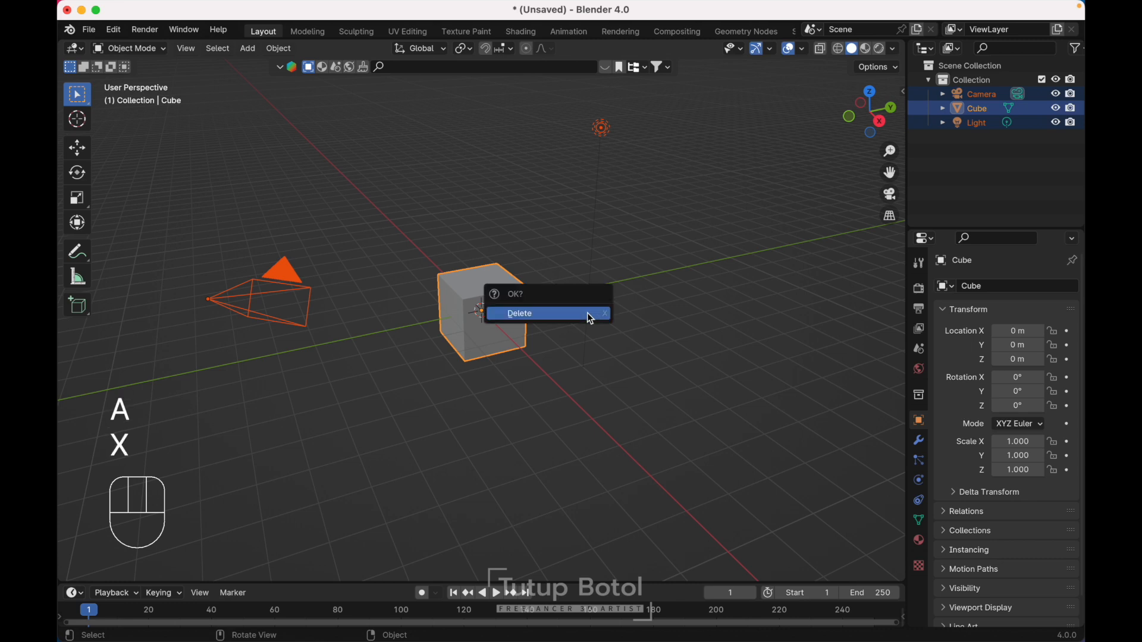
Delete the default camera, cube and light and switch to the front view.
{"action": "left_click", "coordinate": [587, 313]}
{"action": "key", "text": "grave"}
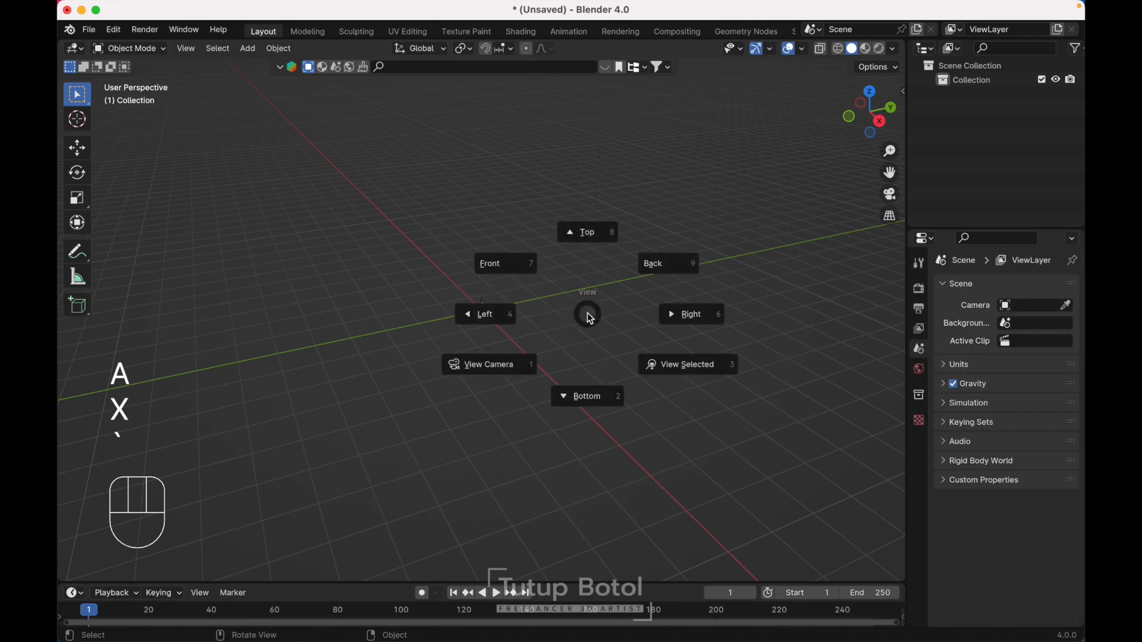
{"action": "left_click", "coordinate": [530, 286]}
Add the front photo LATINA-T-60-LIBRA-COFFEE-GRINDER-WHITE-02-1.jpg from the YOUTUBE GRINDER folder as a reference image.
{"action": "key", "text": "shift+a"}
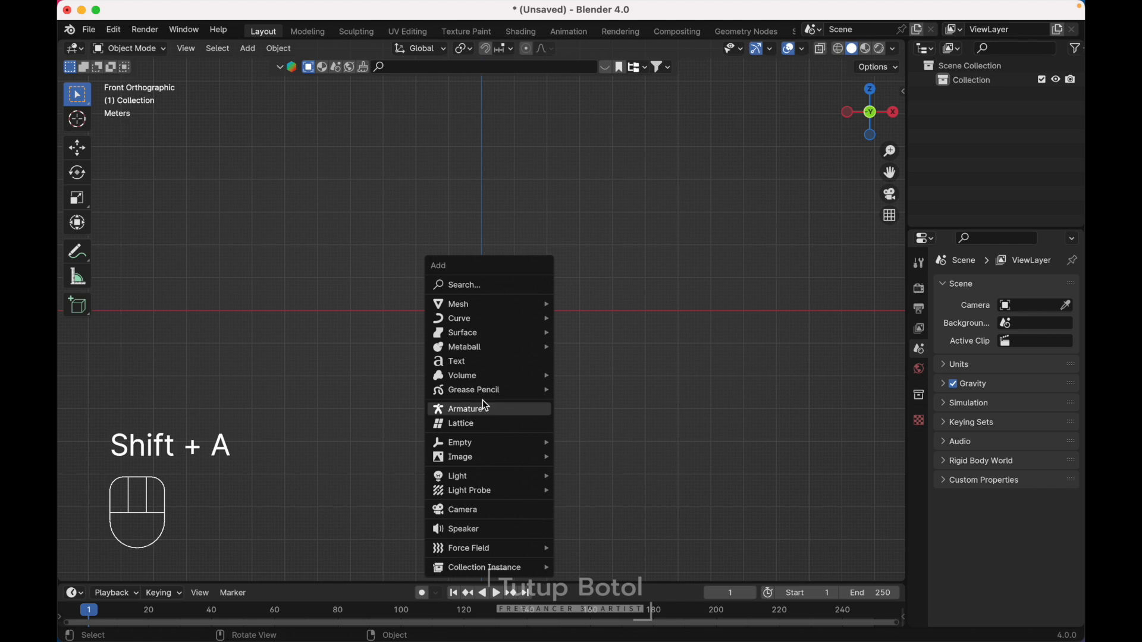
{"action": "mouse_move", "coordinate": [483, 460]}
{"action": "left_click", "coordinate": [568, 455]}
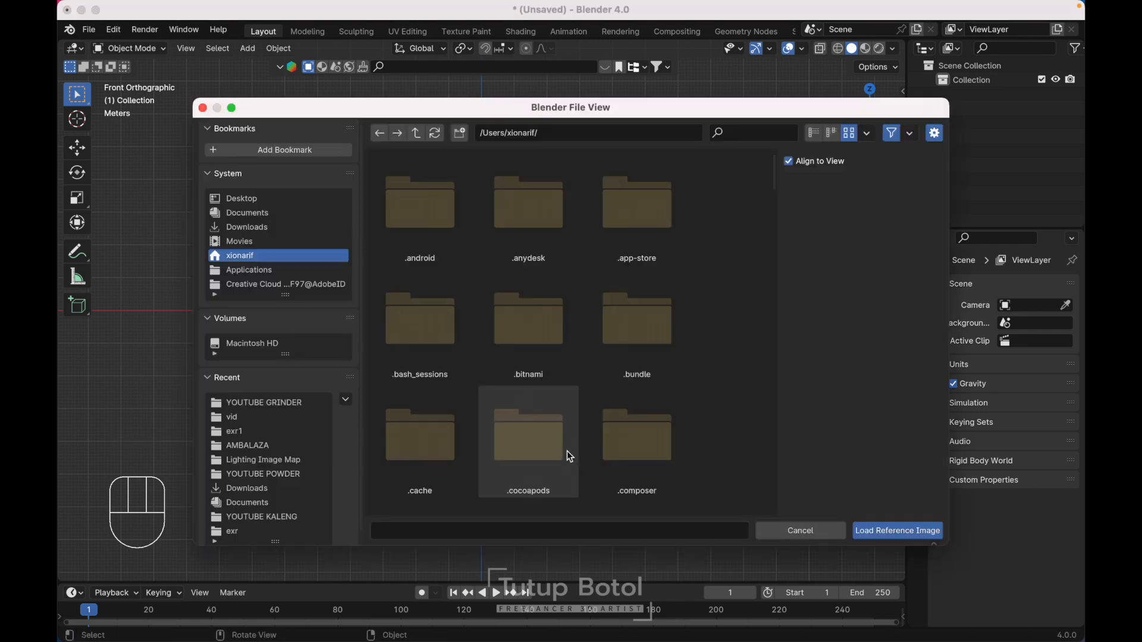
{"action": "left_click", "coordinate": [267, 403]}
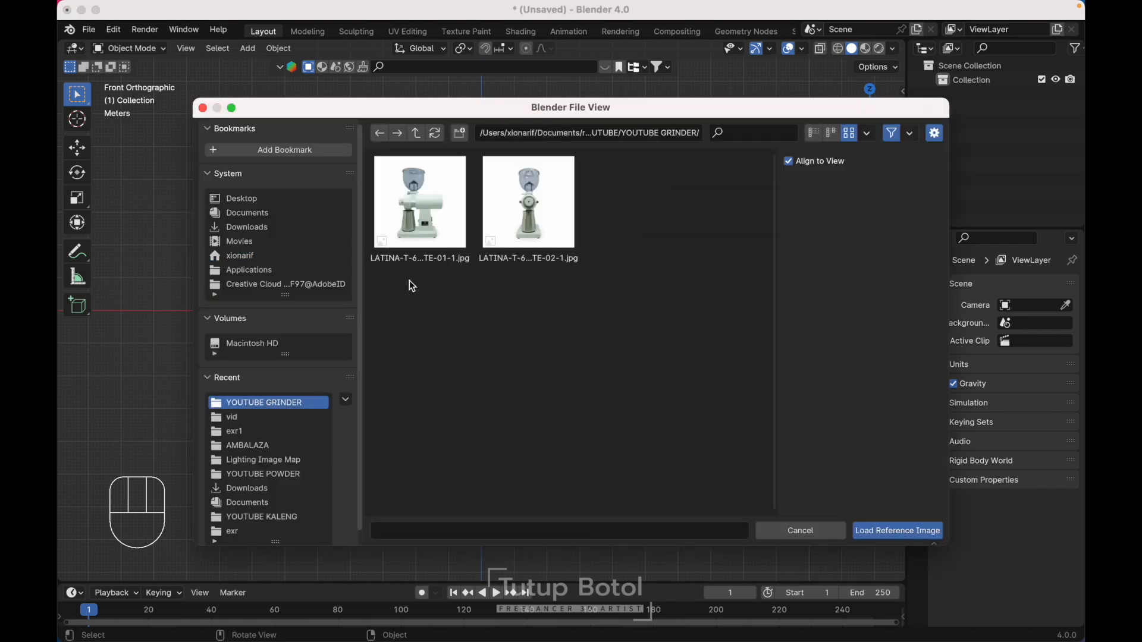
{"action": "double_click", "coordinate": [527, 213]}
Raise the front reference image about 1.98 m along Z and enable its opacity at 0.5.
{"action": "scroll", "coordinate": [531, 219], "scroll_direction": "up", "scroll_amount": 1}
{"action": "key", "text": "g"}
{"action": "key", "text": "z"}
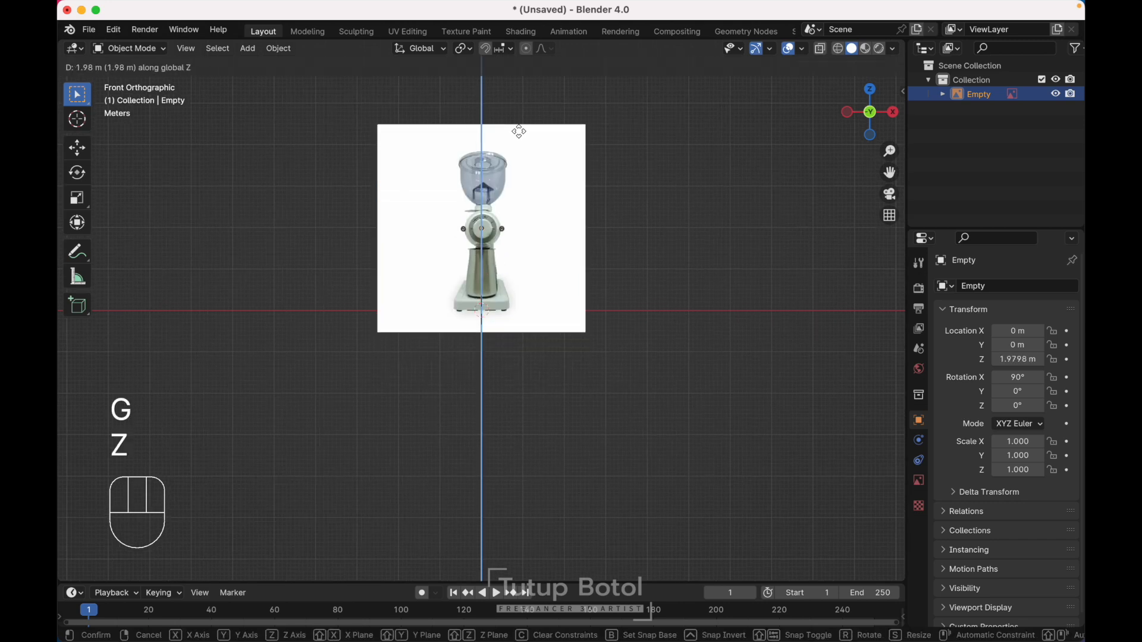
{"action": "left_click", "coordinate": [518, 131]}
{"action": "left_click", "coordinate": [921, 483]}
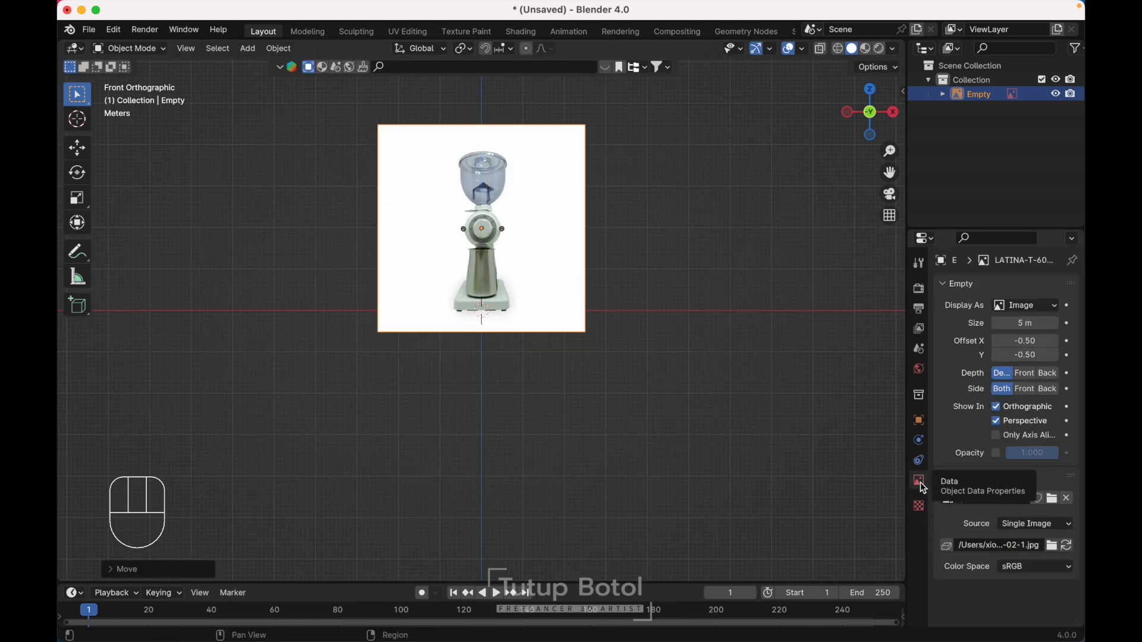
{"action": "left_click", "coordinate": [998, 453]}
{"action": "left_click", "coordinate": [1024, 453]}
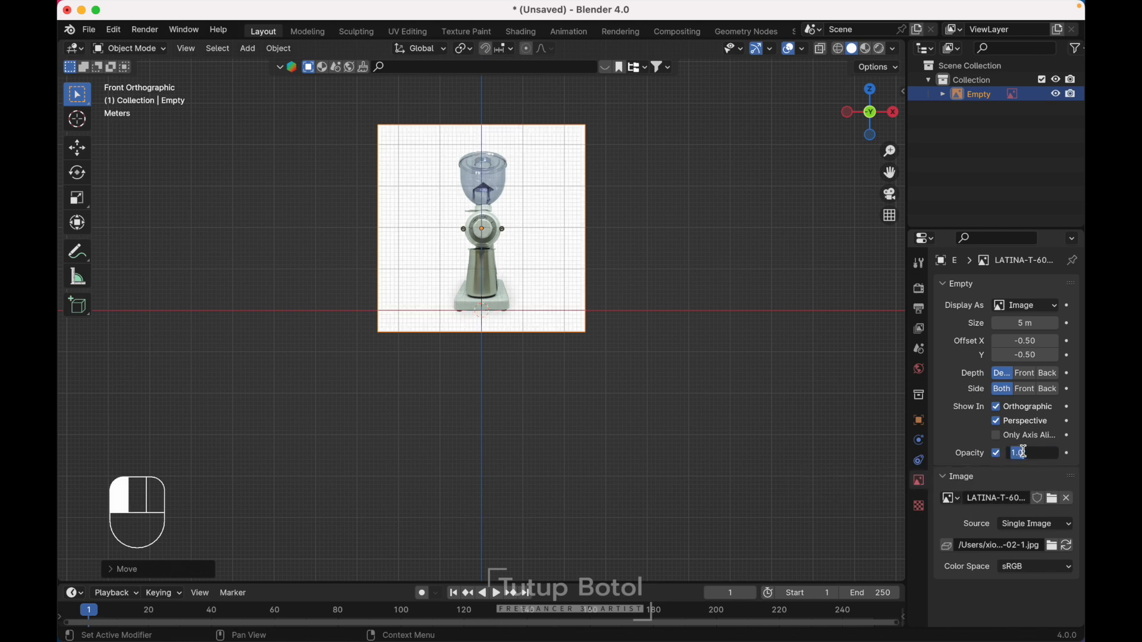
{"action": "key", "text": "Return"}
Move the front reference image back along Y, well behind the world origin.
{"action": "scroll", "coordinate": [680, 365], "scroll_direction": "up", "scroll_amount": 5}
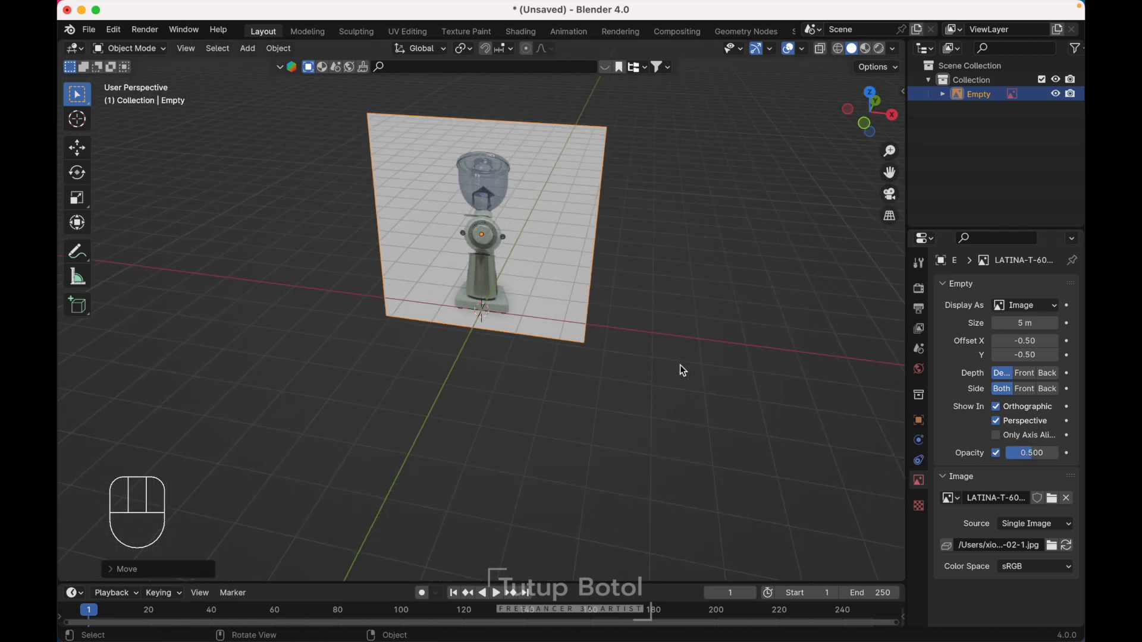
{"action": "key", "text": "g"}
{"action": "key", "text": "y"}
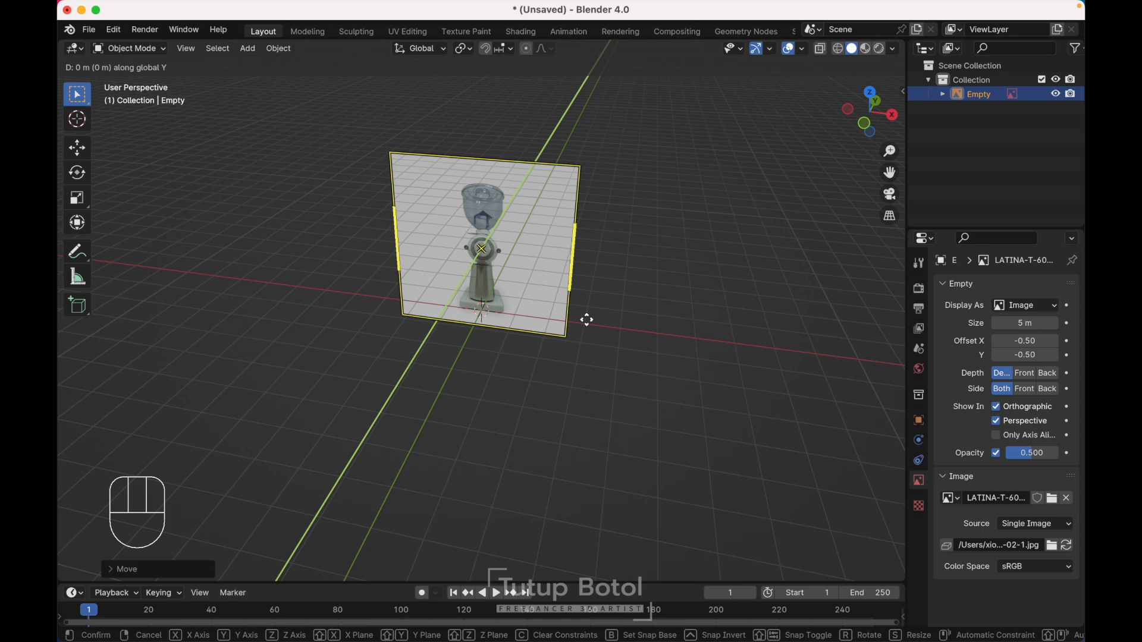
{"action": "left_click", "coordinate": [618, 256]}
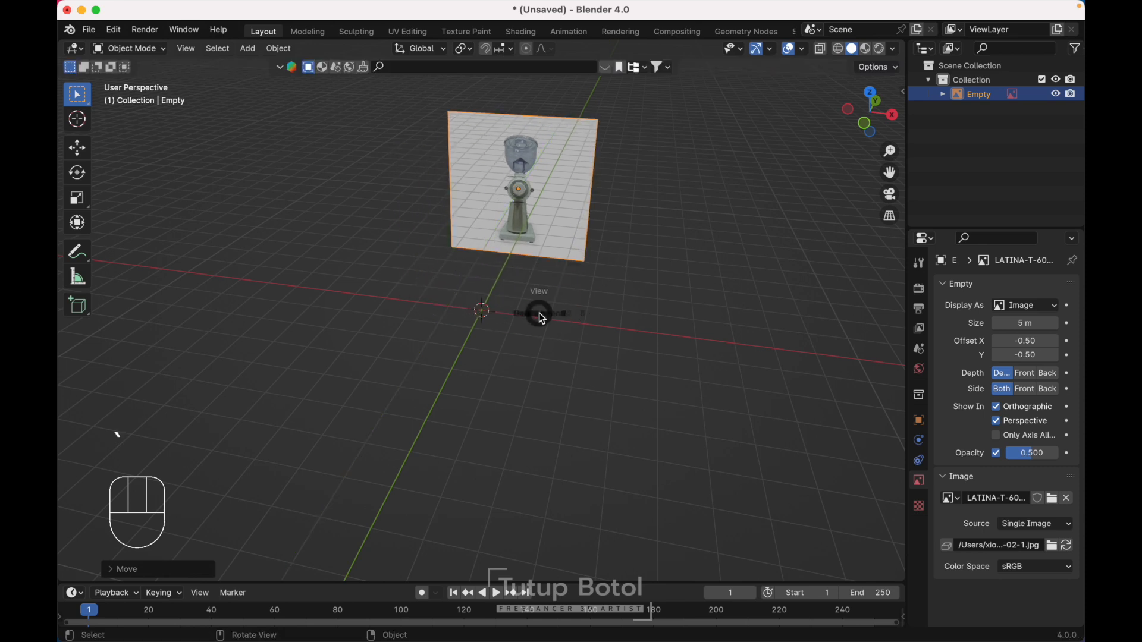
In the right view, add the grinder's side photo, the file ending in 01-1.jpg, as a reference image.
{"action": "key", "text": "grave"}
{"action": "left_click", "coordinate": [601, 306]}
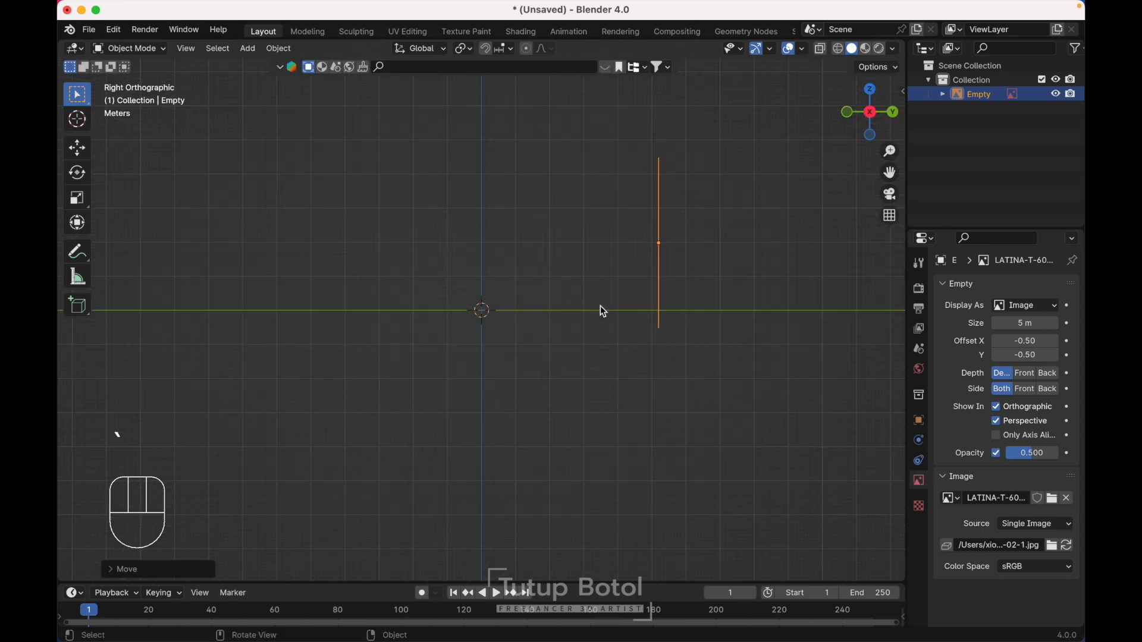
{"action": "key", "text": "shift+a"}
{"action": "mouse_move", "coordinate": [601, 307]}
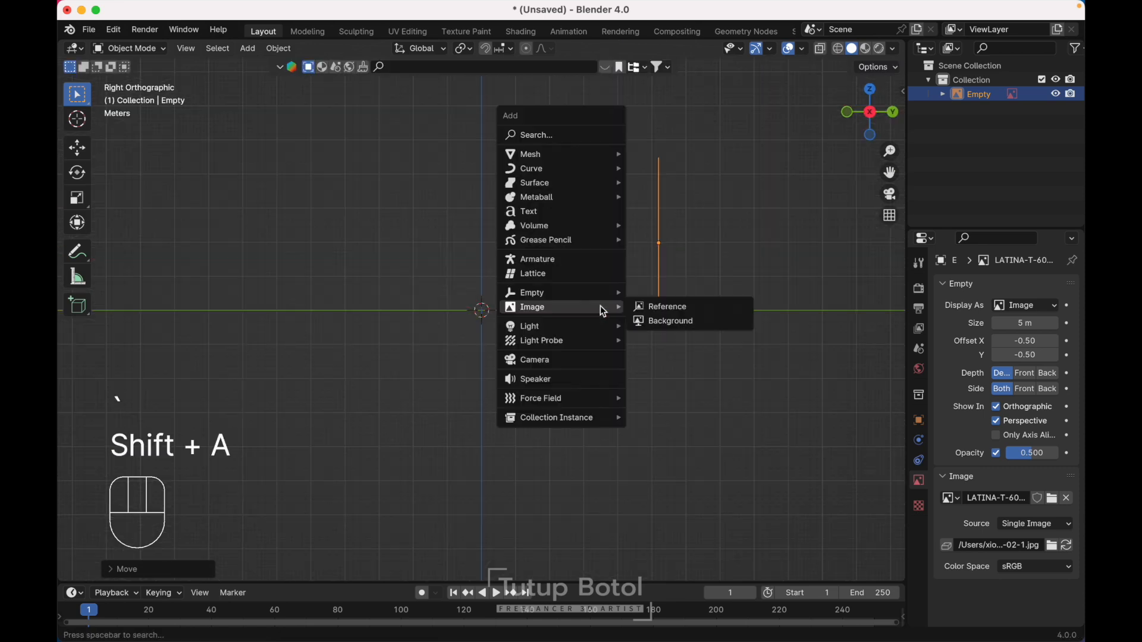
{"action": "left_click", "coordinate": [654, 308]}
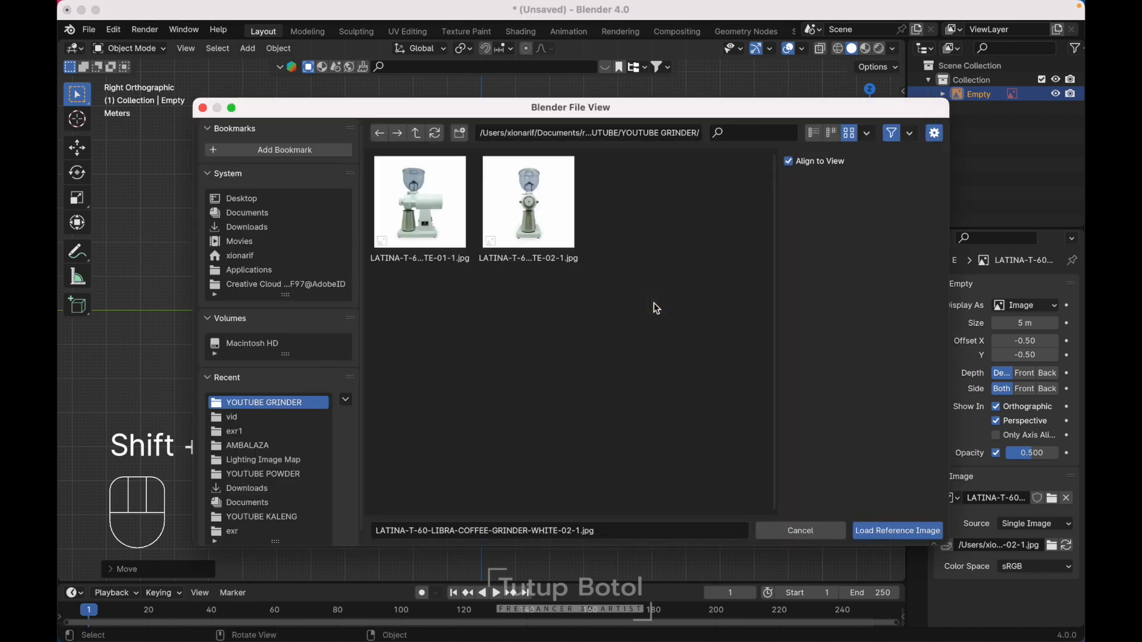
{"action": "double_click", "coordinate": [450, 227]}
Raise the side reference image about 2 m along Z and enable its opacity at 0.5.
{"action": "key", "text": "g"}
{"action": "key", "text": "z"}
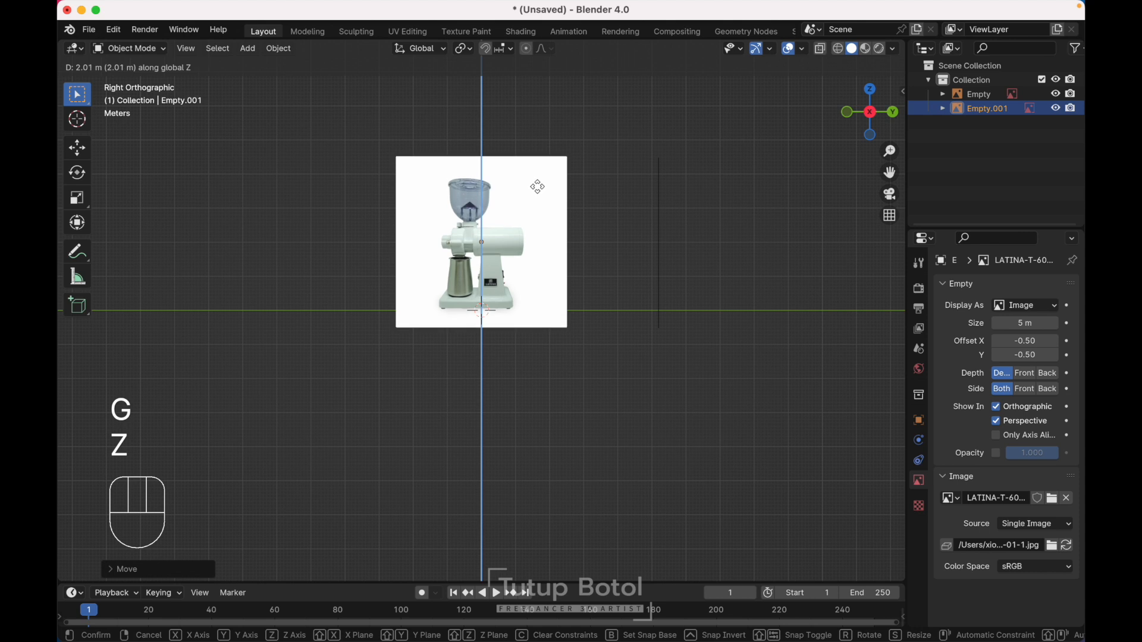
{"action": "left_click", "coordinate": [540, 193]}
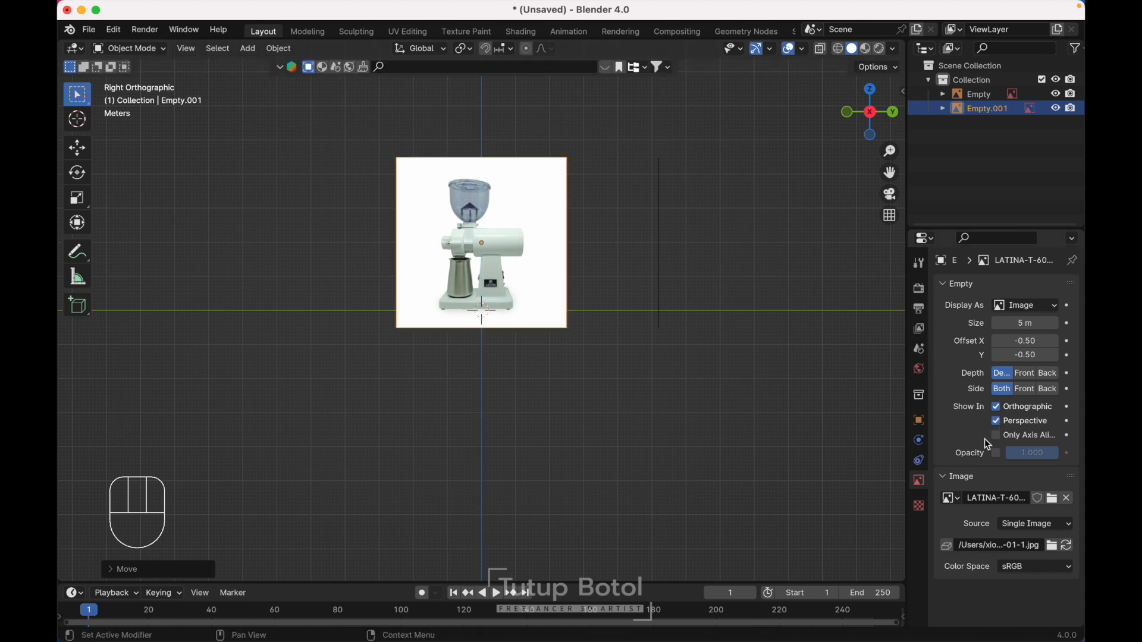
{"action": "left_click", "coordinate": [997, 455]}
{"action": "left_click", "coordinate": [1022, 453]}
{"action": "type", "text": ".5"}
{"action": "key", "text": "Return"}
Move the side reference image along negative X, away from the world origin.
{"action": "scroll", "coordinate": [653, 326], "scroll_direction": "left", "scroll_amount": 10}
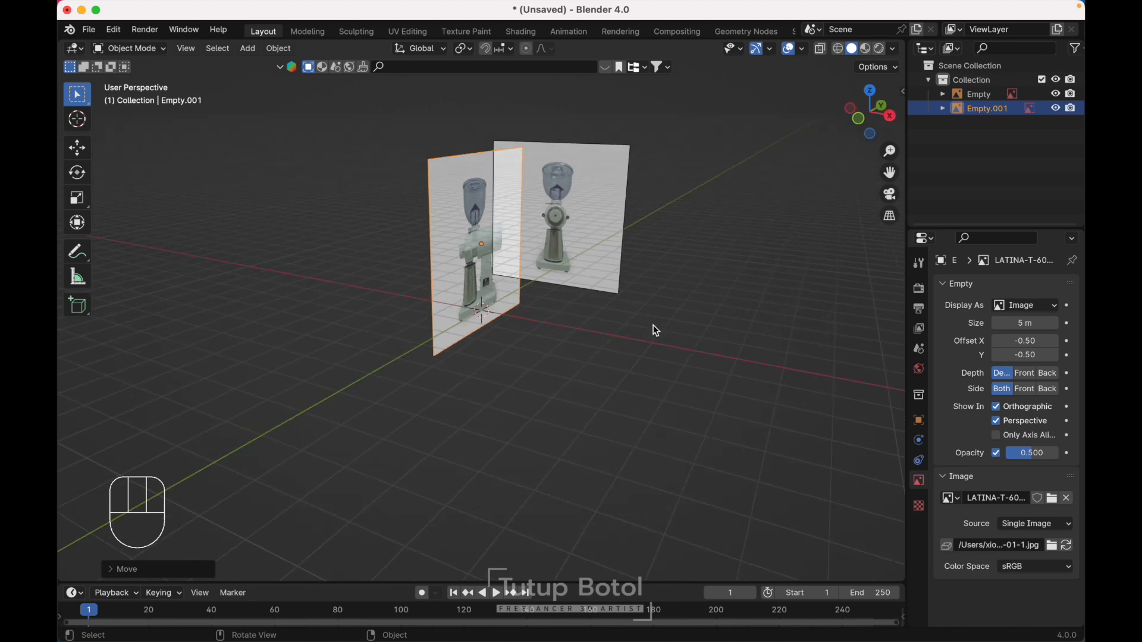
{"action": "scroll", "coordinate": [653, 327], "scroll_direction": "left", "scroll_amount": 3}
{"action": "key", "text": "g"}
{"action": "key", "text": "x"}
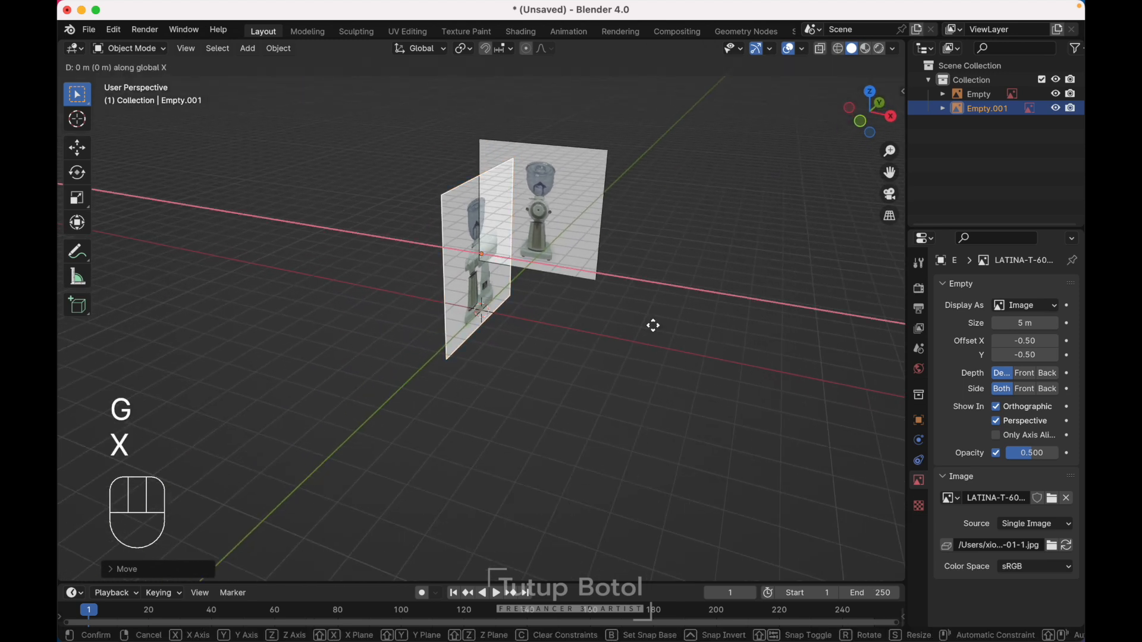
{"action": "left_click", "coordinate": [546, 307]}
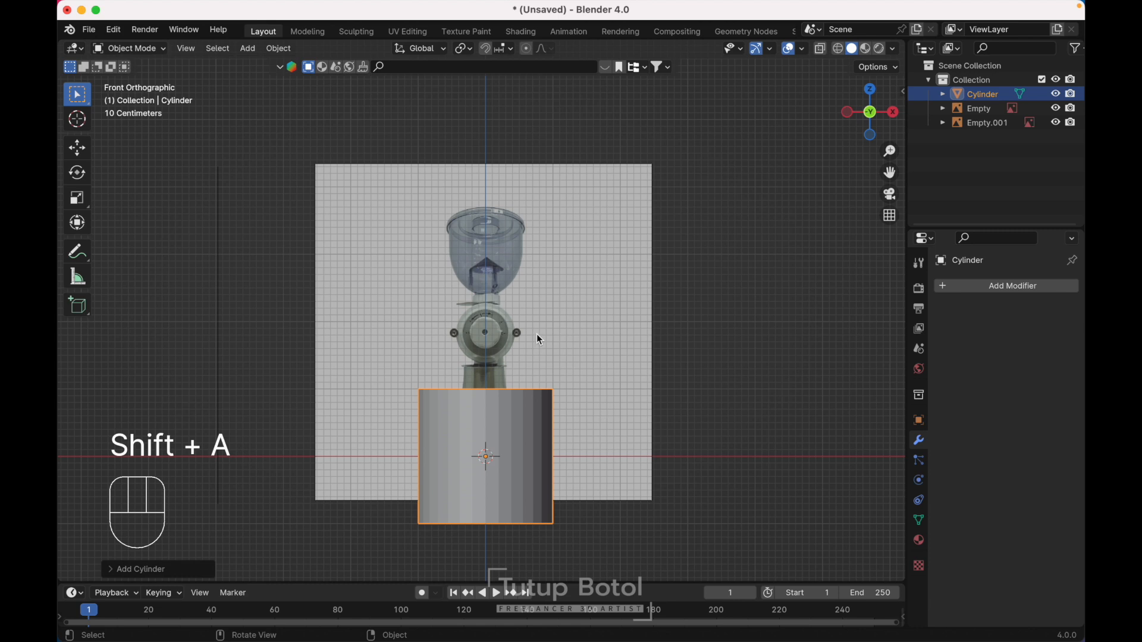
Rotate the new cylinder 90 degrees about the X axis so its round face points to the front.
{"action": "key", "text": "r"}
{"action": "key", "text": "x"}
{"action": "key", "text": "9"}
{"action": "key", "text": "0"}
{"action": "key", "text": "Return"}
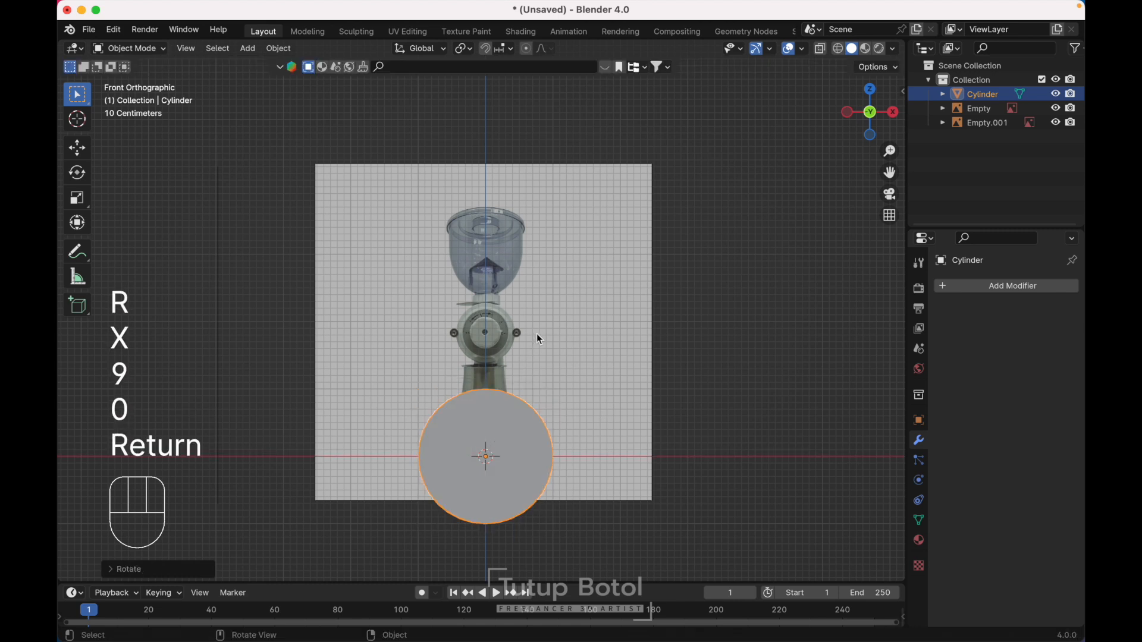
Raise the cylinder along Z onto the centre of the grinder's round body, using X-ray display to align it.
{"action": "key", "text": "g"}
{"action": "key", "text": "z"}
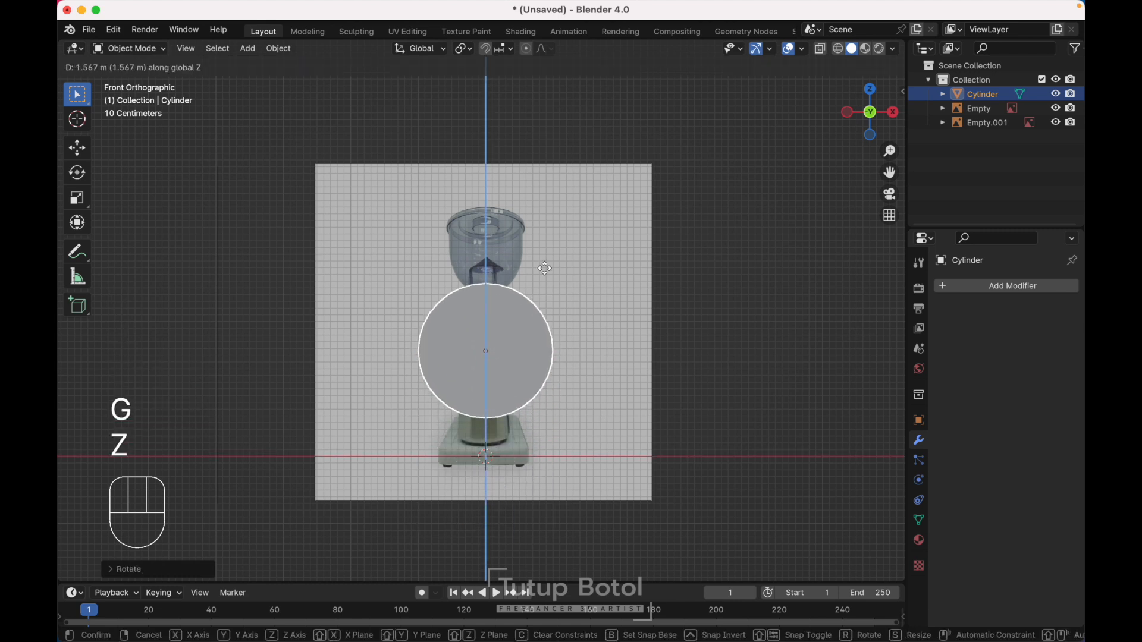
{"action": "left_click", "coordinate": [544, 265]}
{"action": "key", "text": "alt+z"}
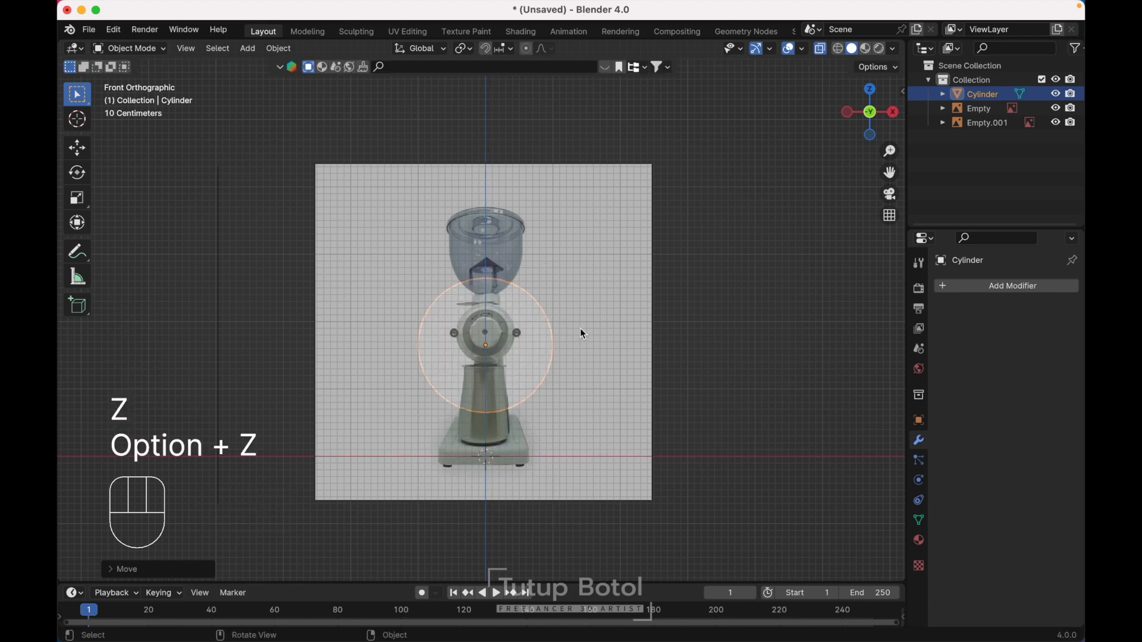
{"action": "key", "text": "g"}
{"action": "key", "text": "z"}
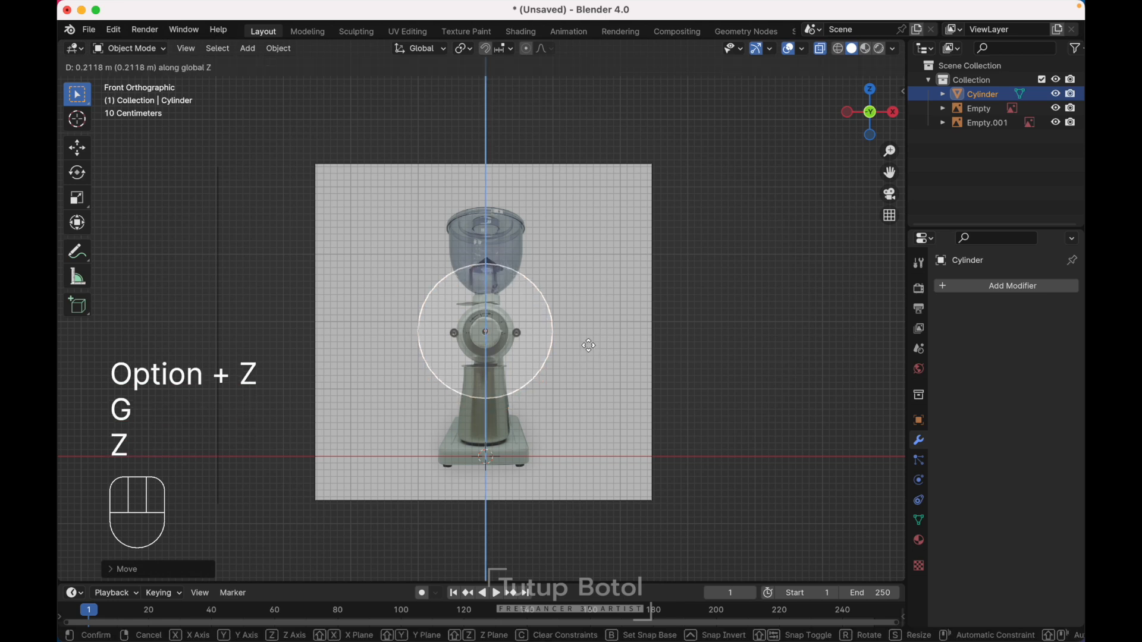
{"action": "left_click", "coordinate": [583, 357]}
In Edit Mode, scale the cylinder to about 0.45 to match the round body in the front image.
{"action": "key", "text": "Tab"}
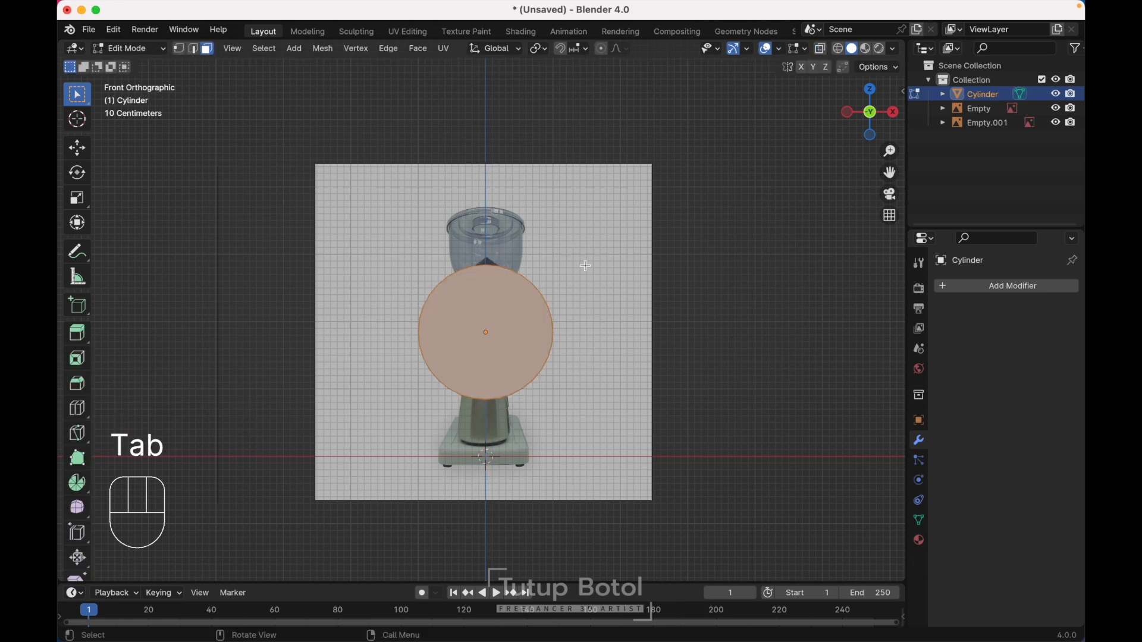
{"action": "key", "text": "alt+z"}
{"action": "key", "text": "s"}
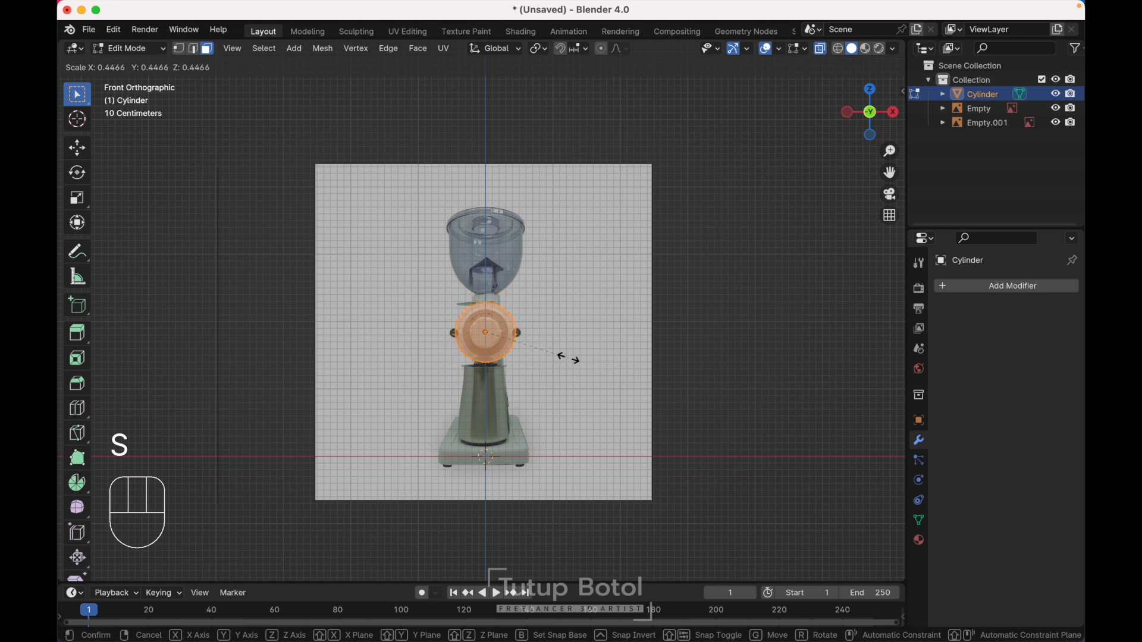
{"action": "left_click", "coordinate": [568, 357]}
In the right view, stretch the cylinder along Y by a factor of about 2 to lengthen the grinder body.
{"action": "key", "text": "grave"}
{"action": "left_click", "coordinate": [650, 357]}
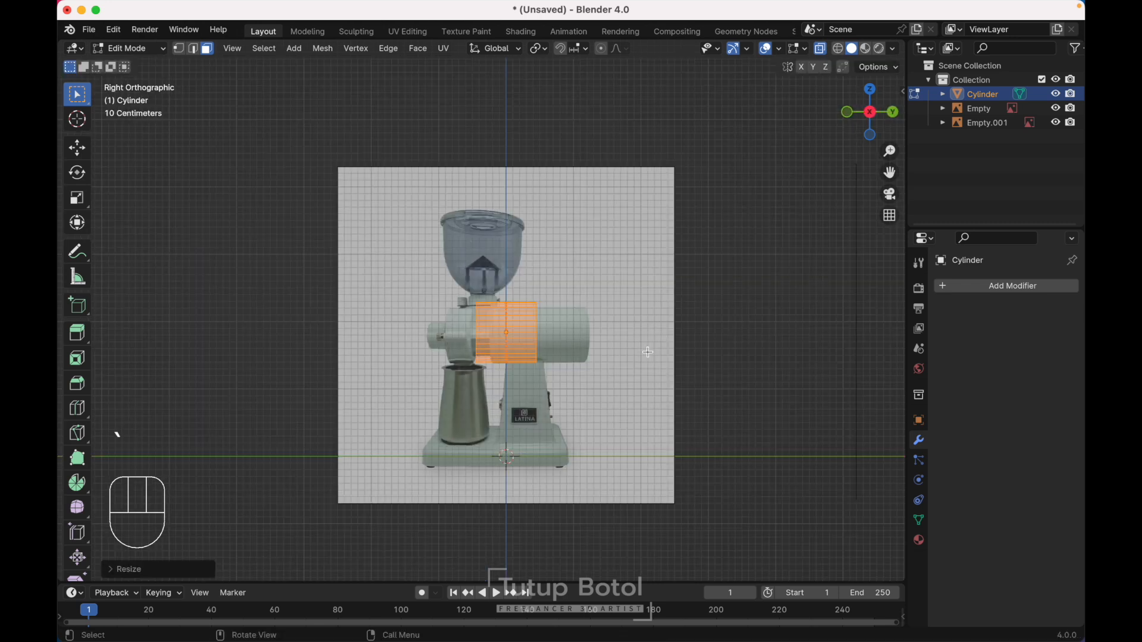
{"action": "scroll", "coordinate": [654, 351], "scroll_direction": "up", "scroll_amount": 2}
{"action": "key", "text": "s"}
{"action": "key", "text": "y"}
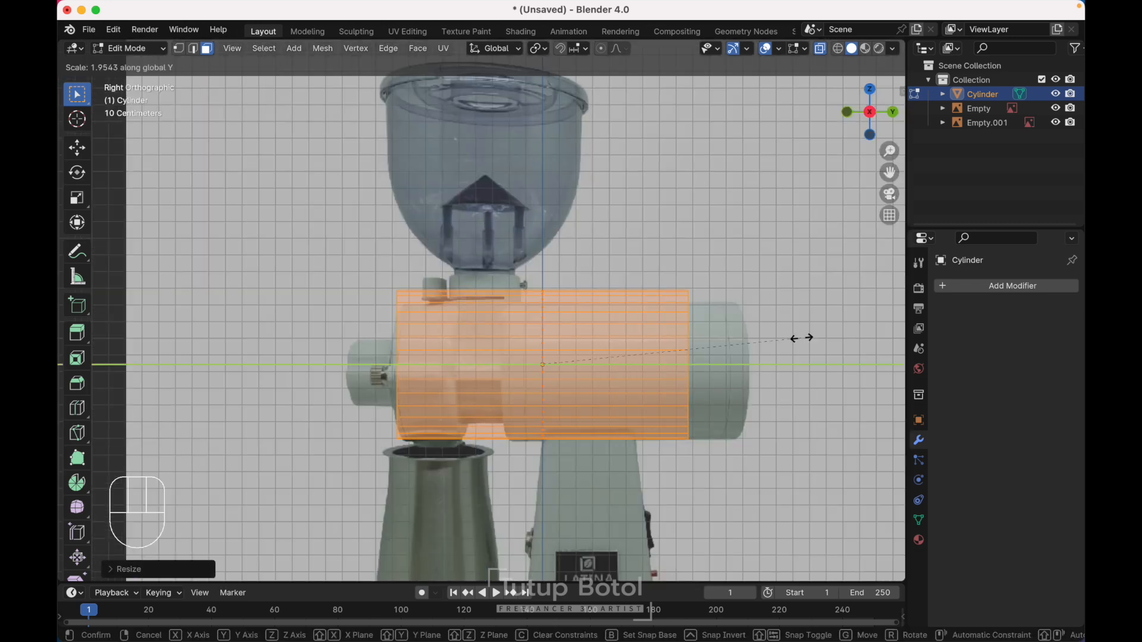
{"action": "left_click", "coordinate": [806, 342]}
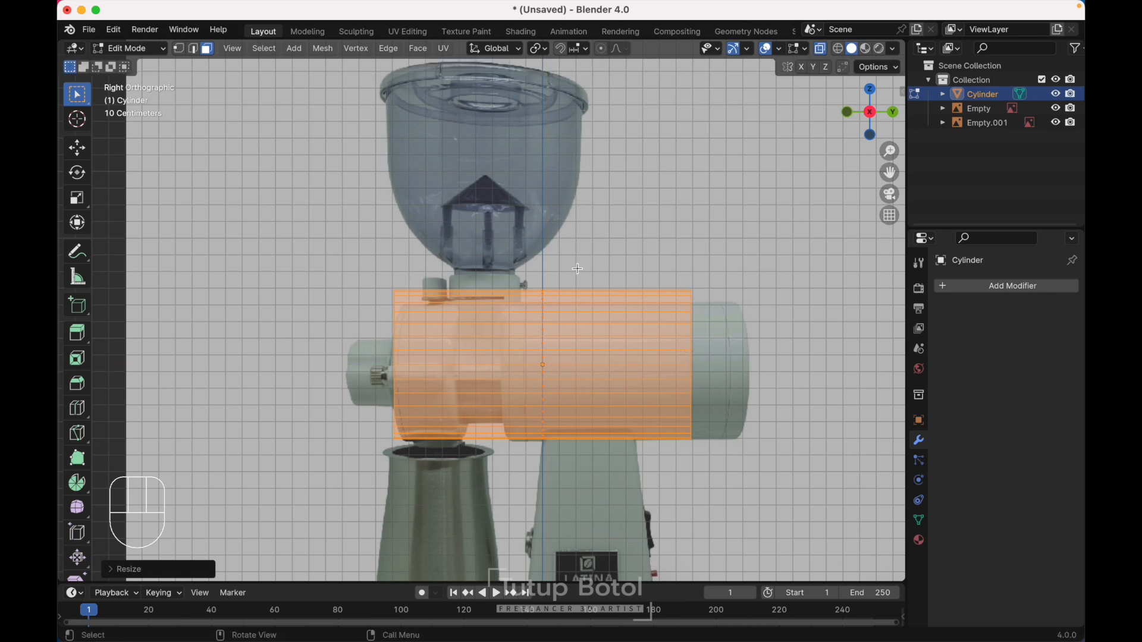
Add three loop cuts around the cylinder's front half, lined up with the body sections below the hopper neck.
{"action": "key", "text": "ctrl+r"}
{"action": "left_click", "coordinate": [559, 269]}
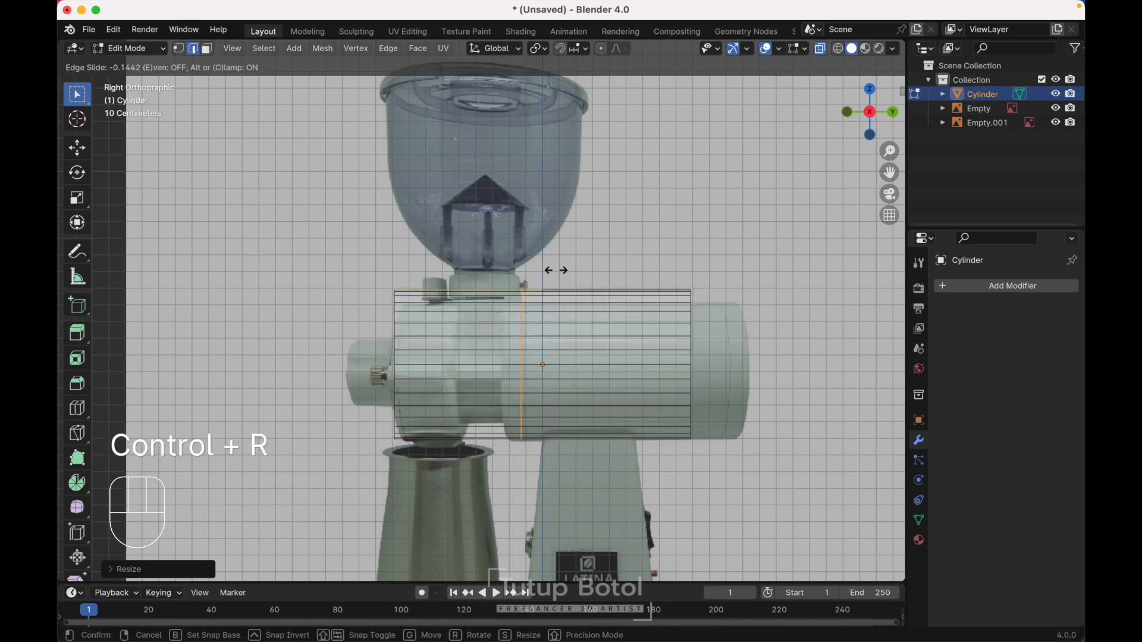
{"action": "left_click", "coordinate": [559, 270]}
{"action": "key", "text": "ctrl+r"}
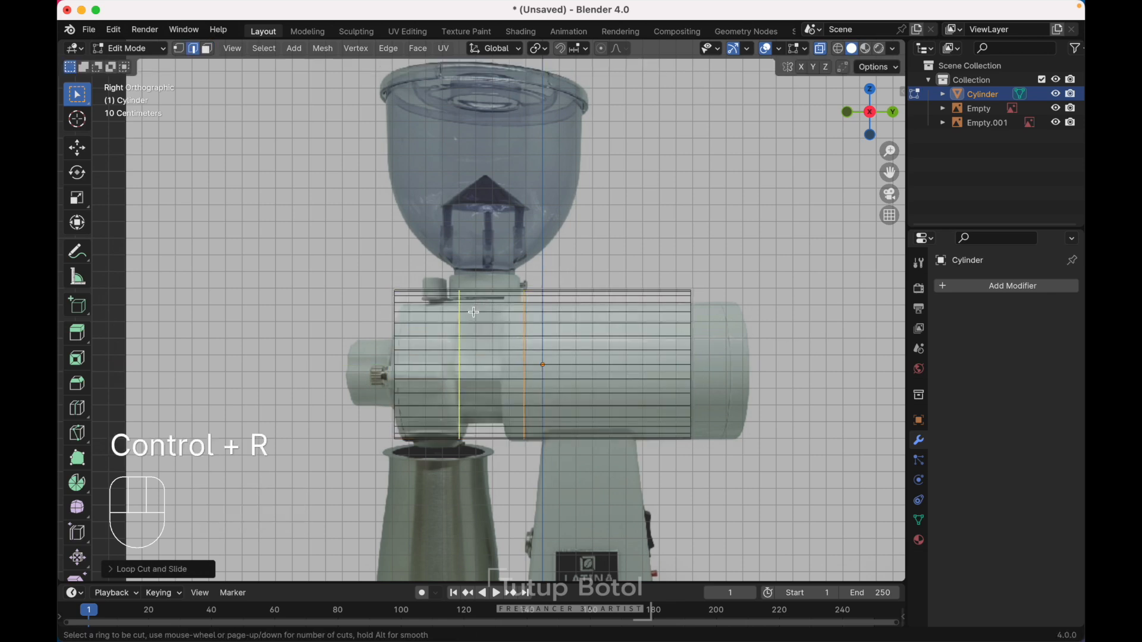
{"action": "left_click", "coordinate": [474, 312]}
{"action": "left_click", "coordinate": [463, 315]}
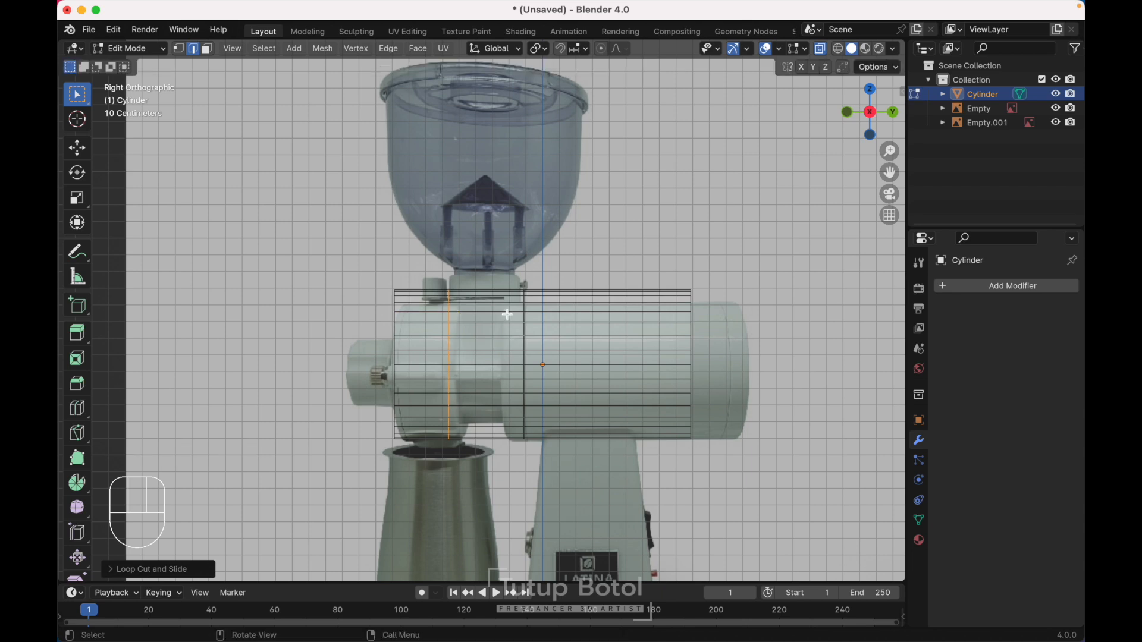
{"action": "key", "text": "ctrl+r"}
{"action": "left_click", "coordinate": [509, 314]}
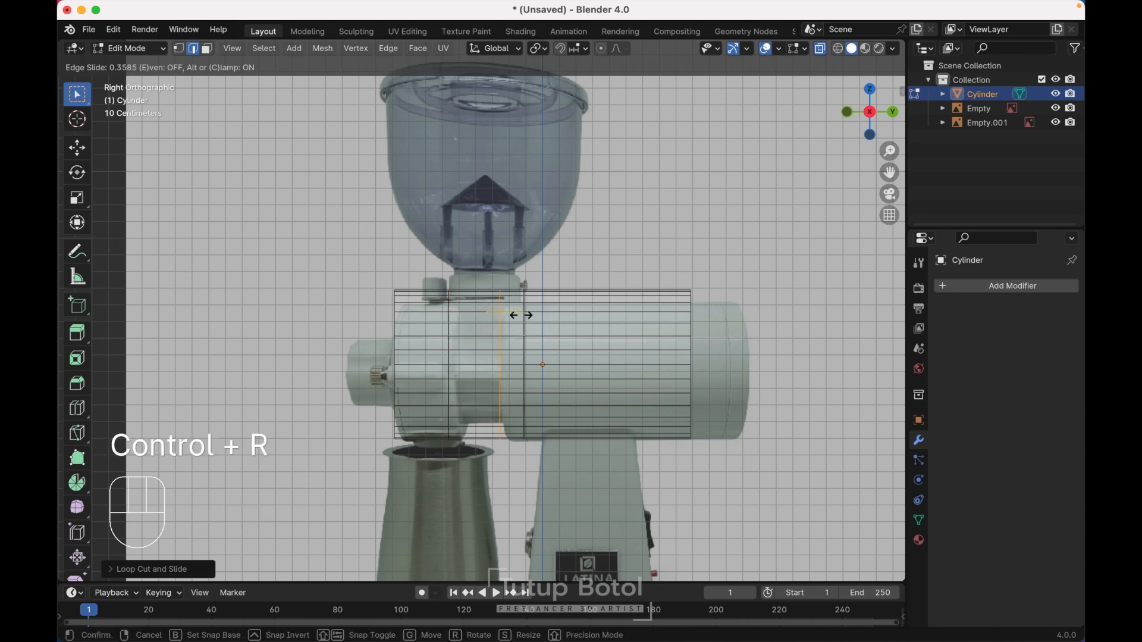
{"action": "left_click", "coordinate": [524, 318]}
Return to Object Mode, add a mesh circle and raise it along Z to the lower end of the hopper.
{"action": "key", "text": "Tab"}
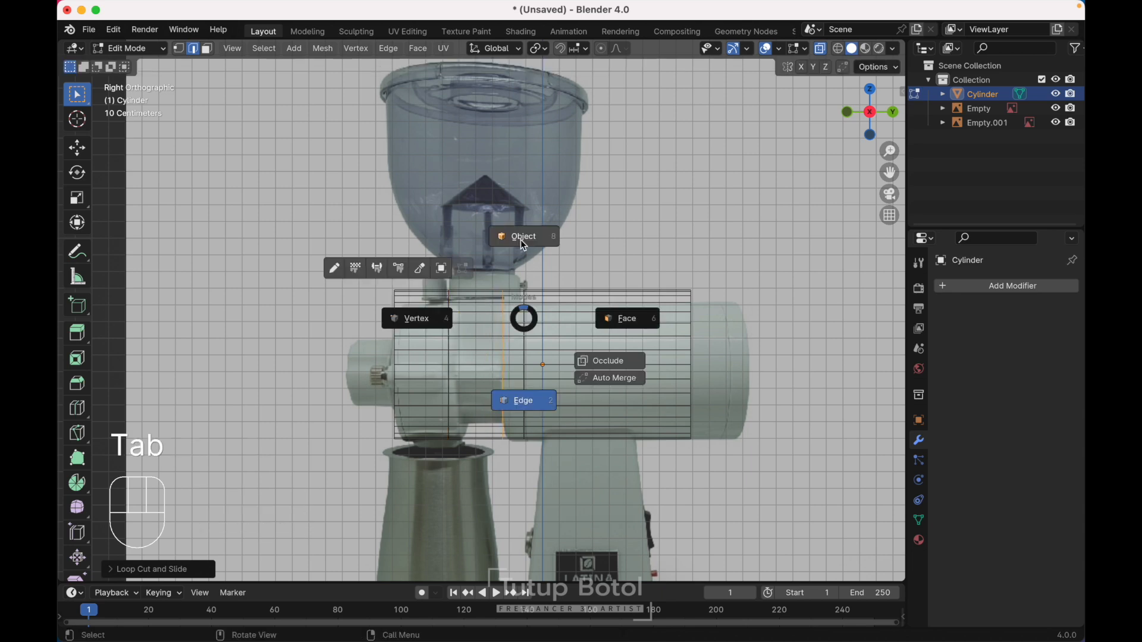
{"action": "left_click", "coordinate": [521, 242]}
{"action": "key", "text": "grave"}
{"action": "key", "text": "grave"}
{"action": "key", "text": "shift+a"}
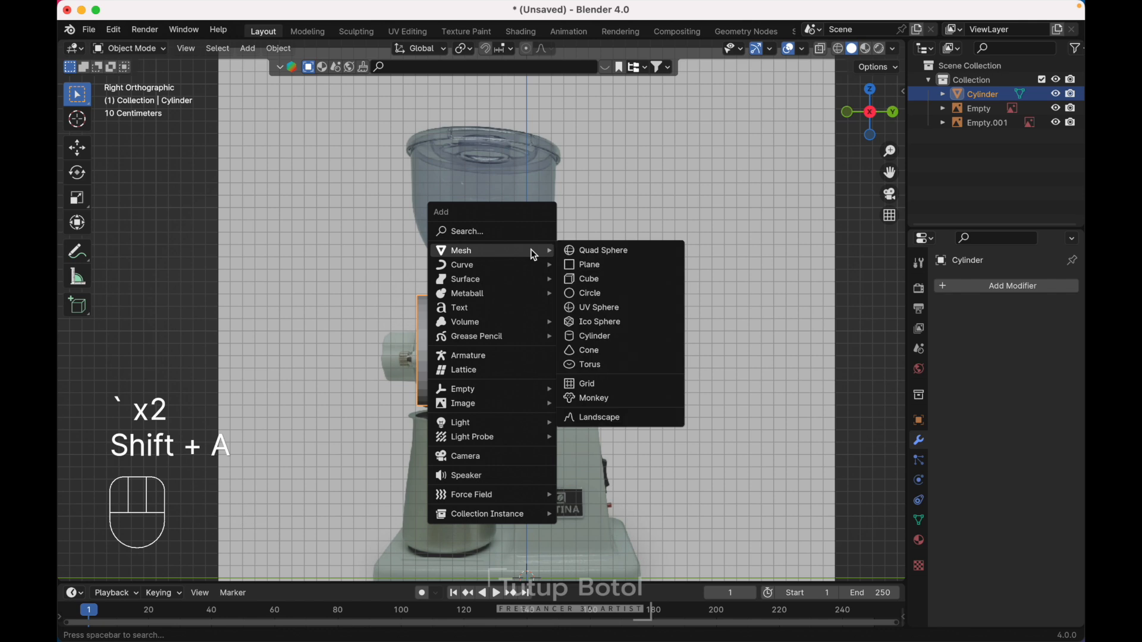
{"action": "left_click", "coordinate": [593, 290]}
{"action": "key", "text": "g"}
{"action": "key", "text": "z"}
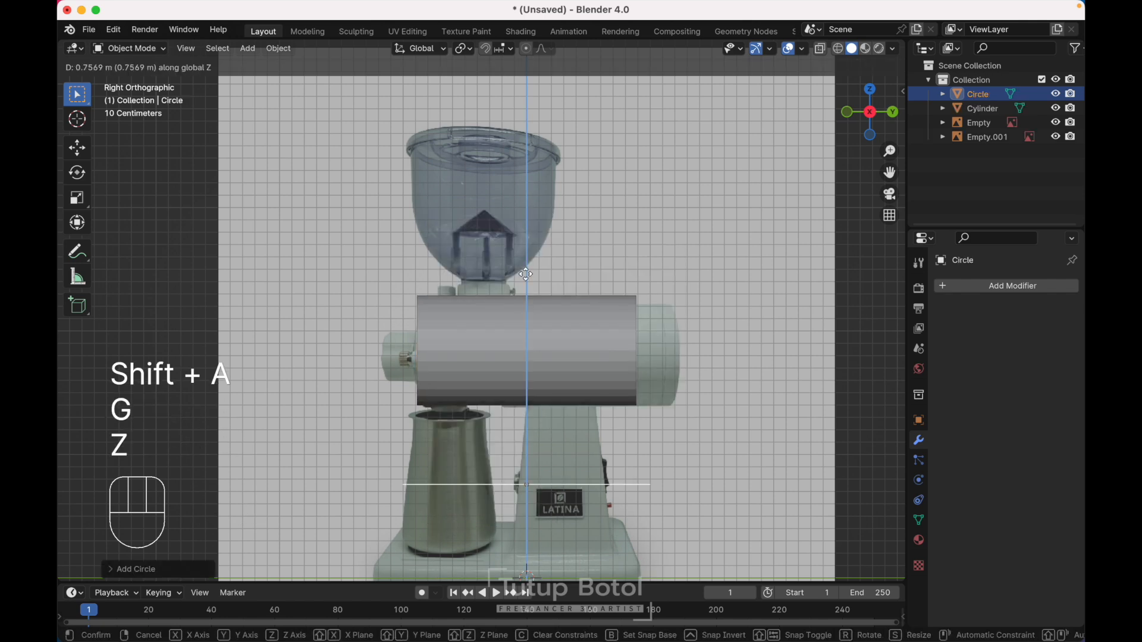
{"action": "left_click", "coordinate": [562, 199]}
{"action": "key", "text": "g"}
{"action": "key", "text": "x"}
{"action": "key", "text": "Escape"}
Move the circle along Y by about -0.34 m so it is centred under the hopper.
{"action": "key", "text": "g"}
{"action": "key", "text": "y"}
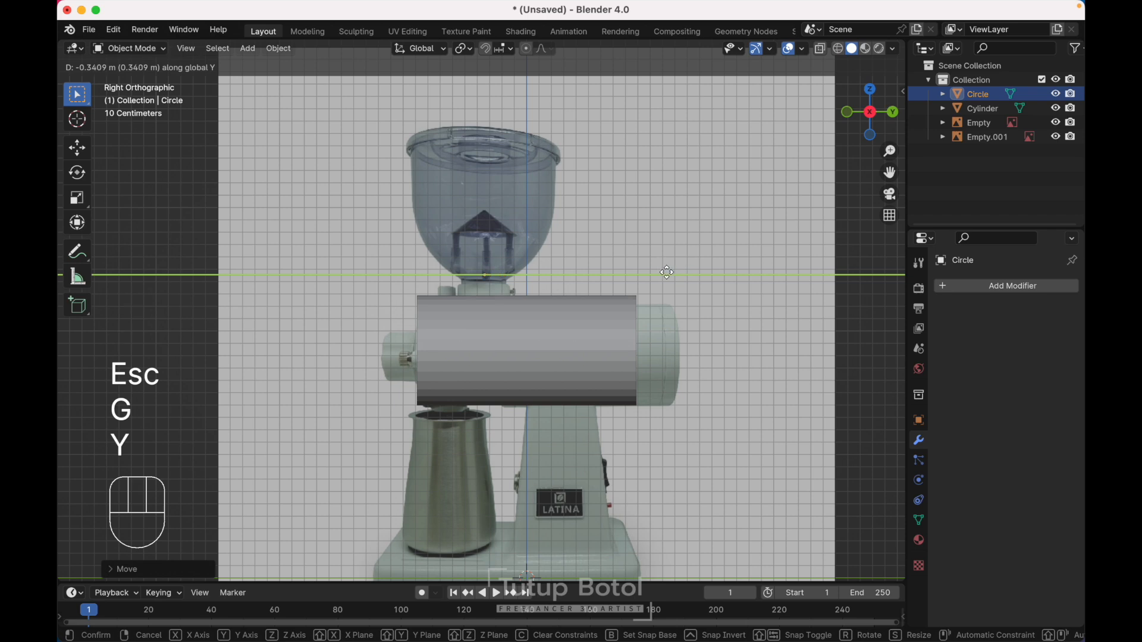
{"action": "left_click", "coordinate": [666, 274]}
In Edit Mode, scale the circle's vertices down to the width of the hopper neck and return to Object Mode.
{"action": "key", "text": "Tab"}
{"action": "key", "text": "1"}
{"action": "key", "text": "s"}
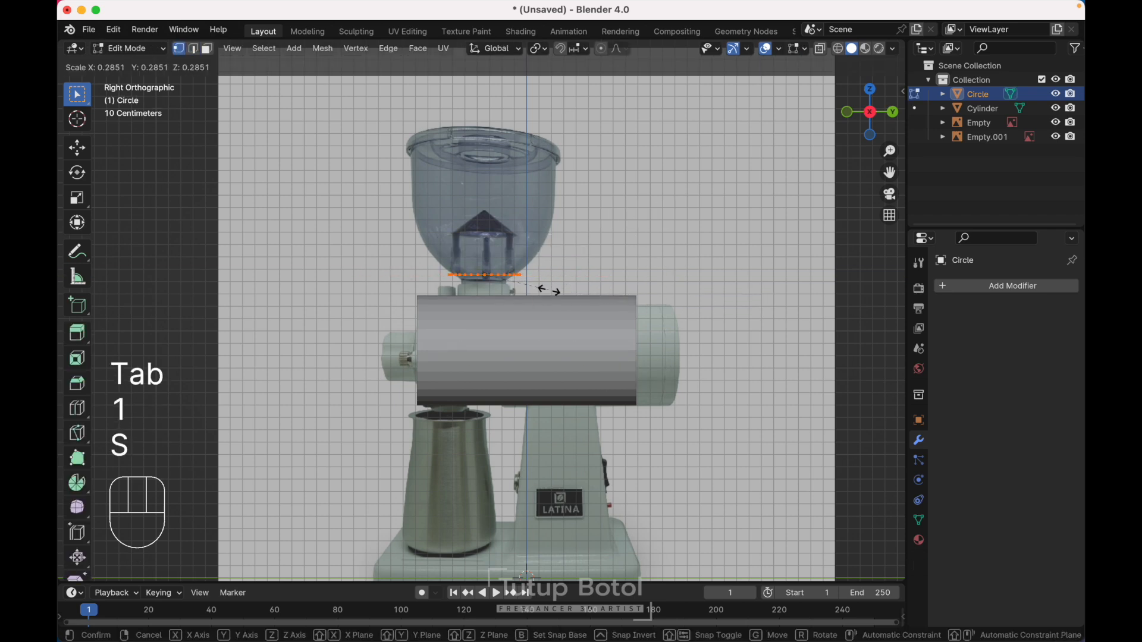
{"action": "left_click", "coordinate": [532, 288]}
{"action": "key", "text": "Tab"}
Edit the cylinder in top view and use Knife Project to cut the circle's outline into its mesh.
{"action": "left_click", "coordinate": [533, 238]}
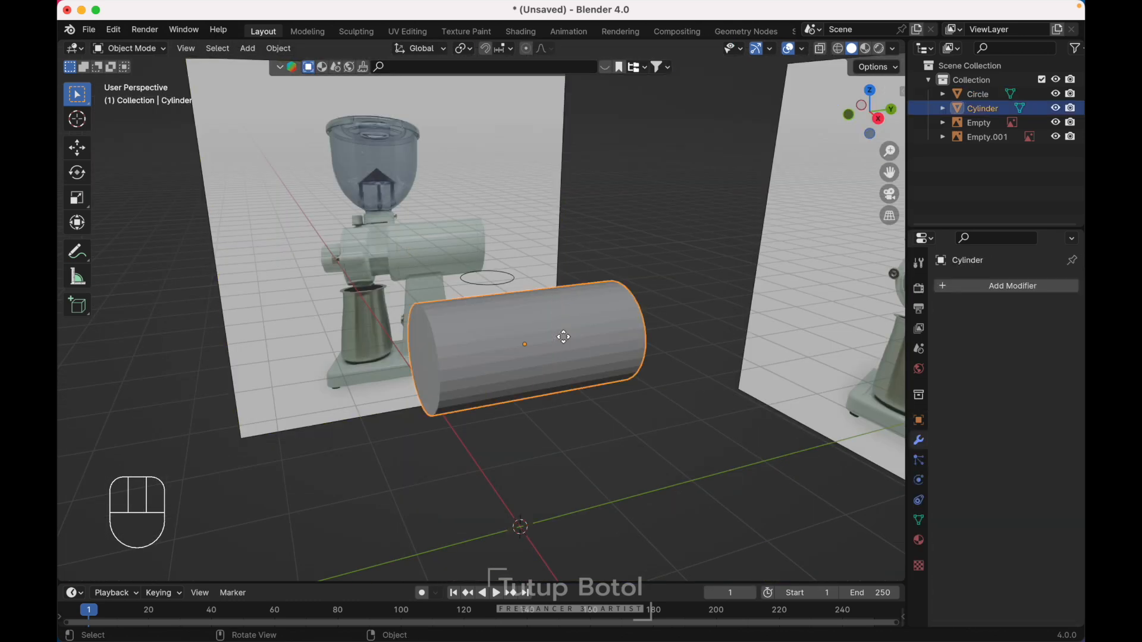
{"action": "key", "text": "grave"}
{"action": "key", "text": "Tab"}
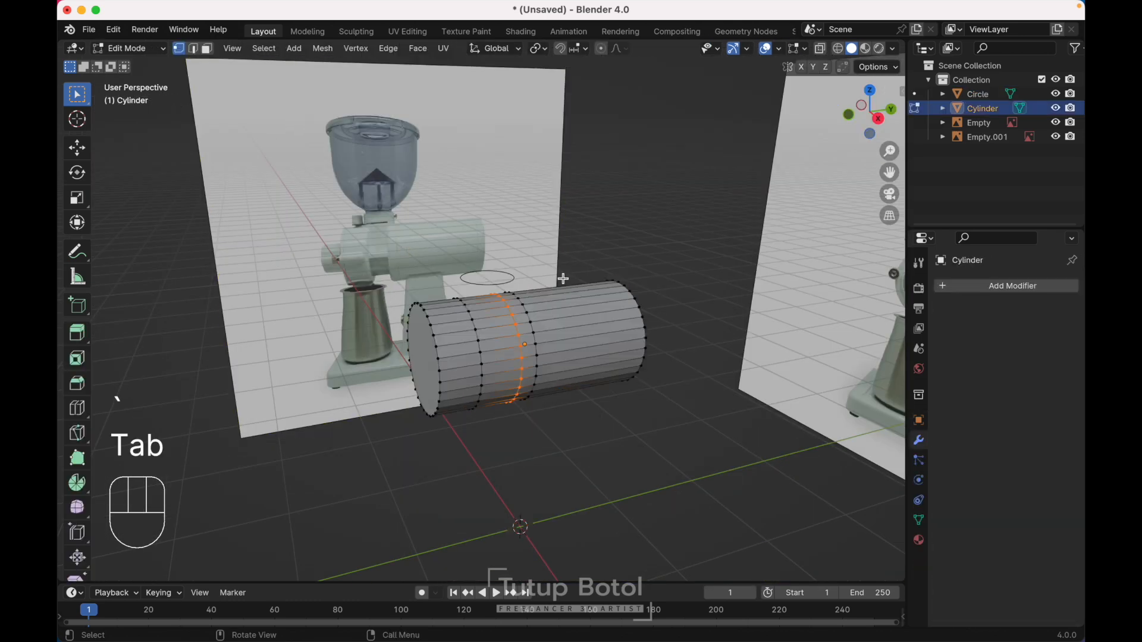
{"action": "key", "text": "grave"}
{"action": "left_click", "coordinate": [602, 216]}
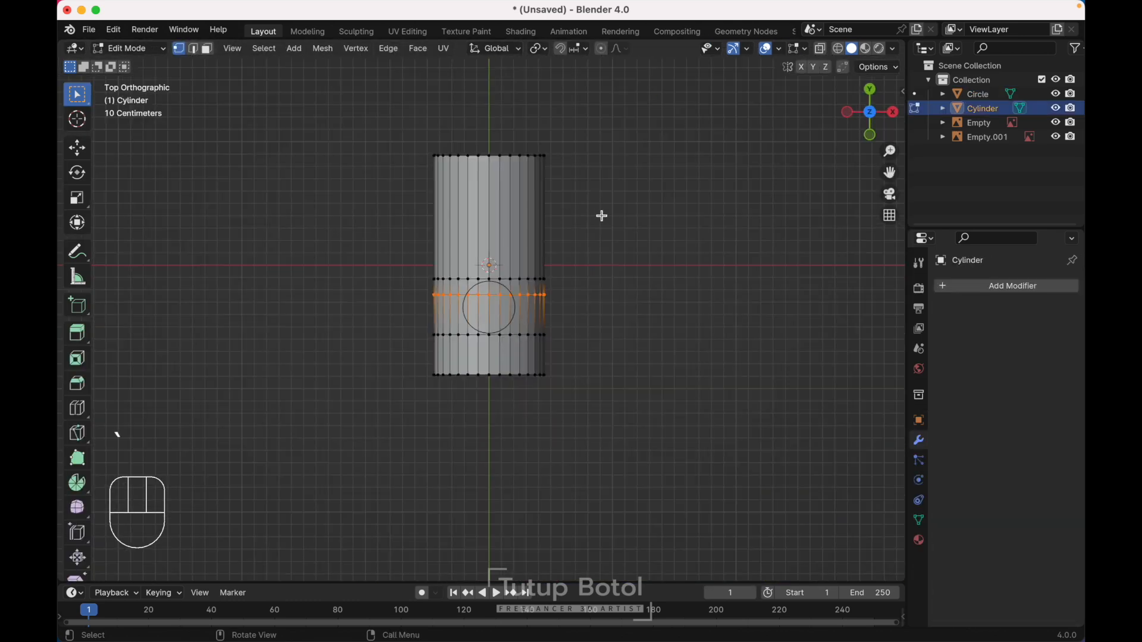
{"action": "left_click", "coordinate": [975, 94]}
{"action": "scroll", "coordinate": [501, 286], "scroll_direction": "up", "scroll_amount": 2}
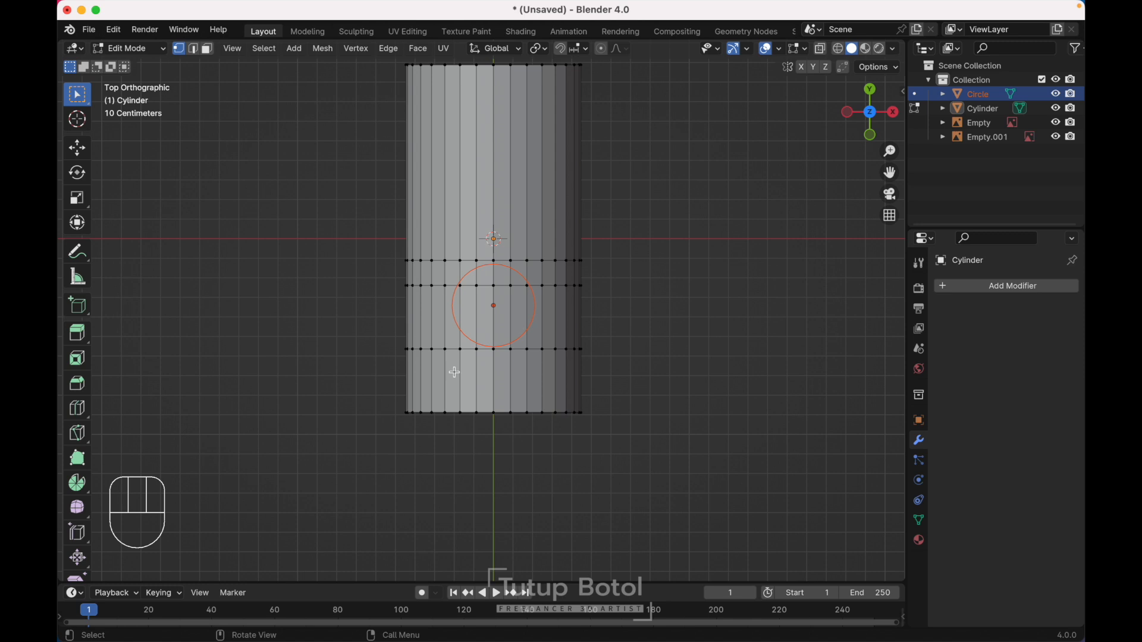
{"action": "left_click", "coordinate": [323, 49]}
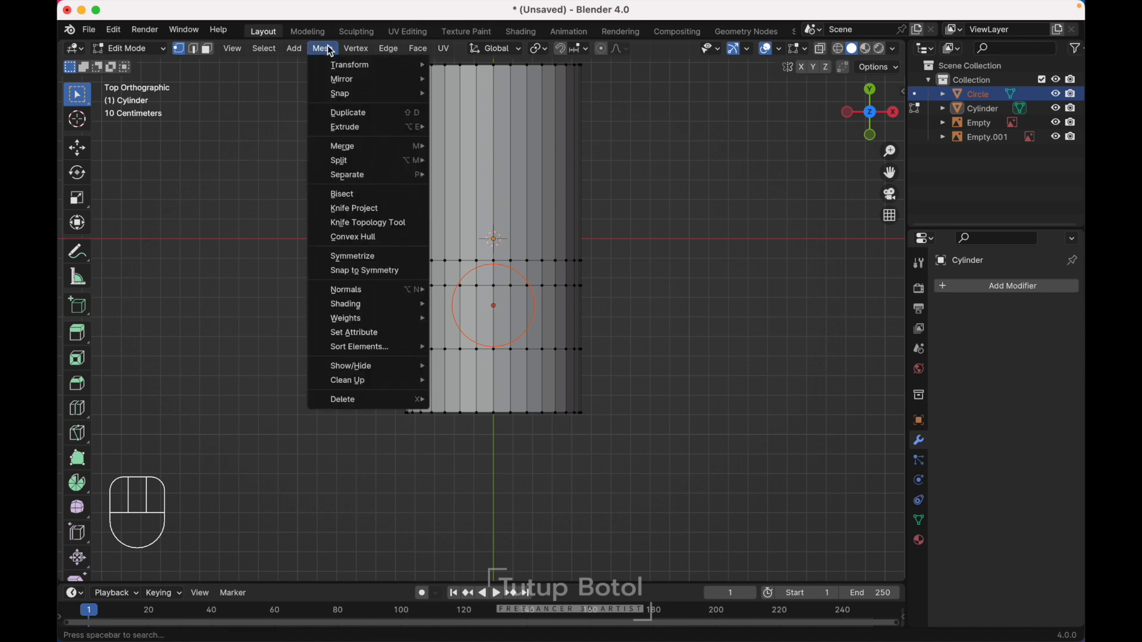
{"action": "left_click", "coordinate": [374, 212]}
Return to Object Mode and delete the separate circle object used as the cutter.
{"action": "scroll", "coordinate": [670, 218], "scroll_direction": "down", "scroll_amount": 10}
{"action": "key", "text": "Tab"}
{"action": "left_click", "coordinate": [670, 149]}
{"action": "left_click", "coordinate": [530, 289]}
{"action": "key", "text": "x"}
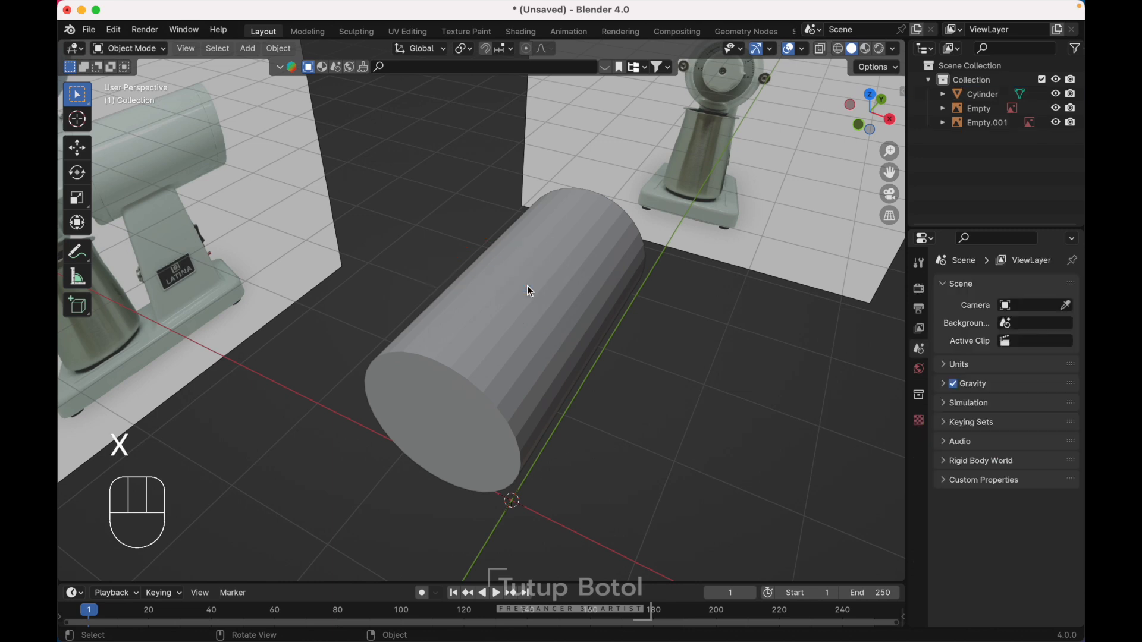
Edit the cylinder's vertices from above and slide the stray inner-loop and front-corner vertices on the circle's -X side onto neighbouring circle vertices.
{"action": "left_click", "coordinate": [531, 291]}
{"action": "key", "text": "Tab"}
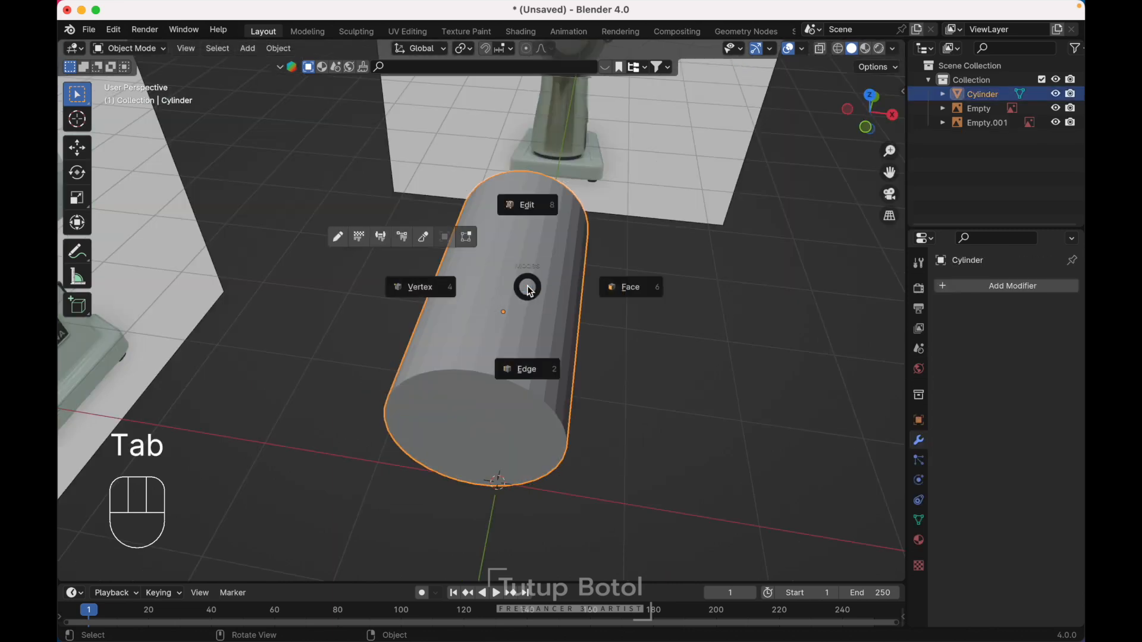
{"action": "left_click", "coordinate": [528, 204]}
{"action": "key", "text": "grave"}
{"action": "left_click", "coordinate": [523, 155]}
{"action": "scroll", "coordinate": [523, 154], "scroll_direction": "up", "scroll_amount": 4}
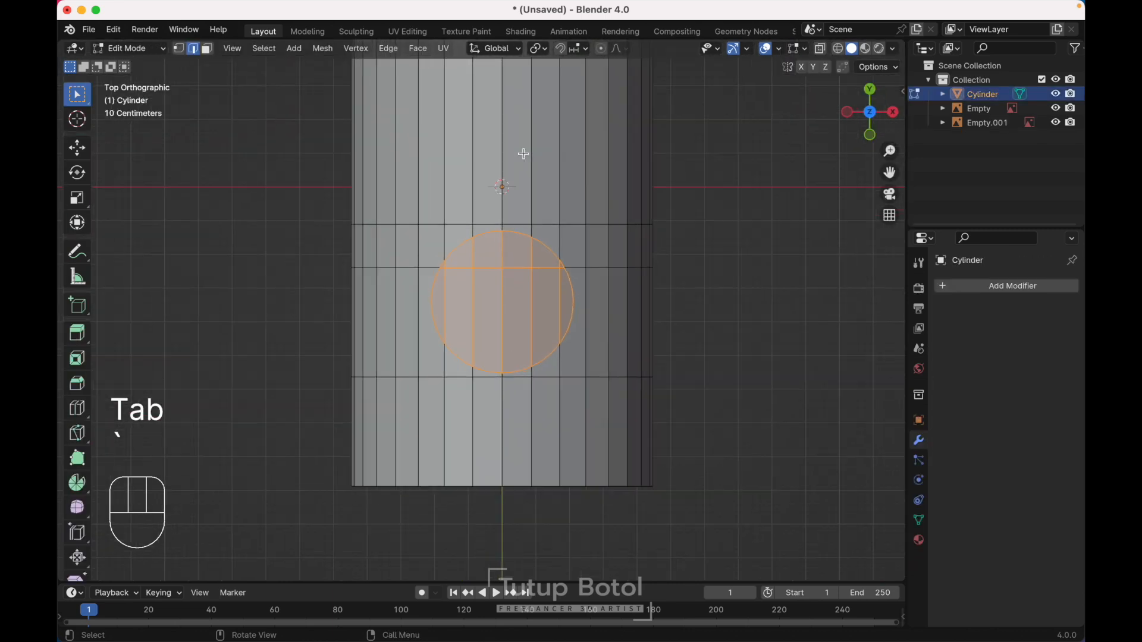
{"action": "key", "text": "1"}
{"action": "scroll", "coordinate": [523, 154], "scroll_direction": "up", "scroll_amount": 2}
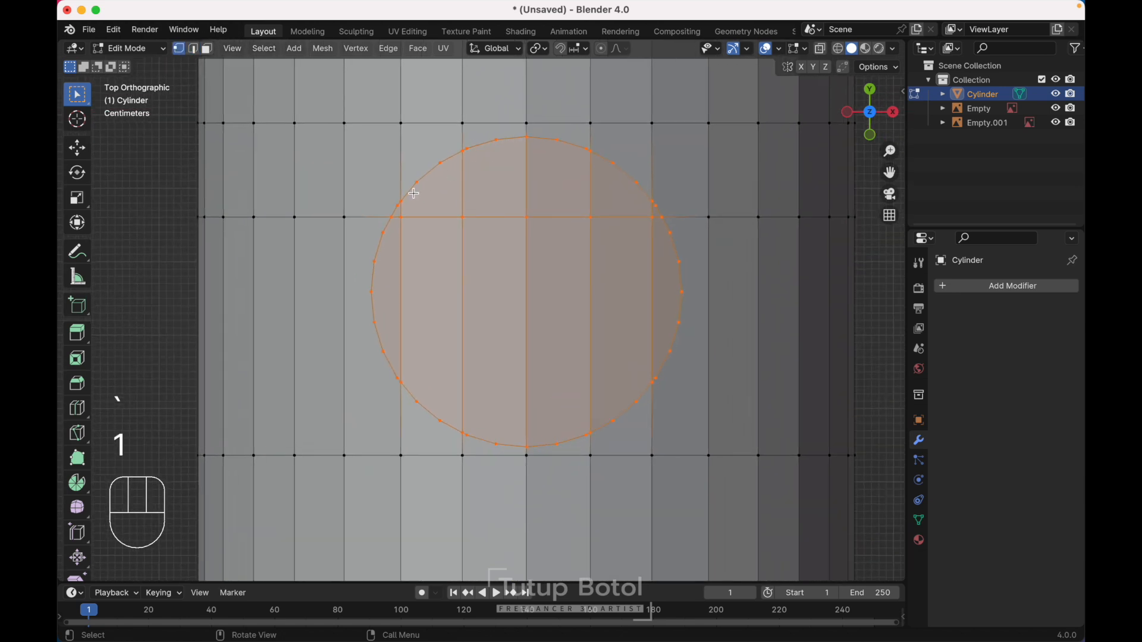
{"action": "left_click", "coordinate": [401, 217]}
{"action": "key", "text": "g"}
{"action": "key", "text": "g"}
{"action": "key", "text": "g"}
{"action": "key", "text": "g"}
{"action": "left_click", "coordinate": [360, 357]}
Slide the matching inner-loop and front-corner vertices on the circle's +X side onto their neighbouring circle vertices.
{"action": "left_click", "coordinate": [651, 218]}
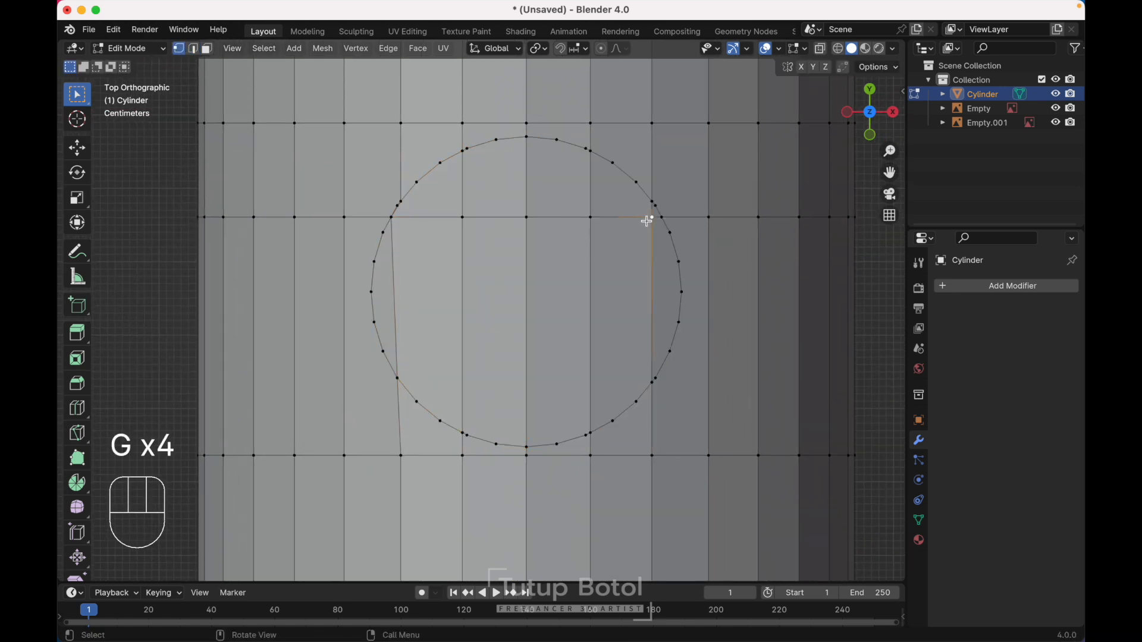
{"action": "key", "text": "g"}
{"action": "key", "text": "g"}
{"action": "left_click", "coordinate": [697, 219]}
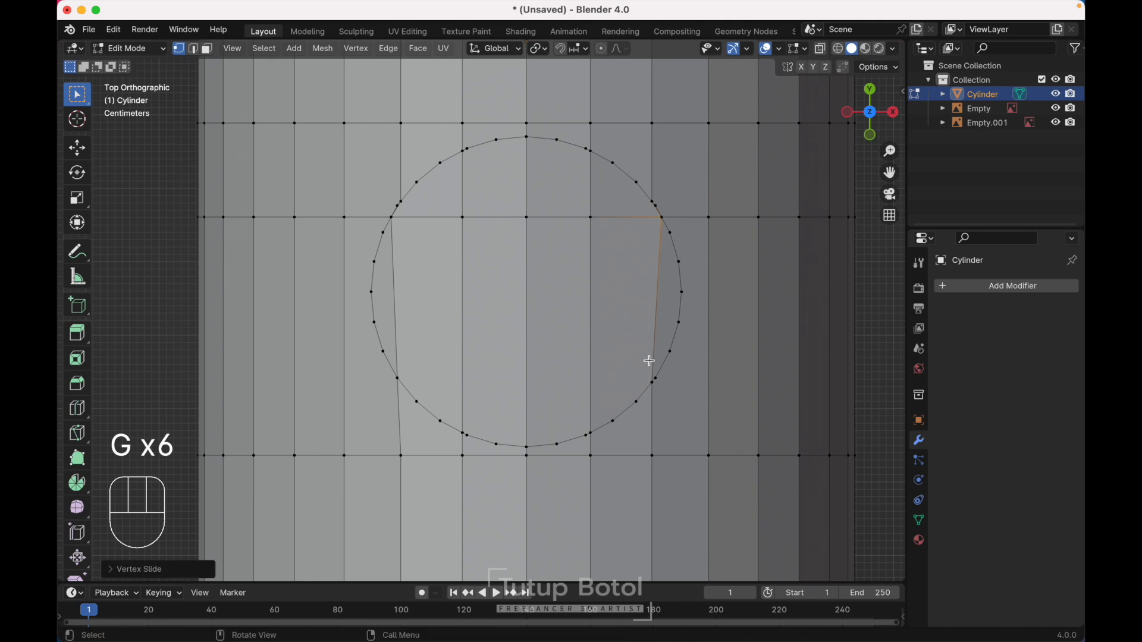
{"action": "left_click", "coordinate": [647, 379]}
{"action": "key", "text": "g"}
{"action": "key", "text": "g"}
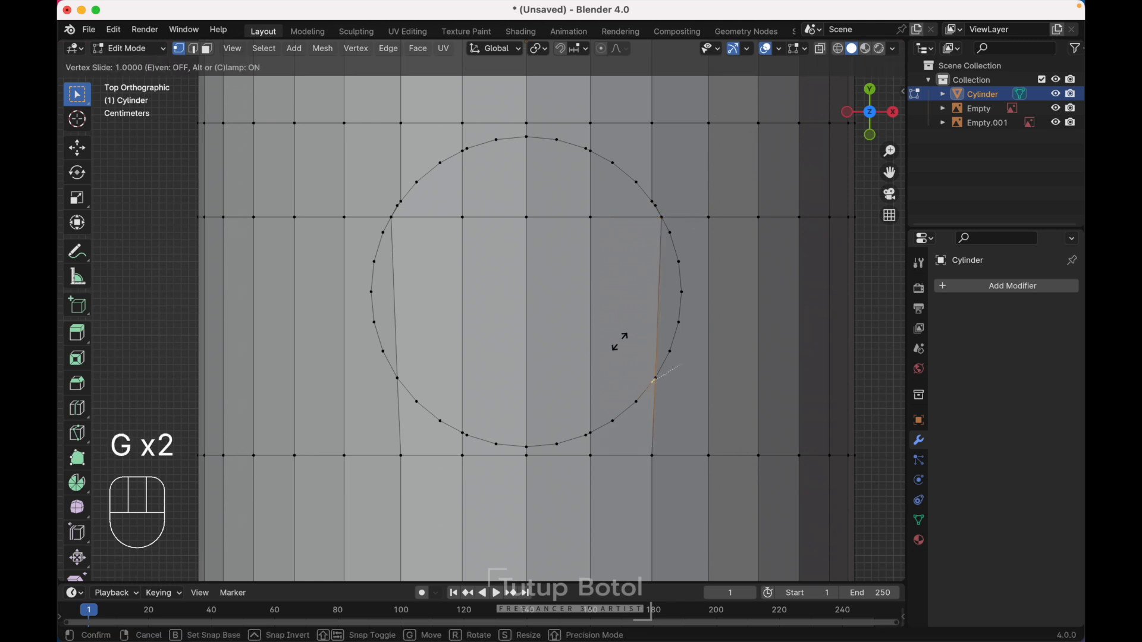
{"action": "left_click", "coordinate": [624, 341]}
Slide the two inner grid-line vertices at the circle's front edge onto the adjacent circle vertices.
{"action": "scroll", "coordinate": [556, 378], "scroll_direction": "up", "scroll_amount": 2}
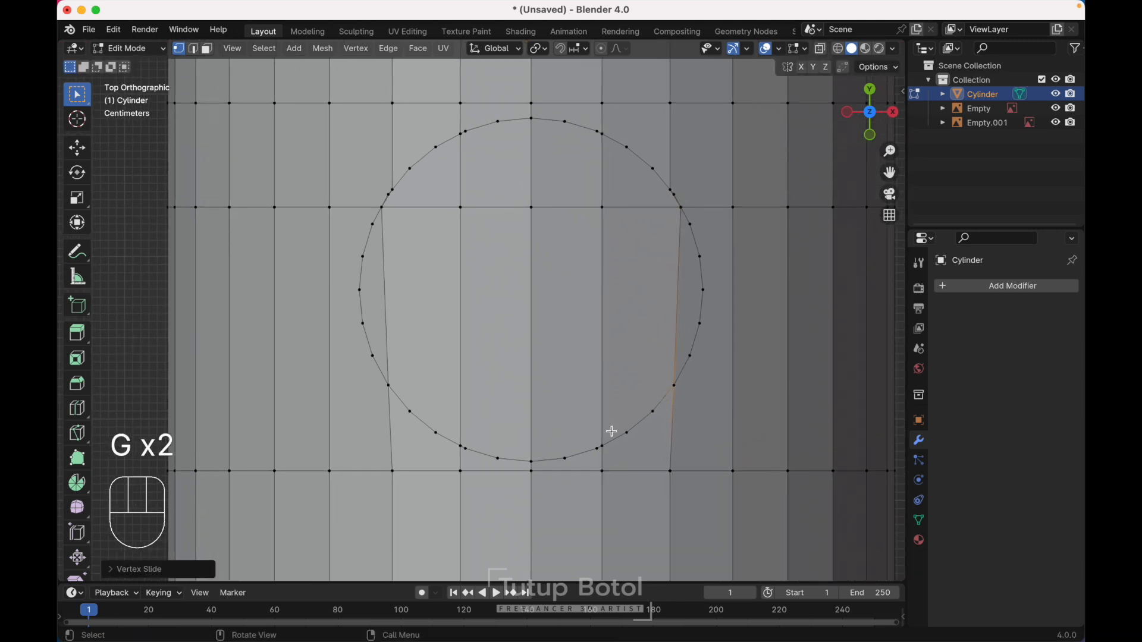
{"action": "key", "text": "g"}
{"action": "key", "text": "g"}
{"action": "left_click", "coordinate": [579, 446]}
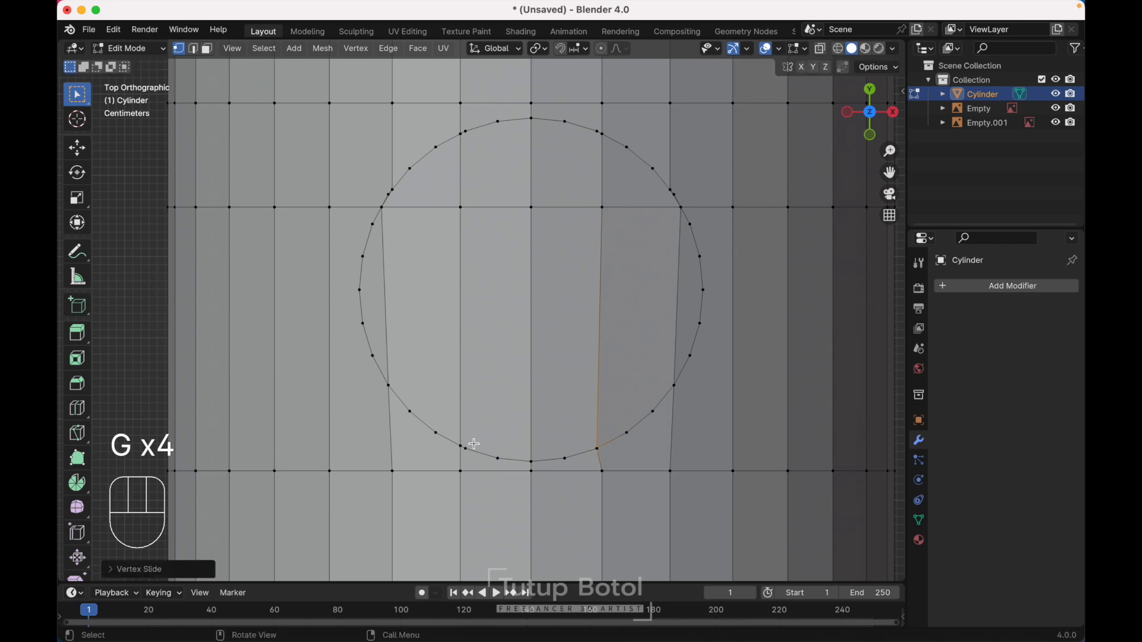
{"action": "key", "text": "g"}
{"action": "key", "text": "g"}
{"action": "left_click", "coordinate": [457, 441]}
Slide the two inner grid-line vertices at the circle's rear edge onto the adjacent circle vertices.
{"action": "scroll", "coordinate": [490, 443], "scroll_direction": "up", "scroll_amount": 4, "text": "shift"}
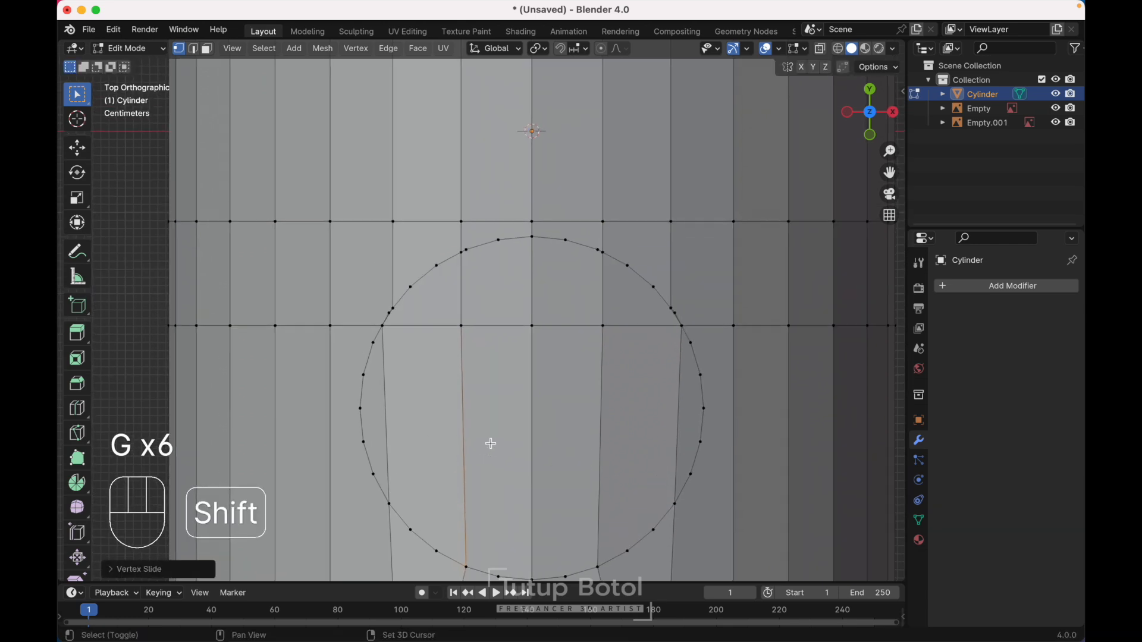
{"action": "key", "text": "g"}
{"action": "key", "text": "g"}
{"action": "left_click", "coordinate": [528, 231]}
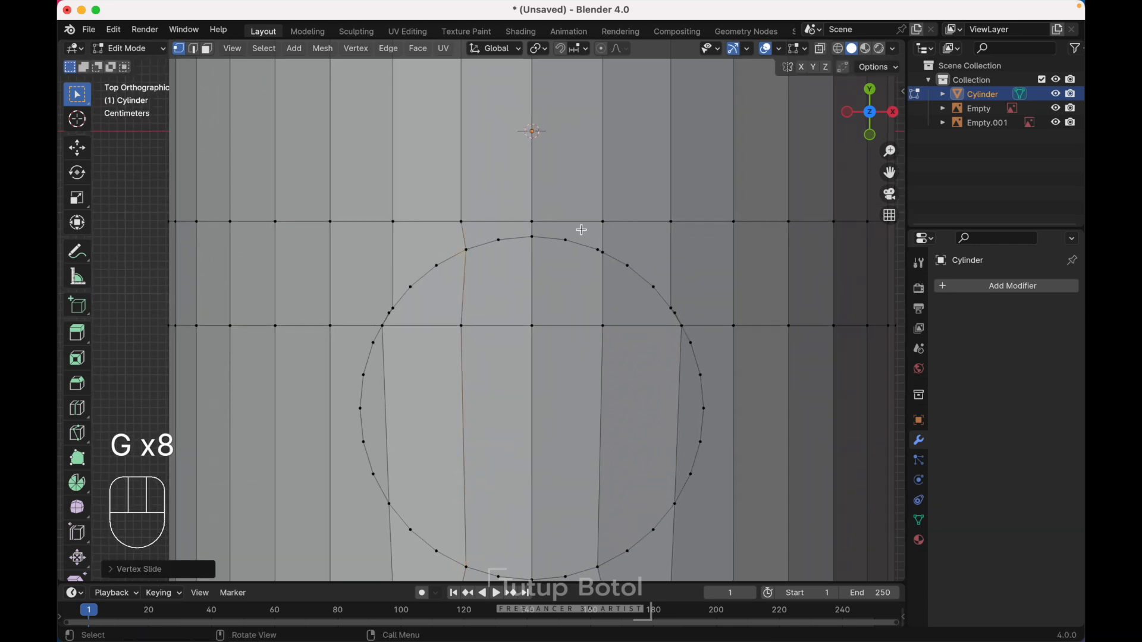
{"action": "left_click", "coordinate": [612, 255]}
{"action": "key", "text": "g"}
{"action": "key", "text": "g"}
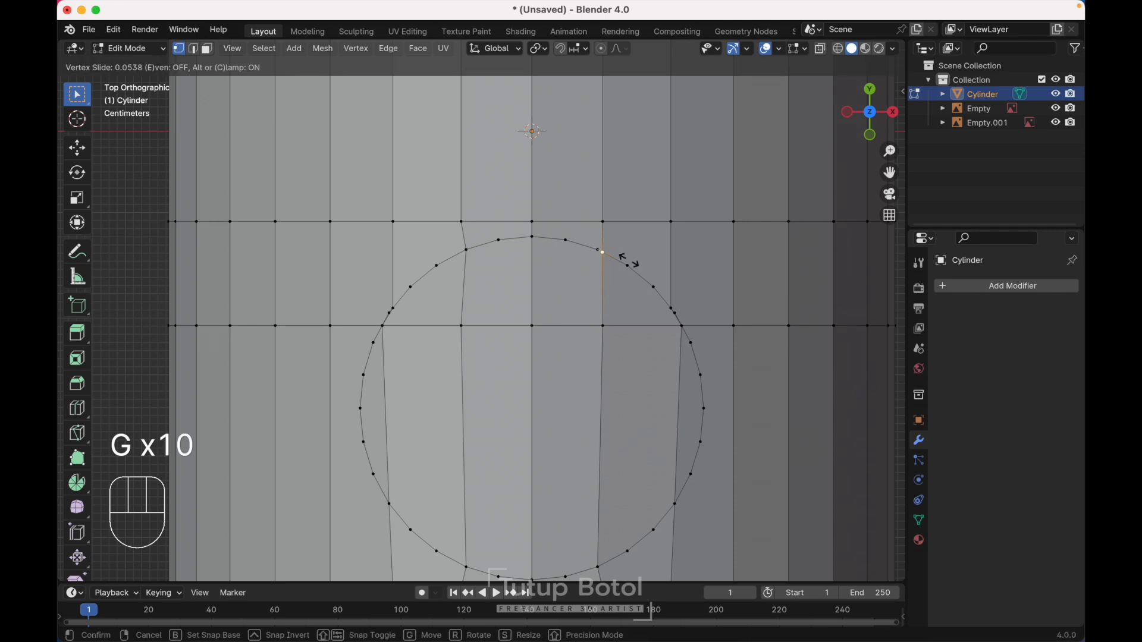
{"action": "left_click", "coordinate": [602, 249]}
Slide the remaining doubled vertex at each rear corner of the circle onto its neighbouring circle vertex.
{"action": "scroll", "coordinate": [603, 251], "scroll_direction": "down", "scroll_amount": 1}
{"action": "middle_click_drag", "start_coordinate": [602, 251], "coordinate": [639, 161], "text": "shift"}
{"action": "scroll", "coordinate": [640, 161], "scroll_direction": "up", "scroll_amount": 1}
{"action": "left_click", "coordinate": [403, 230]}
{"action": "key", "text": "g"}
{"action": "key", "text": "g"}
{"action": "left_click", "coordinate": [437, 237]}
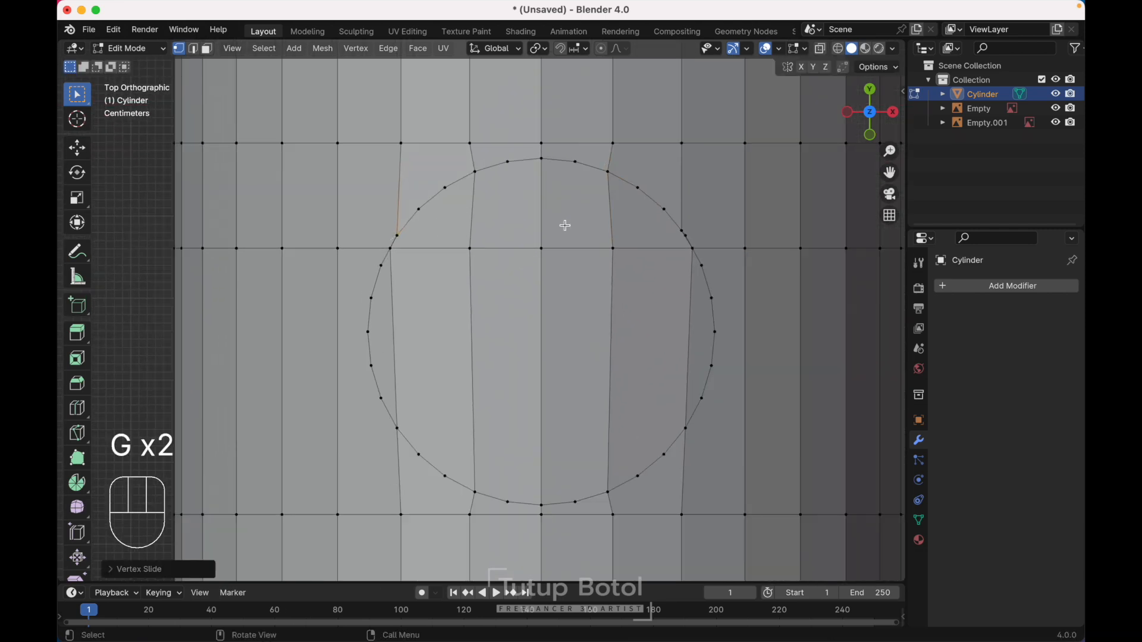
{"action": "left_click", "coordinate": [673, 225]}
{"action": "key", "text": "g"}
{"action": "key", "text": "g"}
{"action": "left_click", "coordinate": [720, 247]}
Select the whole mesh, merge its overlapping vertices by distance, and clear the selection.
{"action": "scroll", "coordinate": [731, 251], "scroll_direction": "down", "scroll_amount": 1}
{"action": "scroll", "coordinate": [730, 251], "scroll_direction": "down", "scroll_amount": 1}
{"action": "scroll", "coordinate": [731, 251], "scroll_direction": "up", "scroll_amount": 1}
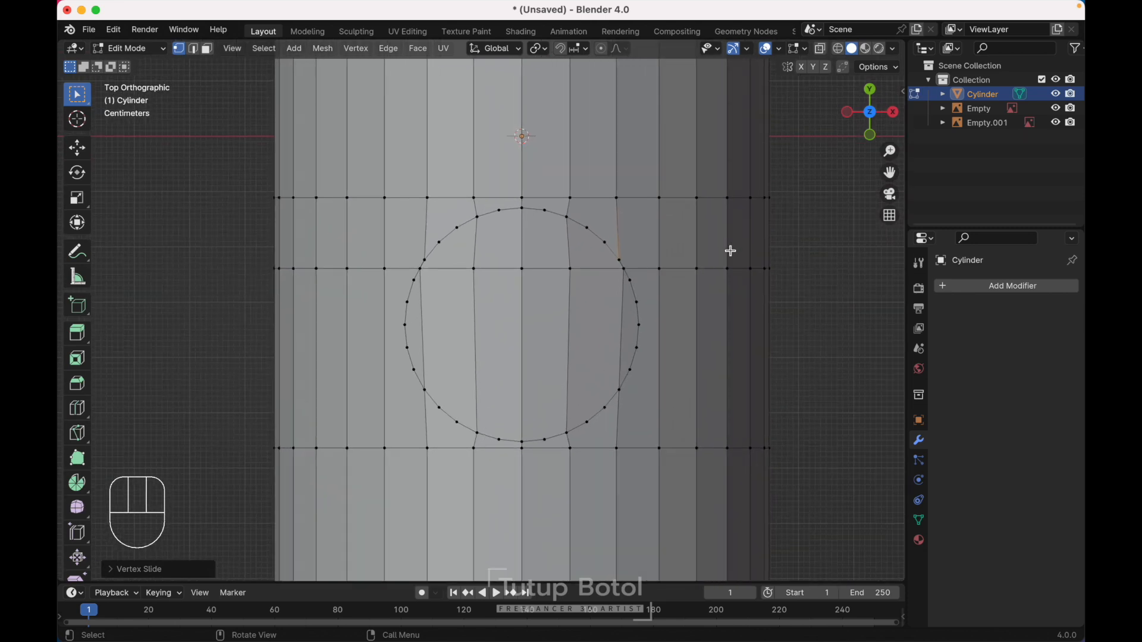
{"action": "key", "text": "a"}
{"action": "key", "text": "m"}
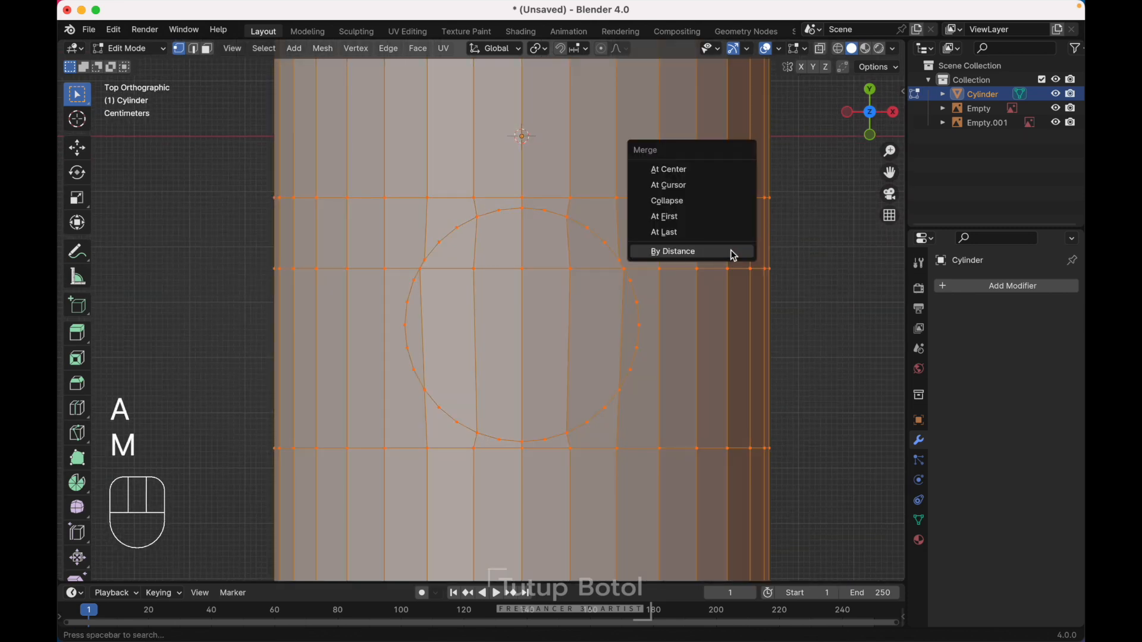
{"action": "left_click", "coordinate": [734, 253]}
{"action": "left_click", "coordinate": [540, 280]}
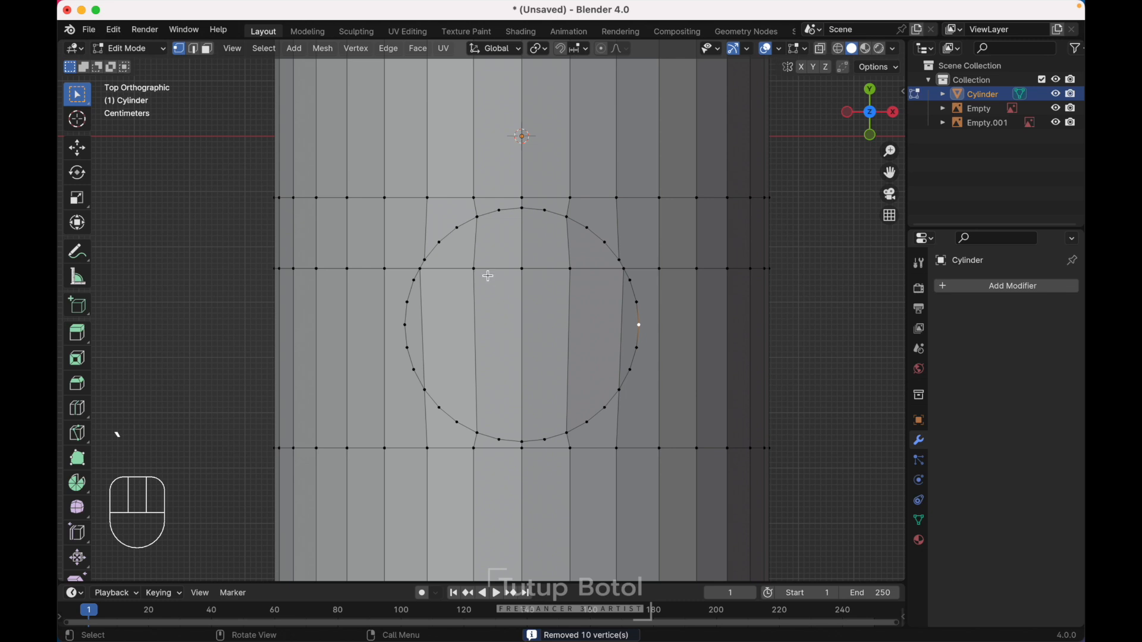
Select all faces inside the circle and extrude them upward to form the hopper neck.
{"action": "key", "text": "3"}
{"action": "left_click", "coordinate": [462, 262]}
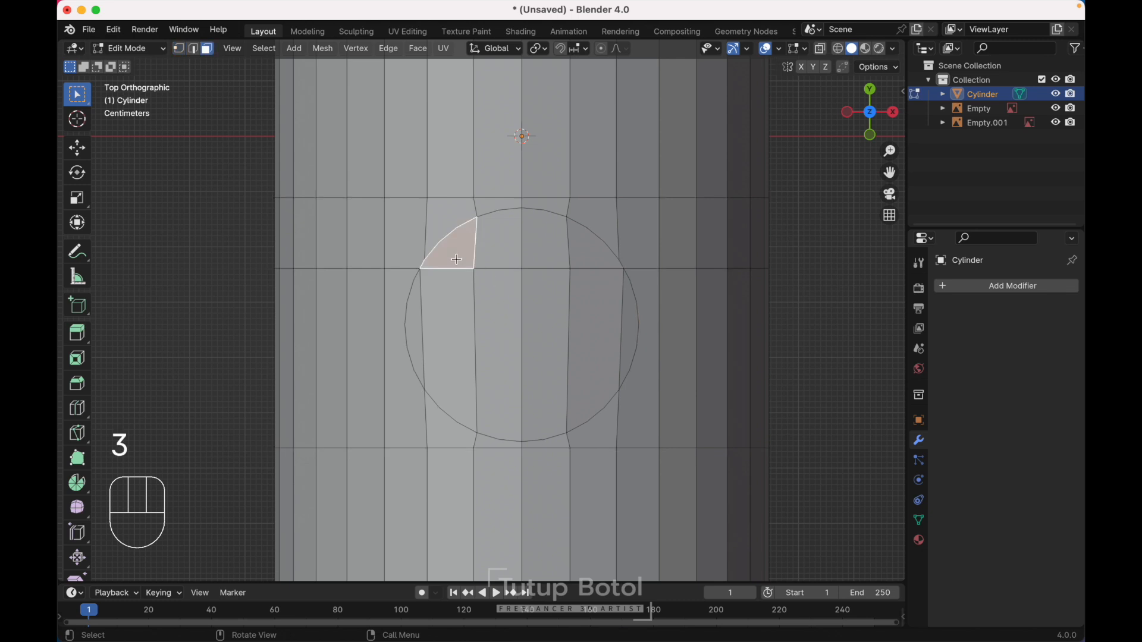
{"action": "left_click", "coordinate": [482, 256], "text": "shift"}
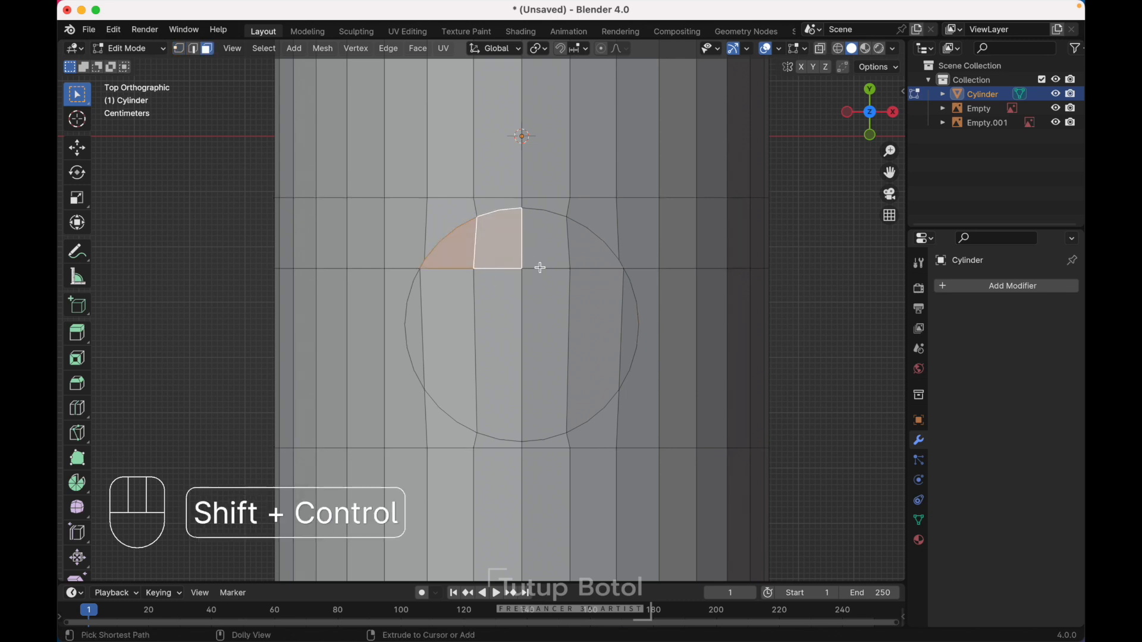
{"action": "left_click", "coordinate": [591, 385], "text": "ctrl+shift"}
{"action": "left_click", "coordinate": [442, 342], "text": "ctrl+shift"}
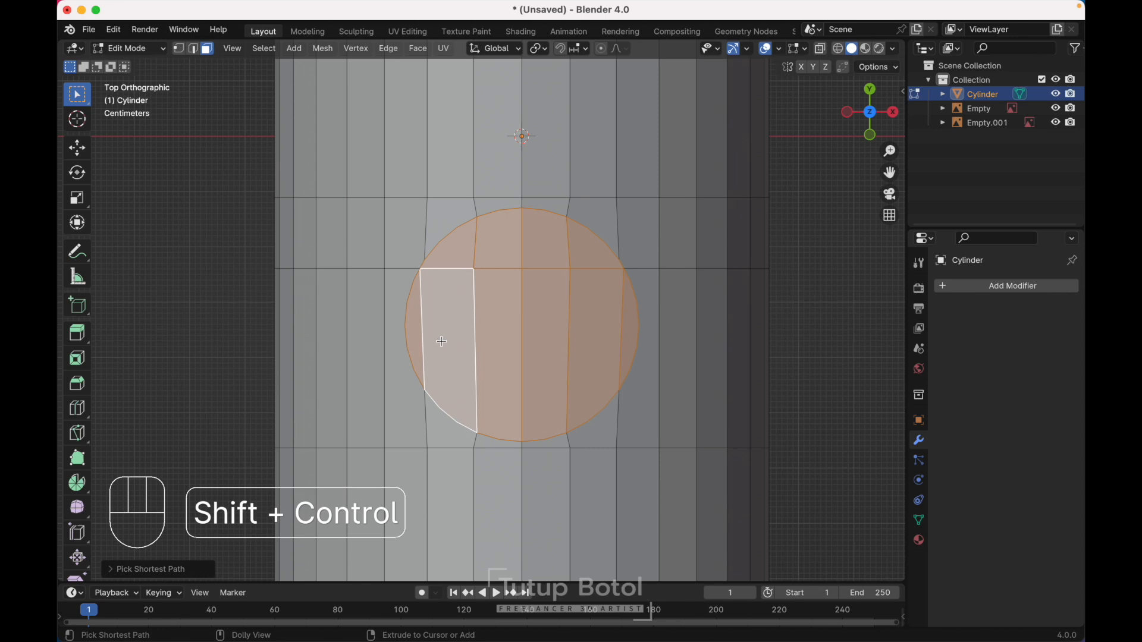
{"action": "middle_click_drag", "start_coordinate": [466, 336], "coordinate": [427, 223]}
{"action": "key", "text": "e"}
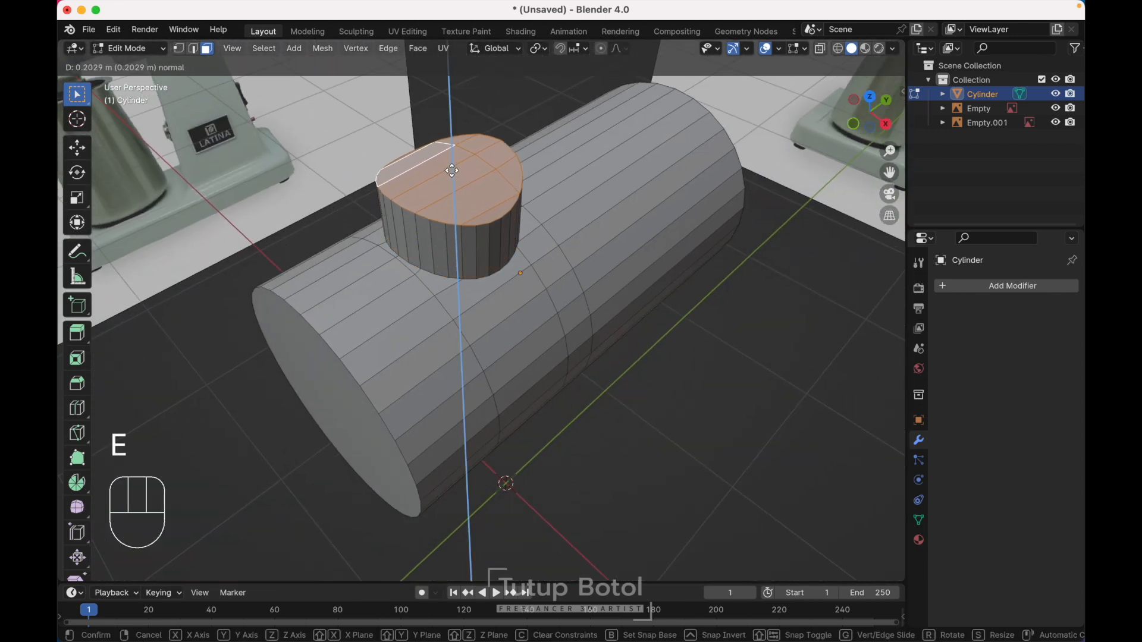
{"action": "left_click", "coordinate": [449, 158]}
Flatten the top of the extruded neck by scaling its faces to 0 along Z.
{"action": "middle_click_drag", "start_coordinate": [449, 158], "coordinate": [449, 158]}
{"action": "key", "text": "s"}
{"action": "key", "text": "z"}
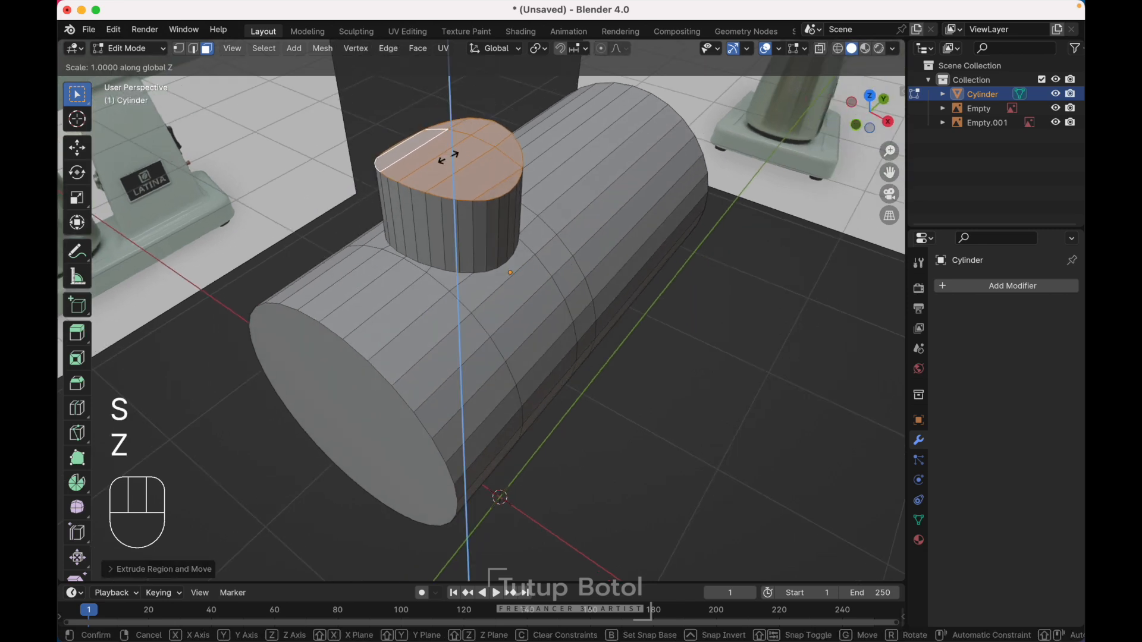
{"action": "key", "text": "0"}
{"action": "key", "text": "Return"}
Select the front and rear end caps of the cylinder and delete their faces.
{"action": "middle_click_drag", "start_coordinate": [449, 158], "coordinate": [449, 157]}
{"action": "left_click", "coordinate": [270, 376]}
{"action": "middle_click_drag", "start_coordinate": [271, 376], "coordinate": [271, 375]}
{"action": "middle_click_drag", "start_coordinate": [582, 269], "coordinate": [704, 416]}
{"action": "key", "text": "x"}
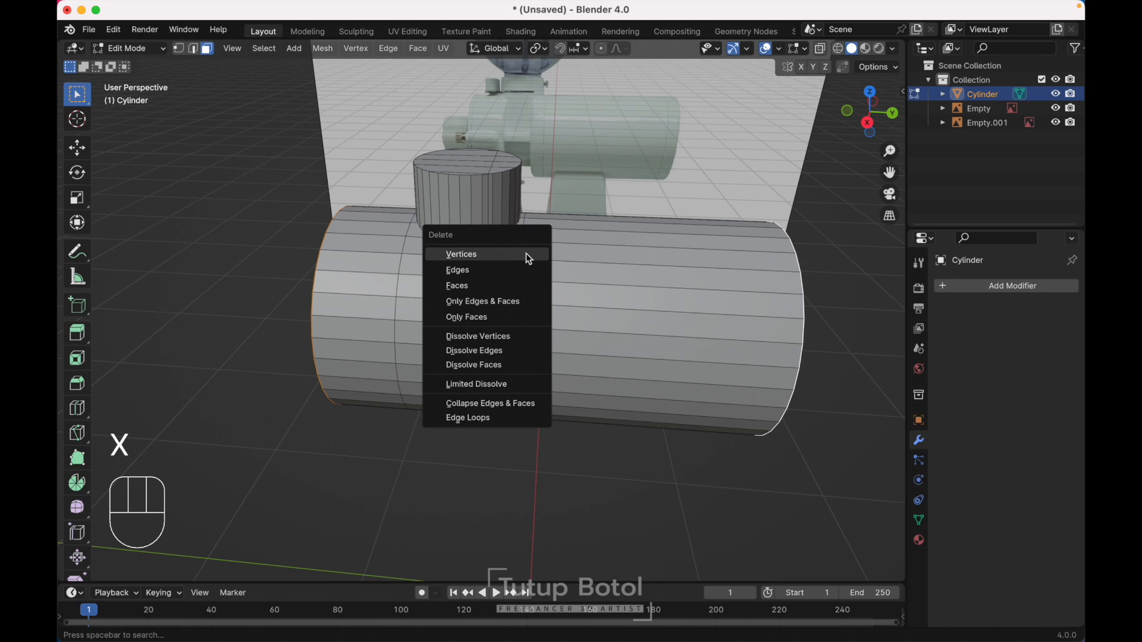
{"action": "left_click", "coordinate": [480, 285]}
In front view with X-ray on, box-select the vertices of the body's -X half and delete them.
{"action": "middle_click_drag", "start_coordinate": [480, 286], "coordinate": [476, 279]}
{"action": "key", "text": "1"}
{"action": "key", "text": "grave"}
{"action": "left_click", "coordinate": [381, 228]}
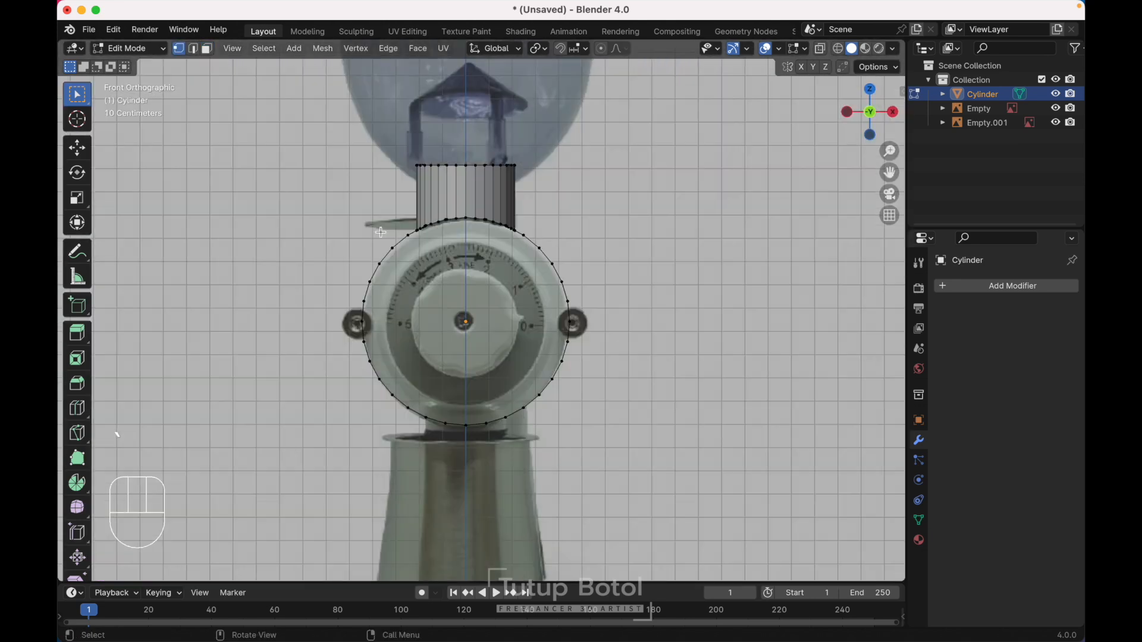
{"action": "key", "text": "alt+z"}
{"action": "left_click_drag", "start_coordinate": [232, 150], "coordinate": [464, 446]}
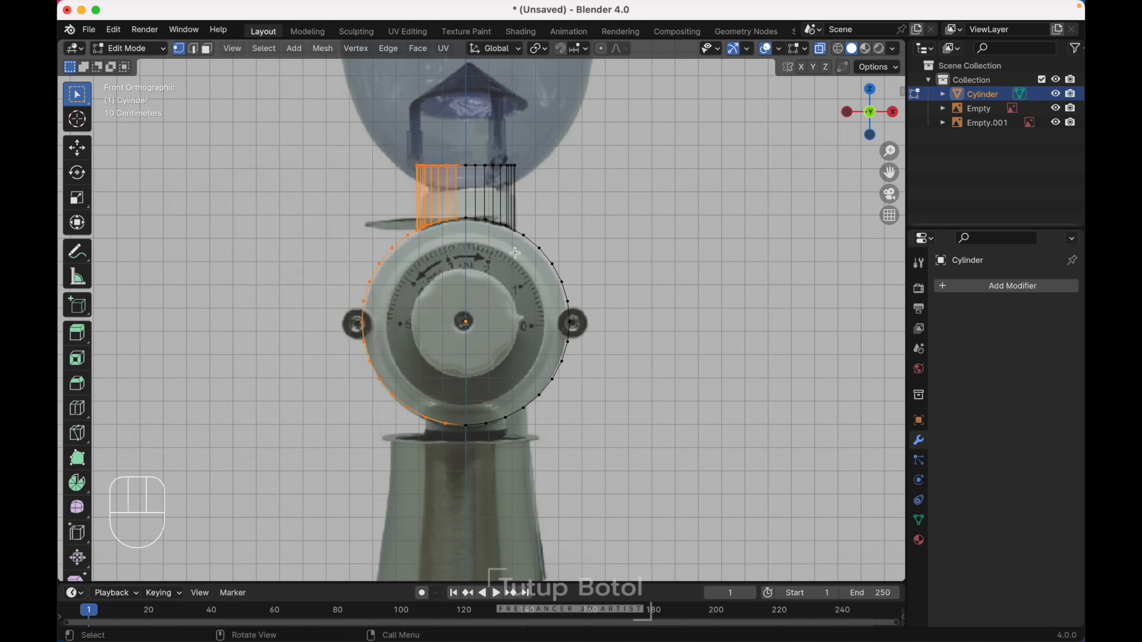
{"action": "key", "text": "x"}
{"action": "left_click", "coordinate": [543, 185]}
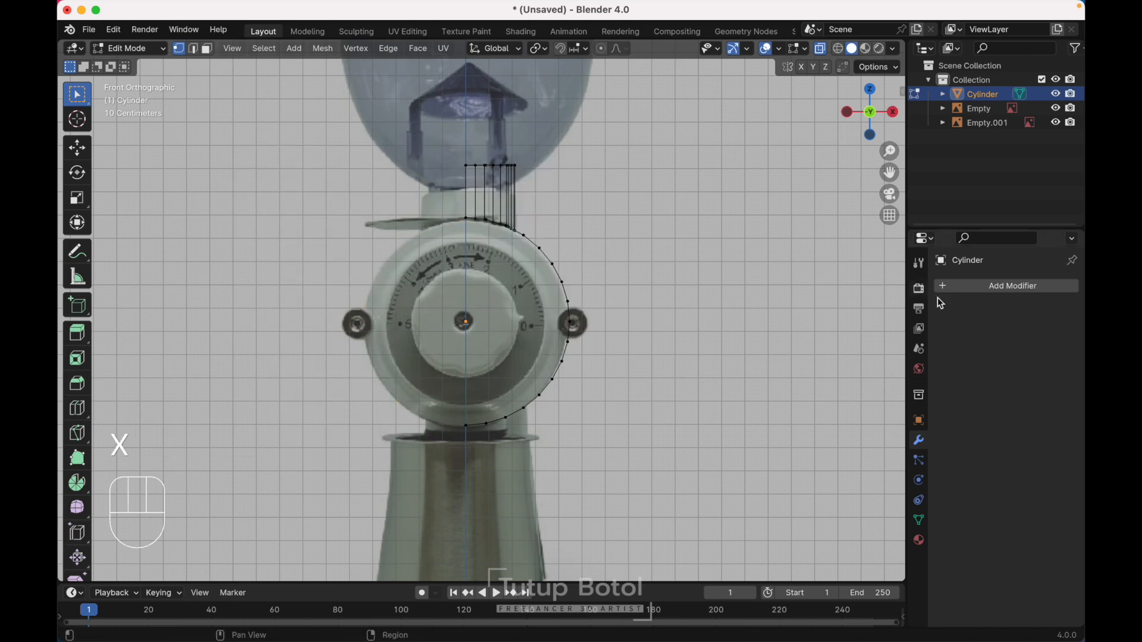
Add a Mirror modifier on the X axis to the cylinder and enable Clipping.
{"action": "left_click", "coordinate": [975, 288]}
{"action": "mouse_move", "coordinate": [976, 290]}
{"action": "left_click", "coordinate": [788, 390]}
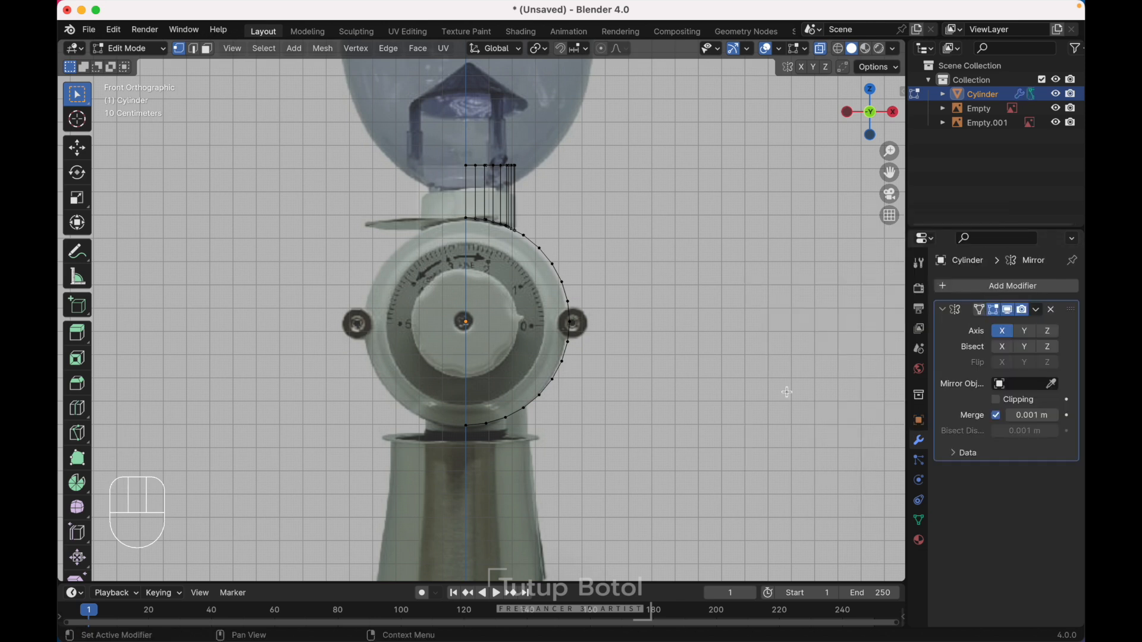
{"action": "middle_click_drag", "start_coordinate": [744, 319], "coordinate": [584, 327]}
Select the ring of body faces beneath the hopper neck and extrude them inward along their normals by about 0.09 m.
{"action": "key", "text": "3"}
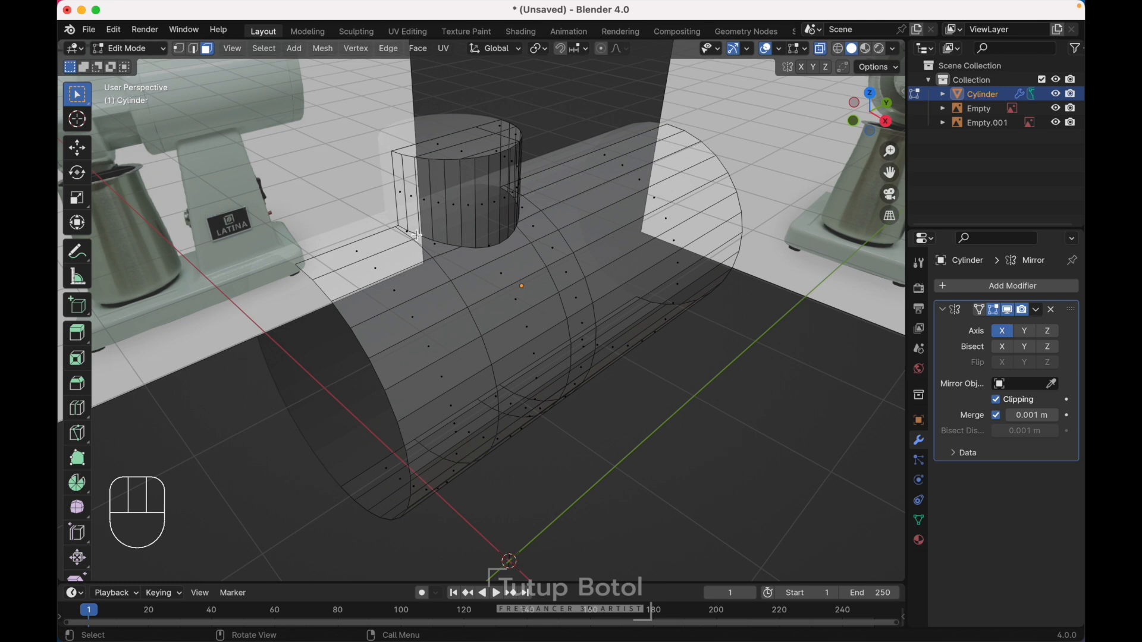
{"action": "left_click", "coordinate": [458, 263]}
{"action": "left_click", "coordinate": [472, 264]}
{"action": "middle_click_drag", "start_coordinate": [502, 285], "coordinate": [499, 283]}
{"action": "mouse_move", "coordinate": [433, 444]}
{"action": "middle_mouse_down"}
{"action": "mouse_move", "coordinate": [452, 440]}
{"action": "mouse_move", "coordinate": [433, 444]}
{"action": "middle_mouse_up"}
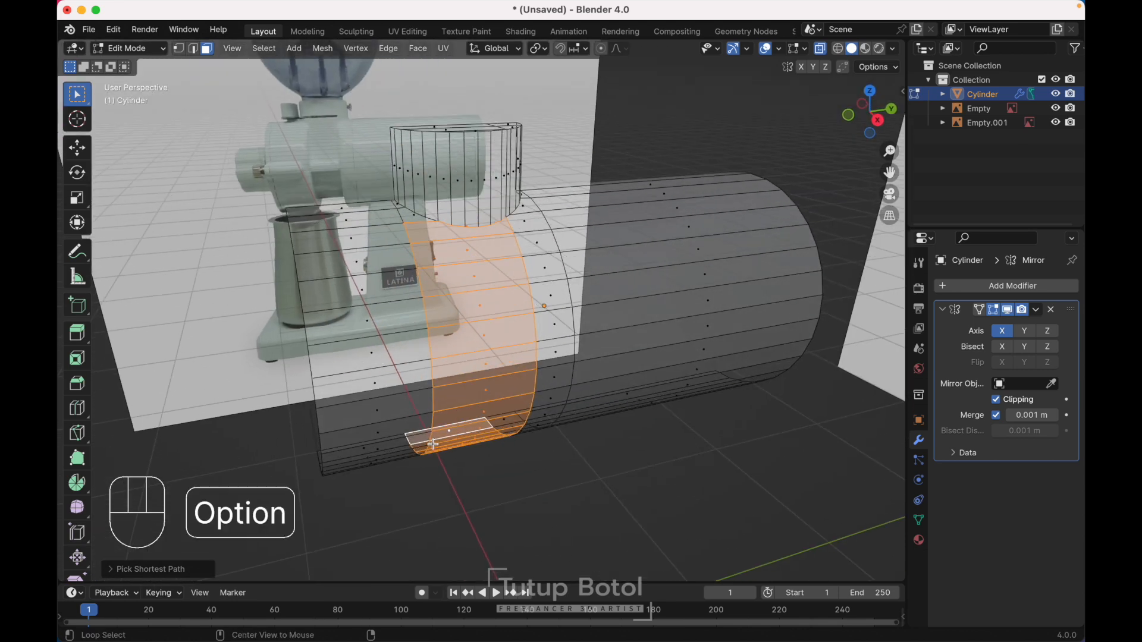
{"action": "key", "text": "grave"}
{"action": "left_click", "coordinate": [568, 297]}
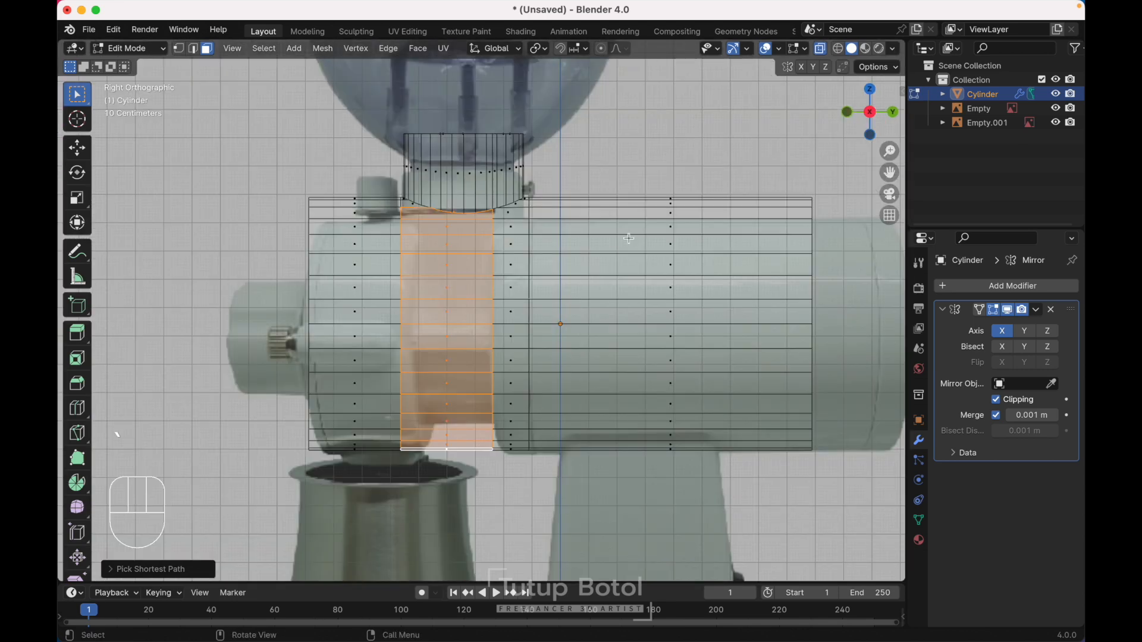
{"action": "key", "text": "alt+e"}
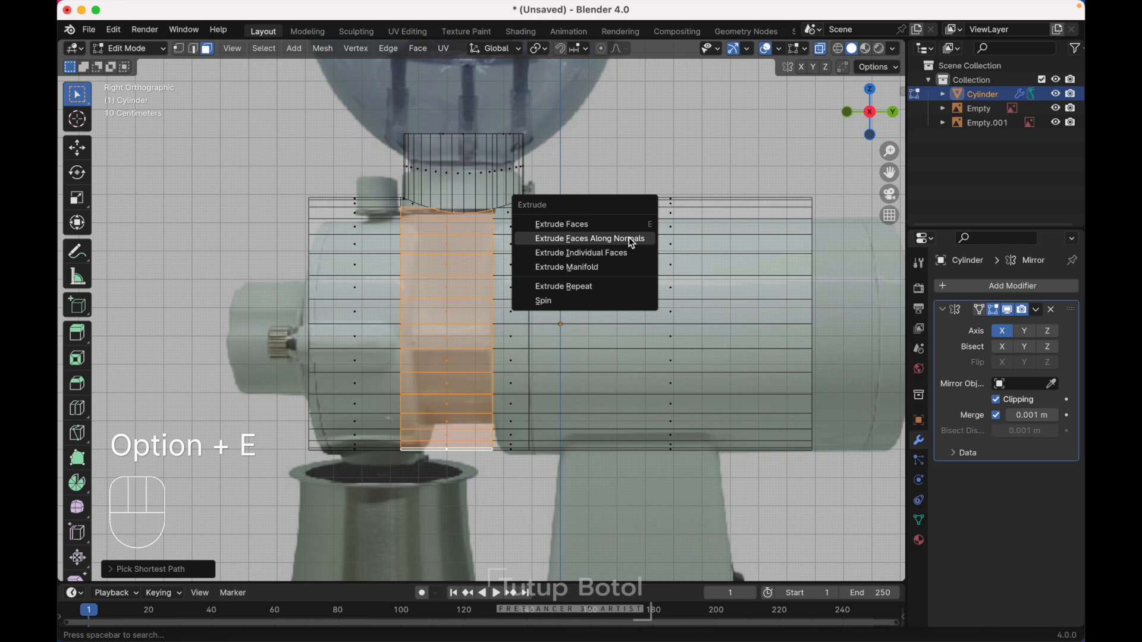
{"action": "left_click", "coordinate": [600, 238]}
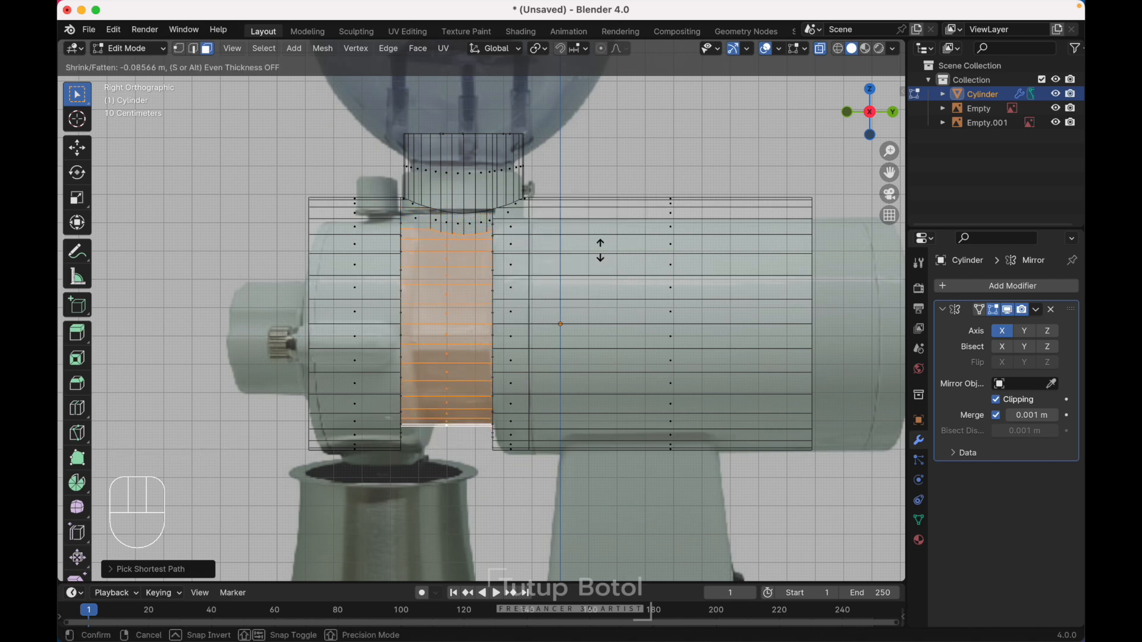
{"action": "left_click", "coordinate": [602, 252]}
In front view, move the recessed faces outward along the X axis to make the recess shallower at the side.
{"action": "middle_click_drag", "start_coordinate": [601, 249], "coordinate": [701, 262]}
{"action": "key", "text": "grave"}
{"action": "left_click", "coordinate": [538, 219]}
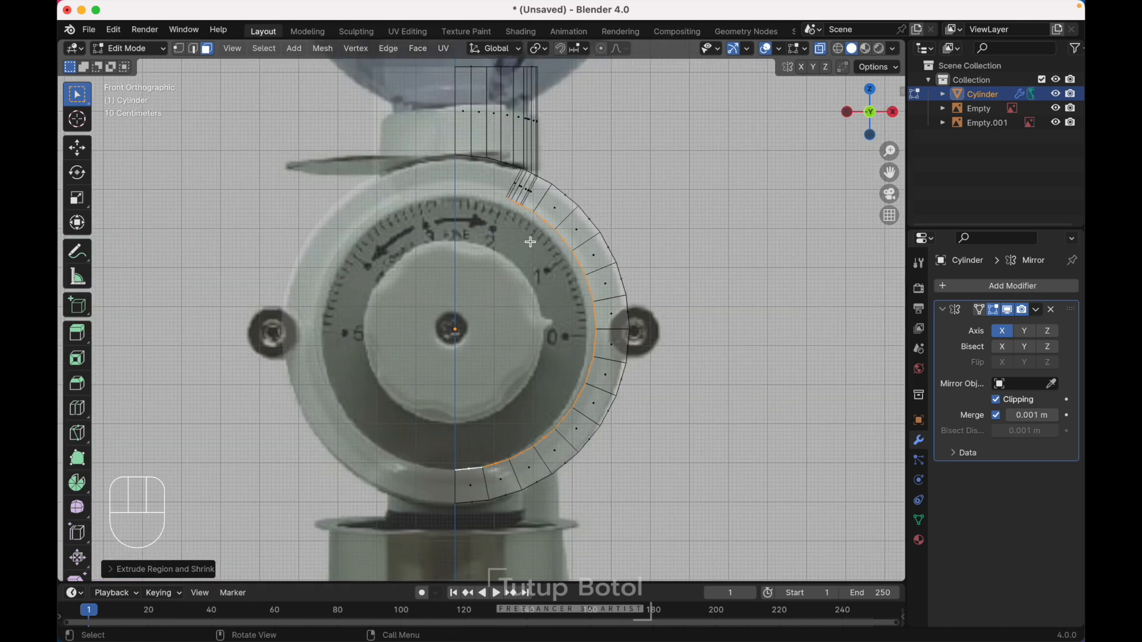
{"action": "key", "text": "g"}
{"action": "key", "text": "x"}
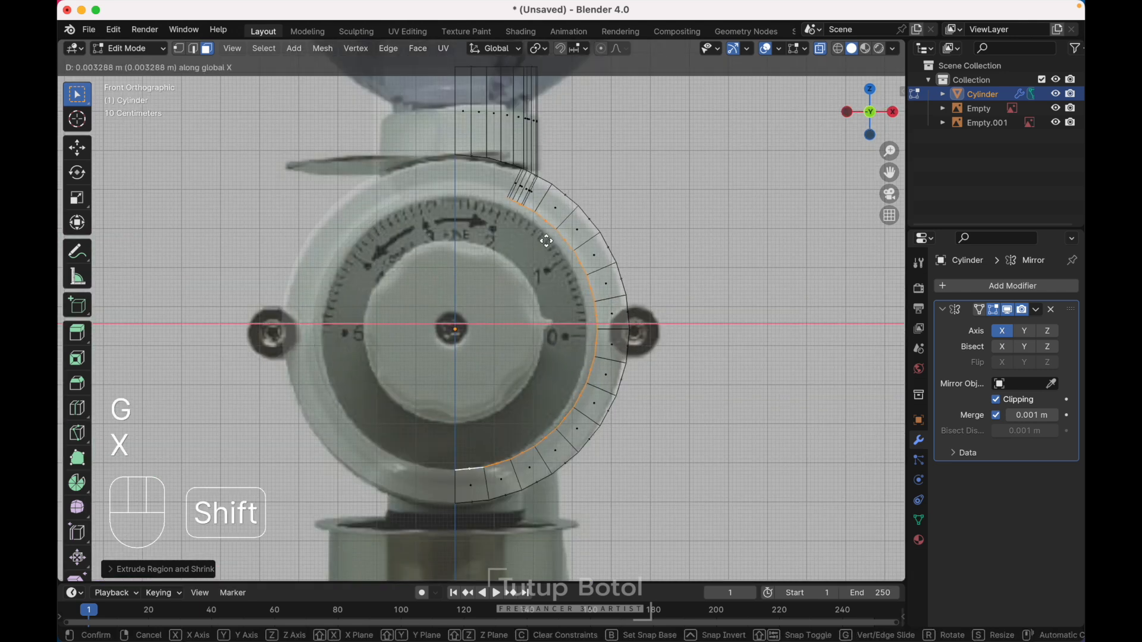
{"action": "left_click", "coordinate": [729, 237], "text": "shift"}
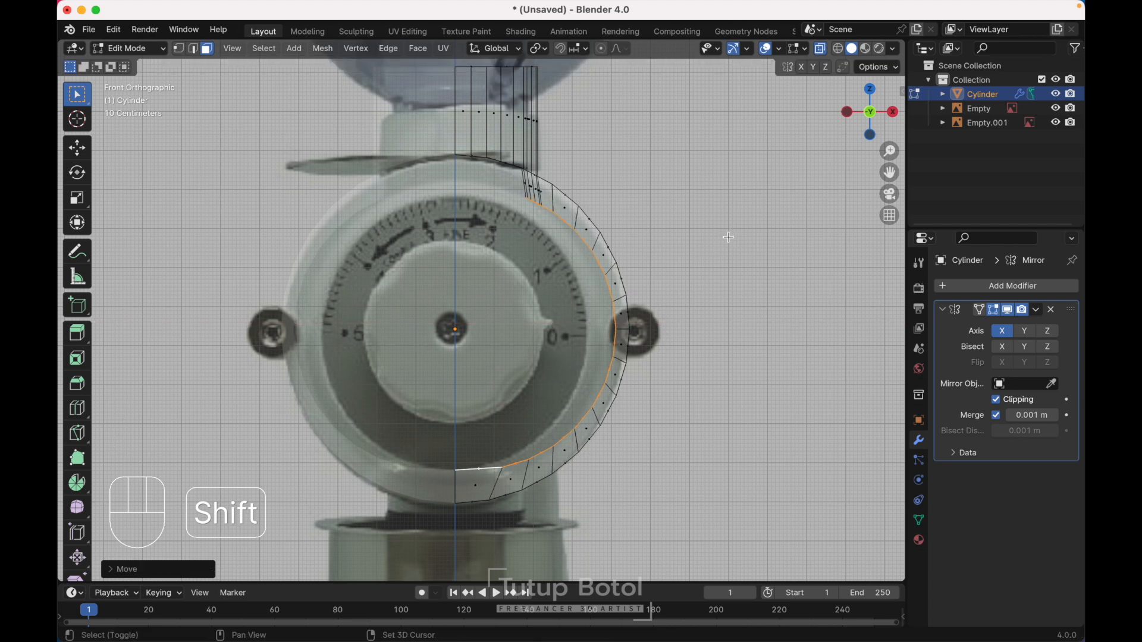
Turn off X-ray and add a single loop cut around the side walls of the recessed band.
{"action": "scroll", "coordinate": [728, 237], "scroll_direction": "right", "scroll_amount": 10}
{"action": "key", "text": "Tab"}
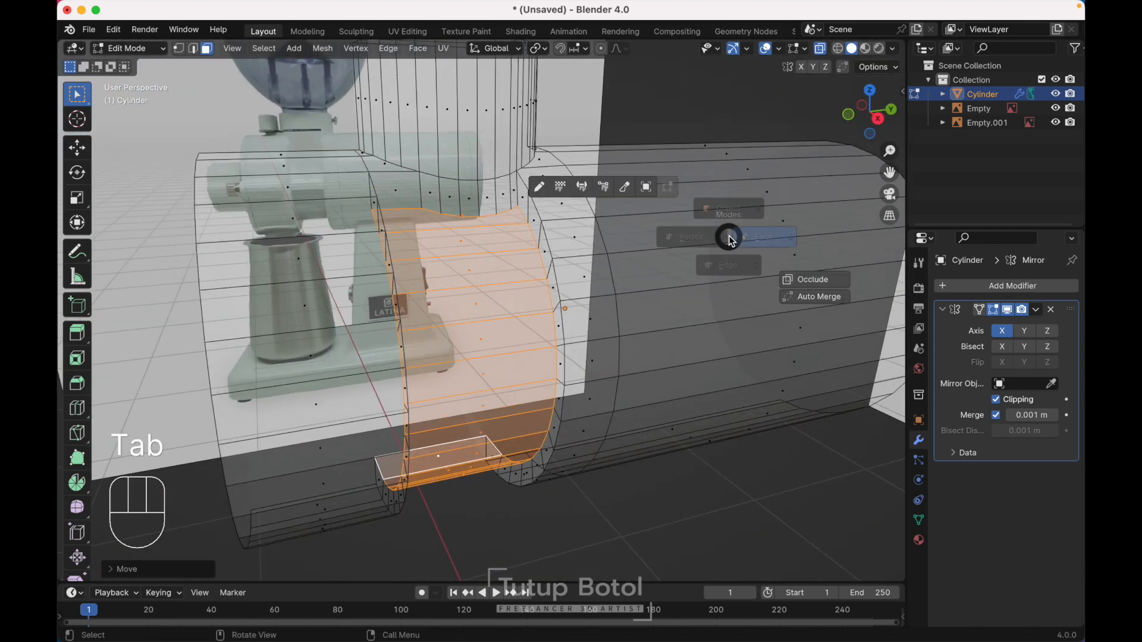
{"action": "key", "text": "alt+z"}
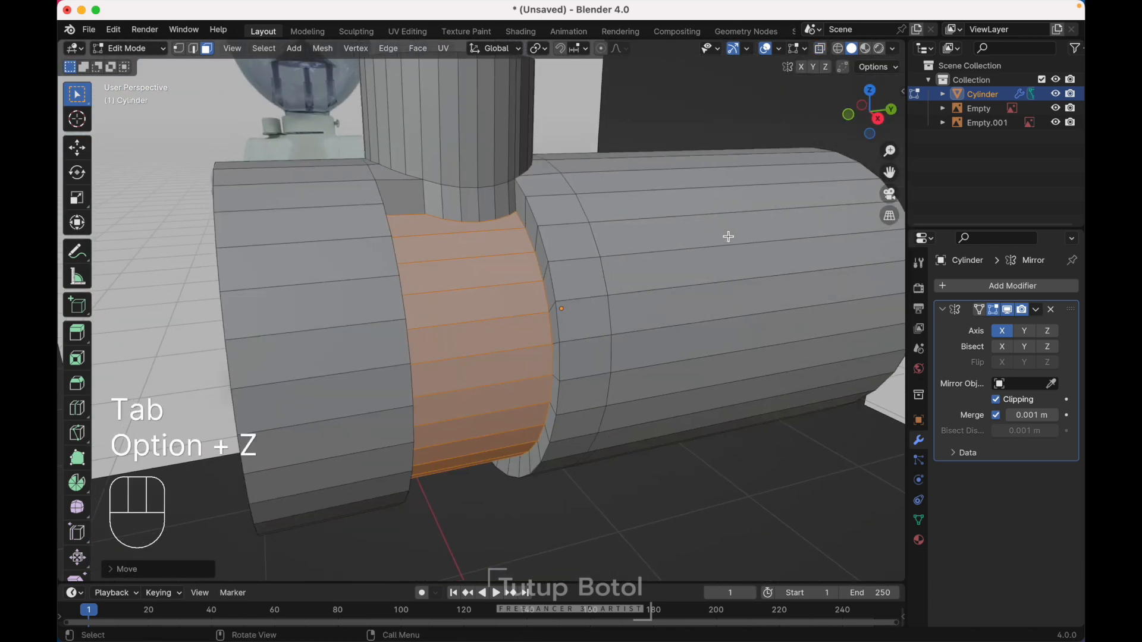
{"action": "scroll", "coordinate": [729, 238], "scroll_direction": "down", "scroll_amount": 5}
{"action": "scroll", "coordinate": [729, 238], "scroll_direction": "down", "scroll_amount": 5}
{"action": "key", "text": "alt+z"}
{"action": "key", "text": "alt+z"}
{"action": "key", "text": "alt+z"}
{"action": "key", "text": "ctrl+r"}
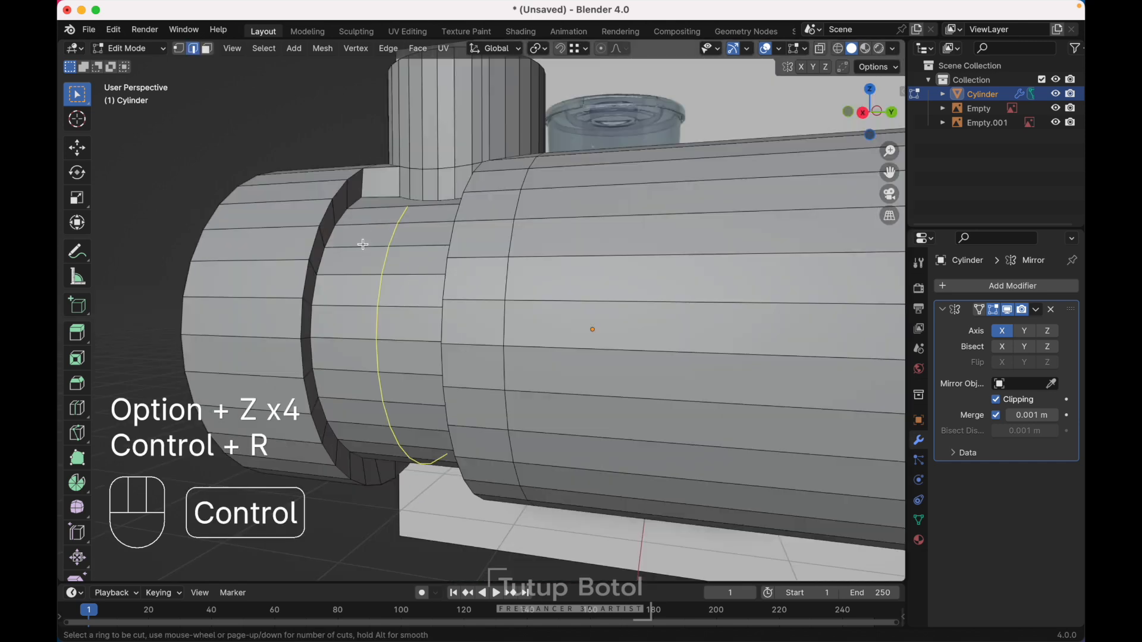
{"action": "left_click", "coordinate": [331, 217]}
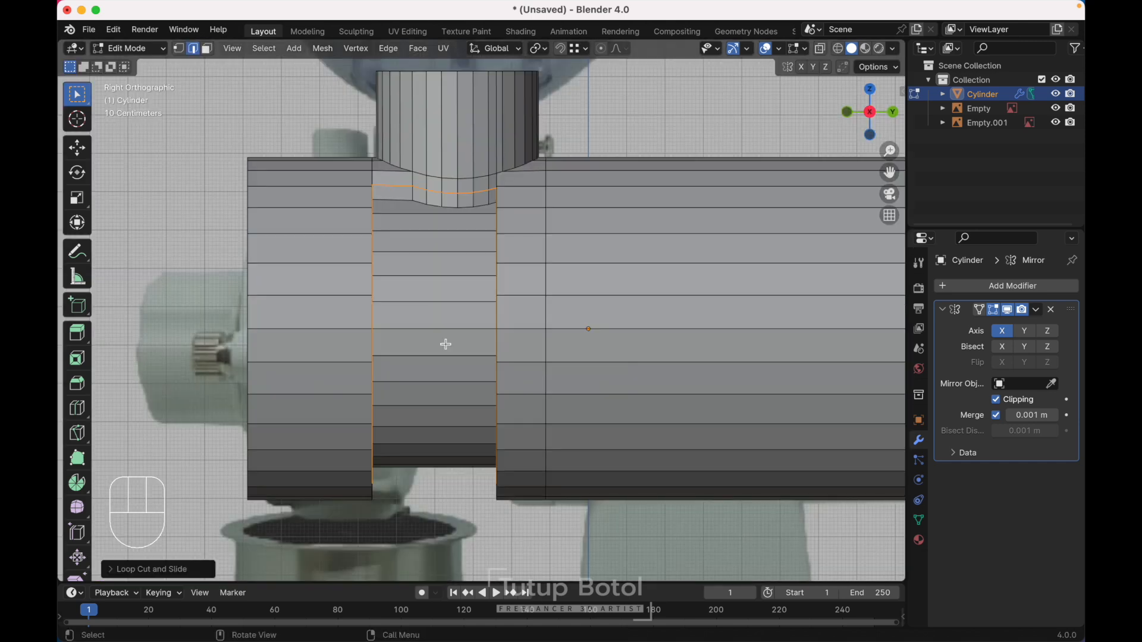
Delete two adjacent faces at mid-height of the recessed band together with the inner side-wall faces adjoining them.
{"action": "key", "text": "3"}
{"action": "left_click", "coordinate": [446, 344]}
{"action": "left_click", "coordinate": [427, 370], "text": "shift"}
{"action": "middle_click_drag", "start_coordinate": [427, 370], "coordinate": [387, 348]}
{"action": "left_click", "coordinate": [305, 333], "text": "shift"}
{"action": "left_click", "coordinate": [307, 348], "text": "shift"}
{"action": "middle_click_drag", "start_coordinate": [306, 347], "coordinate": [306, 347]}
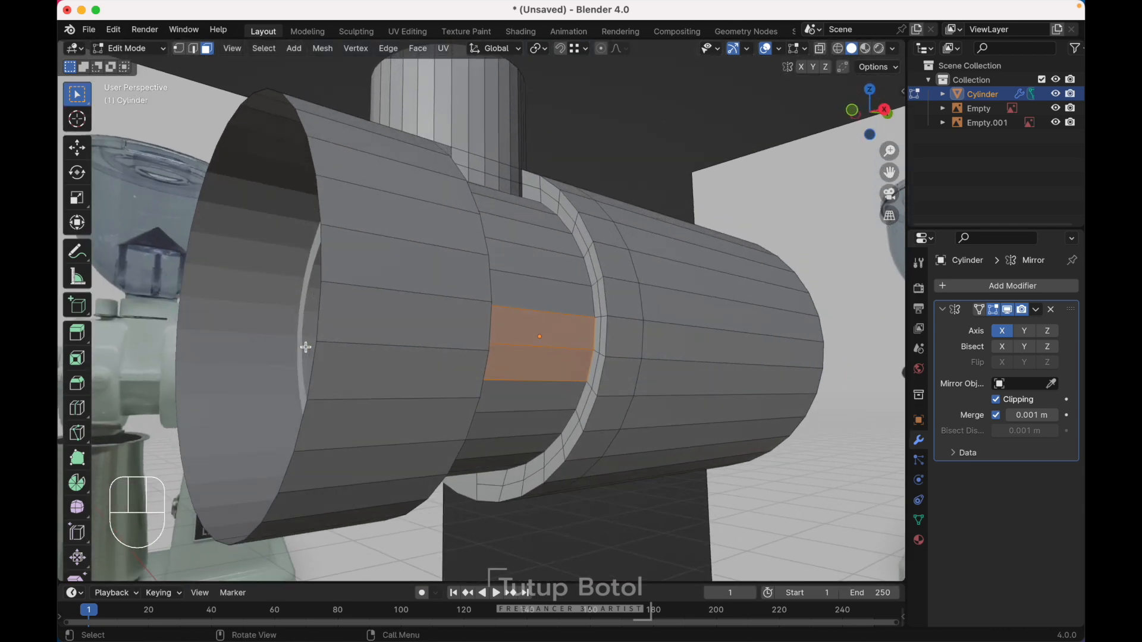
{"action": "left_click", "coordinate": [596, 334], "text": "shift"}
{"action": "middle_click_drag", "start_coordinate": [592, 362], "coordinate": [591, 362]}
{"action": "key", "text": "x"}
{"action": "left_click", "coordinate": [542, 398]}
Fill the opening with new faces between the side walls' loop-cut edges, forming a raised strip across the band.
{"action": "middle_click_drag", "start_coordinate": [543, 397], "coordinate": [540, 398]}
{"action": "key", "text": "2"}
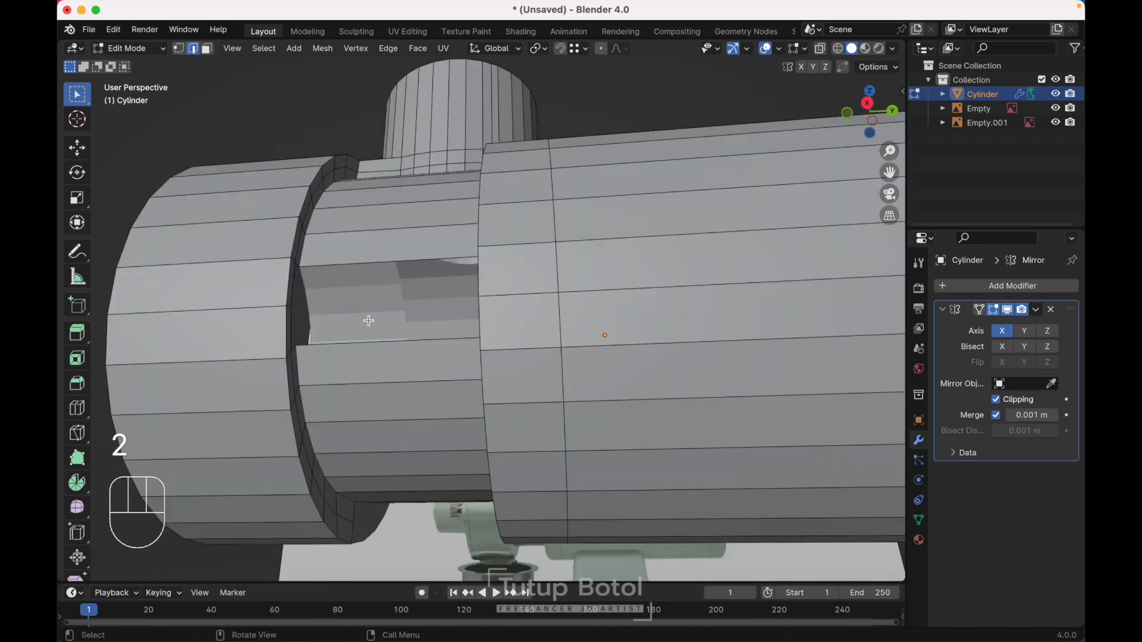
{"action": "left_click", "coordinate": [293, 280]}
{"action": "middle_click_drag", "start_coordinate": [293, 279], "coordinate": [293, 277]}
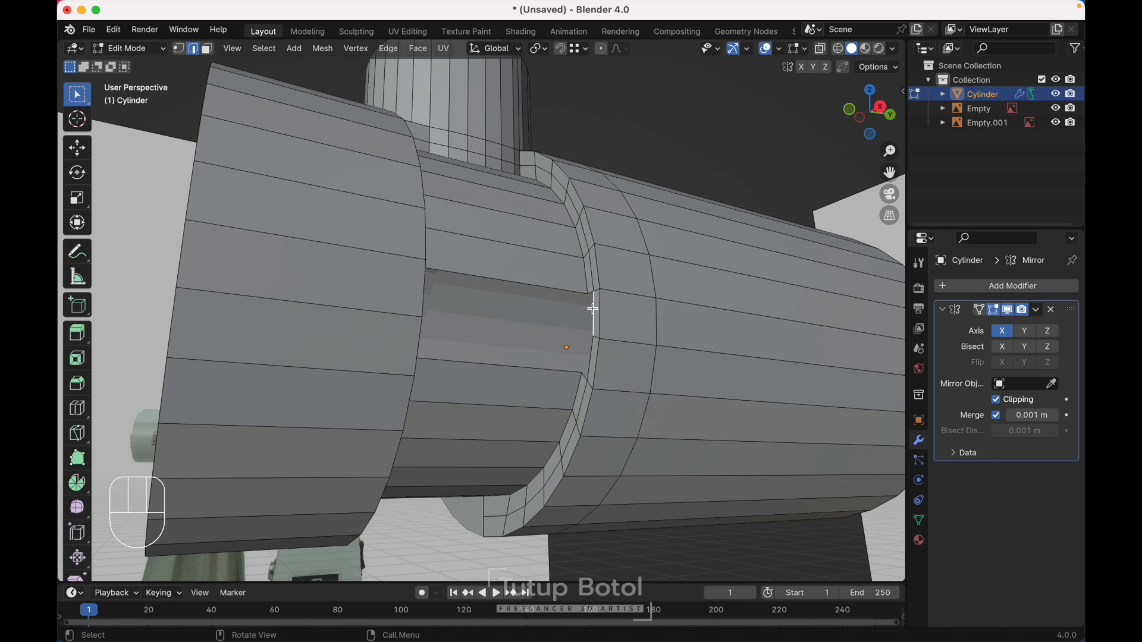
{"action": "key", "text": "f"}
{"action": "middle_click_drag", "start_coordinate": [591, 305], "coordinate": [435, 266]}
{"action": "left_click", "coordinate": [470, 273]}
{"action": "key", "text": "f"}
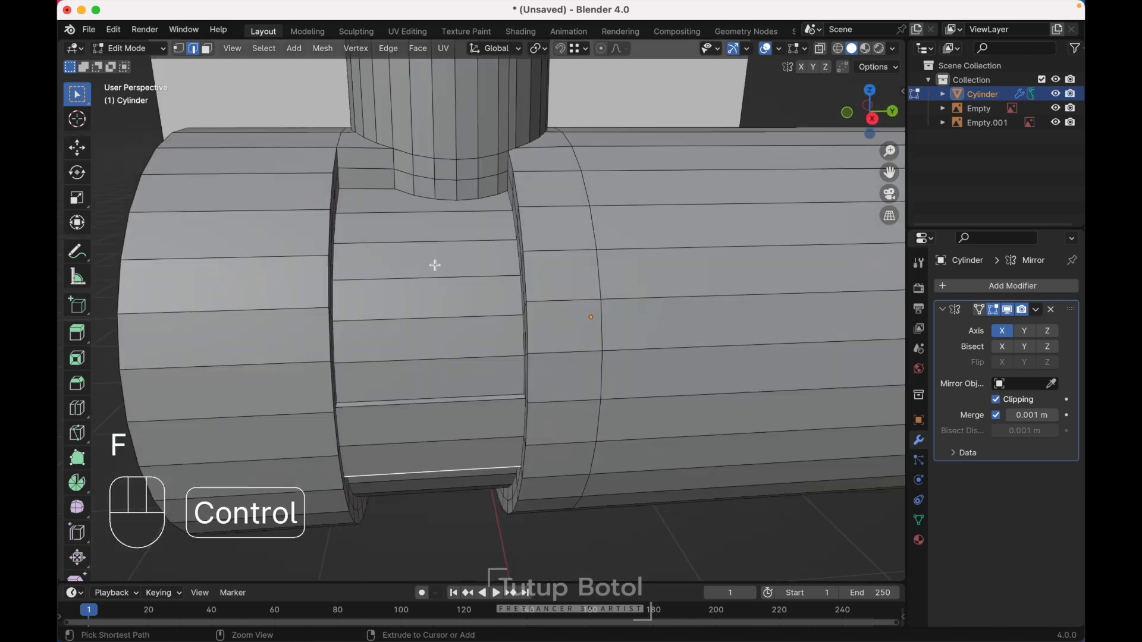
Add six loop cuts across the band's faces above the raised strip and slide them toward the rear of the body.
{"action": "key", "text": "ctrl+r"}
{"action": "scroll", "coordinate": [435, 265], "scroll_direction": "up", "scroll_amount": 5}
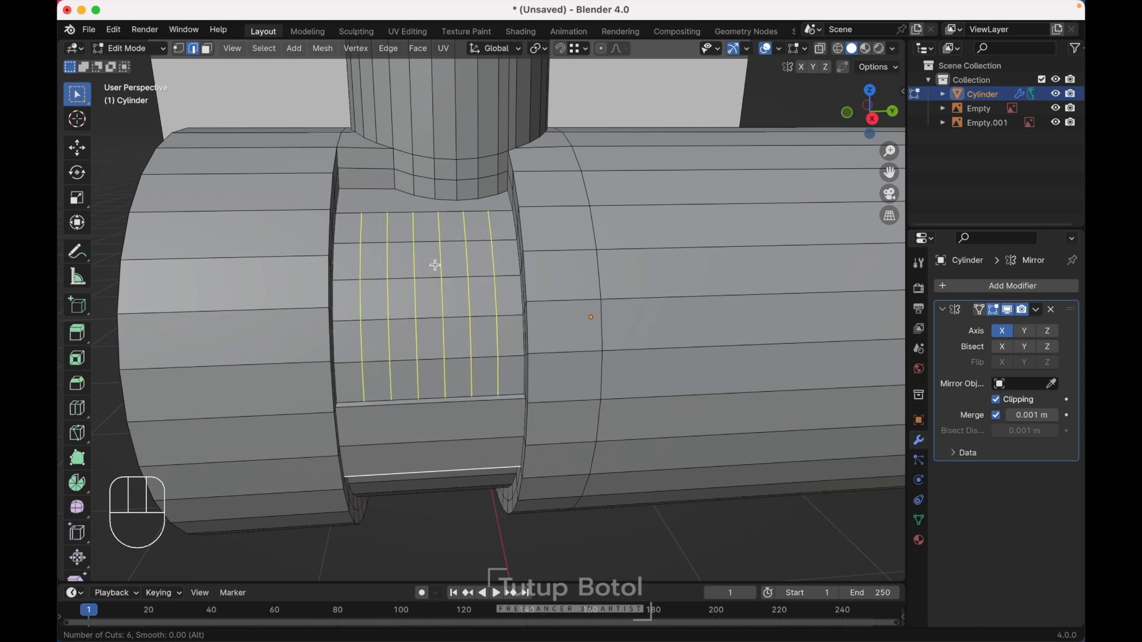
{"action": "left_click", "coordinate": [435, 265]}
{"action": "left_click", "coordinate": [451, 264]}
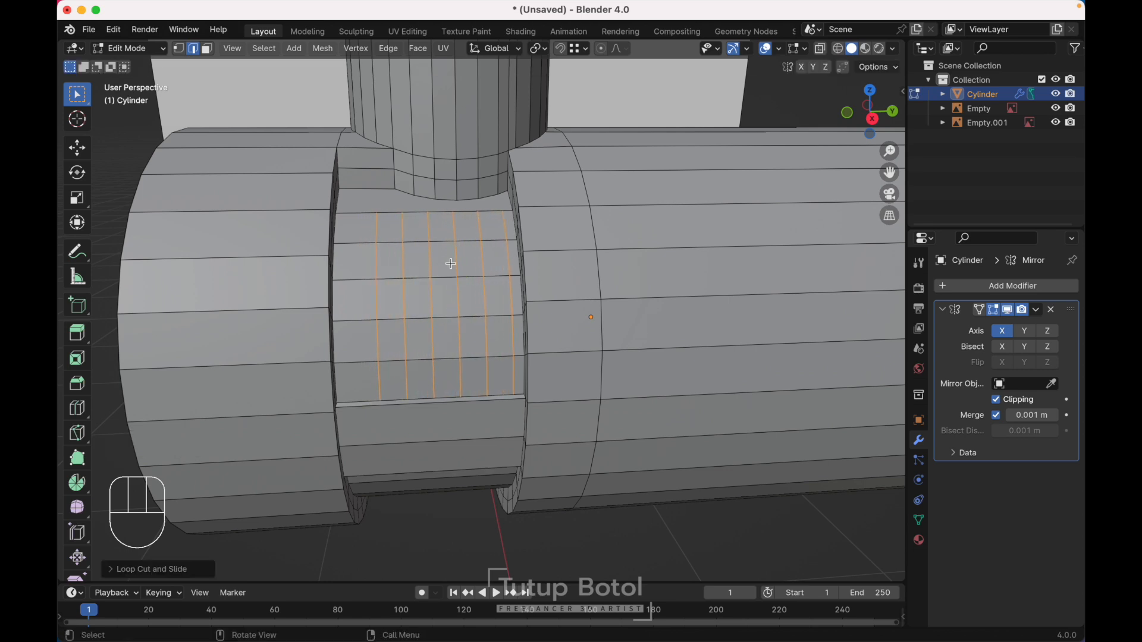
{"action": "scroll", "coordinate": [451, 263], "scroll_direction": "up", "scroll_amount": 3}
Add six loop cuts each to the band's lower faces and the raised strip, sliding them in line with the upper cuts.
{"action": "key", "text": "ctrl+r"}
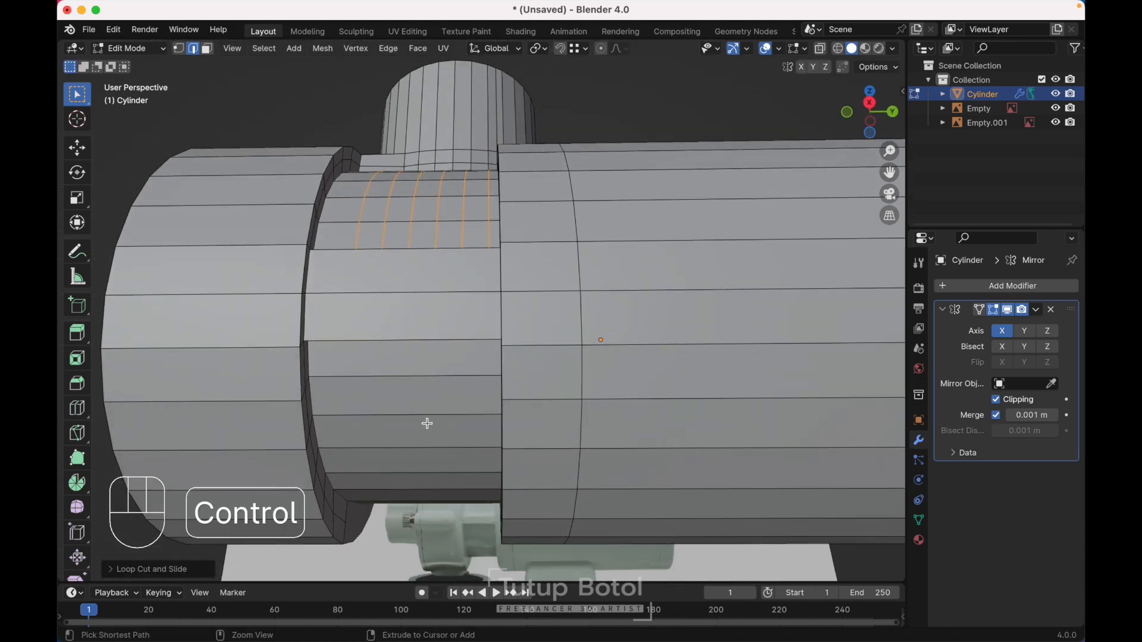
{"action": "scroll", "coordinate": [427, 423], "scroll_direction": "up", "scroll_amount": 5}
{"action": "left_click", "coordinate": [427, 423]}
{"action": "left_click", "coordinate": [427, 424]}
{"action": "key", "text": "ctrl+r"}
{"action": "scroll", "coordinate": [437, 300], "scroll_direction": "up", "scroll_amount": 6}
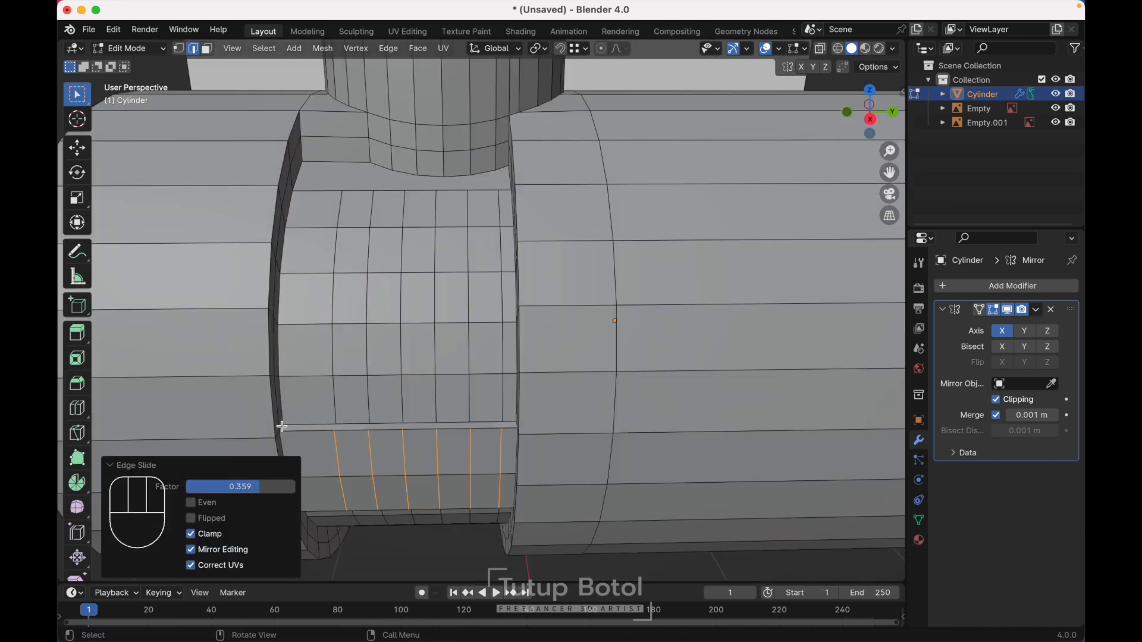
Fill the narrow ledge along the raised strip's upper edge with faces, one segment at a time.
{"action": "left_click", "coordinate": [280, 427]}
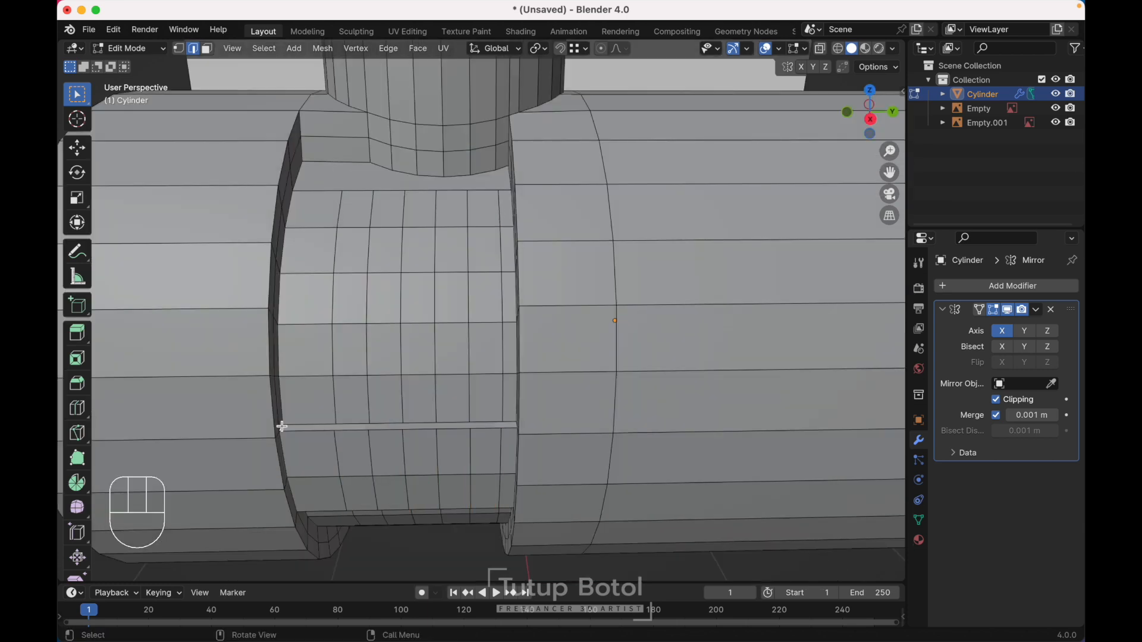
{"action": "key", "text": "f"}
{"action": "scroll", "coordinate": [314, 413], "scroll_direction": "left", "scroll_amount": 10}
{"action": "key", "text": "f"}
{"action": "key", "text": "f"}
{"action": "key", "text": "f"}
{"action": "key", "text": "f"}
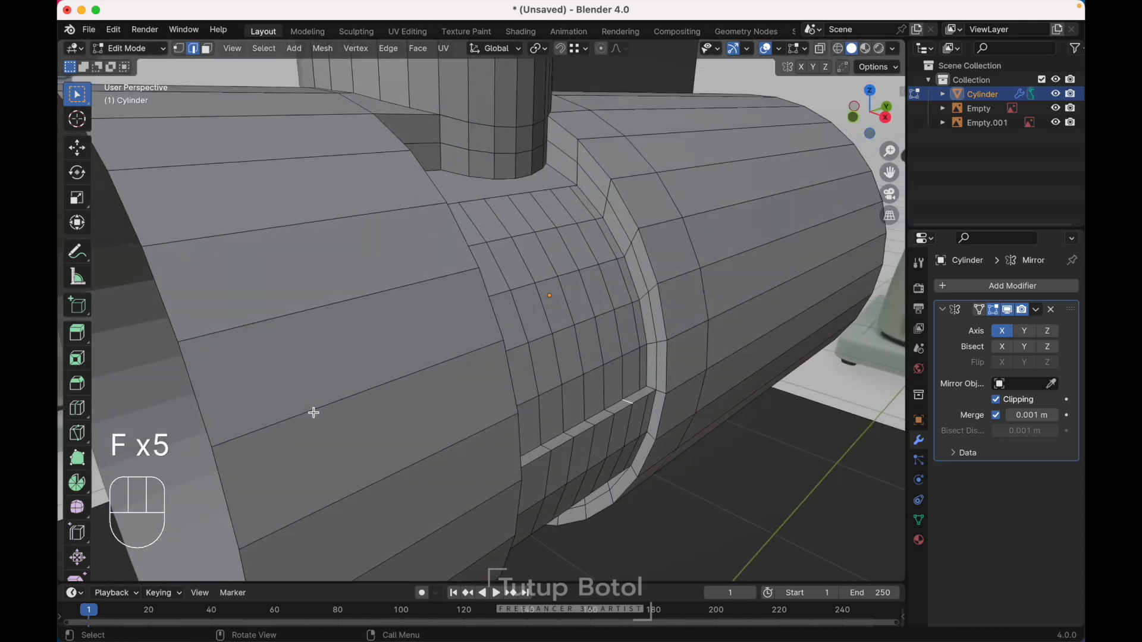
Fill the narrow ledge along the raised strip's lower edge with faces.
{"action": "scroll", "coordinate": [314, 413], "scroll_direction": "down", "scroll_amount": 15}
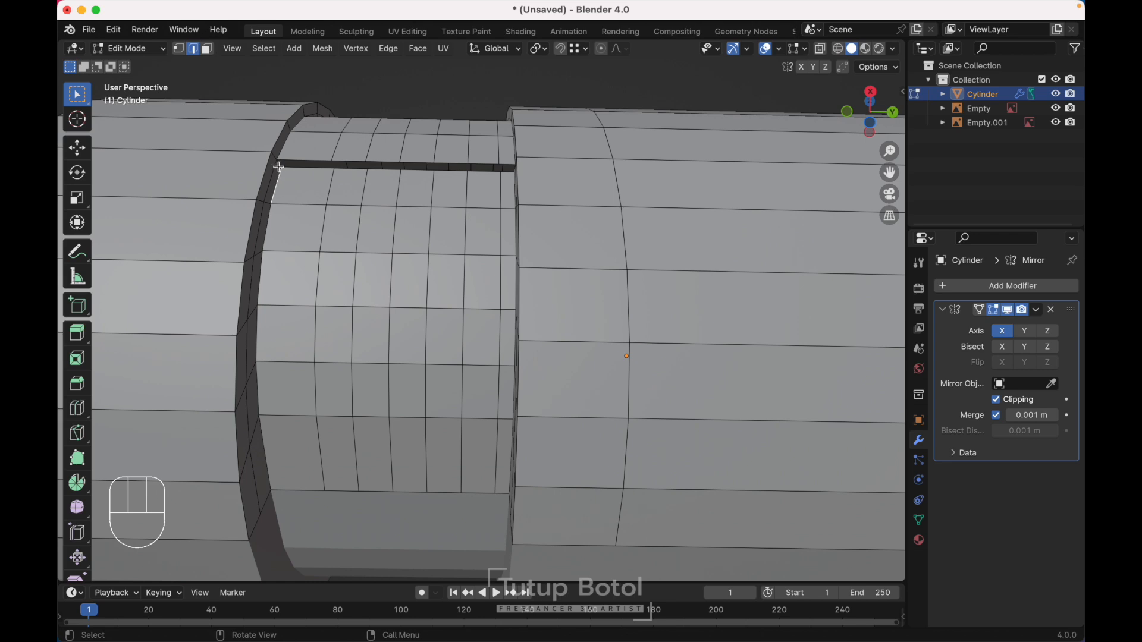
{"action": "key", "text": "f"}
{"action": "key", "text": "f"}
{"action": "key", "text": "f"}
{"action": "key", "text": "f"}
{"action": "scroll", "coordinate": [276, 168], "scroll_direction": "up", "scroll_amount": 15}
Connect the vertices along the neck's base to the matching loop-cut vertices at the top of the recessed band.
{"action": "key", "text": "1"}
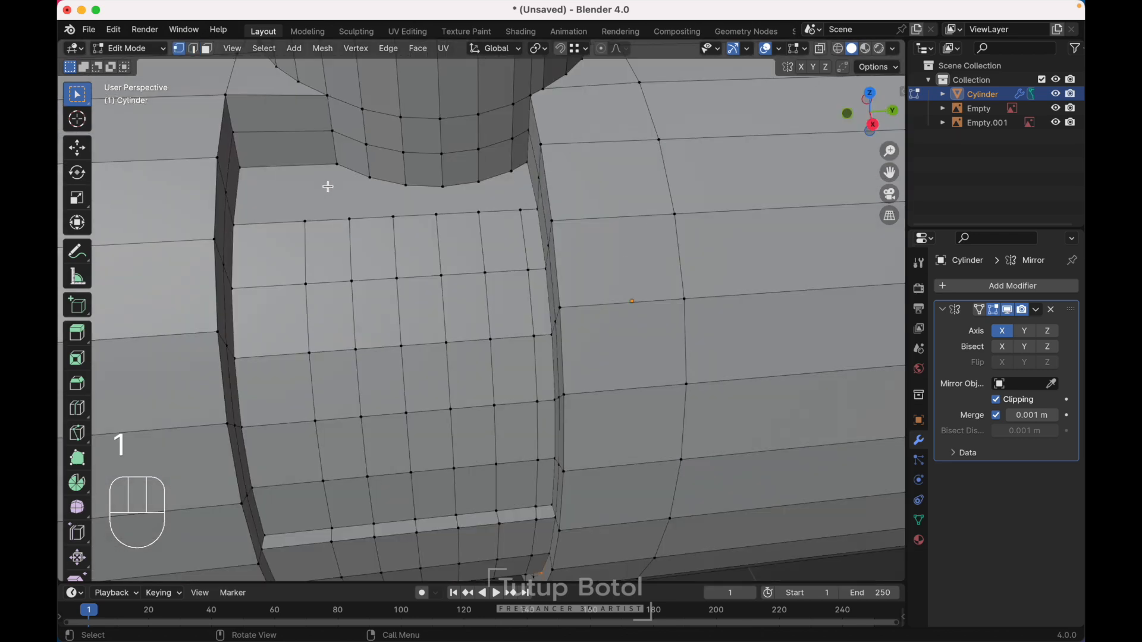
{"action": "scroll", "coordinate": [330, 197], "scroll_direction": "up", "scroll_amount": 3, "text": "shift"}
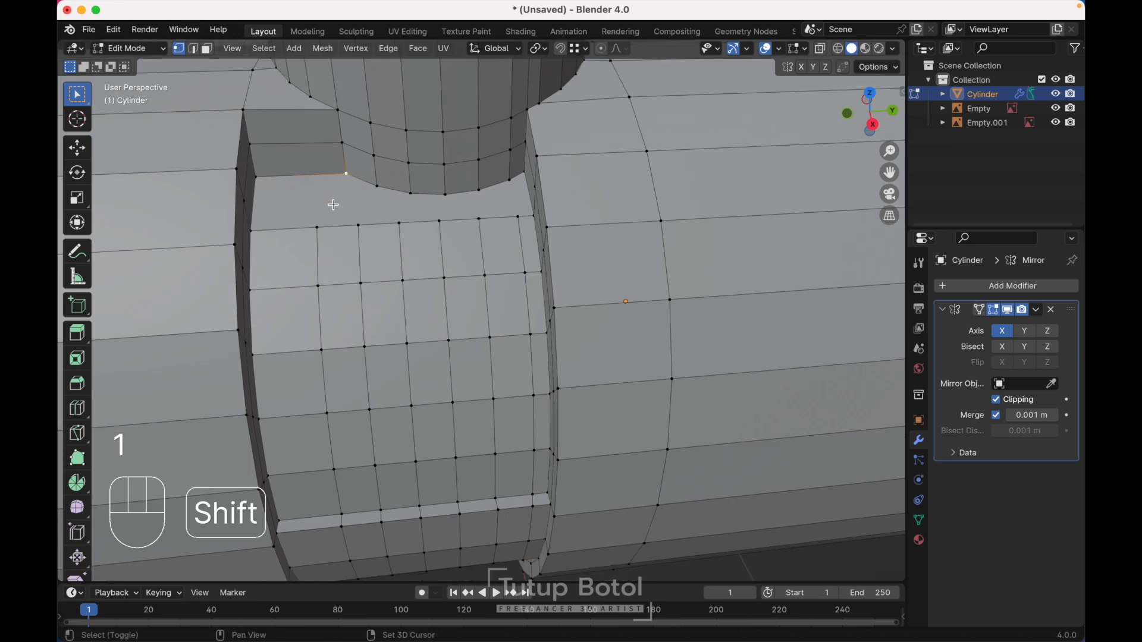
{"action": "key", "text": "j"}
{"action": "left_click", "coordinate": [379, 188], "text": "shift"}
{"action": "key", "text": "j"}
{"action": "left_click", "coordinate": [414, 194]}
{"action": "left_click", "coordinate": [402, 217], "text": "shift"}
{"action": "key", "text": "j"}
{"action": "left_click", "coordinate": [440, 224], "text": "shift"}
{"action": "key", "text": "j"}
{"action": "left_click", "coordinate": [487, 190]}
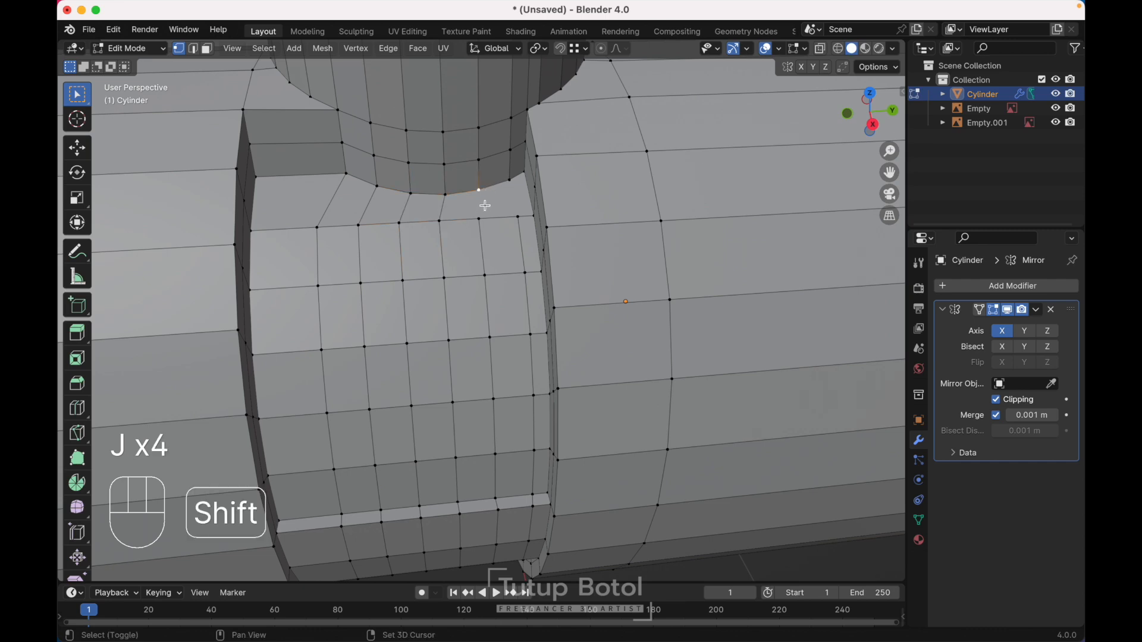
{"action": "left_click", "coordinate": [481, 217], "text": "shift"}
{"action": "key", "text": "j"}
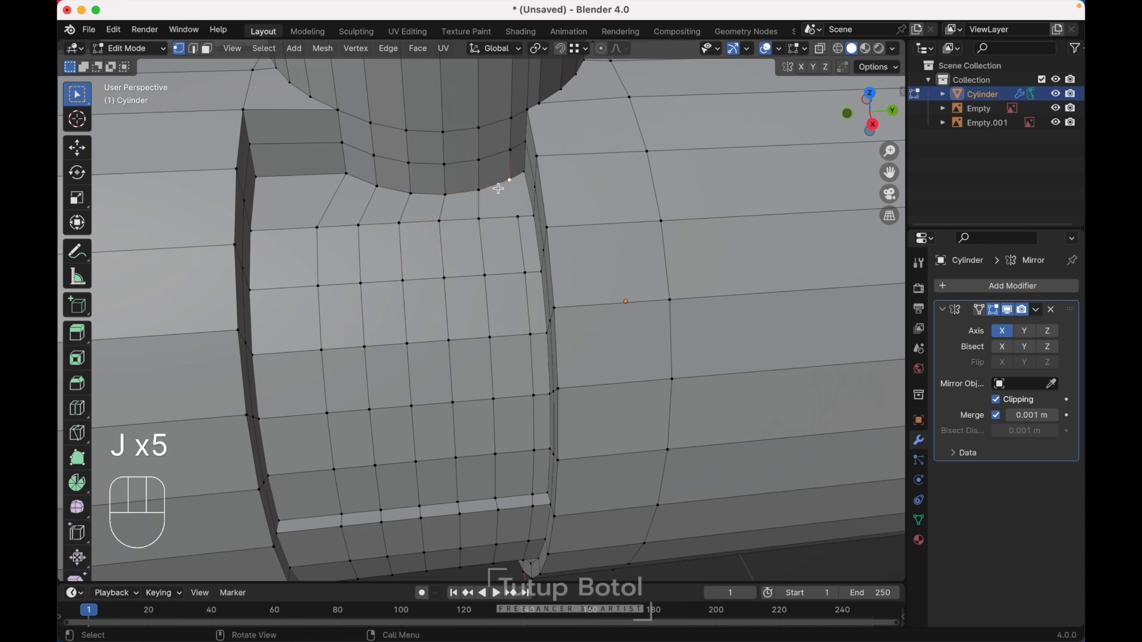
{"action": "key", "text": "shift"}
{"action": "key", "text": "j"}
Delete the recessed band's underside faces next to the mirror seam, including the adjoining inner side-wall faces.
{"action": "scroll", "coordinate": [502, 202], "scroll_direction": "down", "scroll_amount": 4}
{"action": "middle_click_drag", "start_coordinate": [502, 202], "coordinate": [413, 287]}
{"action": "left_click", "coordinate": [413, 287], "text": "alt"}
{"action": "key", "text": "2"}
{"action": "key", "text": "ctrl+r"}
{"action": "left_click", "coordinate": [455, 294]}
{"action": "middle_click_drag", "start_coordinate": [453, 287], "coordinate": [367, 237]}
{"action": "key", "text": "3"}
{"action": "middle_click_drag", "start_coordinate": [338, 171], "coordinate": [379, 167]}
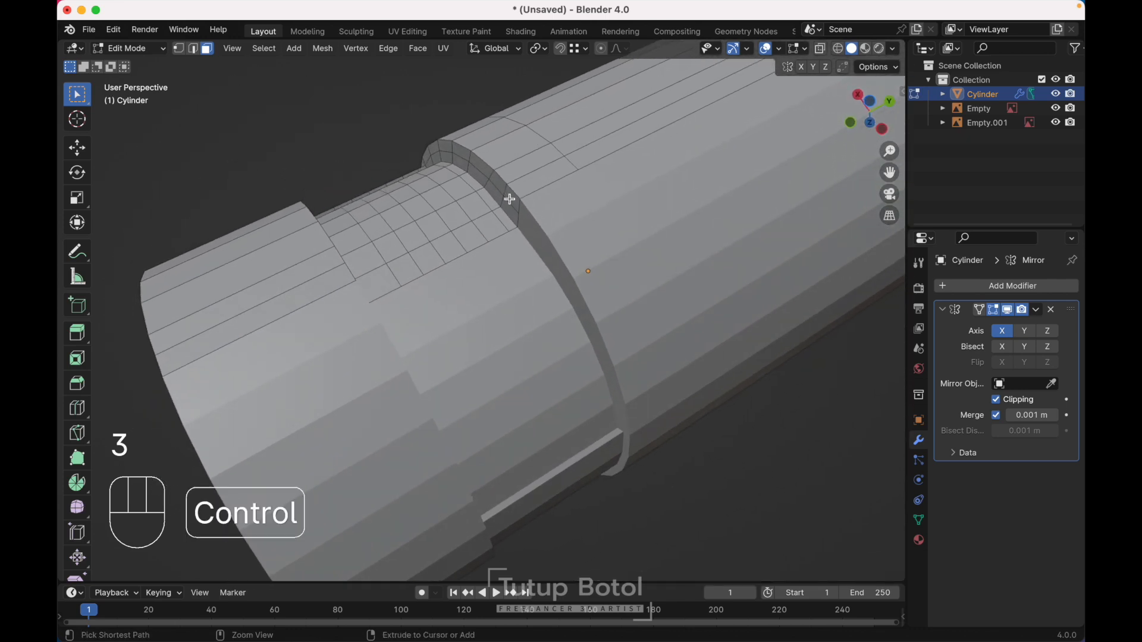
{"action": "left_click", "coordinate": [508, 208], "text": "ctrl"}
{"action": "middle_click_drag", "start_coordinate": [508, 207], "coordinate": [507, 207]}
{"action": "key", "text": "x"}
{"action": "left_click", "coordinate": [508, 208]}
Bridge the underside opening with a face between the side-wall edges next to the mirror seam.
{"action": "key", "text": "2"}
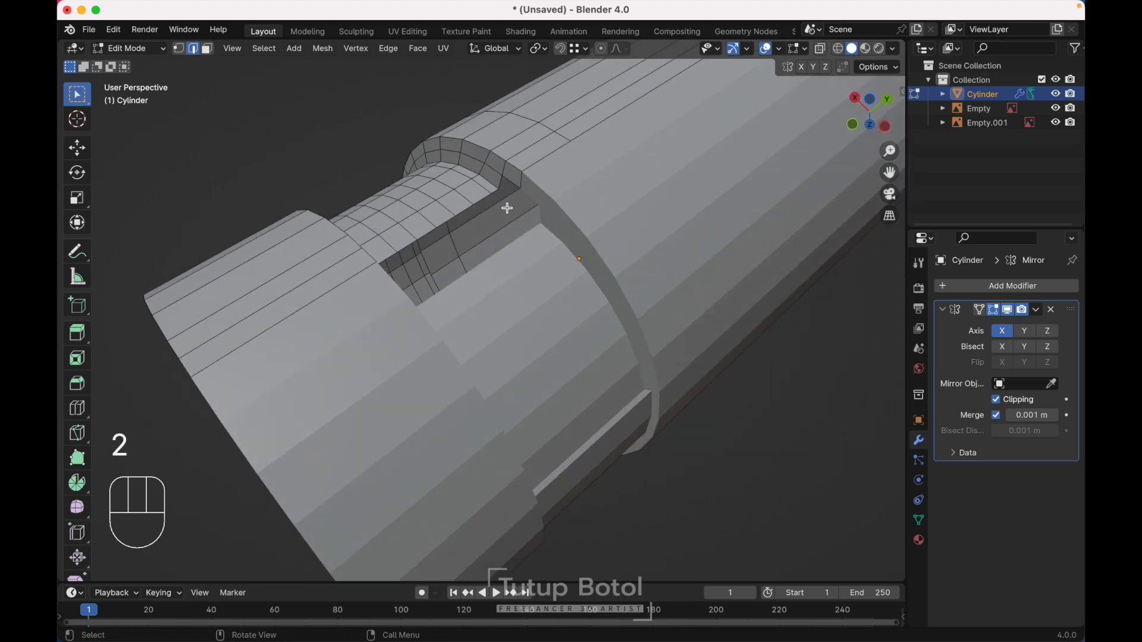
{"action": "middle_click_drag", "start_coordinate": [508, 180], "coordinate": [411, 166]}
{"action": "left_click", "coordinate": [340, 166], "text": "shift"}
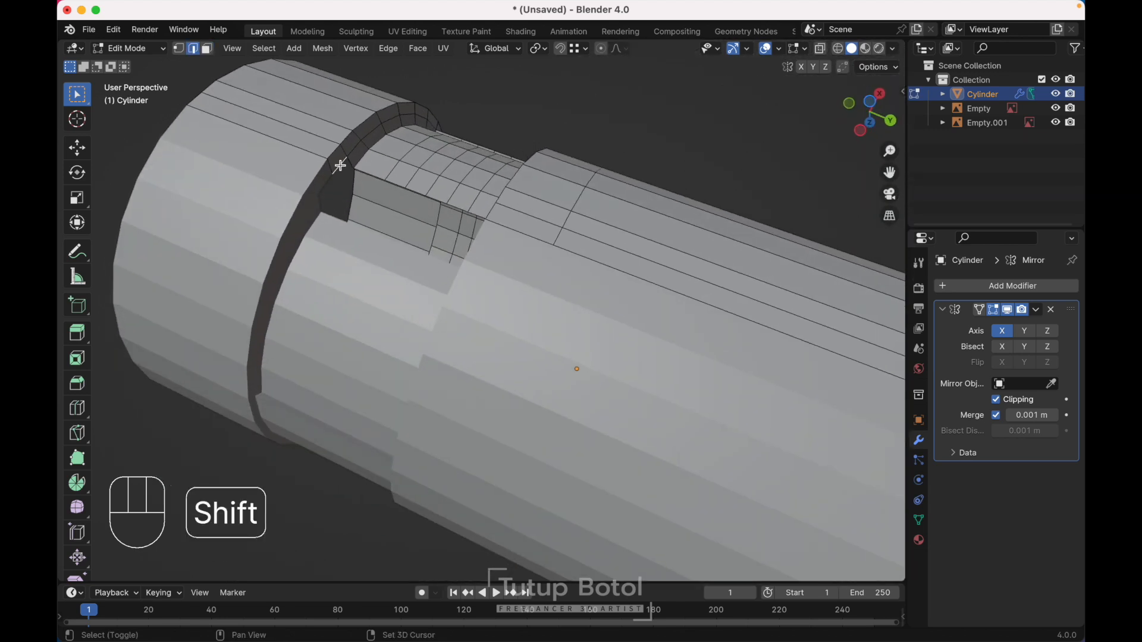
{"action": "key", "text": "f"}
{"action": "key", "text": "ctrl+z"}
{"action": "key", "text": "ctrl+z"}
{"action": "middle_click_drag", "start_coordinate": [340, 166], "coordinate": [494, 144]}
Add six loop cuts to the new underside face and shift them along Y to line up with the neighbouring cuts.
{"action": "key", "text": "ctrl+r"}
{"action": "left_click", "coordinate": [493, 144]}
{"action": "key", "text": "Escape"}
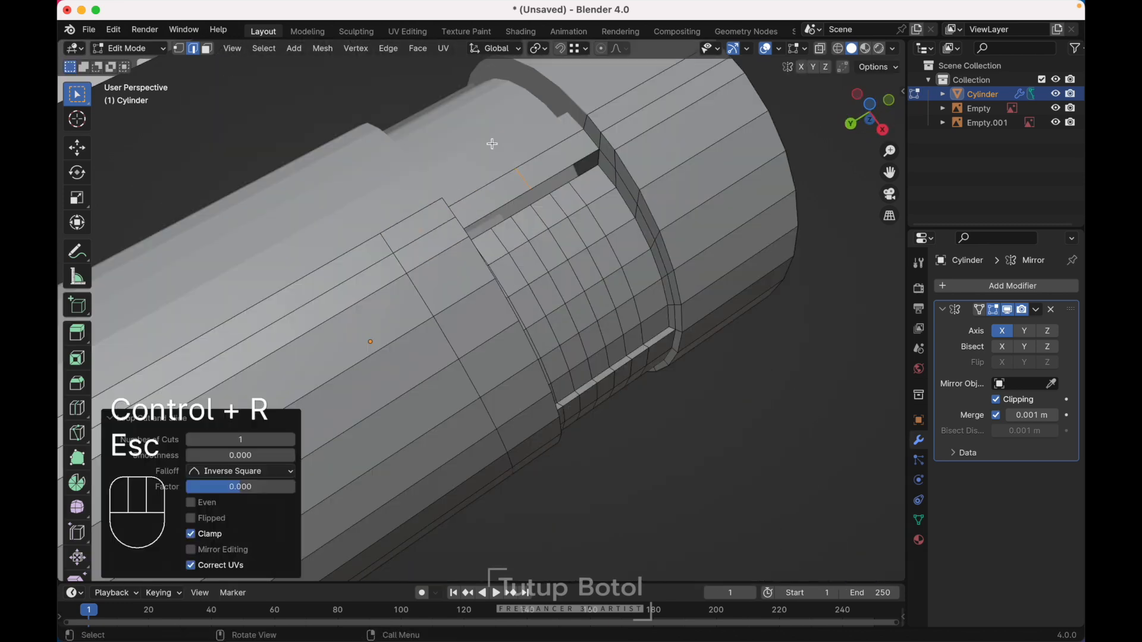
{"action": "left_click", "coordinate": [263, 439]}
{"action": "type", "text": "6"}
{"action": "key", "text": "Return"}
{"action": "key", "text": "ctrl+KP_7"}
{"action": "key", "text": "g"}
{"action": "key", "text": "y"}
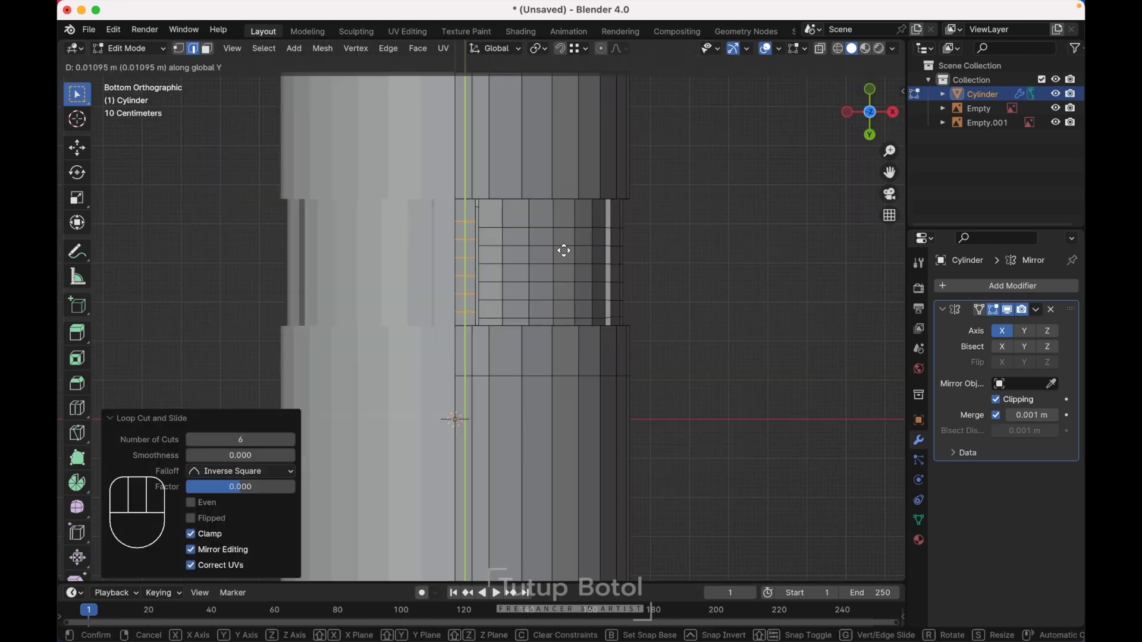
{"action": "left_click", "coordinate": [564, 258]}
Fill the gap between the underside strip and the recessed band with faces, segment by segment.
{"action": "middle_click_drag", "start_coordinate": [563, 258], "coordinate": [563, 257]}
{"action": "left_click", "coordinate": [610, 145]}
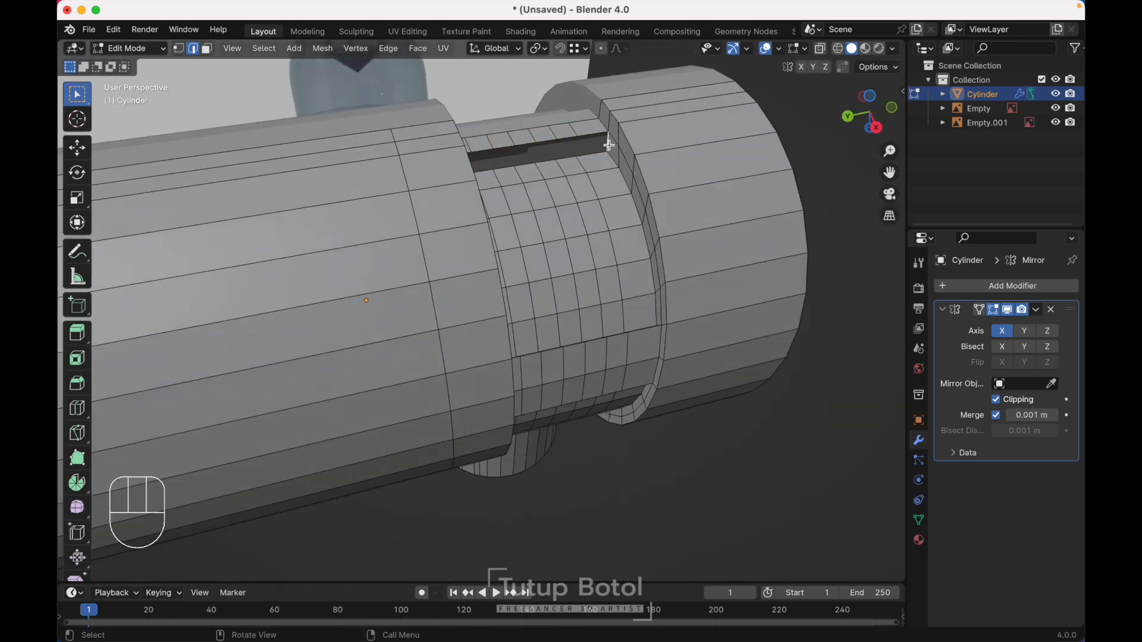
{"action": "key", "text": "f"}
{"action": "key", "text": "f"}
{"action": "key", "text": "f"}
{"action": "key", "text": "f"}
{"action": "key", "text": "f"}
{"action": "key", "text": "f"}
{"action": "key", "text": "f"}
Move the body's rear-end vertices about 0.348 m along Y to match the rear of the motor housing in the side reference.
{"action": "key", "text": "KP_3"}
{"action": "key", "text": "1"}
{"action": "key", "text": "alt+z"}
{"action": "left_click_drag", "start_coordinate": [621, 204], "coordinate": [736, 399]}
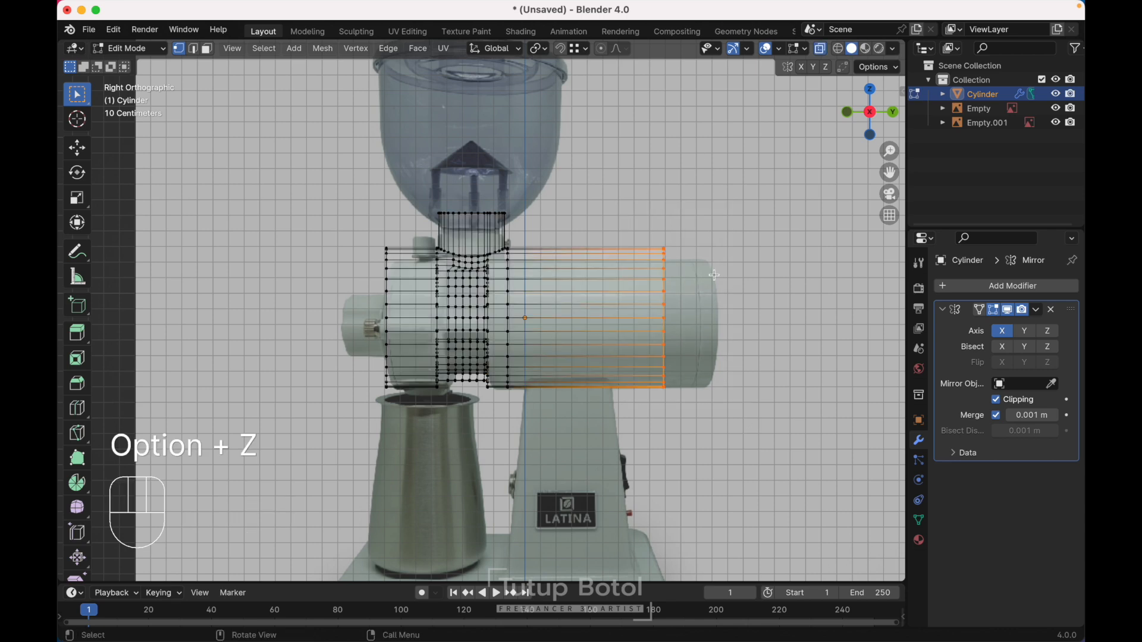
{"action": "key", "text": "g"}
{"action": "key", "text": "y"}
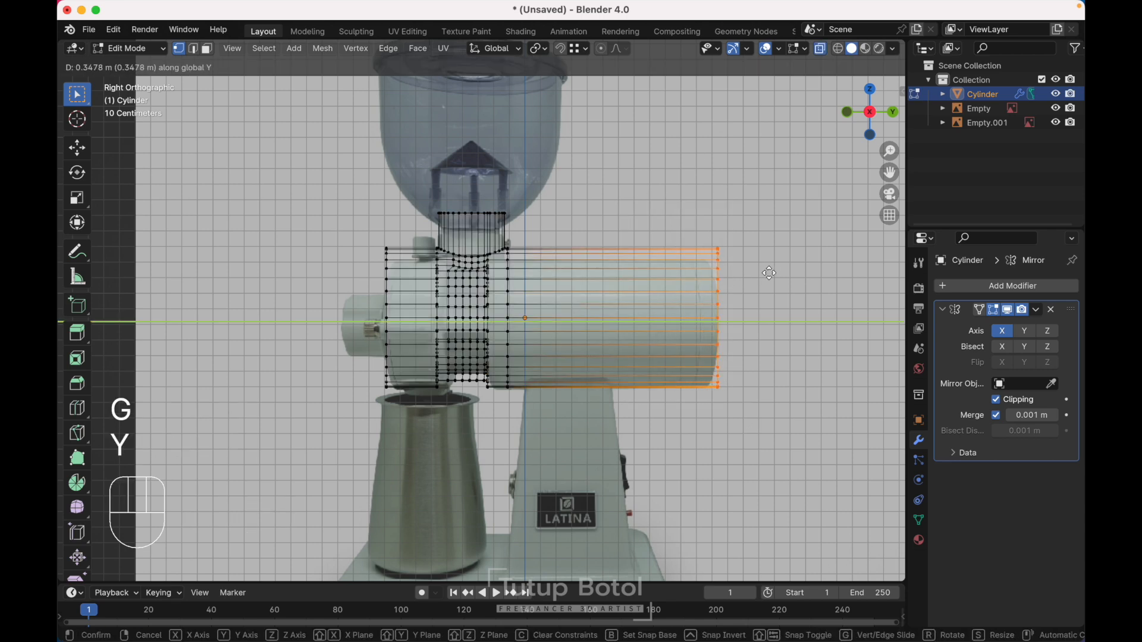
{"action": "left_click", "coordinate": [769, 273]}
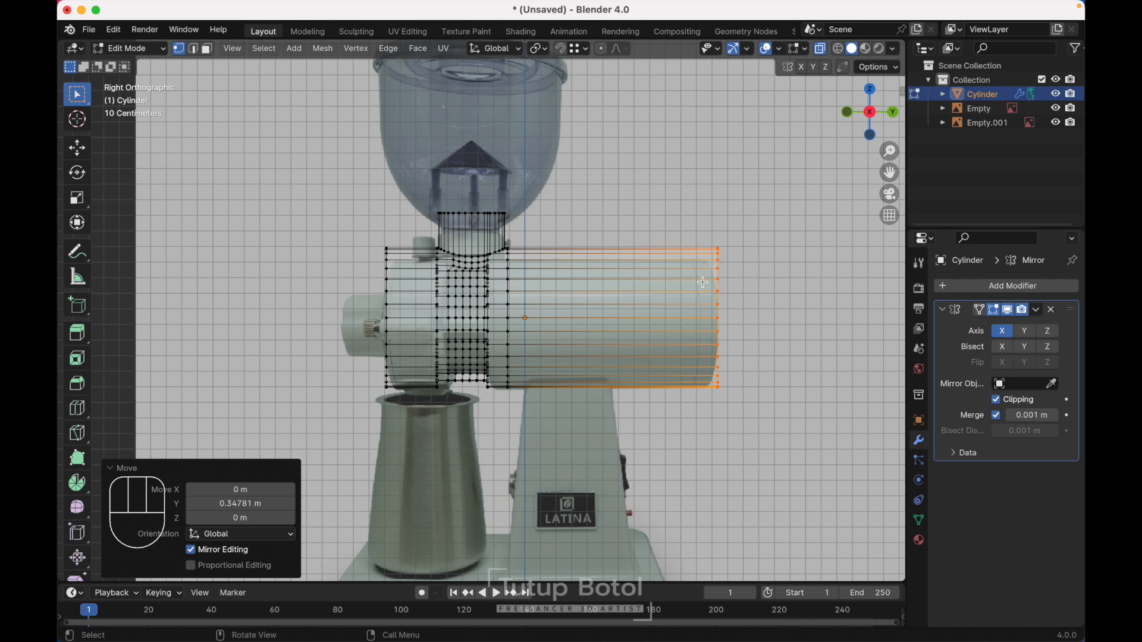
Add a loop cut to the rear body section with a slide factor of about -0.447 and bevel it about 0.266 m wide.
{"action": "key", "text": "ctrl+r"}
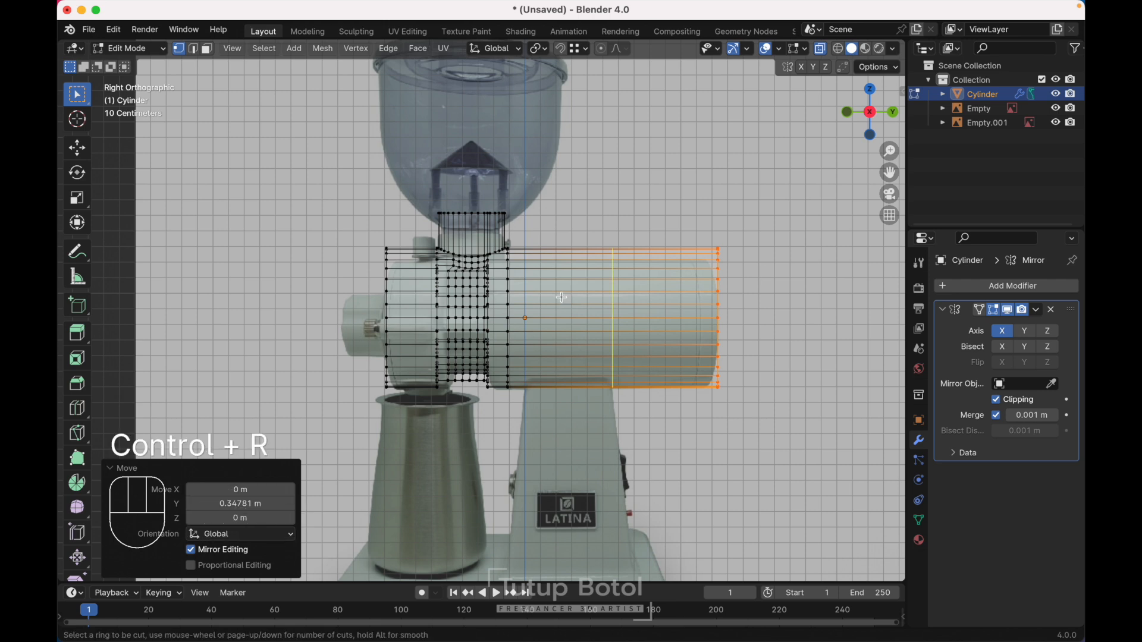
{"action": "left_click", "coordinate": [562, 297]}
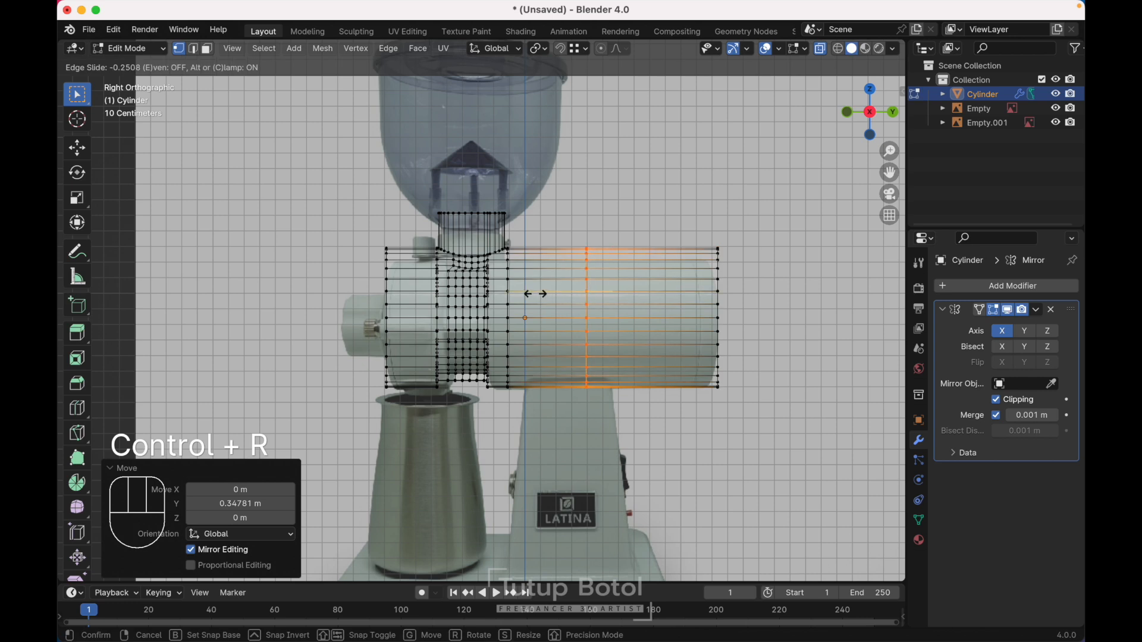
{"action": "left_click", "coordinate": [515, 291]}
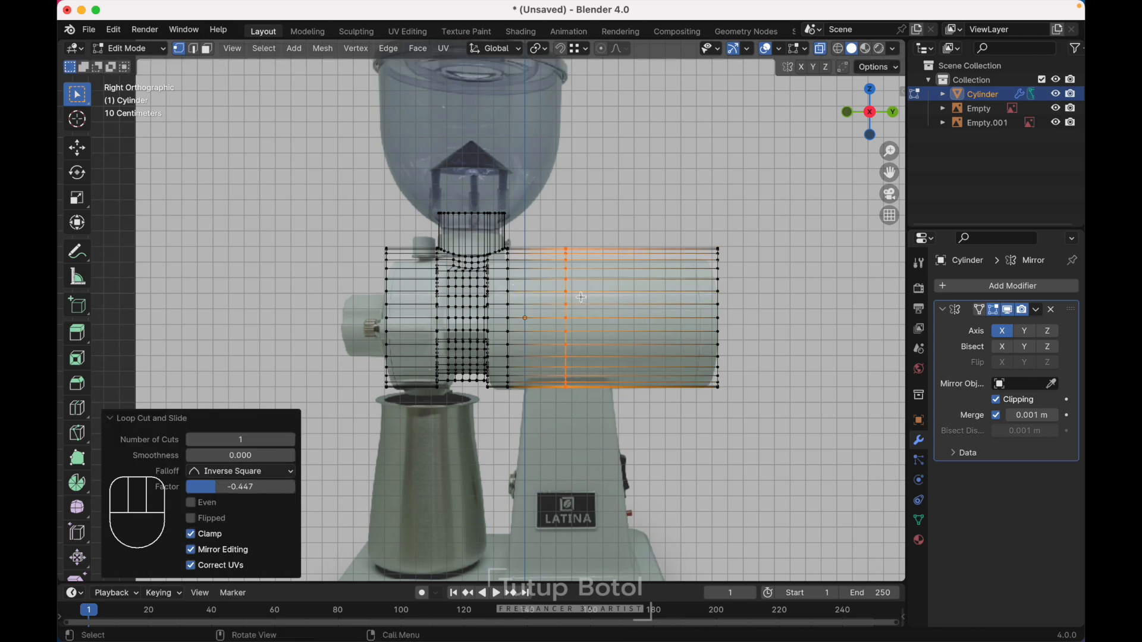
{"action": "key", "text": "ctrl+b"}
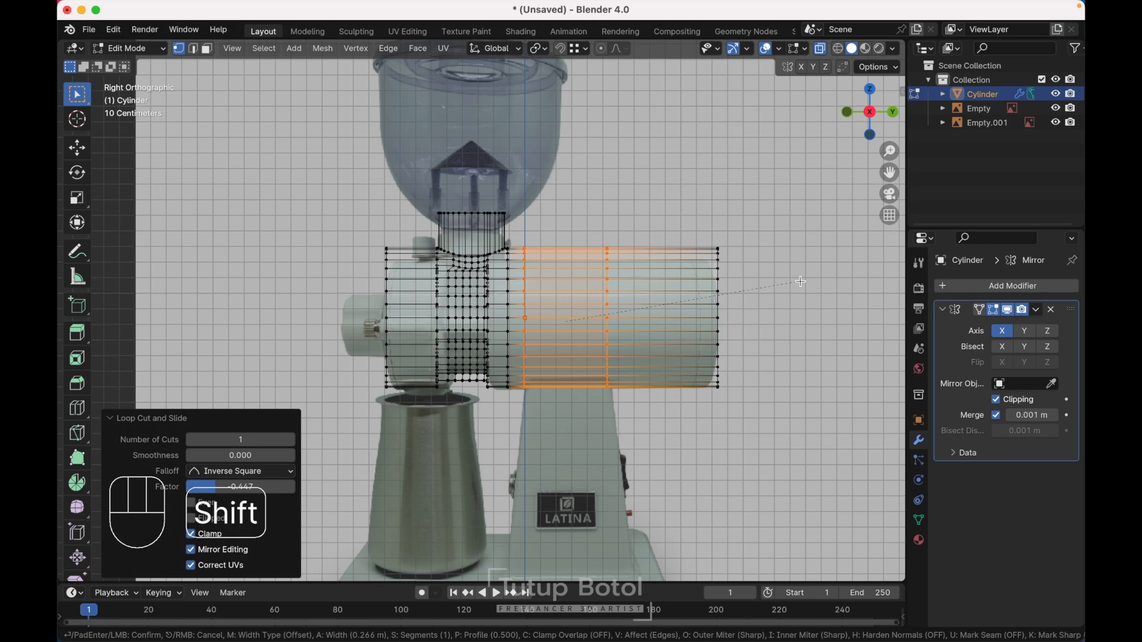
{"action": "left_click", "coordinate": [800, 281]}
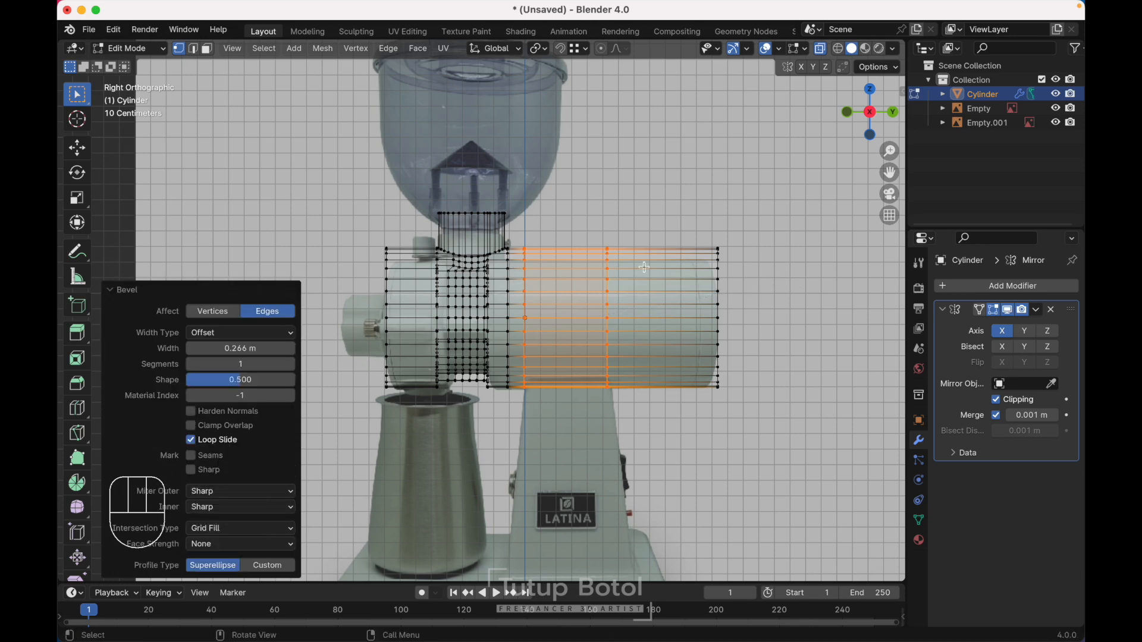
Select the beveled band's underside faces next to the mirror seam and inset them about 0.008 m with Boundary off.
{"action": "key", "text": "3"}
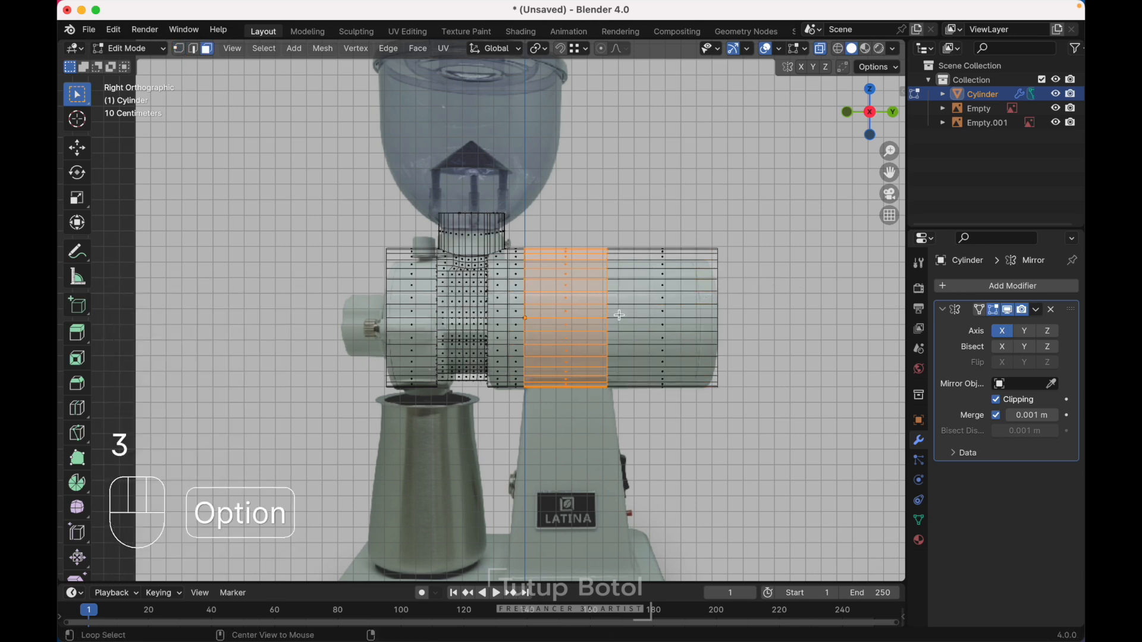
{"action": "key", "text": "alt+z"}
{"action": "scroll", "coordinate": [620, 315], "scroll_direction": "down", "scroll_amount": 3, "text": "shift"}
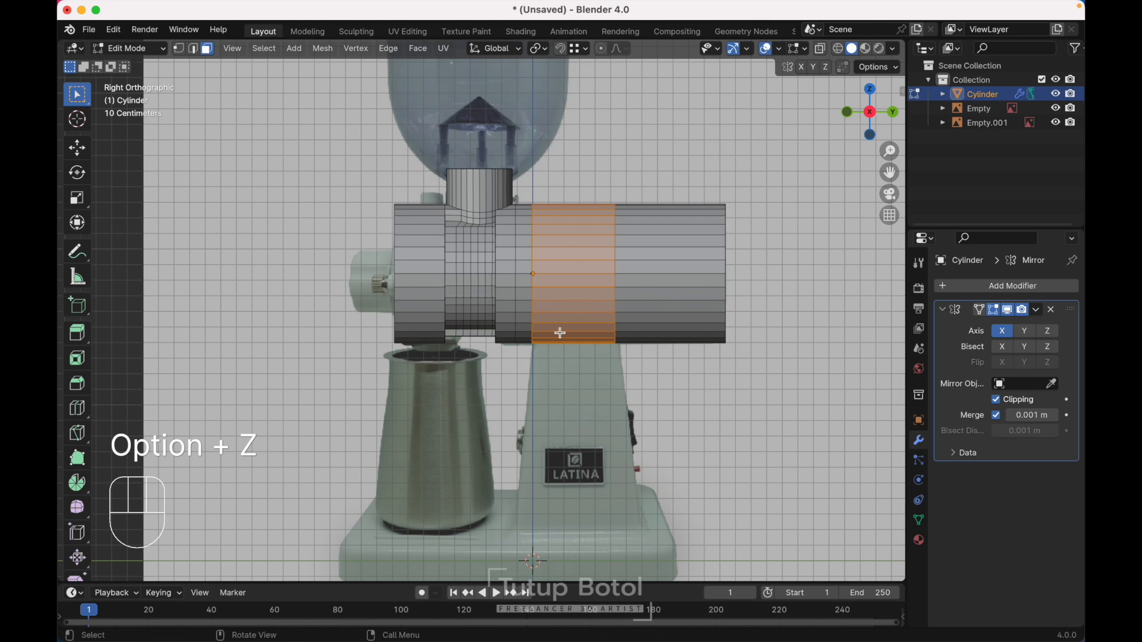
{"action": "middle_click_drag", "start_coordinate": [556, 337], "coordinate": [662, 389]}
{"action": "scroll", "coordinate": [662, 390], "scroll_direction": "up", "scroll_amount": 3, "text": "shift"}
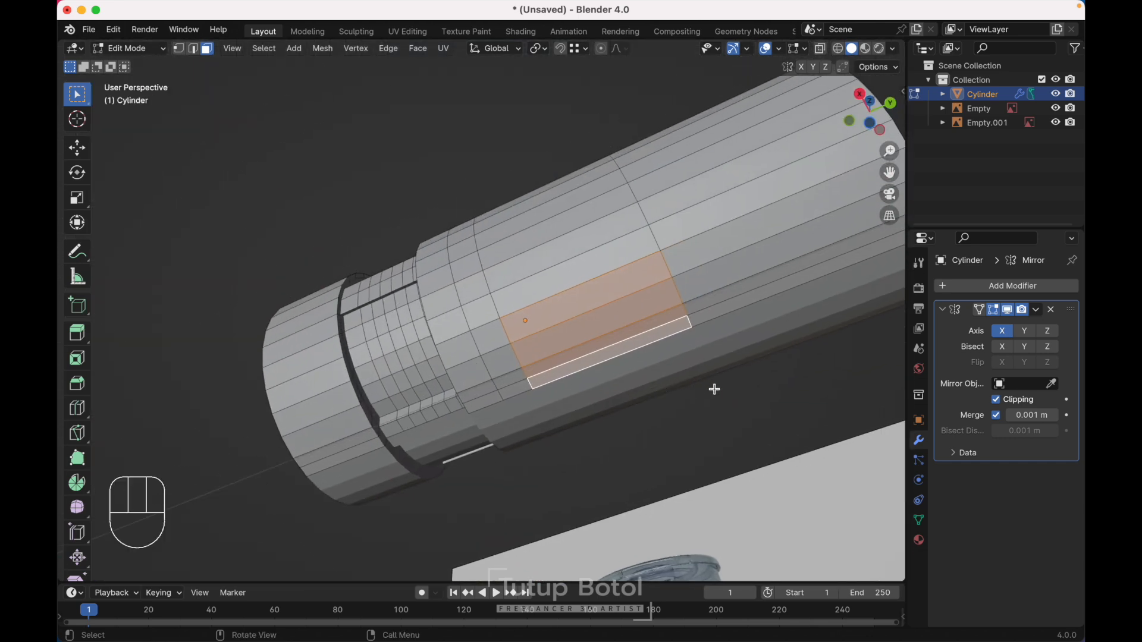
{"action": "key", "text": "i"}
{"action": "key", "text": "shift"}
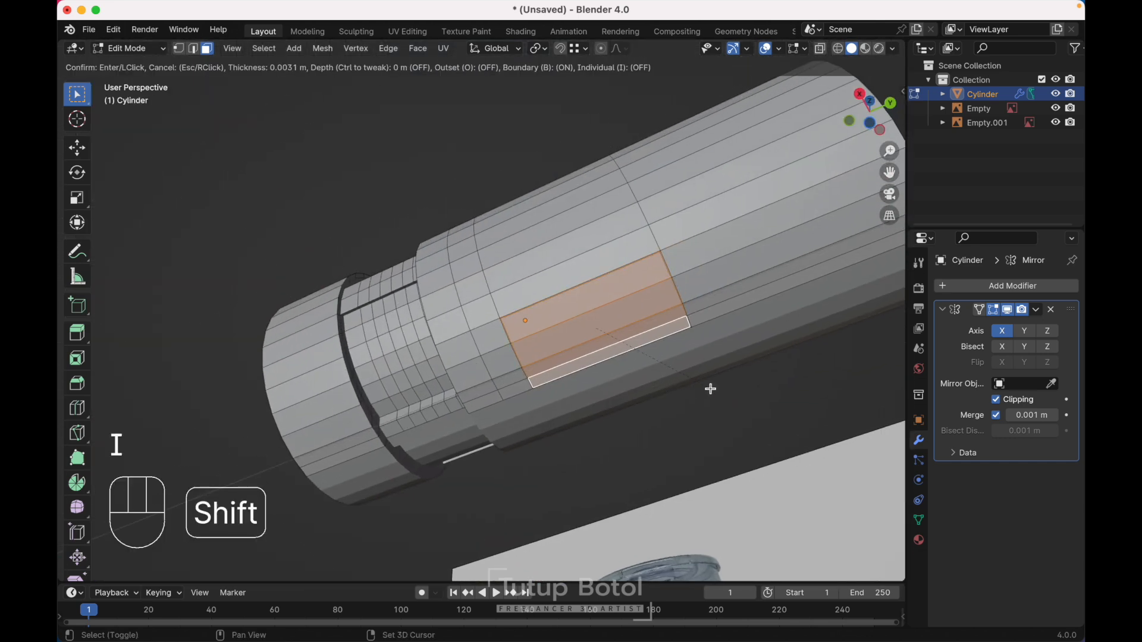
{"action": "key", "text": "b"}
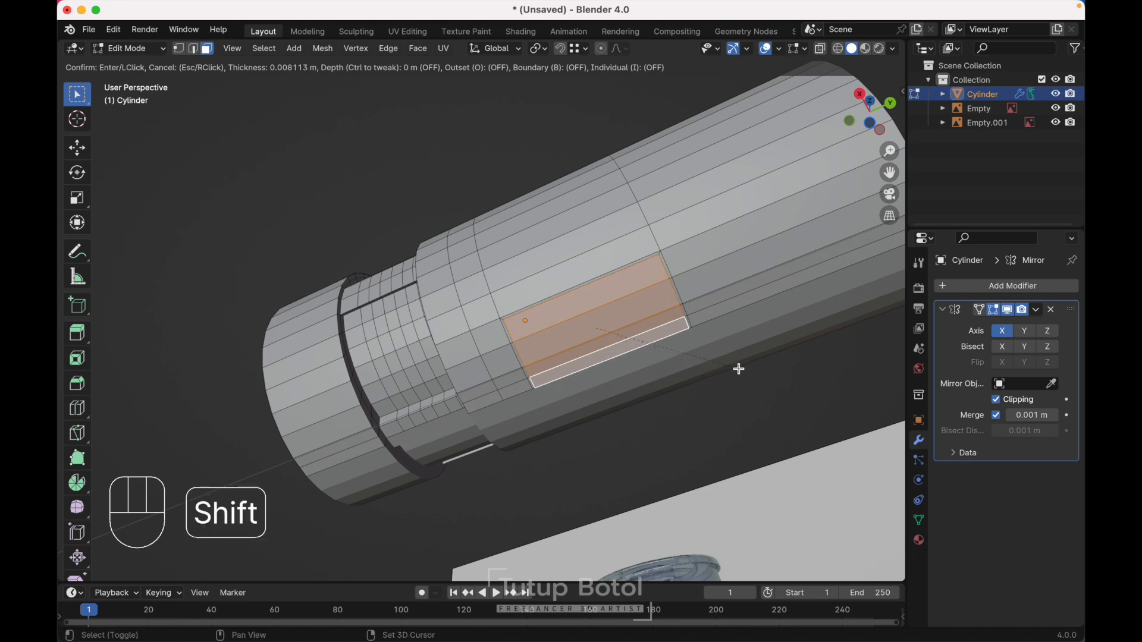
{"action": "left_click", "coordinate": [736, 367]}
{"action": "middle_click_drag", "start_coordinate": [737, 367], "coordinate": [739, 369]}
Extrude the inset underside faces downward along the reference stand and flatten the end by scaling it to 0 on Z.
{"action": "key", "text": "grave"}
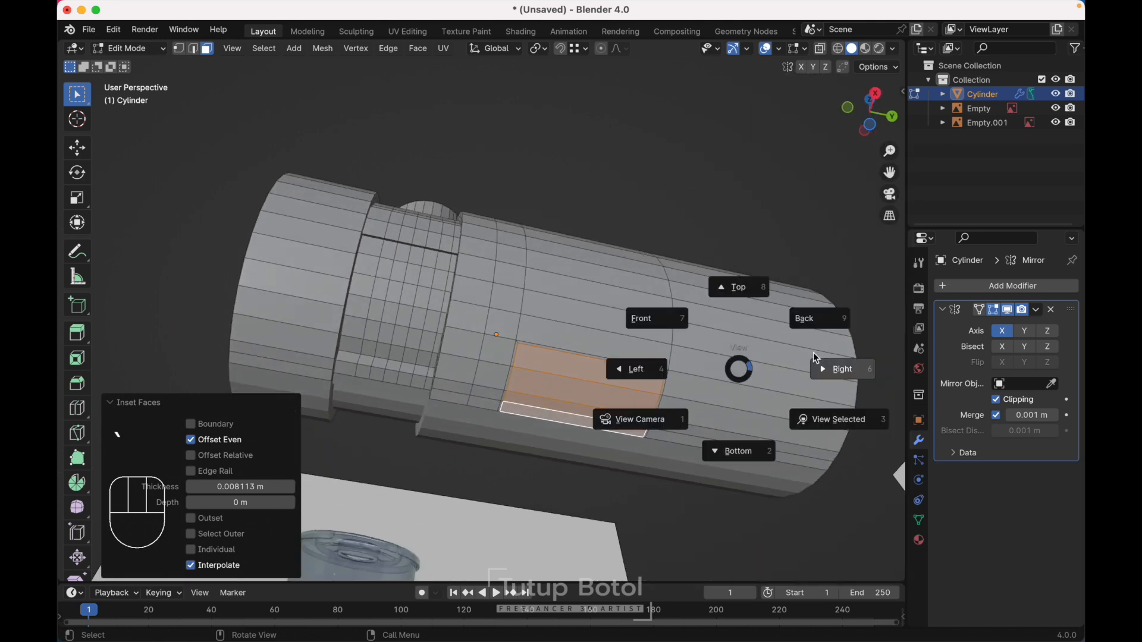
{"action": "left_click", "coordinate": [813, 352]}
{"action": "key", "text": "e"}
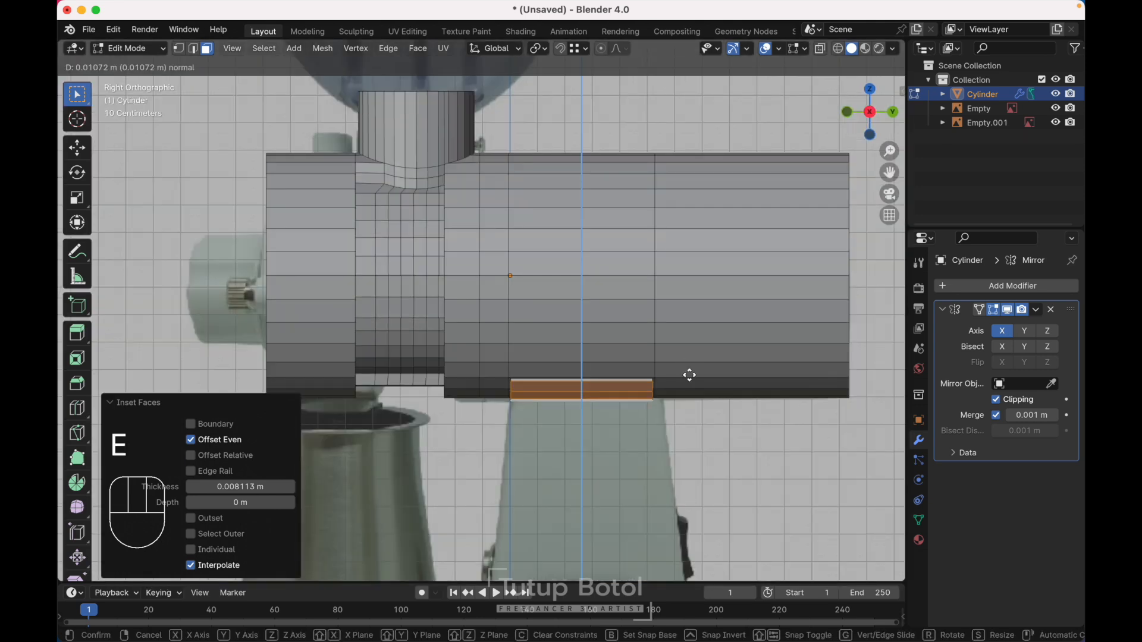
{"action": "left_click", "coordinate": [690, 474]}
{"action": "scroll", "coordinate": [690, 474], "scroll_direction": "down", "scroll_amount": 5, "text": "shift"}
{"action": "key", "text": "s"}
{"action": "key", "text": "z"}
{"action": "key", "text": "0"}
{"action": "key", "text": "Return"}
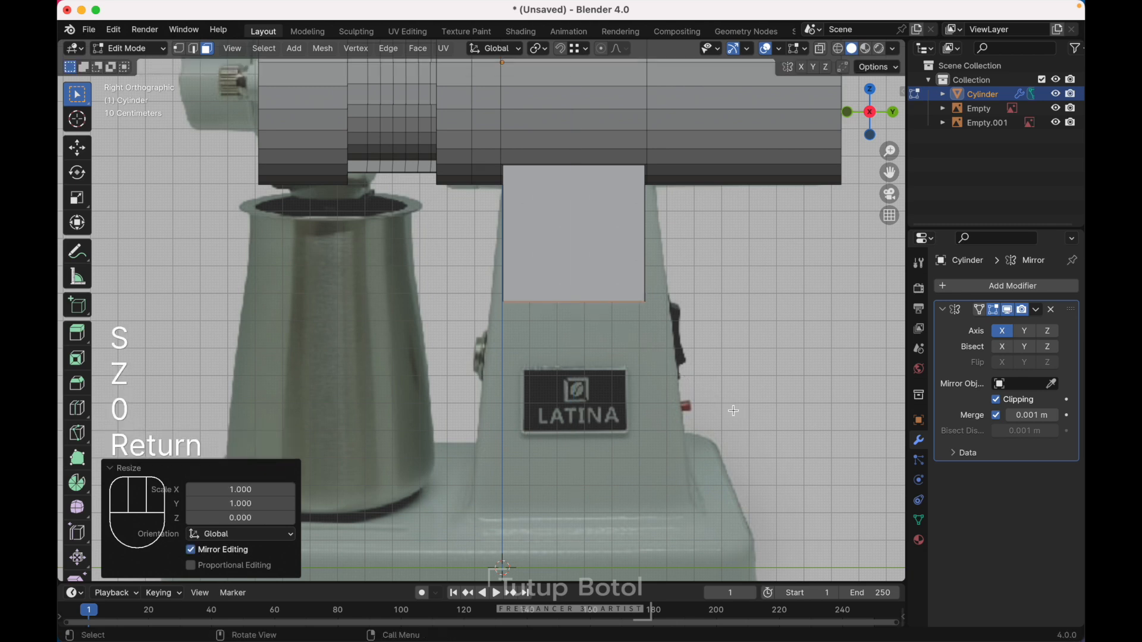
Lower the stand's flat end about 0.793 m to the top of the reference base and widen it about 1.49 times along Y.
{"action": "key", "text": "g"}
{"action": "key", "text": "z"}
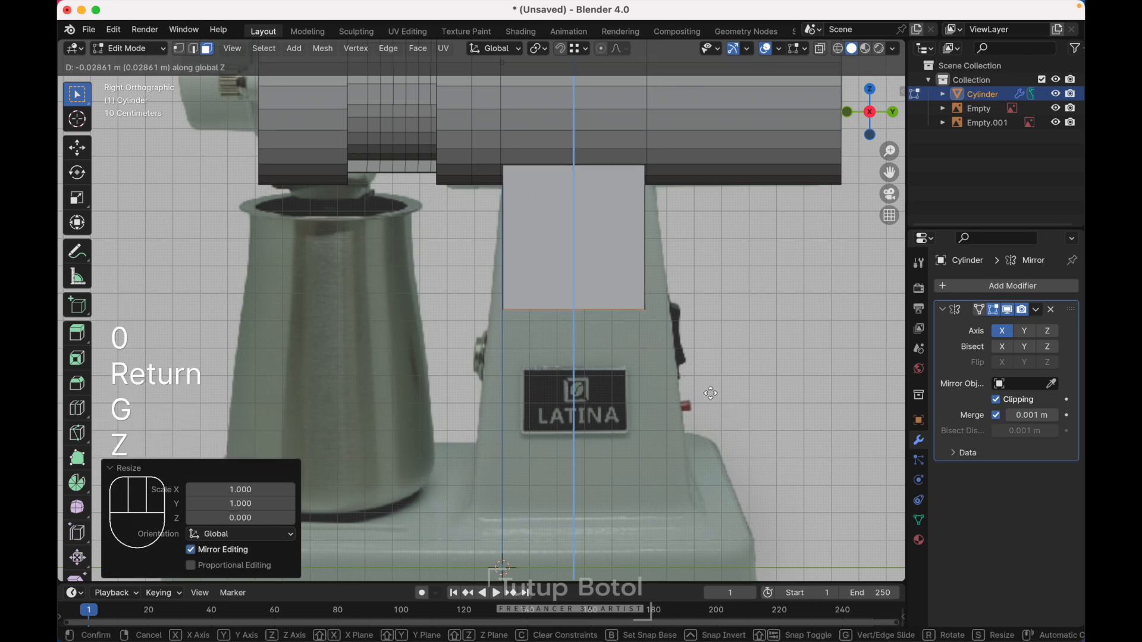
{"action": "left_click", "coordinate": [700, 568]}
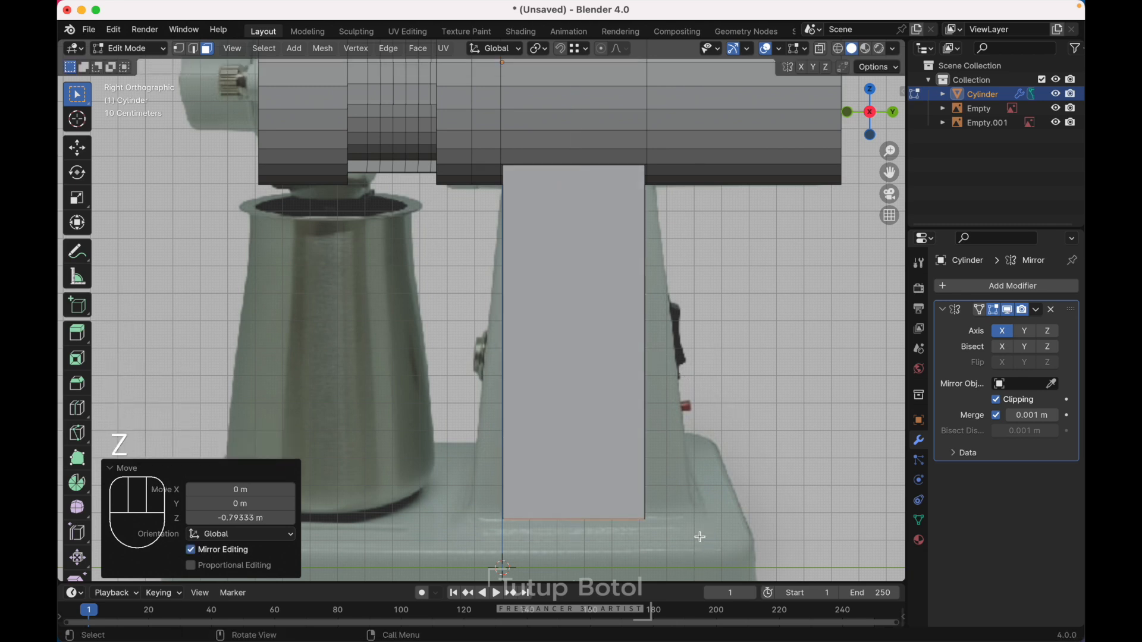
{"action": "scroll", "coordinate": [736, 405], "scroll_direction": "down", "scroll_amount": 1}
{"action": "key", "text": "s"}
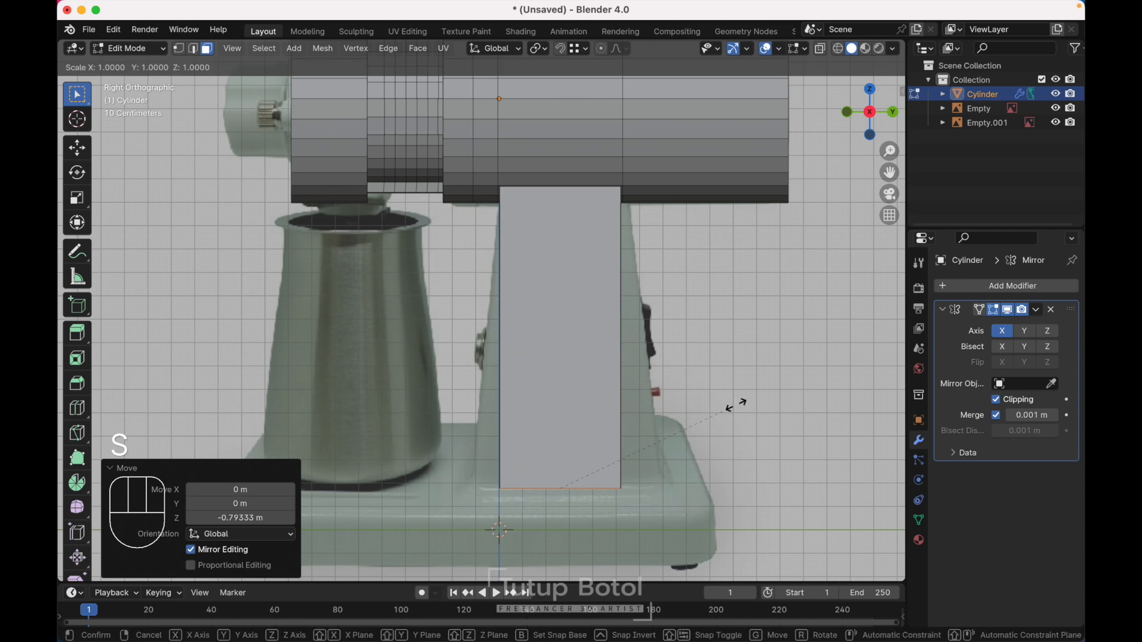
{"action": "key", "text": "y"}
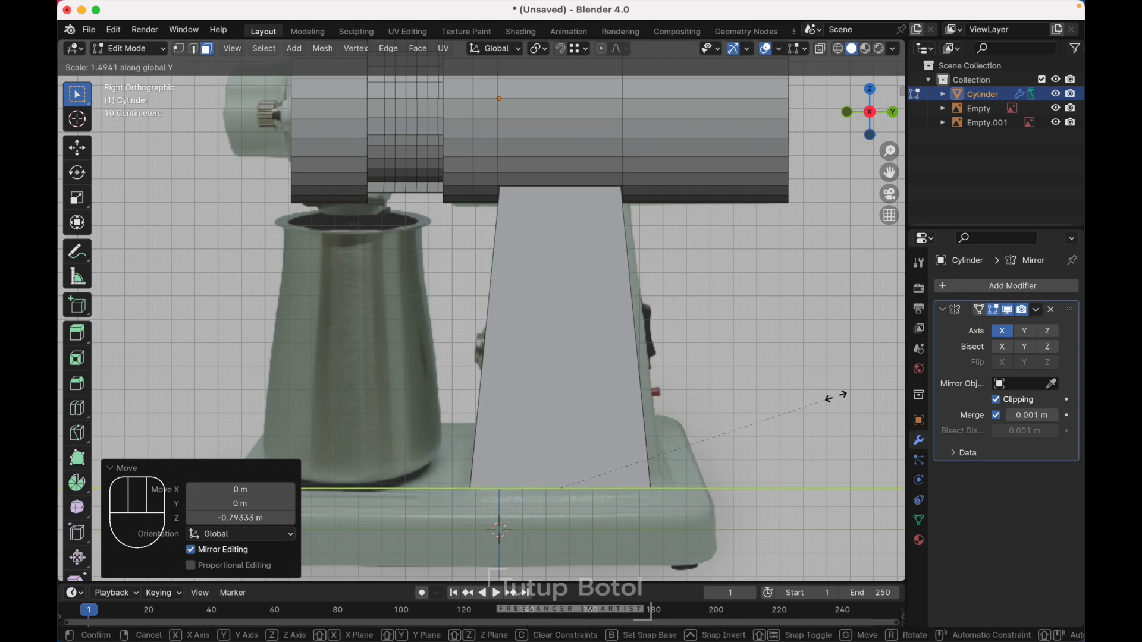
Add a separate mesh circle with 16 vertices in Object Mode.
{"action": "key", "text": "Tab"}
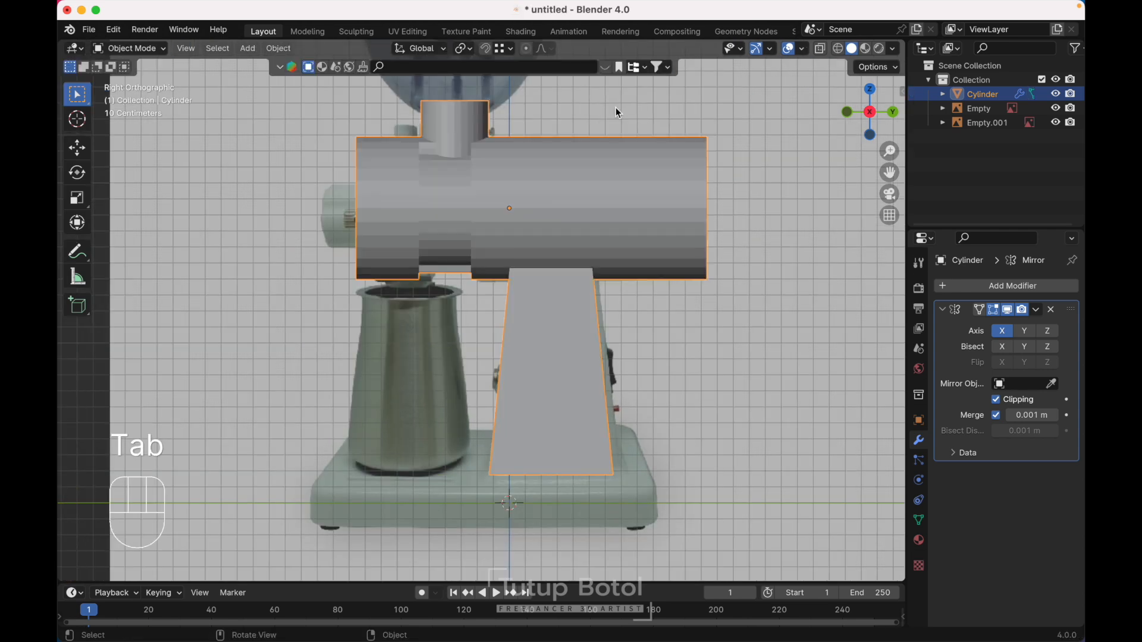
{"action": "key", "text": "shift+a"}
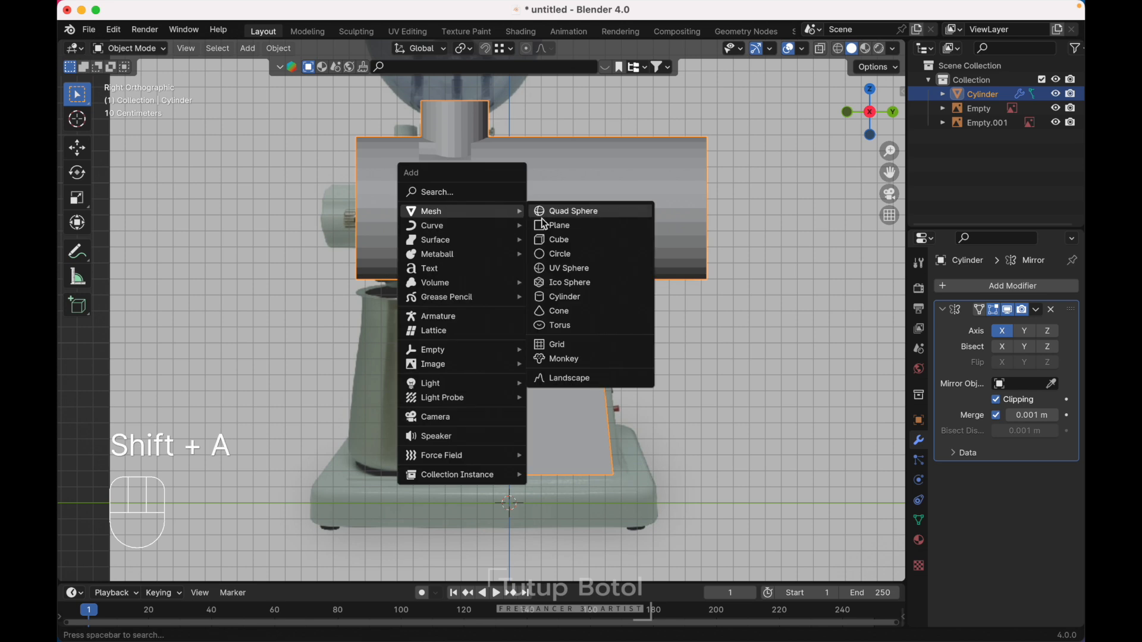
{"action": "left_click", "coordinate": [560, 253]}
{"action": "left_click", "coordinate": [235, 415]}
{"action": "type", "text": "16"}
{"action": "key", "text": "Return"}
Move the circle about -0.749 m on Y and 1.32 m on Z to the cup's rim, and scale it to about 0.142.
{"action": "key", "text": "g"}
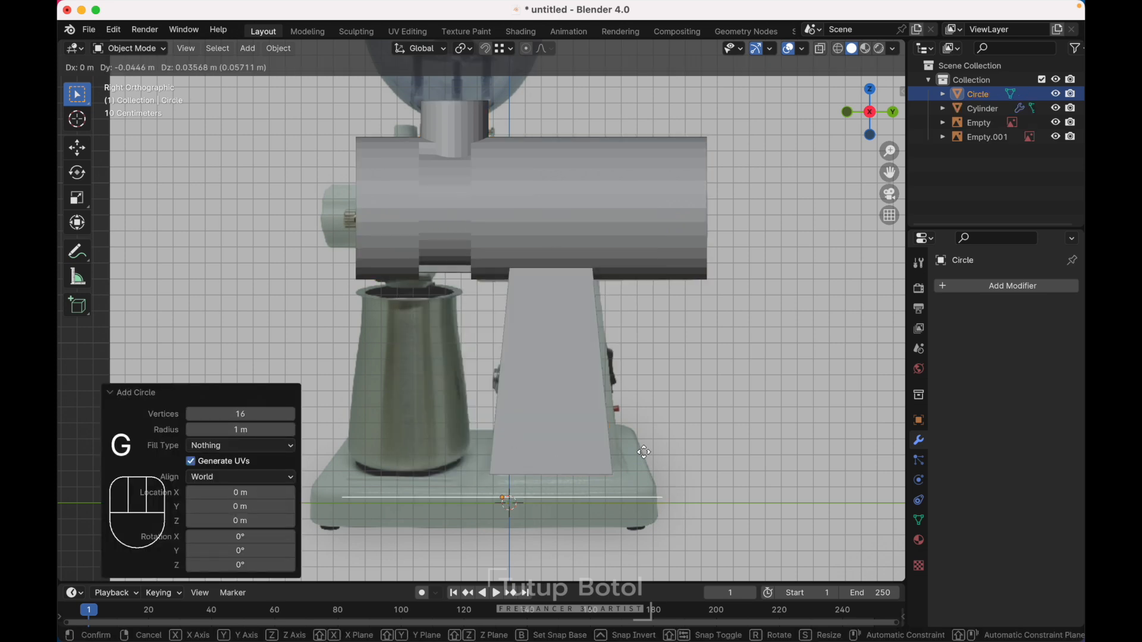
{"action": "left_click", "coordinate": [554, 275]}
{"action": "key", "text": "s"}
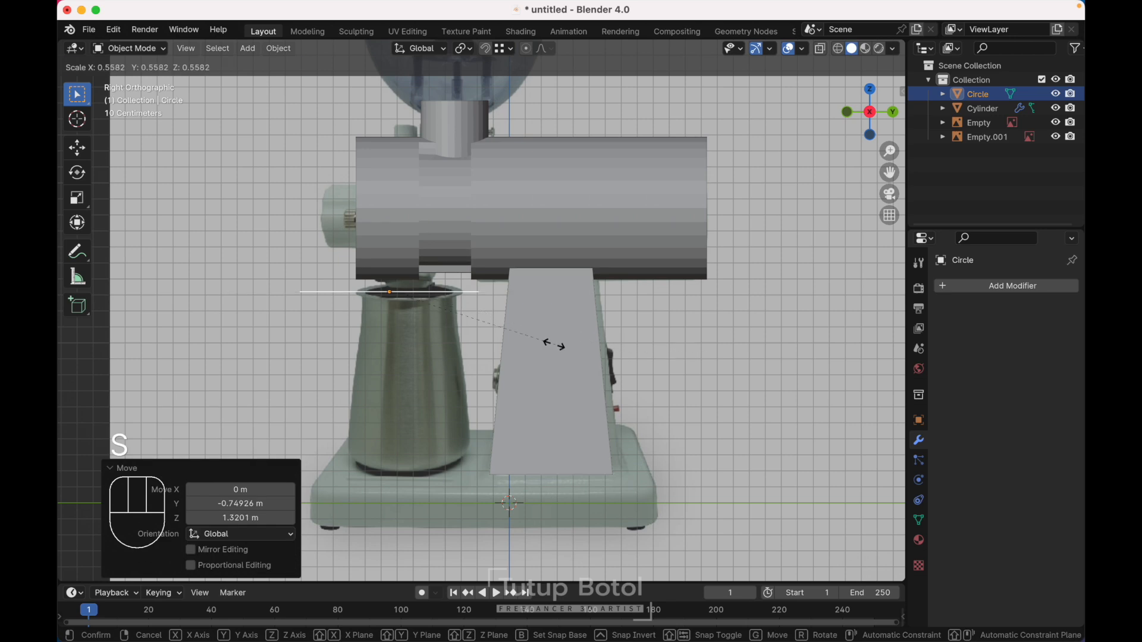
{"action": "left_click", "coordinate": [424, 327]}
In the bottom view, enlarge the circle slightly and shift it along Y to centre it under the front body section.
{"action": "key", "text": "grave"}
{"action": "left_click", "coordinate": [419, 410]}
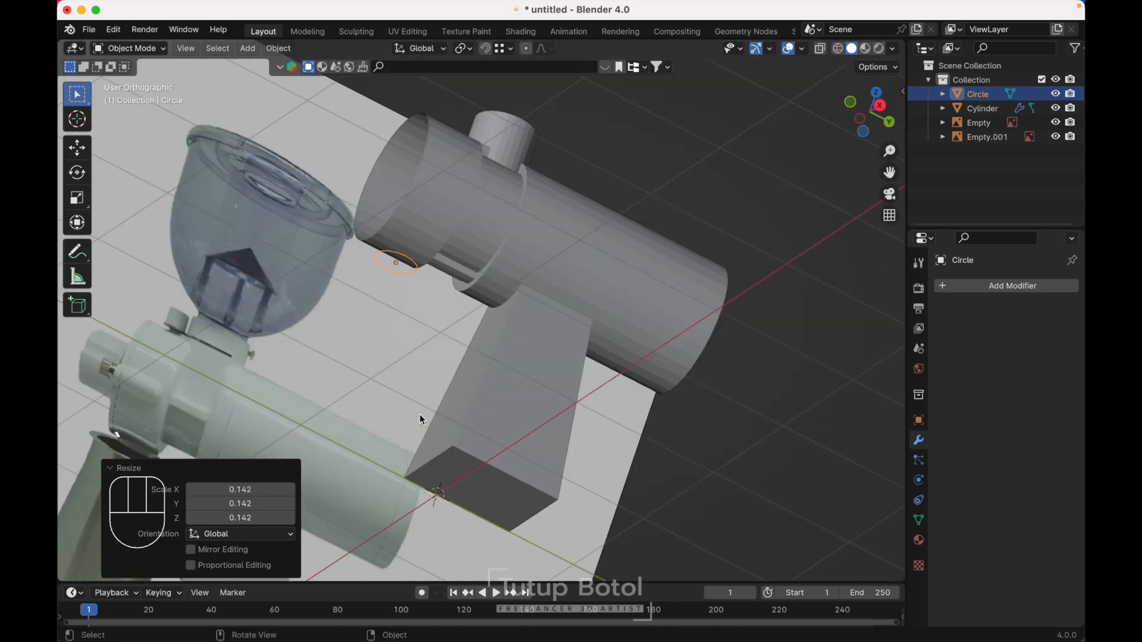
{"action": "key", "text": "s"}
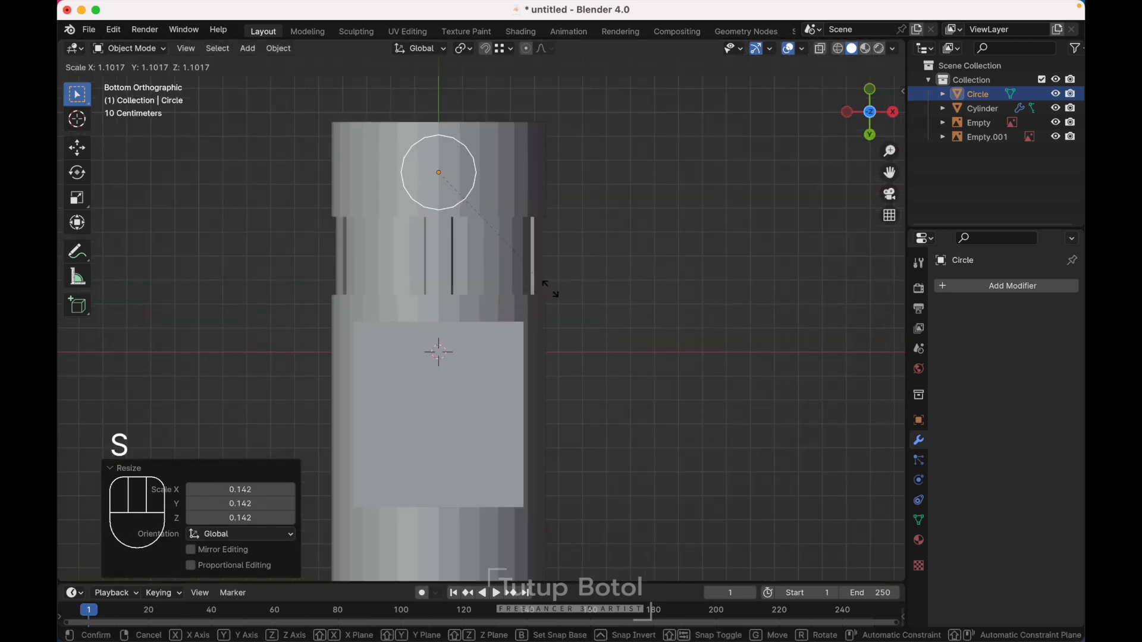
{"action": "key", "text": "g"}
{"action": "key", "text": "y"}
{"action": "left_click", "coordinate": [559, 289]}
Knife Project the circle onto the underside of the grinder body's front section without cutting through.
{"action": "left_click", "coordinate": [531, 202]}
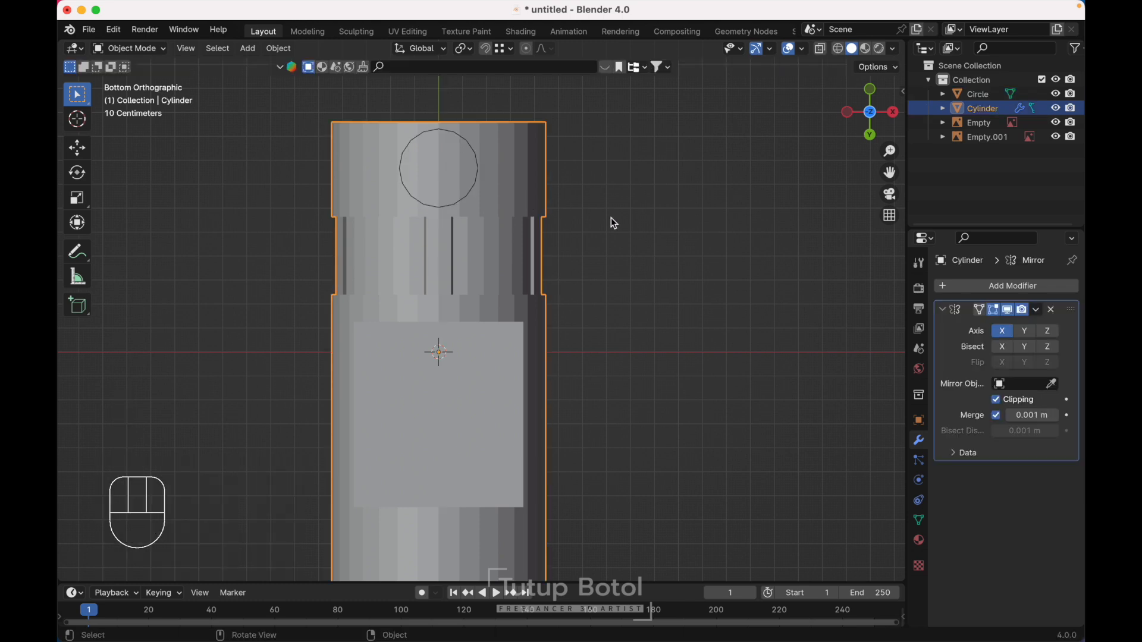
{"action": "key", "text": "Tab"}
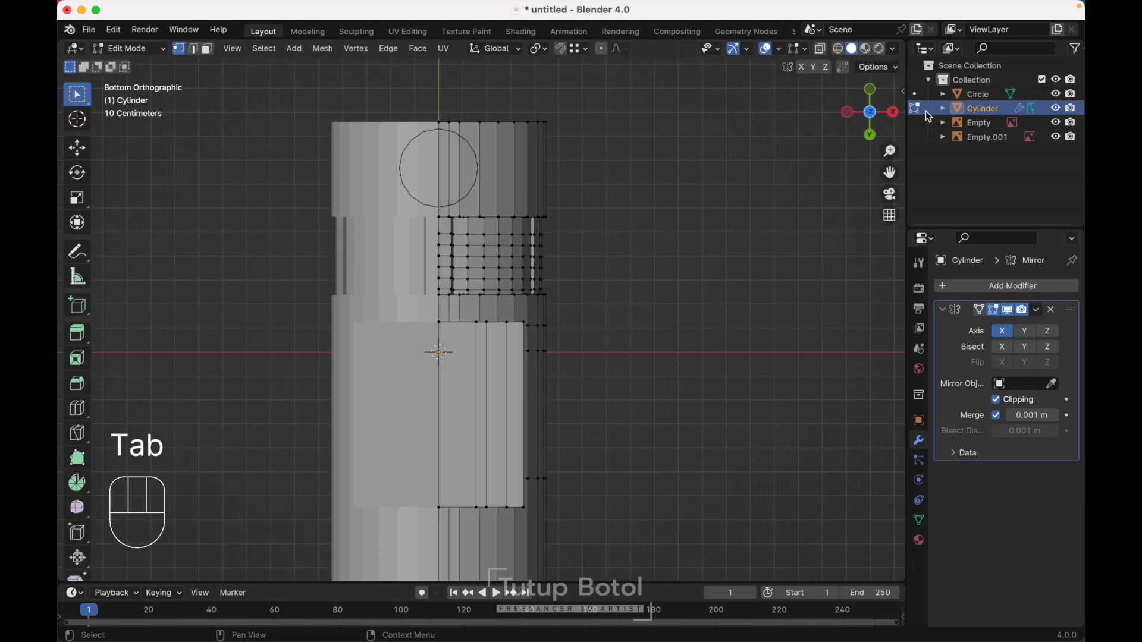
{"action": "left_click", "coordinate": [975, 96]}
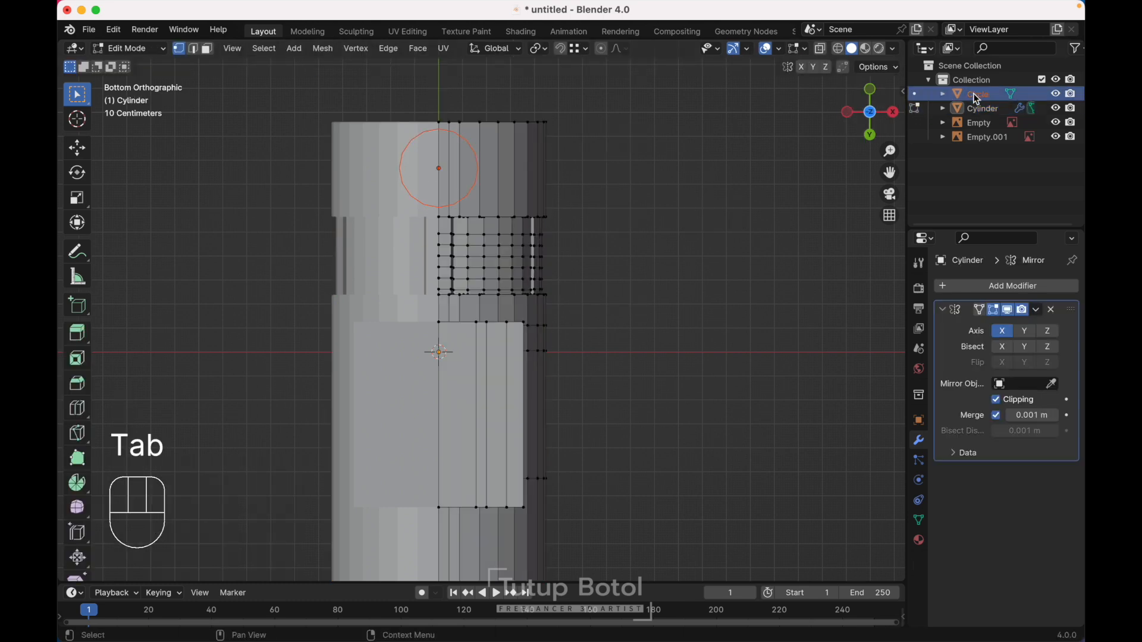
{"action": "left_click", "coordinate": [323, 48]}
{"action": "left_click", "coordinate": [356, 206]}
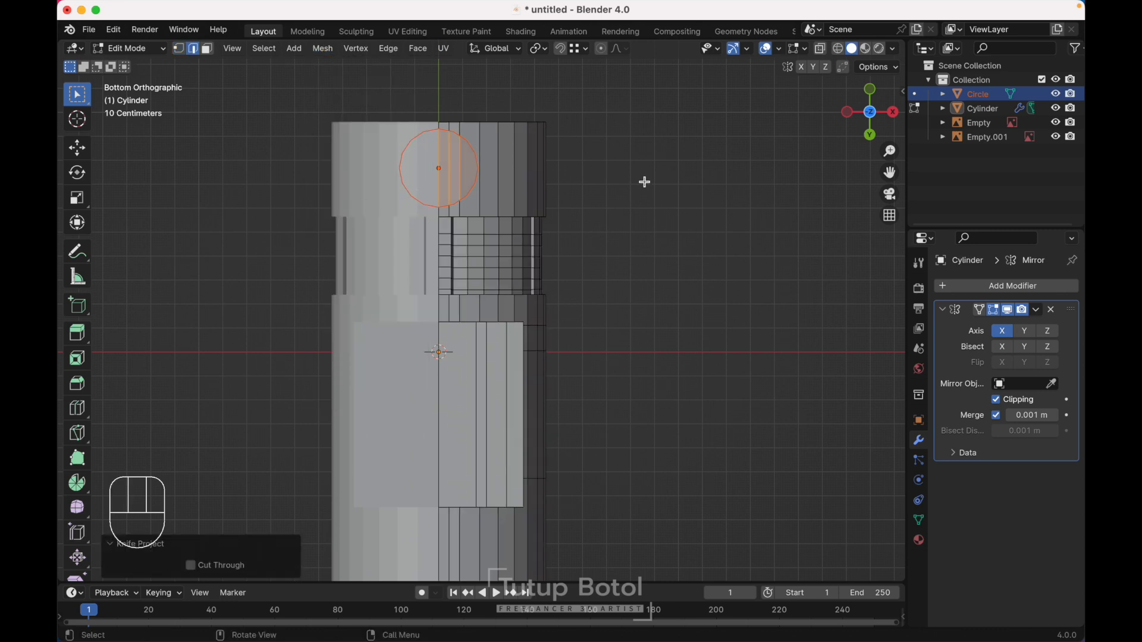
Delete the circle used as the cutter and reopen the grinder body for mesh editing at the projected outline.
{"action": "key", "text": "Tab"}
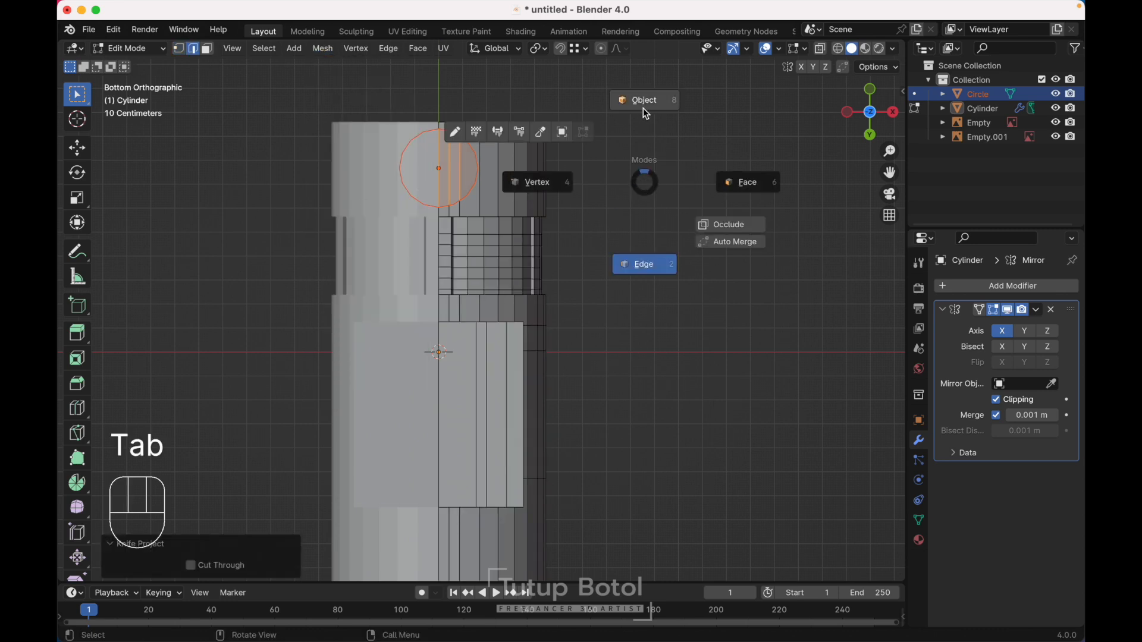
{"action": "left_click", "coordinate": [984, 95]}
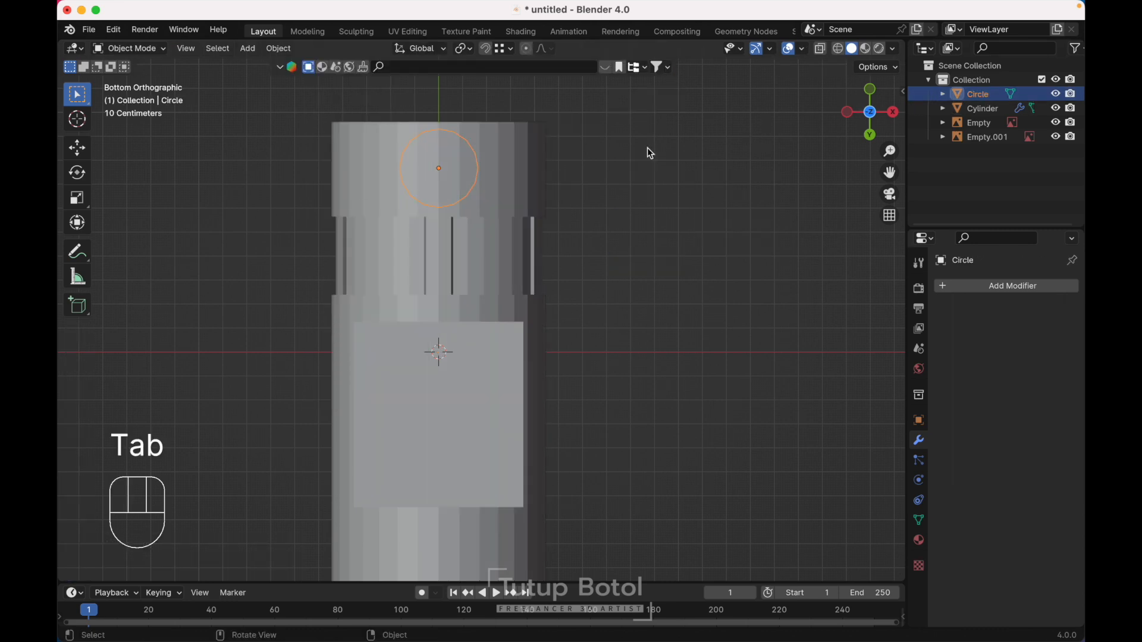
{"action": "key", "text": "x"}
{"action": "left_click", "coordinate": [575, 152]}
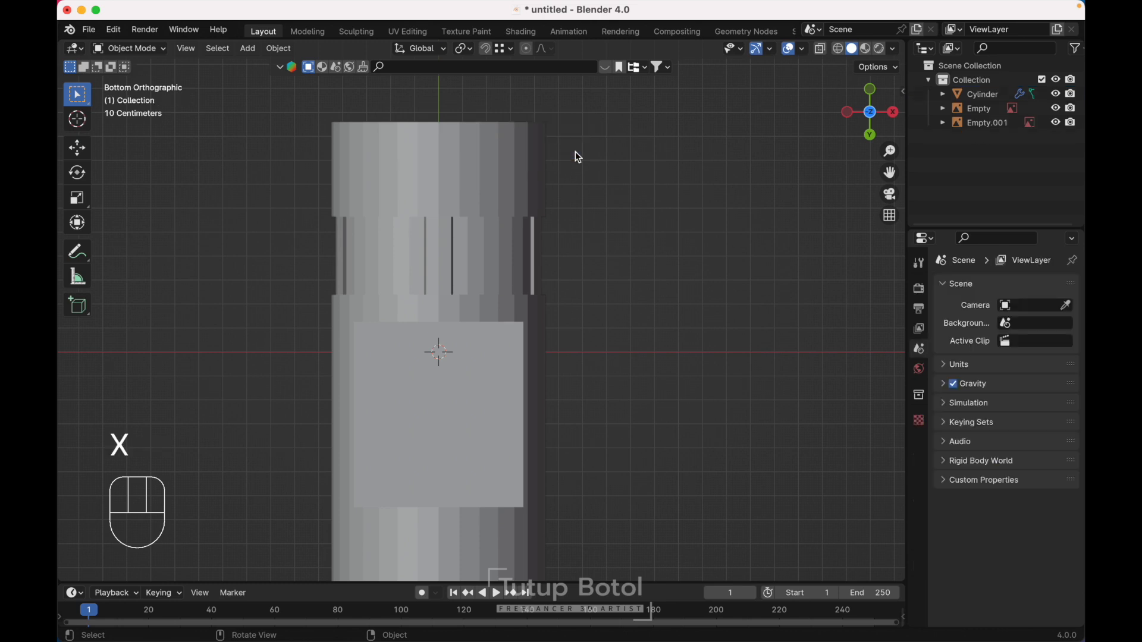
{"action": "left_click", "coordinate": [476, 163]}
{"action": "scroll", "coordinate": [475, 163], "scroll_direction": "down", "scroll_amount": 10}
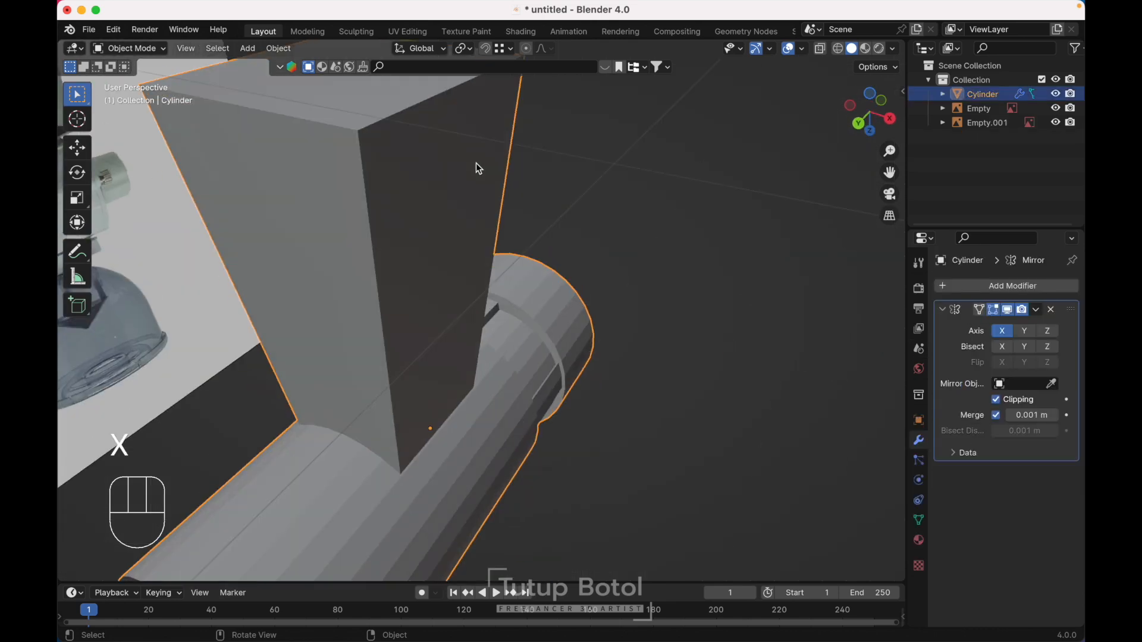
{"action": "key", "text": "Tab"}
{"action": "scroll", "coordinate": [476, 95], "scroll_direction": "down", "scroll_amount": 10}
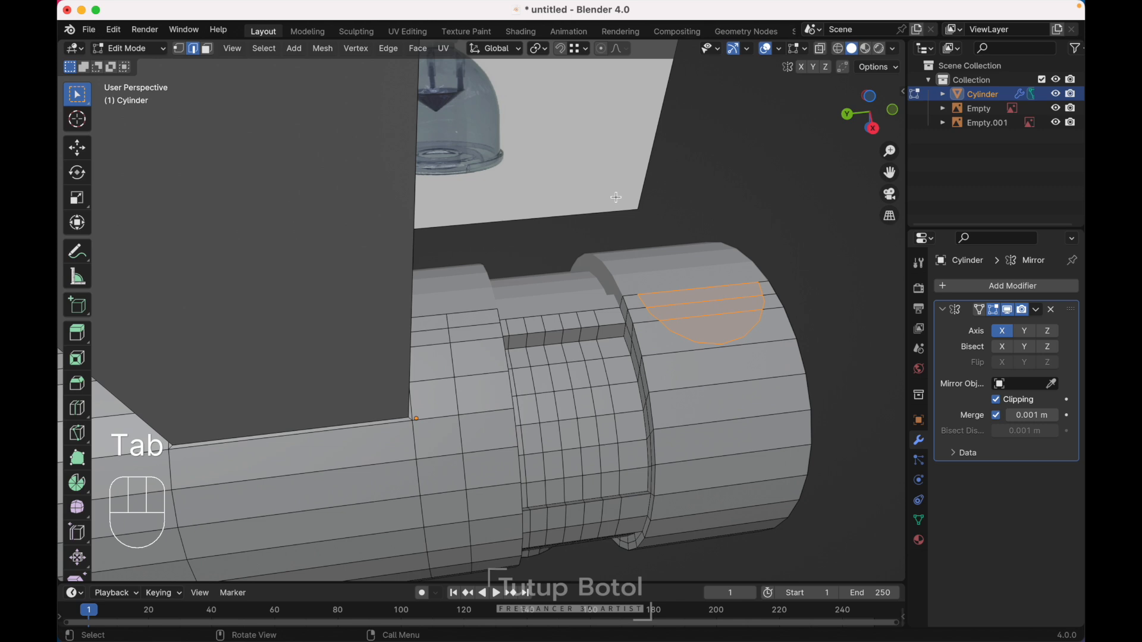
Slide the two vertices where the inner edge crosses the projected circle fully onto the circle's neighbouring outline vertices.
{"action": "key", "text": "grave"}
{"action": "left_click", "coordinate": [617, 278]}
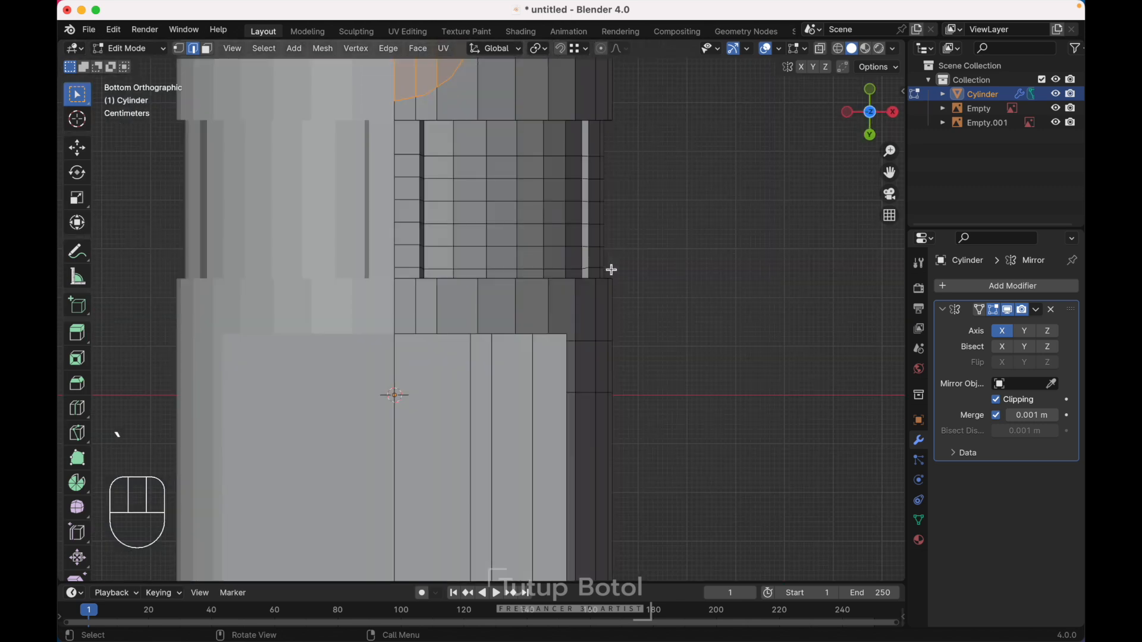
{"action": "scroll", "coordinate": [611, 270], "scroll_direction": "up", "scroll_amount": 5, "text": "shift"}
{"action": "scroll", "coordinate": [612, 269], "scroll_direction": "up", "scroll_amount": 5, "text": "shift"}
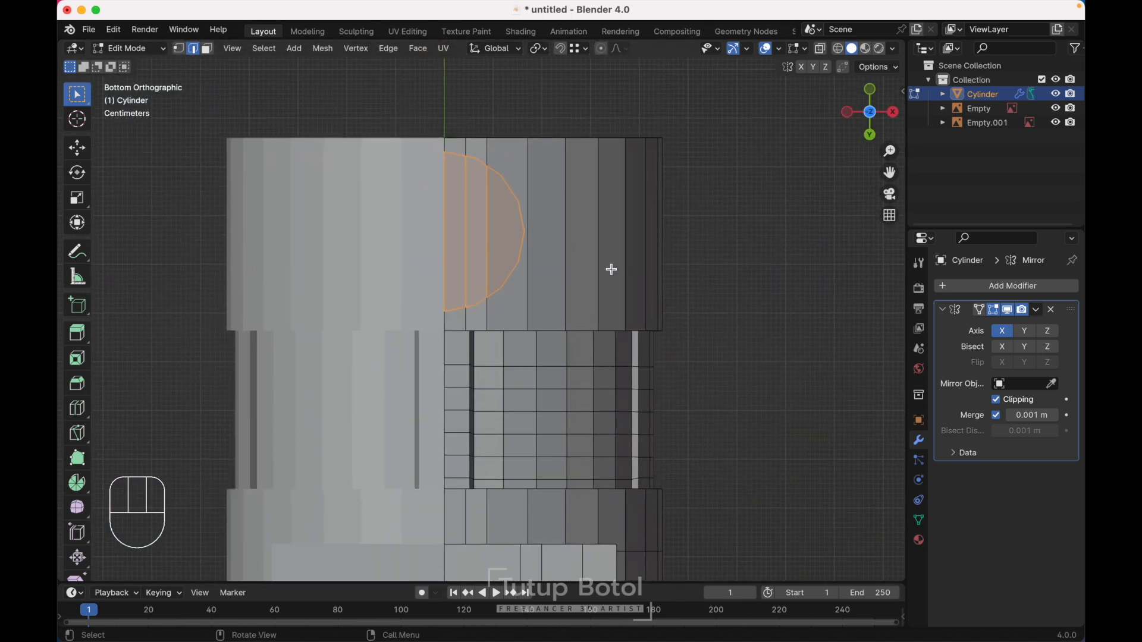
{"action": "key", "text": "1"}
{"action": "scroll", "coordinate": [446, 165], "scroll_direction": "up", "scroll_amount": 3}
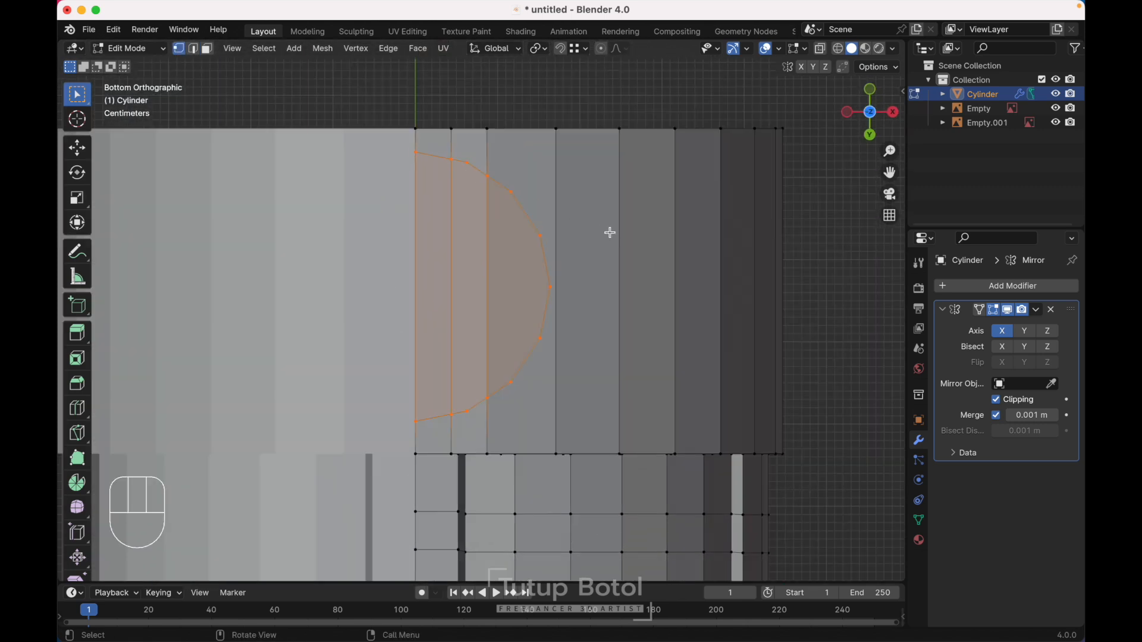
{"action": "left_click", "coordinate": [447, 162]}
{"action": "key", "text": "g"}
{"action": "key", "text": "g"}
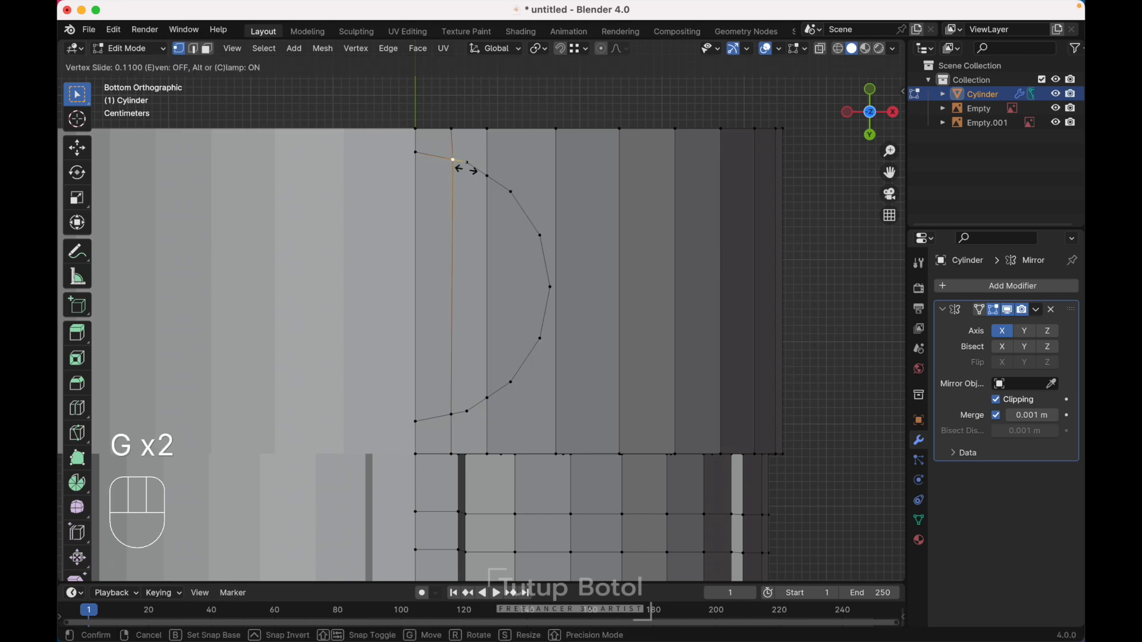
{"action": "left_click", "coordinate": [499, 173]}
{"action": "left_click", "coordinate": [451, 421]}
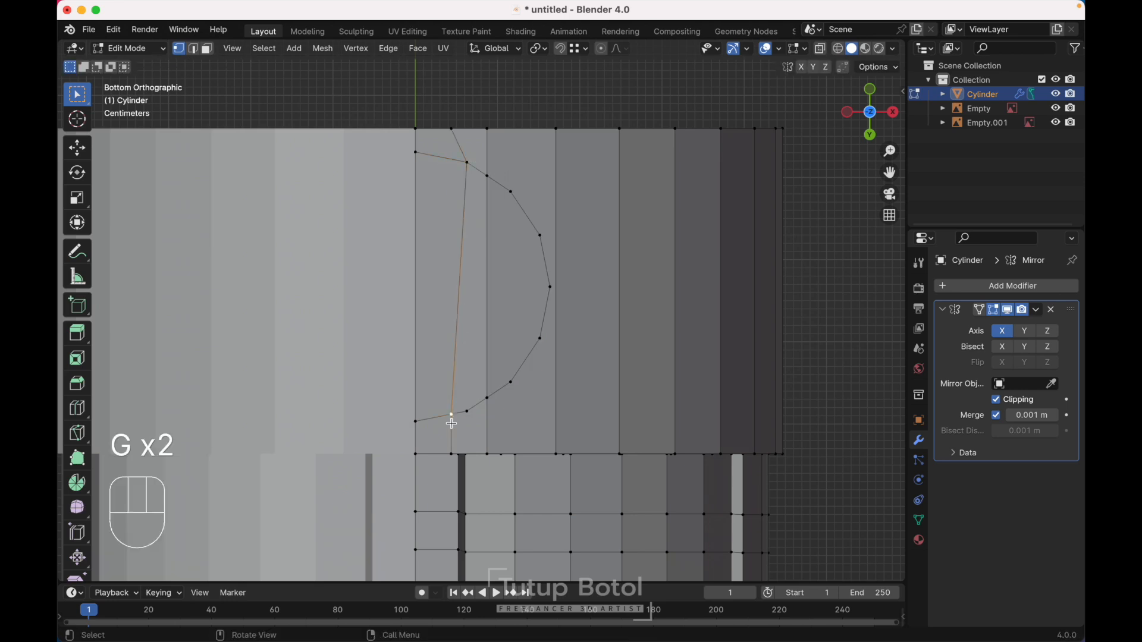
{"action": "key", "text": "g"}
{"action": "key", "text": "g"}
{"action": "left_click", "coordinate": [492, 416]}
Add five evenly spaced loop cuts across the front section's faces beside the circular outline, without sliding them.
{"action": "scroll", "coordinate": [596, 259], "scroll_direction": "up", "scroll_amount": 1}
{"action": "key", "text": "ctrl+r"}
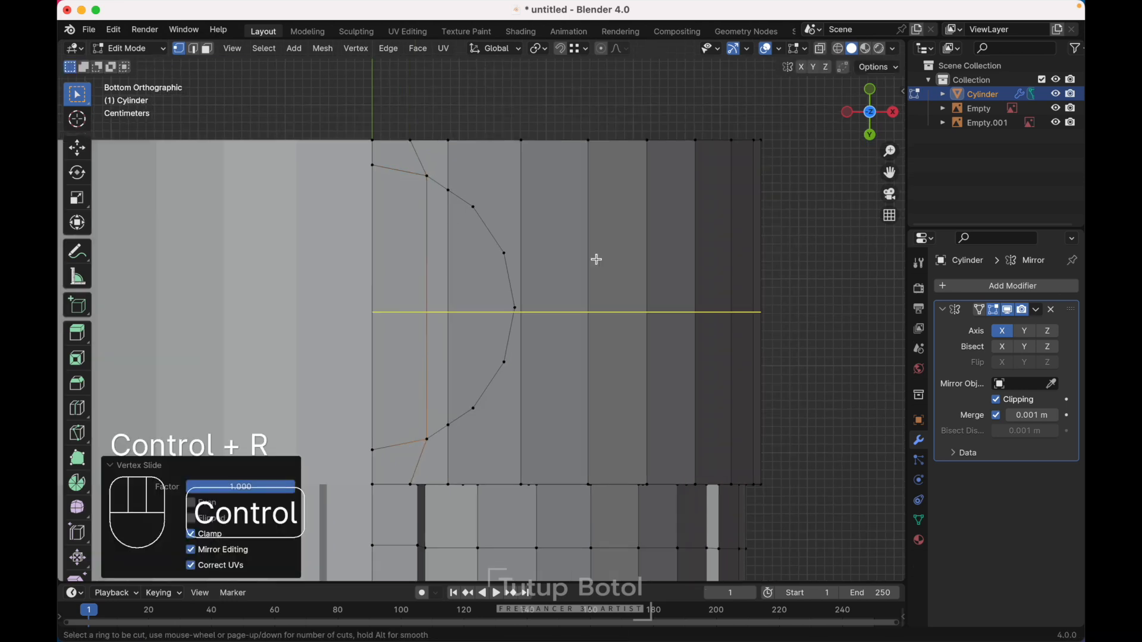
{"action": "scroll", "coordinate": [596, 259], "scroll_direction": "up", "scroll_amount": 4}
{"action": "left_click", "coordinate": [597, 260]}
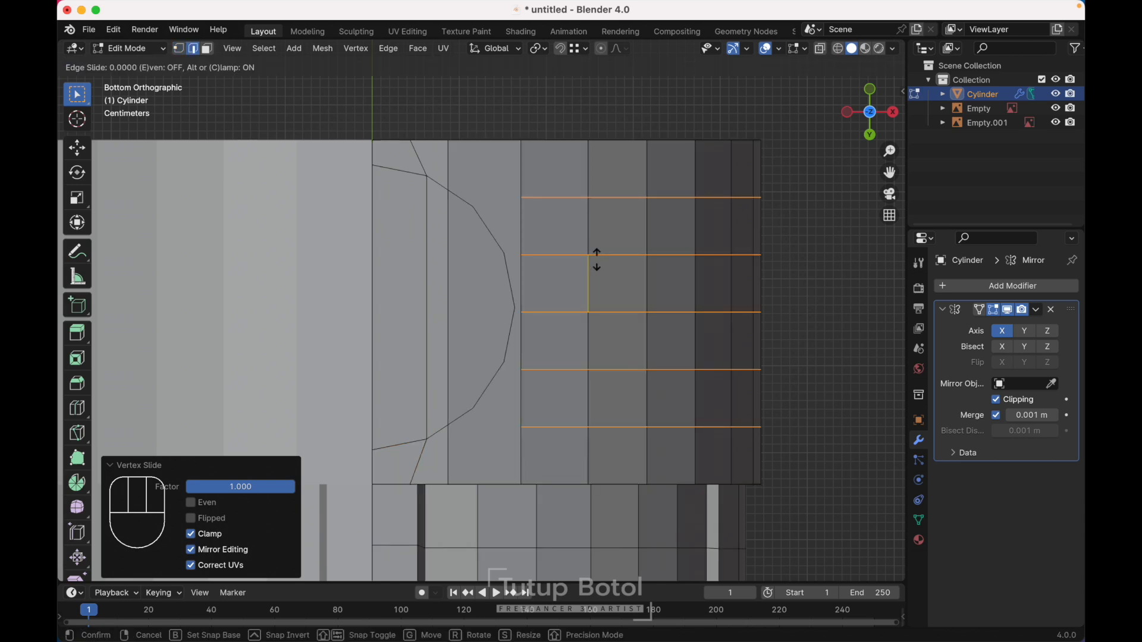
{"action": "key", "text": "Escape"}
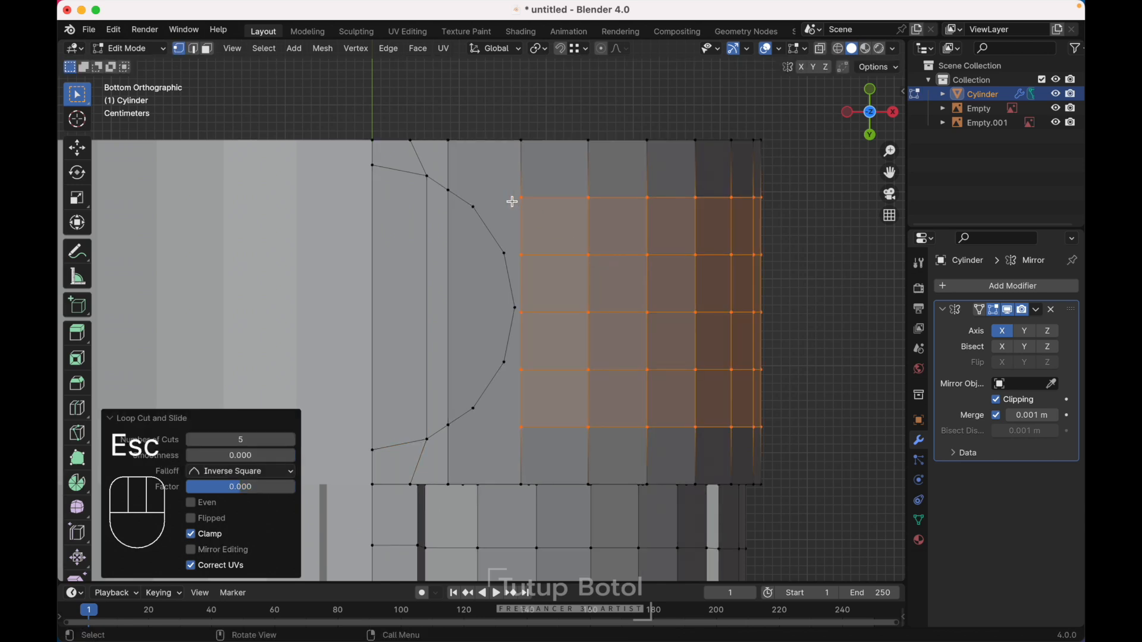
Connect the circle's outer vertices to the facing loop-cut vertices with new edges across the adjoining face.
{"action": "left_click", "coordinate": [481, 202]}
{"action": "left_click", "coordinate": [507, 195], "text": "shift"}
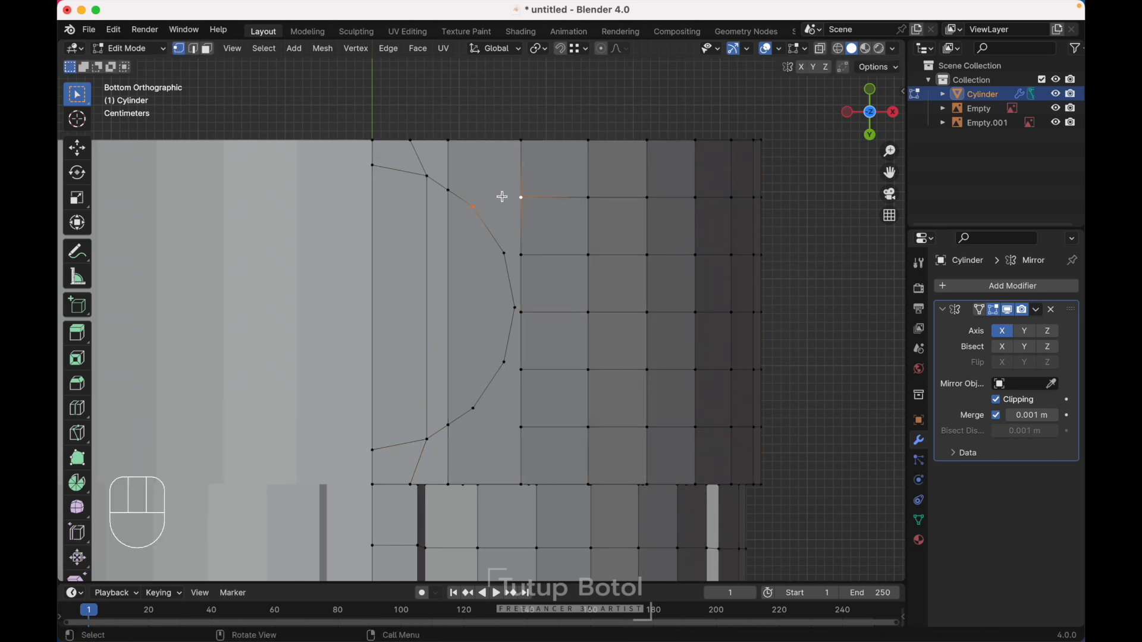
{"action": "left_click", "coordinate": [503, 251]}
{"action": "left_click", "coordinate": [519, 254], "text": "shift"}
{"action": "key", "text": "j"}
{"action": "left_click", "coordinate": [522, 315], "text": "shift"}
{"action": "left_click", "coordinate": [504, 350]}
{"action": "left_click", "coordinate": [523, 369], "text": "shift"}
{"action": "left_click", "coordinate": [473, 394]}
{"action": "left_click", "coordinate": [507, 410], "text": "shift"}
{"action": "key", "text": "1"}
Extrude the three faces inside the circular outline downward about 0.0586 m along global Z to form the outlet.
{"action": "key", "text": "3"}
{"action": "left_click", "coordinate": [409, 228]}
{"action": "left_click", "coordinate": [438, 239], "text": "shift"}
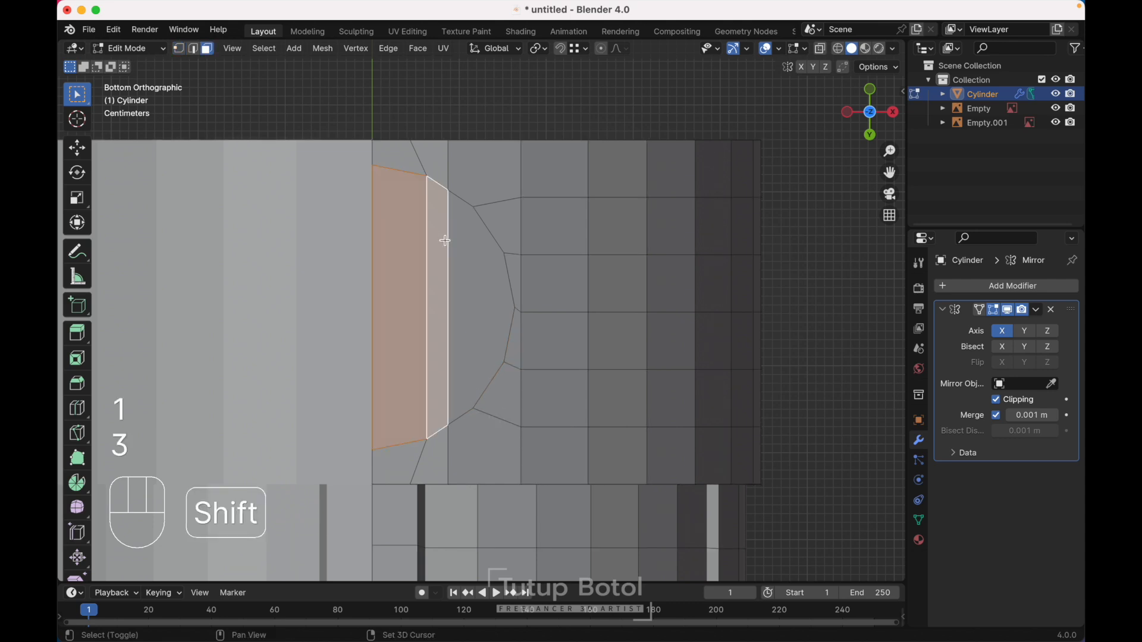
{"action": "left_click", "coordinate": [458, 247], "text": "shift"}
{"action": "scroll", "coordinate": [472, 266], "scroll_direction": "down", "scroll_amount": 1}
{"action": "key", "text": "grave"}
{"action": "left_click", "coordinate": [397, 214]}
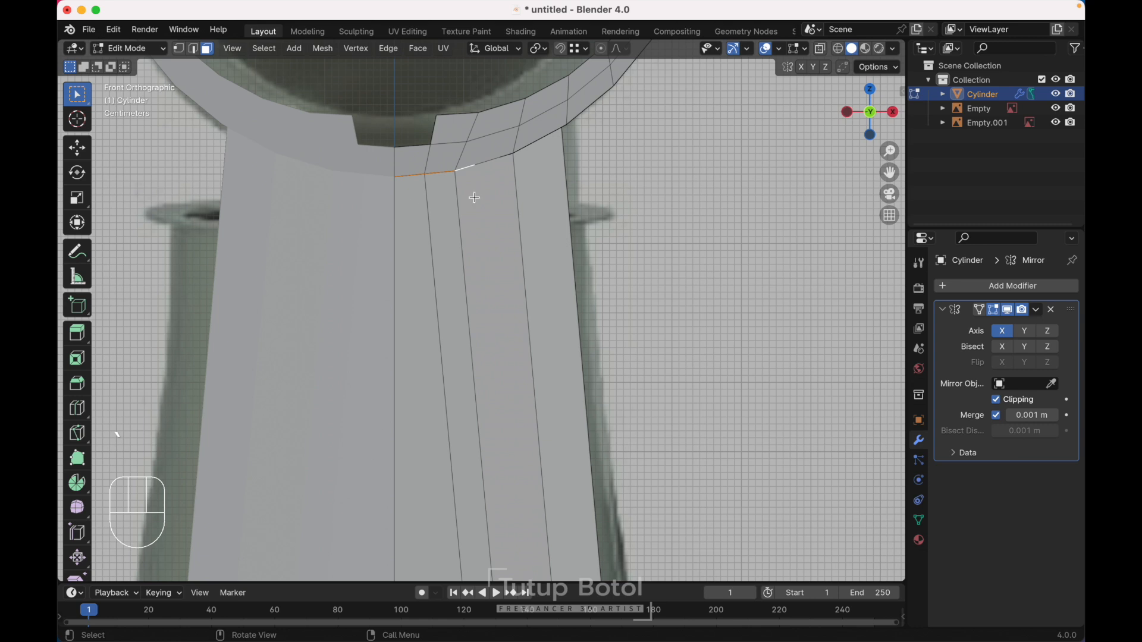
{"action": "key", "text": "e"}
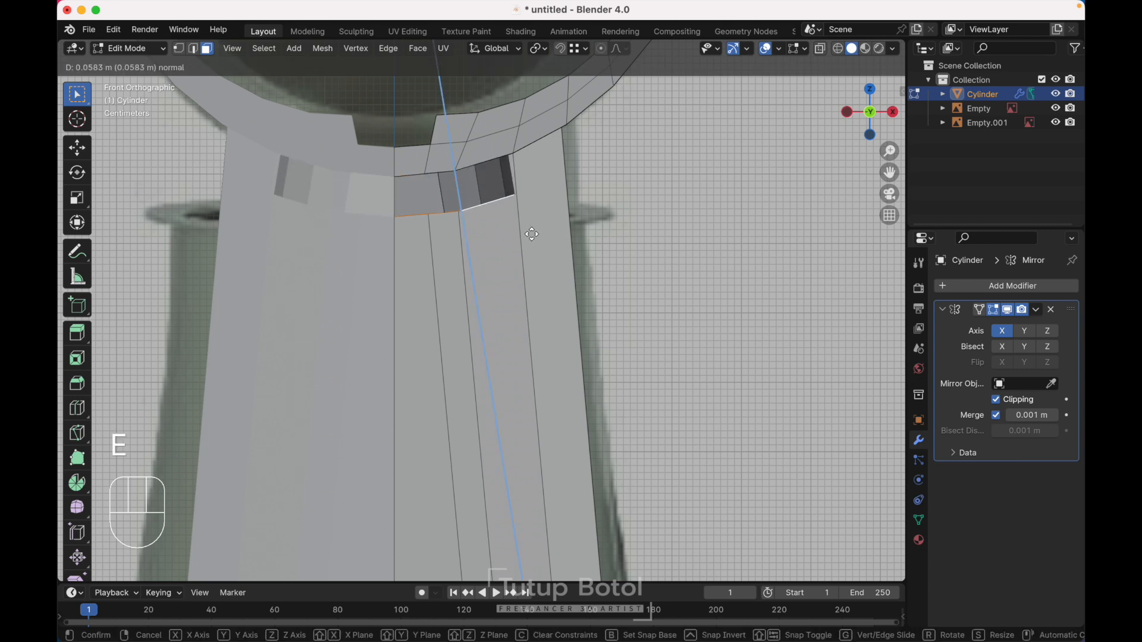
{"action": "key", "text": "z"}
{"action": "key", "text": "z"}
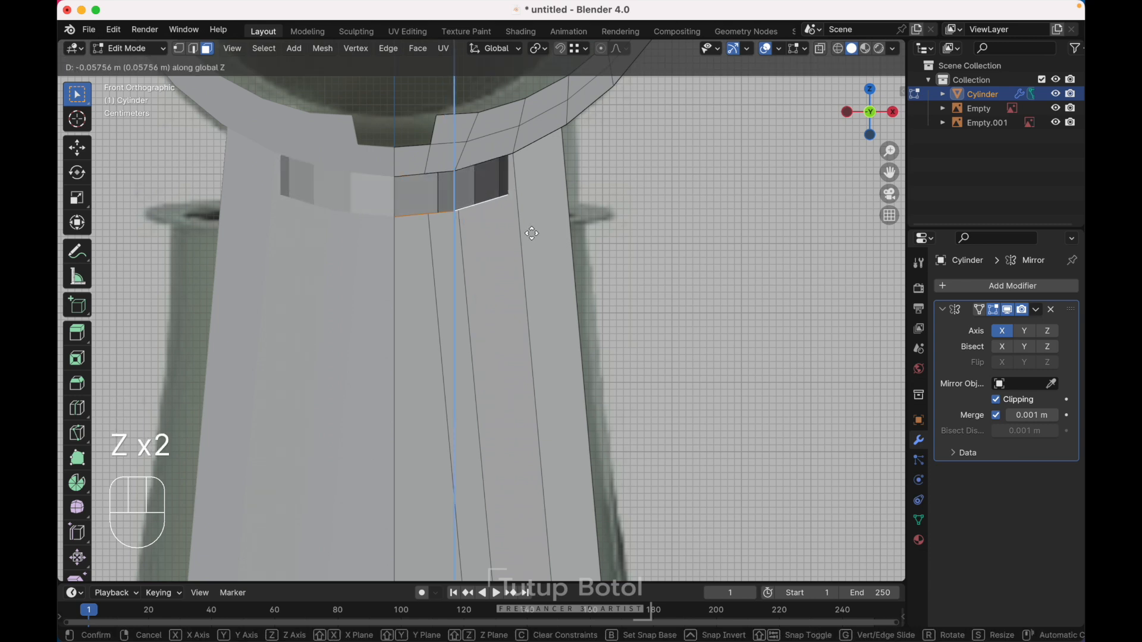
{"action": "left_click", "coordinate": [494, 235]}
Flatten the outlet's lower end by scaling it to 0 along Z, and delete the selected end faces.
{"action": "key", "text": "s"}
{"action": "key", "text": "z"}
{"action": "key", "text": "0"}
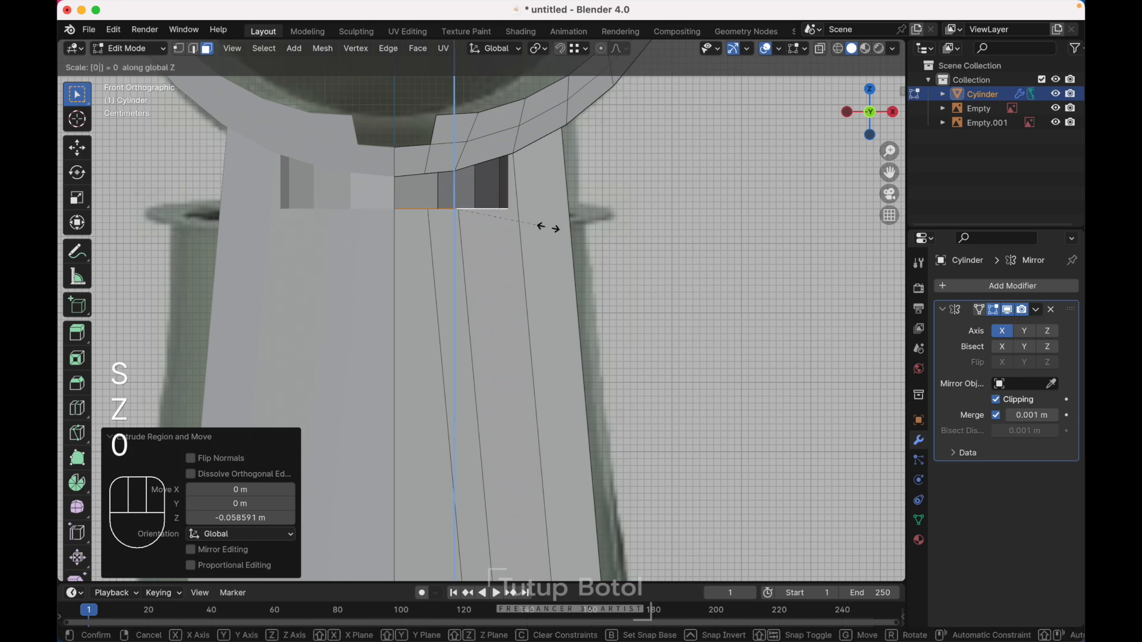
{"action": "key", "text": "Return"}
{"action": "key", "text": "x"}
{"action": "middle_click_drag", "start_coordinate": [543, 224], "coordinate": [630, 333]}
{"action": "left_click", "coordinate": [575, 231]}
Select the strip of faces closing the underside of the stand and delete them.
{"action": "left_click", "coordinate": [631, 336]}
{"action": "left_click", "coordinate": [679, 389], "text": "super"}
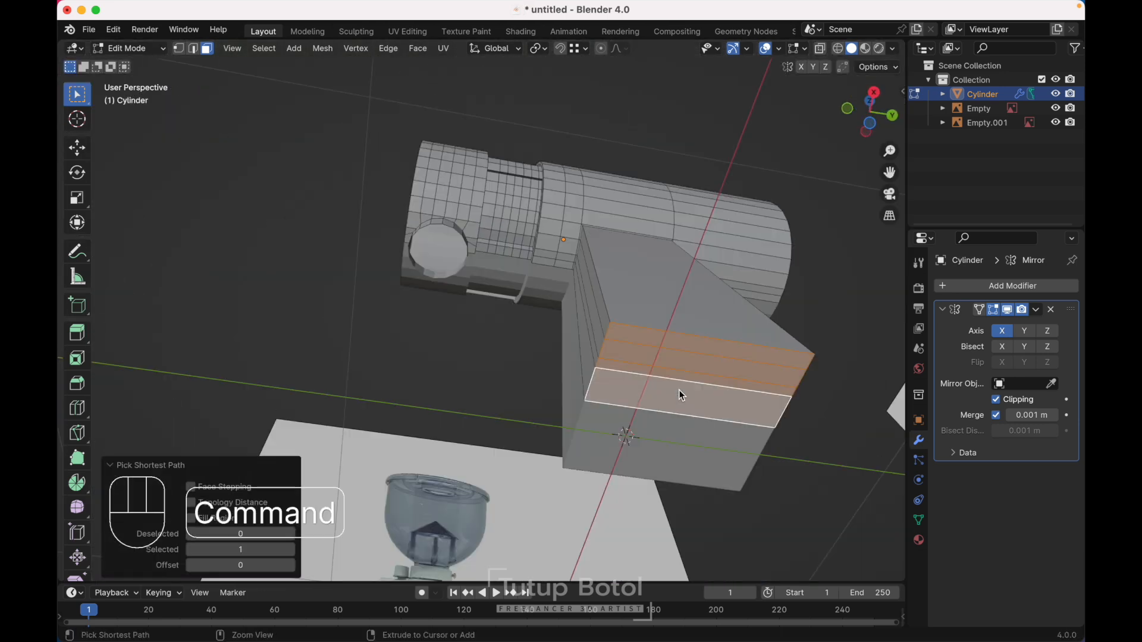
{"action": "key", "text": "x"}
{"action": "left_click", "coordinate": [679, 390]}
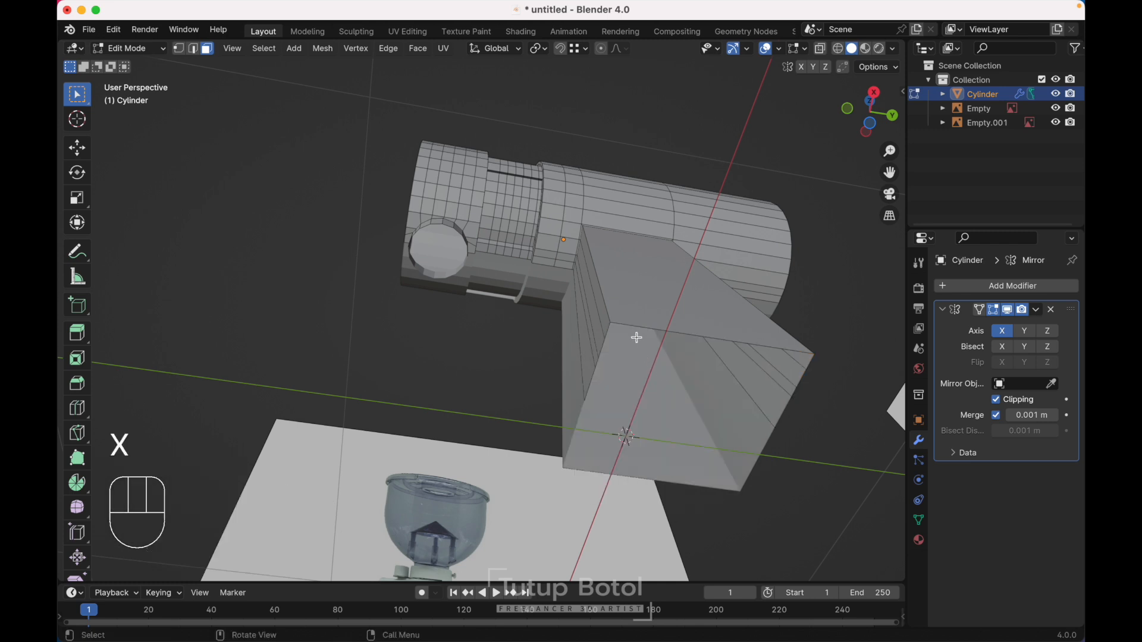
Extrude the stand's open lower edge loop outward as a flat flange, scaled to about 1.6.
{"action": "key", "text": "2"}
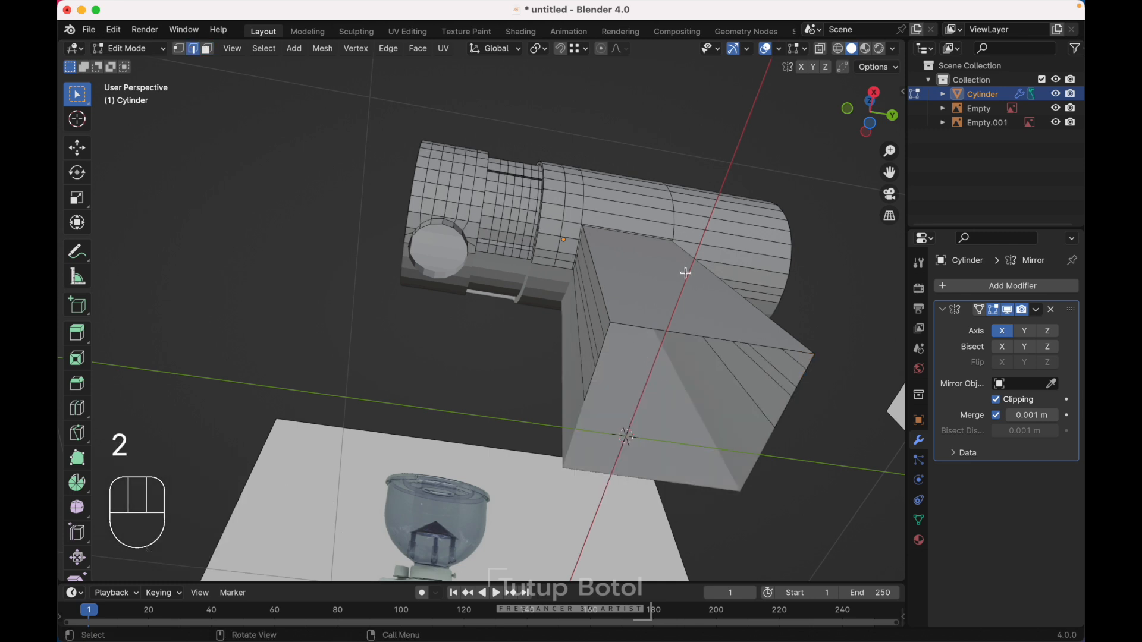
{"action": "left_click", "coordinate": [633, 325], "text": "alt"}
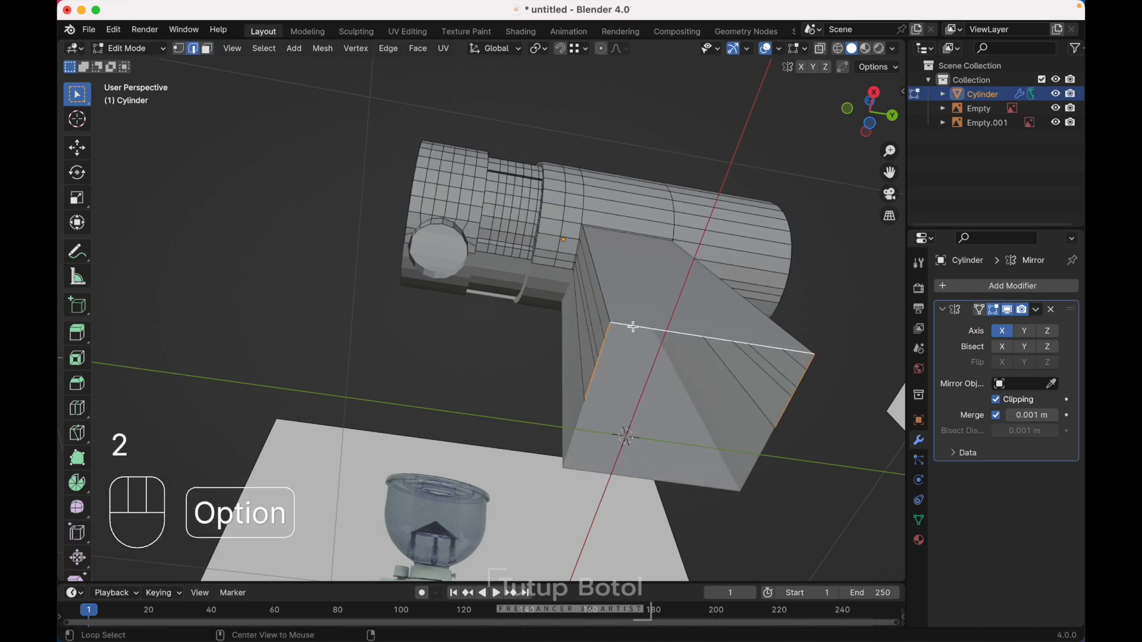
{"action": "key", "text": "grave"}
{"action": "left_click", "coordinate": [712, 330]}
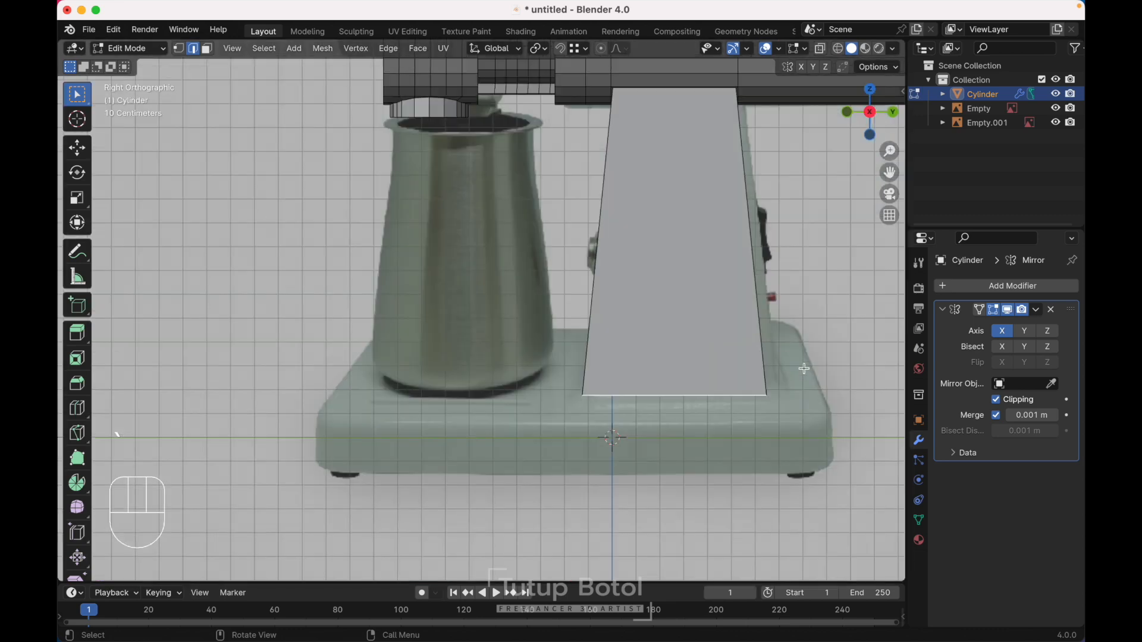
{"action": "key", "text": "e"}
{"action": "key", "text": "s"}
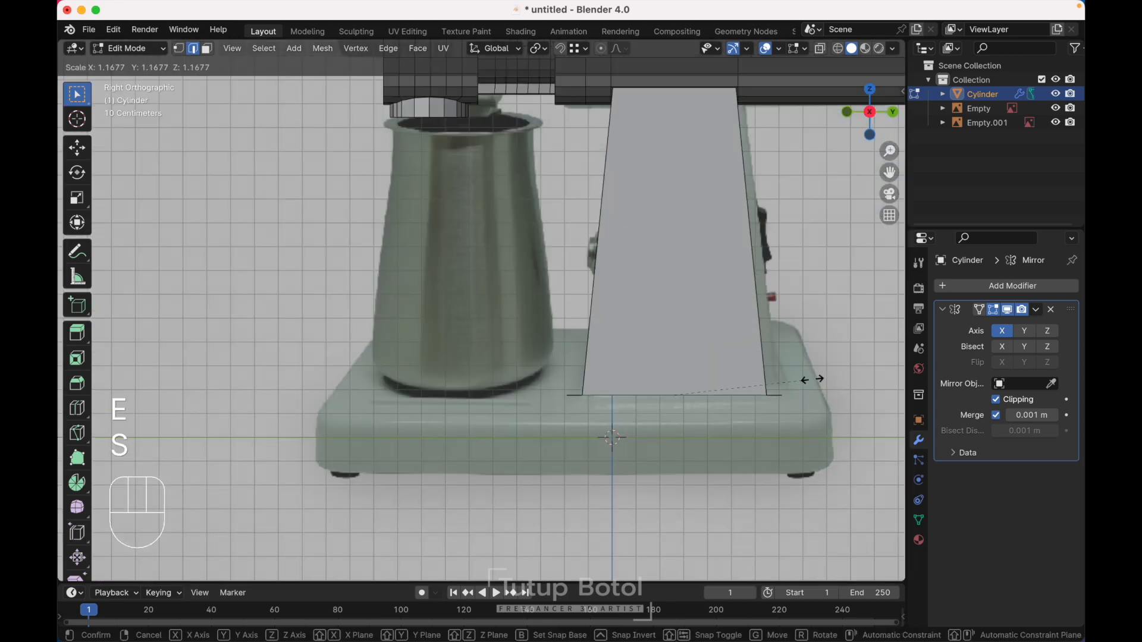
{"action": "left_click", "coordinate": [862, 379]}
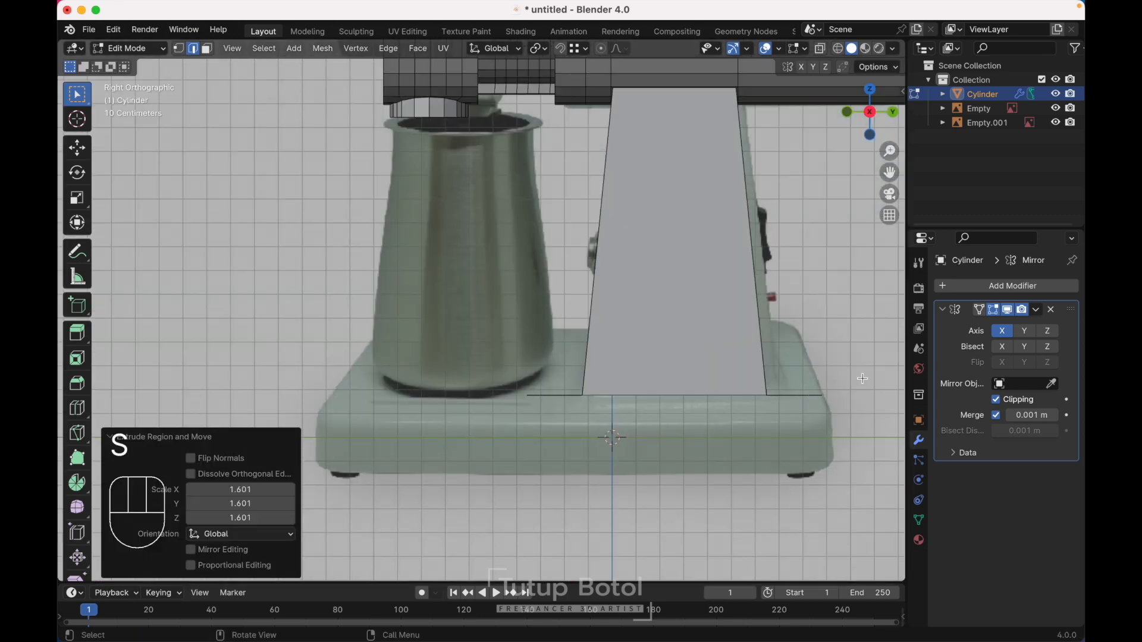
In the front view, widen the flange along X with two successive scalings of about 1.32 each, following the reference base.
{"action": "key", "text": "grave"}
{"action": "left_click", "coordinate": [671, 297]}
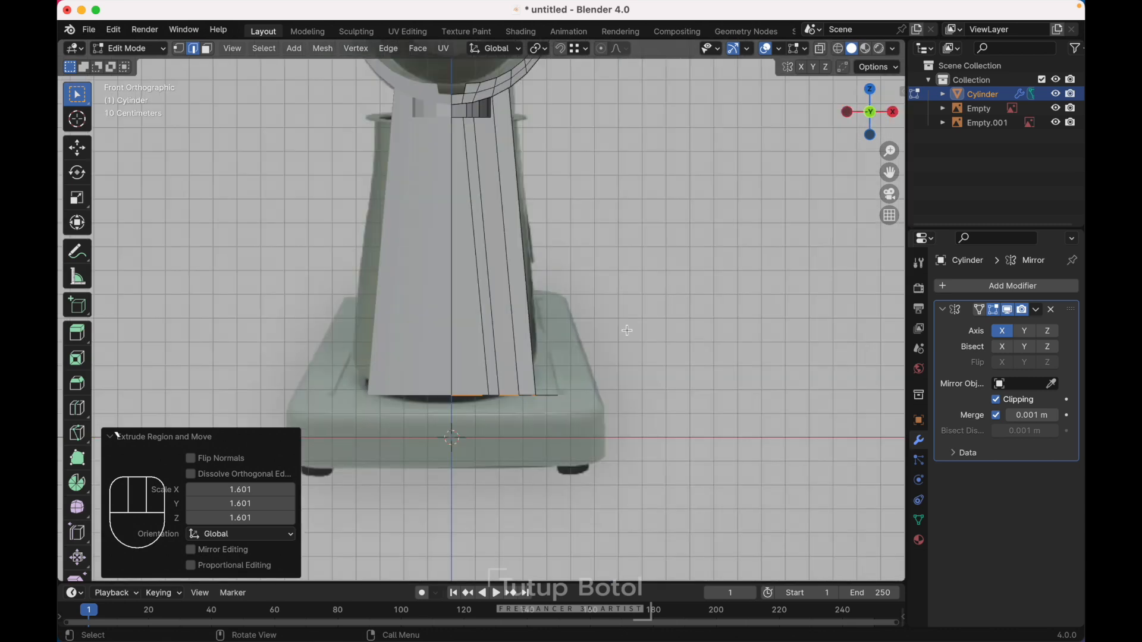
{"action": "key", "text": "s"}
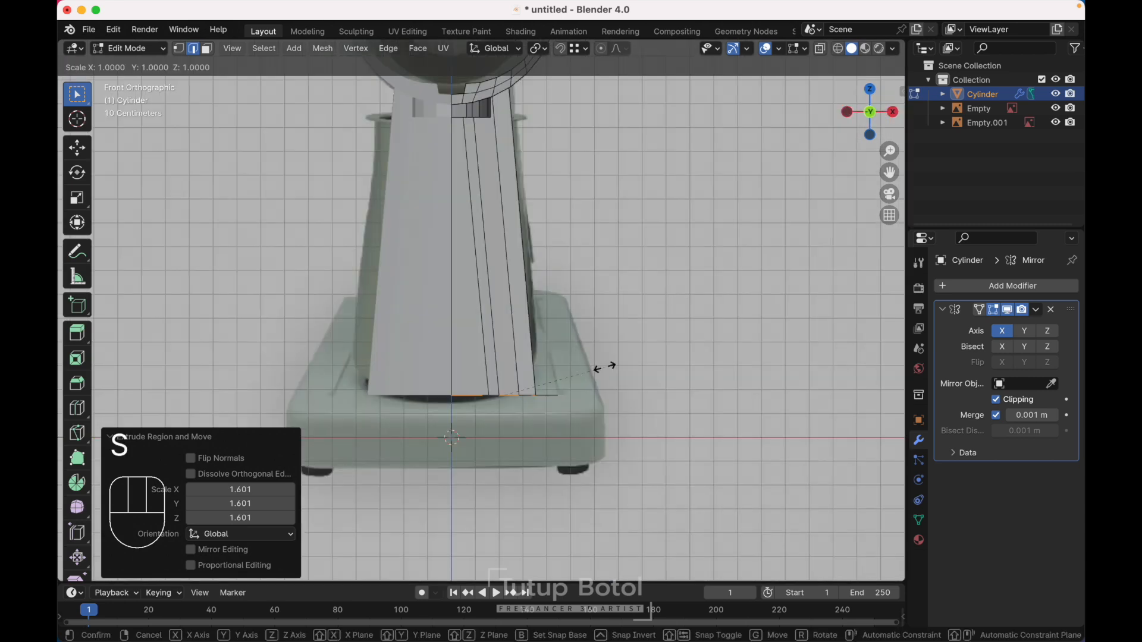
{"action": "key", "text": "x"}
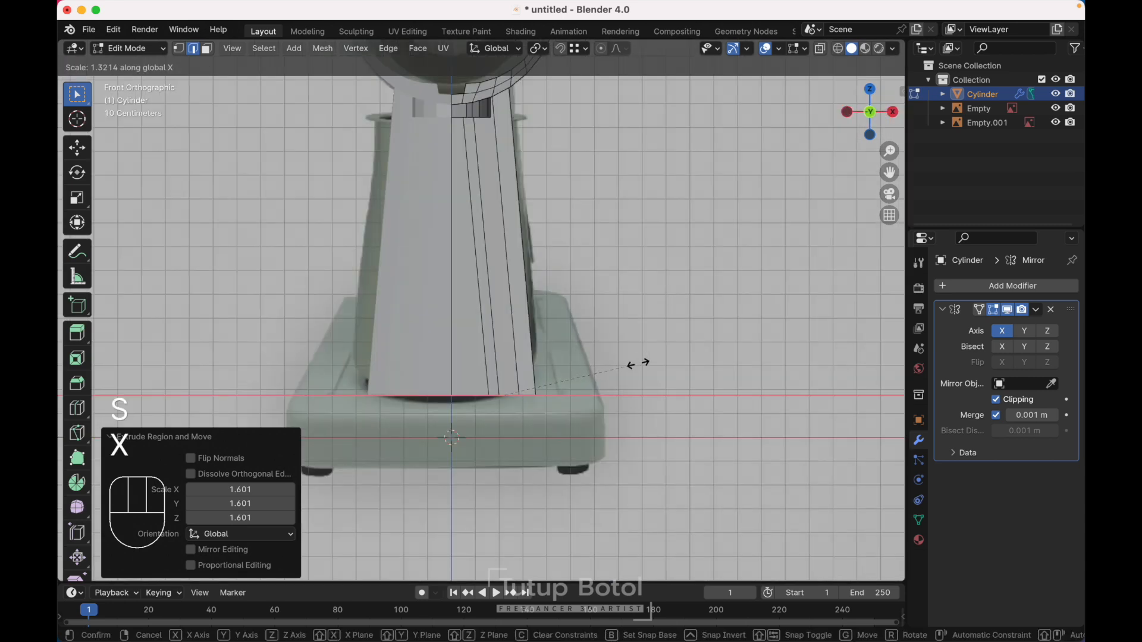
{"action": "left_click", "coordinate": [638, 363]}
{"action": "key", "text": "1"}
{"action": "key", "text": "s"}
{"action": "key", "text": "x"}
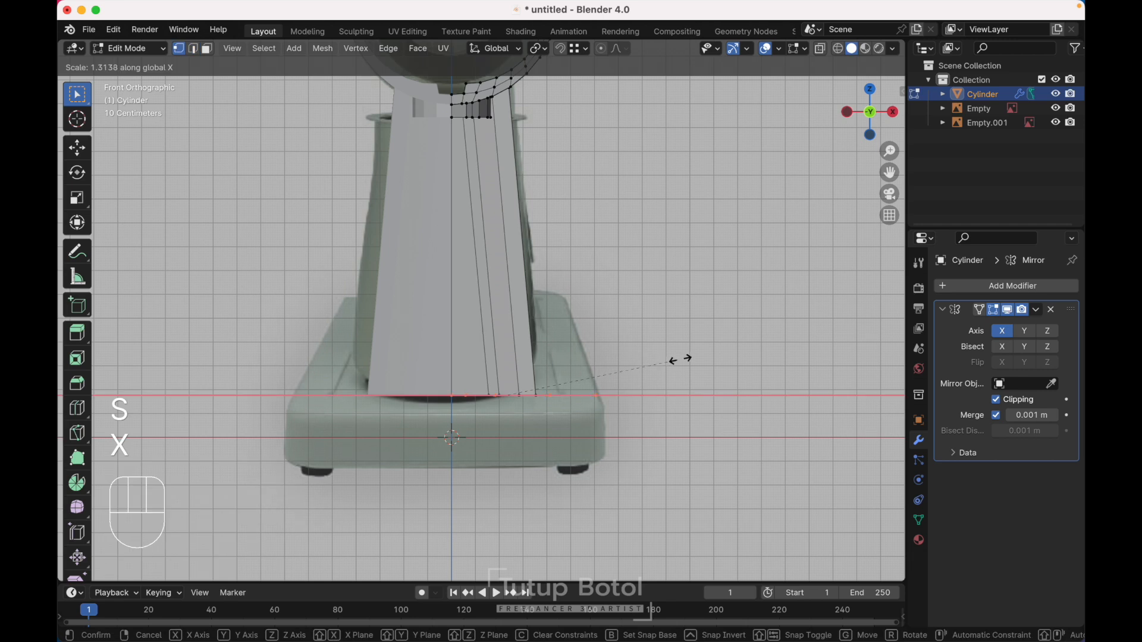
{"action": "left_click", "coordinate": [678, 356]}
Move the flange's front vertices about -0.871 m along Y to the front end of the reference base.
{"action": "middle_click_drag", "start_coordinate": [678, 357], "coordinate": [683, 360]}
{"action": "key", "text": "grave"}
{"action": "left_click", "coordinate": [730, 354]}
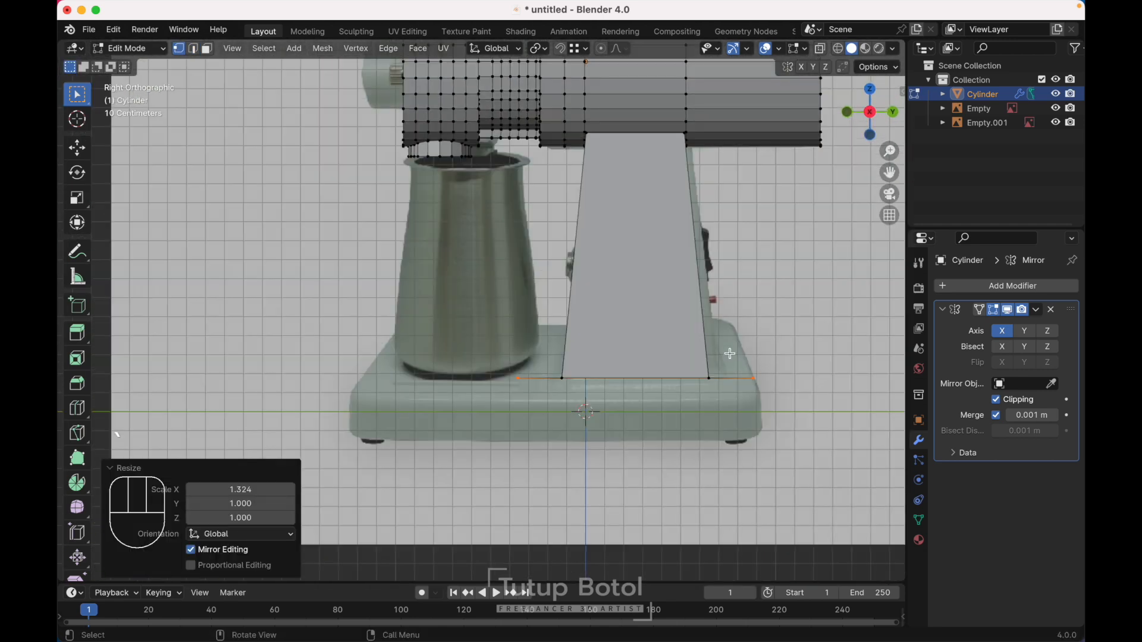
{"action": "key", "text": "alt+z"}
{"action": "left_click_drag", "start_coordinate": [455, 300], "coordinate": [537, 448]}
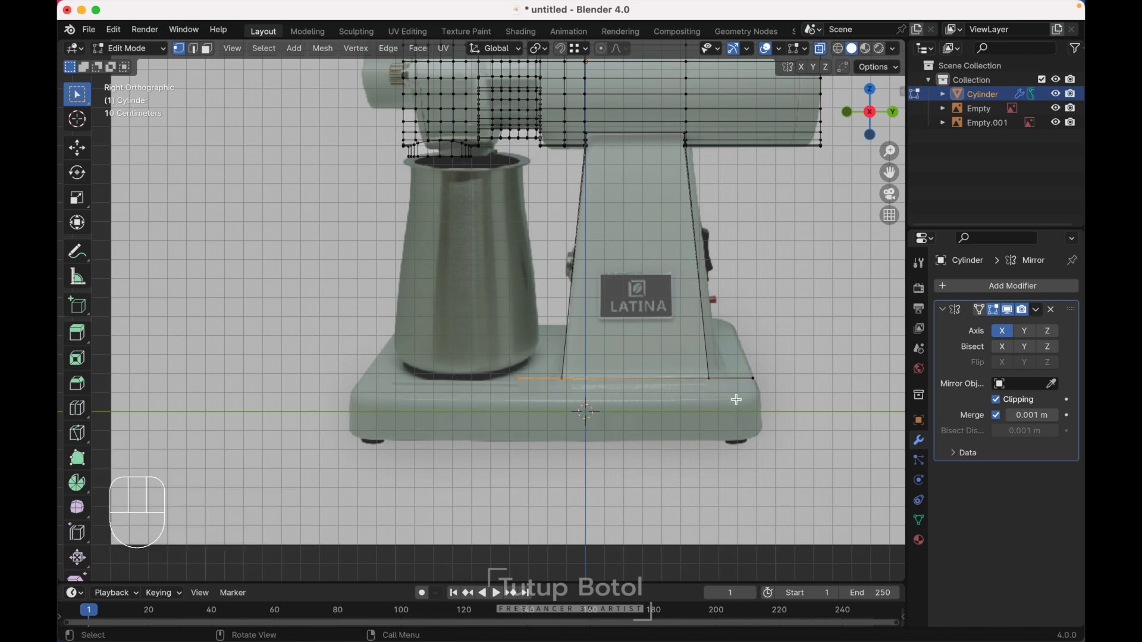
{"action": "key", "text": "g"}
{"action": "key", "text": "y"}
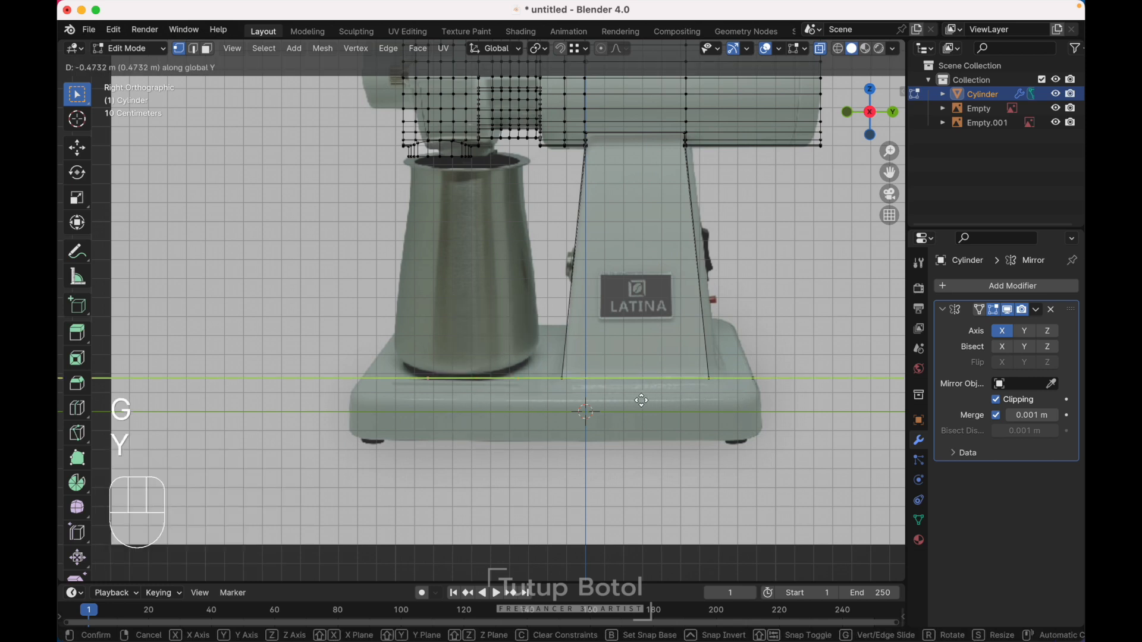
{"action": "left_click", "coordinate": [571, 403]}
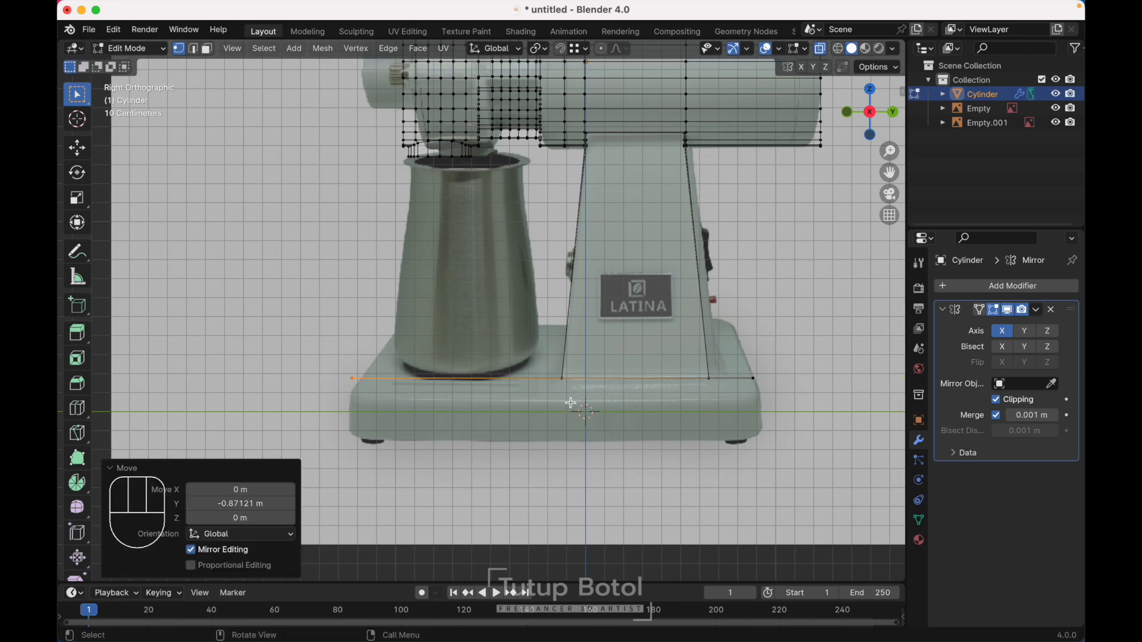
Extrude the flange's outer edge loop straight down along Z to the lower edge of the reference base.
{"action": "scroll", "coordinate": [571, 404], "scroll_direction": "down", "scroll_amount": 1}
{"action": "left_click", "coordinate": [571, 402]}
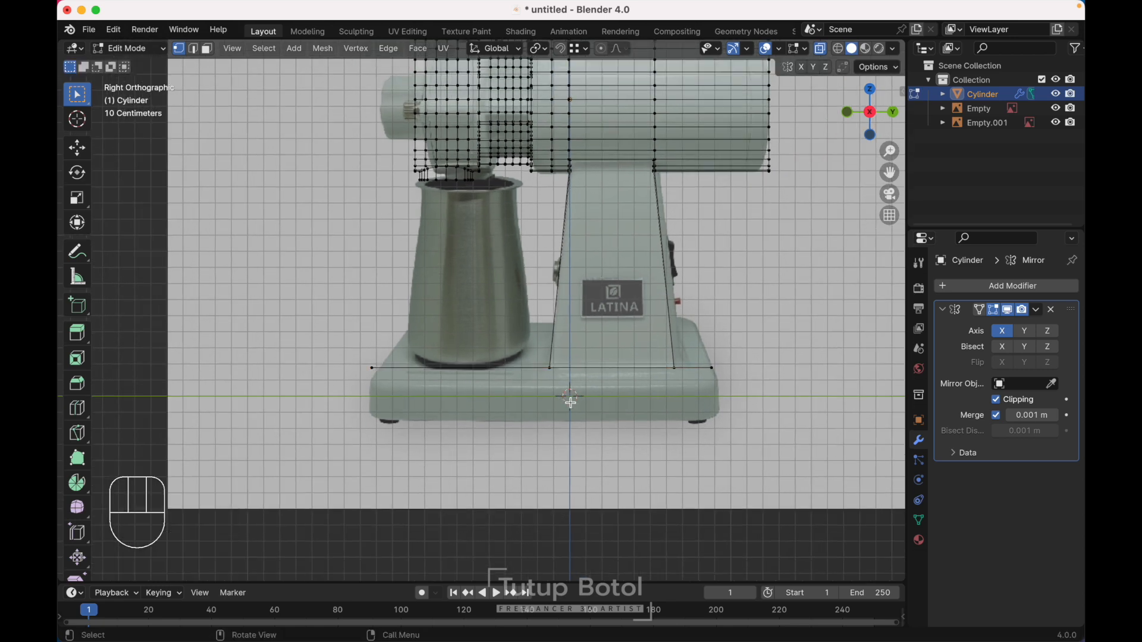
{"action": "middle_click_drag", "start_coordinate": [571, 404], "coordinate": [571, 398]}
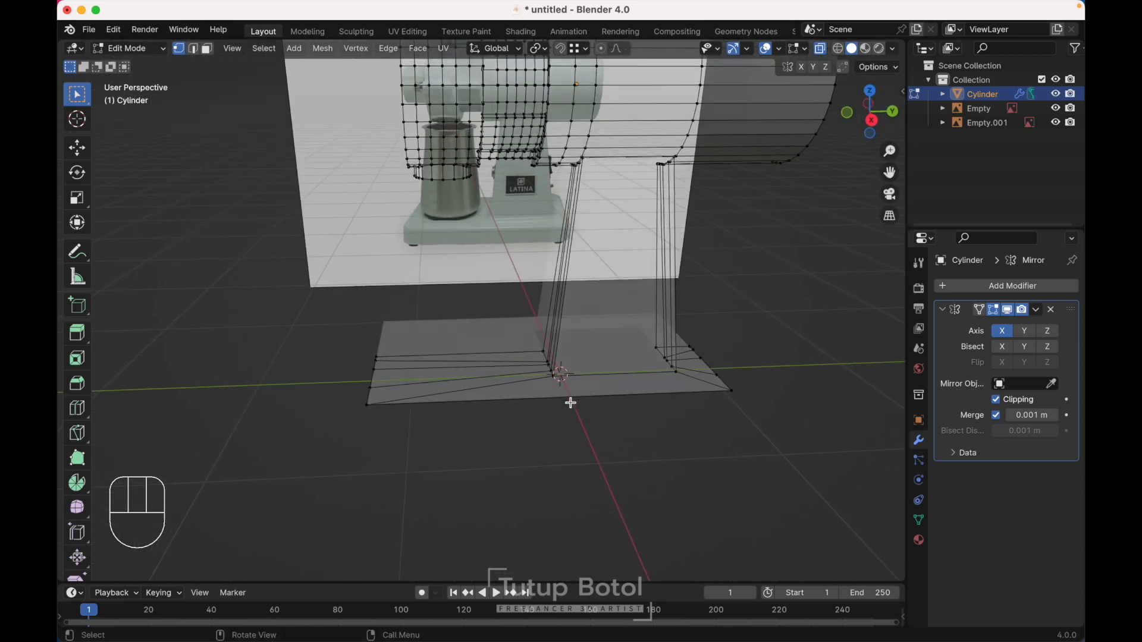
{"action": "left_click", "coordinate": [538, 405], "text": "alt"}
{"action": "key", "text": "grave"}
{"action": "left_click", "coordinate": [649, 407]}
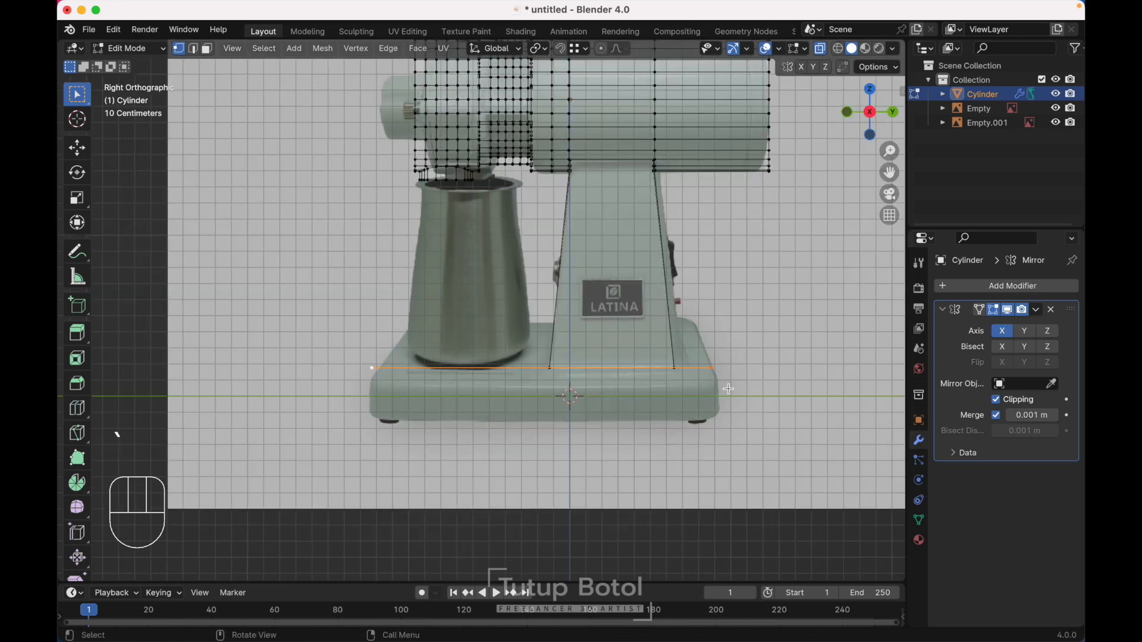
{"action": "key", "text": "e"}
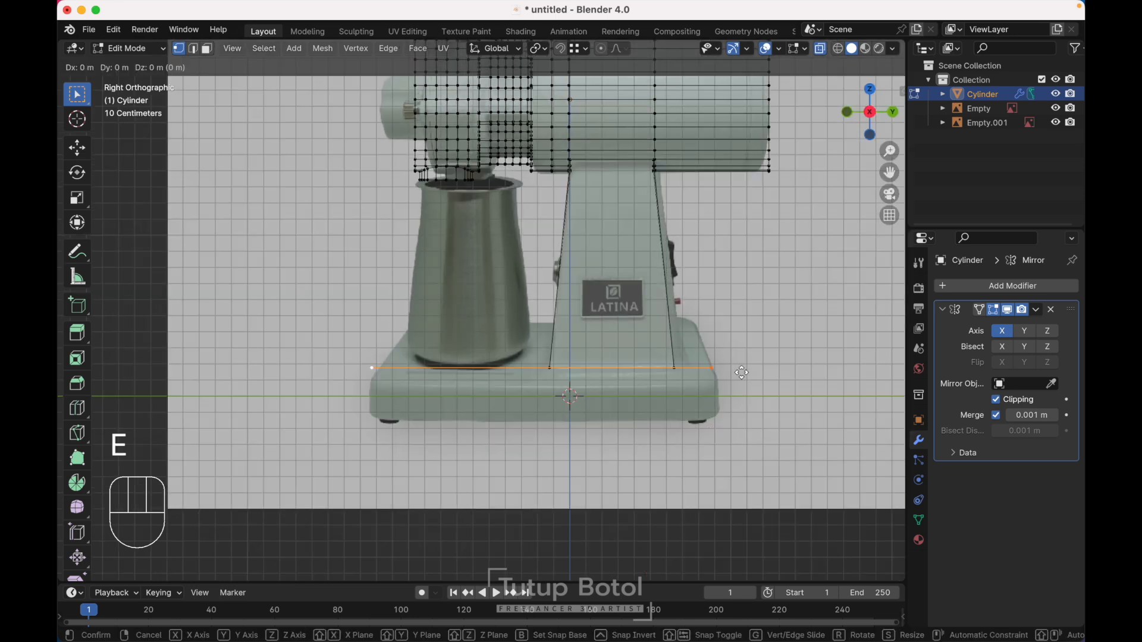
{"action": "key", "text": "z"}
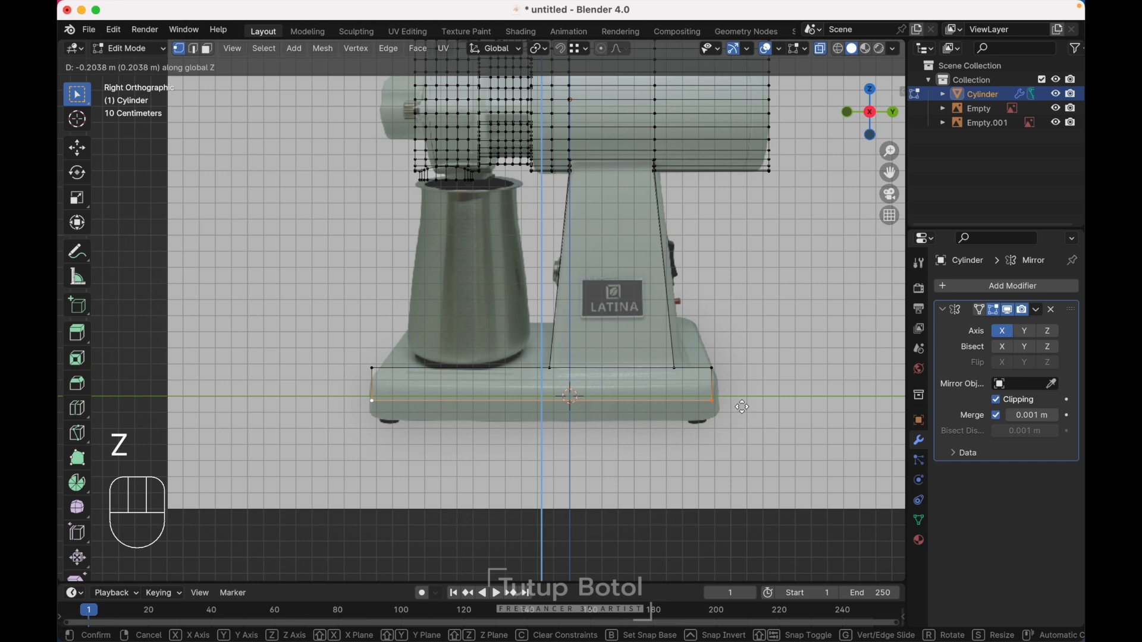
{"action": "left_click", "coordinate": [743, 423]}
{"action": "key", "text": "2"}
{"action": "middle_click_drag", "start_coordinate": [744, 424], "coordinate": [710, 273]}
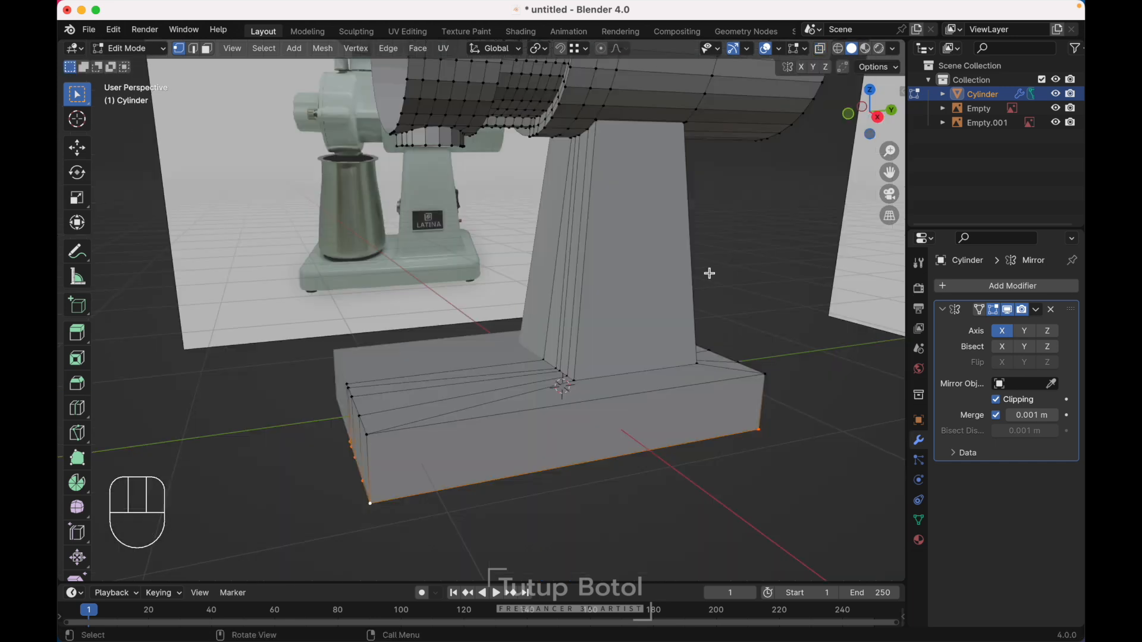
Bevel the edges where the stand meets the base by about 0.051 m to soften the junction.
{"action": "left_click", "coordinate": [542, 360]}
{"action": "left_click", "coordinate": [544, 361]}
{"action": "scroll", "coordinate": [544, 362], "scroll_direction": "right", "scroll_amount": 10}
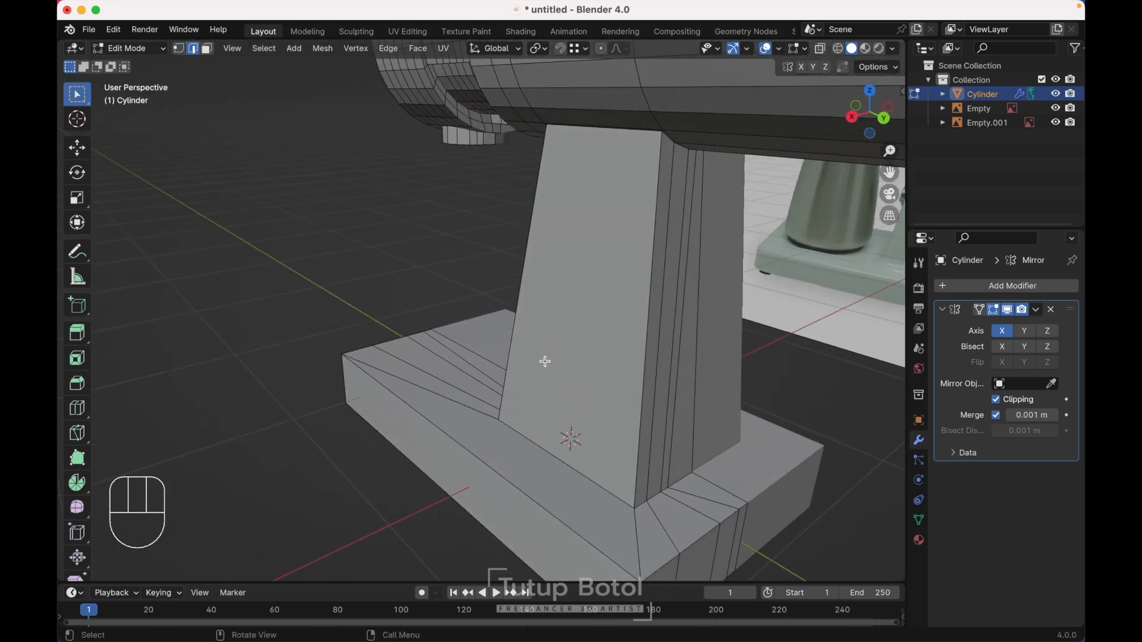
{"action": "left_click", "coordinate": [586, 471], "text": "ctrl"}
{"action": "scroll", "coordinate": [691, 479], "scroll_direction": "right", "scroll_amount": 10}
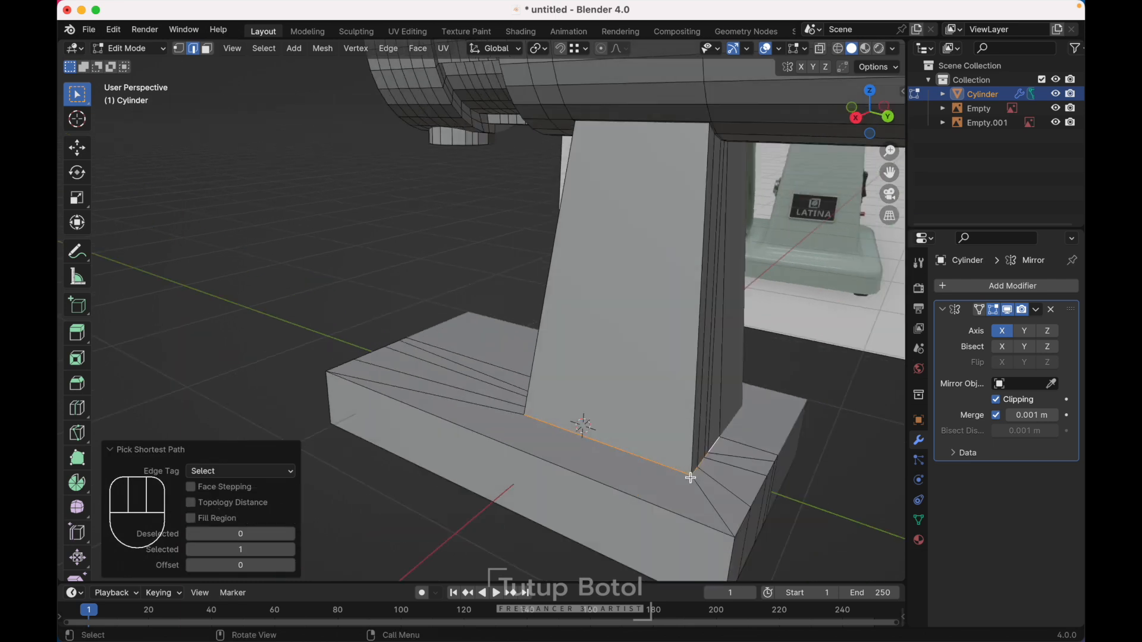
{"action": "key", "text": "ctrl+b"}
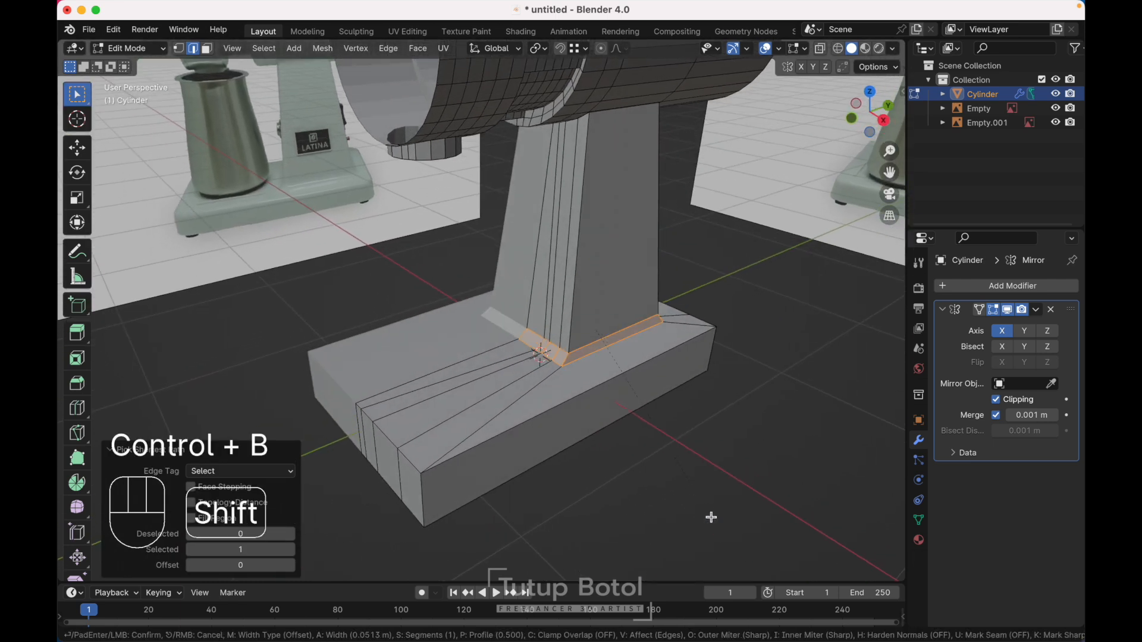
{"action": "left_click", "coordinate": [709, 517]}
{"action": "key", "text": "Tab"}
{"action": "scroll", "coordinate": [676, 381], "scroll_direction": "down", "scroll_amount": 10}
{"action": "scroll", "coordinate": [676, 382], "scroll_direction": "up", "scroll_amount": 5}
{"action": "scroll", "coordinate": [675, 382], "scroll_direction": "up", "scroll_amount": 5, "text": "shift"}
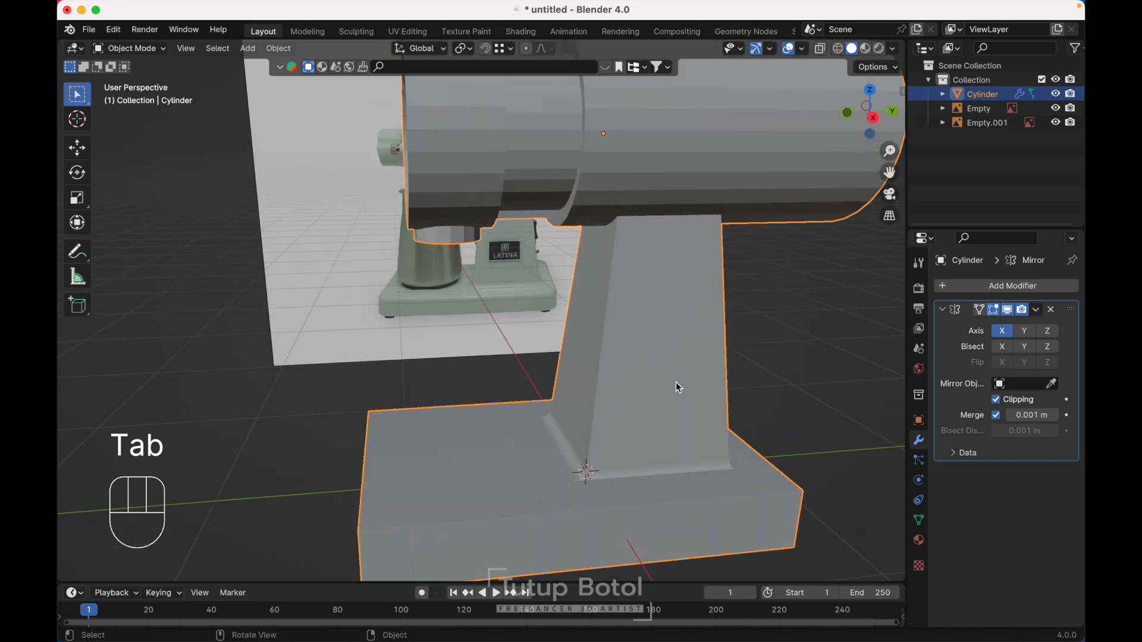
{"action": "scroll", "coordinate": [675, 382], "scroll_direction": "up", "scroll_amount": 10, "text": "shift"}
Bevel the edge loops bounding both sides of the recessed collar beneath the hopper neck by about 0.009 m with 4 segments.
{"action": "key", "text": "Tab"}
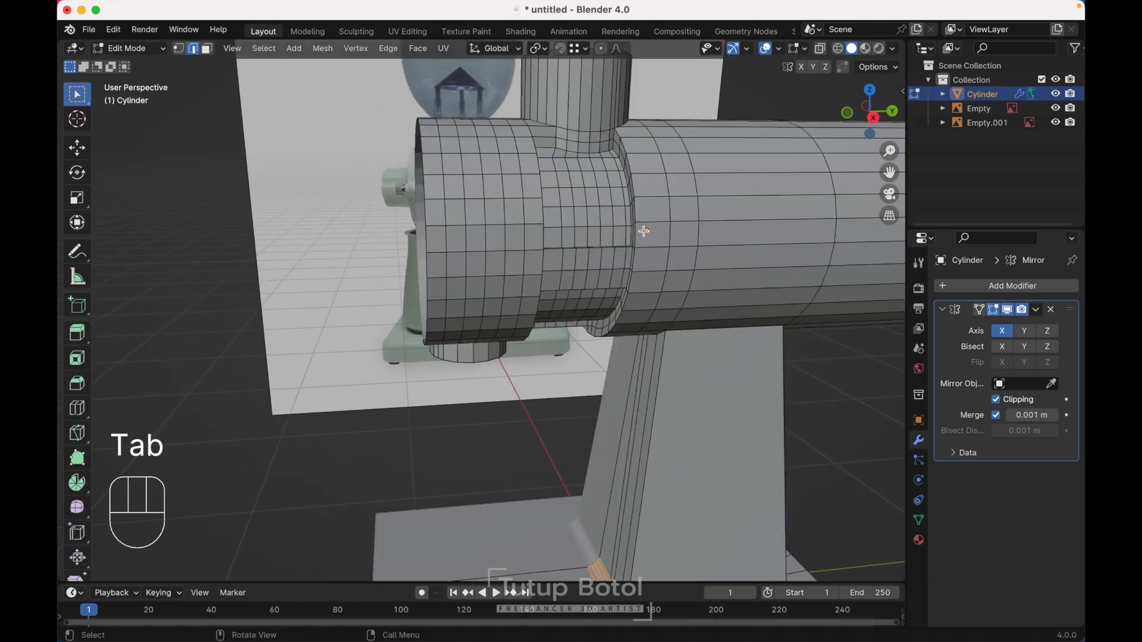
{"action": "scroll", "coordinate": [643, 232], "scroll_direction": "up", "scroll_amount": 10}
{"action": "left_click", "coordinate": [615, 183], "text": "alt"}
{"action": "scroll", "coordinate": [615, 183], "scroll_direction": "left", "scroll_amount": 6}
{"action": "scroll", "coordinate": [615, 183], "scroll_direction": "right", "scroll_amount": 4}
{"action": "left_click", "coordinate": [523, 187], "text": "alt+shift"}
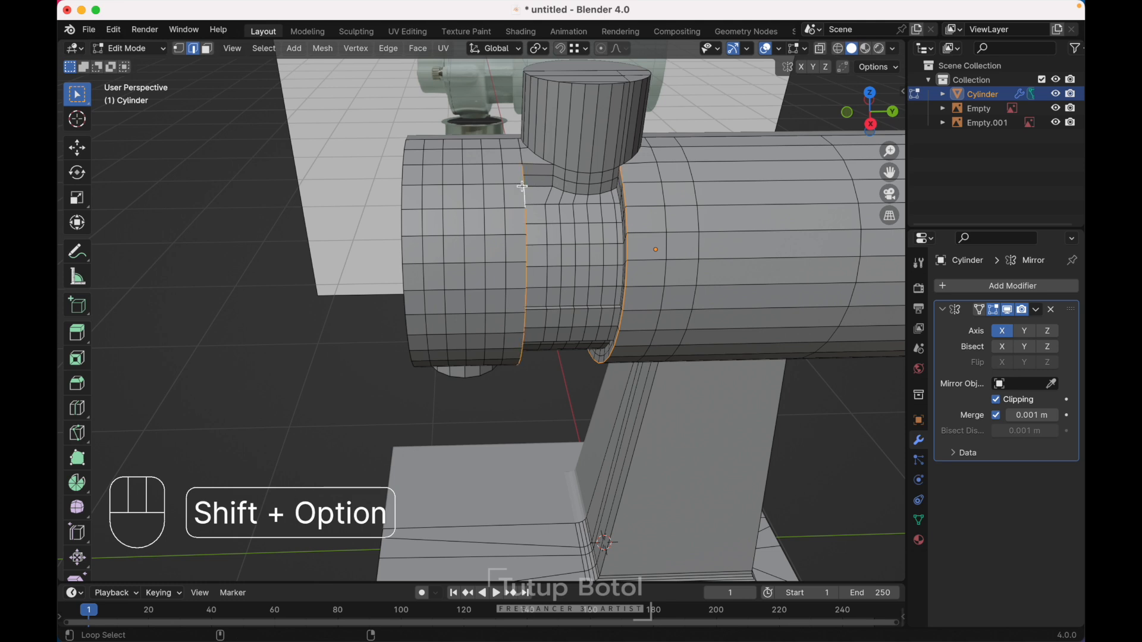
{"action": "scroll", "coordinate": [538, 238], "scroll_direction": "down", "scroll_amount": 3}
{"action": "scroll", "coordinate": [523, 264], "scroll_direction": "down", "scroll_amount": 8}
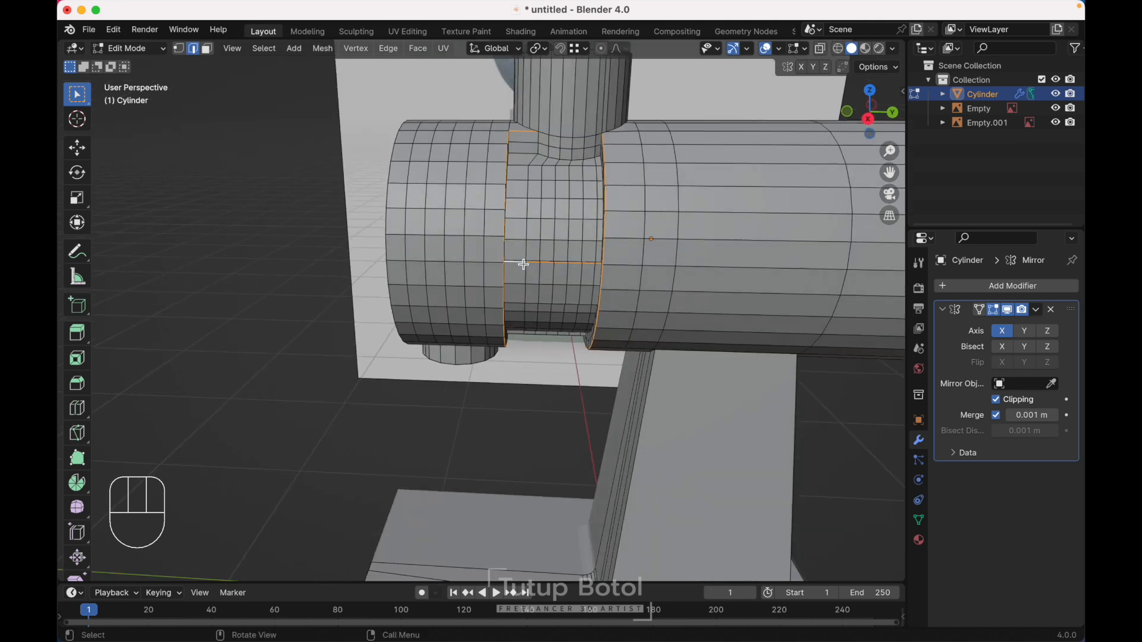
{"action": "left_click", "coordinate": [476, 211], "text": "alt+shift"}
{"action": "scroll", "coordinate": [532, 252], "scroll_direction": "down", "scroll_amount": 15}
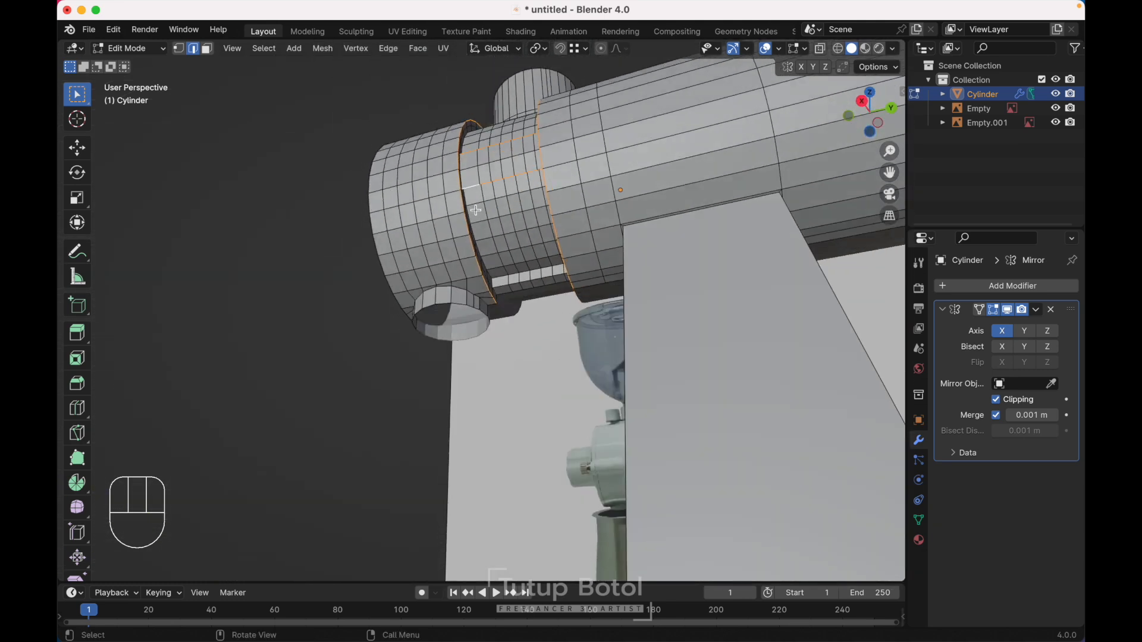
{"action": "scroll", "coordinate": [532, 251], "scroll_direction": "up", "scroll_amount": 10}
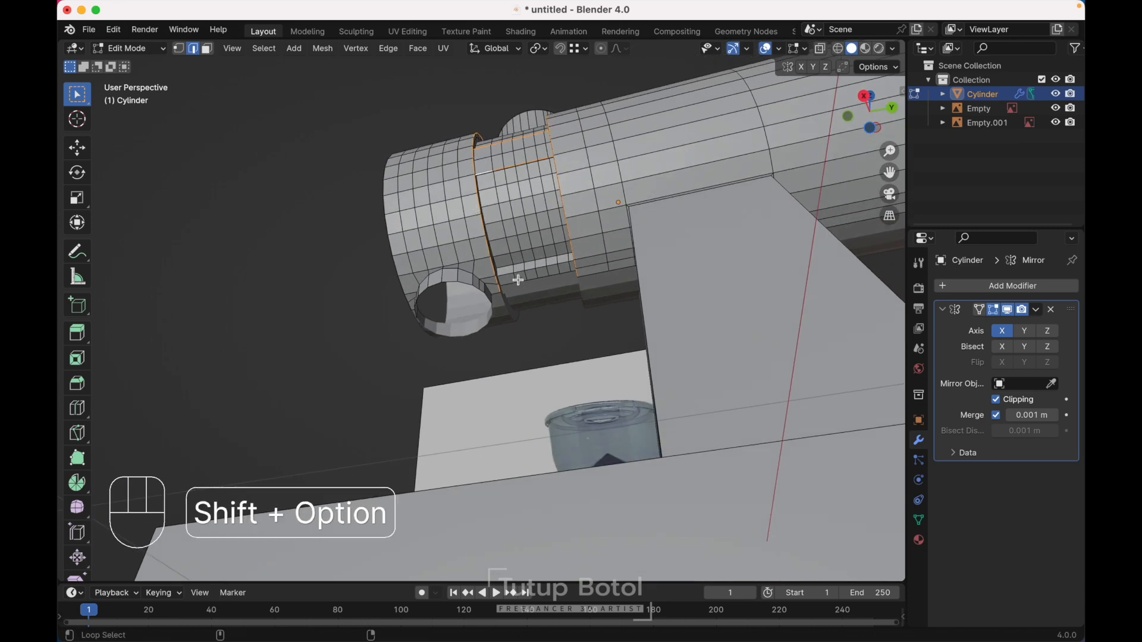
{"action": "scroll", "coordinate": [506, 273], "scroll_direction": "up", "scroll_amount": 15}
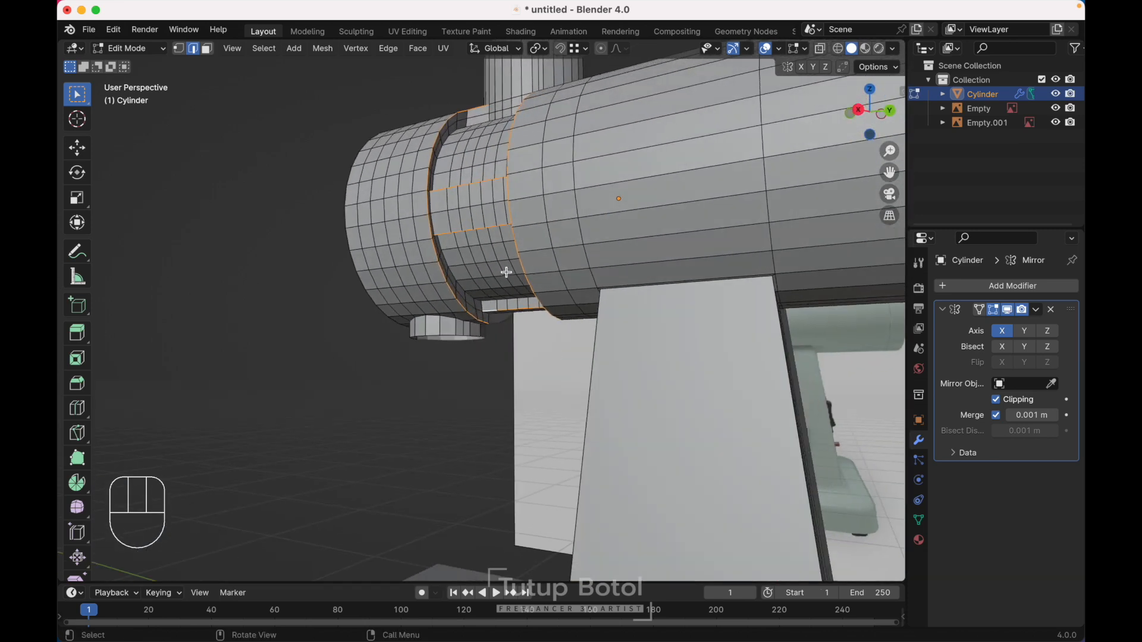
{"action": "key", "text": "ctrl+b"}
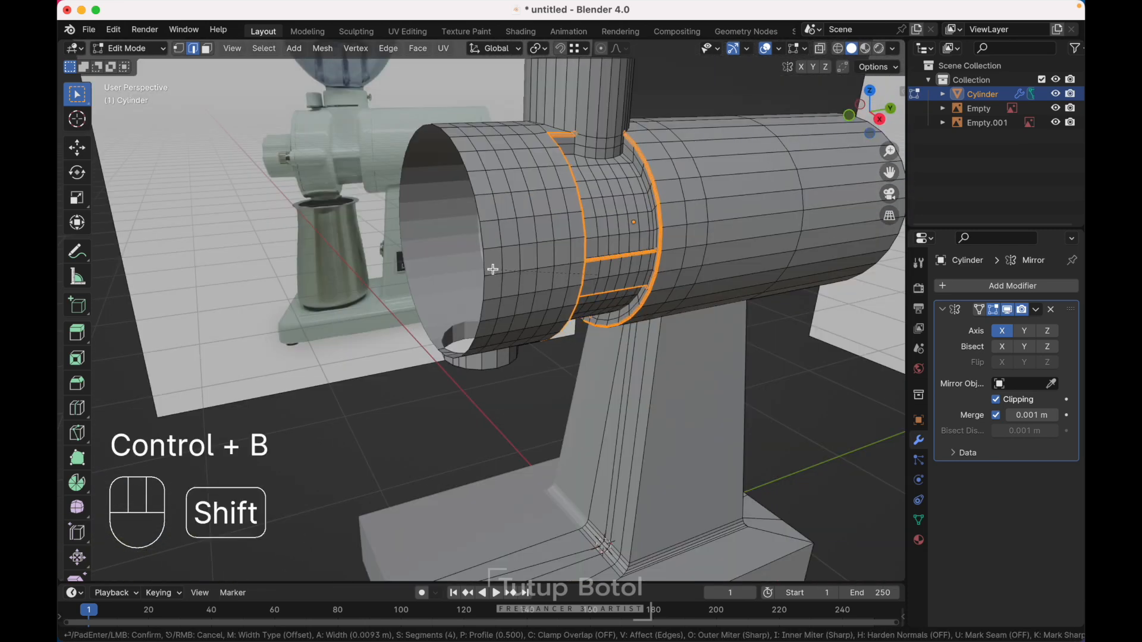
Apply the Mirror modifier to the grinder body in Object Mode and return to editing its mesh.
{"action": "key", "text": "Tab"}
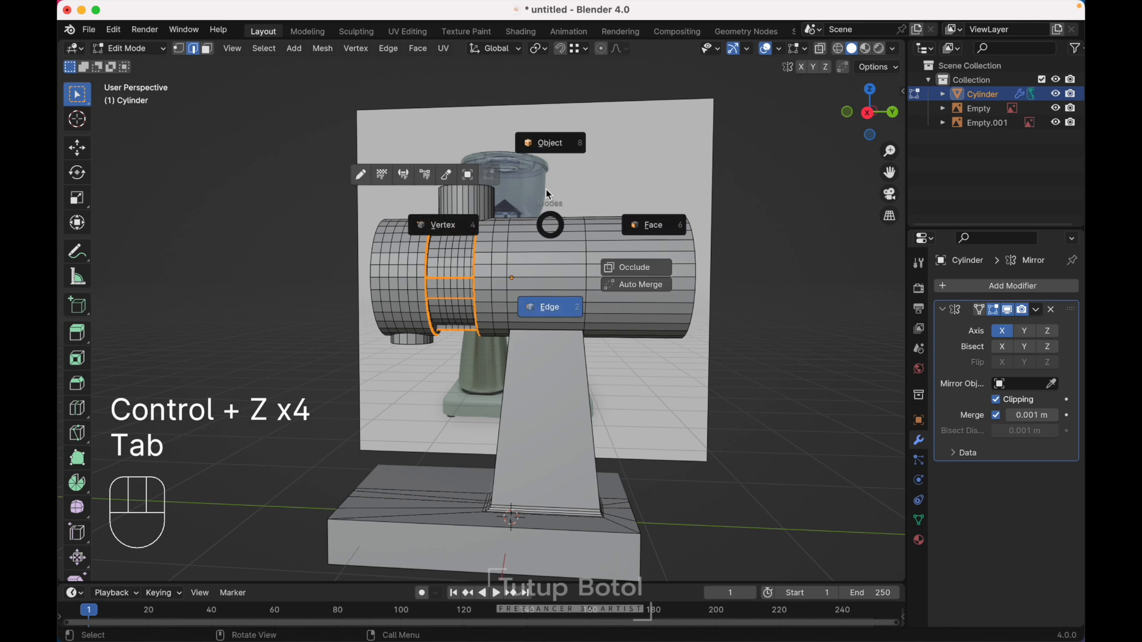
{"action": "left_click", "coordinate": [459, 225]}
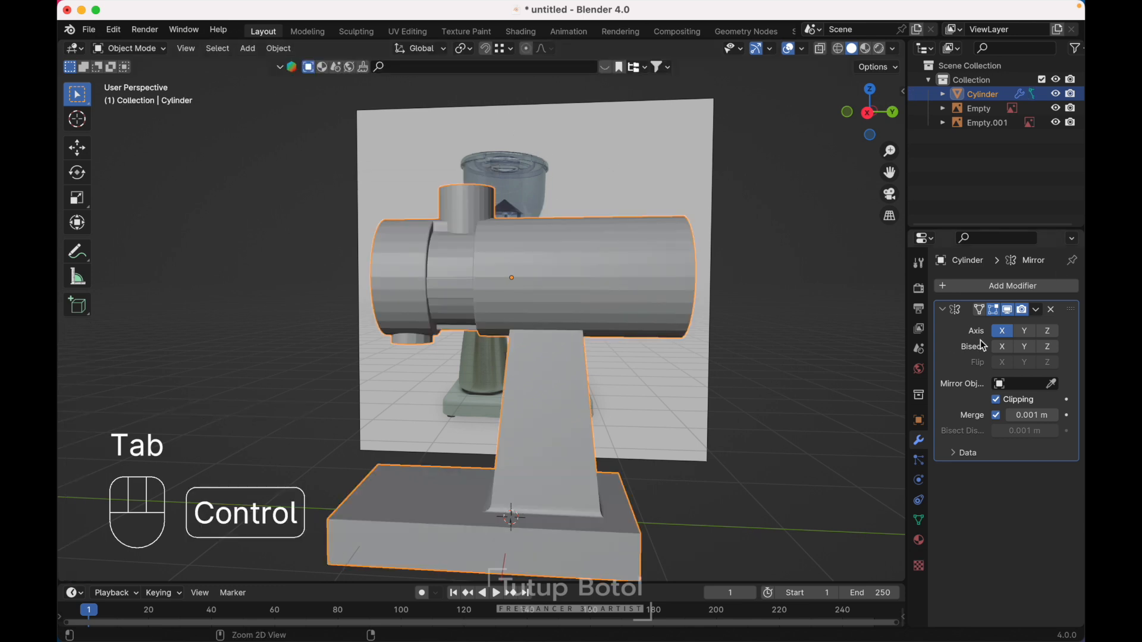
{"action": "key", "text": "ctrl+a"}
{"action": "key", "text": "Tab"}
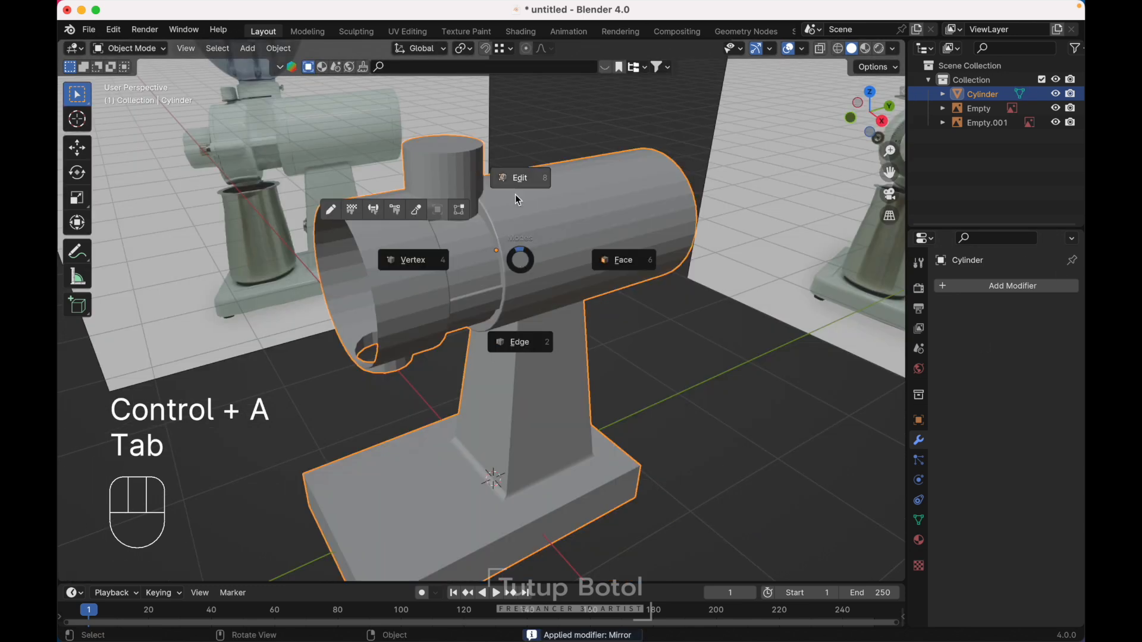
{"action": "left_click", "coordinate": [515, 192]}
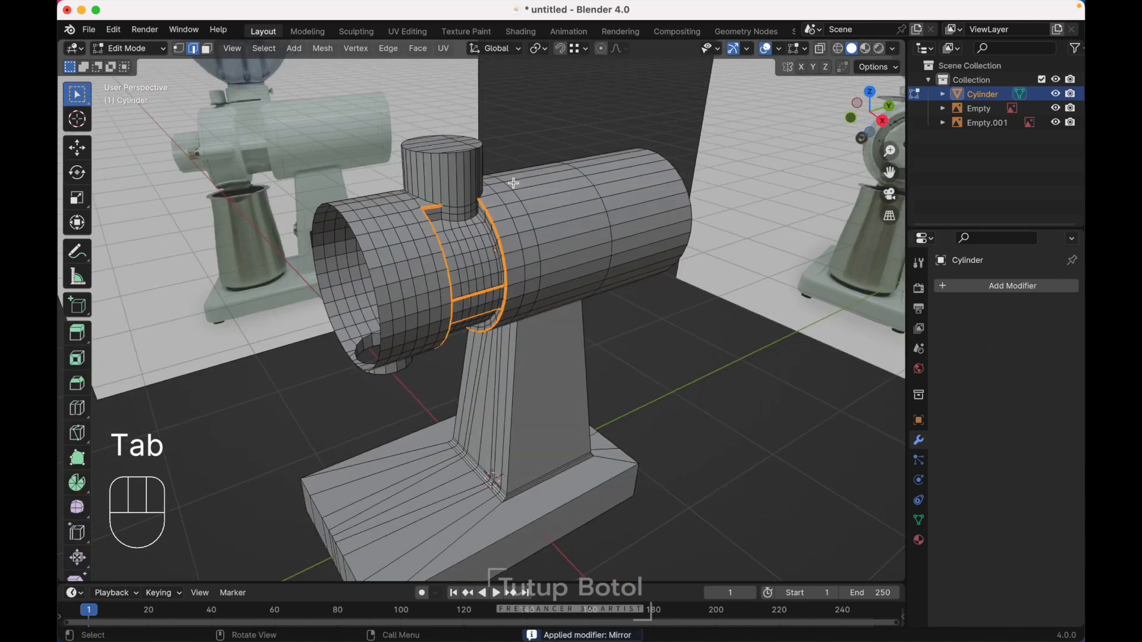
Fill the barrel's open rear end with a face and round its rim with a multi-segment bevel of about 0.1 m.
{"action": "middle_click_drag", "start_coordinate": [515, 183], "coordinate": [637, 196]}
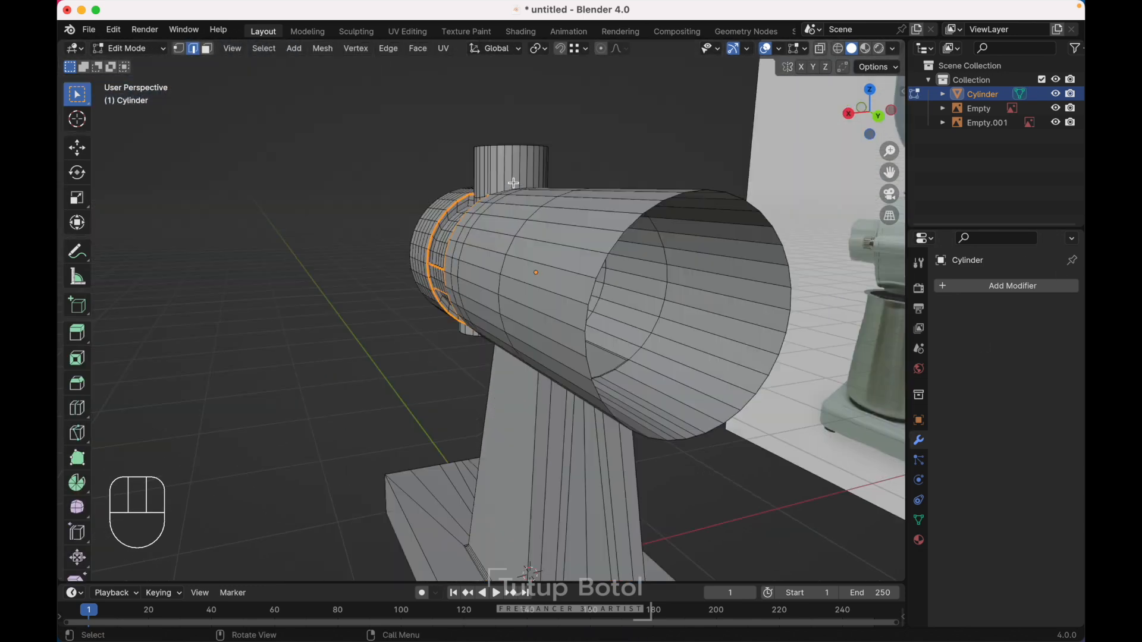
{"action": "left_click", "coordinate": [629, 226], "text": "alt"}
{"action": "middle_click_drag", "start_coordinate": [628, 227], "coordinate": [772, 344]}
{"action": "key", "text": "f"}
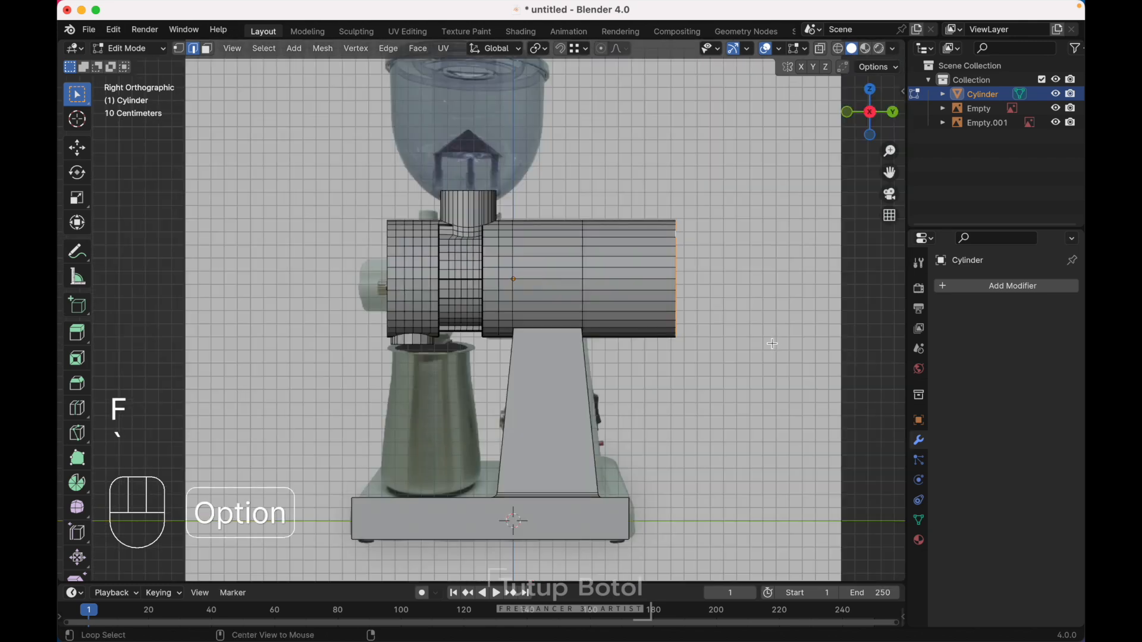
{"action": "key", "text": "alt+z"}
{"action": "key", "text": "ctrl+b"}
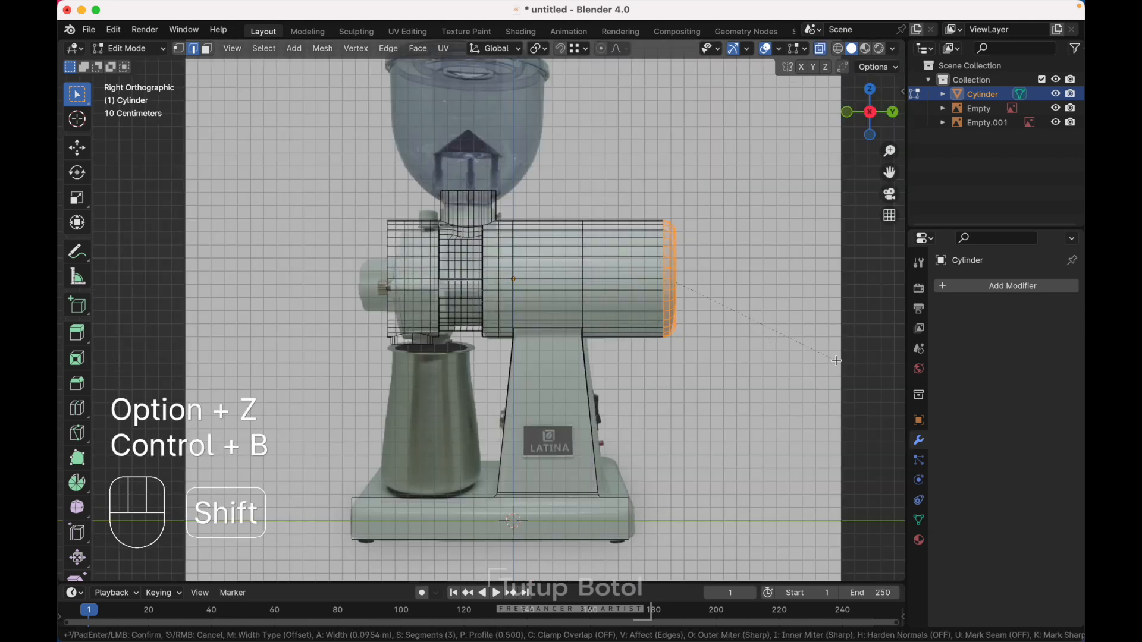
{"action": "key", "text": "ctrl+z"}
{"action": "key", "text": "ctrl+z"}
{"action": "key", "text": "ctrl+z"}
Bevel the barrel's edge loop just behind the collar to 0.00311 m and extrude the resulting faces -0.0124 m along their normals as a groove.
{"action": "scroll", "coordinate": [634, 98], "scroll_direction": "up", "scroll_amount": 4}
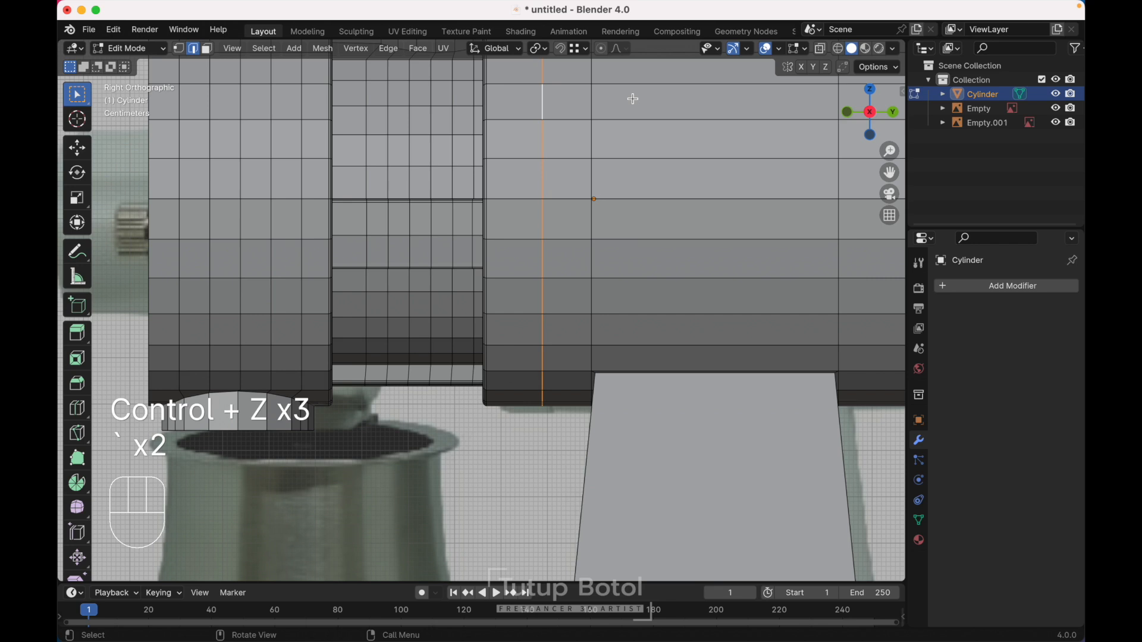
{"action": "key", "text": "ctrl+b"}
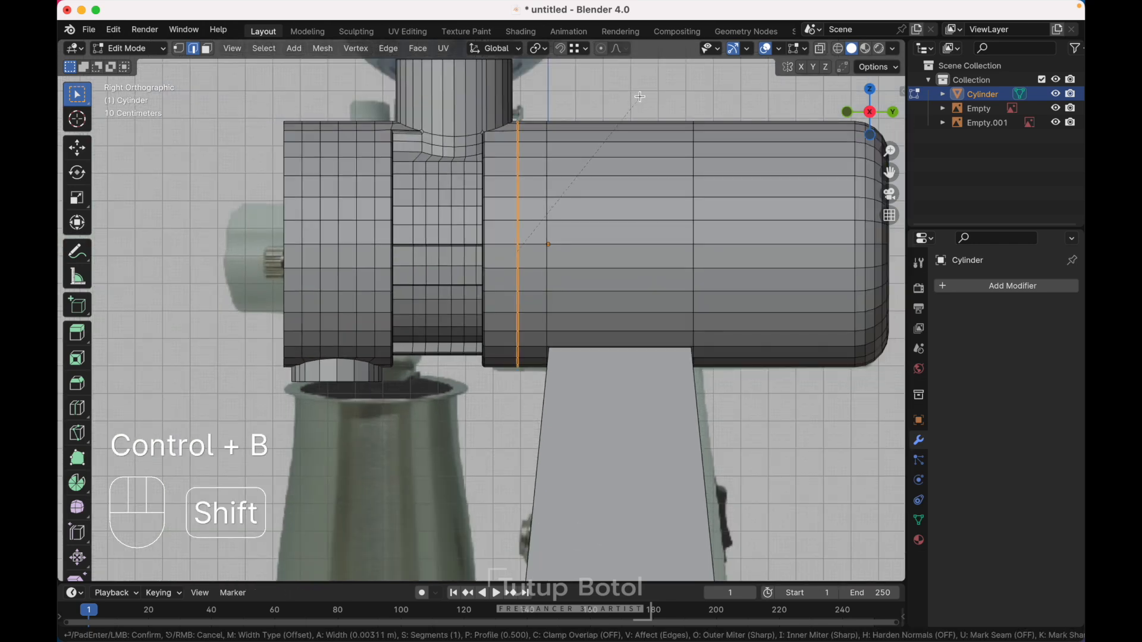
{"action": "left_click", "coordinate": [640, 96]}
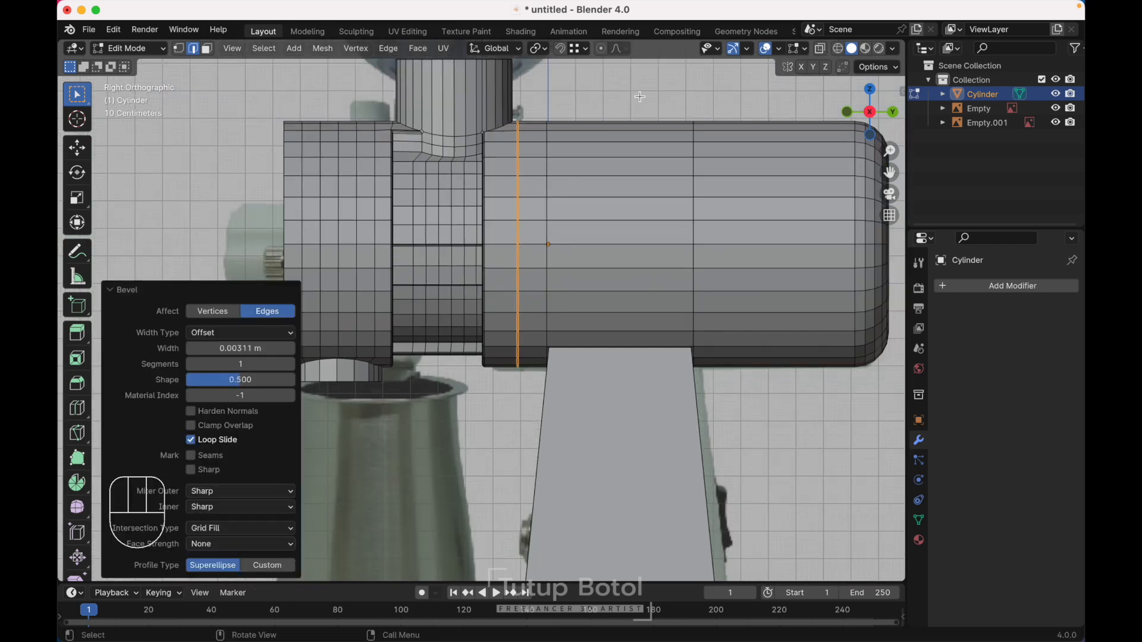
{"action": "key", "text": "alt+e"}
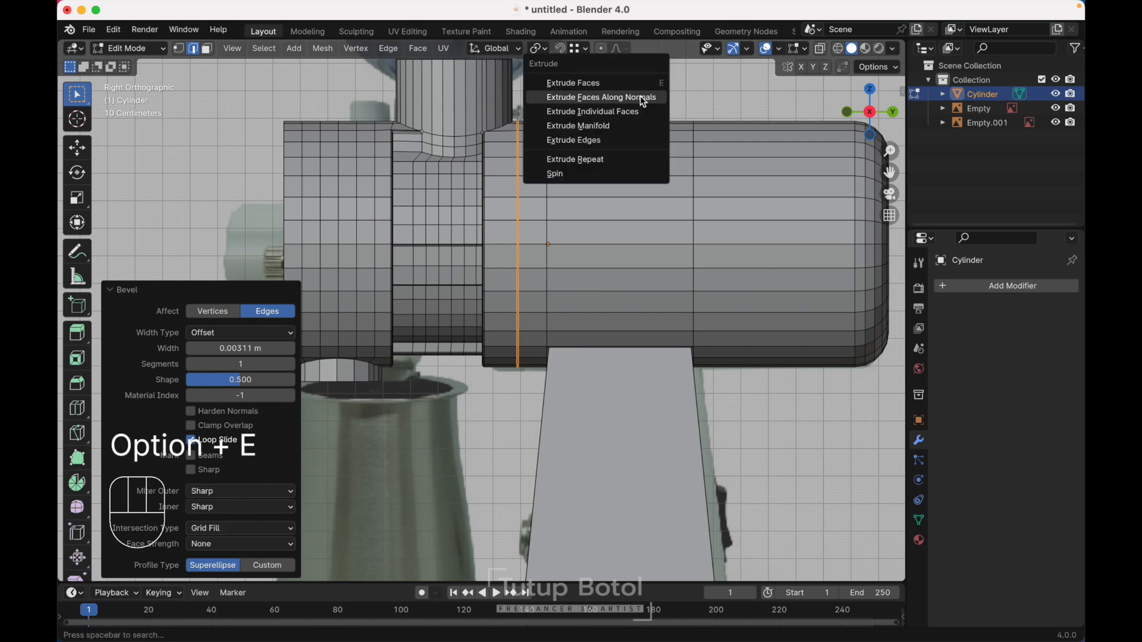
{"action": "left_click", "coordinate": [642, 98]}
{"action": "key", "text": "shift"}
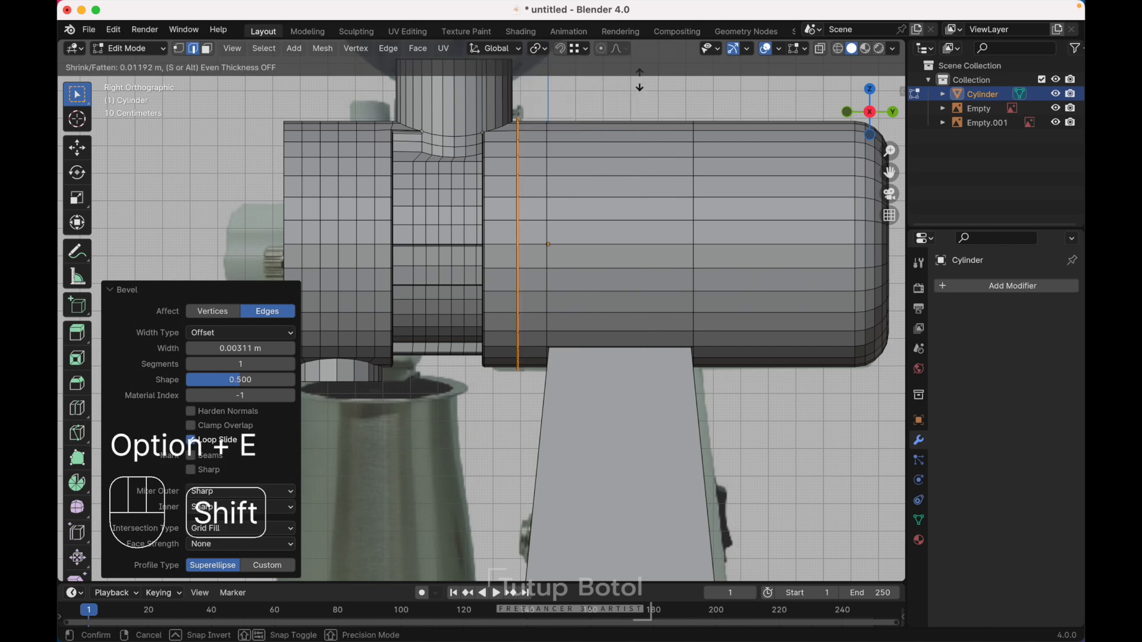
{"action": "left_click", "coordinate": [630, 113]}
Add one edge loop to the barrel just before its rounded rear end, with a slide factor of 0.863.
{"action": "scroll", "coordinate": [629, 113], "scroll_direction": "right", "scroll_amount": 3, "text": "shift"}
{"action": "key", "text": "alt+z"}
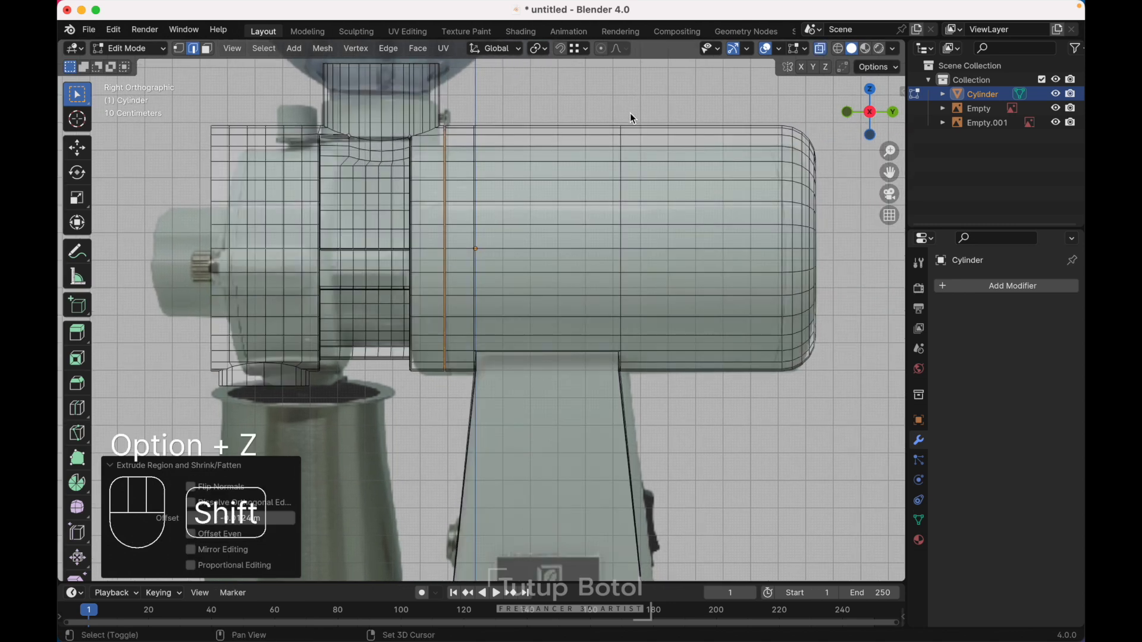
{"action": "scroll", "coordinate": [630, 113], "scroll_direction": "right", "scroll_amount": 3, "text": "shift"}
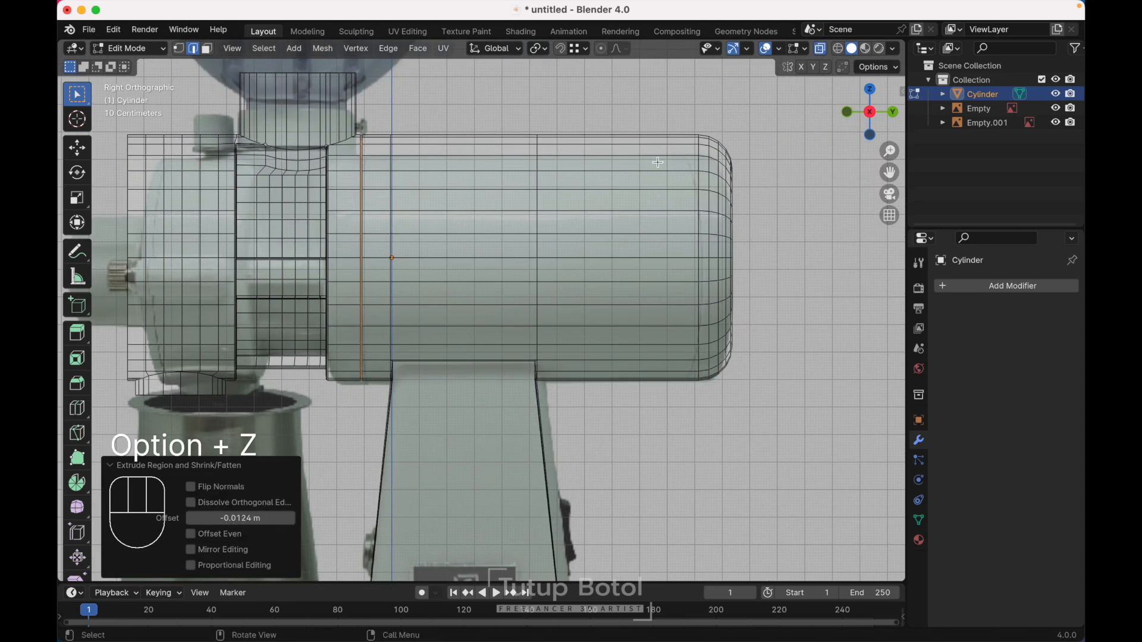
{"action": "key", "text": "ctrl+r"}
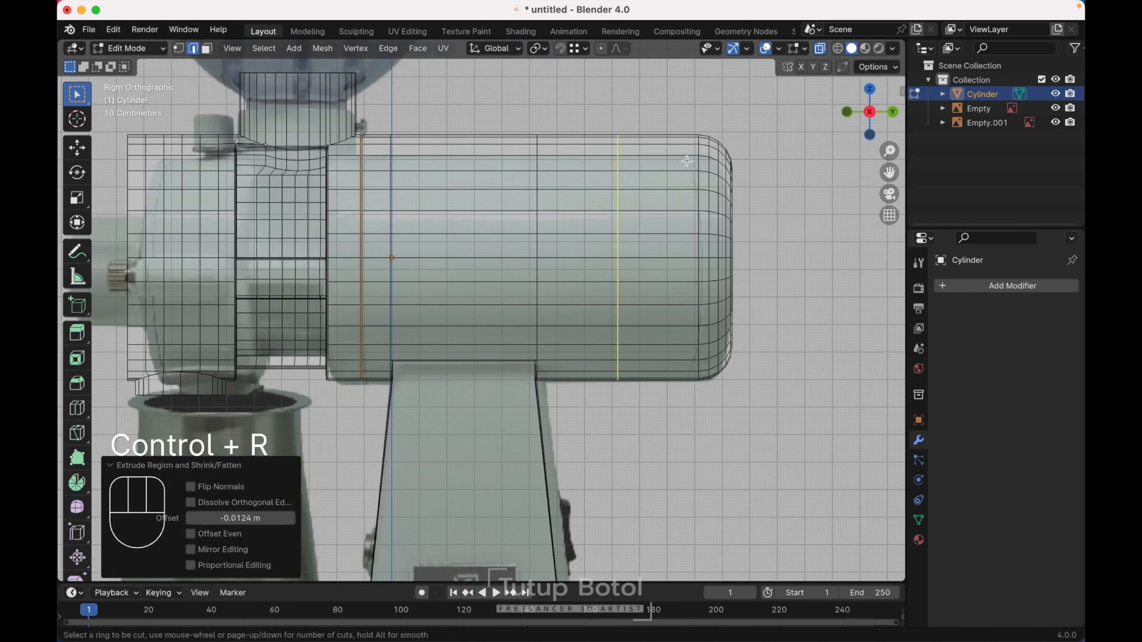
{"action": "left_click", "coordinate": [697, 159]}
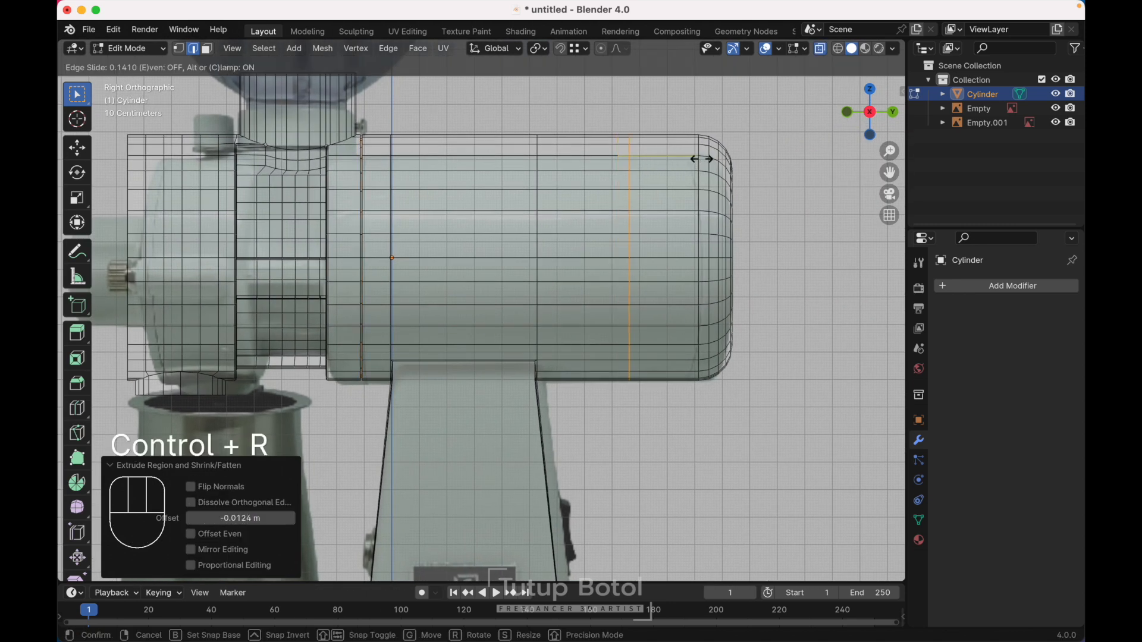
{"action": "left_click", "coordinate": [757, 158]}
Bevel the rear edge loop by 0.00347 m with one segment and extrude its faces about 0.016 m inward along their normals.
{"action": "key", "text": "ctrl+b"}
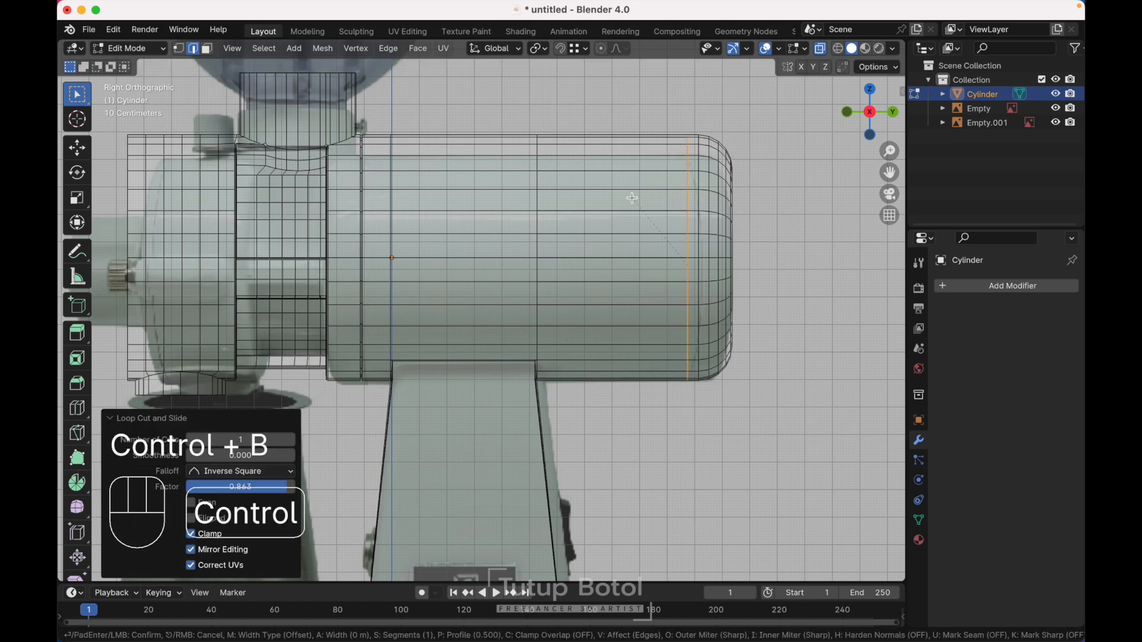
{"action": "left_click", "coordinate": [628, 198]}
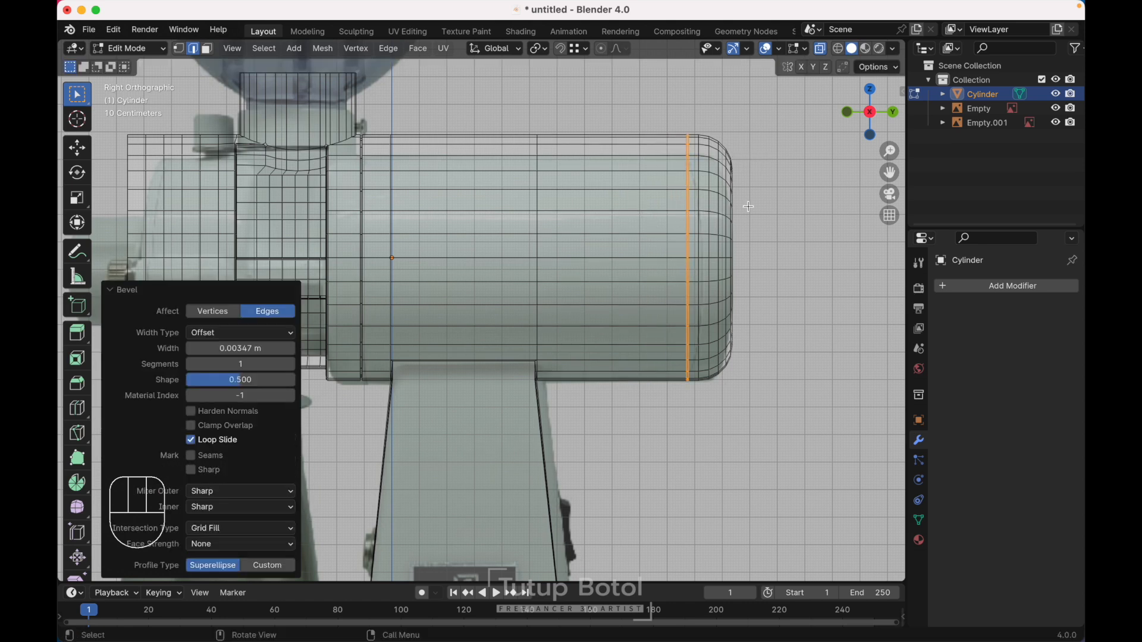
{"action": "key", "text": "alt+e"}
{"action": "left_click", "coordinate": [743, 205]}
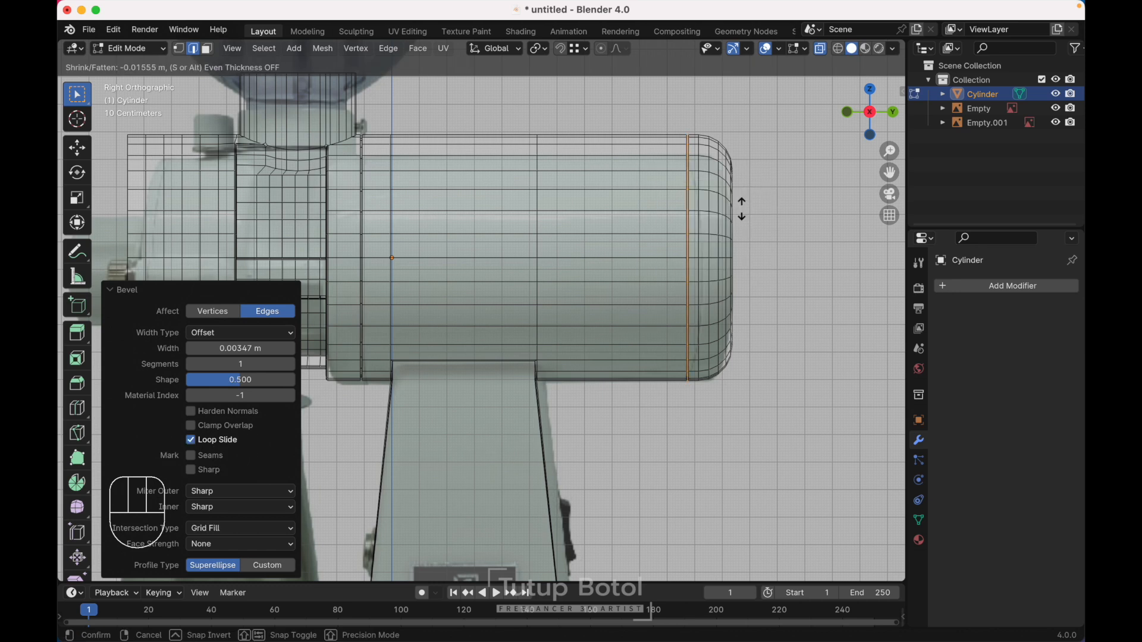
{"action": "left_click", "coordinate": [742, 209]}
{"action": "scroll", "coordinate": [741, 209], "scroll_direction": "down", "scroll_amount": 2}
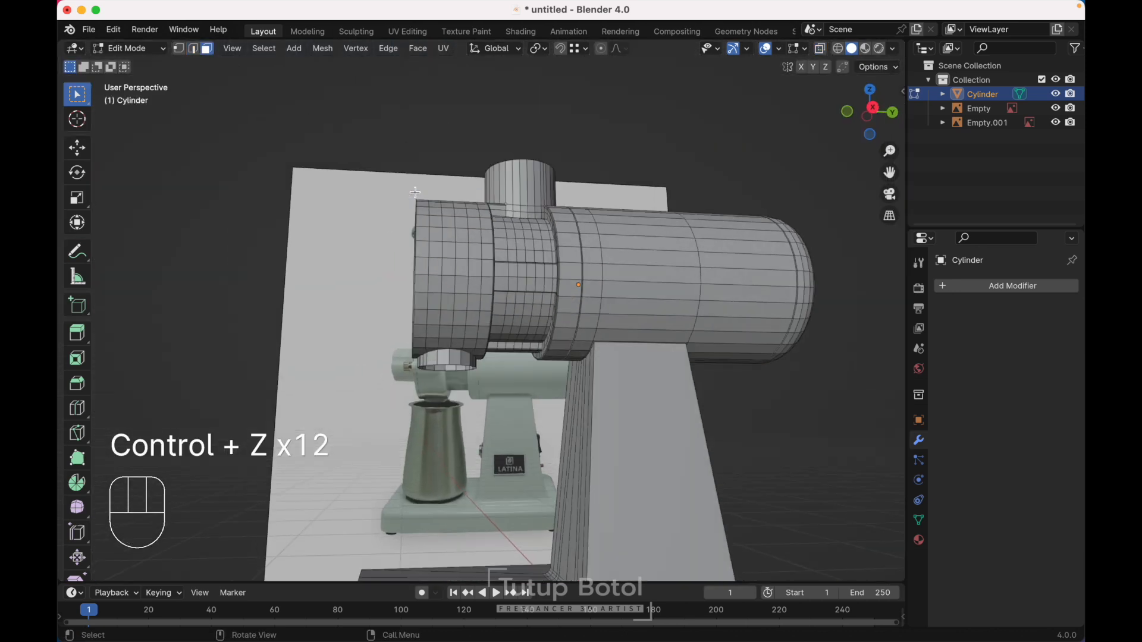
Extrude the open front rim of the grinder housing about -0.054 m along Y.
{"action": "left_click_drag", "start_coordinate": [415, 193], "coordinate": [416, 217], "text": "alt"}
{"action": "key", "text": "2"}
{"action": "left_click", "coordinate": [415, 216], "text": "alt"}
{"action": "middle_click_drag", "start_coordinate": [415, 217], "coordinate": [493, 206], "text": "alt"}
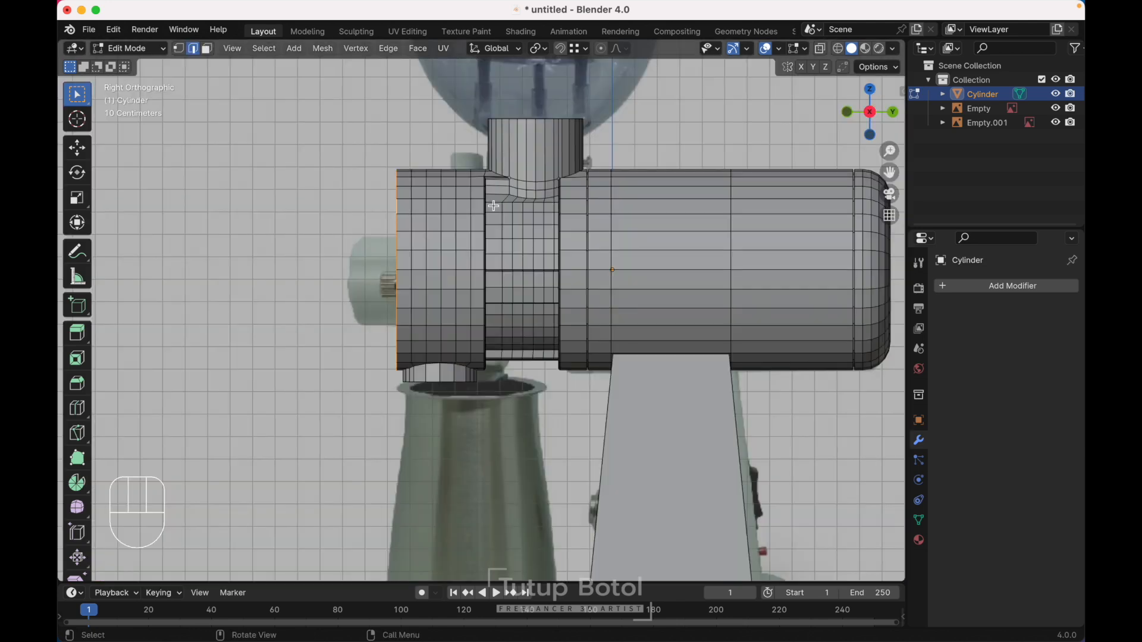
{"action": "key", "text": "e"}
{"action": "key", "text": "y"}
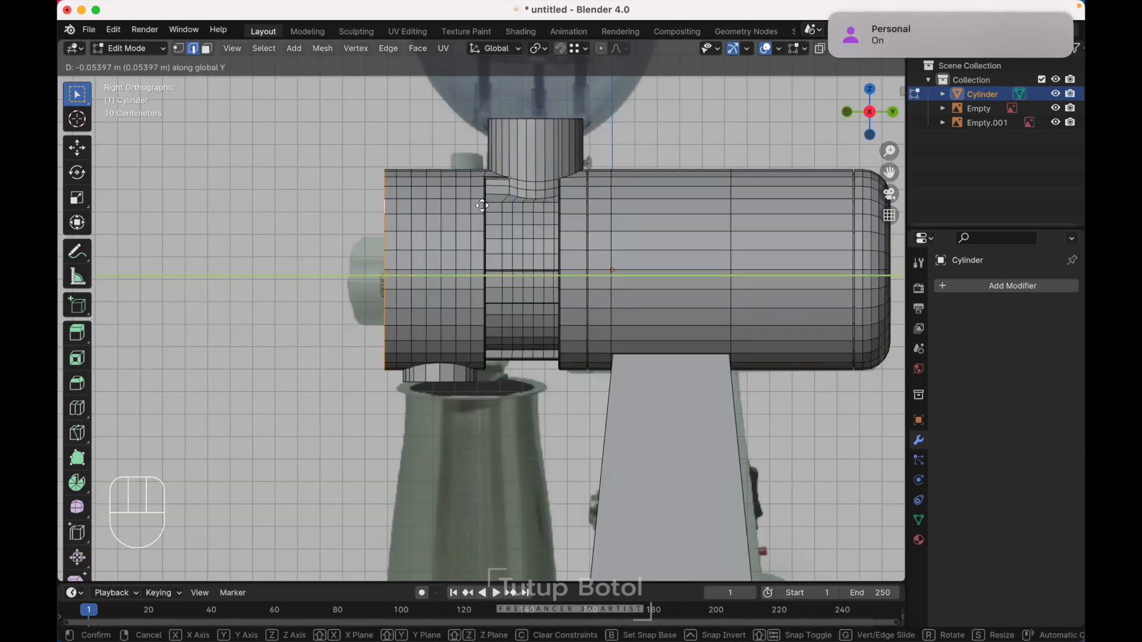
{"action": "left_click", "coordinate": [481, 206]}
Extrude the two-row strip of faces at mid-height on the front housing's +X side 0.0889 m along their normals.
{"action": "key", "text": "3"}
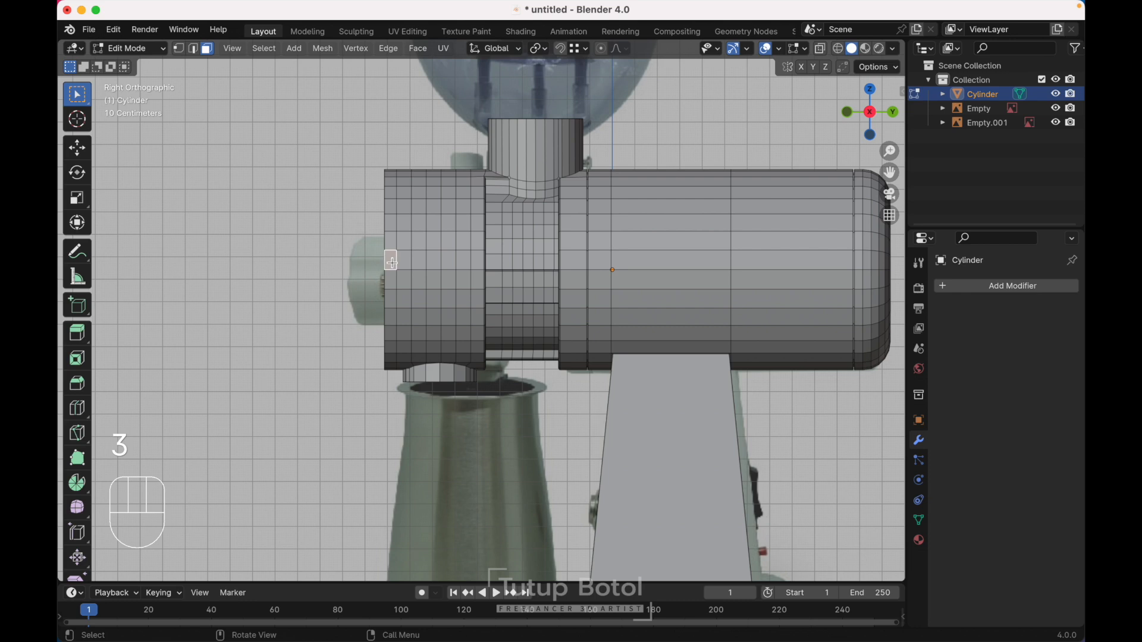
{"action": "left_click", "coordinate": [458, 259], "text": "ctrl"}
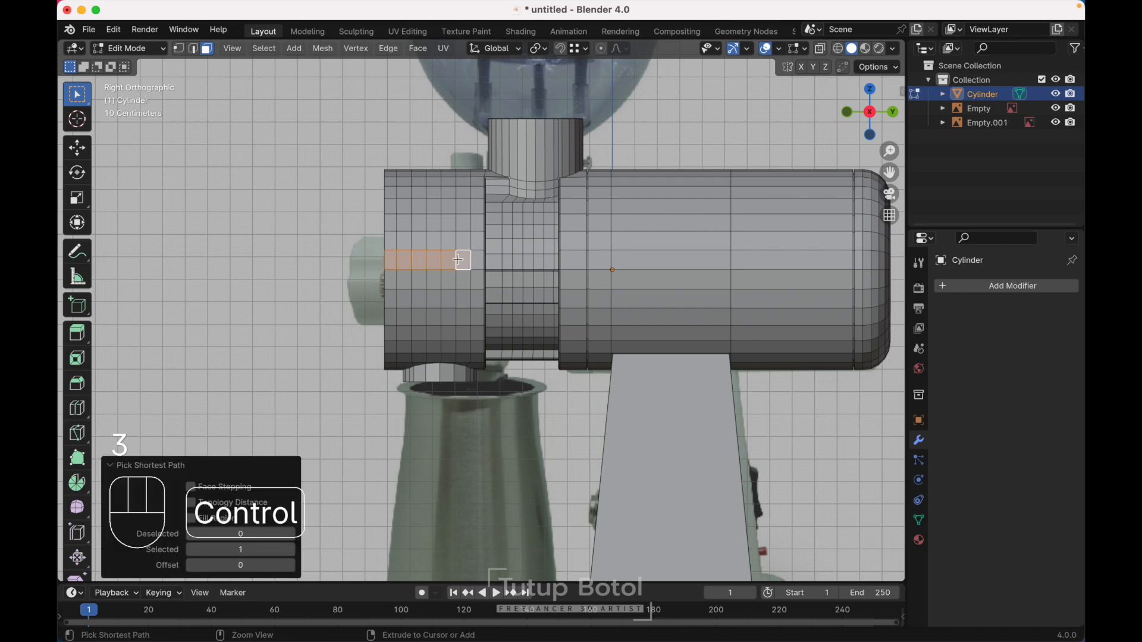
{"action": "key", "text": "grave"}
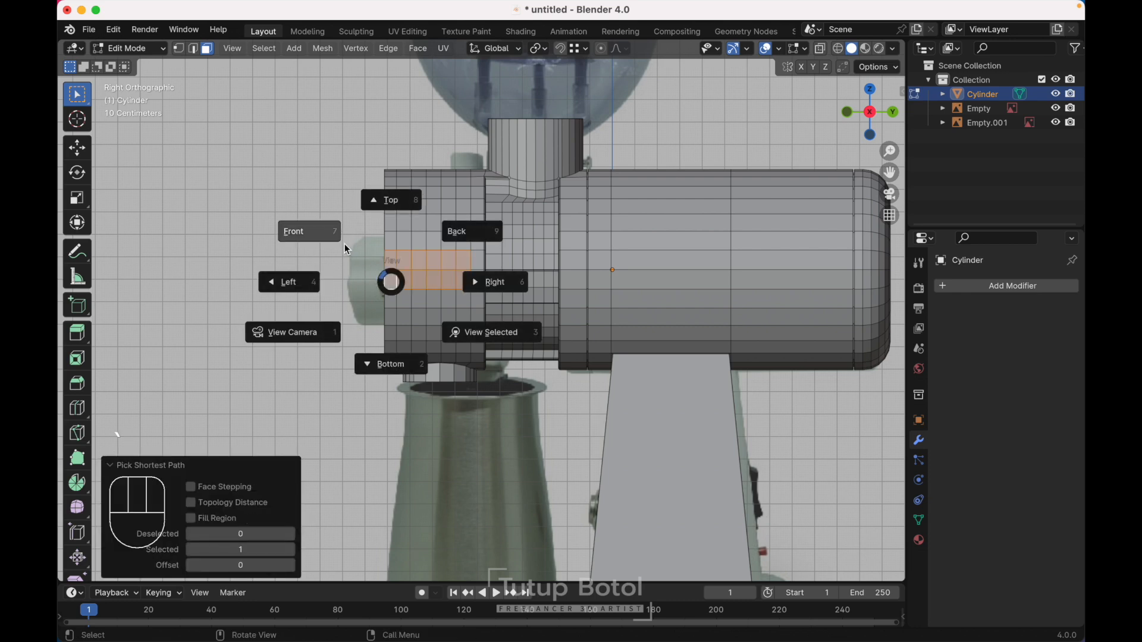
{"action": "left_click", "coordinate": [346, 244]}
{"action": "key", "text": "alt+e"}
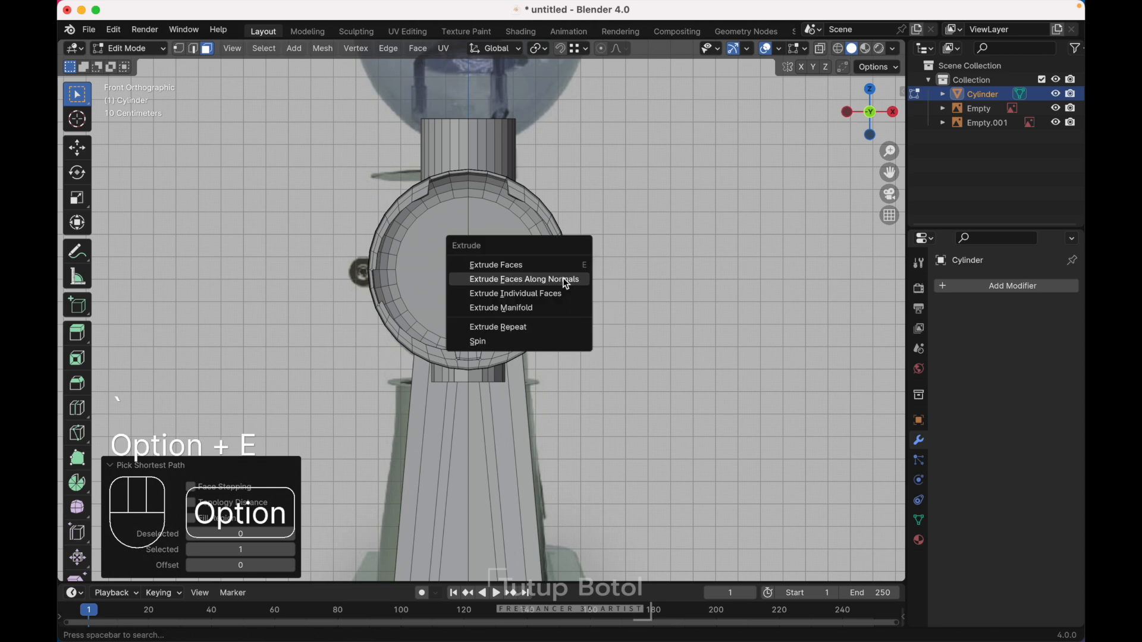
{"action": "left_click", "coordinate": [563, 276]}
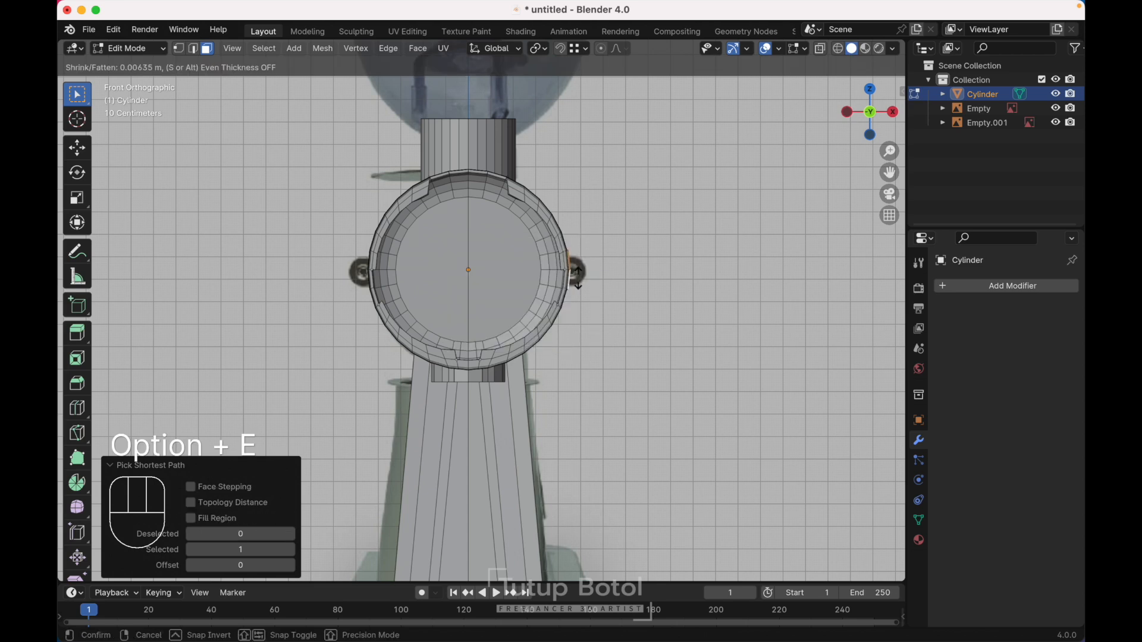
{"action": "left_click", "coordinate": [610, 265]}
Scale the side lug's outer faces to about 0.86 along Z.
{"action": "key", "text": "s"}
{"action": "key", "text": "z"}
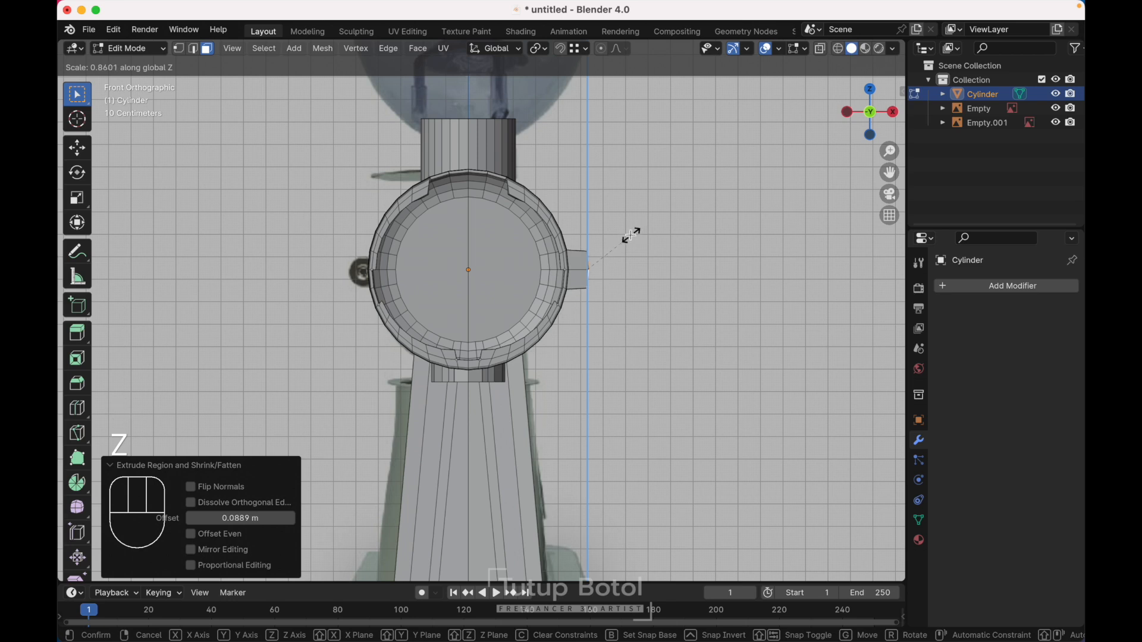
{"action": "left_click", "coordinate": [630, 235]}
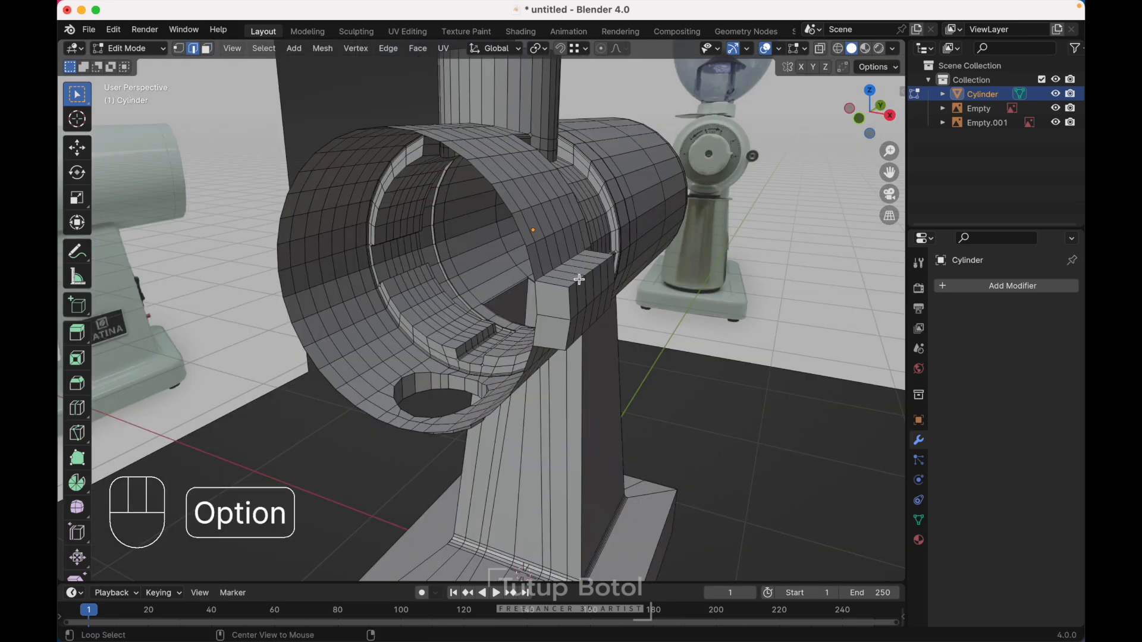
Bevel the side lug's long outer edges by 0.067 m with four segments.
{"action": "middle_click_drag", "start_coordinate": [599, 305], "coordinate": [578, 279]}
{"action": "left_click", "coordinate": [539, 272], "text": "alt+shift"}
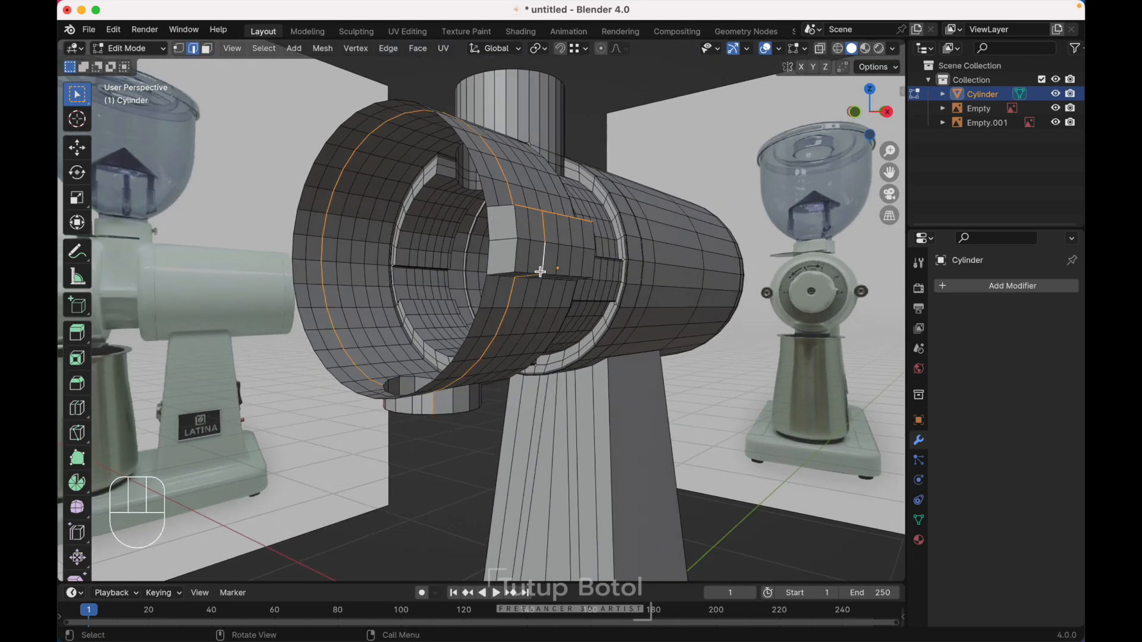
{"action": "key", "text": "ctrl+z"}
{"action": "middle_click_drag", "start_coordinate": [530, 272], "coordinate": [428, 204]}
{"action": "key", "text": "ctrl+b"}
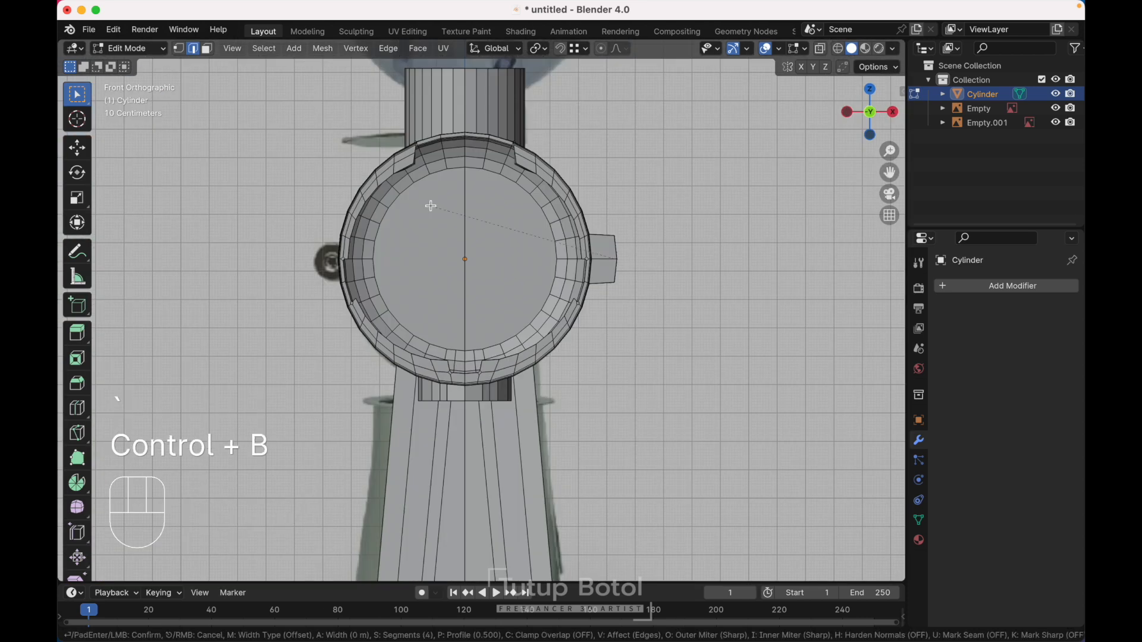
{"action": "left_click", "coordinate": [364, 120]}
Bevel the edge loop just behind the housing's front rim by 0.00368 m with one segment.
{"action": "middle_click_drag", "start_coordinate": [363, 120], "coordinate": [366, 119]}
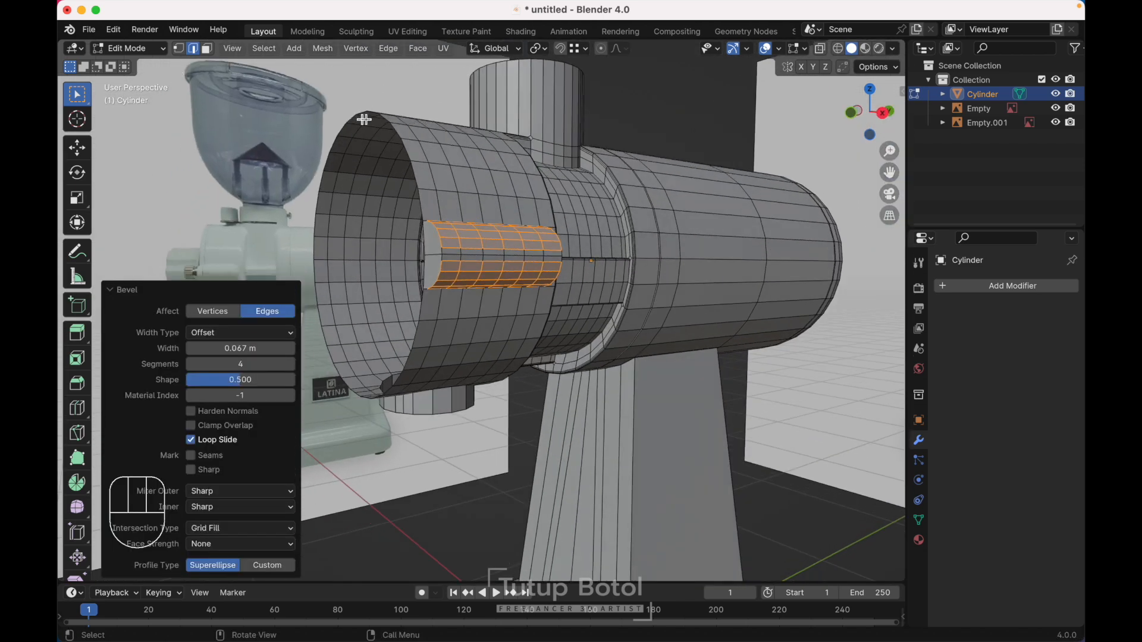
{"action": "left_click", "coordinate": [435, 174], "text": "alt"}
{"action": "middle_click_drag", "start_coordinate": [435, 174], "coordinate": [500, 173]}
{"action": "key", "text": "ctrl+b"}
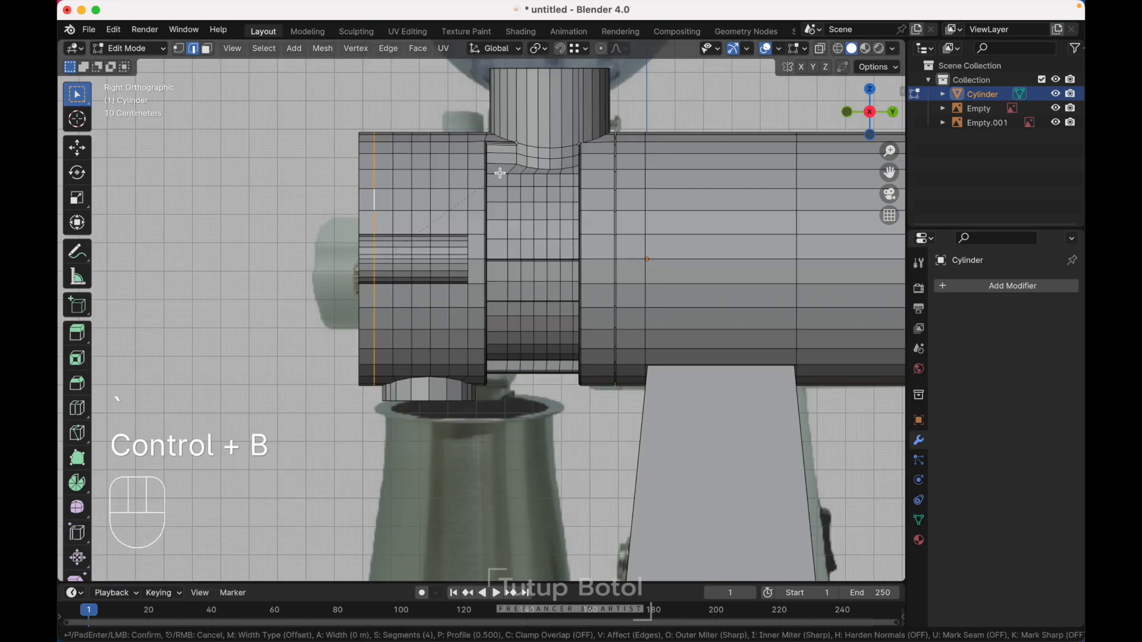
{"action": "scroll", "coordinate": [500, 173], "scroll_direction": "down", "scroll_amount": 3, "text": "shift"}
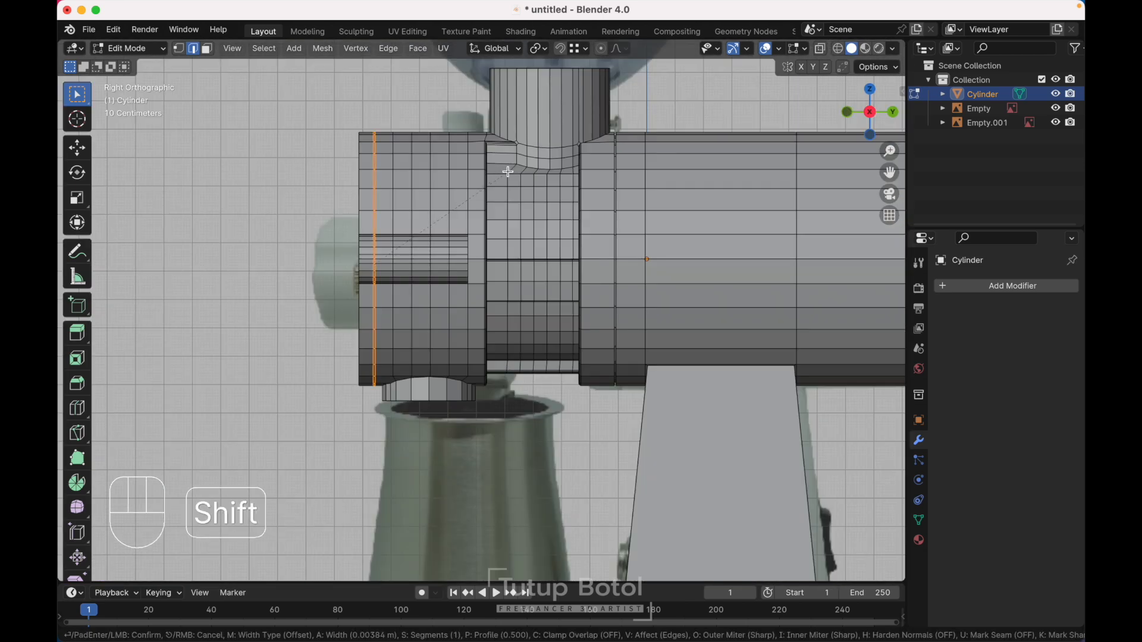
{"action": "left_click", "coordinate": [509, 173]}
Extrude the narrow beveled ring near the front rim -0.0141 m along its normals as a groove.
{"action": "key", "text": "alt+e"}
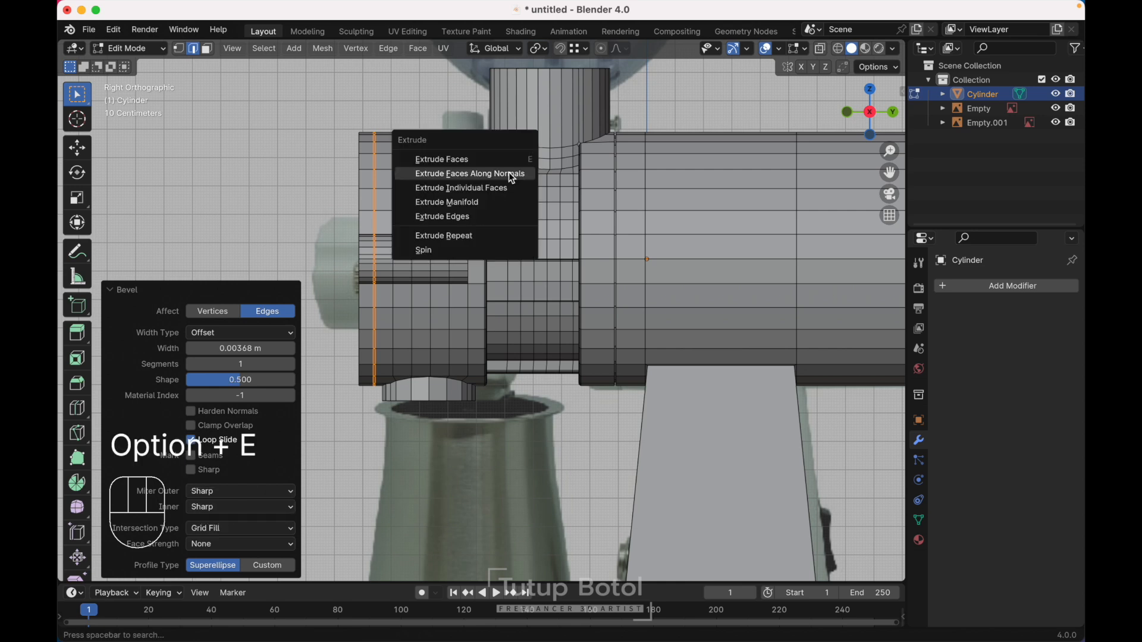
{"action": "left_click", "coordinate": [512, 176]}
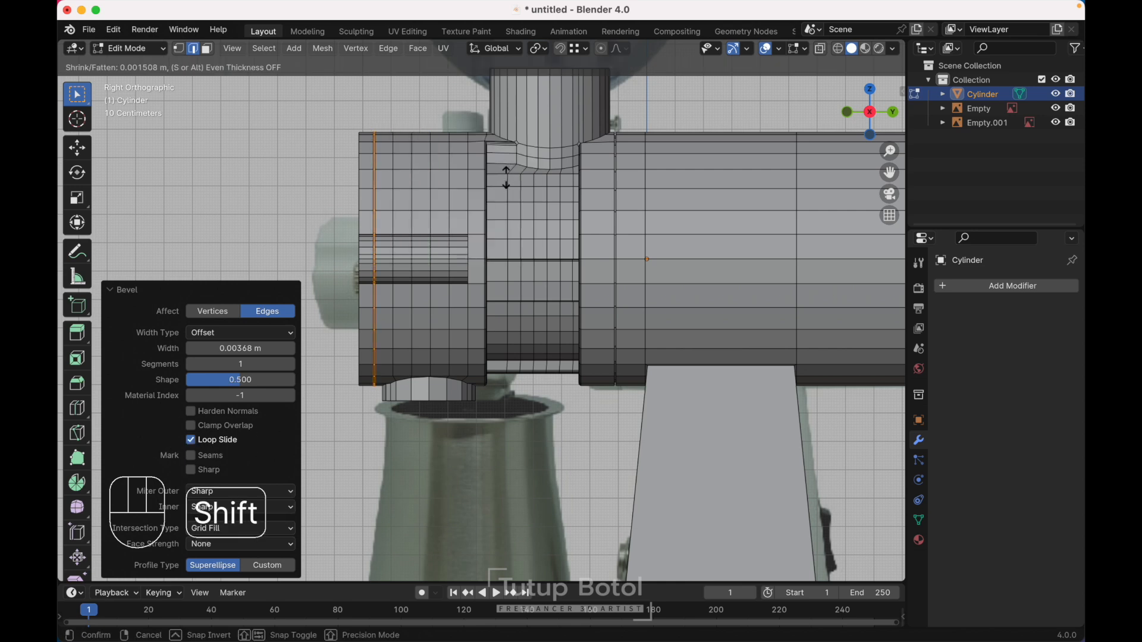
{"action": "left_click", "coordinate": [504, 199]}
Symmetrize the entire grinder mesh from +X to -X so the side lug is mirrored to the other side.
{"action": "scroll", "coordinate": [505, 199], "scroll_direction": "down", "scroll_amount": 5}
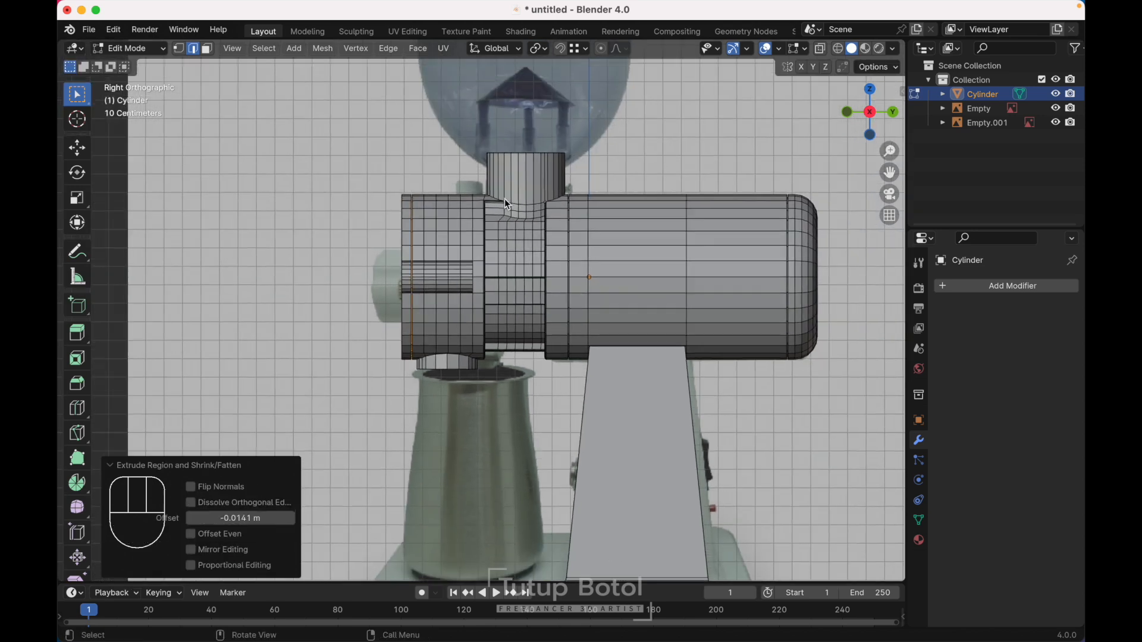
{"action": "scroll", "coordinate": [504, 198], "scroll_direction": "left", "scroll_amount": 10}
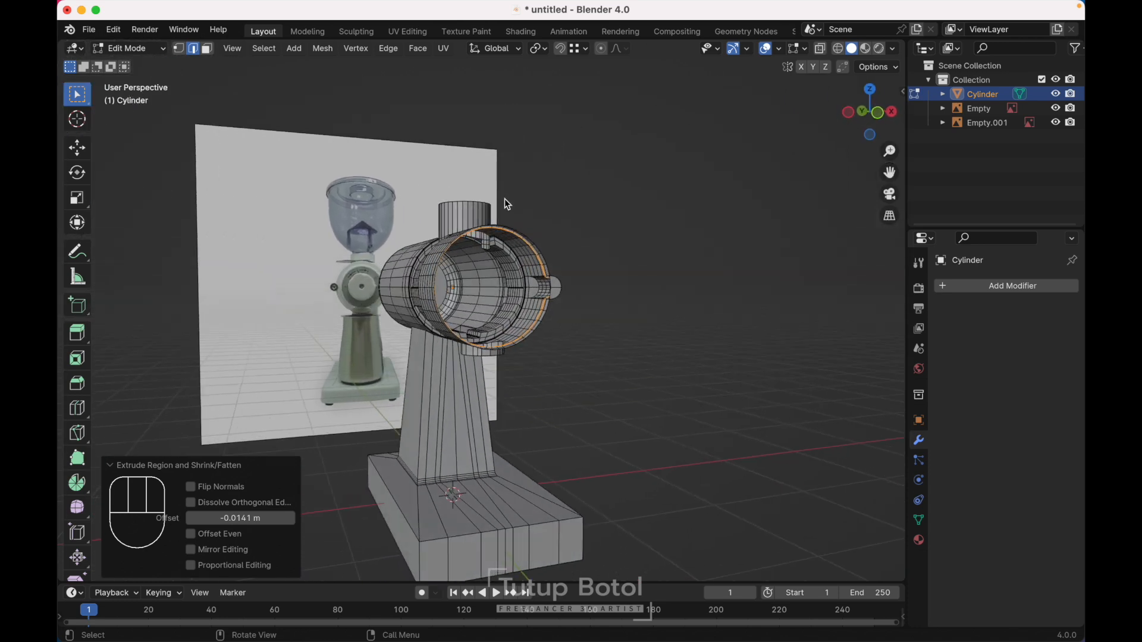
{"action": "scroll", "coordinate": [504, 199], "scroll_direction": "right", "scroll_amount": 4}
{"action": "scroll", "coordinate": [504, 199], "scroll_direction": "left", "scroll_amount": 6}
{"action": "left_click", "coordinate": [434, 295]}
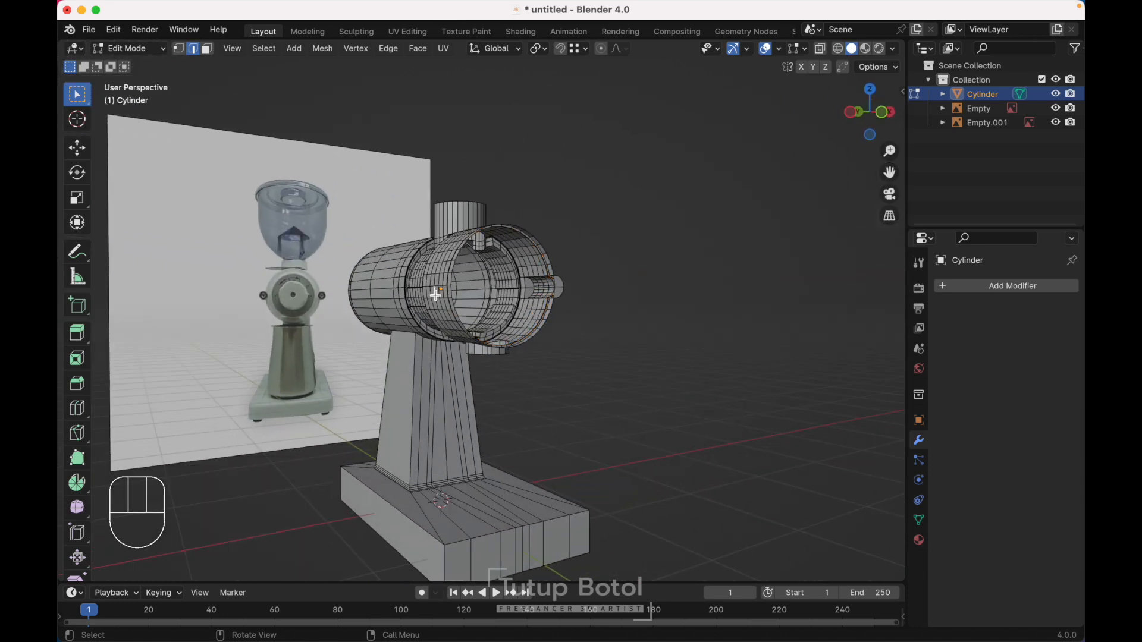
{"action": "scroll", "coordinate": [434, 295], "scroll_direction": "right", "scroll_amount": 4}
{"action": "scroll", "coordinate": [435, 295], "scroll_direction": "left", "scroll_amount": 4}
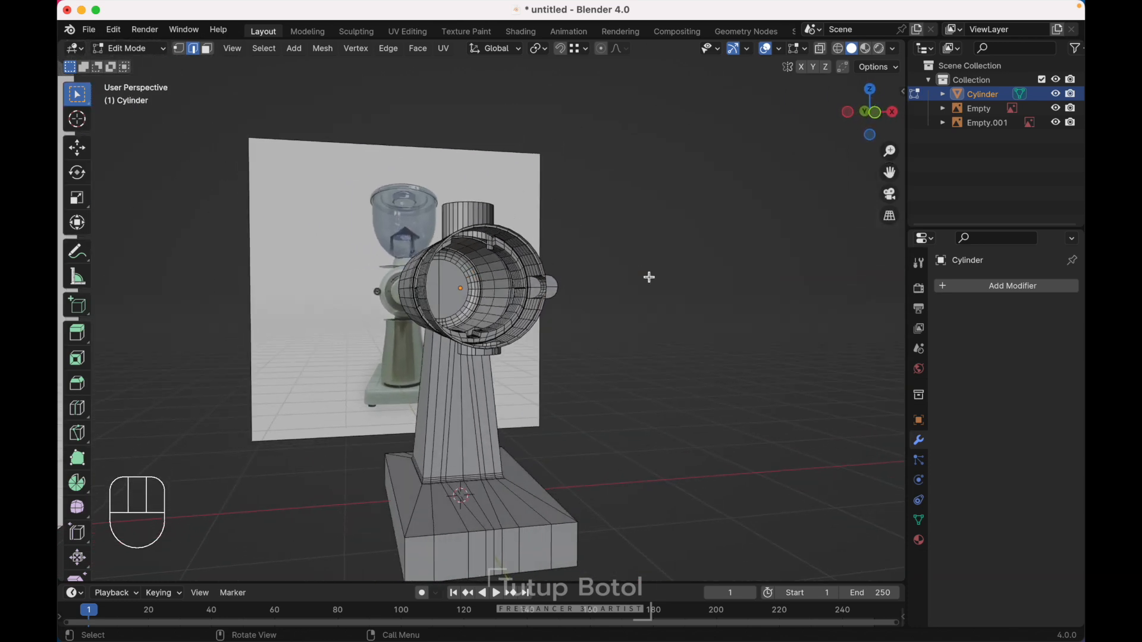
{"action": "key", "text": "a"}
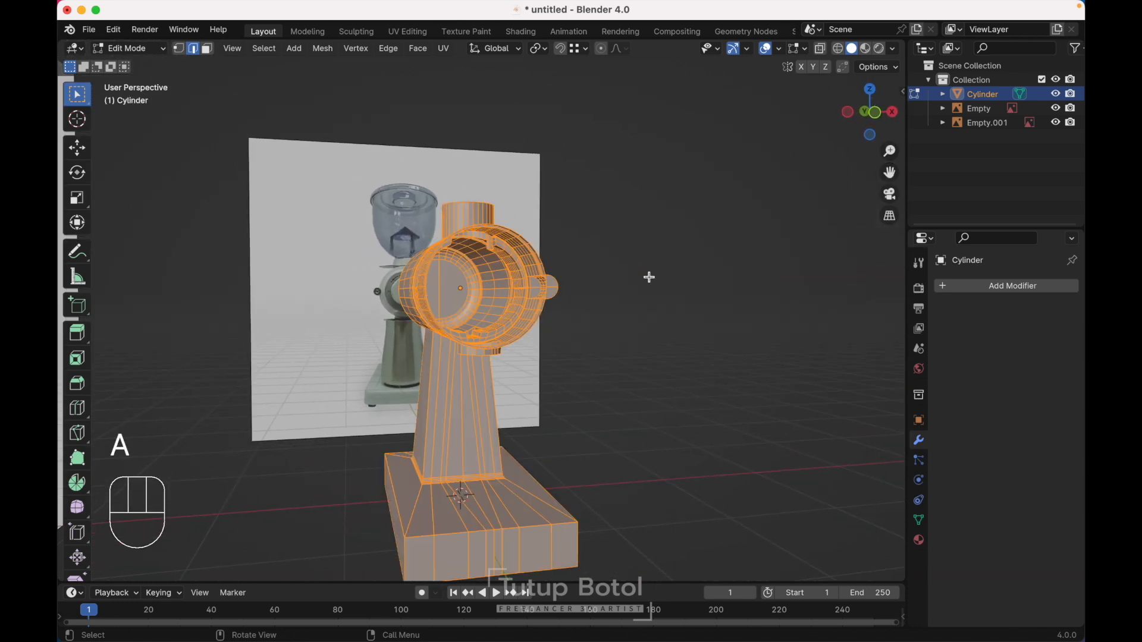
{"action": "left_click", "coordinate": [332, 53]}
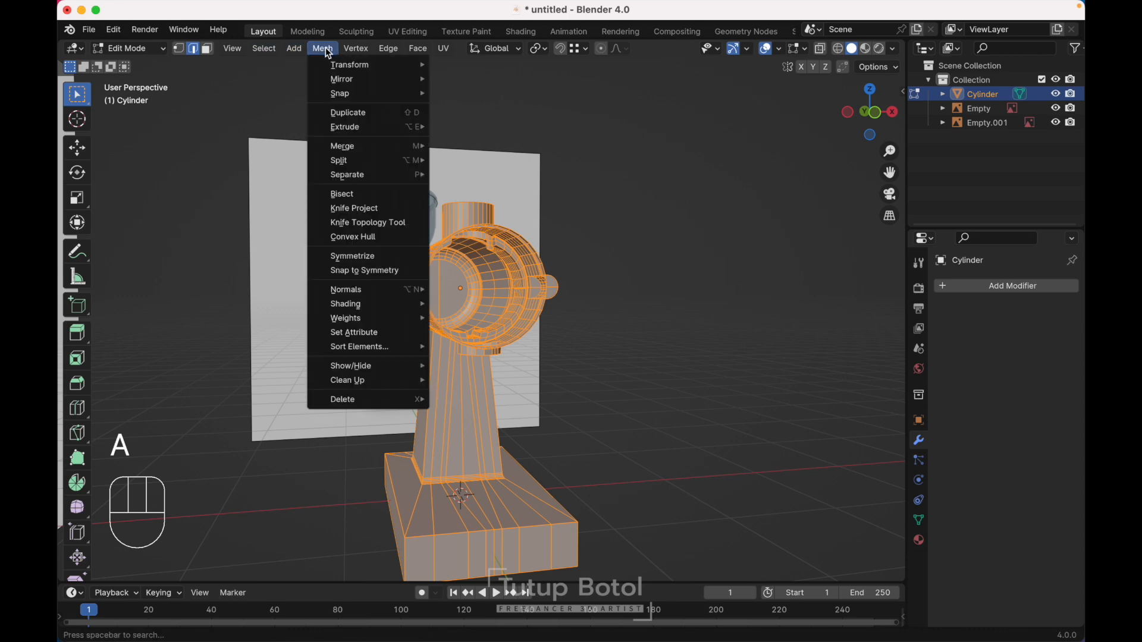
{"action": "left_click", "coordinate": [360, 256]}
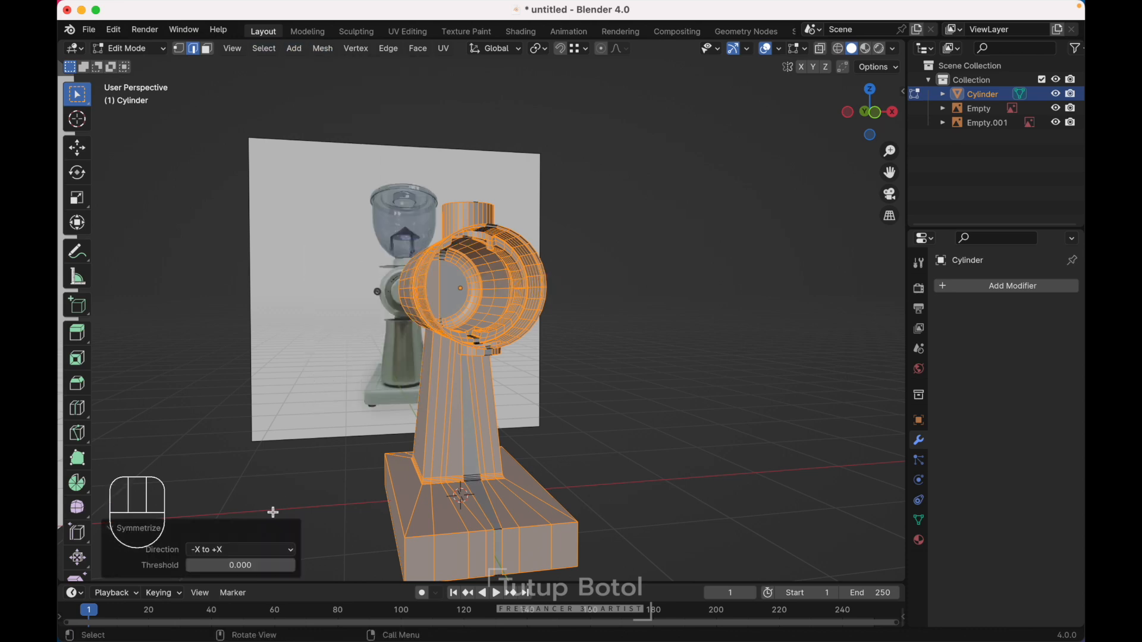
{"action": "left_click", "coordinate": [239, 550]}
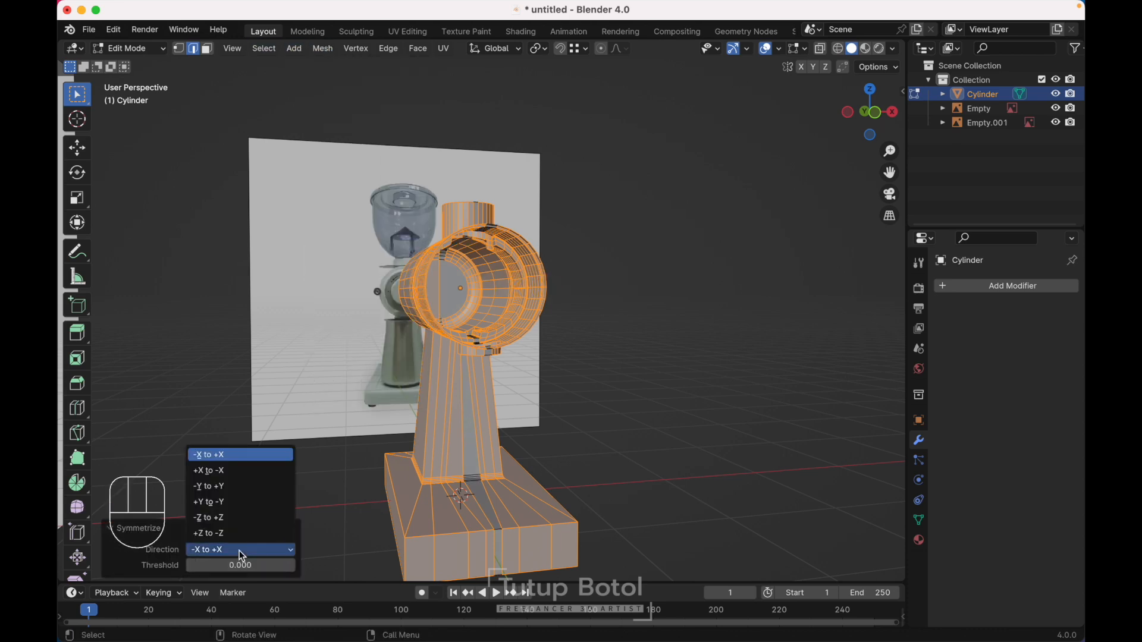
{"action": "left_click", "coordinate": [229, 473]}
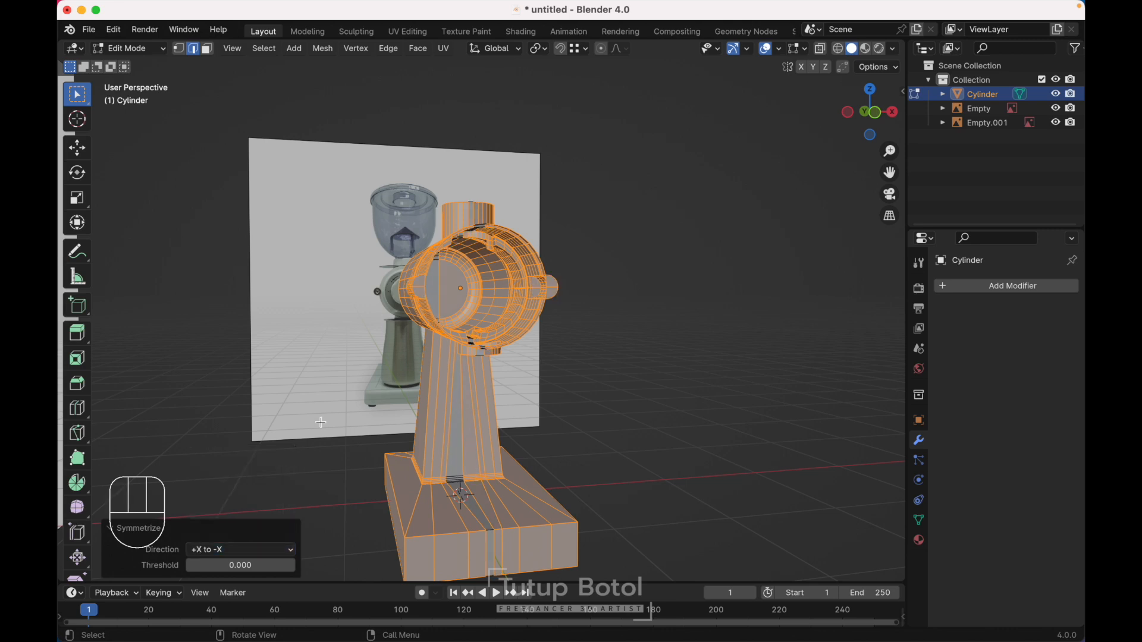
Delete the faces capping the top of the hopper neck.
{"action": "middle_click_drag", "start_coordinate": [527, 374], "coordinate": [527, 373]}
{"action": "key", "text": "Tab"}
{"action": "middle_click_drag", "start_coordinate": [523, 202], "coordinate": [482, 186]}
{"action": "key", "text": "Tab"}
{"action": "key", "text": "3"}
{"action": "left_click", "coordinate": [482, 186]}
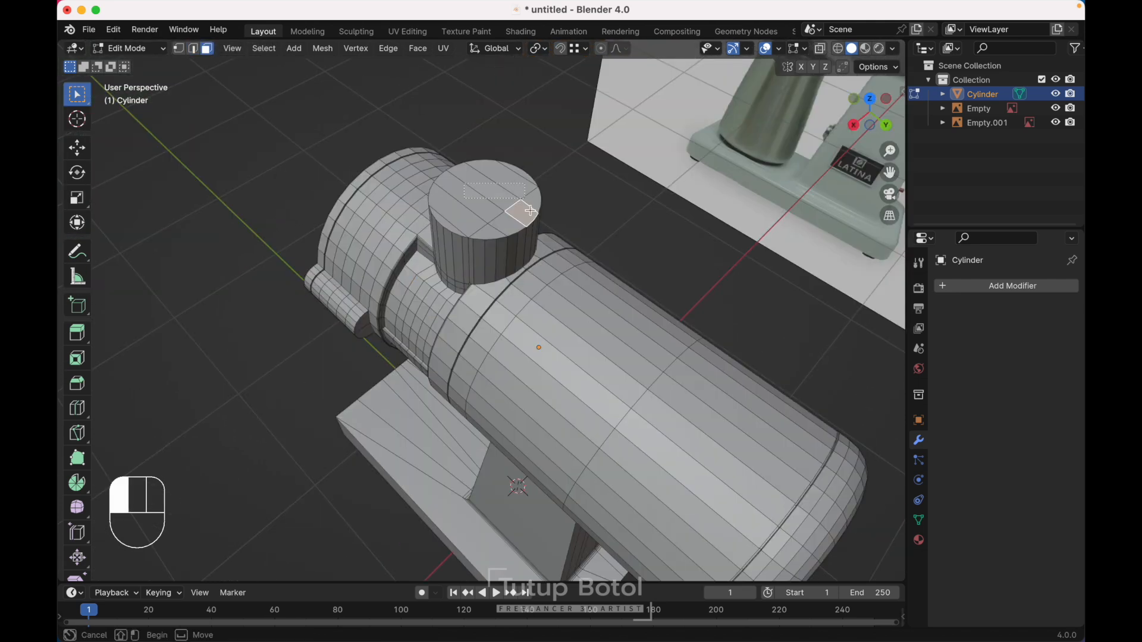
{"action": "left_click", "coordinate": [528, 218], "text": "alt+shift"}
{"action": "middle_click_drag", "start_coordinate": [528, 217], "coordinate": [493, 247]}
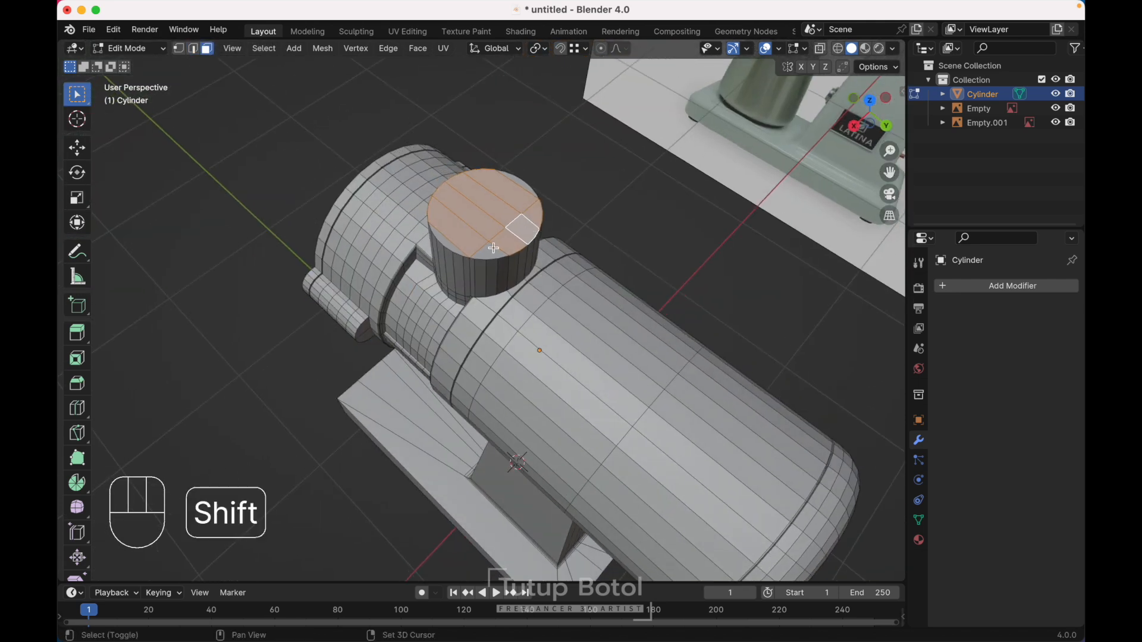
{"action": "key", "text": "x"}
{"action": "left_click", "coordinate": [518, 180]}
Extrude the bottom rim of the outlet spout under the front housing inward, scaled to 0.899.
{"action": "middle_click_drag", "start_coordinate": [518, 181], "coordinate": [517, 181]}
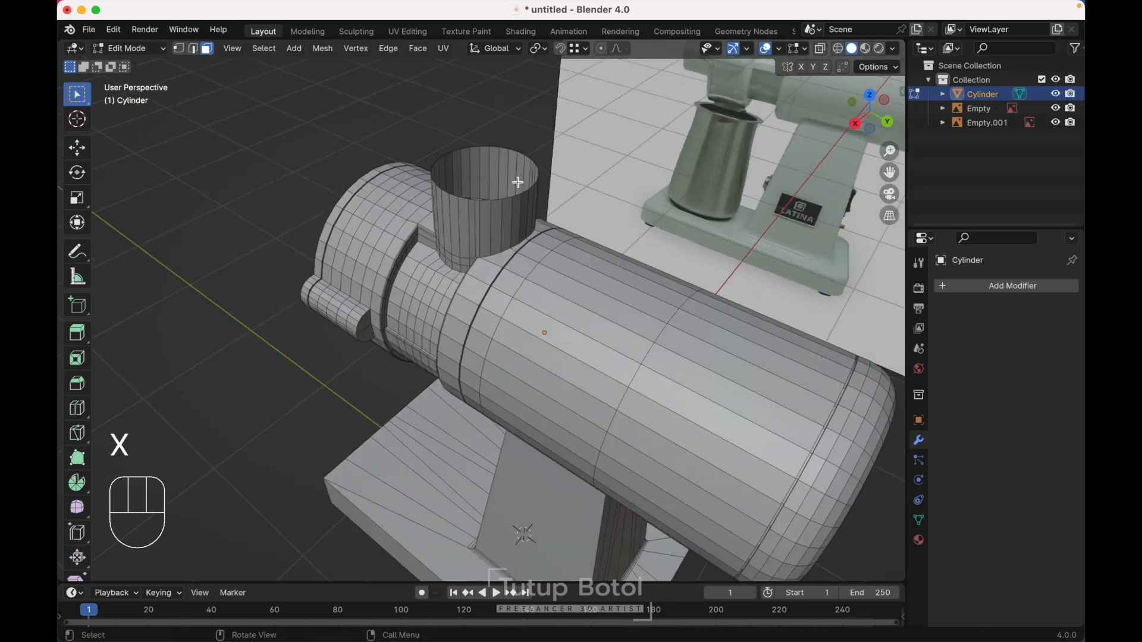
{"action": "key", "text": "2"}
{"action": "left_click", "coordinate": [374, 298], "text": "alt"}
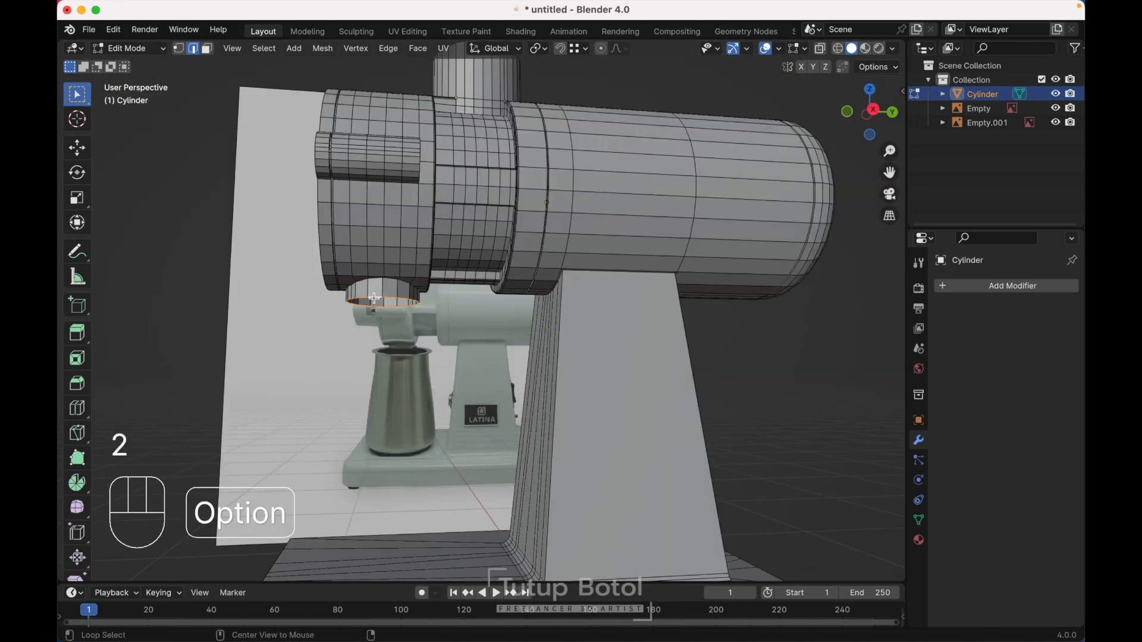
{"action": "middle_click_drag", "start_coordinate": [462, 298], "coordinate": [462, 300]}
{"action": "key", "text": "e"}
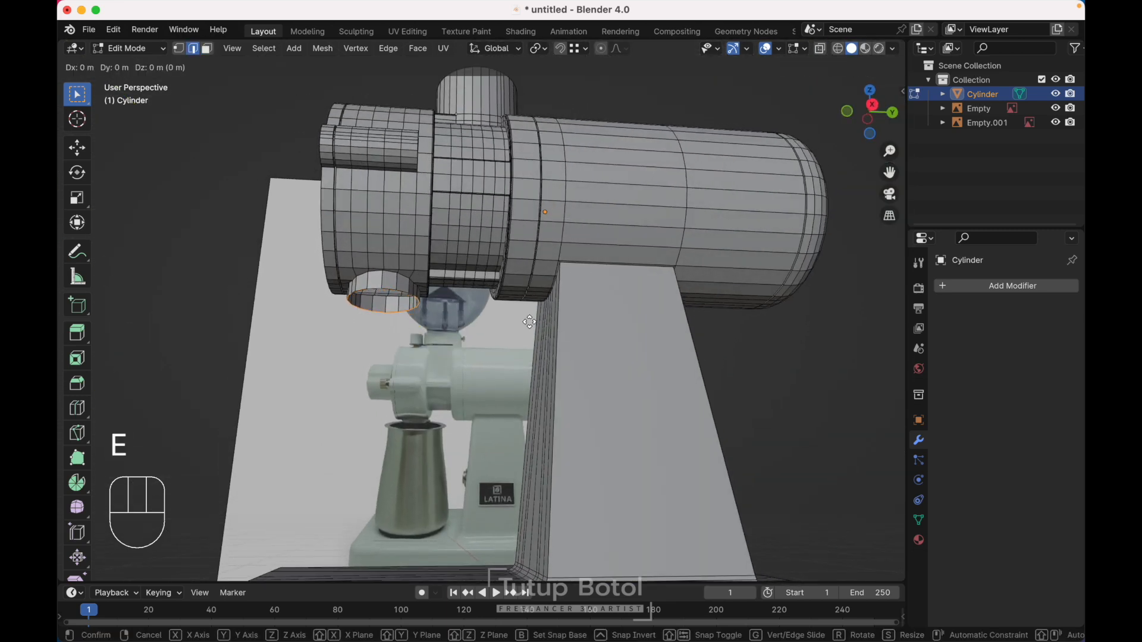
{"action": "key", "text": "s"}
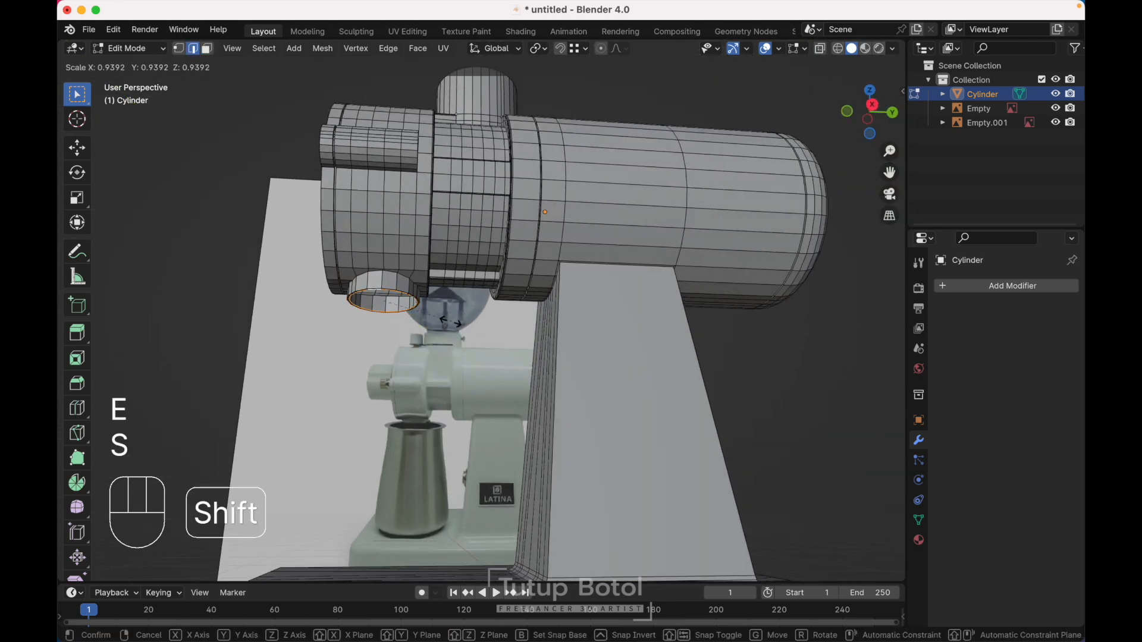
{"action": "left_click", "coordinate": [393, 312]}
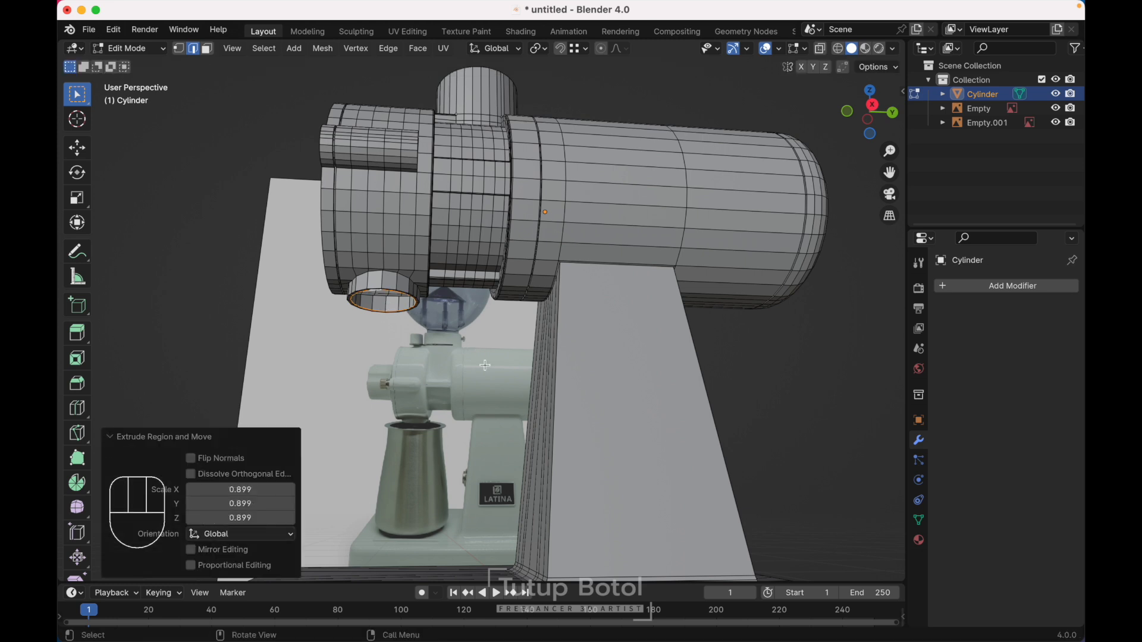
Extrude the outlet spout's inner rim 0.045899 m upward along Z to form an inside wall.
{"action": "scroll", "coordinate": [486, 365], "scroll_direction": "up", "scroll_amount": 2}
{"action": "key", "text": "e"}
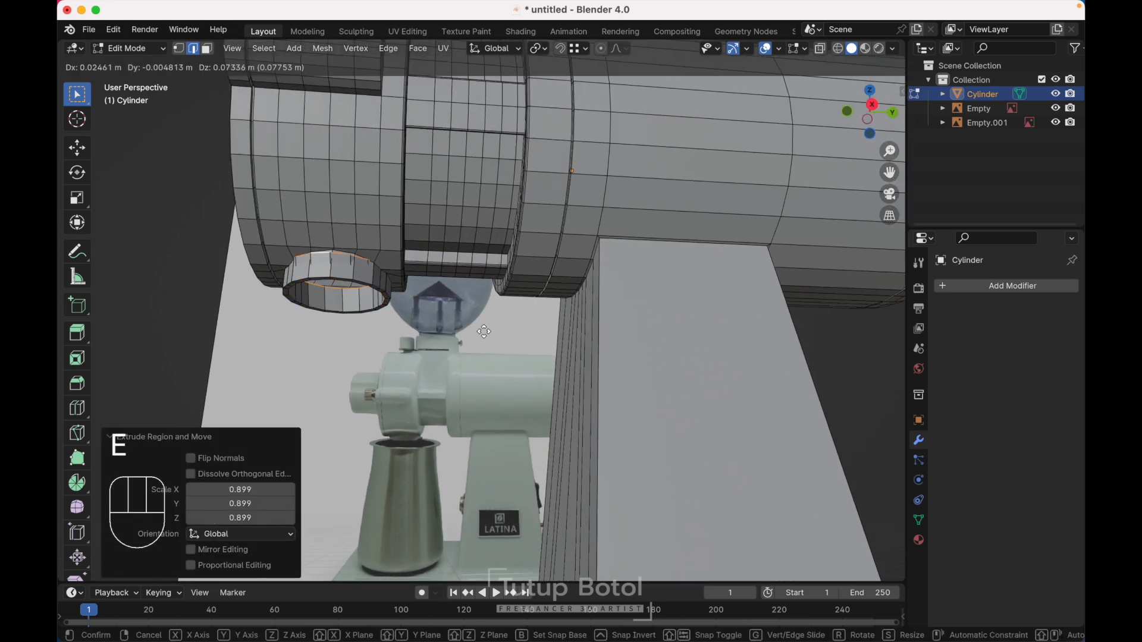
{"action": "key", "text": "z"}
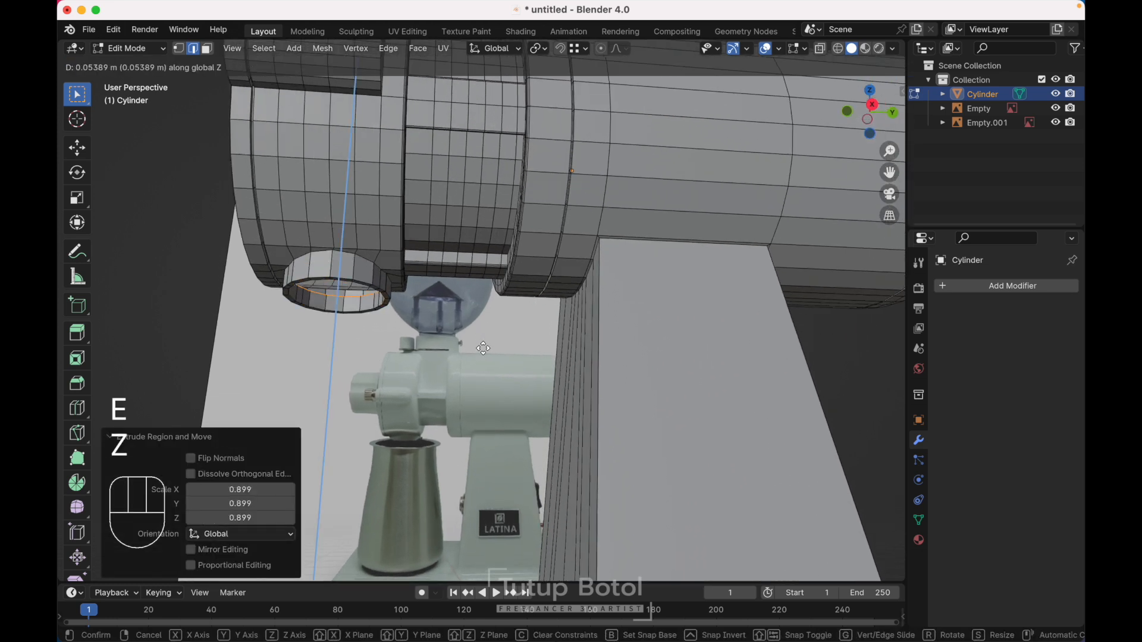
{"action": "left_click", "coordinate": [480, 351]}
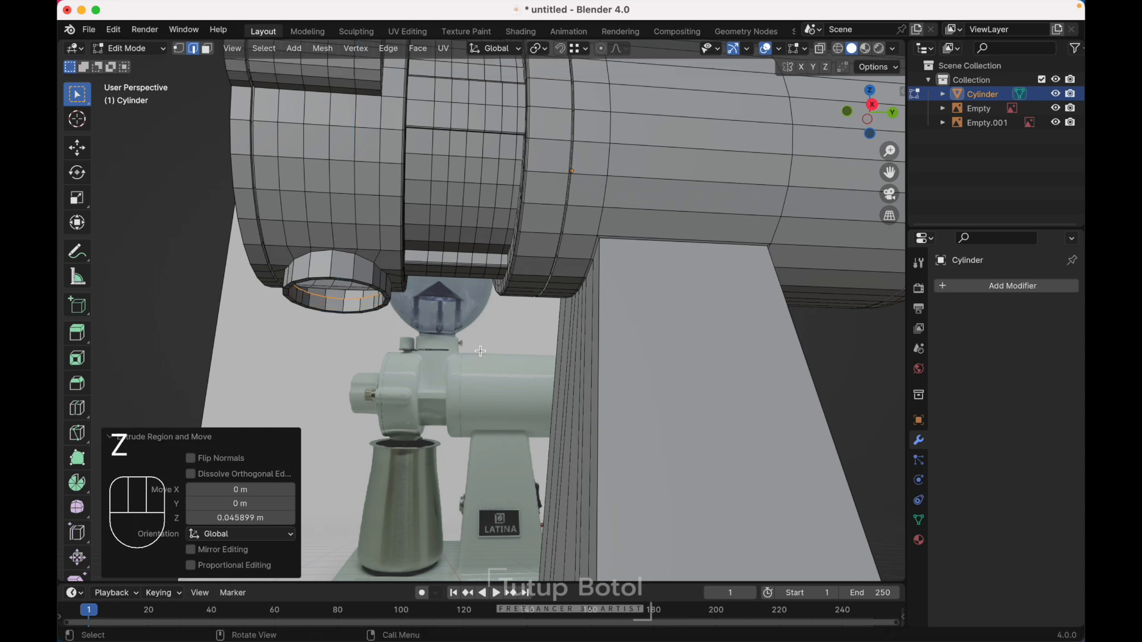
Lower the top rim of the hopper neck by 0.13194 m along Z to match the side reference image.
{"action": "key", "text": "Tab"}
{"action": "scroll", "coordinate": [463, 252], "scroll_direction": "up", "scroll_amount": 5}
{"action": "scroll", "coordinate": [463, 252], "scroll_direction": "down", "scroll_amount": 2}
{"action": "scroll", "coordinate": [463, 252], "scroll_direction": "up", "scroll_amount": 5}
{"action": "key", "text": "Tab"}
{"action": "left_click", "coordinate": [527, 161], "text": "alt"}
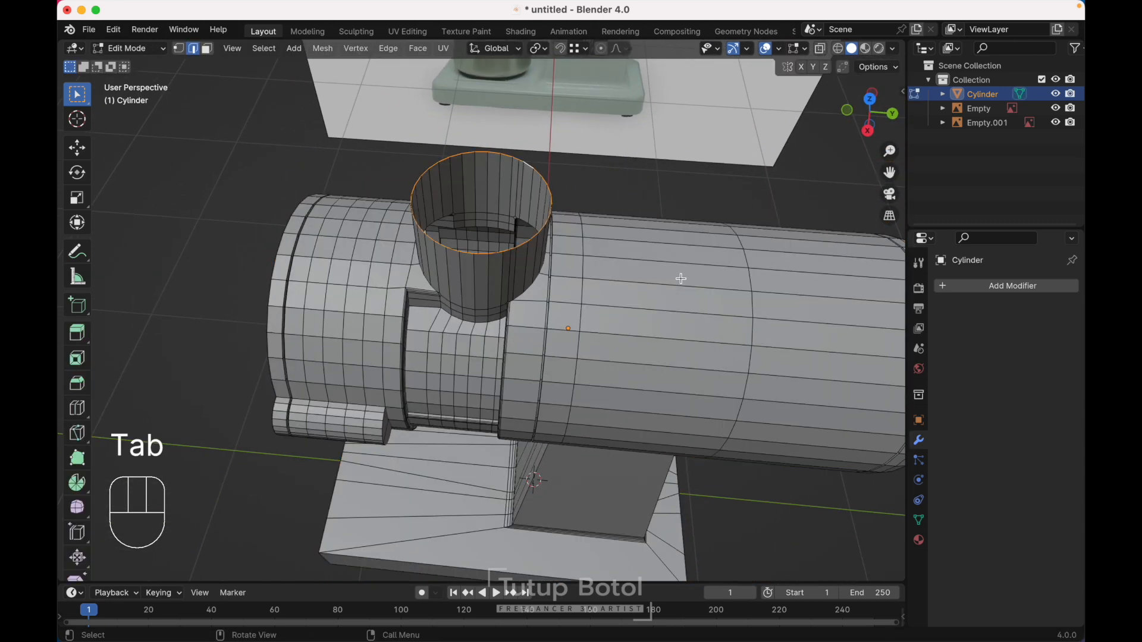
{"action": "key", "text": "KP_3"}
{"action": "key", "text": "alt+z"}
{"action": "key", "text": "g"}
{"action": "key", "text": "z"}
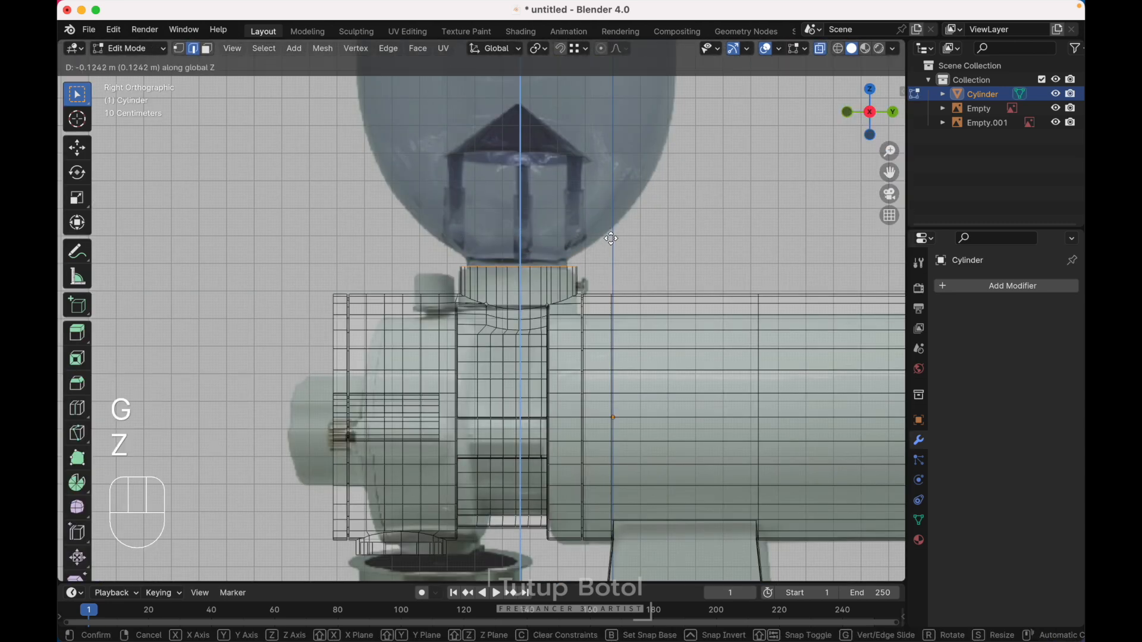
{"action": "left_click", "coordinate": [612, 240]}
{"action": "middle_click_drag", "start_coordinate": [612, 240], "coordinate": [666, 309]}
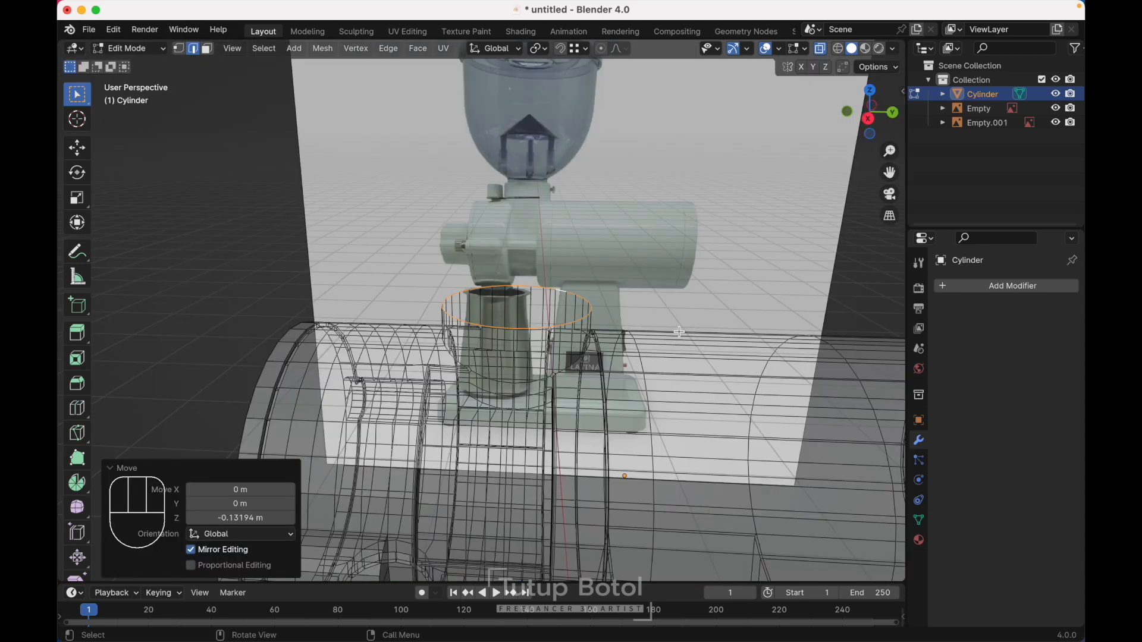
Extrude the hopper neck's top rim inward, scaled to 0.800, and extrude it down along Z to form an inside wall.
{"action": "key", "text": "e"}
{"action": "key", "text": "s"}
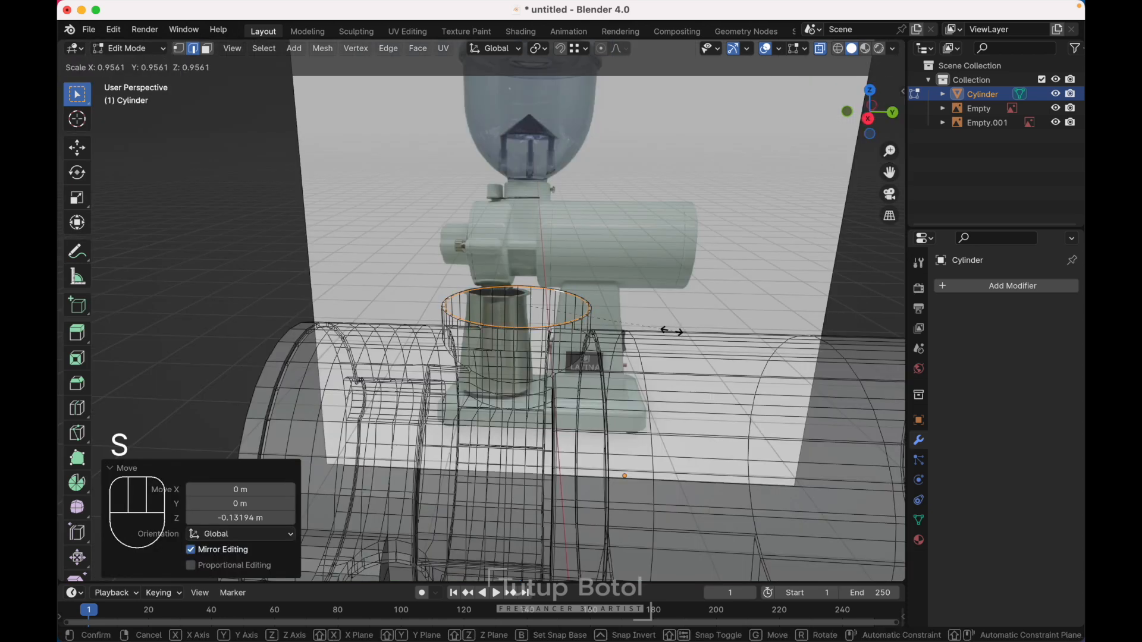
{"action": "left_click", "coordinate": [647, 327]}
{"action": "key", "text": "e"}
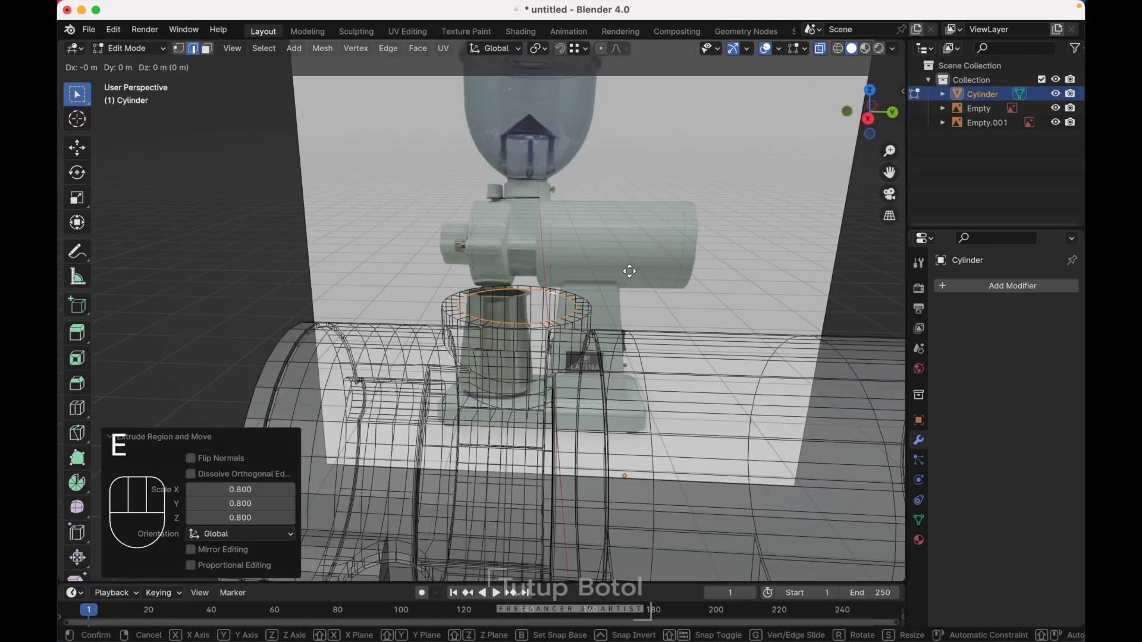
{"action": "key", "text": "z"}
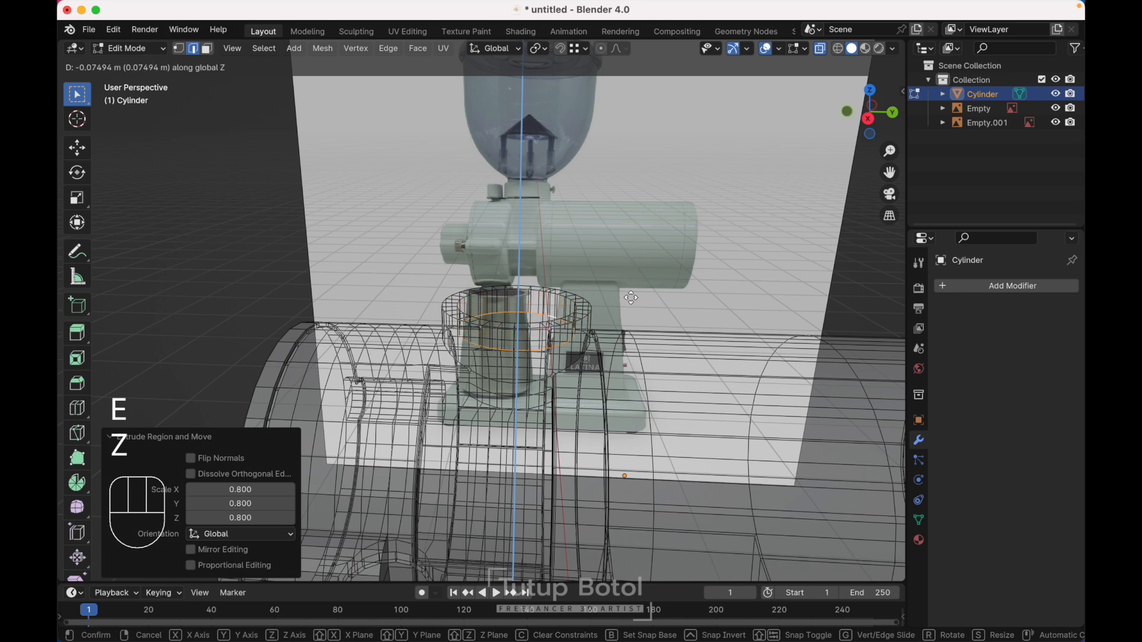
{"action": "left_click", "coordinate": [631, 306]}
{"action": "key", "text": "alt+z"}
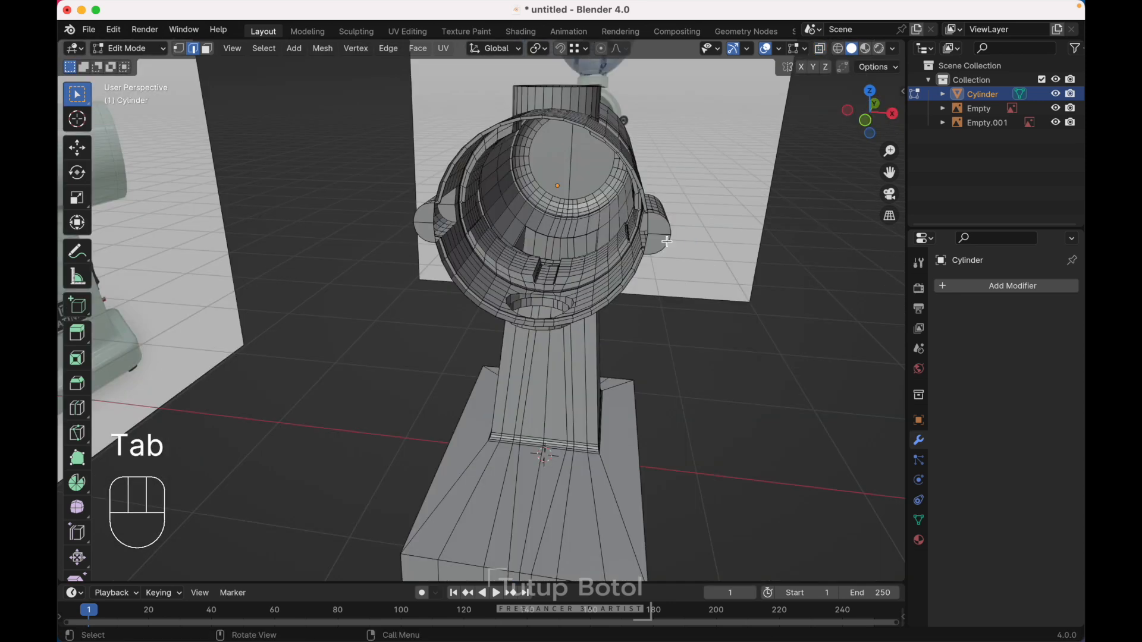
Extrude the front housing's open rim inward at scale 0.814, and resize the new loop by 0.974 to match the front reference.
{"action": "middle_click_drag", "start_coordinate": [684, 233], "coordinate": [645, 236]}
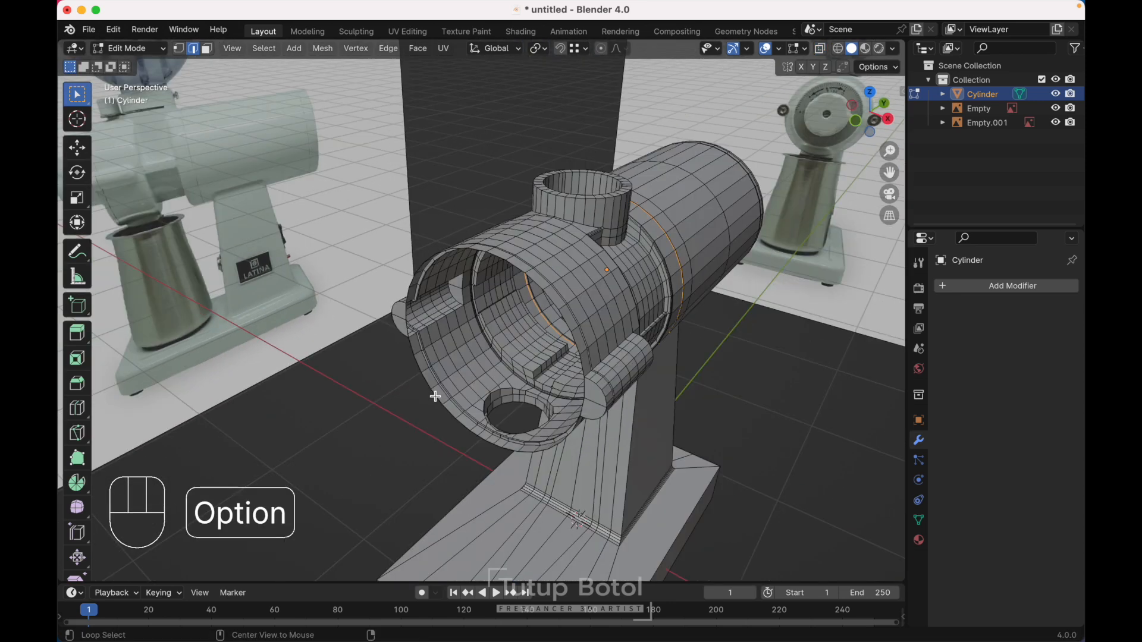
{"action": "left_click", "coordinate": [435, 396], "text": "alt"}
{"action": "middle_click_drag", "start_coordinate": [435, 396], "coordinate": [739, 395]}
{"action": "key", "text": "e"}
{"action": "key", "text": "s"}
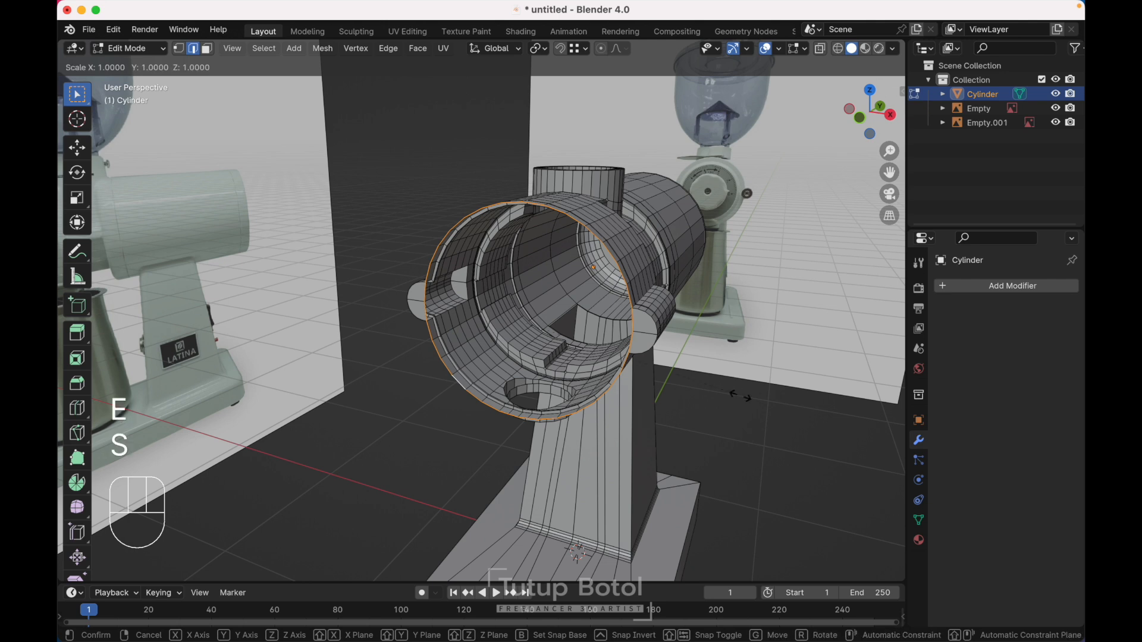
{"action": "left_click", "coordinate": [693, 395]}
{"action": "key", "text": "grave"}
{"action": "key", "text": "alt+z"}
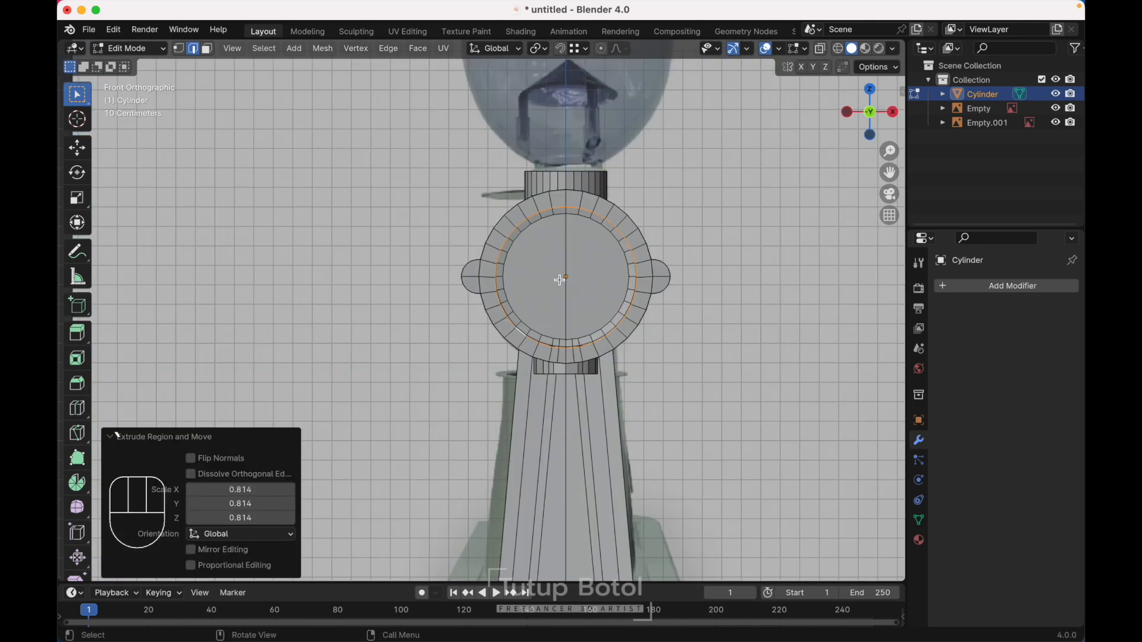
{"action": "key", "text": "s"}
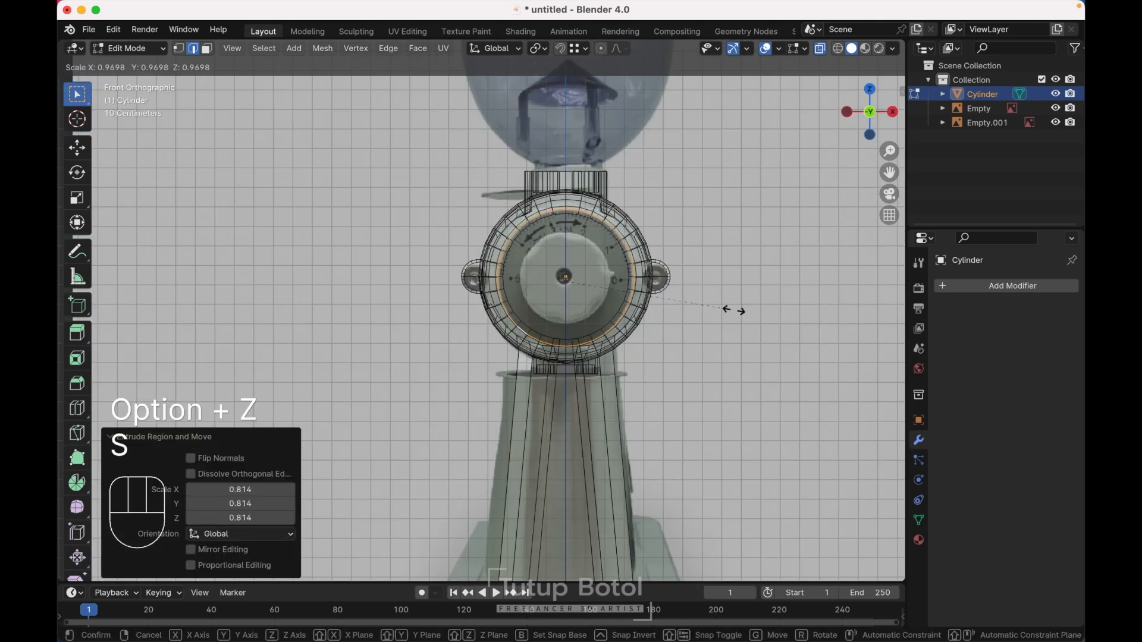
{"action": "left_click", "coordinate": [733, 310]}
Extrude the front housing's inner loop -0.038399 m along Y to raise a step on the front face.
{"action": "scroll", "coordinate": [733, 311], "scroll_direction": "right", "scroll_amount": 10}
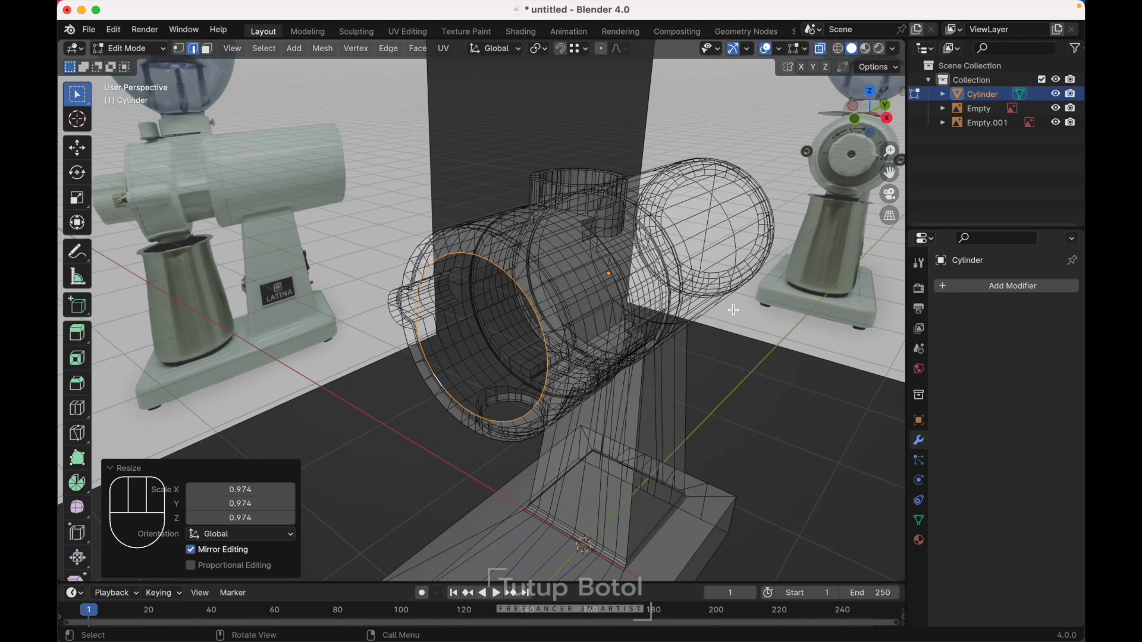
{"action": "key", "text": "e"}
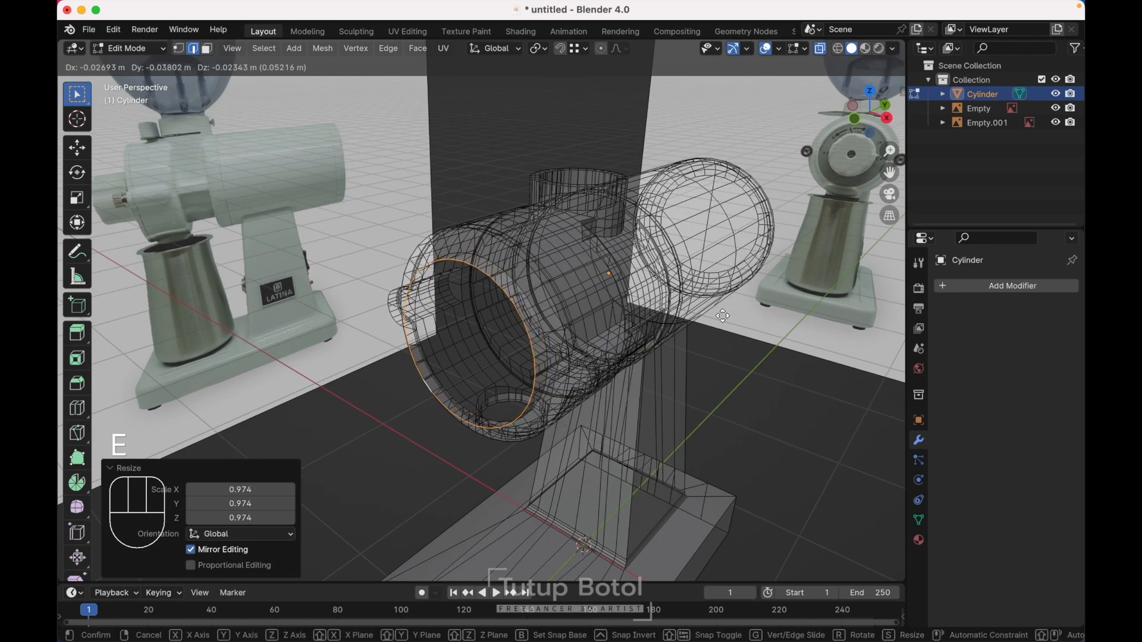
{"action": "key", "text": "y"}
{"action": "key", "text": "shift"}
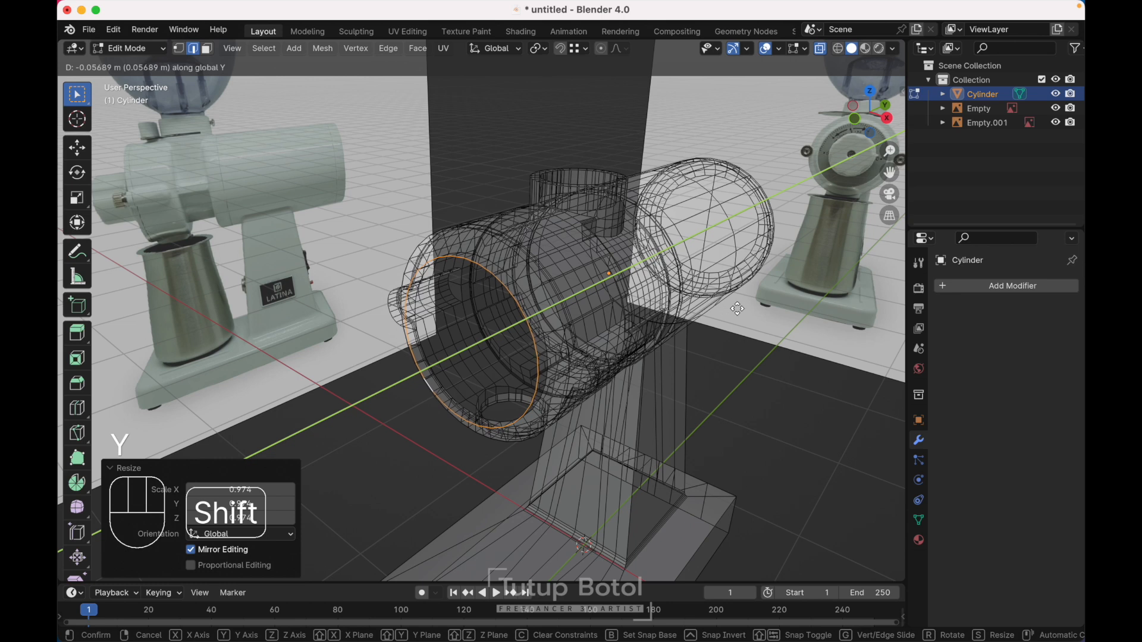
{"action": "left_click", "coordinate": [768, 299]}
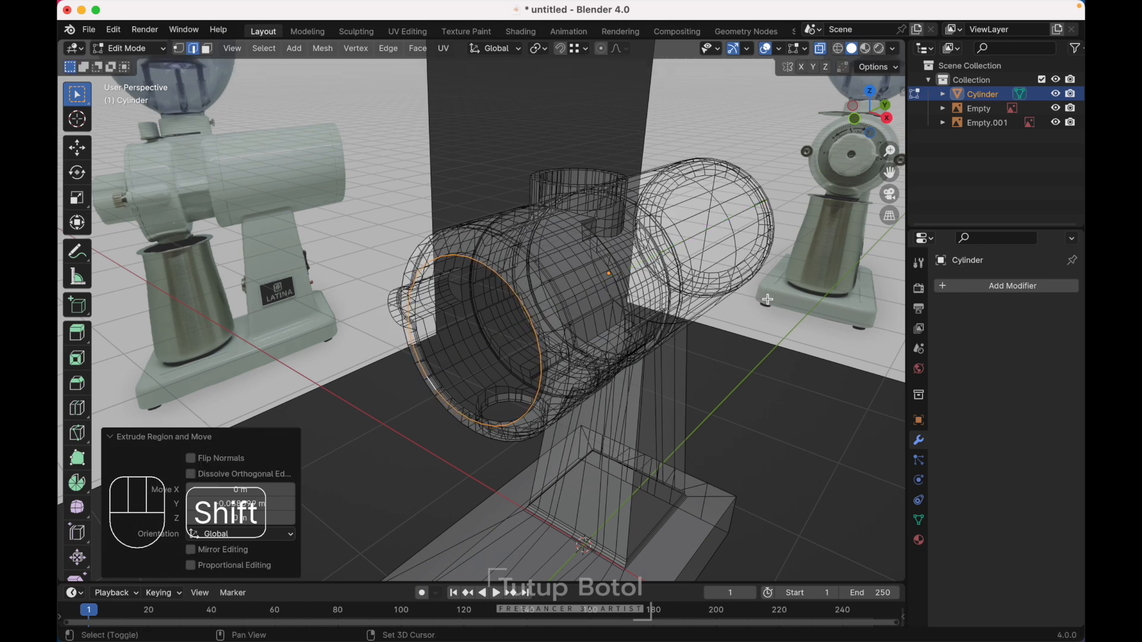
Extrude the raised front loop inward, scaled to 0.436, and fill the remaining opening with a face.
{"action": "key", "text": "grave"}
{"action": "left_click", "coordinate": [670, 248]}
{"action": "key", "text": "alt+z"}
{"action": "middle_click_drag", "start_coordinate": [672, 250], "coordinate": [736, 303]}
{"action": "key", "text": "e"}
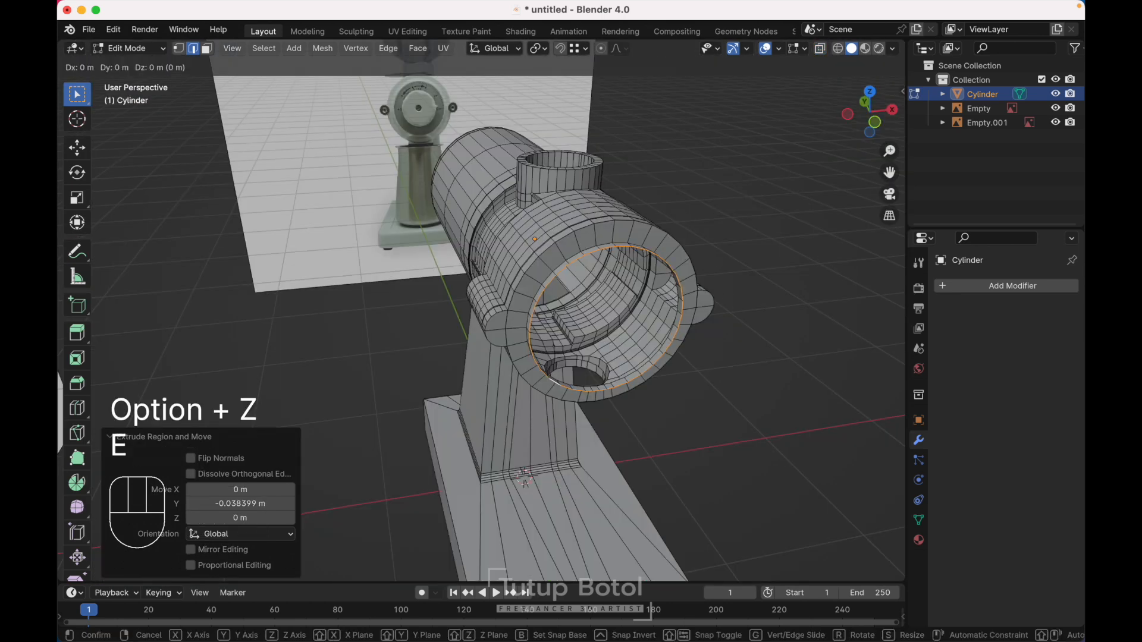
{"action": "key", "text": "s"}
{"action": "left_click", "coordinate": [665, 320]}
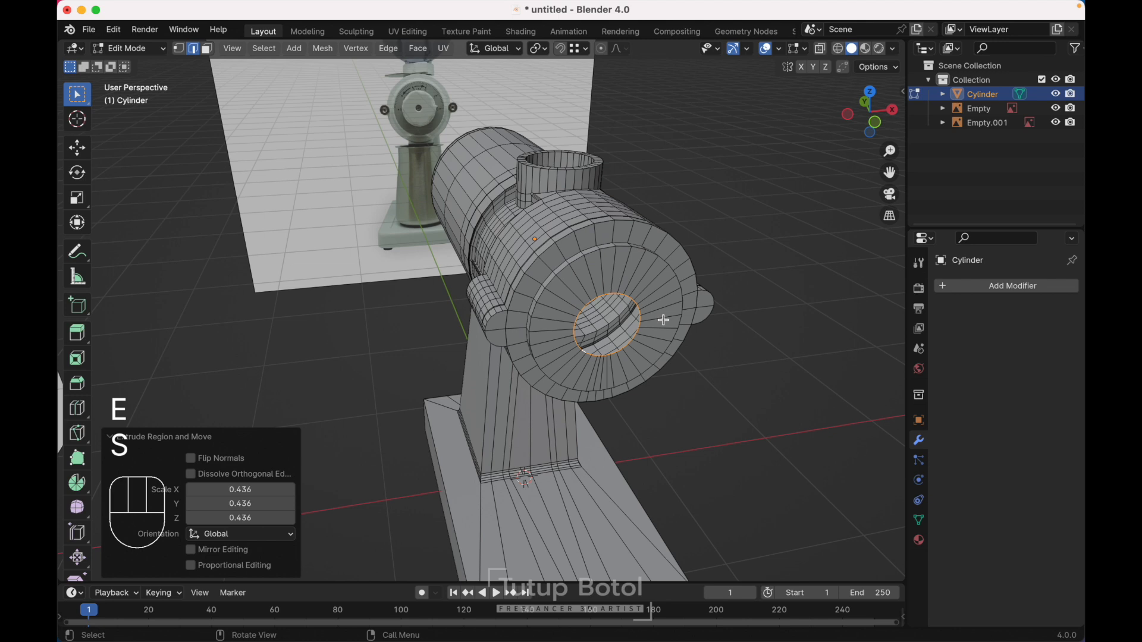
{"action": "key", "text": "f"}
Return to Object Mode and add a level 2 Subdivision Surface modifier to the grinder body.
{"action": "middle_click_drag", "start_coordinate": [657, 319], "coordinate": [655, 320]}
{"action": "key", "text": "Tab"}
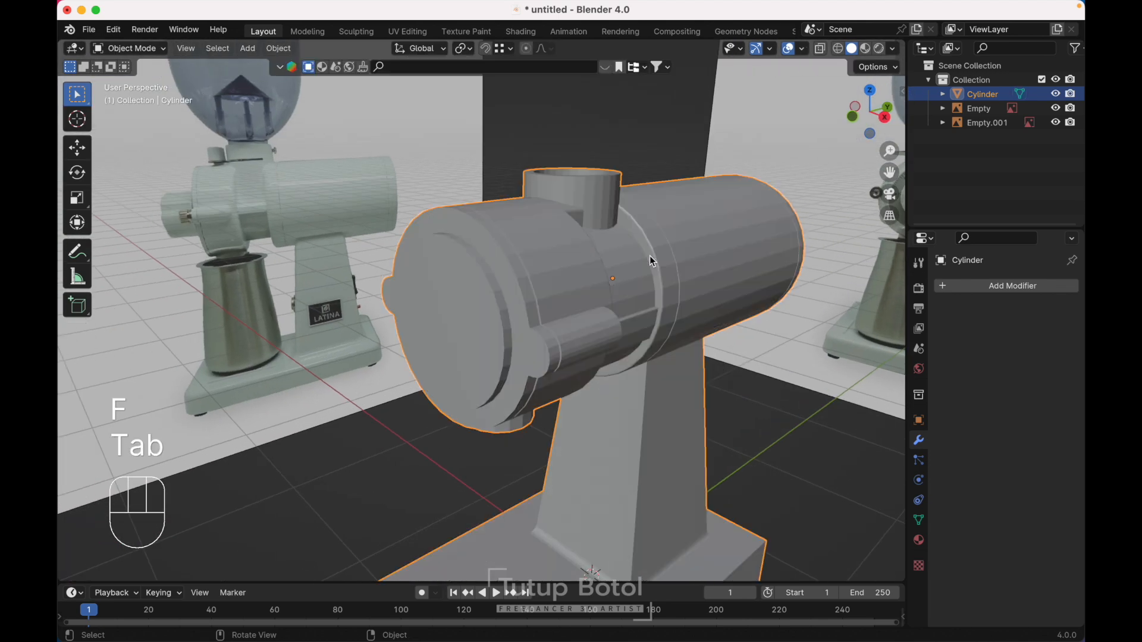
{"action": "key", "text": "Tab"}
{"action": "key", "text": "Tab"}
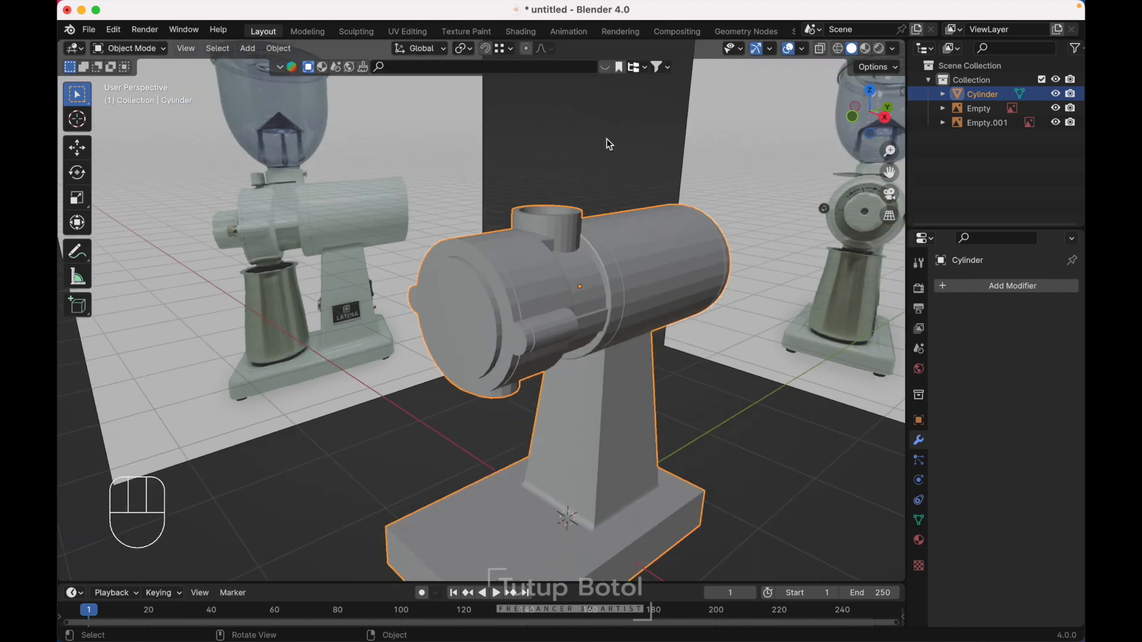
{"action": "key", "text": "ctrl+2"}
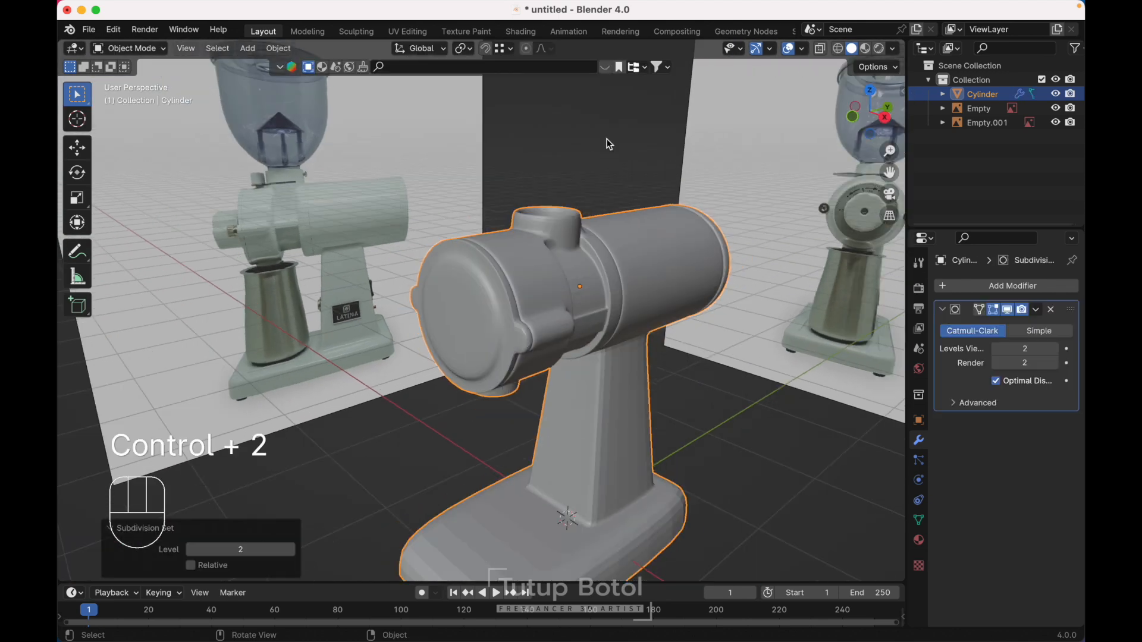
Add a Bevel modifier to the grinder body and place it above the Subdivision Surface modifier.
{"action": "left_click", "coordinate": [952, 286]}
{"action": "left_click", "coordinate": [802, 298]}
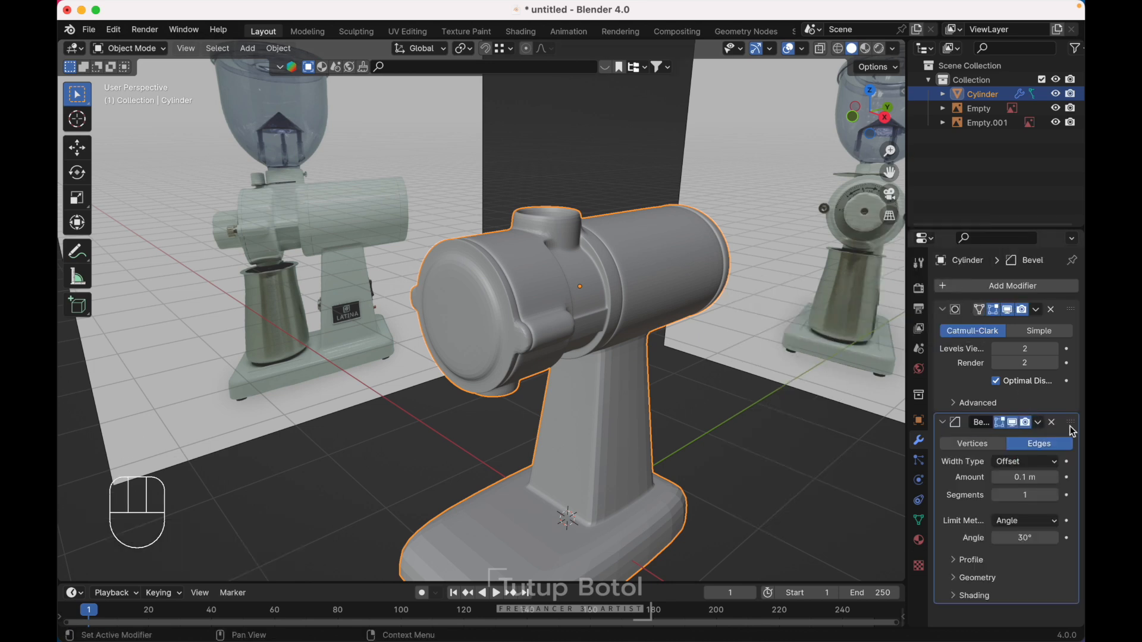
{"action": "left_click_drag", "start_coordinate": [1069, 423], "coordinate": [1023, 281]}
Shade the grinder body smooth and set the Bevel modifier's limit method to Weight.
{"action": "right_click", "coordinate": [634, 313]}
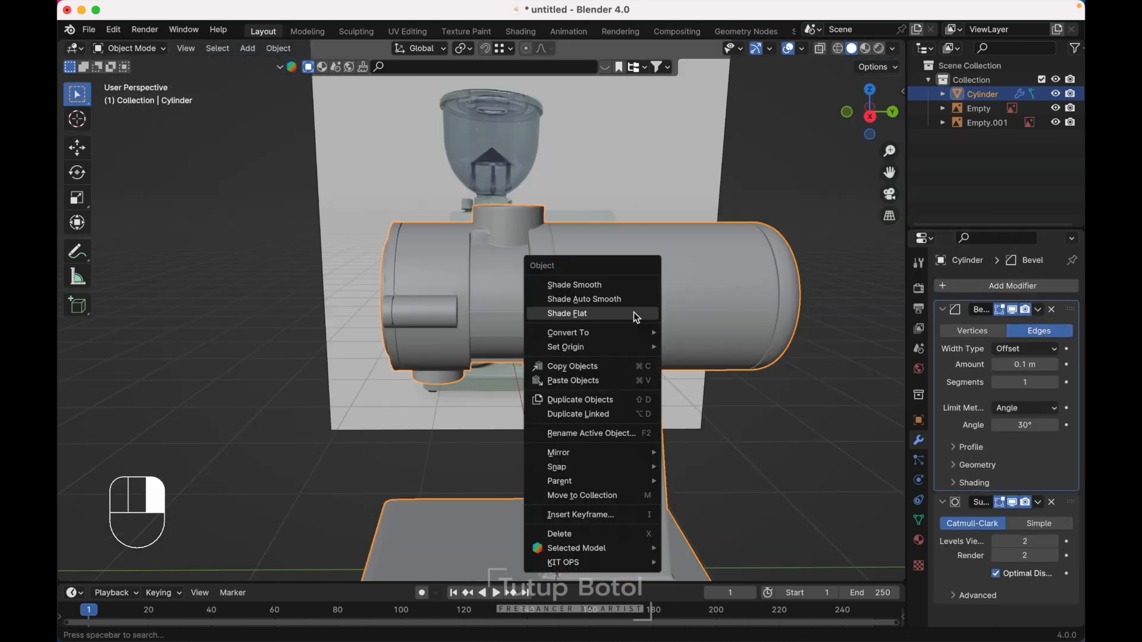
{"action": "left_click", "coordinate": [574, 285]}
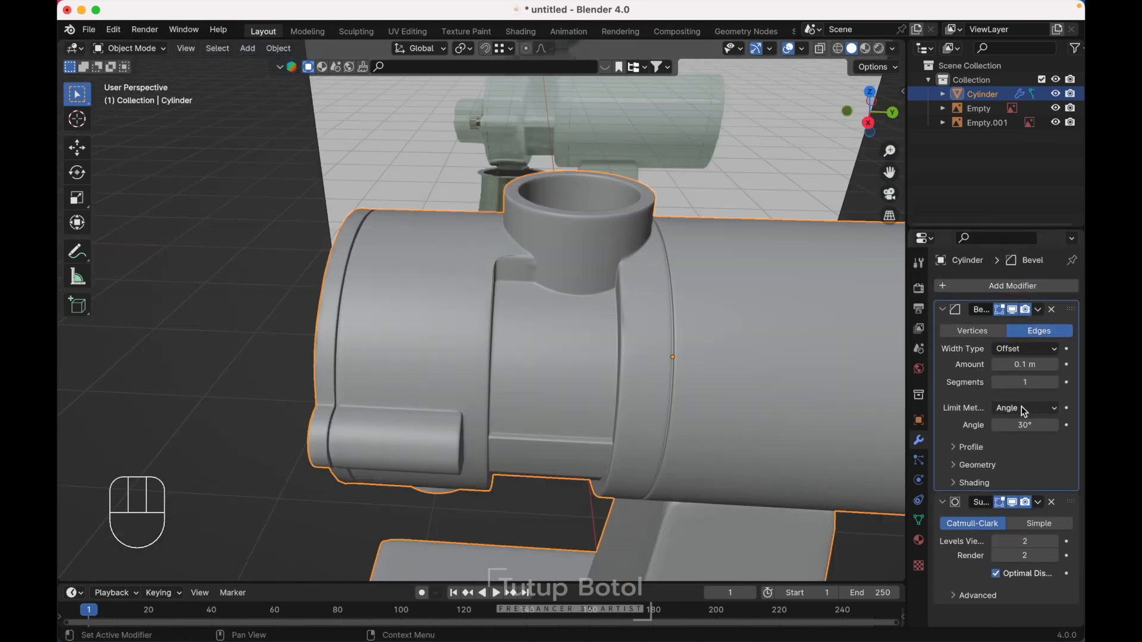
{"action": "left_click", "coordinate": [1023, 409]}
{"action": "left_click", "coordinate": [995, 457]}
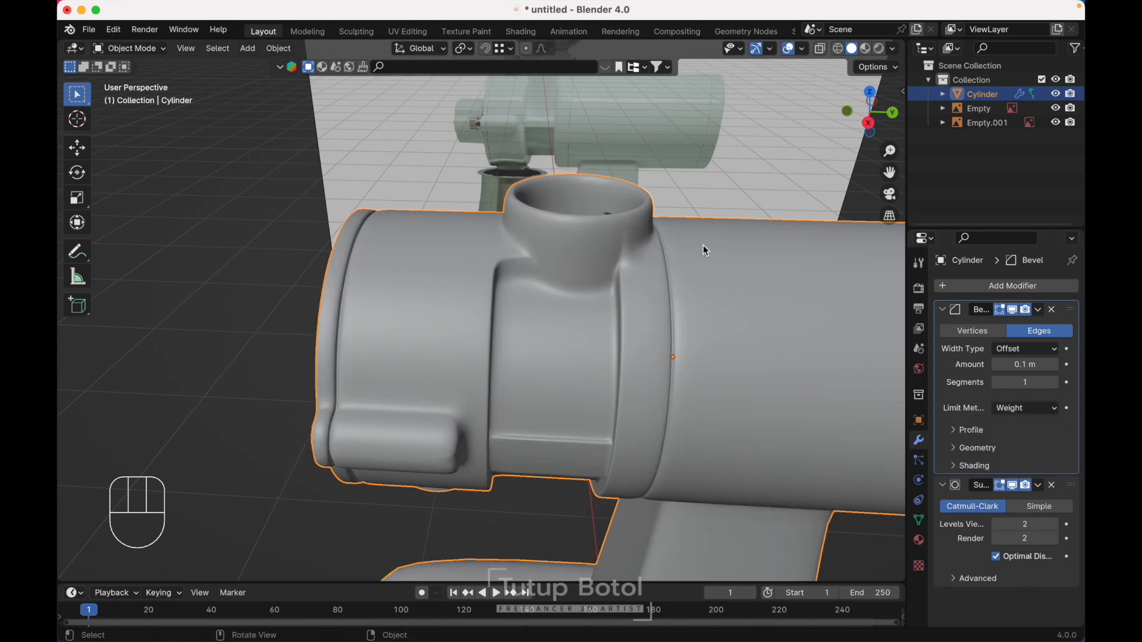
In Edit Mode, select all sharp edges of the grinder mesh with a sharpness of 30°.
{"action": "key", "text": "Tab"}
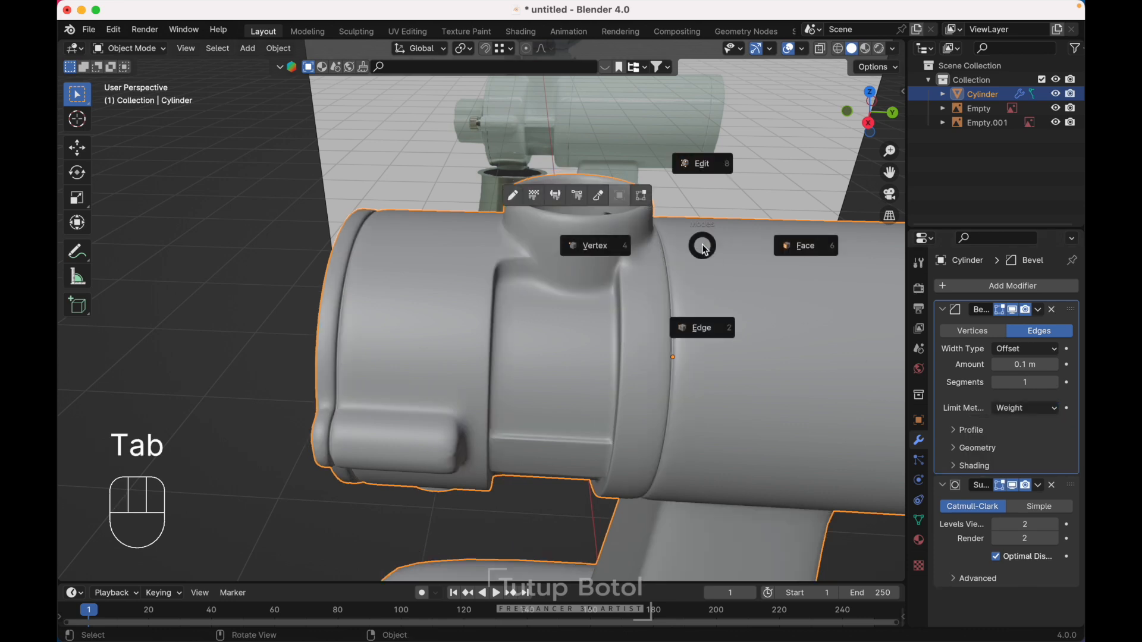
{"action": "left_click", "coordinate": [701, 178]}
{"action": "middle_click_drag", "start_coordinate": [437, 177], "coordinate": [602, 152]}
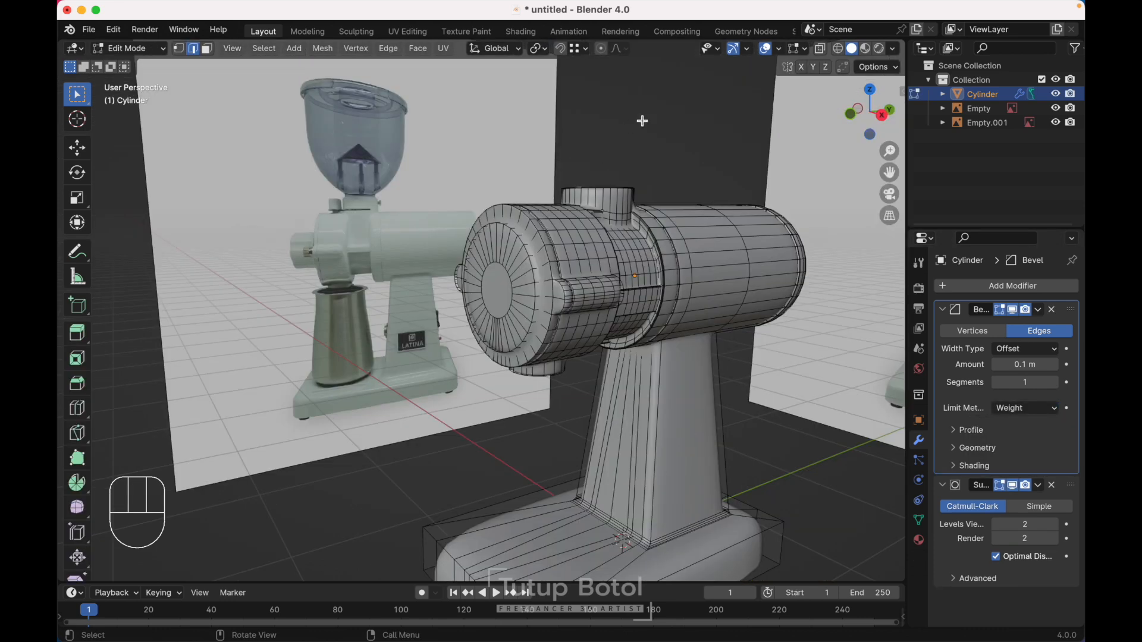
{"action": "left_click", "coordinate": [265, 48]}
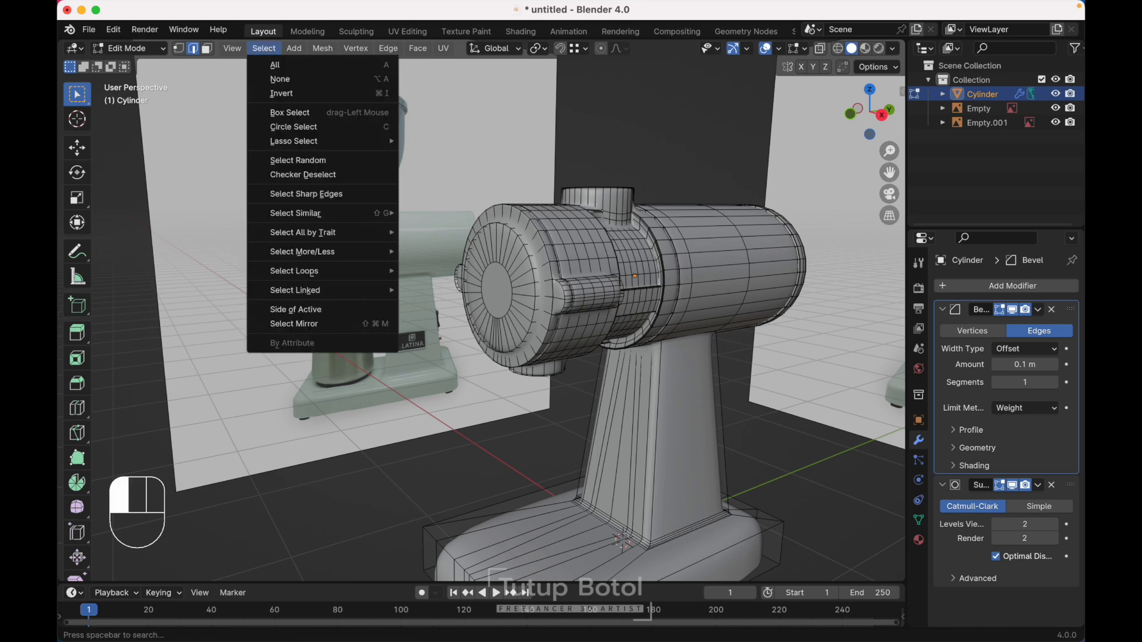
{"action": "left_click", "coordinate": [302, 193]}
Examine which sharp edges are selected around the housing, side lugs, hopper neck, spout and stand, in solid and see-through display.
{"action": "scroll", "coordinate": [302, 193], "scroll_direction": "down", "scroll_amount": 5}
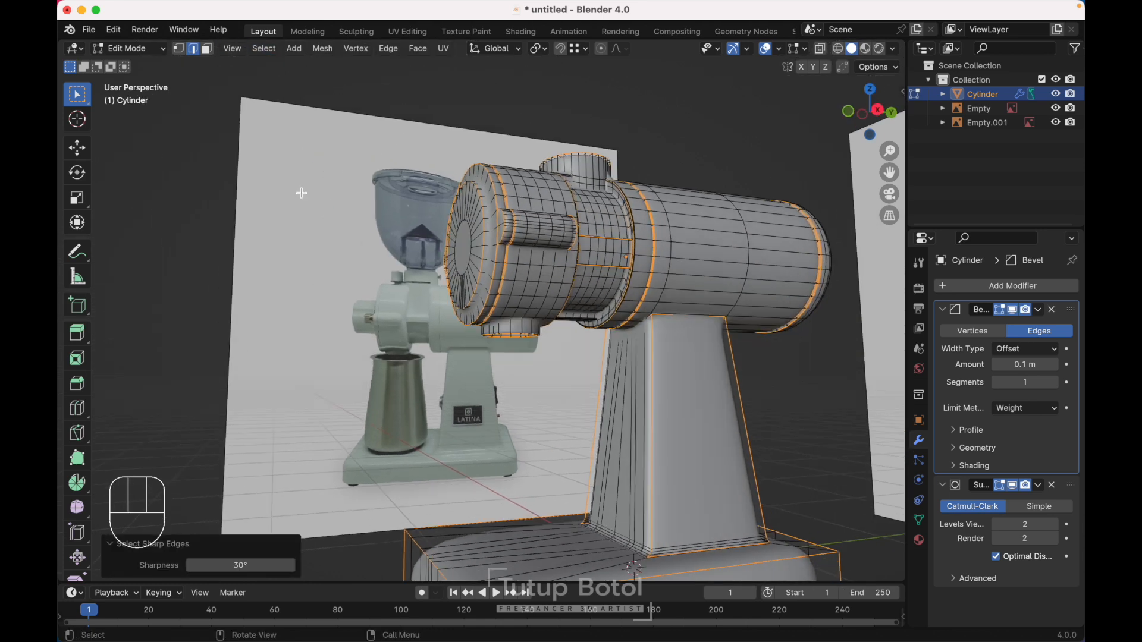
{"action": "scroll", "coordinate": [302, 192], "scroll_direction": "up", "scroll_amount": 4}
{"action": "scroll", "coordinate": [302, 193], "scroll_direction": "left", "scroll_amount": 10}
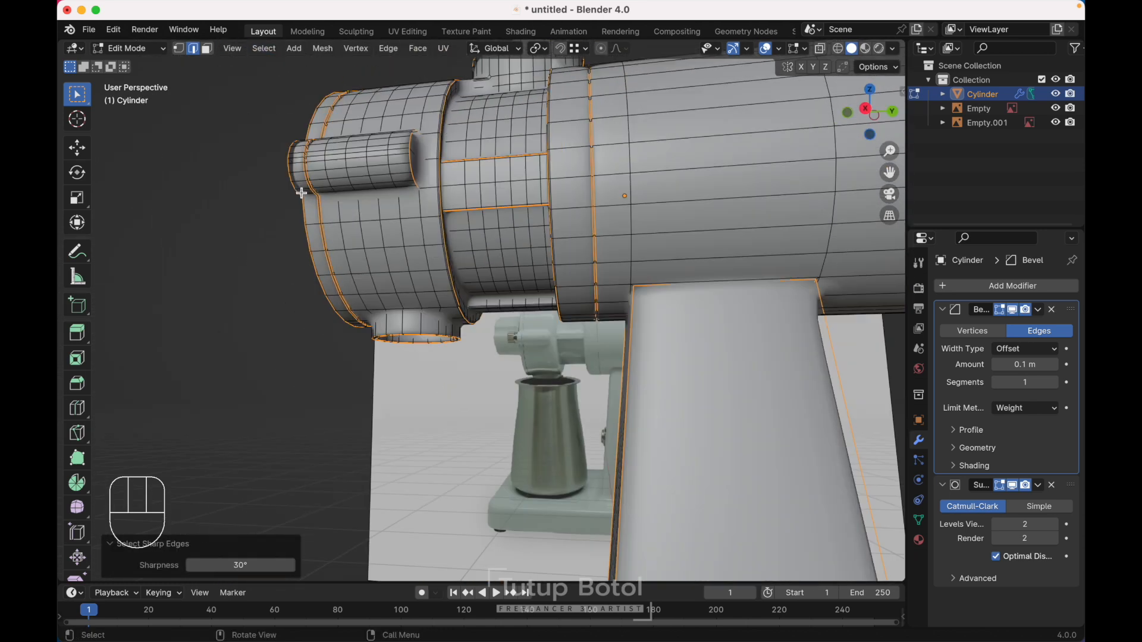
{"action": "key", "text": "alt+z"}
{"action": "scroll", "coordinate": [302, 192], "scroll_direction": "left", "scroll_amount": 8}
{"action": "key", "text": "alt+z"}
{"action": "key", "text": "alt+z"}
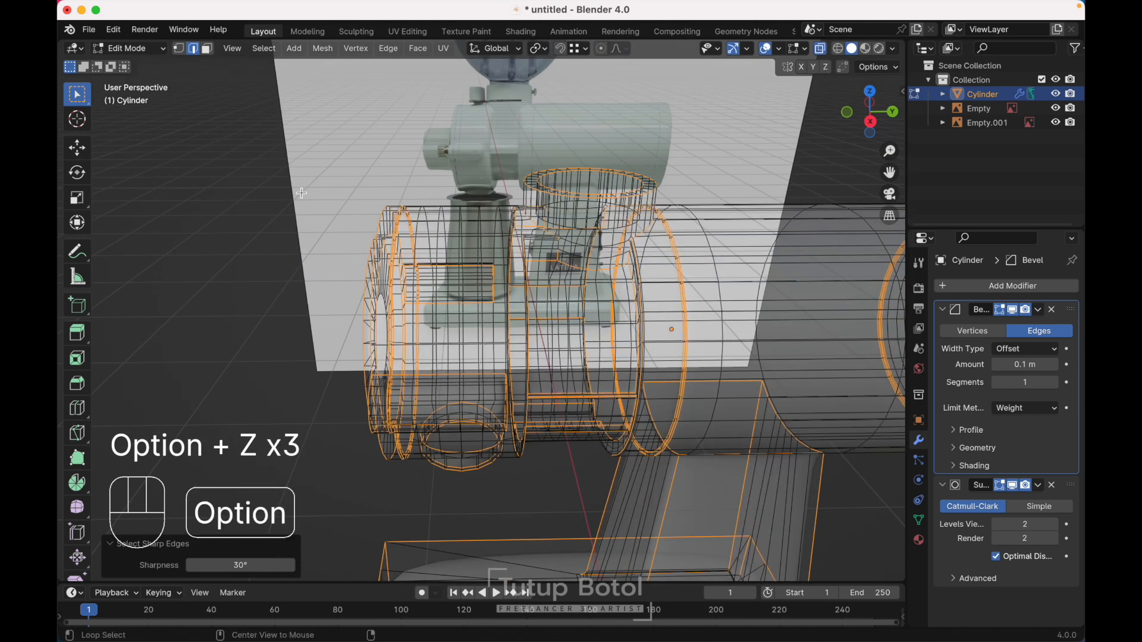
{"action": "scroll", "coordinate": [302, 193], "scroll_direction": "up", "scroll_amount": 3}
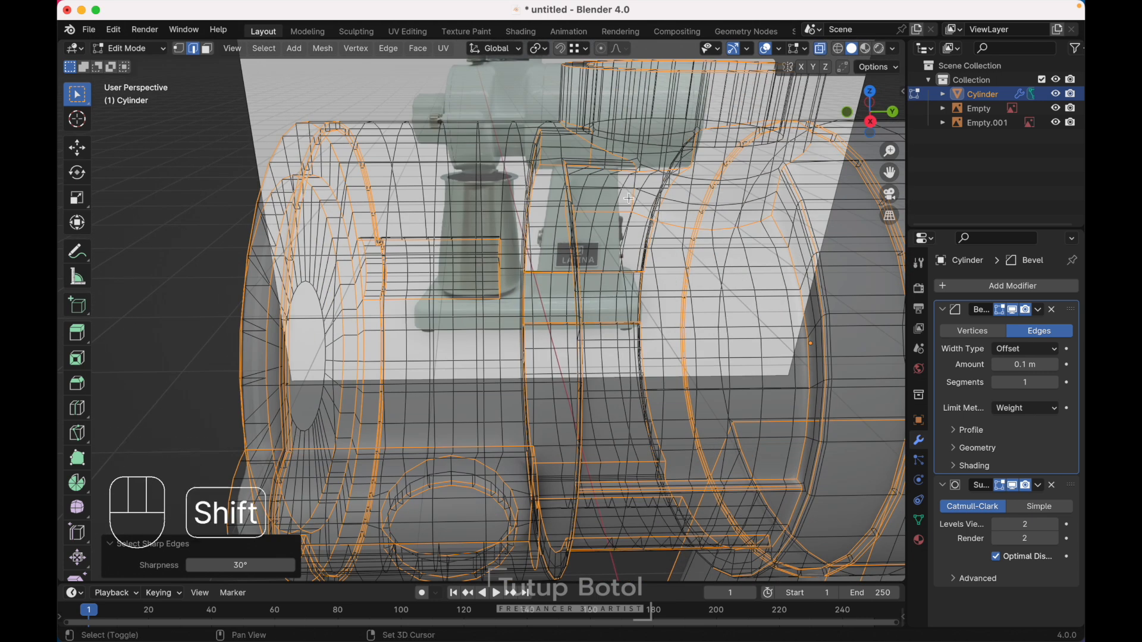
{"action": "scroll", "coordinate": [632, 198], "scroll_direction": "left", "scroll_amount": 8}
{"action": "scroll", "coordinate": [633, 198], "scroll_direction": "left", "scroll_amount": 8}
{"action": "key", "text": "alt+z"}
{"action": "scroll", "coordinate": [633, 198], "scroll_direction": "up", "scroll_amount": 4, "text": "shift"}
{"action": "scroll", "coordinate": [633, 198], "scroll_direction": "left", "scroll_amount": 6}
{"action": "scroll", "coordinate": [633, 198], "scroll_direction": "left", "scroll_amount": 4}
{"action": "key", "text": "alt+z"}
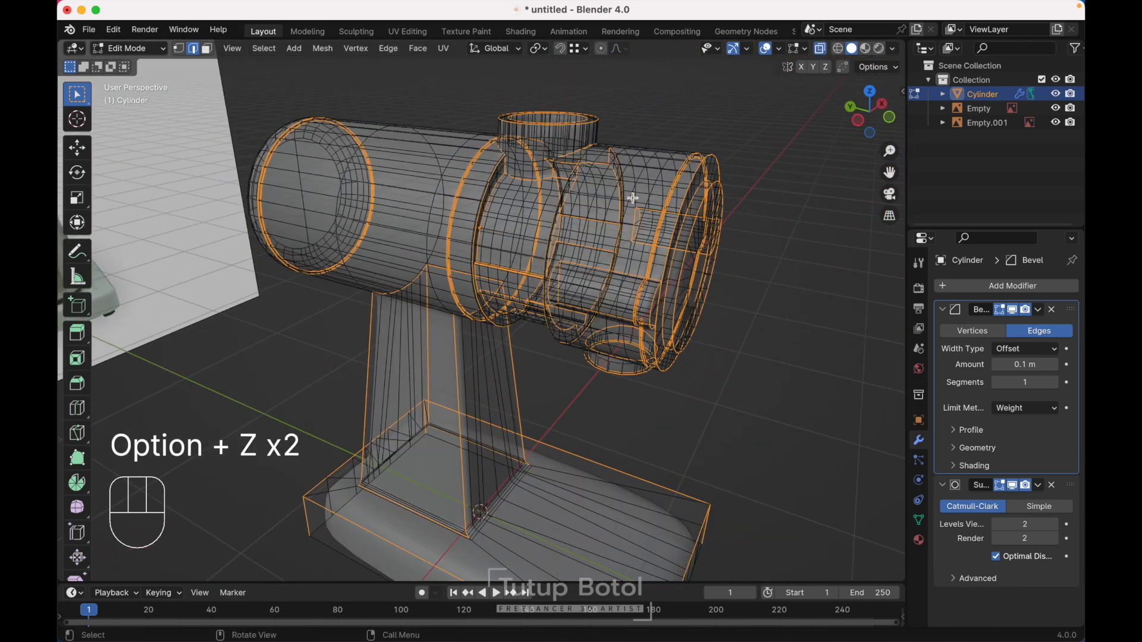
{"action": "scroll", "coordinate": [632, 198], "scroll_direction": "left", "scroll_amount": 10}
{"action": "key", "text": "alt+z"}
{"action": "scroll", "coordinate": [633, 198], "scroll_direction": "left", "scroll_amount": 3}
{"action": "scroll", "coordinate": [633, 198], "scroll_direction": "up", "scroll_amount": 4, "text": "shift"}
{"action": "key", "text": "alt+z"}
{"action": "scroll", "coordinate": [510, 197], "scroll_direction": "left", "scroll_amount": 3}
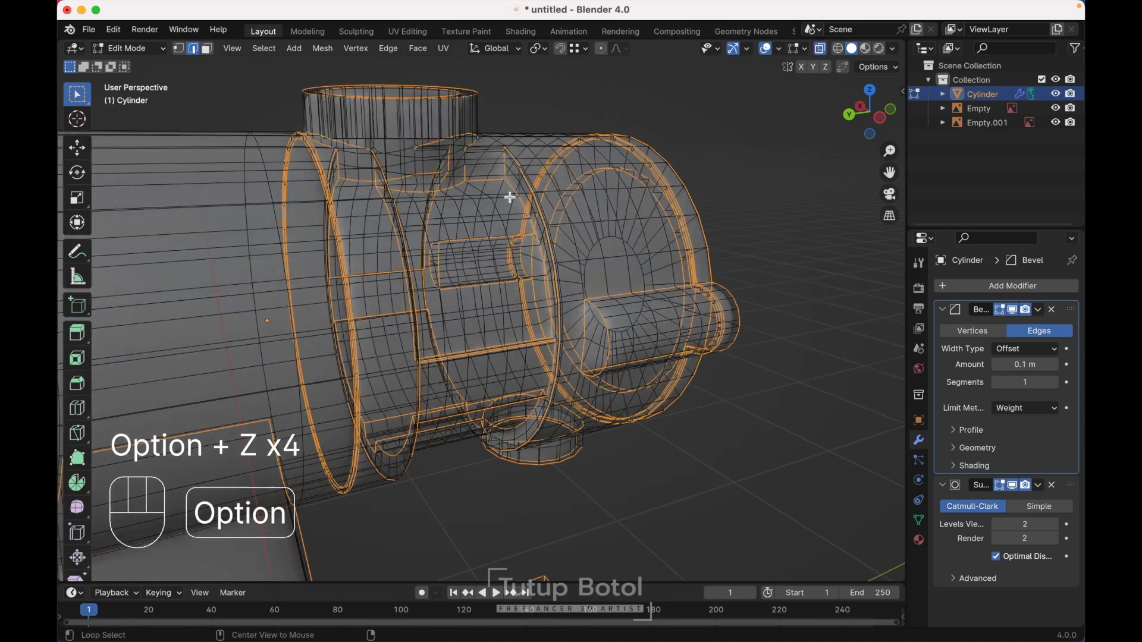
{"action": "scroll", "coordinate": [510, 197], "scroll_direction": "down", "scroll_amount": 4, "text": "shift"}
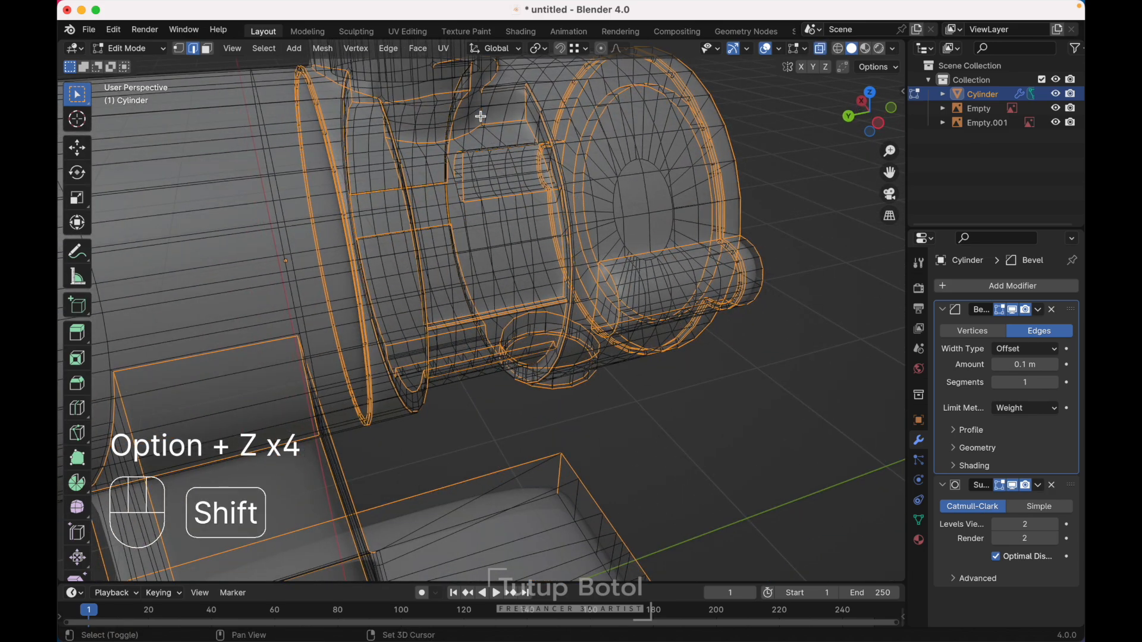
{"action": "scroll", "coordinate": [480, 116], "scroll_direction": "left", "scroll_amount": 10}
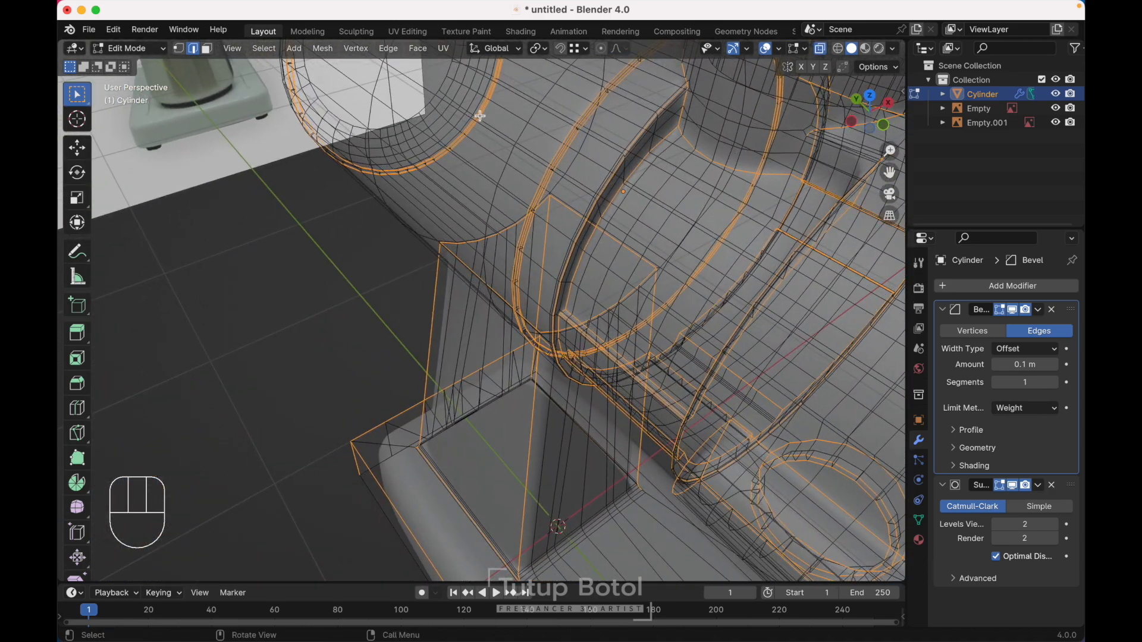
Check the selected sharp edges on the hopper neck, side lugs, front cover and motor housing from several angles.
{"action": "scroll", "coordinate": [480, 116], "scroll_direction": "up", "scroll_amount": 3, "text": "shift"}
{"action": "scroll", "coordinate": [480, 116], "scroll_direction": "left", "scroll_amount": 10}
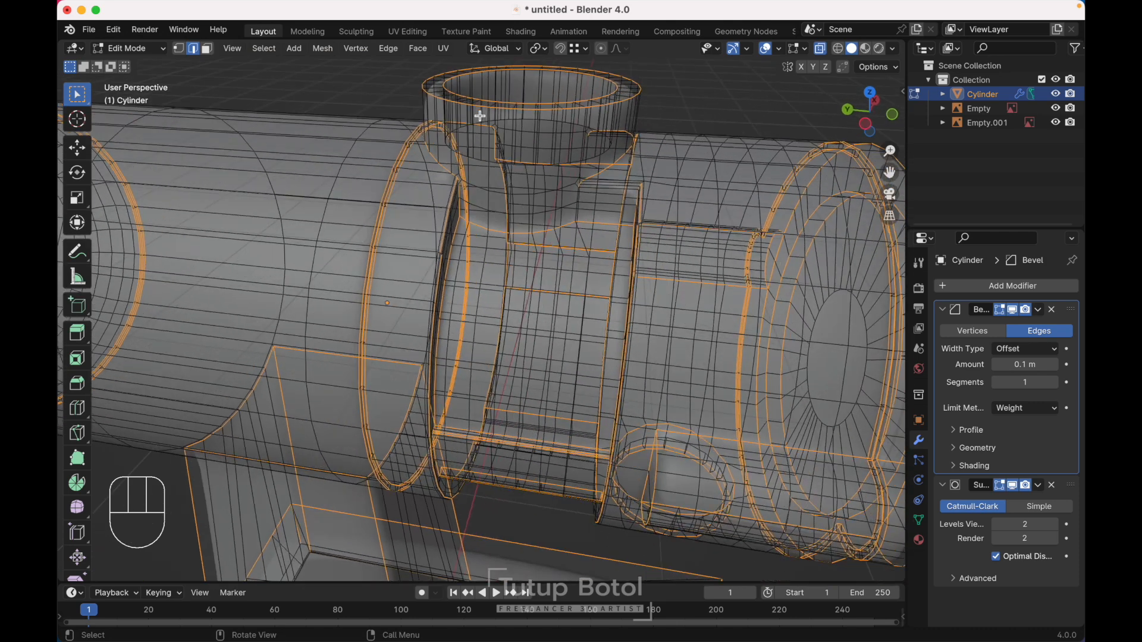
{"action": "scroll", "coordinate": [480, 116], "scroll_direction": "left", "scroll_amount": 3}
{"action": "key", "text": "alt+z"}
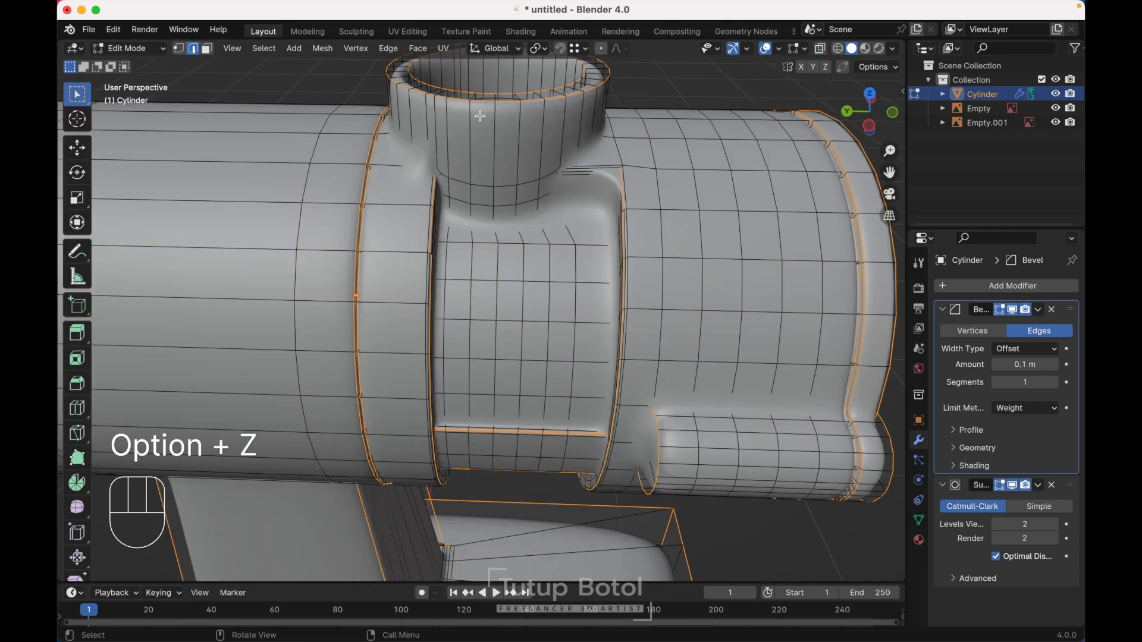
{"action": "scroll", "coordinate": [535, 242], "scroll_direction": "left", "scroll_amount": 10}
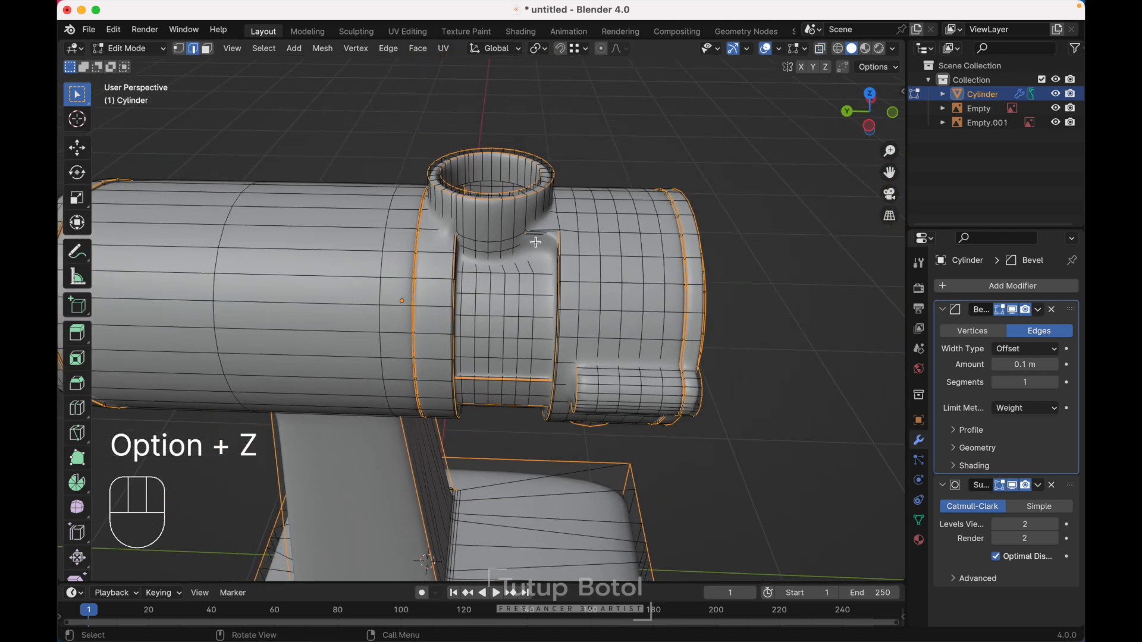
{"action": "scroll", "coordinate": [535, 242], "scroll_direction": "left", "scroll_amount": 15}
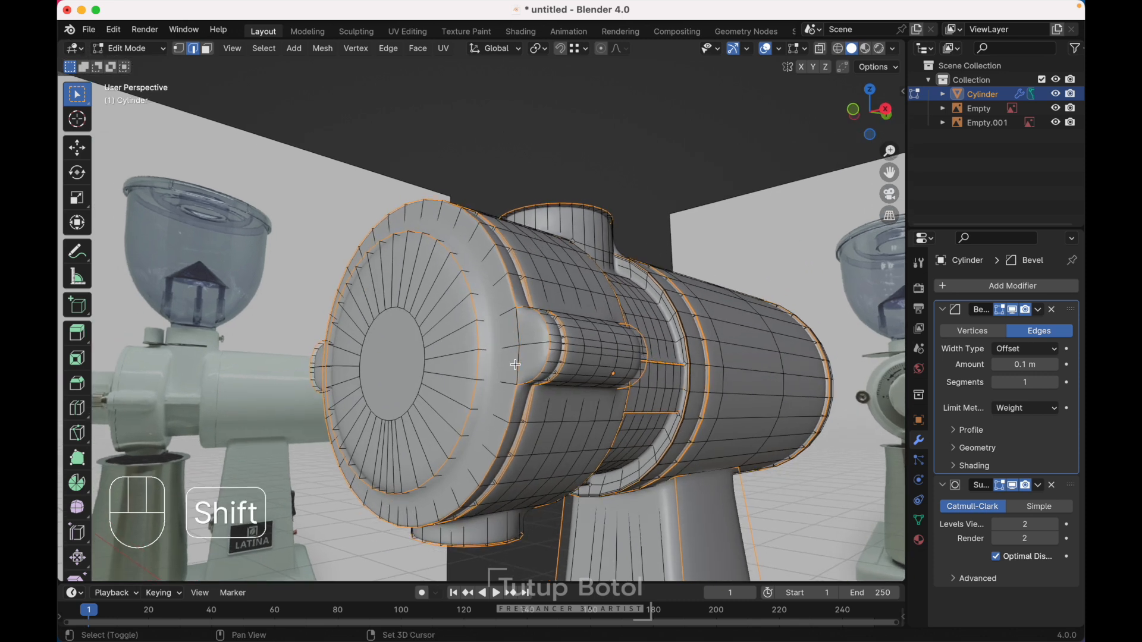
{"action": "scroll", "coordinate": [515, 365], "scroll_direction": "left", "scroll_amount": 10}
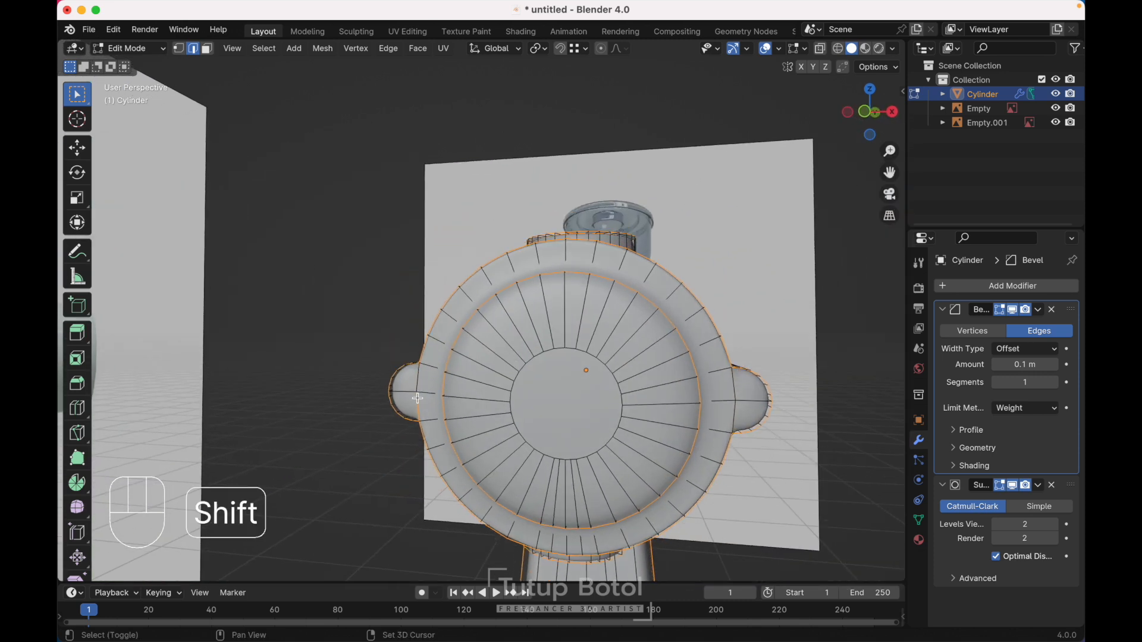
{"action": "scroll", "coordinate": [417, 398], "scroll_direction": "left", "scroll_amount": 10}
Set the mean bevel weight of the selected sharp edges to 1, return to Object Mode and inspect the beveled body.
{"action": "key", "text": "n"}
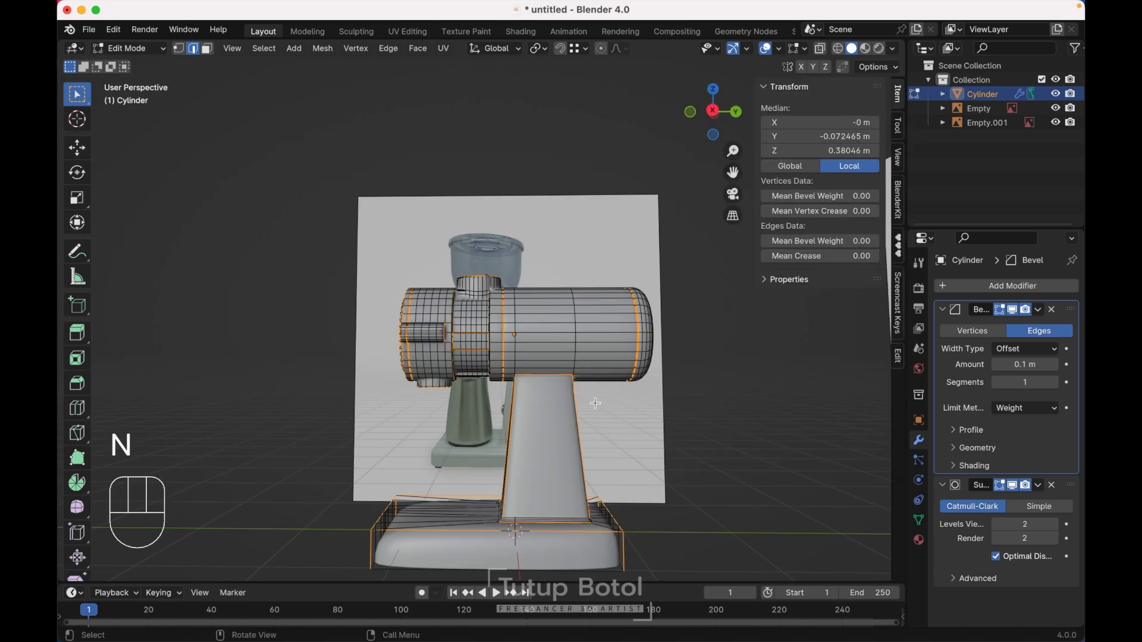
{"action": "left_click", "coordinate": [809, 242]}
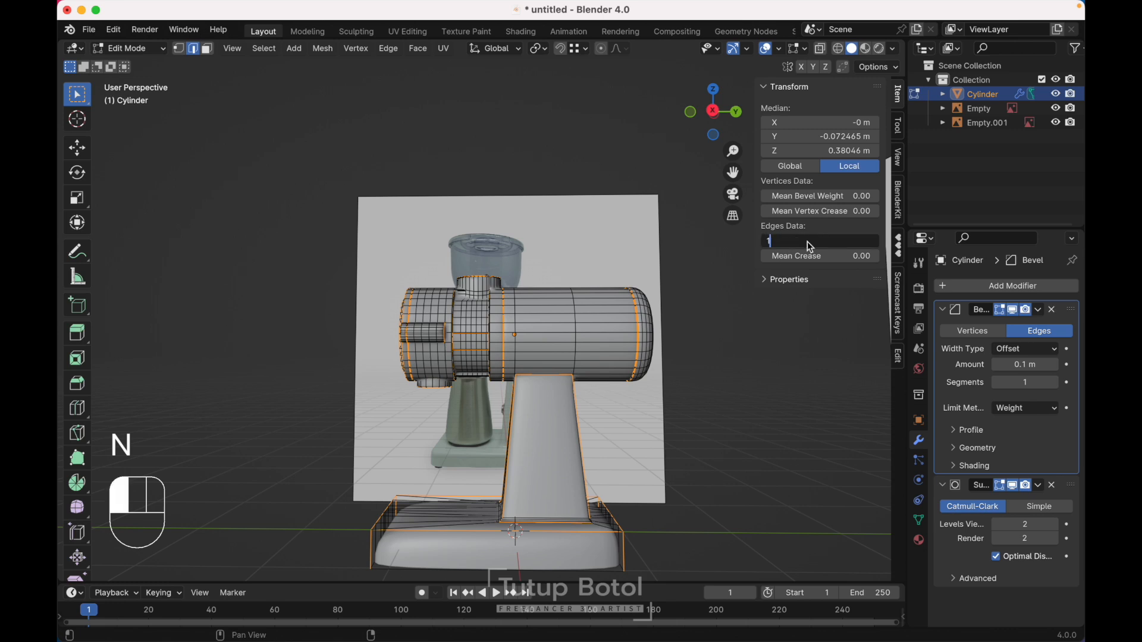
{"action": "type", "text": "1"}
{"action": "key", "text": "Return"}
{"action": "key", "text": "Tab"}
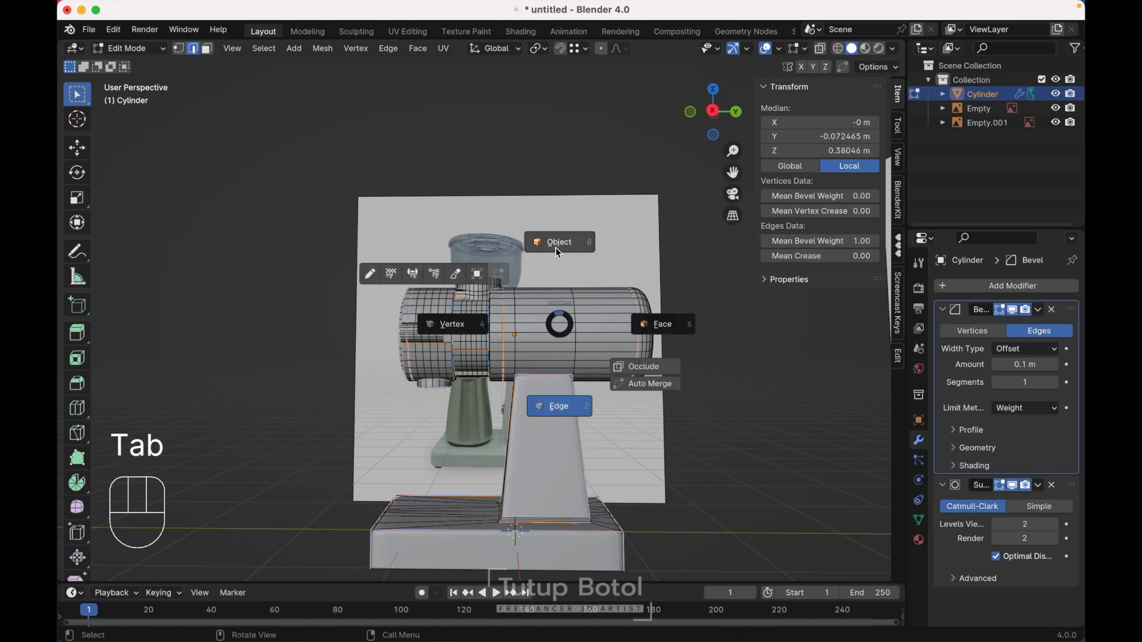
{"action": "left_click", "coordinate": [555, 247]}
{"action": "scroll", "coordinate": [455, 242], "scroll_direction": "up", "scroll_amount": 6}
{"action": "scroll", "coordinate": [454, 241], "scroll_direction": "right", "scroll_amount": 10}
{"action": "scroll", "coordinate": [454, 242], "scroll_direction": "left", "scroll_amount": 10}
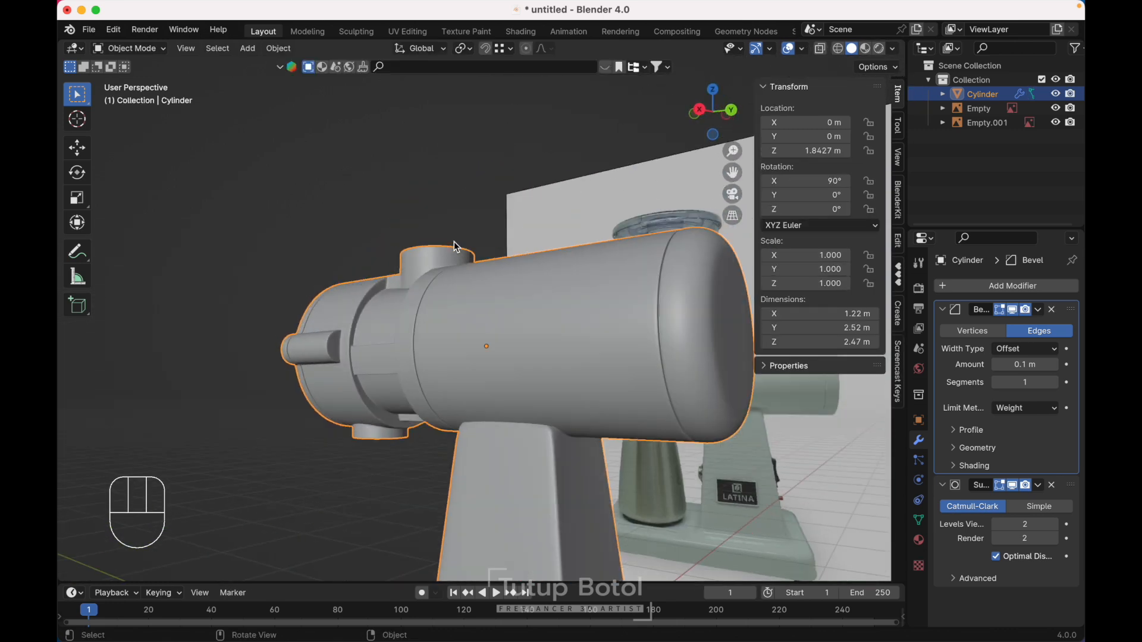
{"action": "scroll", "coordinate": [454, 242], "scroll_direction": "down", "scroll_amount": 10}
{"action": "scroll", "coordinate": [454, 241], "scroll_direction": "down", "scroll_amount": 10}
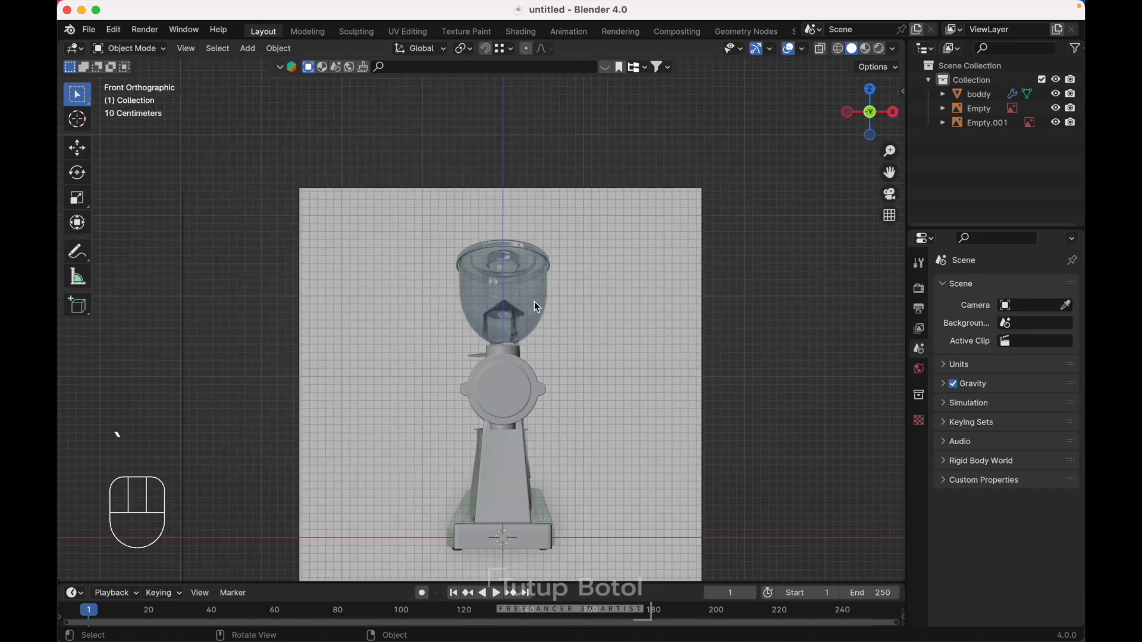
Add a mesh circle with 32 vertices and raise it along Z to the hopper's top rim in the front reference.
{"action": "key", "text": "shift+a"}
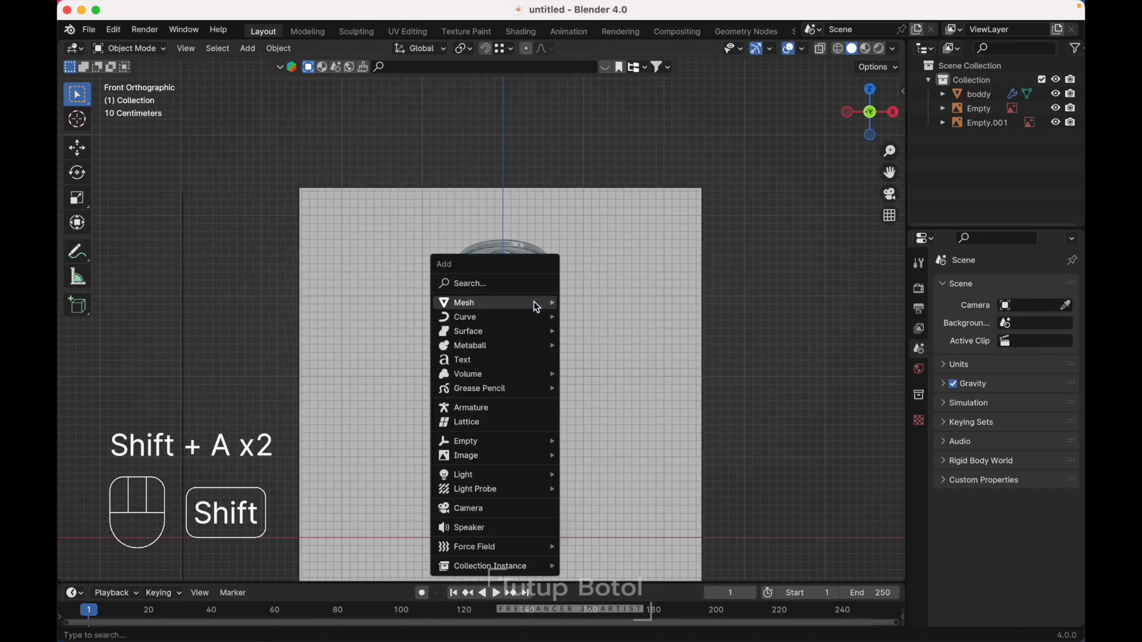
{"action": "mouse_move", "coordinate": [533, 302]}
{"action": "left_click", "coordinate": [588, 346]}
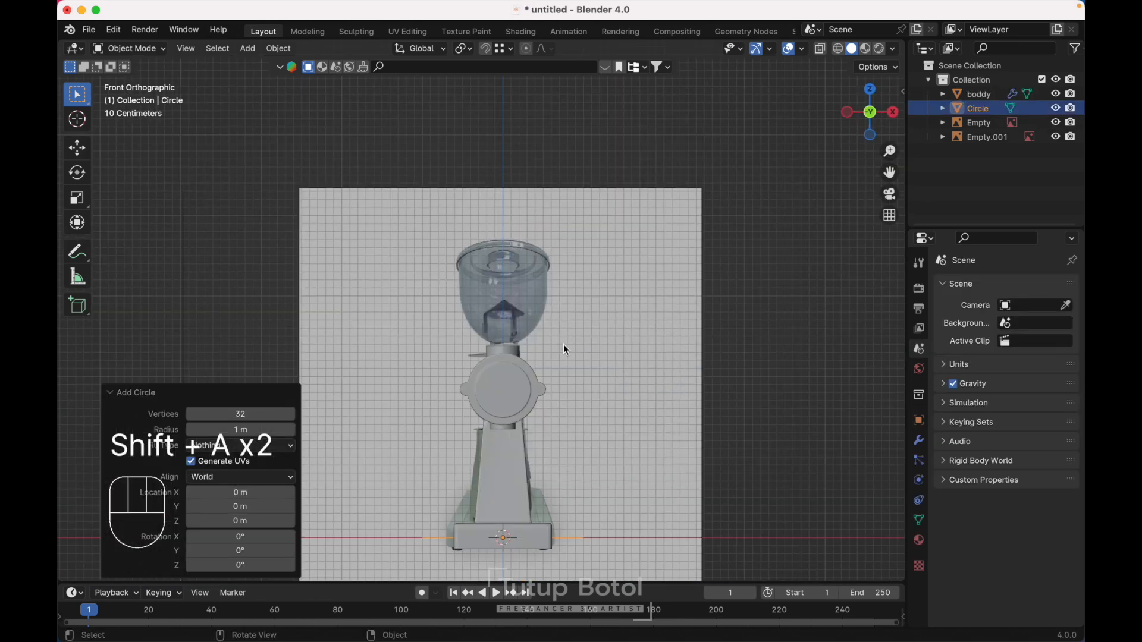
{"action": "key", "text": "g"}
{"action": "key", "text": "z"}
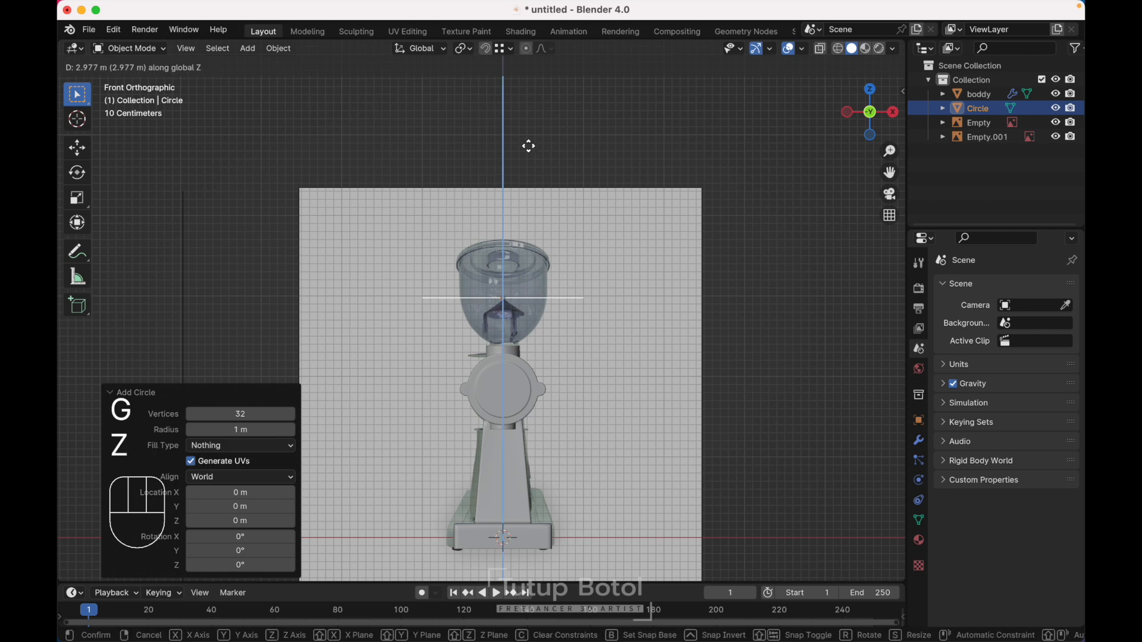
{"action": "left_click", "coordinate": [524, 113]}
In Edit Mode, scale the circle by 0.618 to the hopper's width and extrude it about 0.97 m straight down.
{"action": "key", "text": "Tab"}
{"action": "key", "text": "Tab"}
{"action": "key", "text": "Tab"}
{"action": "key", "text": "s"}
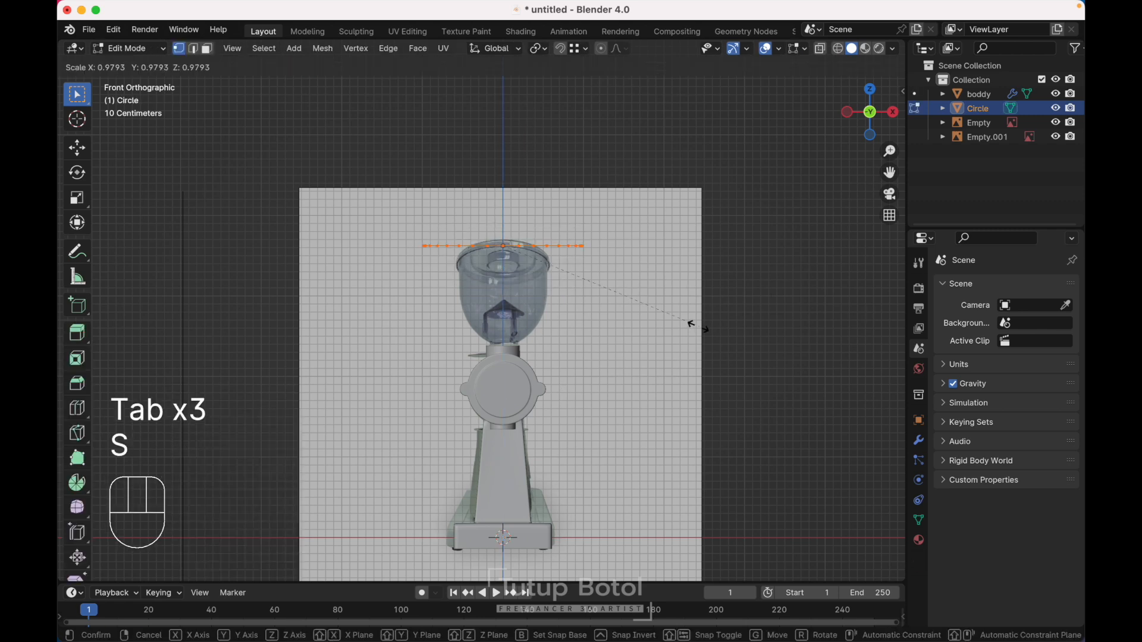
{"action": "left_click", "coordinate": [594, 255]}
{"action": "key", "text": "e"}
{"action": "key", "text": "z"}
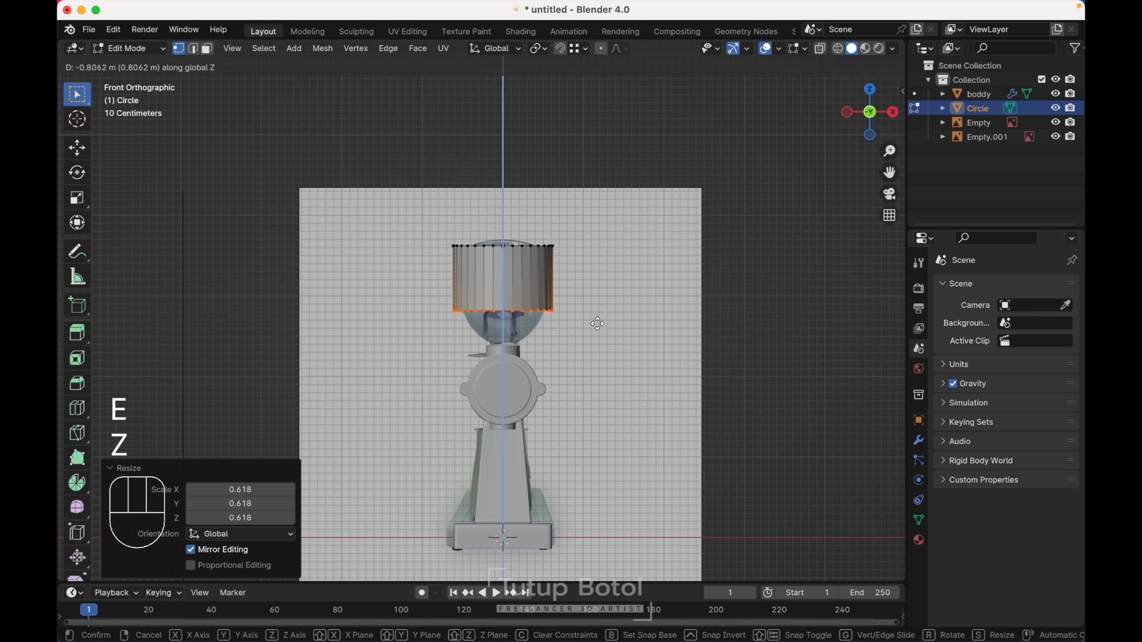
{"action": "left_click", "coordinate": [643, 335]}
Extrude the hopper's bottom ring about 0.2 m further down and scale it inward to form a tapered base.
{"action": "key", "text": "e"}
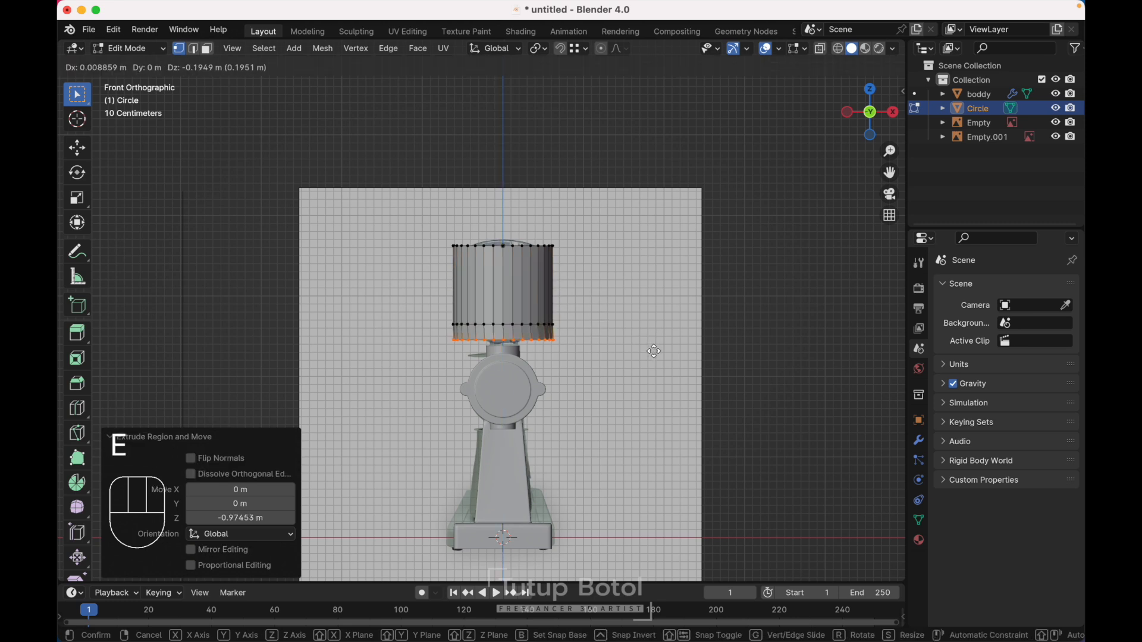
{"action": "key", "text": "z"}
{"action": "key", "text": "s"}
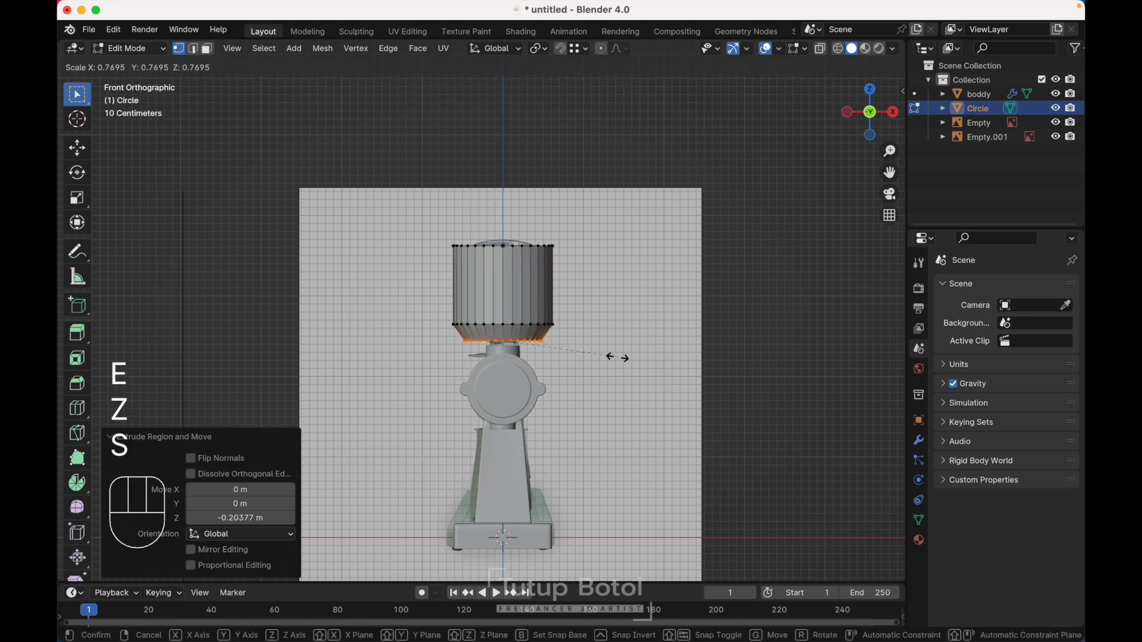
{"action": "left_click", "coordinate": [568, 356]}
Select the whole hopper mesh and scale it by 0.833.
{"action": "key", "text": "a"}
{"action": "key", "text": "s"}
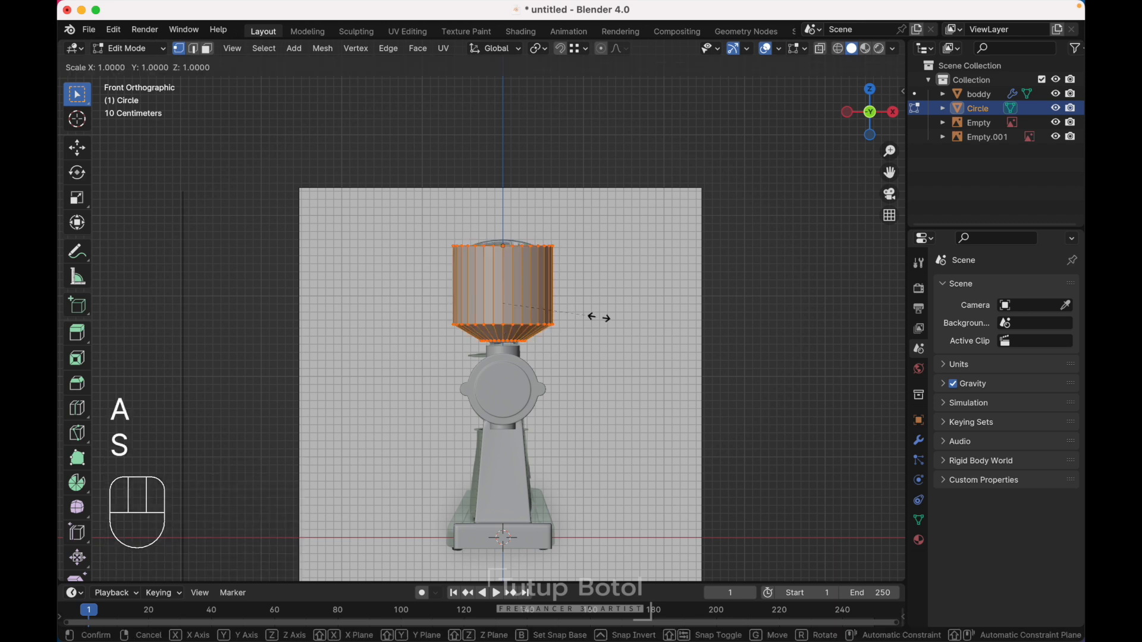
{"action": "left_click", "coordinate": [586, 319]}
{"action": "scroll", "coordinate": [606, 345], "scroll_direction": "up", "scroll_amount": 4}
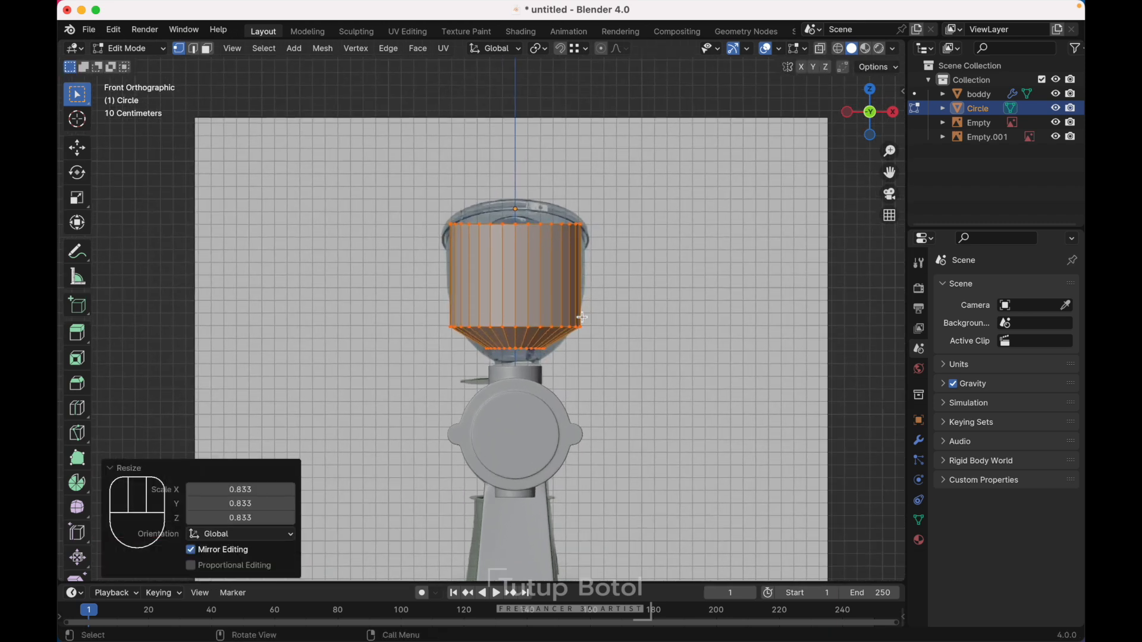
Lower the hopper's bottom ring along Z to just above the grinder neck and scale it by 0.772.
{"action": "key", "text": "g"}
{"action": "key", "text": "z"}
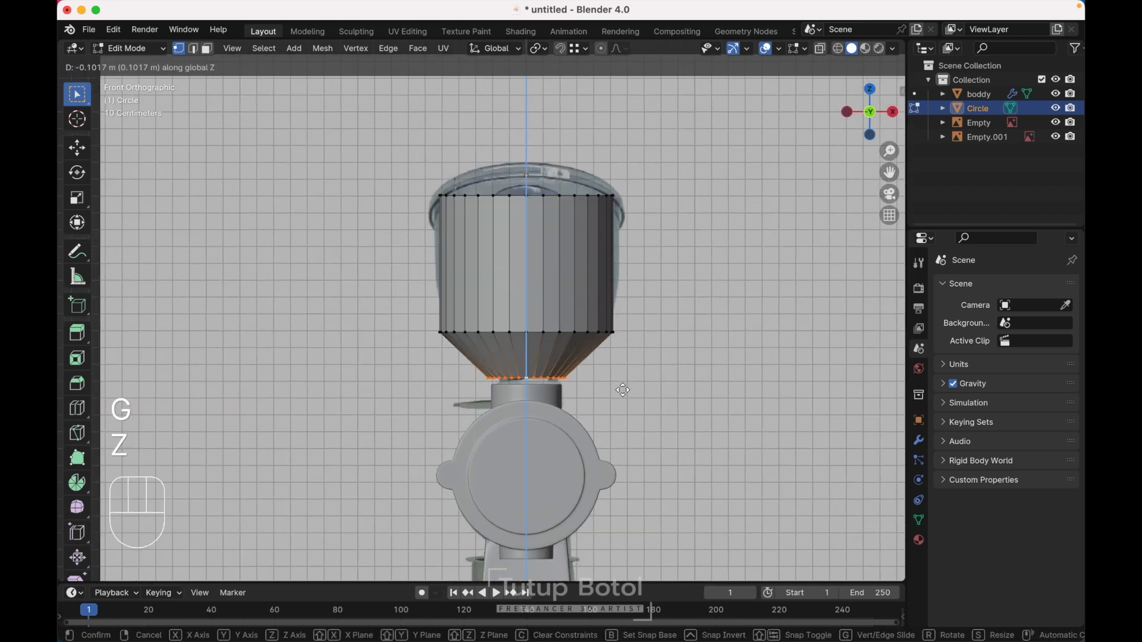
{"action": "left_click", "coordinate": [623, 394]}
{"action": "key", "text": "s"}
{"action": "key", "text": "Escape"}
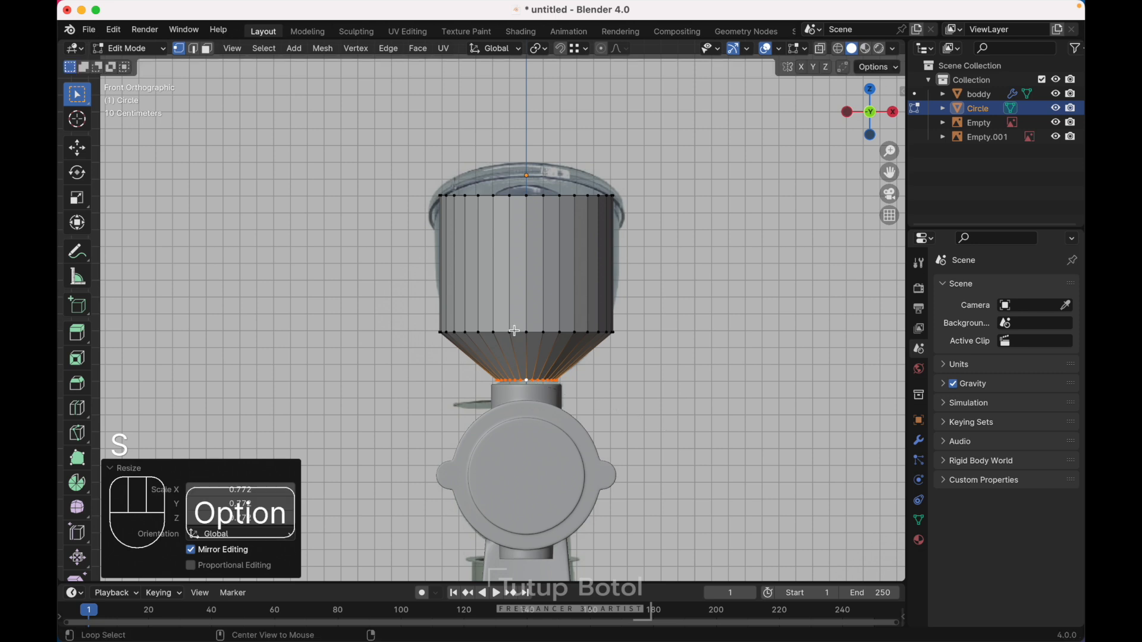
Bevel the edge loop between the hopper's wall and tapered base with a 0.261 m width and 7 segments.
{"action": "left_click", "coordinate": [514, 331], "text": "alt"}
{"action": "key", "text": "ctrl+b"}
{"action": "scroll", "coordinate": [515, 331], "scroll_direction": "up", "scroll_amount": 4}
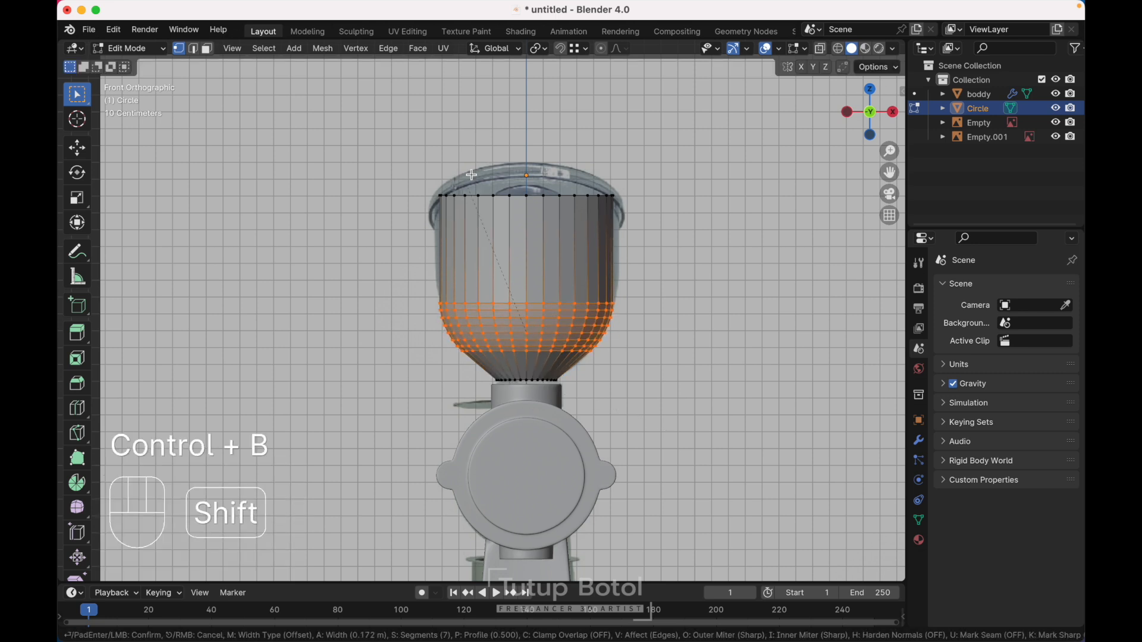
{"action": "left_click", "coordinate": [533, 99]}
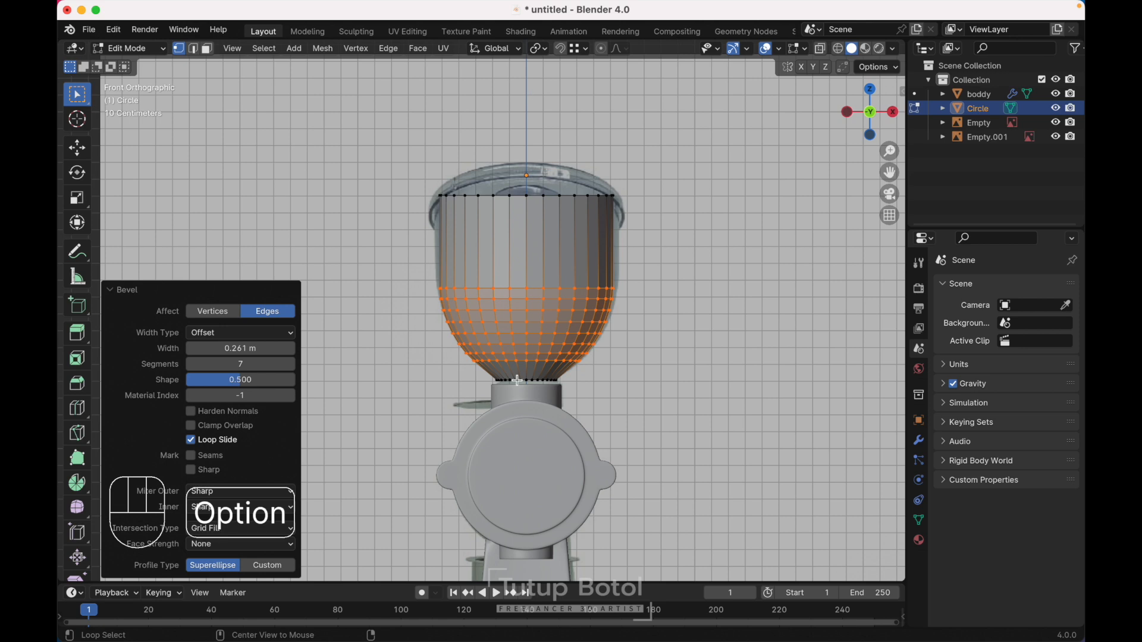
Extrude the hopper's bottom edge loop about 0.085 m down along Z into the grinder neck.
{"action": "left_click", "coordinate": [608, 385], "text": "alt"}
{"action": "key", "text": "e"}
{"action": "key", "text": "z"}
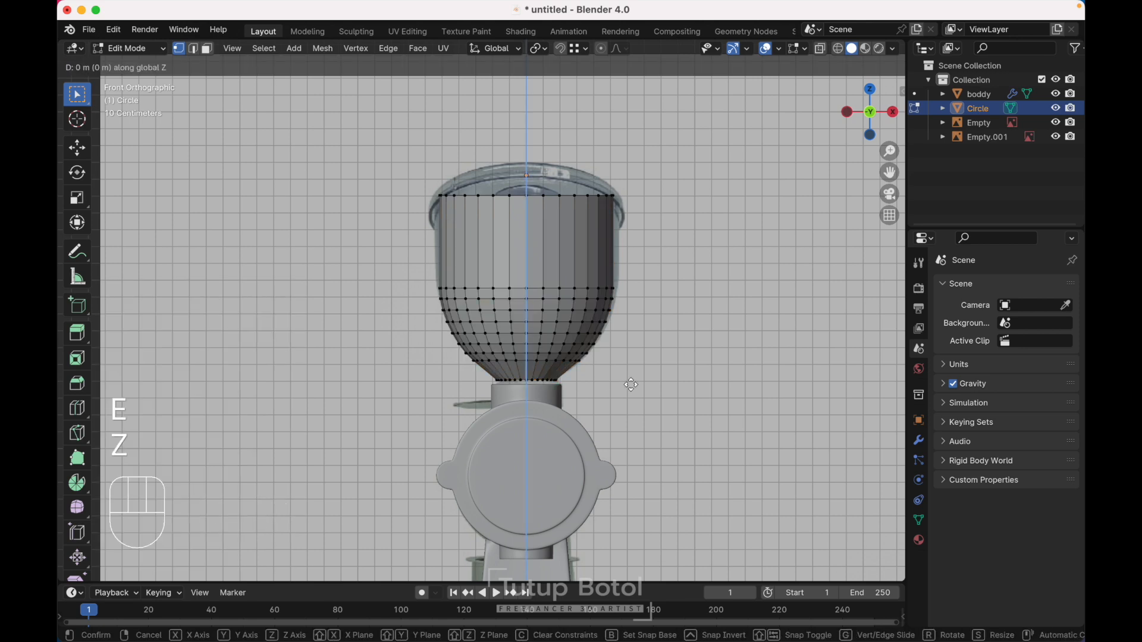
{"action": "left_click", "coordinate": [631, 400]}
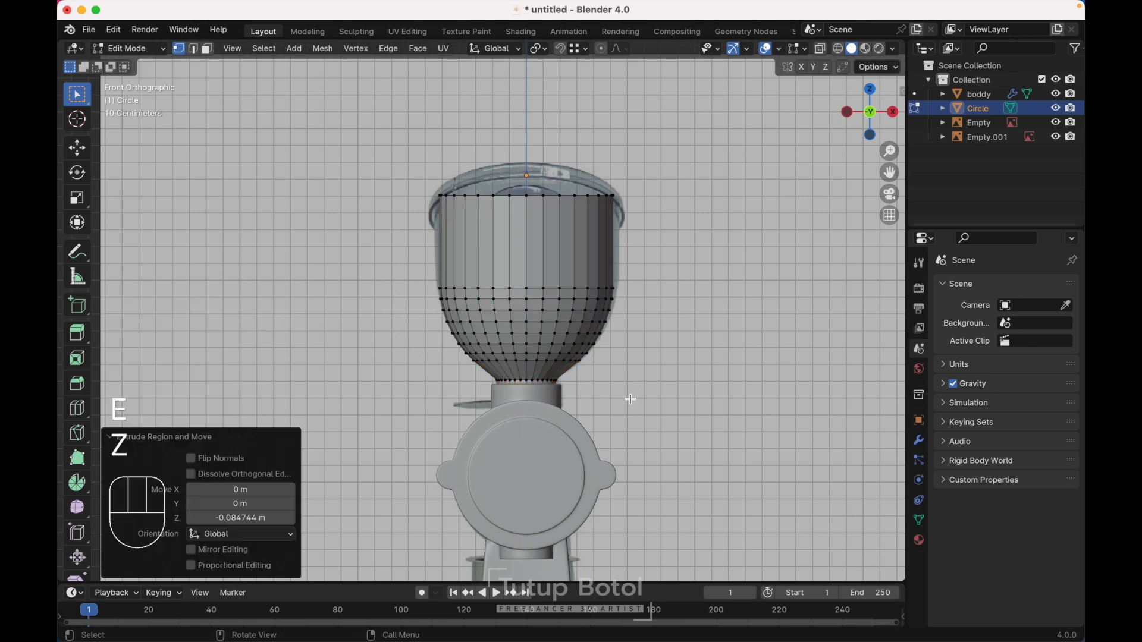
In Object Mode, move the hopper along Y in the right view until it sits over the grinder neck.
{"action": "key", "text": "Tab"}
{"action": "key", "text": "grave"}
{"action": "key", "text": "g"}
{"action": "key", "text": "y"}
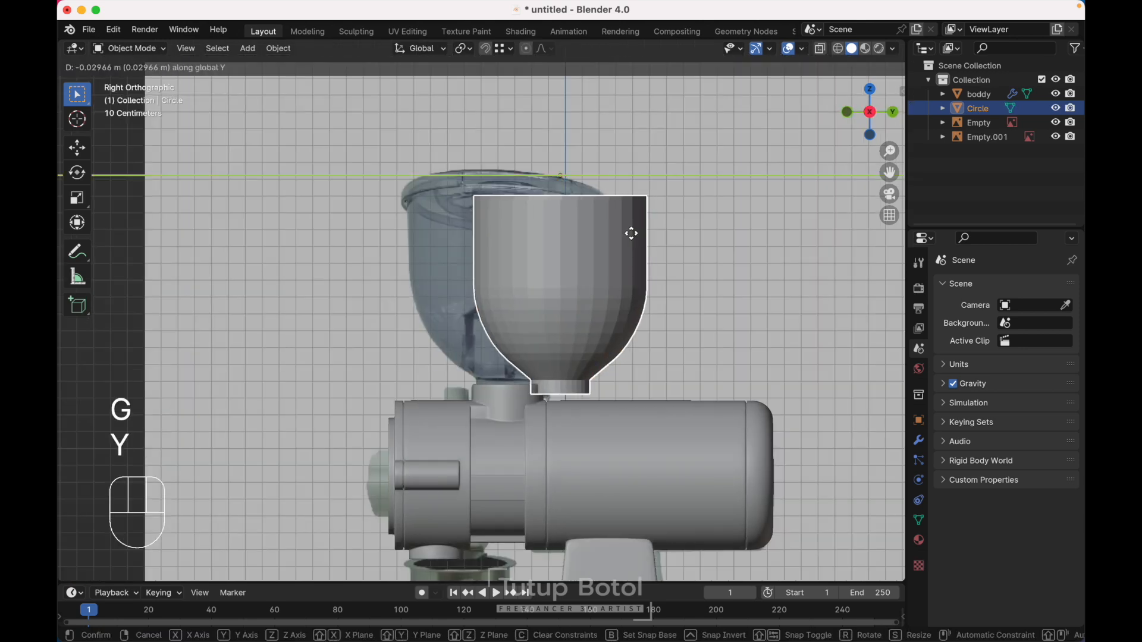
{"action": "left_click", "coordinate": [584, 239]}
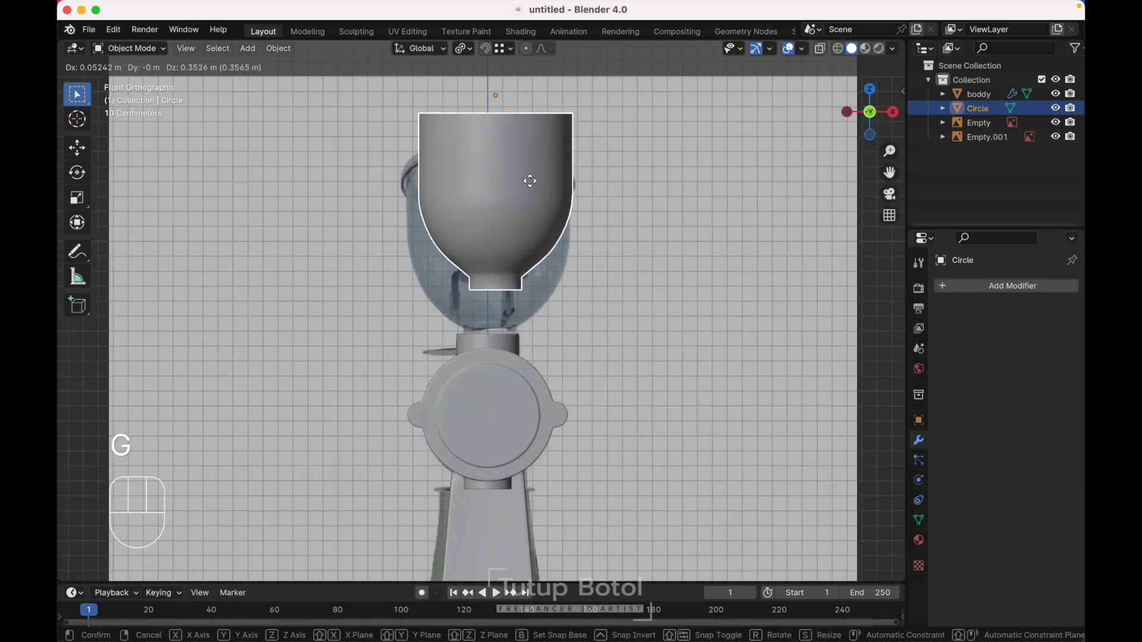
In Edit Mode, add a centered circular loop cut around the lower part of the hopper in top view.
{"action": "key", "text": "Escape"}
{"action": "key", "text": "Tab"}
{"action": "key", "text": "grave"}
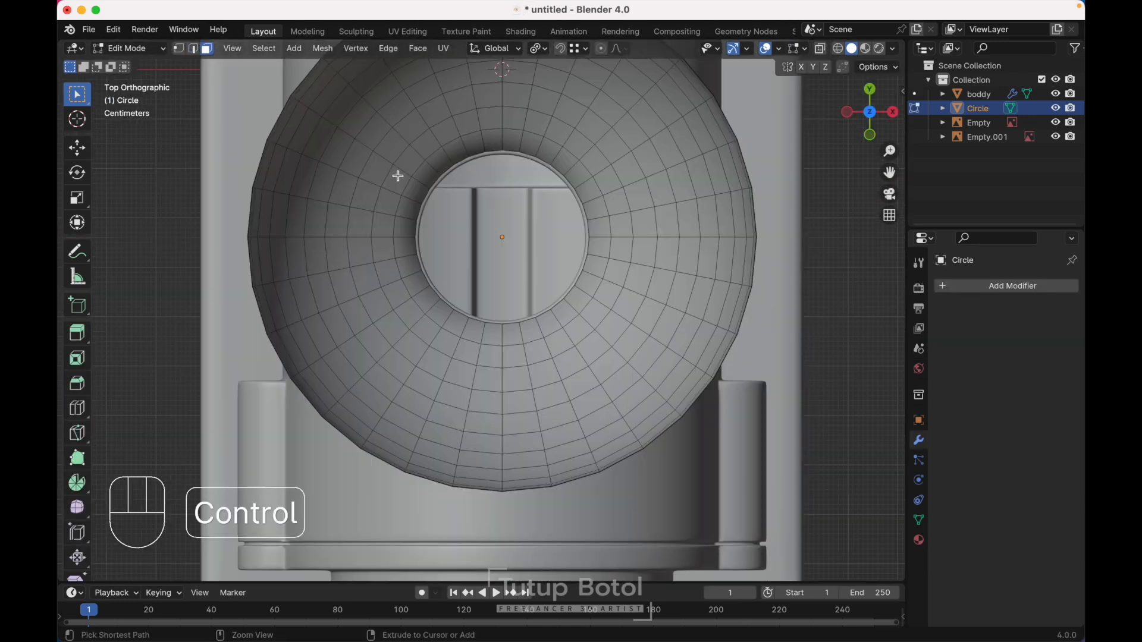
{"action": "key", "text": "ctrl+r"}
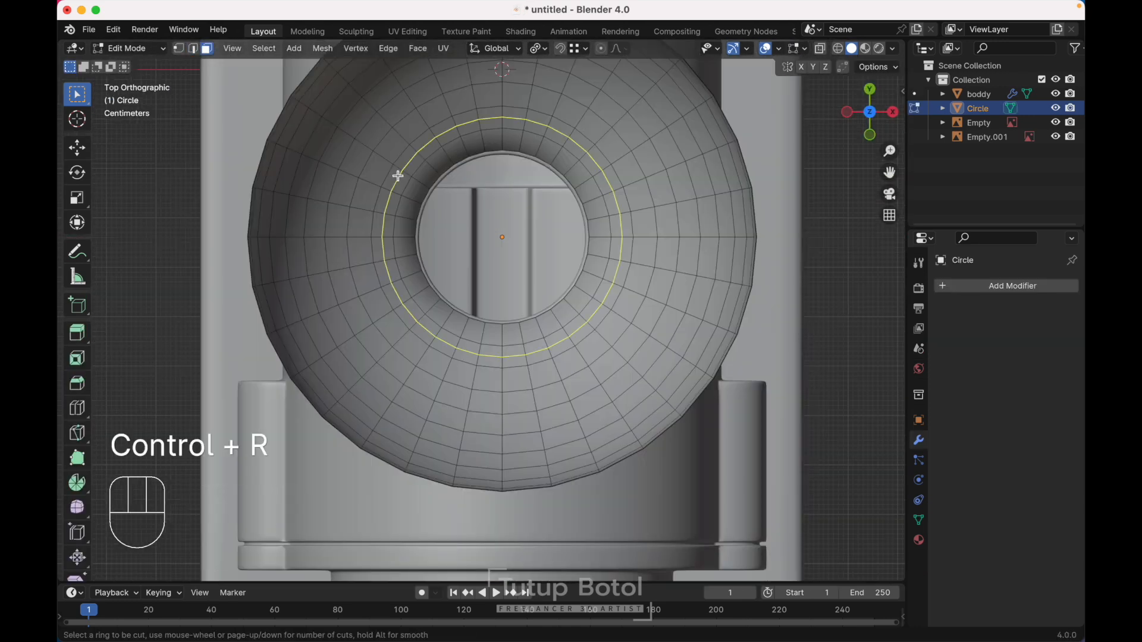
{"action": "left_click", "coordinate": [398, 176]}
{"action": "right_click", "coordinate": [384, 178]}
Add two centered radial loop cuts in neighboring face columns on the hopper's back-left side.
{"action": "key", "text": "ctrl+r"}
{"action": "left_click", "coordinate": [382, 179]}
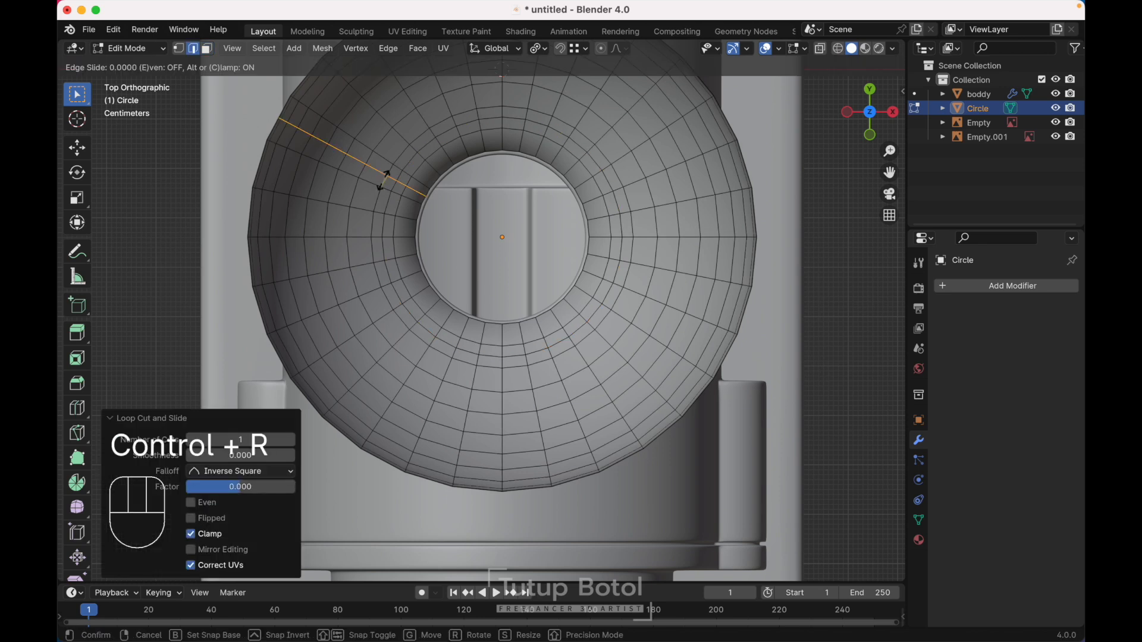
{"action": "key", "text": "ctrl+r"}
{"action": "key", "text": "Escape"}
{"action": "key", "text": "ctrl+r"}
{"action": "left_click", "coordinate": [384, 205]}
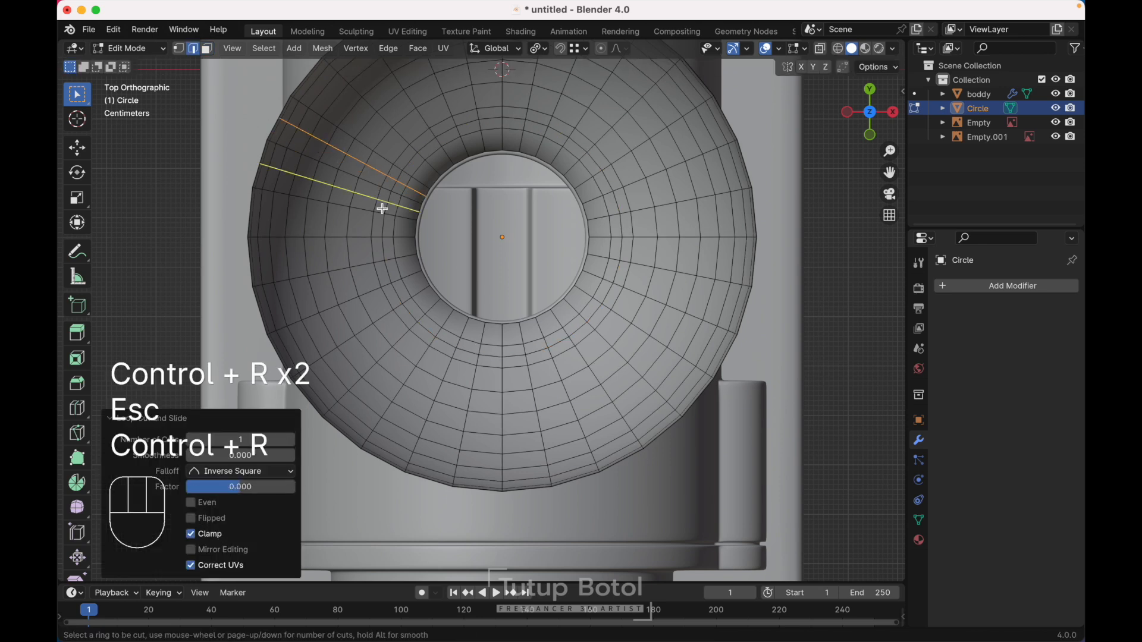
{"action": "right_click", "coordinate": [383, 208]}
Add two centered radial loop cuts in neighboring face columns on the hopper's front side, left of center.
{"action": "key", "text": "ctrl+r"}
{"action": "left_click", "coordinate": [461, 352]}
{"action": "key", "text": "Escape"}
{"action": "key", "text": "ctrl+r"}
{"action": "left_click", "coordinate": [493, 364]}
{"action": "key", "text": "Escape"}
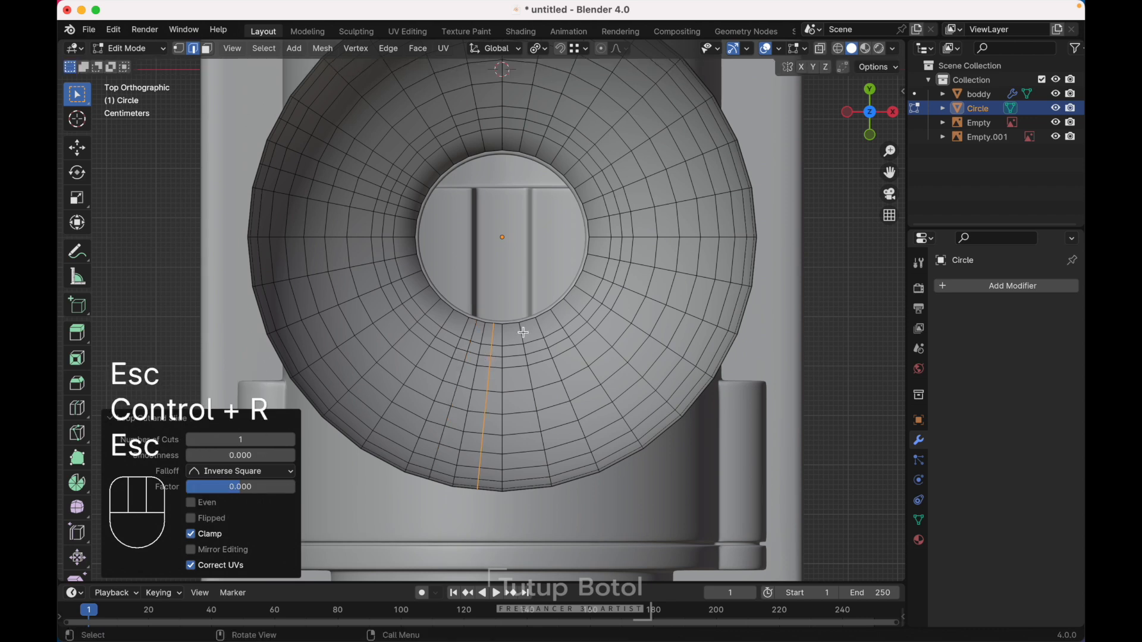
Add two centered radial loop cuts on the hopper's right side, on either side of the X axis.
{"action": "key", "text": "ctrl+r"}
{"action": "left_click", "coordinate": [659, 229]}
{"action": "key", "text": "Escape"}
{"action": "key", "text": "ctrl+r"}
{"action": "left_click", "coordinate": [659, 255]}
{"action": "key", "text": "Escape"}
Select three 2×2 face patches spaced around the lower hopper and inset them by about 0.006 m.
{"action": "key", "text": "3"}
{"action": "left_click", "coordinate": [616, 220], "text": "shift"}
{"action": "left_click", "coordinate": [616, 232], "text": "shift"}
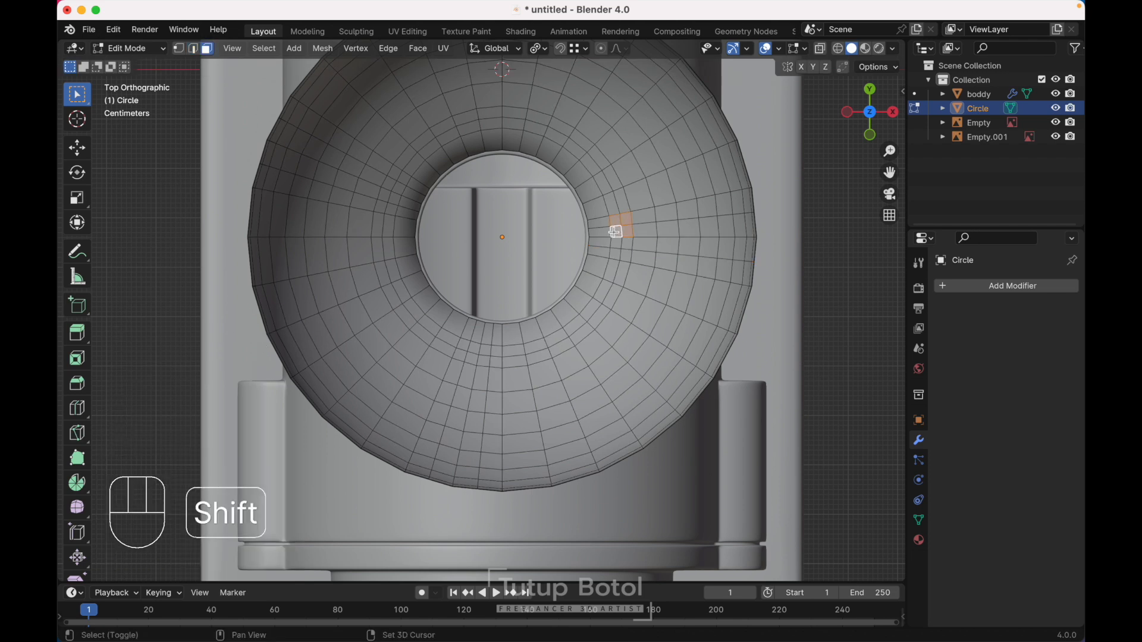
{"action": "left_click", "coordinate": [473, 360], "text": "shift"}
{"action": "left_click", "coordinate": [484, 360], "text": "shift"}
{"action": "scroll", "coordinate": [385, 198], "scroll_direction": "up", "scroll_amount": 3}
{"action": "key", "text": "alt+z"}
{"action": "key", "text": "i"}
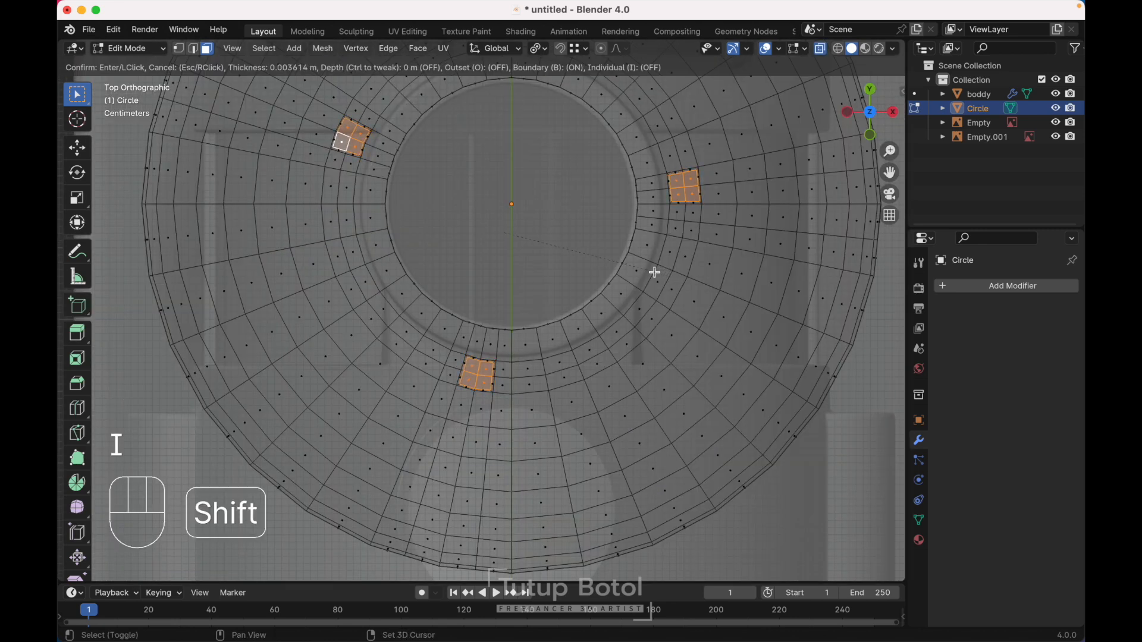
{"action": "left_click", "coordinate": [615, 250]}
Shape the three inset hopper patches into circles with LoopTools Circle, and flatten them horizontally by scaling Z to 0.
{"action": "right_click", "coordinate": [550, 216]}
{"action": "mouse_move", "coordinate": [550, 216]}
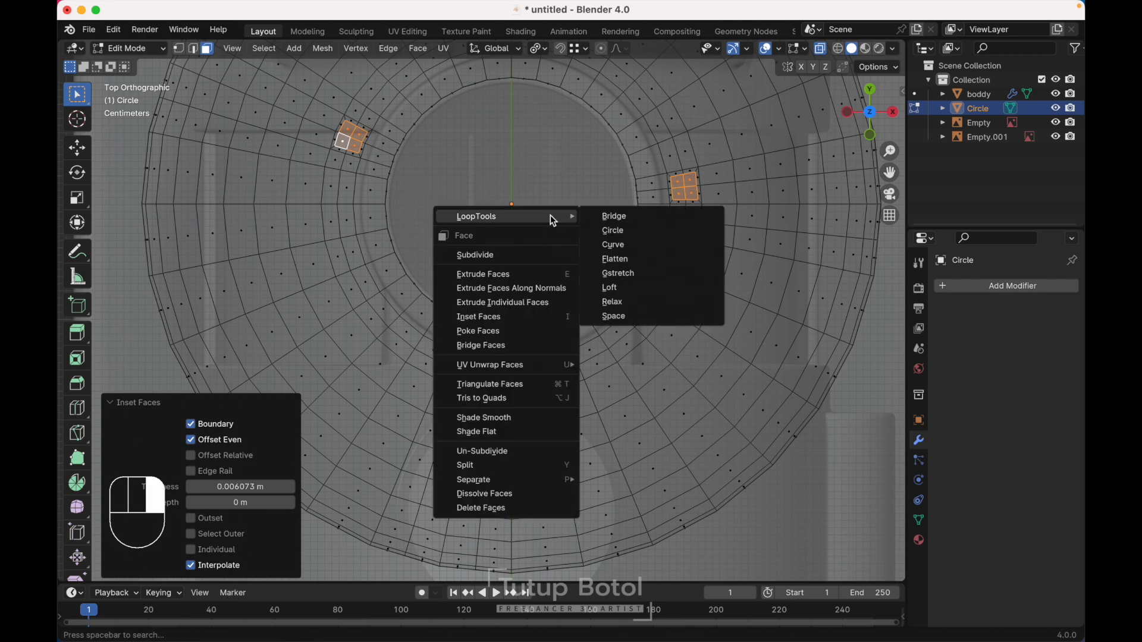
{"action": "left_click", "coordinate": [606, 232]}
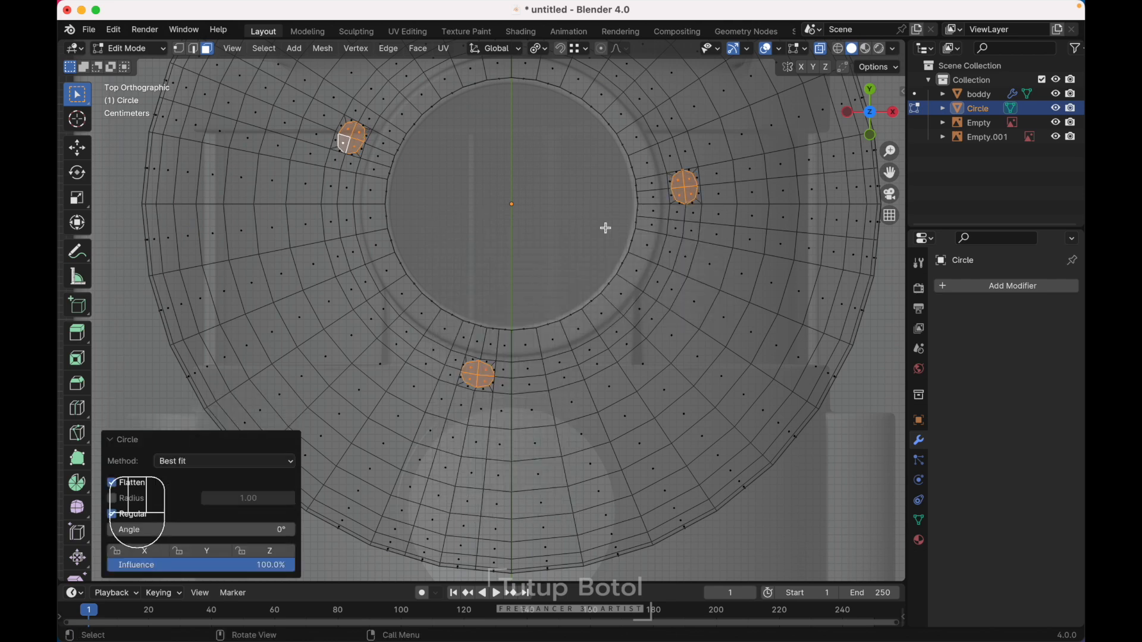
{"action": "middle_click_drag", "start_coordinate": [606, 227], "coordinate": [502, 124]}
{"action": "key", "text": "KP_1"}
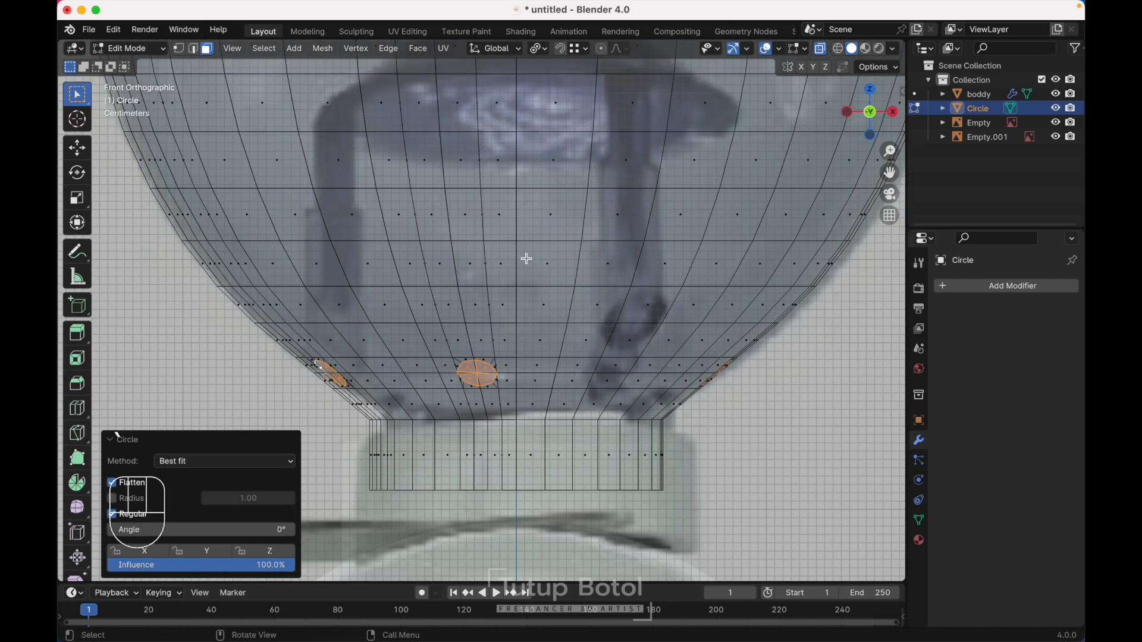
{"action": "key", "text": "s"}
{"action": "key", "text": "z"}
{"action": "key", "text": "0"}
{"action": "key", "text": "Return"}
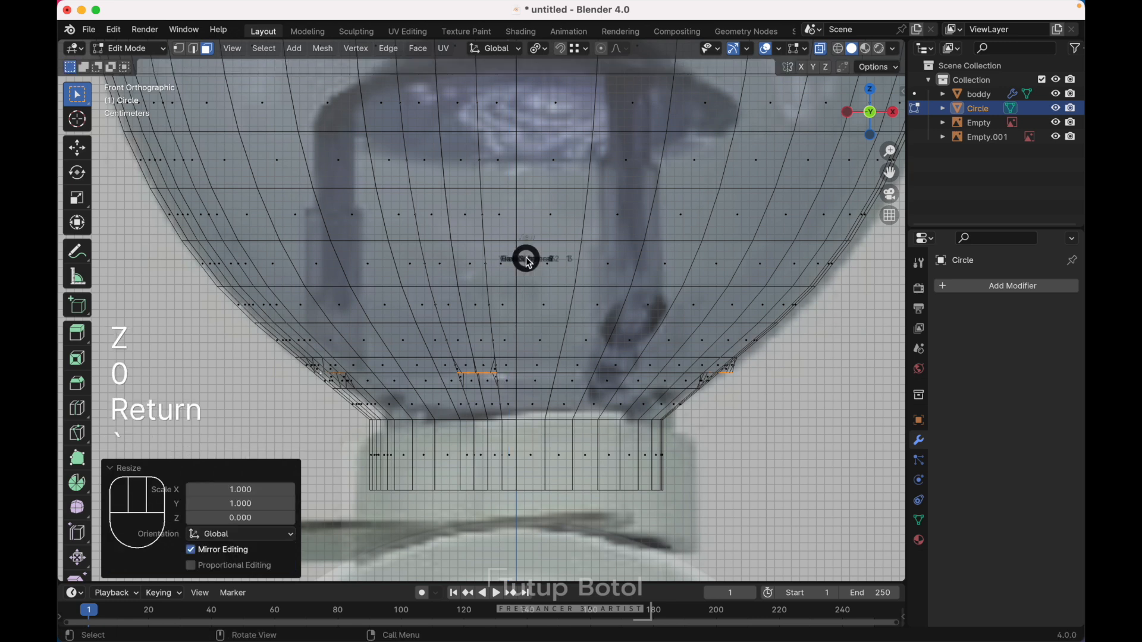
Round the three flattened patches again with LoopTools Circle and extrude them upward by about 0.2 m into posts.
{"action": "left_click", "coordinate": [512, 164]}
{"action": "right_click", "coordinate": [513, 166]}
{"action": "mouse_move", "coordinate": [516, 171]}
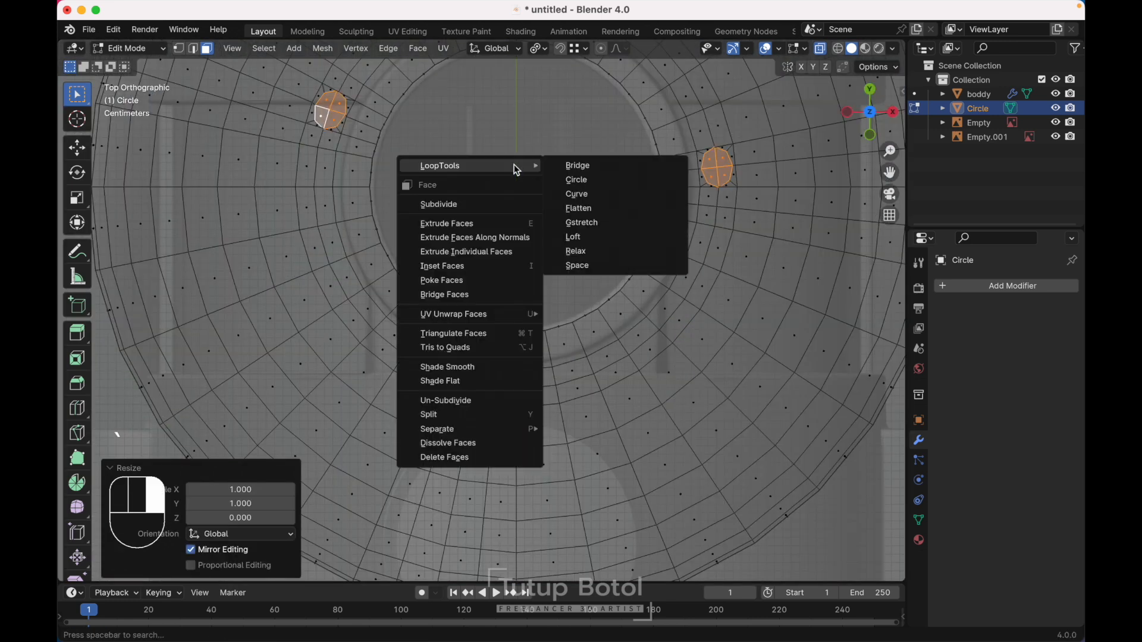
{"action": "left_click", "coordinate": [576, 180]}
{"action": "key", "text": "grave"}
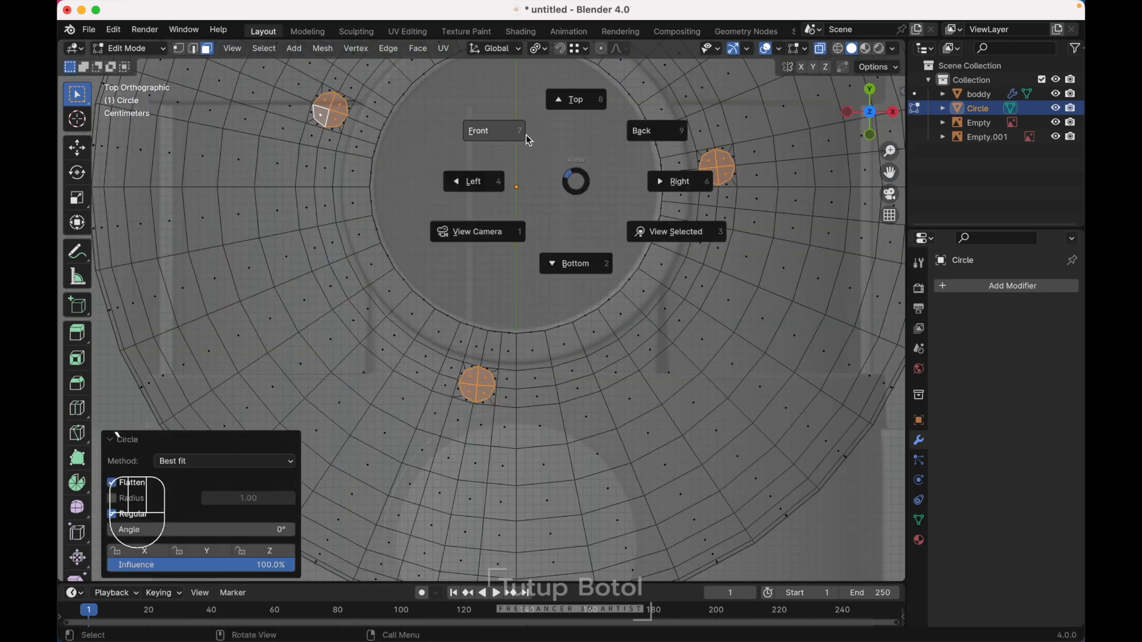
{"action": "left_click", "coordinate": [527, 134]}
{"action": "key", "text": "e"}
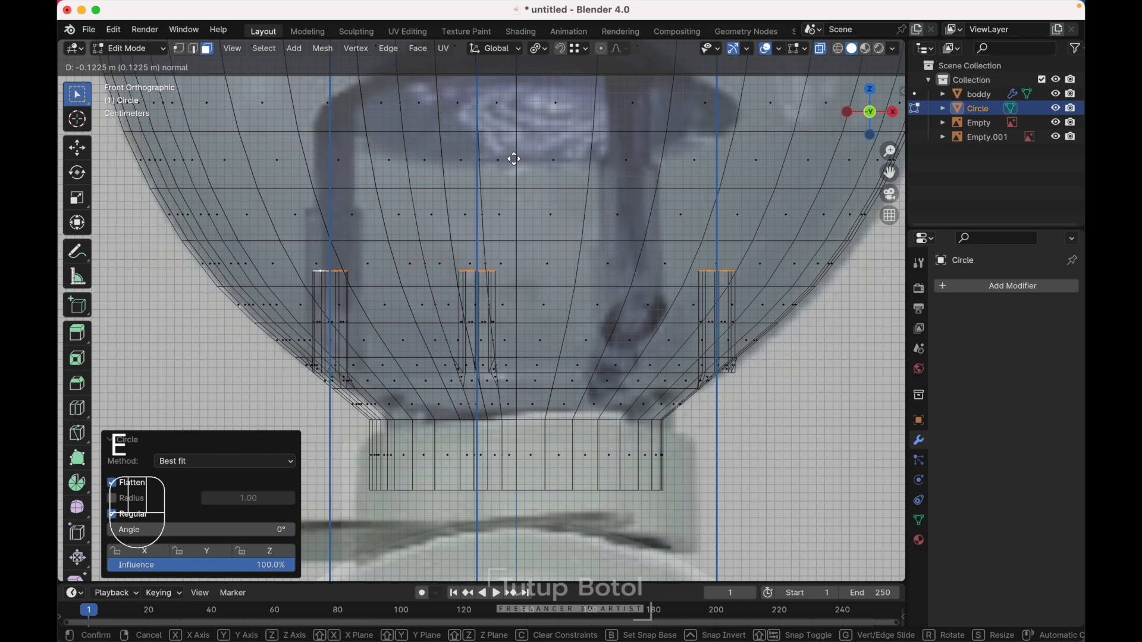
{"action": "left_click", "coordinate": [502, 95]}
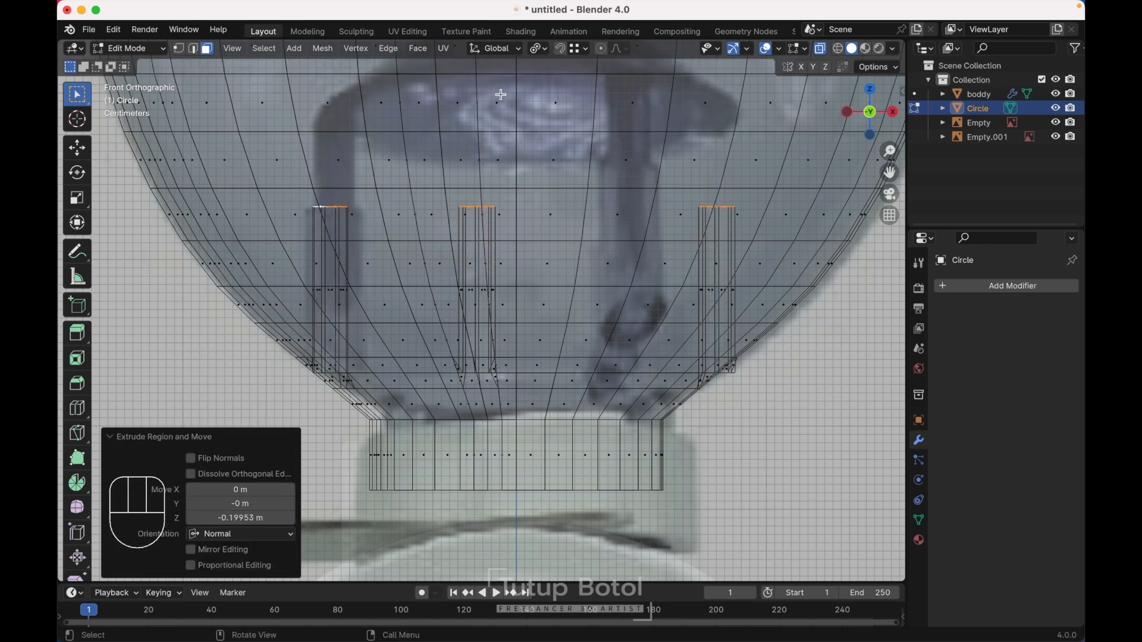
Inset the three post tops by about 0.005 m and extrude them inward along their normals to hollow the posts.
{"action": "scroll", "coordinate": [501, 94], "scroll_direction": "up", "scroll_amount": 10}
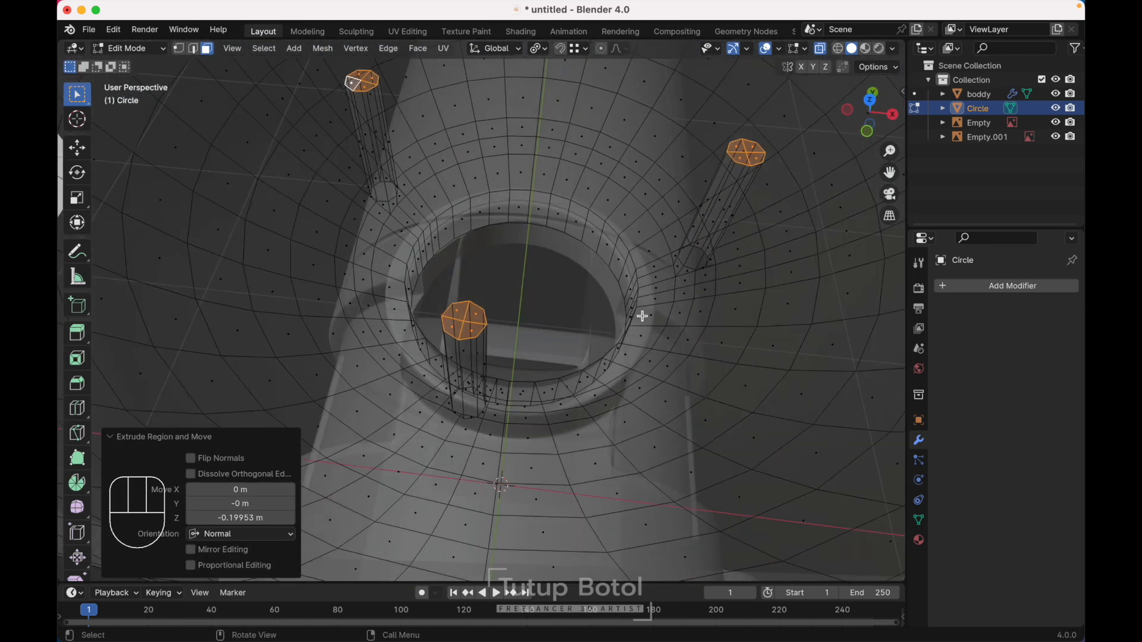
{"action": "key", "text": "i"}
{"action": "key", "text": "shift"}
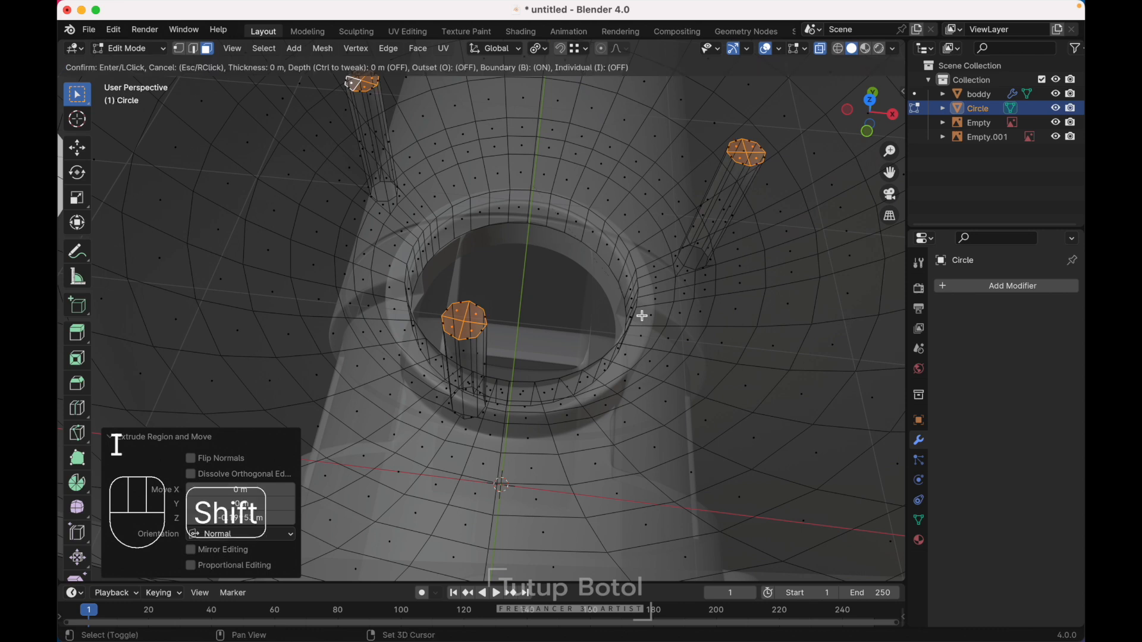
{"action": "left_click", "coordinate": [619, 304]}
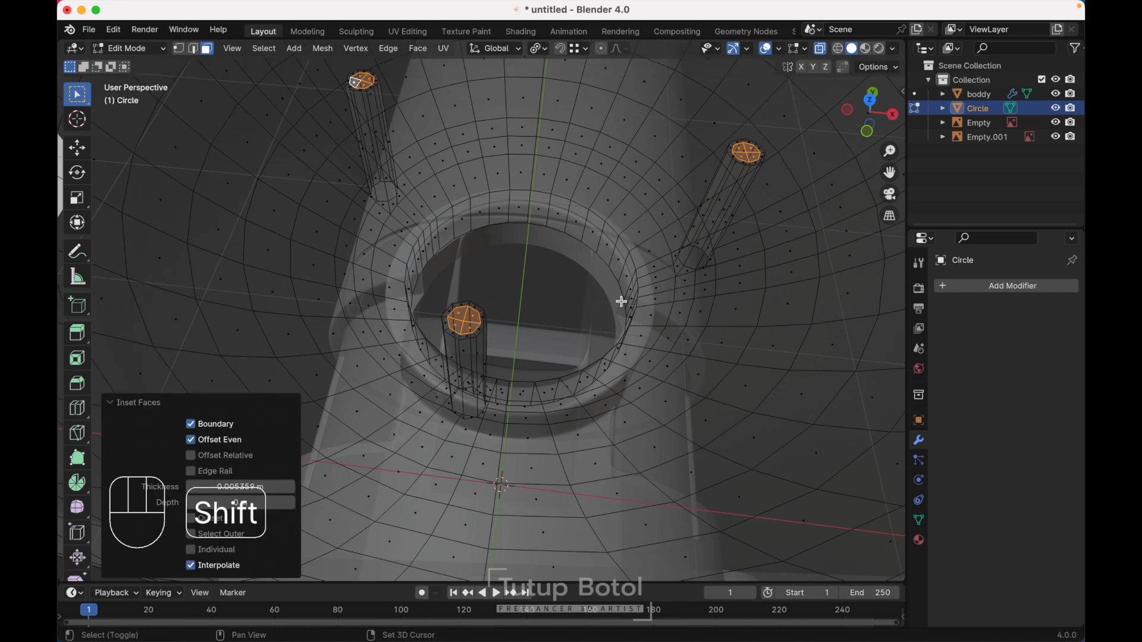
{"action": "key", "text": "alt+e"}
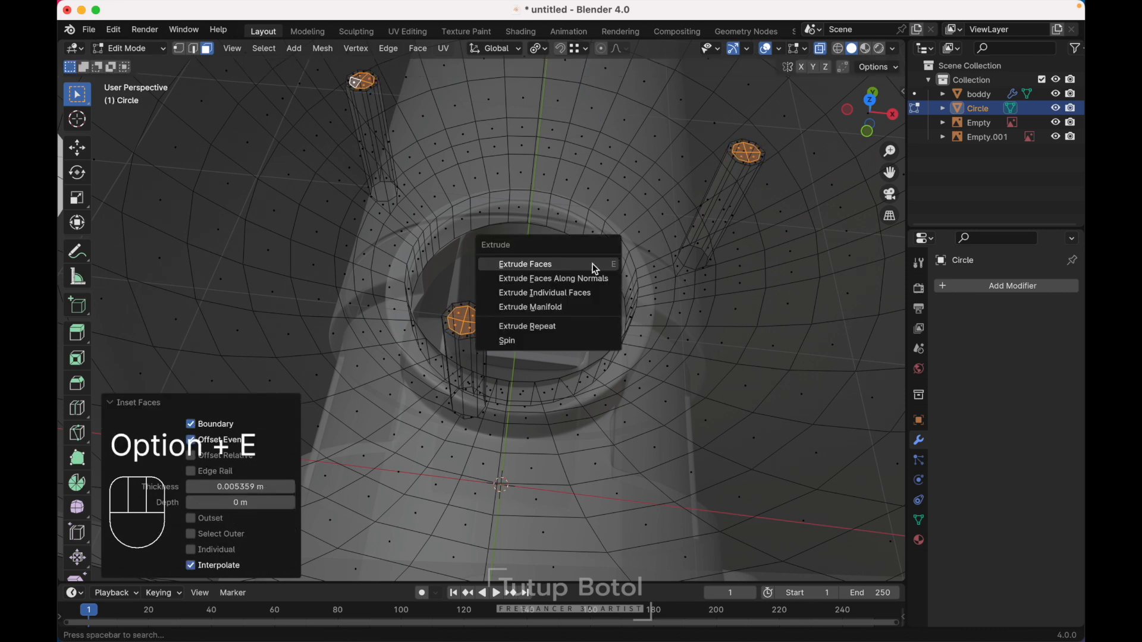
{"action": "left_click", "coordinate": [593, 280]}
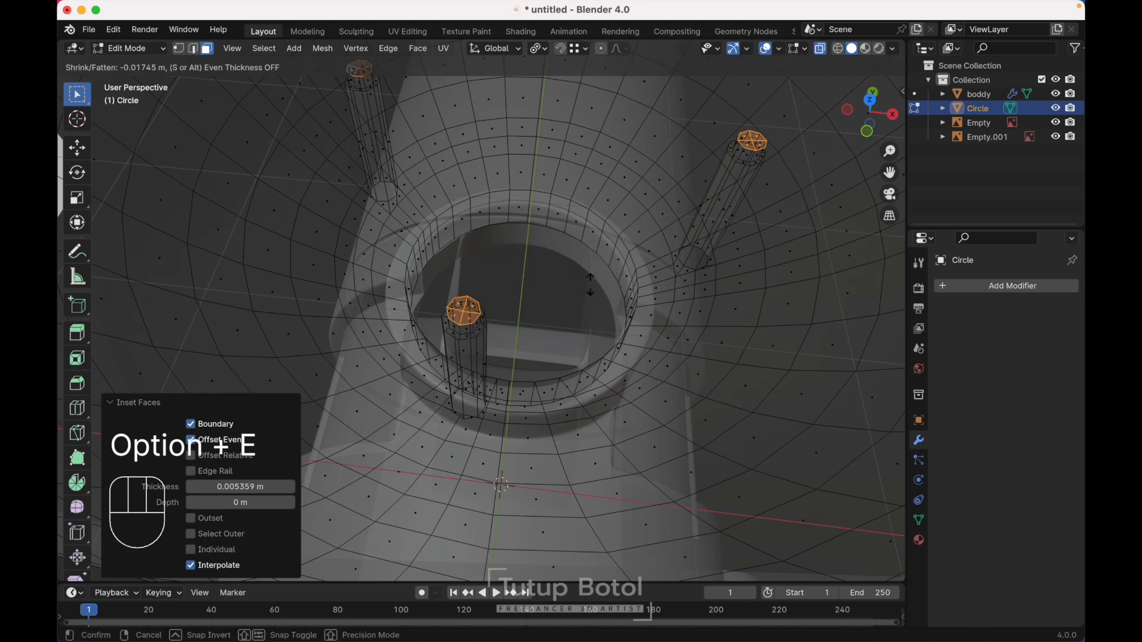
{"action": "left_click", "coordinate": [583, 244]}
Select the inner and outer rim edge loops of all three posts and bevel them by about 0.0016 m with one segment.
{"action": "left_click", "coordinate": [364, 319], "text": "alt+shift"}
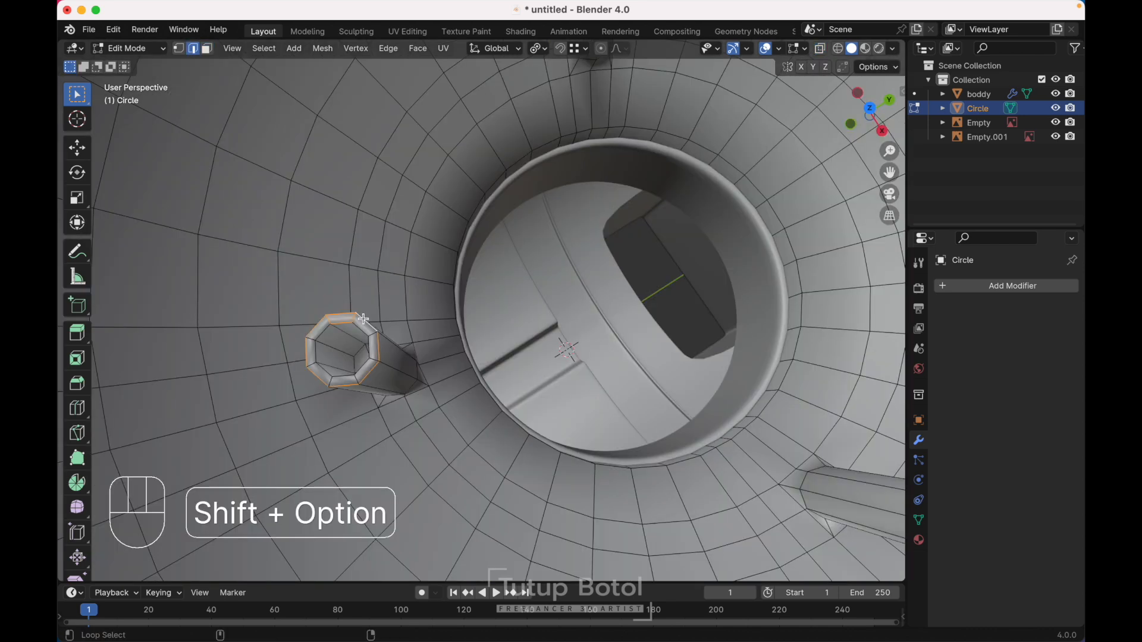
{"action": "left_click", "coordinate": [361, 327]}
{"action": "left_click", "coordinate": [361, 326], "text": "alt+shift"}
{"action": "left_click", "coordinate": [363, 320], "text": "alt+shift"}
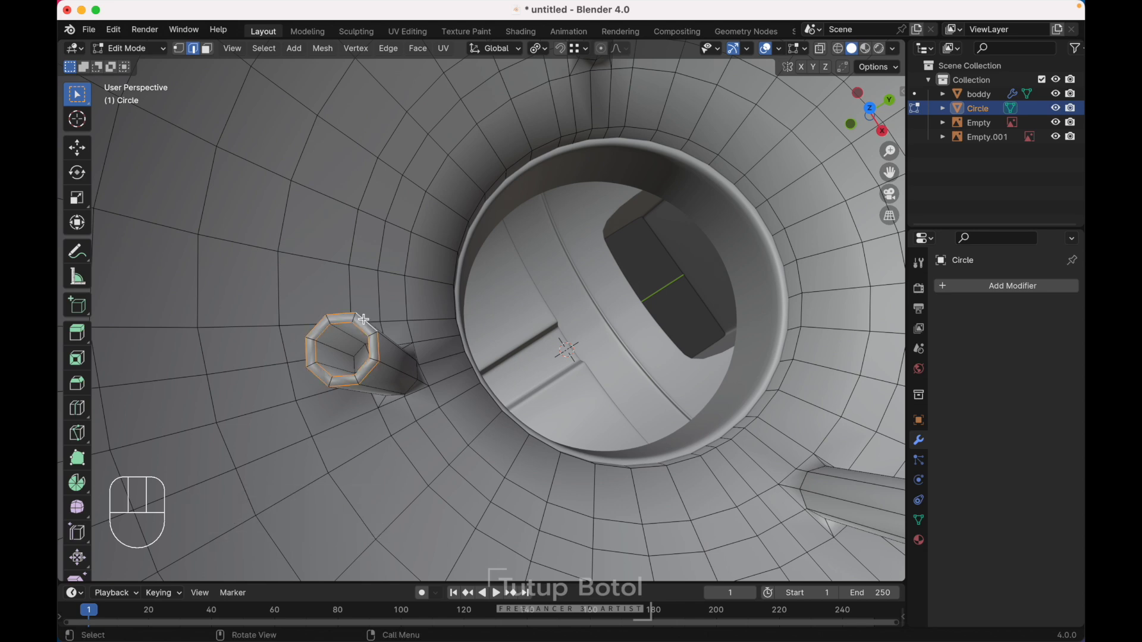
{"action": "scroll", "coordinate": [364, 320], "scroll_direction": "up", "scroll_amount": 5, "text": "shift"}
{"action": "scroll", "coordinate": [364, 319], "scroll_direction": "up", "scroll_amount": 2, "text": "shift"}
{"action": "scroll", "coordinate": [405, 244], "scroll_direction": "up", "scroll_amount": 4, "text": "shift"}
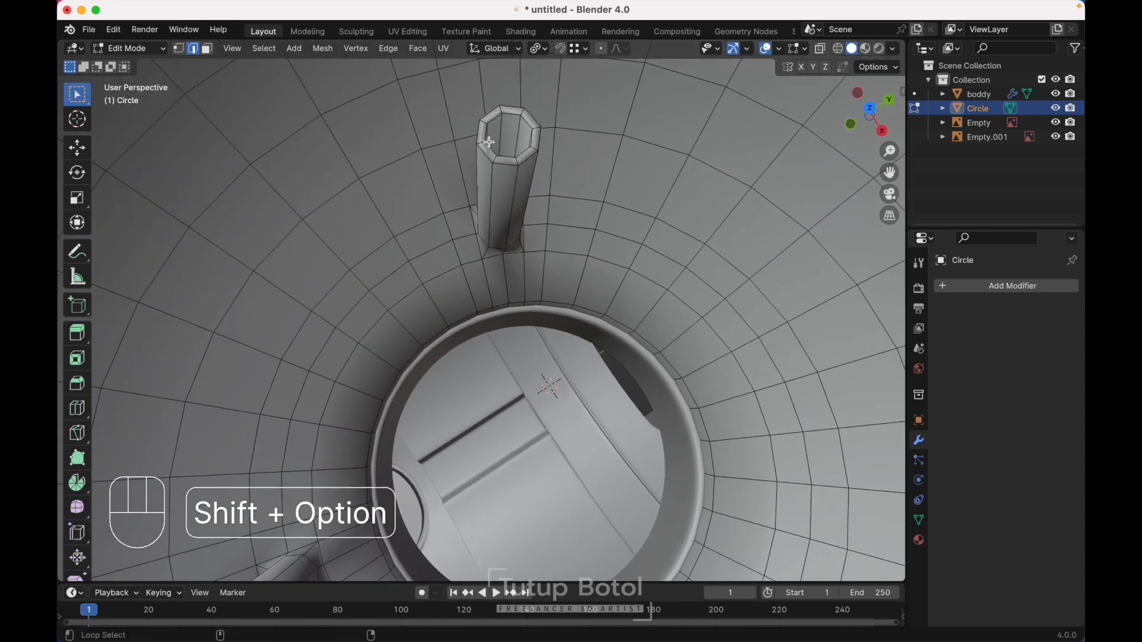
{"action": "left_click", "coordinate": [482, 149], "text": "alt+shift"}
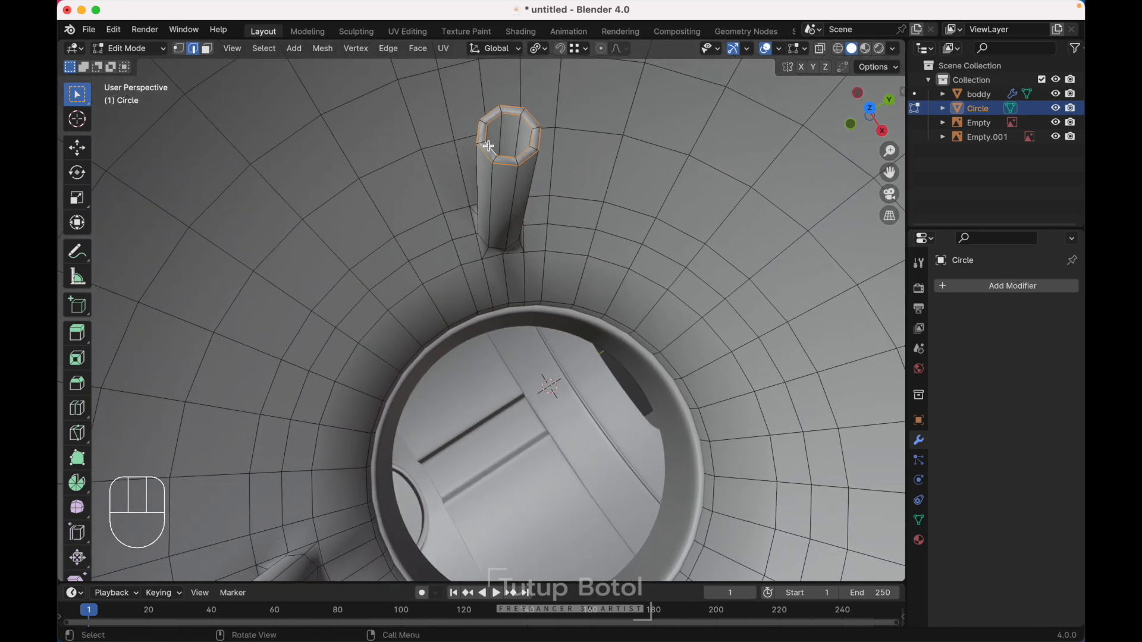
{"action": "scroll", "coordinate": [489, 147], "scroll_direction": "down", "scroll_amount": 6, "text": "shift"}
{"action": "left_click", "coordinate": [637, 374], "text": "alt+shift"}
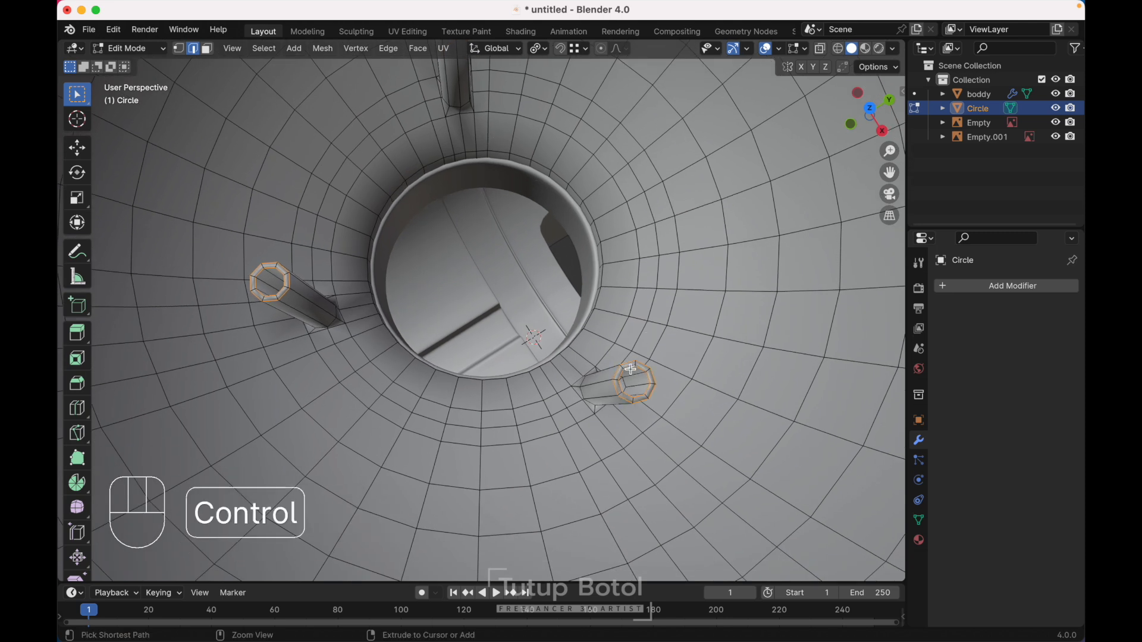
{"action": "key", "text": "ctrl+b"}
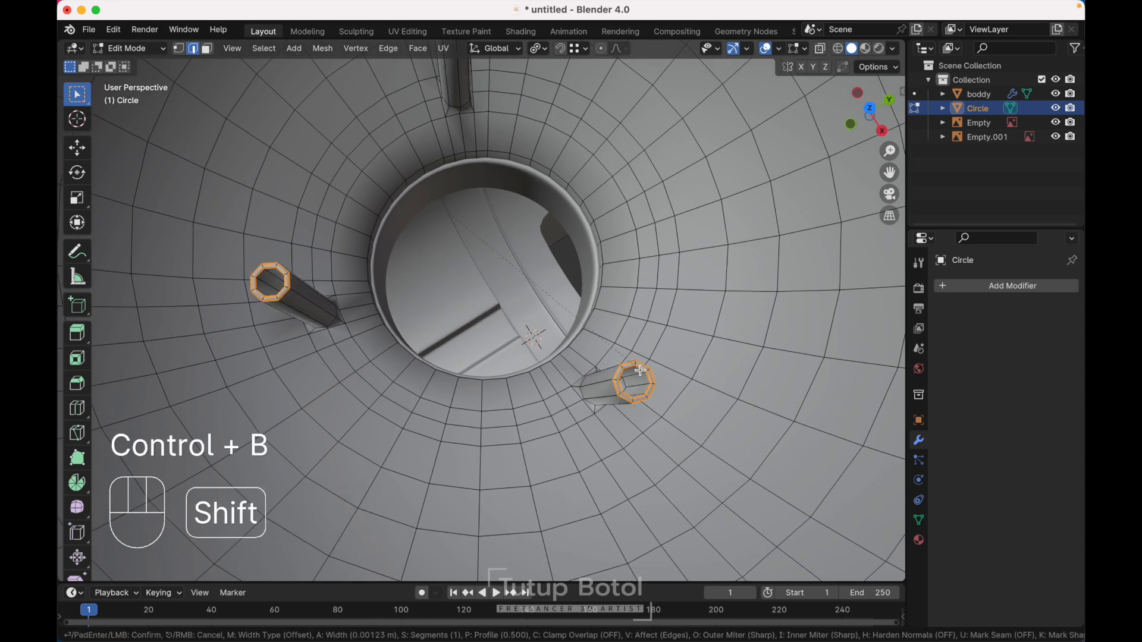
{"action": "left_click", "coordinate": [642, 370]}
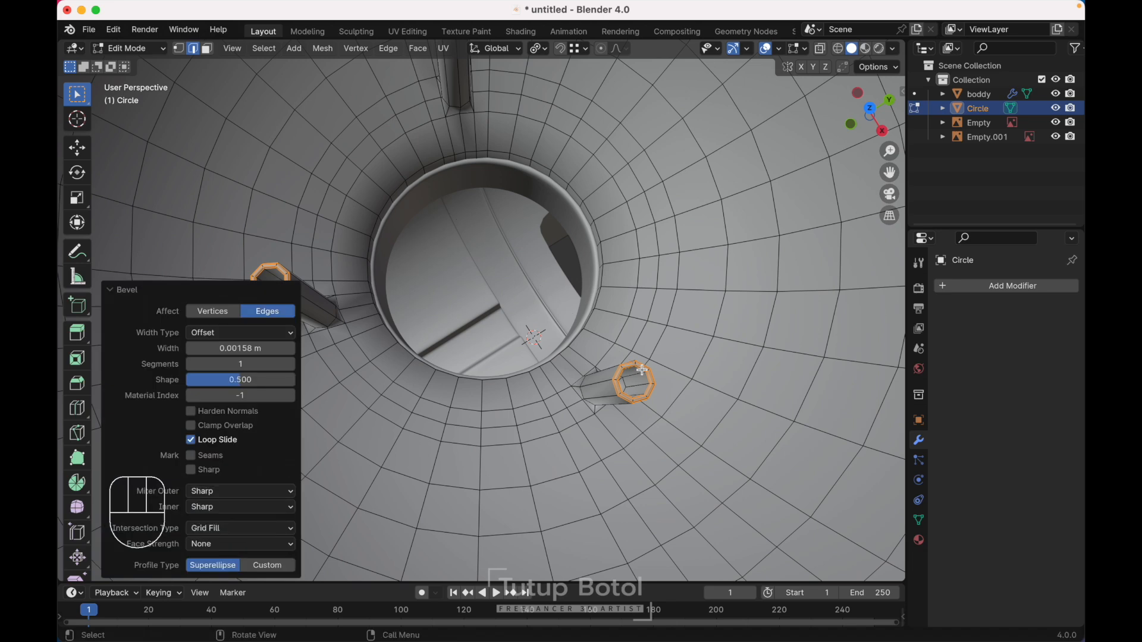
Add one loop cut to each of the three posts and slide it down close to the post's base.
{"action": "scroll", "coordinate": [641, 370], "scroll_direction": "down", "scroll_amount": 5}
{"action": "key", "text": "ctrl"}
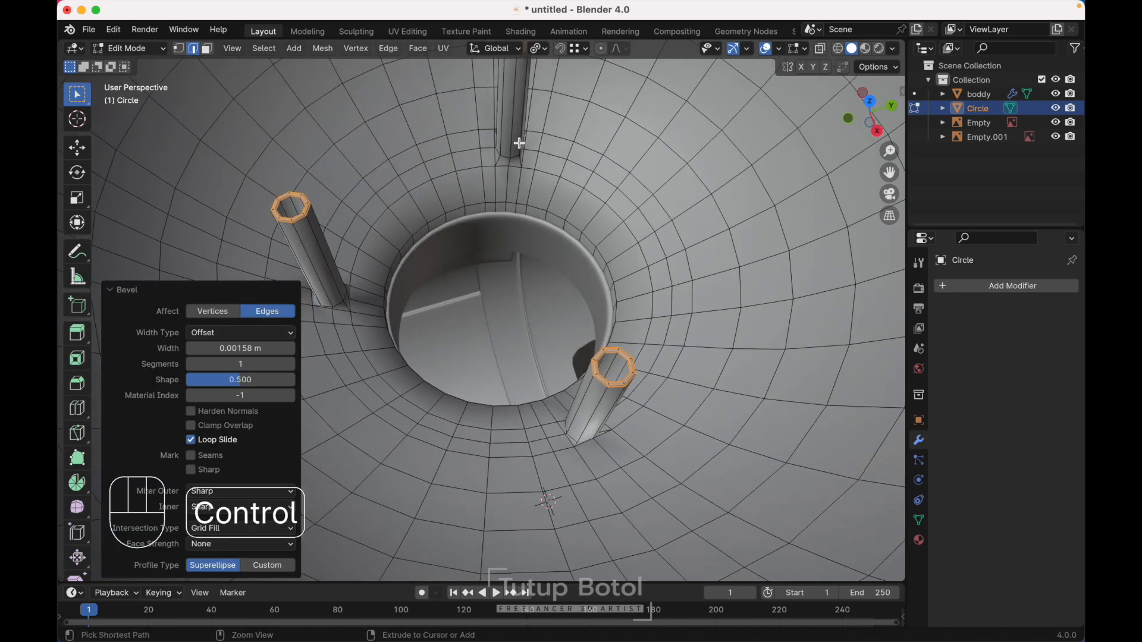
{"action": "key", "text": "ctrl+r"}
{"action": "left_click", "coordinate": [520, 146]}
{"action": "key", "text": "shift"}
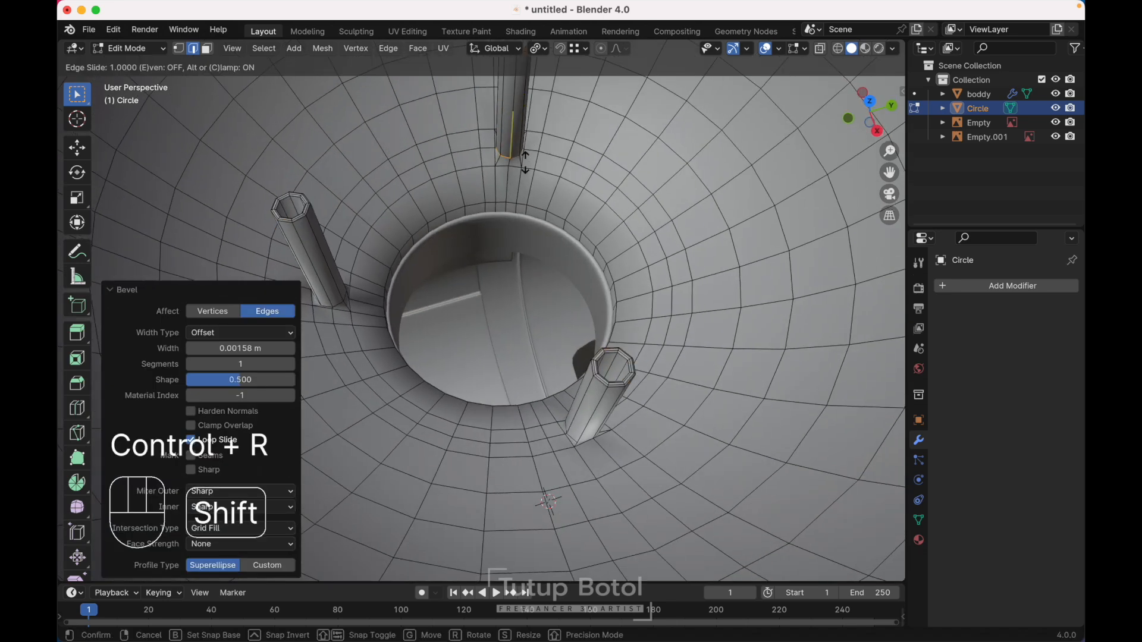
{"action": "left_click", "coordinate": [520, 136]}
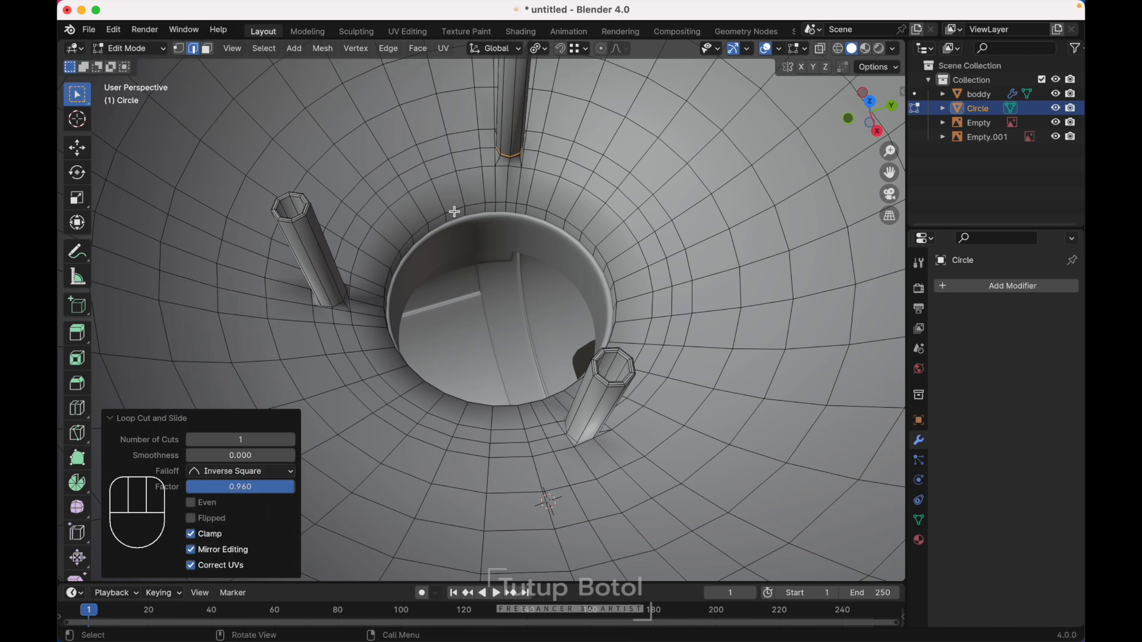
{"action": "key", "text": "ctrl+r"}
{"action": "left_click", "coordinate": [319, 280]}
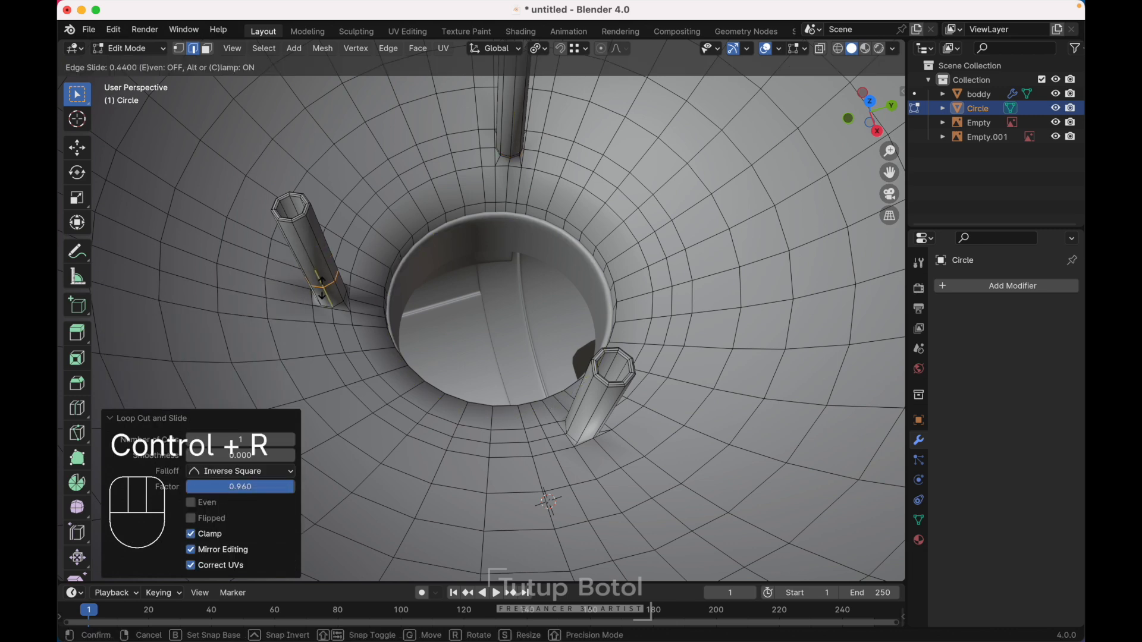
{"action": "left_click", "coordinate": [325, 302]}
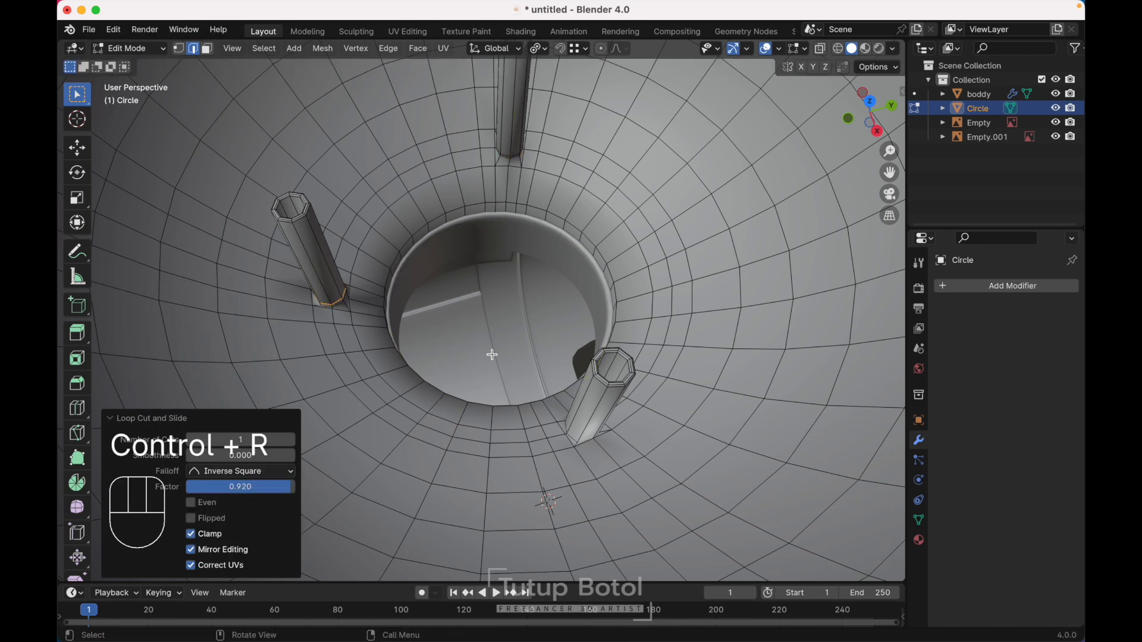
{"action": "key", "text": "ctrl+r"}
{"action": "left_click", "coordinate": [575, 408]}
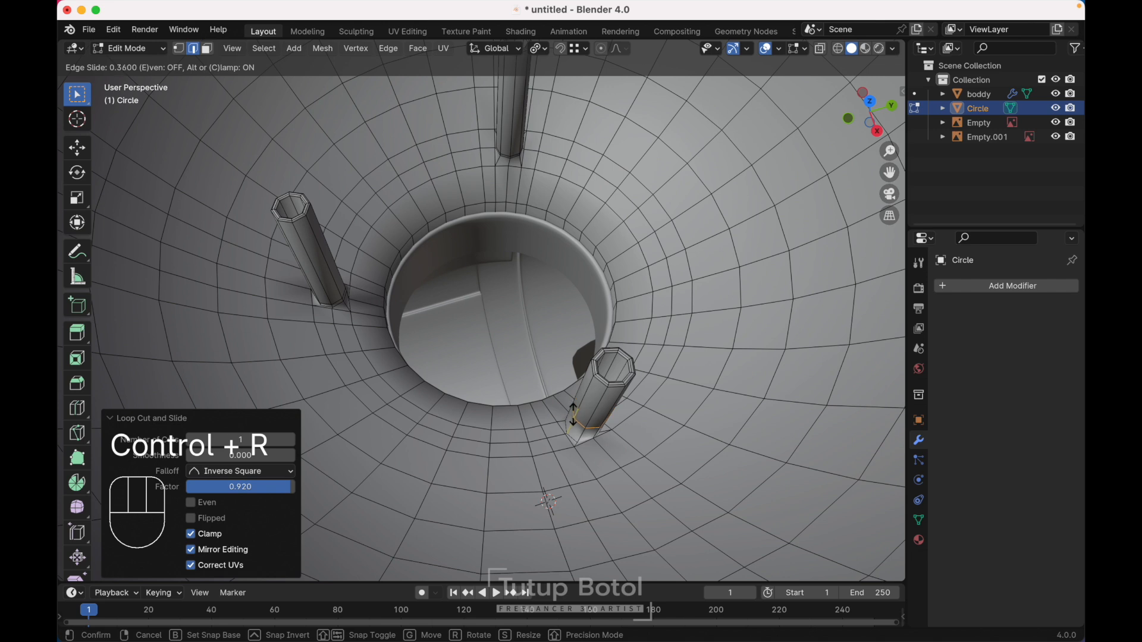
{"action": "left_click", "coordinate": [569, 424]}
Select the faces at the bottom of the hollow inside each of the three posts.
{"action": "scroll", "coordinate": [567, 425], "scroll_direction": "right", "scroll_amount": 8}
{"action": "key", "text": "3"}
{"action": "scroll", "coordinate": [567, 424], "scroll_direction": "right", "scroll_amount": 4}
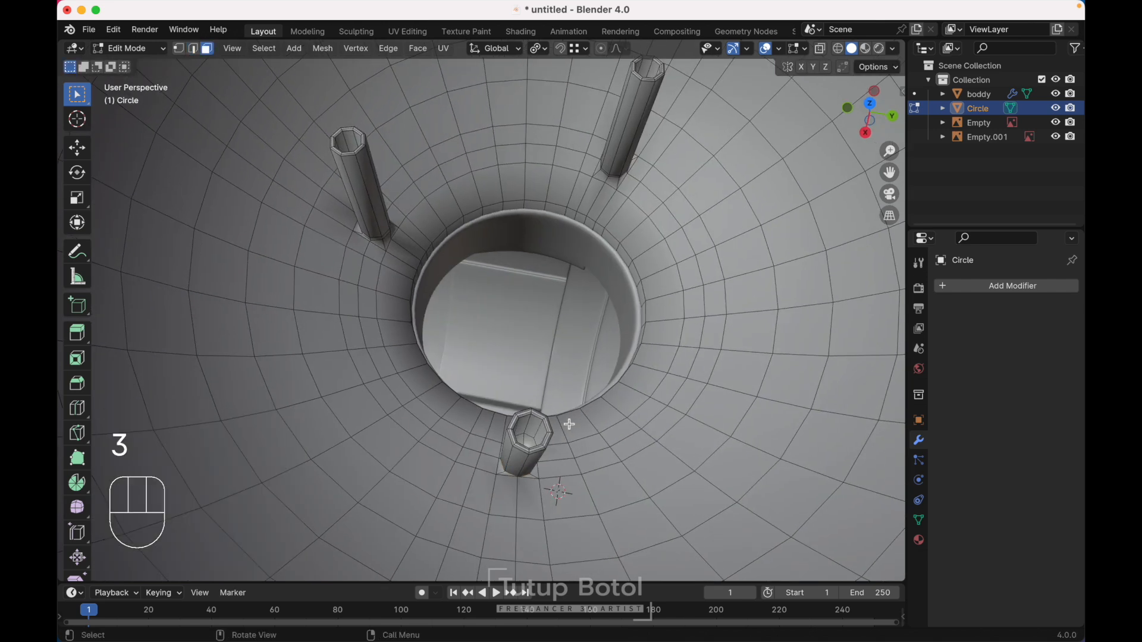
{"action": "left_click", "coordinate": [500, 455], "text": "alt"}
{"action": "left_click", "coordinate": [499, 453]}
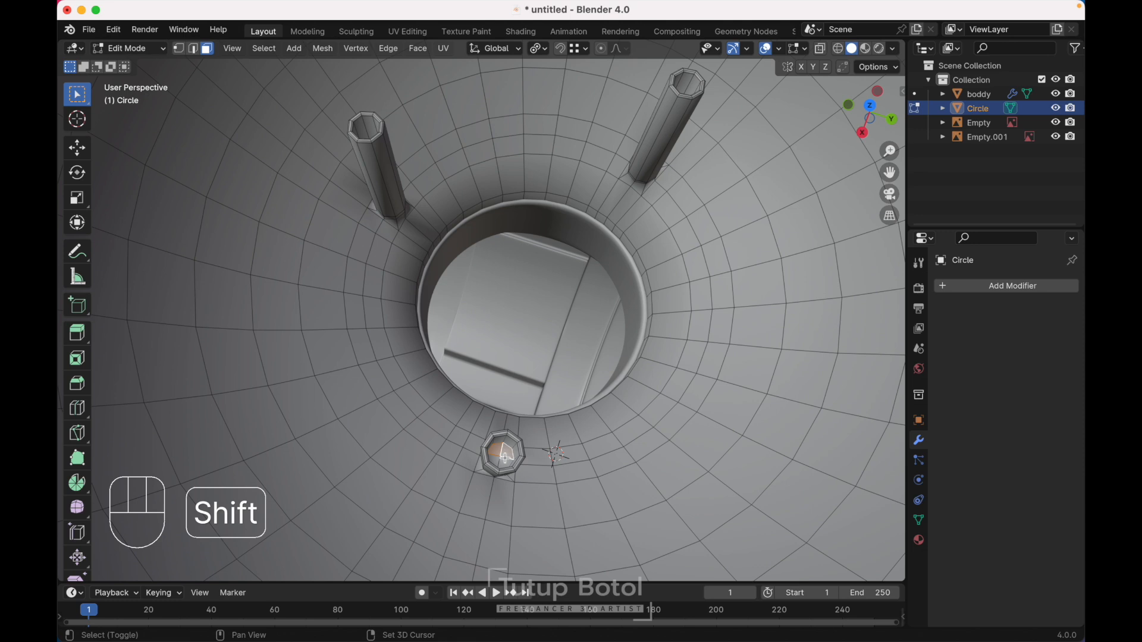
{"action": "left_click", "coordinate": [495, 459], "text": "shift"}
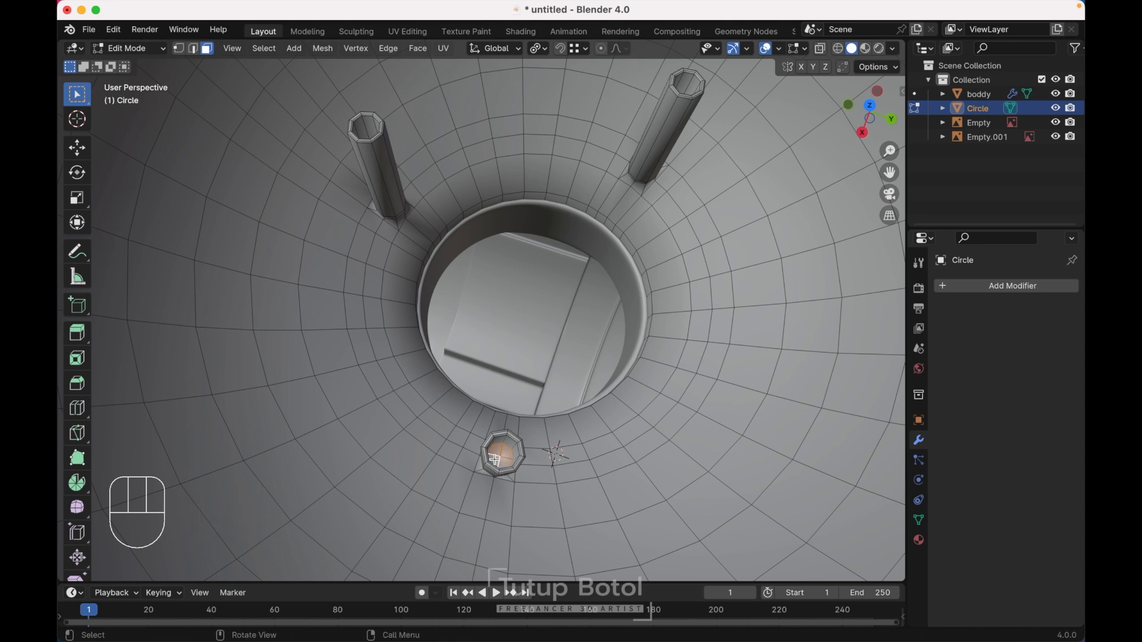
{"action": "scroll", "coordinate": [494, 459], "scroll_direction": "left", "scroll_amount": 10}
{"action": "scroll", "coordinate": [495, 459], "scroll_direction": "left", "scroll_amount": 5}
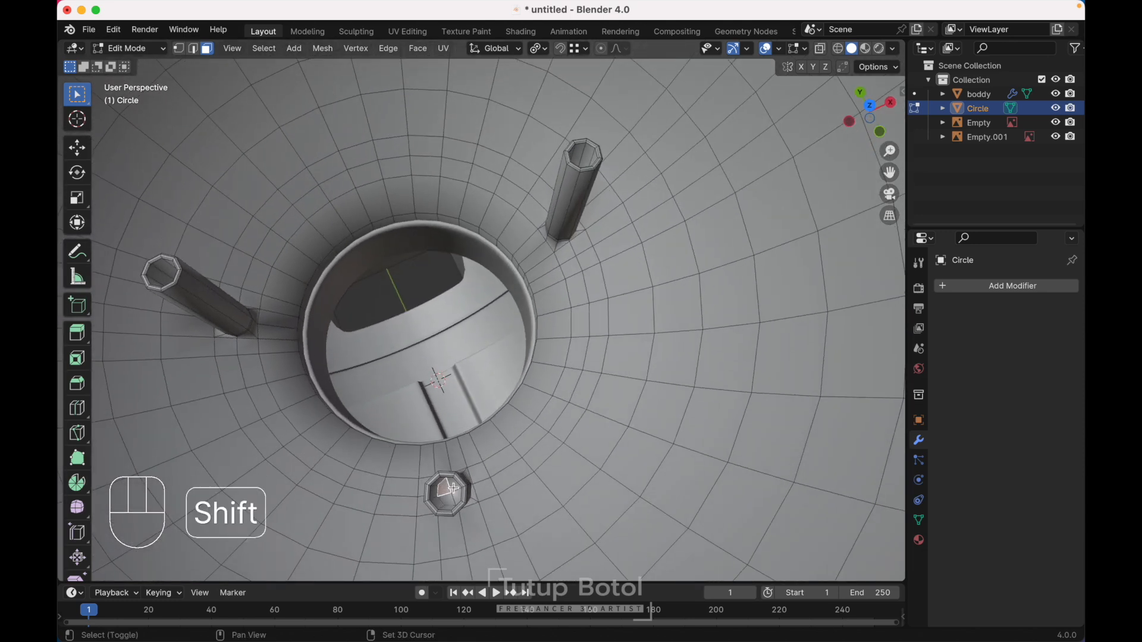
{"action": "left_click", "coordinate": [448, 500], "text": "shift"}
{"action": "scroll", "coordinate": [448, 498], "scroll_direction": "left", "scroll_amount": 10}
{"action": "scroll", "coordinate": [447, 499], "scroll_direction": "down", "scroll_amount": 3, "text": "shift"}
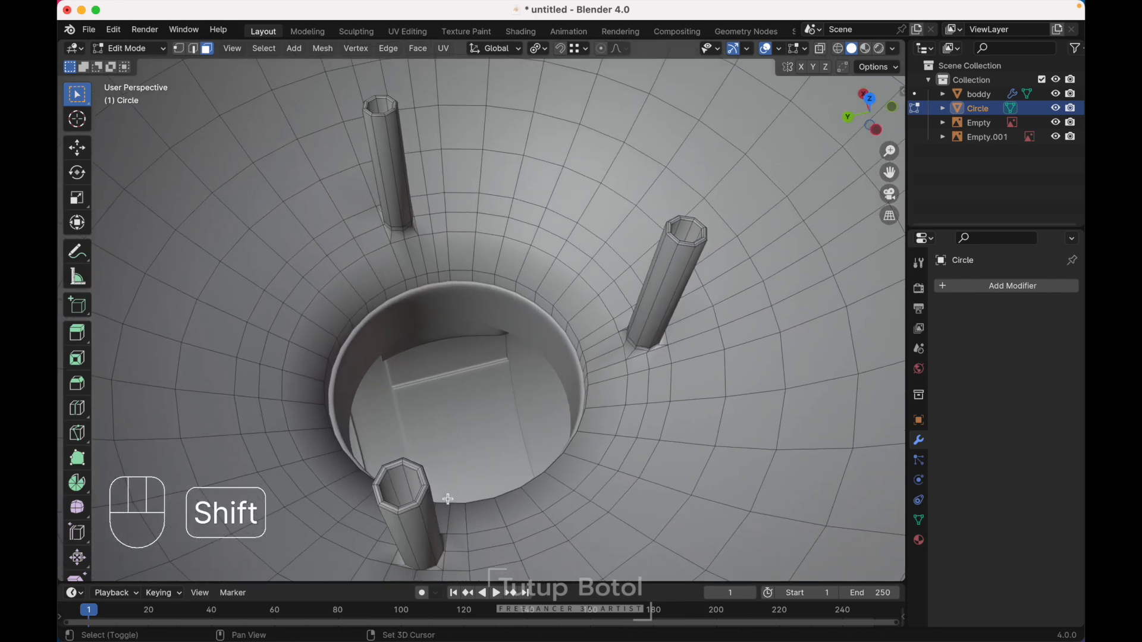
{"action": "scroll", "coordinate": [448, 499], "scroll_direction": "up", "scroll_amount": 4}
{"action": "left_click", "coordinate": [460, 553], "text": "shift"}
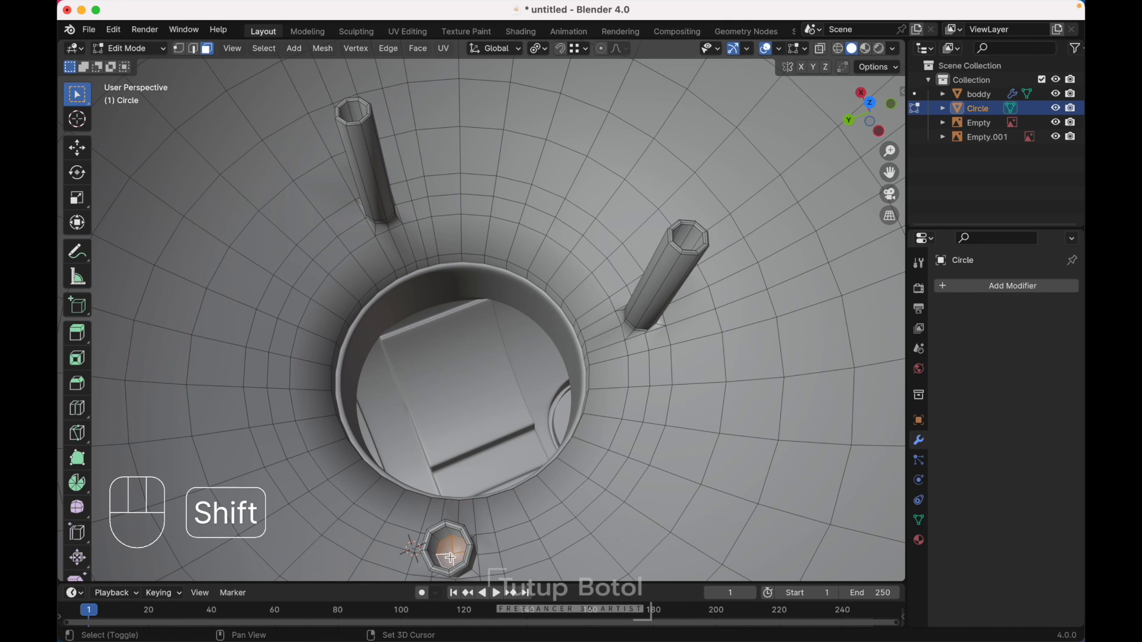
Duplicate the selected post floor faces in place and separate the copy into its own object.
{"action": "key", "text": "shift+d"}
{"action": "key", "text": "Escape"}
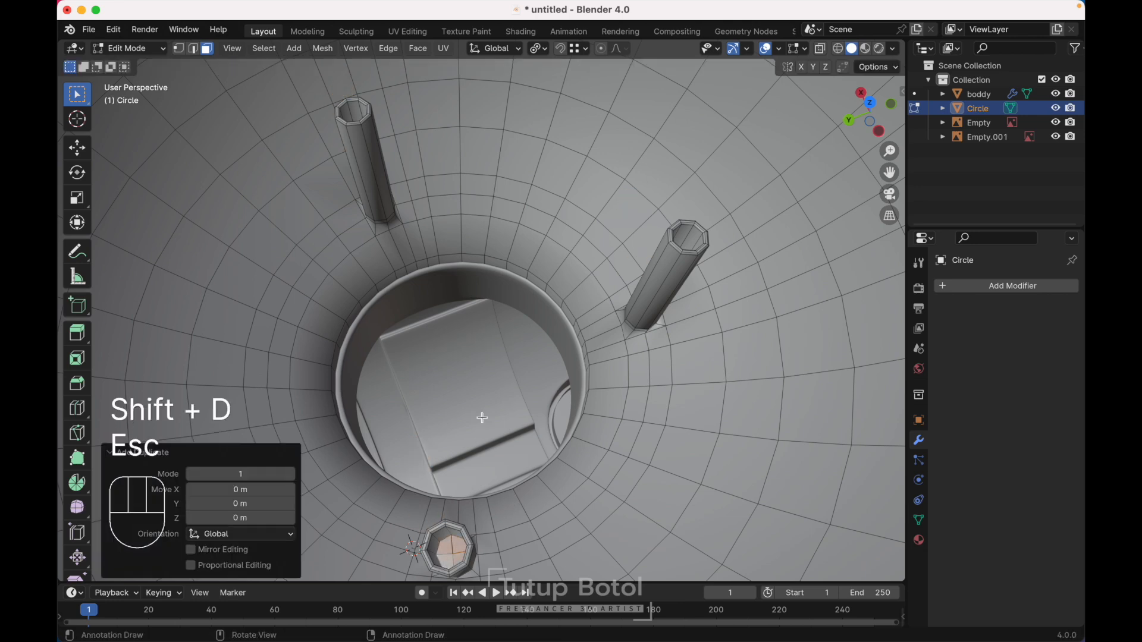
{"action": "key", "text": "p"}
{"action": "left_click", "coordinate": [482, 416]}
{"action": "key", "text": "Tab"}
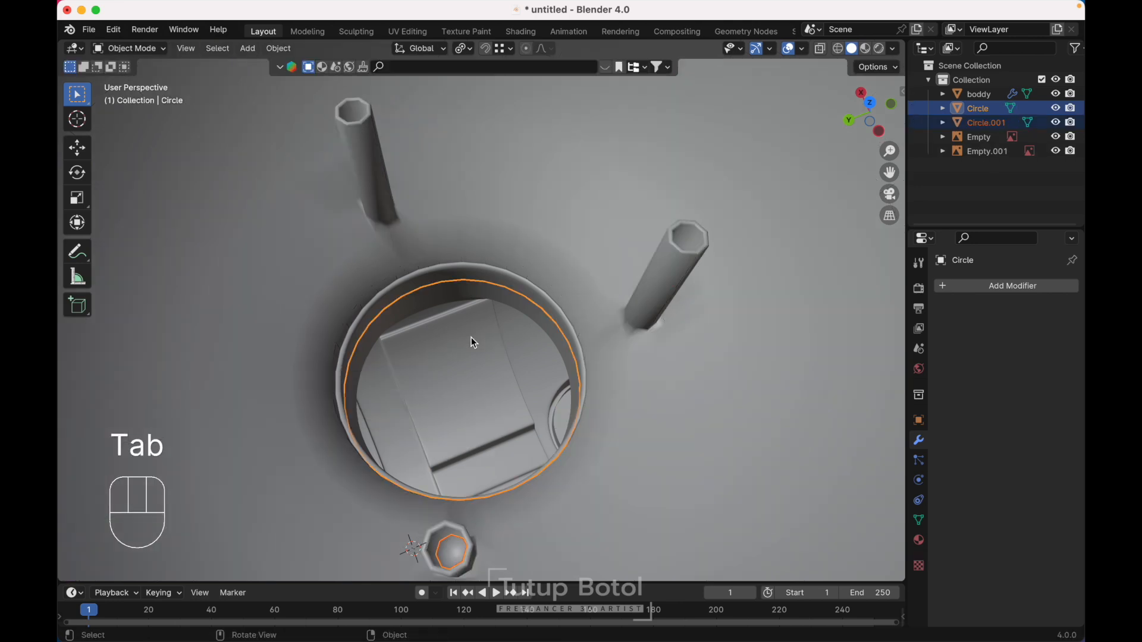
Extrude the three separated post floor faces upward by about 0.223 m into rods, judged against the front reference.
{"action": "left_click", "coordinate": [975, 122]}
{"action": "key", "text": "Tab"}
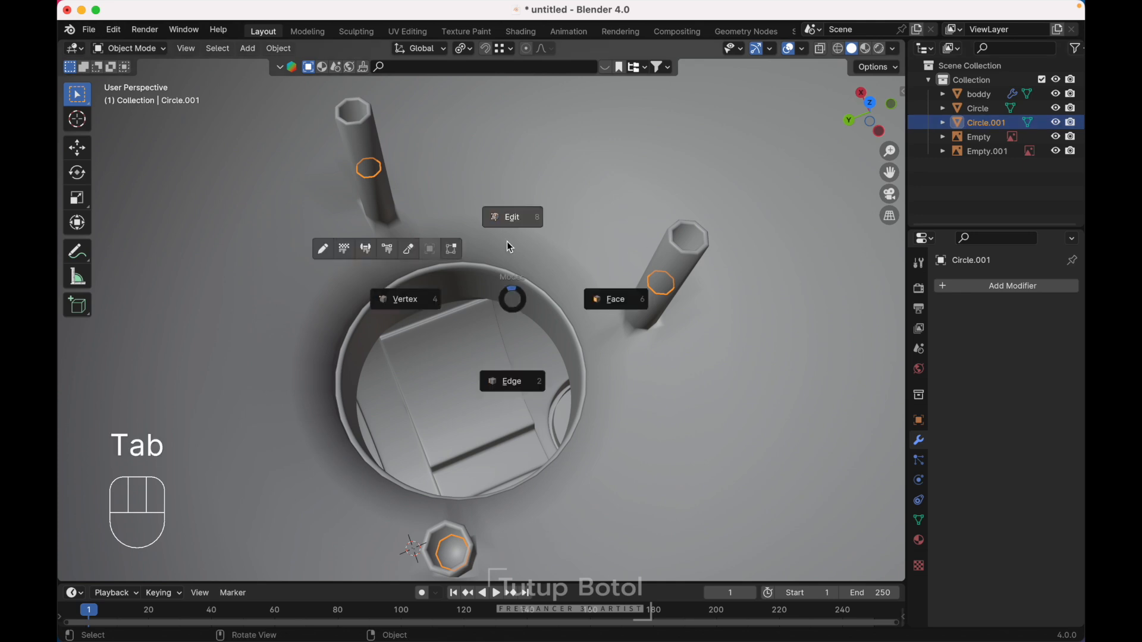
{"action": "left_click", "coordinate": [506, 241]}
{"action": "key", "text": "grave"}
{"action": "left_click", "coordinate": [433, 186]}
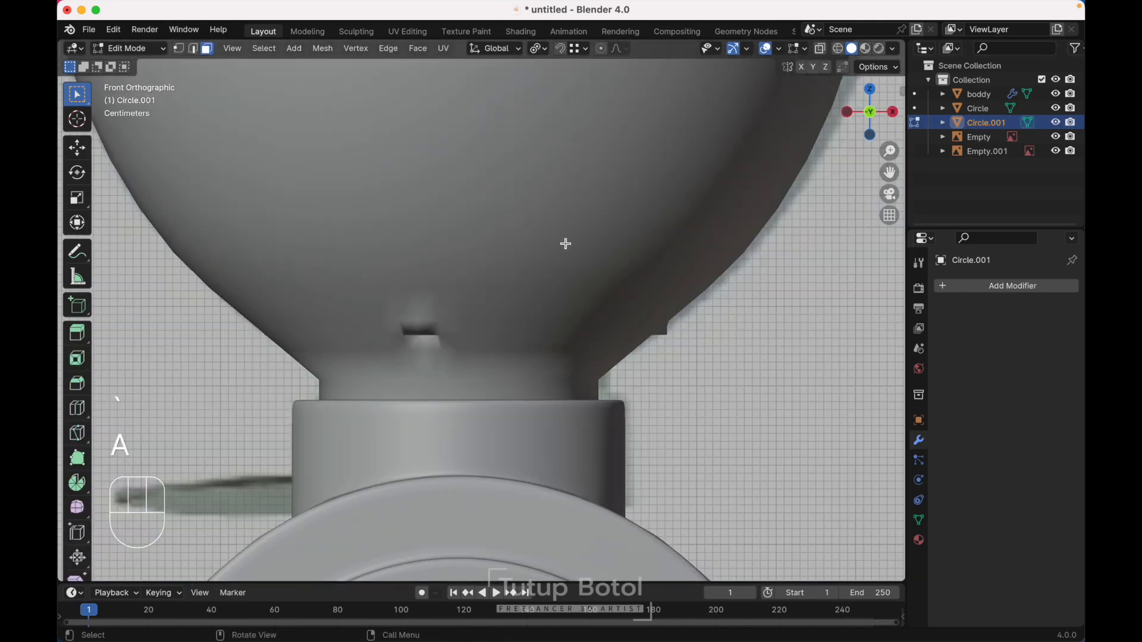
{"action": "key", "text": "alt+z"}
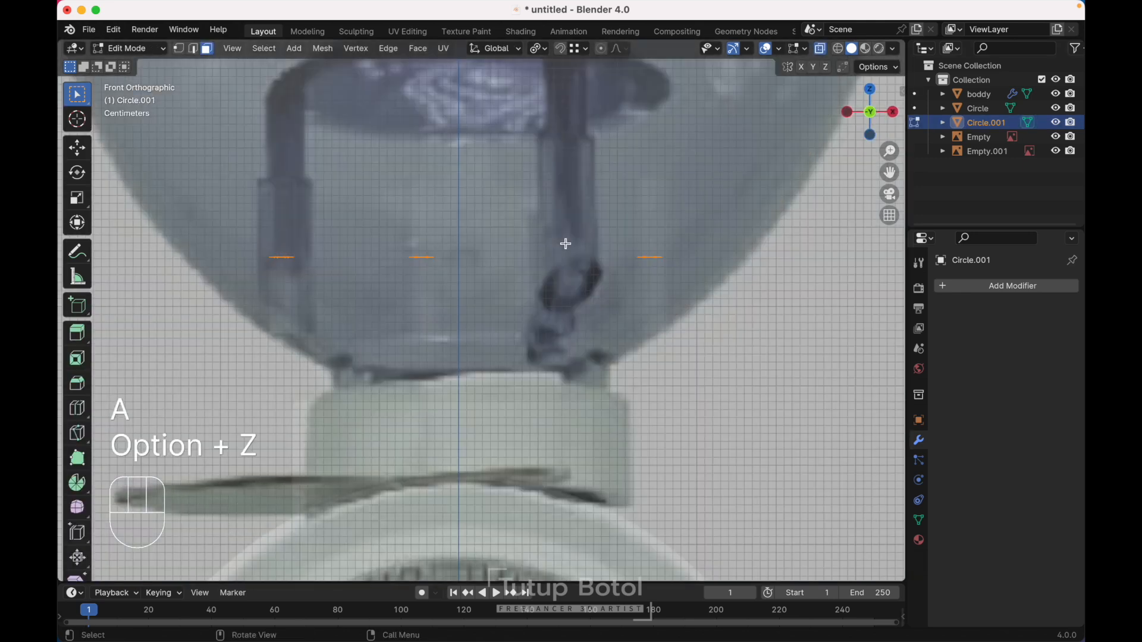
{"action": "scroll", "coordinate": [566, 243], "scroll_direction": "down", "scroll_amount": 1}
{"action": "key", "text": "e"}
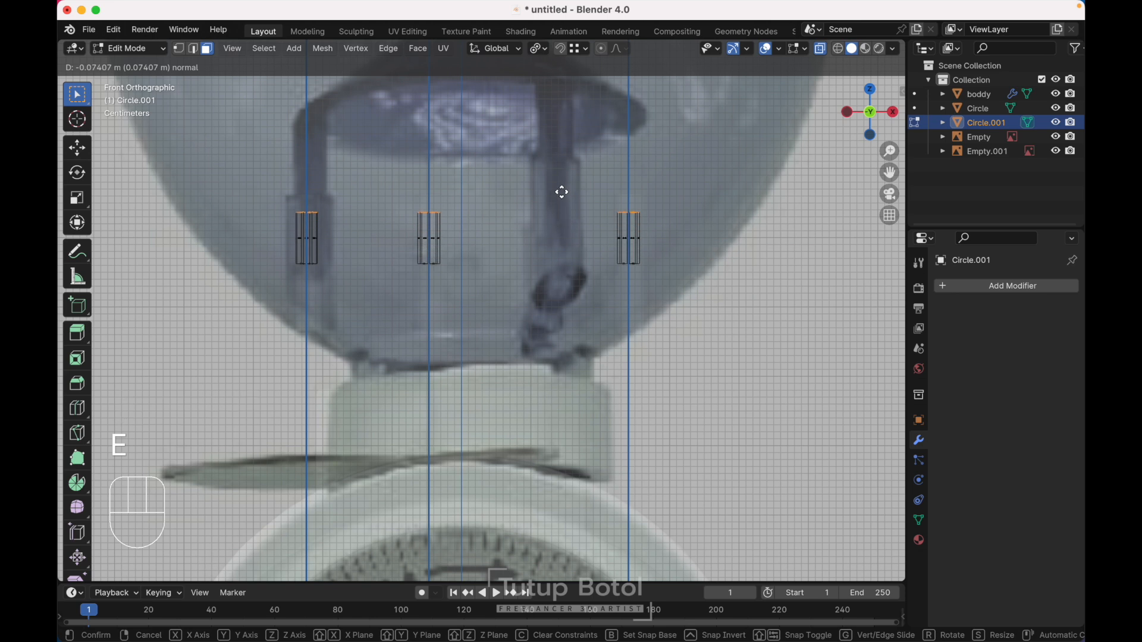
{"action": "left_click", "coordinate": [552, 90]}
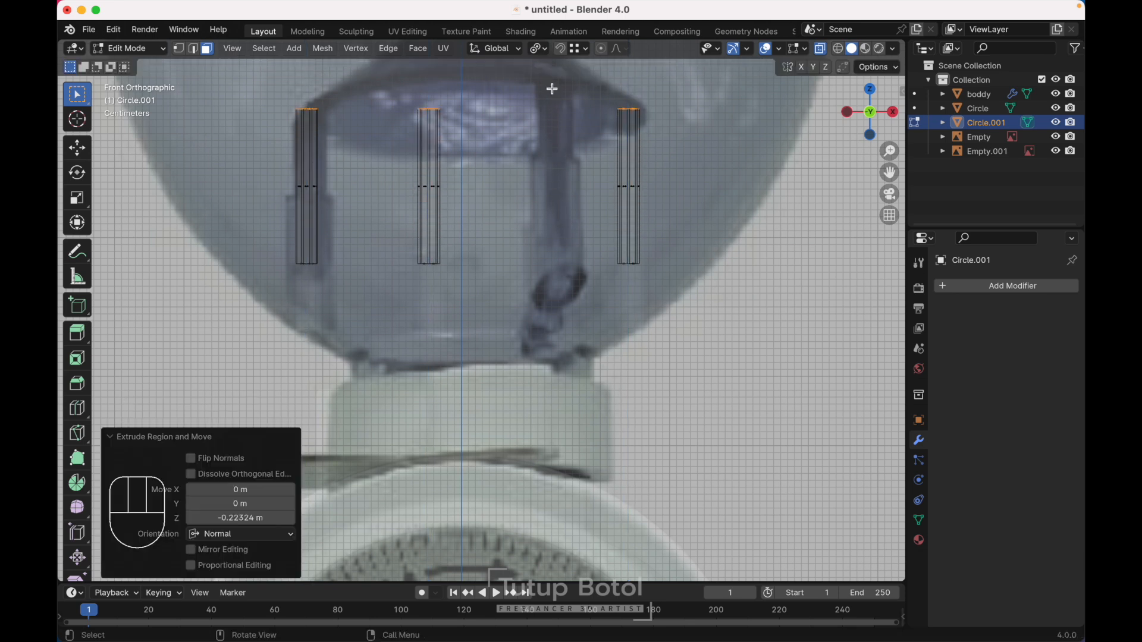
Delete the centre vertices of the top caps on the three extruded rods so their upper ends are open.
{"action": "scroll", "coordinate": [552, 89], "scroll_direction": "down", "scroll_amount": 6}
{"action": "scroll", "coordinate": [552, 89], "scroll_direction": "up", "scroll_amount": 5}
{"action": "middle_click_drag", "start_coordinate": [552, 88], "coordinate": [506, 92]}
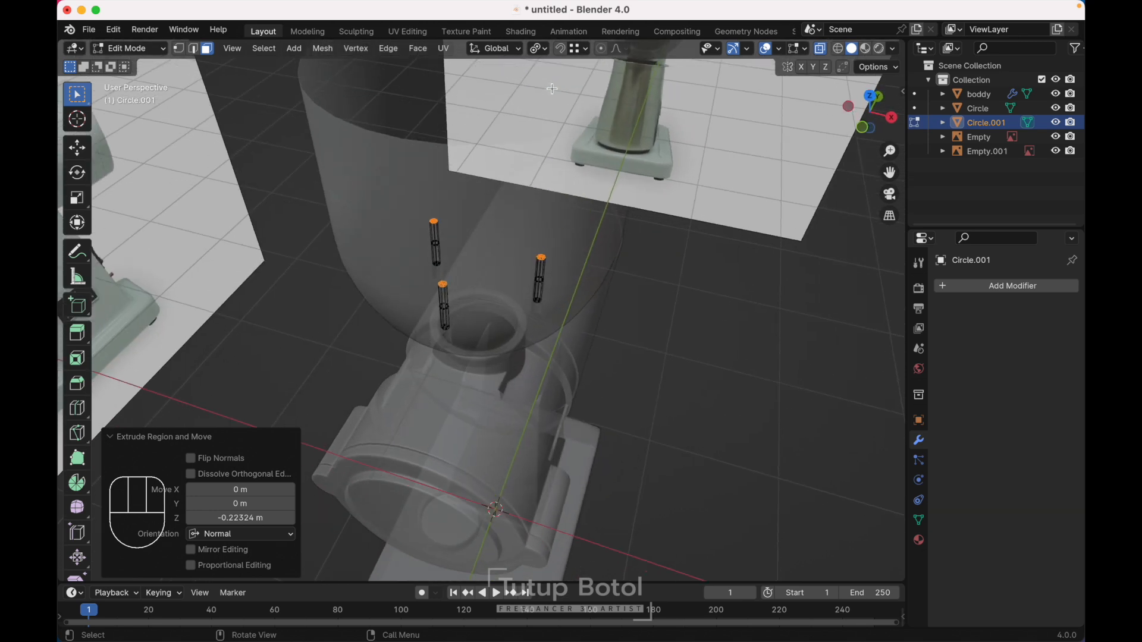
{"action": "scroll", "coordinate": [551, 88], "scroll_direction": "up", "scroll_amount": 8}
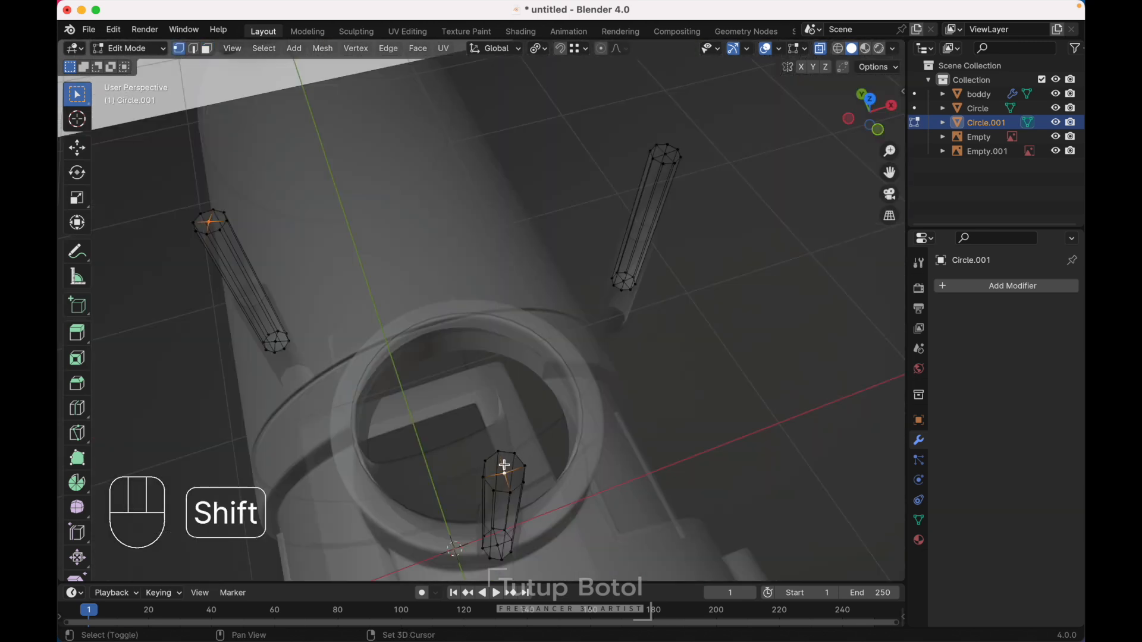
{"action": "key", "text": "x"}
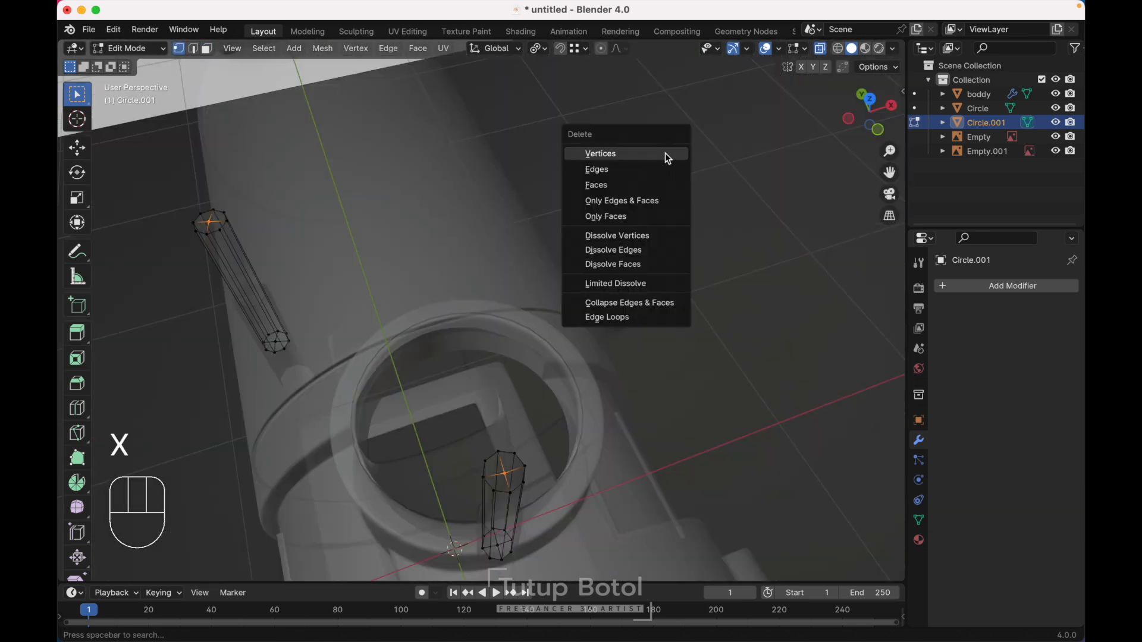
{"action": "left_click", "coordinate": [665, 152]}
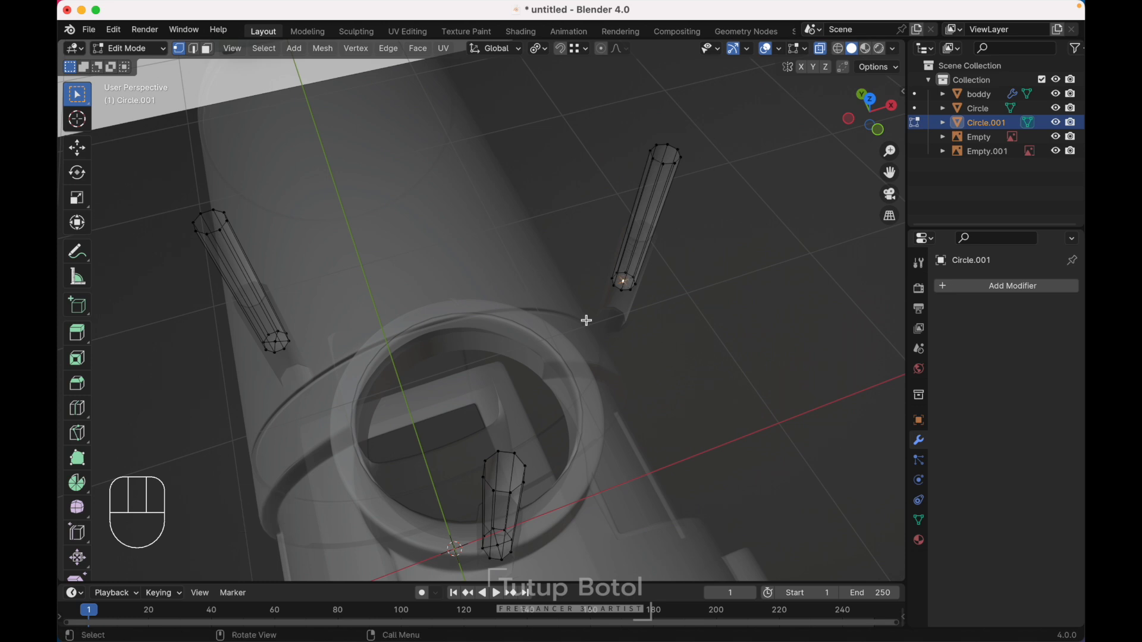
Delete the centre vertices of the bottom caps on the three rods and return to Object Mode.
{"action": "key", "text": "shift"}
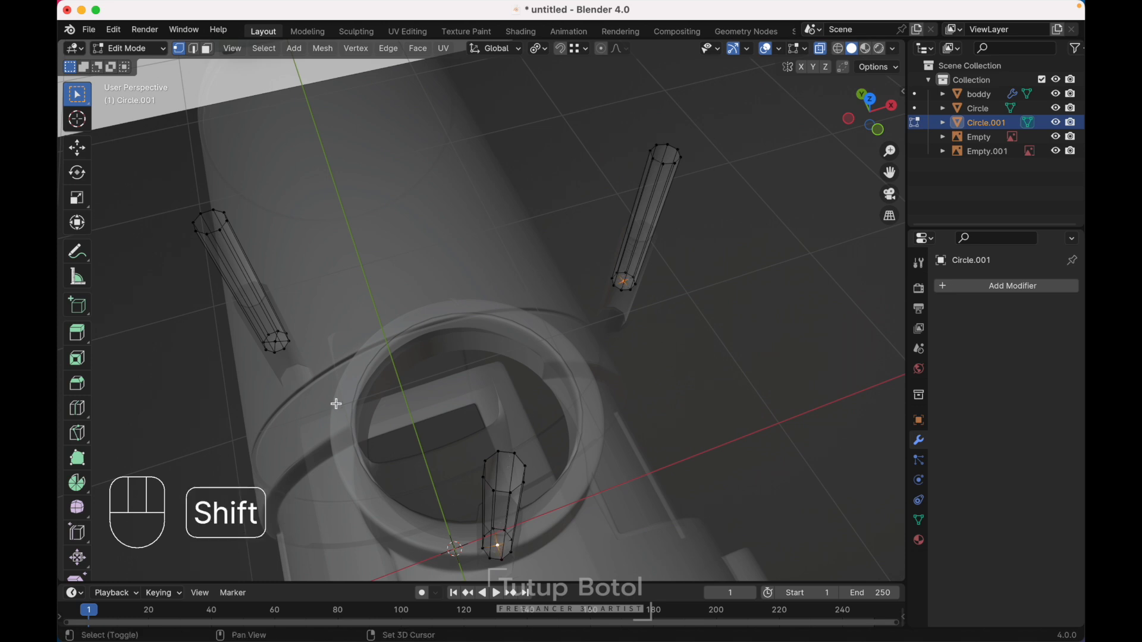
{"action": "left_click", "coordinate": [274, 342], "text": "shift"}
{"action": "key", "text": "x"}
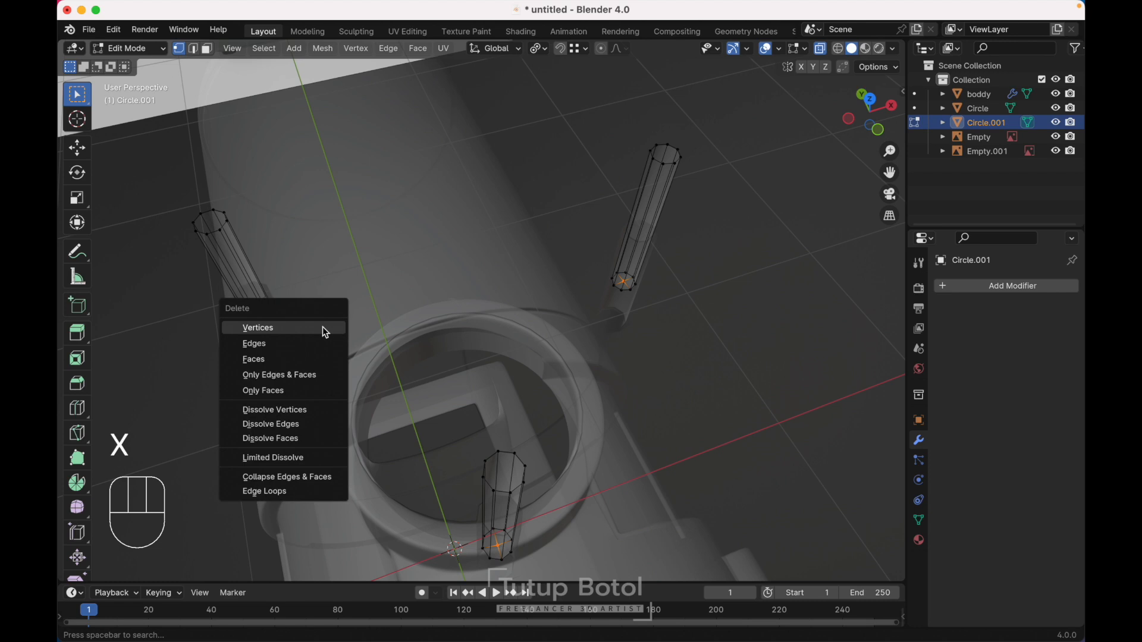
{"action": "left_click", "coordinate": [322, 327]}
{"action": "key", "text": "grave"}
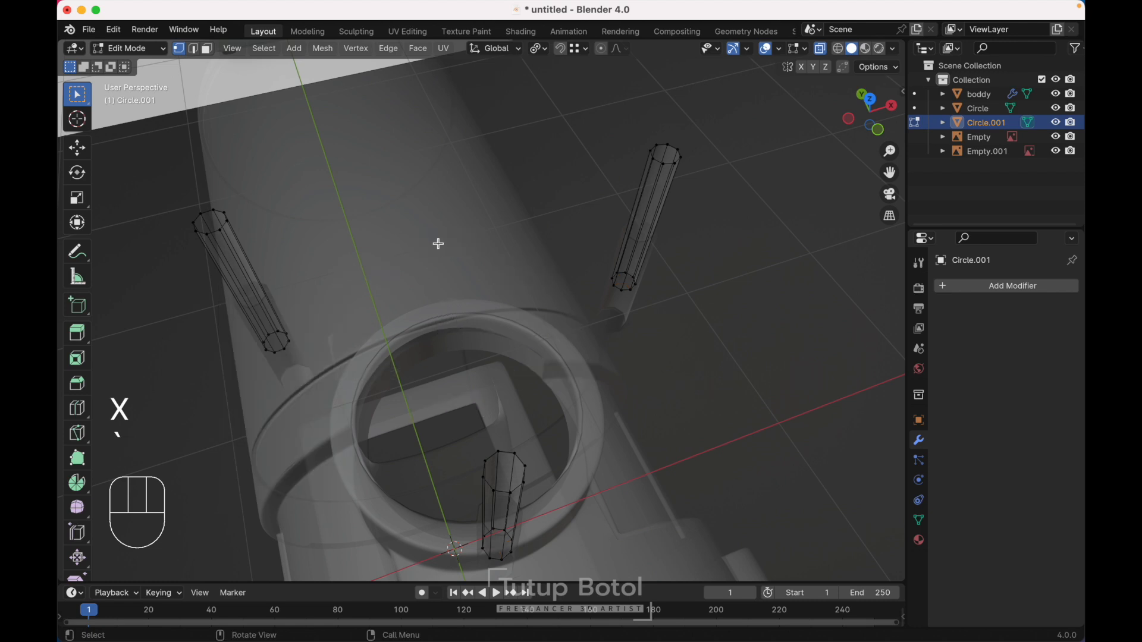
{"action": "left_click", "coordinate": [439, 245]}
{"action": "key", "text": "grave"}
{"action": "left_click", "coordinate": [370, 202]}
{"action": "key", "text": "Tab"}
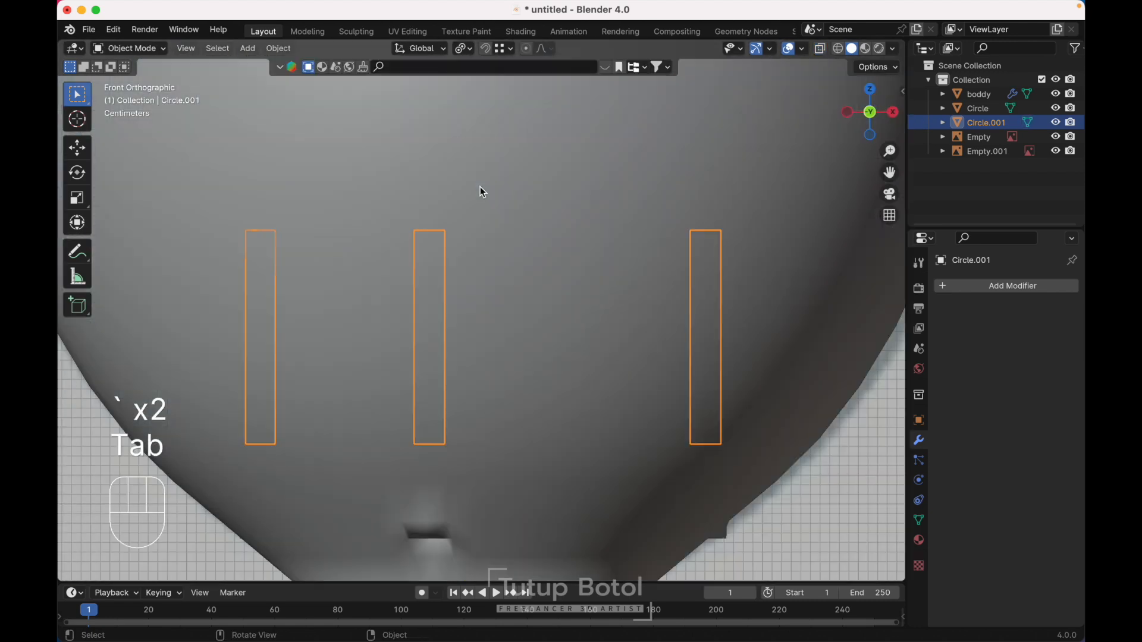
Edit the hopper mesh and select the edge loop around its open top rim, seen from the front.
{"action": "scroll", "coordinate": [480, 187], "scroll_direction": "down", "scroll_amount": 7}
{"action": "middle_click_drag", "start_coordinate": [480, 186], "coordinate": [455, 260]}
{"action": "left_click", "coordinate": [570, 300]}
{"action": "key", "text": "g"}
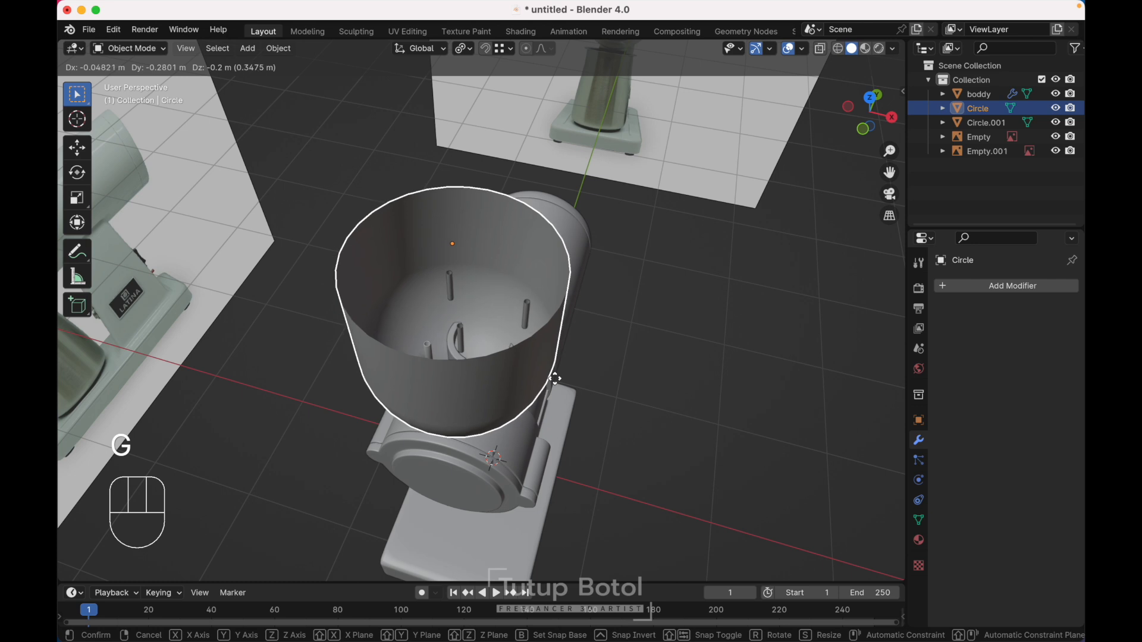
{"action": "key", "text": "Escape"}
{"action": "key", "text": "Tab"}
{"action": "scroll", "coordinate": [476, 282], "scroll_direction": "up", "scroll_amount": 4}
{"action": "left_click", "coordinate": [415, 233], "text": "alt"}
{"action": "left_click", "coordinate": [397, 232], "text": "alt"}
{"action": "key", "text": "grave"}
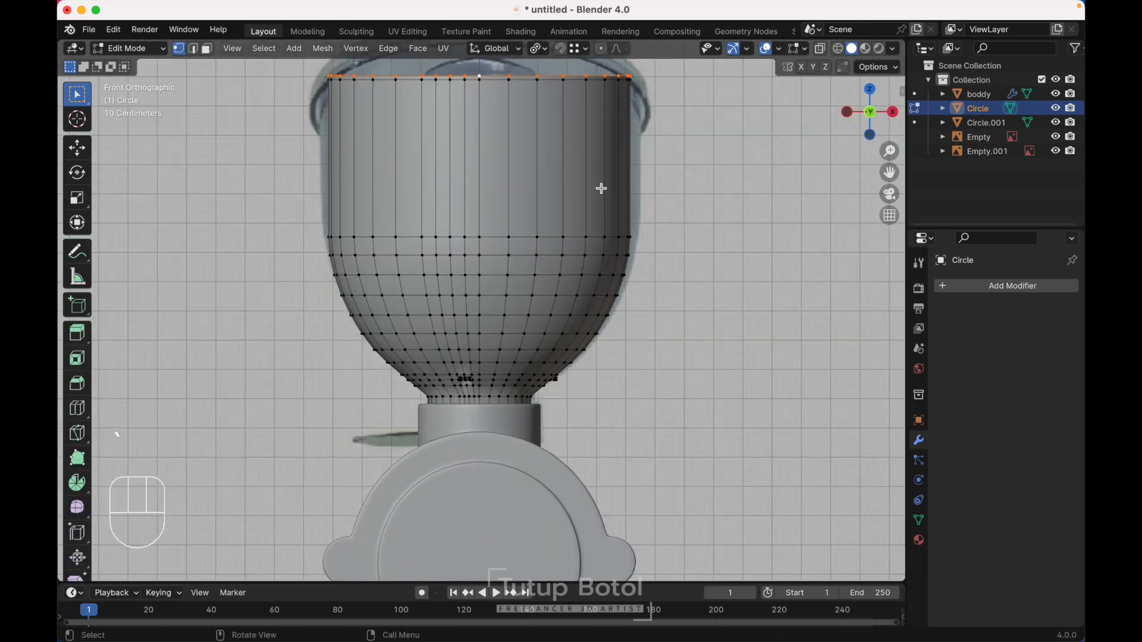
Extrude the hopper's upper rim loop outward, scaling it to about 1.046 to give the rim thickness.
{"action": "key", "text": "e"}
{"action": "key", "text": "s"}
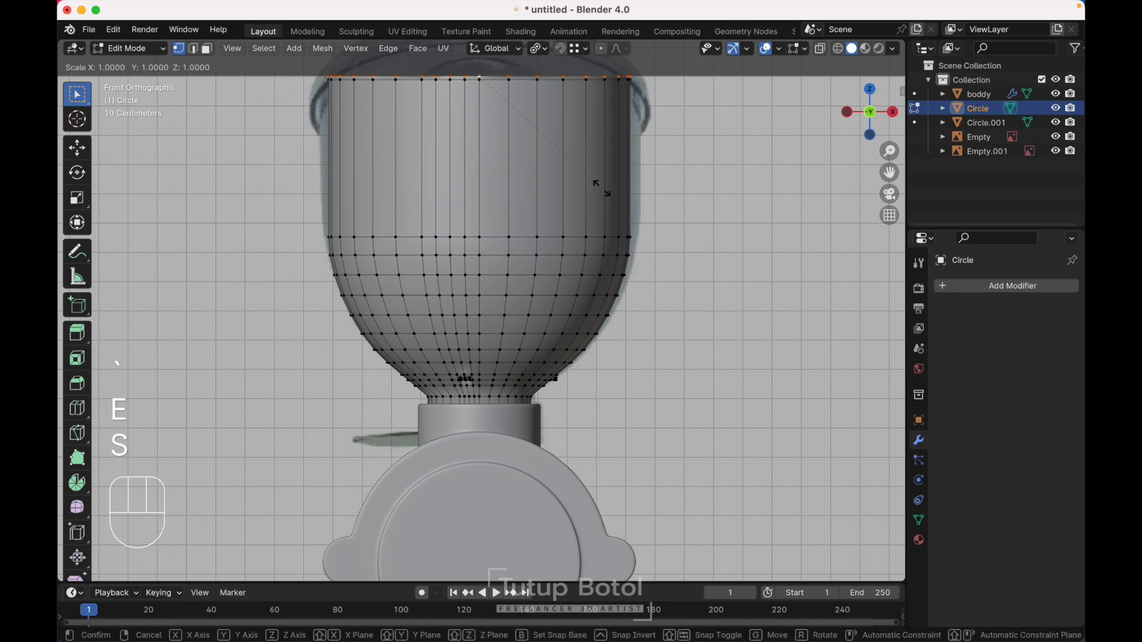
{"action": "key", "text": "shift"}
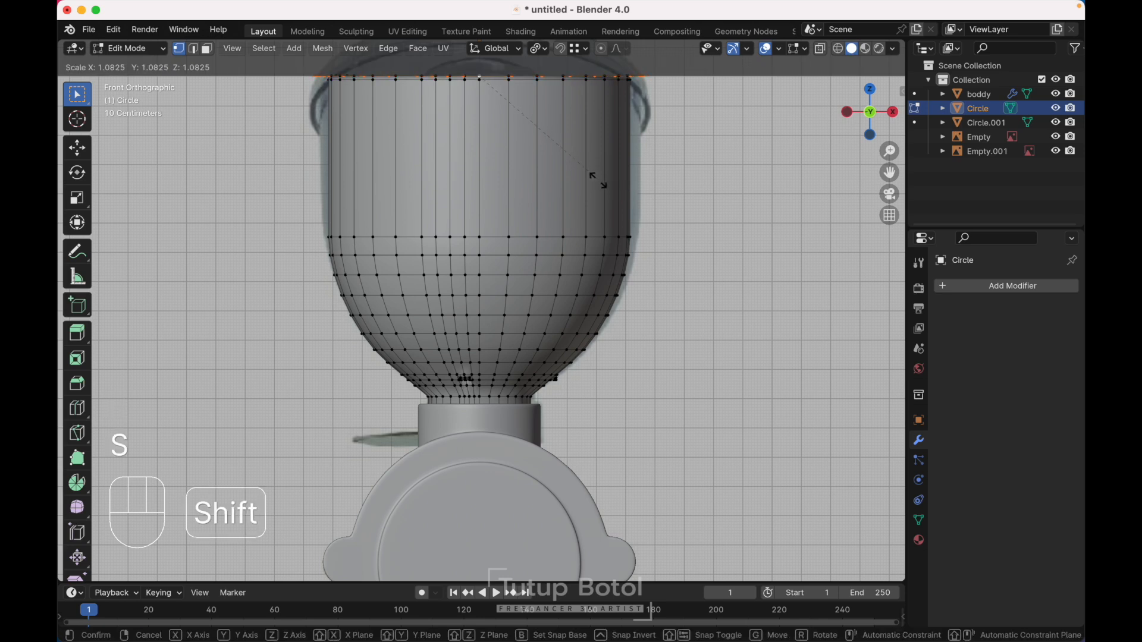
{"action": "left_click", "coordinate": [541, 154]}
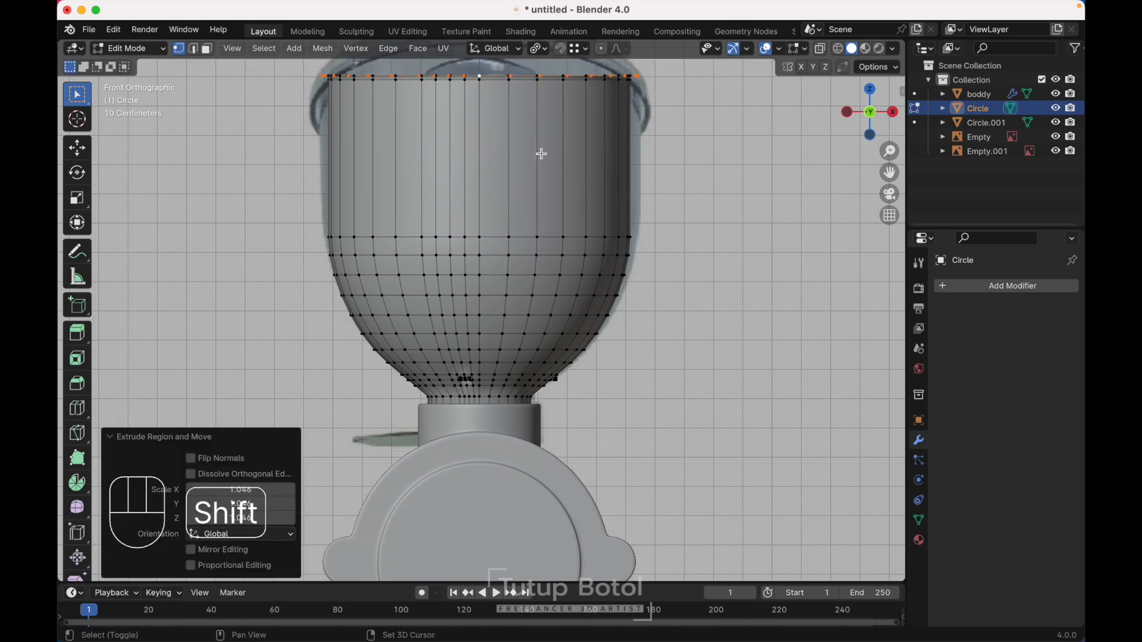
Extrude the outer rim loop about 0.93 m down along Z to form the straight outer wall around the bowl.
{"action": "key", "text": "e"}
{"action": "key", "text": "z"}
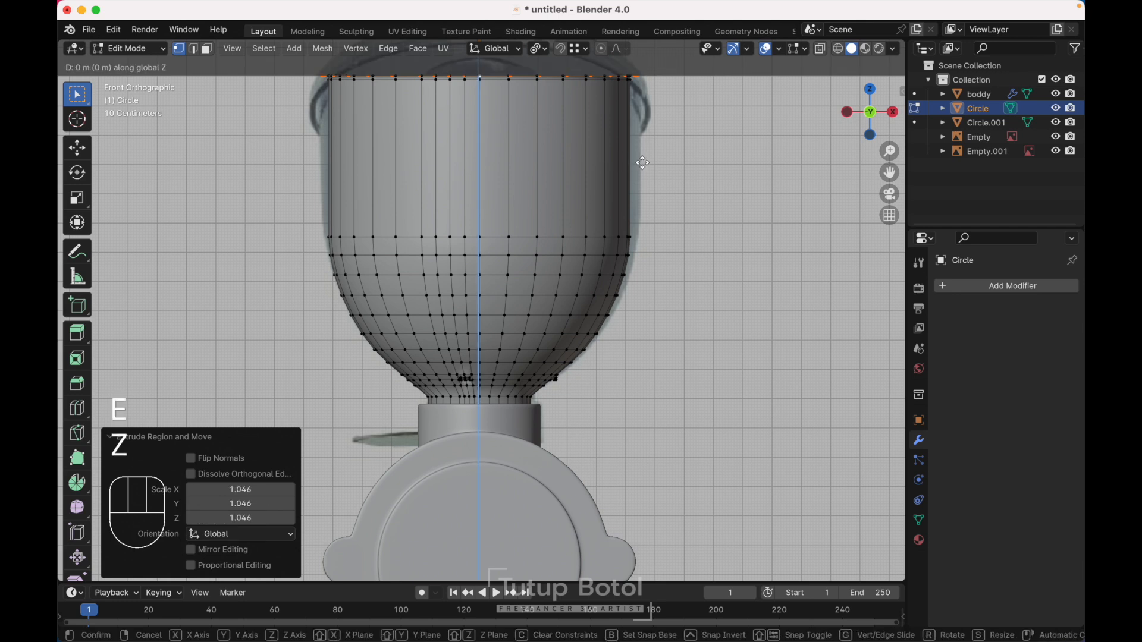
{"action": "left_click", "coordinate": [646, 427]}
{"action": "key", "text": "alt+z"}
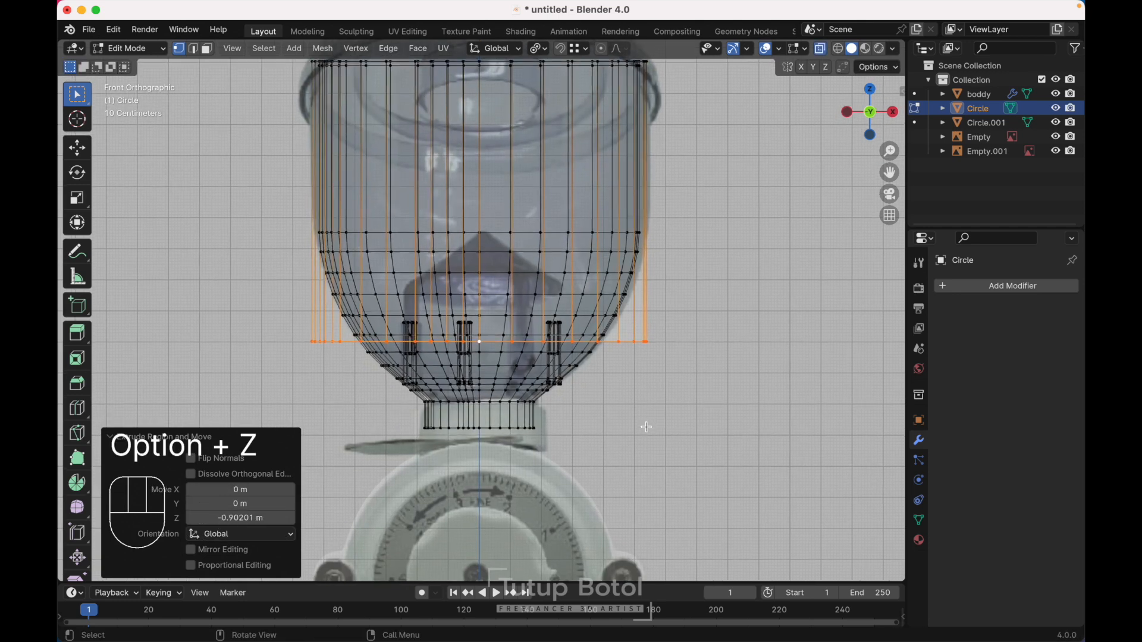
{"action": "key", "text": "g"}
{"action": "key", "text": "z"}
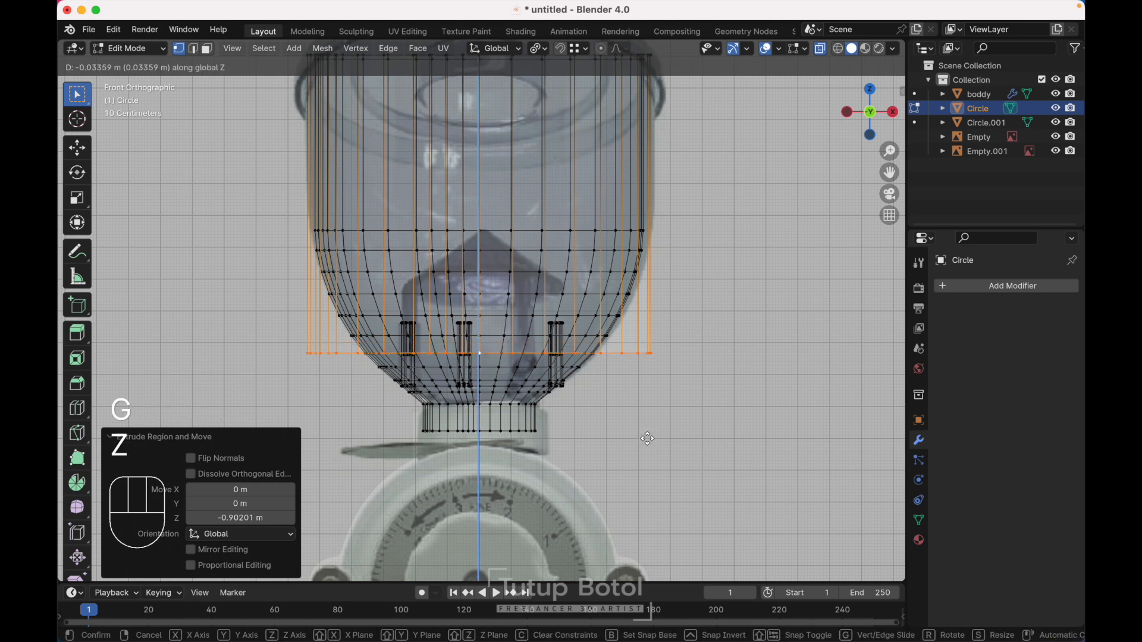
{"action": "left_click", "coordinate": [646, 437]}
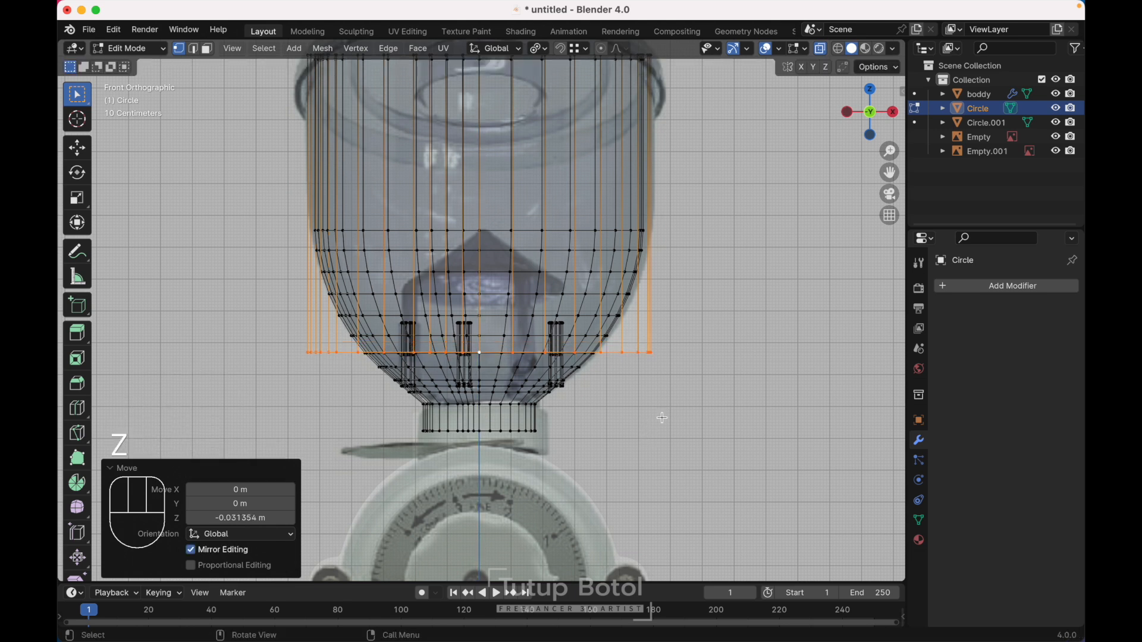
Extrude the outer wall's lower loop about 0.17 m down along Z and scale it to 0.36 to meet the neck.
{"action": "key", "text": "e"}
{"action": "key", "text": "z"}
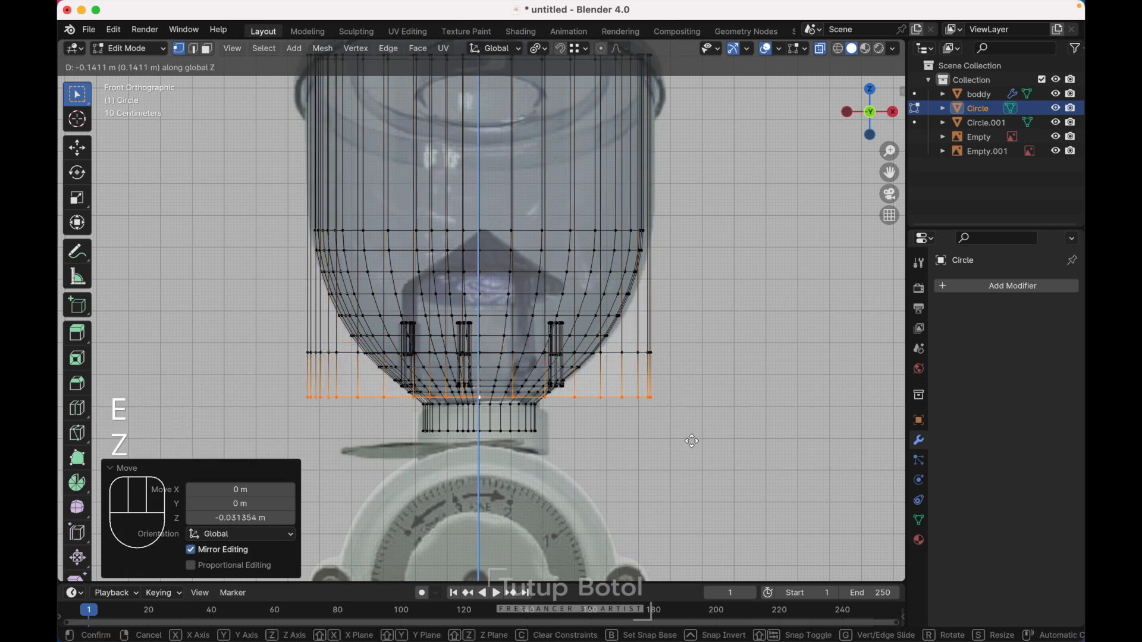
{"action": "left_click", "coordinate": [690, 448]}
{"action": "key", "text": "s"}
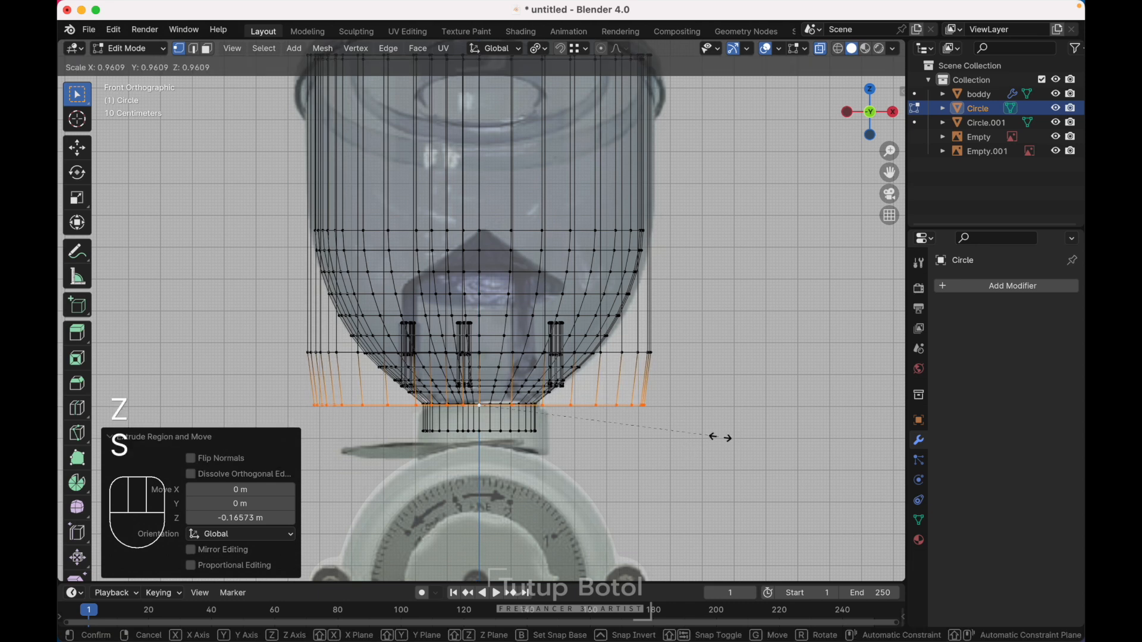
{"action": "left_click", "coordinate": [569, 420]}
Bevel the outer wall's lower corner loop with multiple segments to follow the curve of the bowl.
{"action": "key", "text": "alt"}
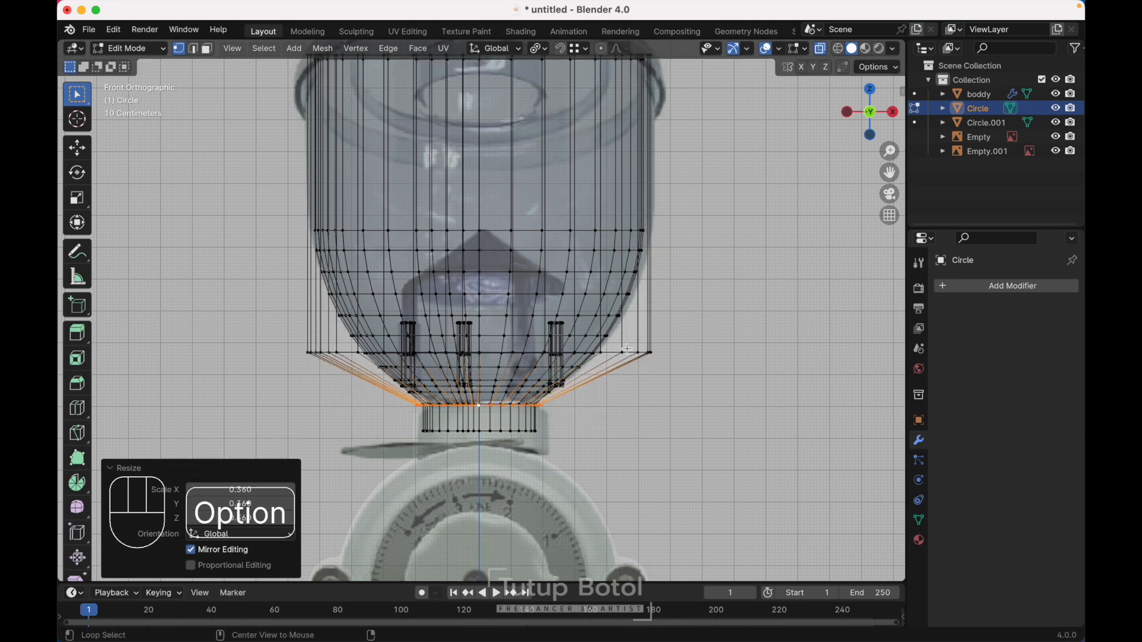
{"action": "left_click", "coordinate": [630, 351], "text": "alt"}
{"action": "key", "text": "ctrl+b"}
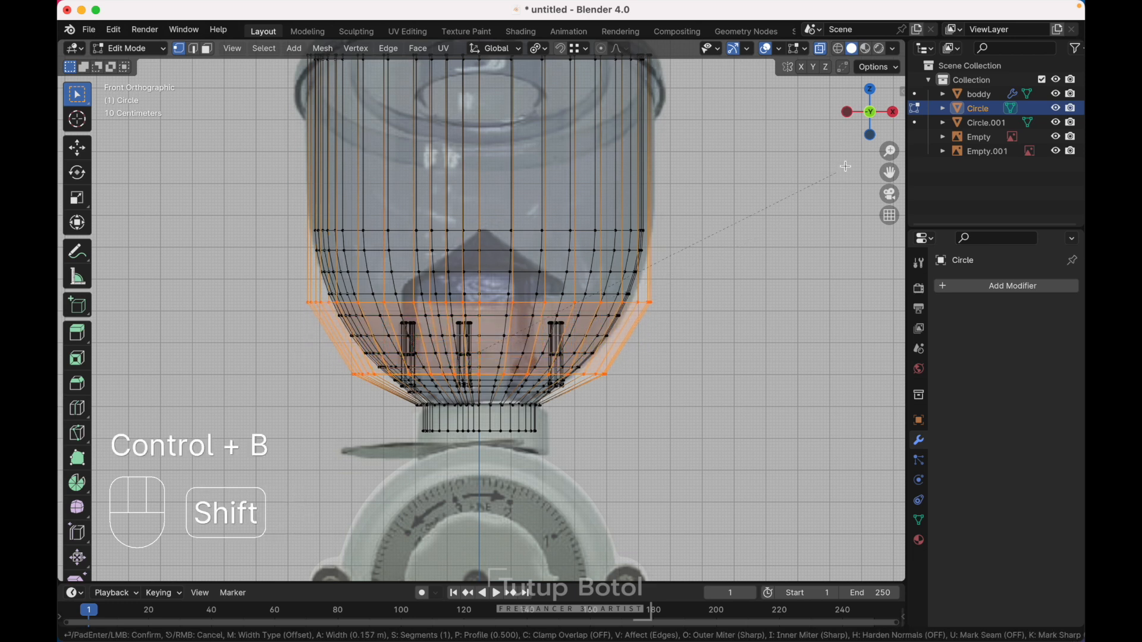
{"action": "scroll", "coordinate": [64, 131], "scroll_direction": "up", "scroll_amount": 6}
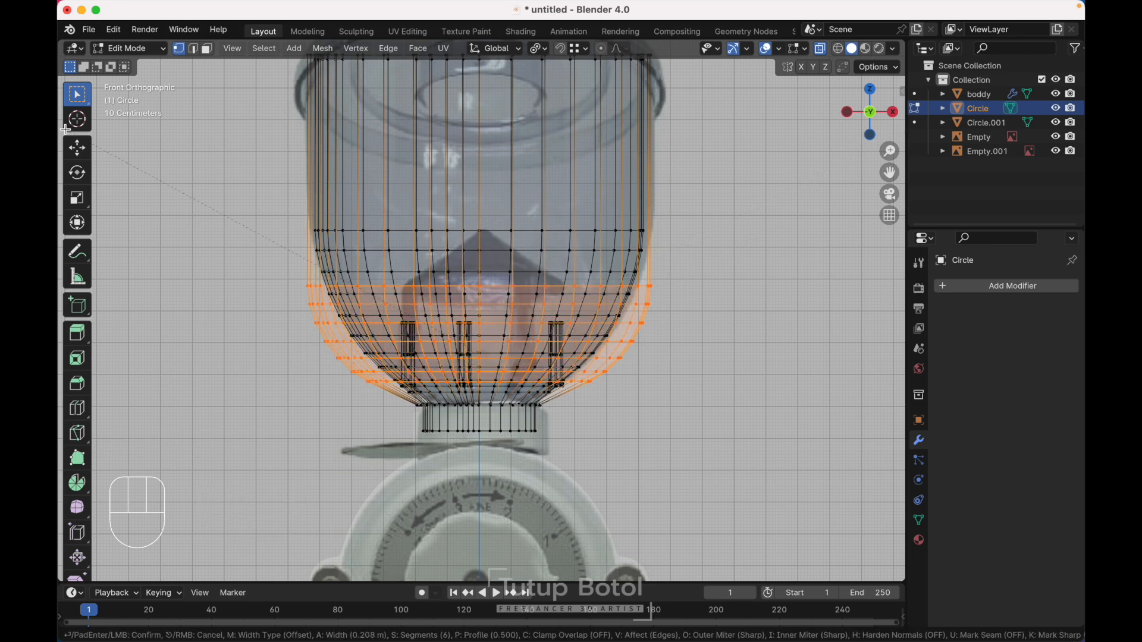
{"action": "scroll", "coordinate": [177, 530], "scroll_direction": "up", "scroll_amount": 1, "text": "shift"}
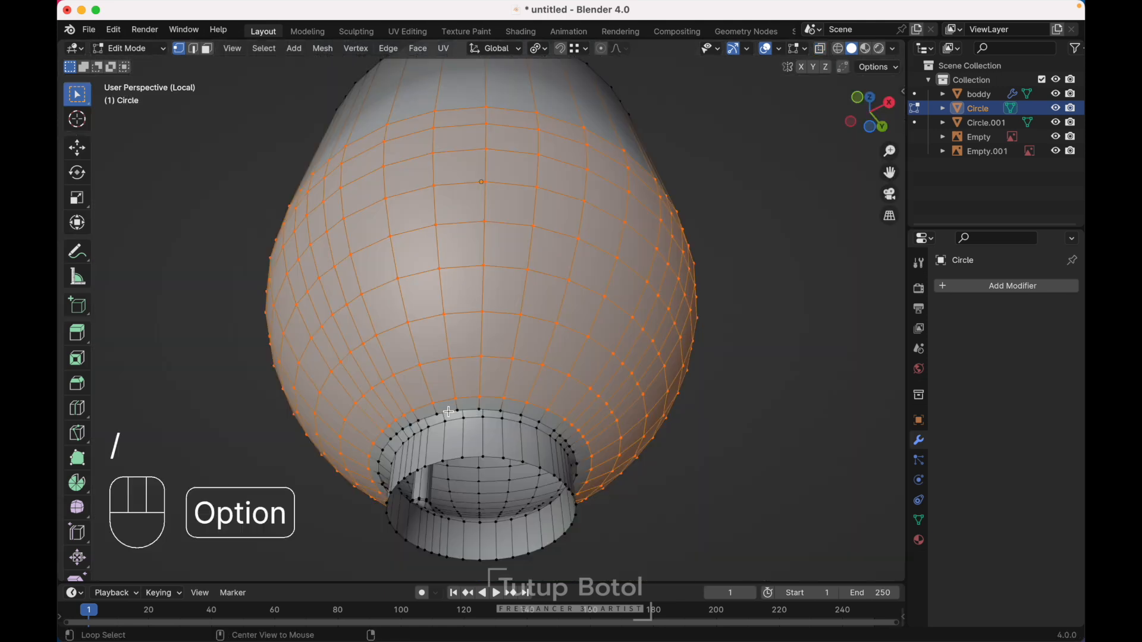
Move the outer shell's bottom loop about 0.08 m down along Z to the level of the neck's lower edge.
{"action": "left_click", "coordinate": [449, 412], "text": "alt"}
{"action": "key", "text": "g"}
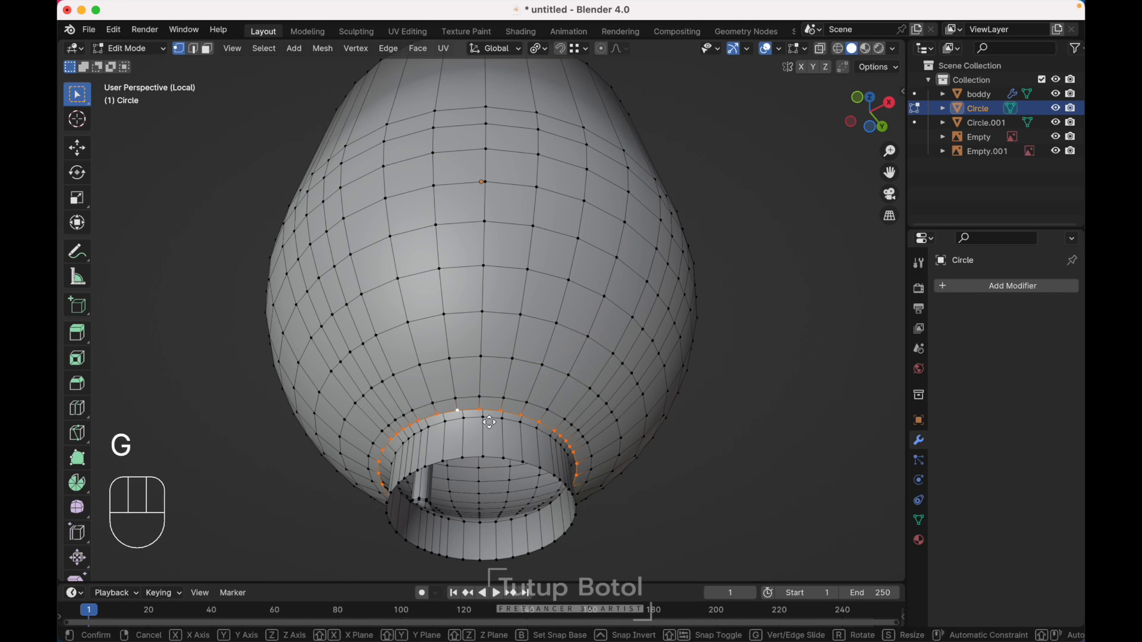
{"action": "key", "text": "z"}
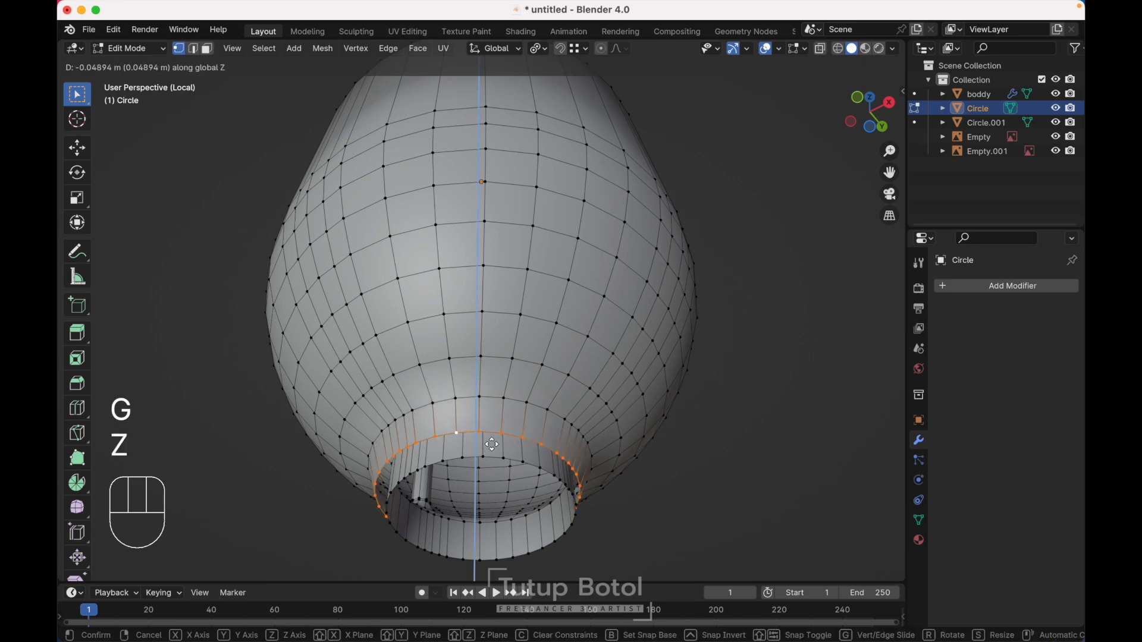
{"action": "key", "text": "ctrl"}
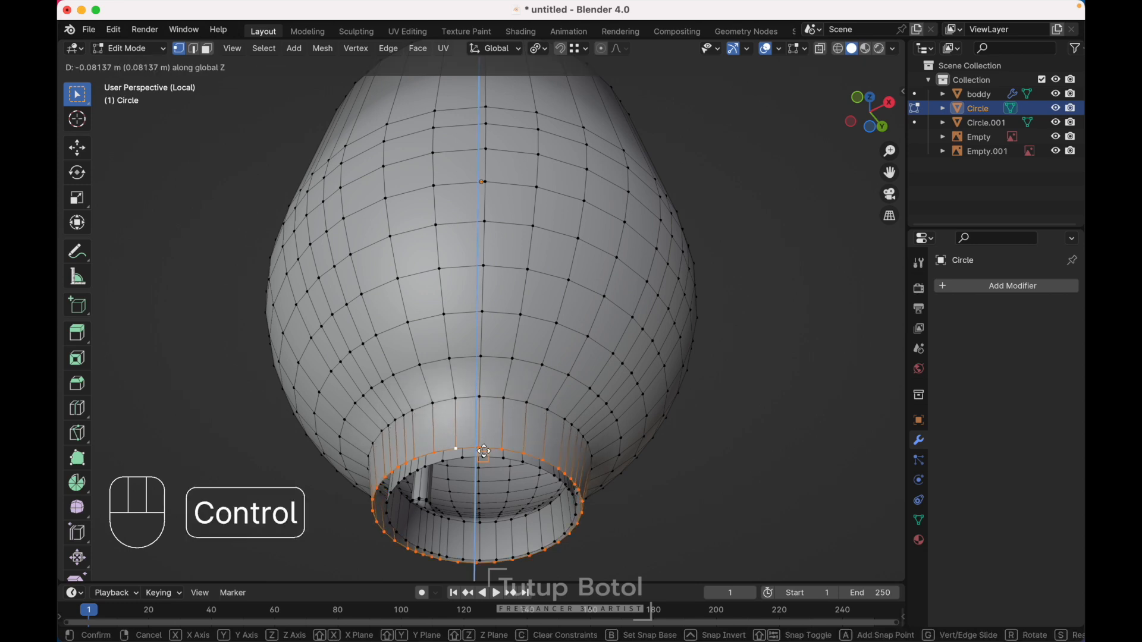
{"action": "left_click", "coordinate": [485, 452]}
{"action": "scroll", "coordinate": [484, 452], "scroll_direction": "down", "scroll_amount": 2}
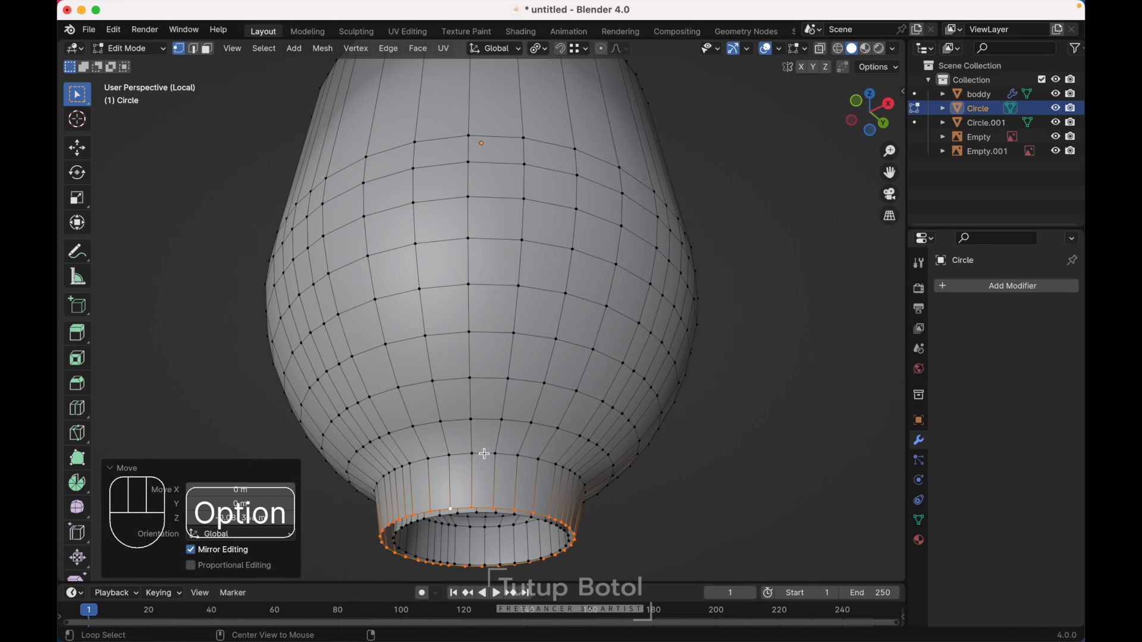
Bevel the edge loop where the outer bowl meets the neck, about 0.029 m wide with 5 segments.
{"action": "left_click", "coordinate": [485, 454], "text": "alt"}
{"action": "key", "text": "ctrl+b"}
{"action": "key", "text": "shift"}
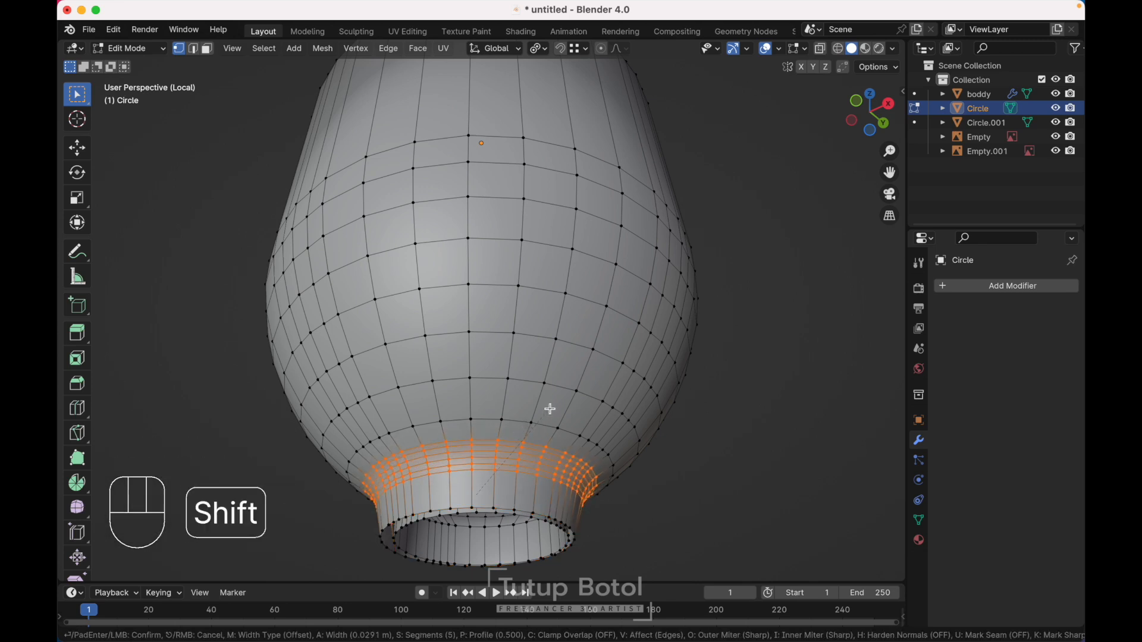
{"action": "left_click", "coordinate": [547, 408]}
Fill the gap between the inner and outer bottom edges of the neck with faces all the way around.
{"action": "middle_click_drag", "start_coordinate": [428, 506], "coordinate": [433, 409]}
{"action": "key", "text": "2"}
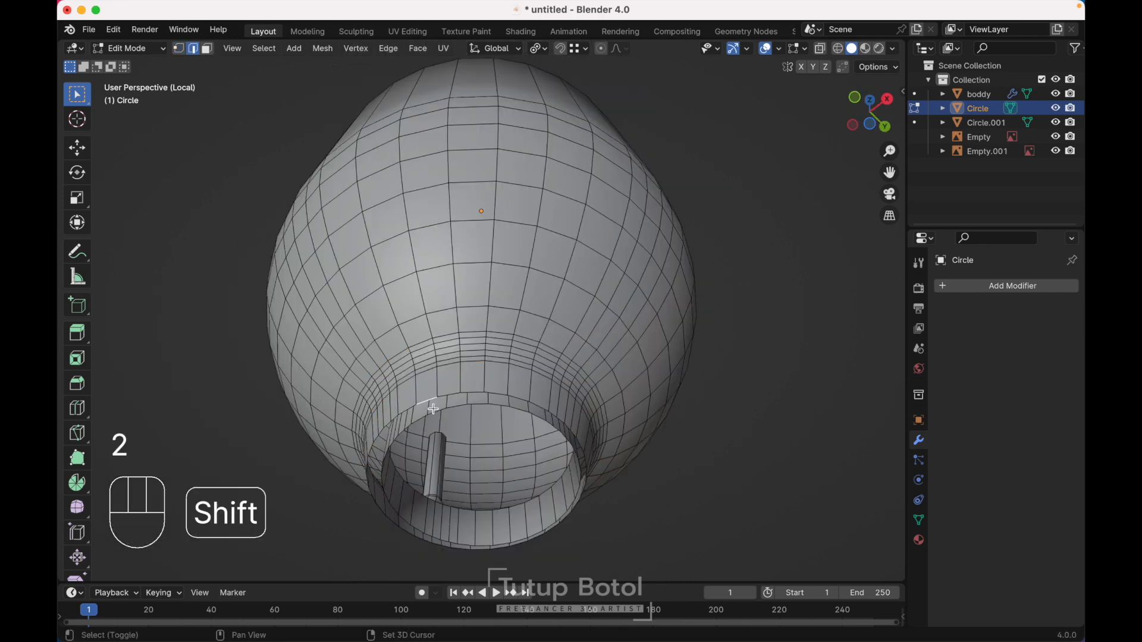
{"action": "left_click", "coordinate": [436, 410], "text": "shift"}
{"action": "key", "text": "f"}
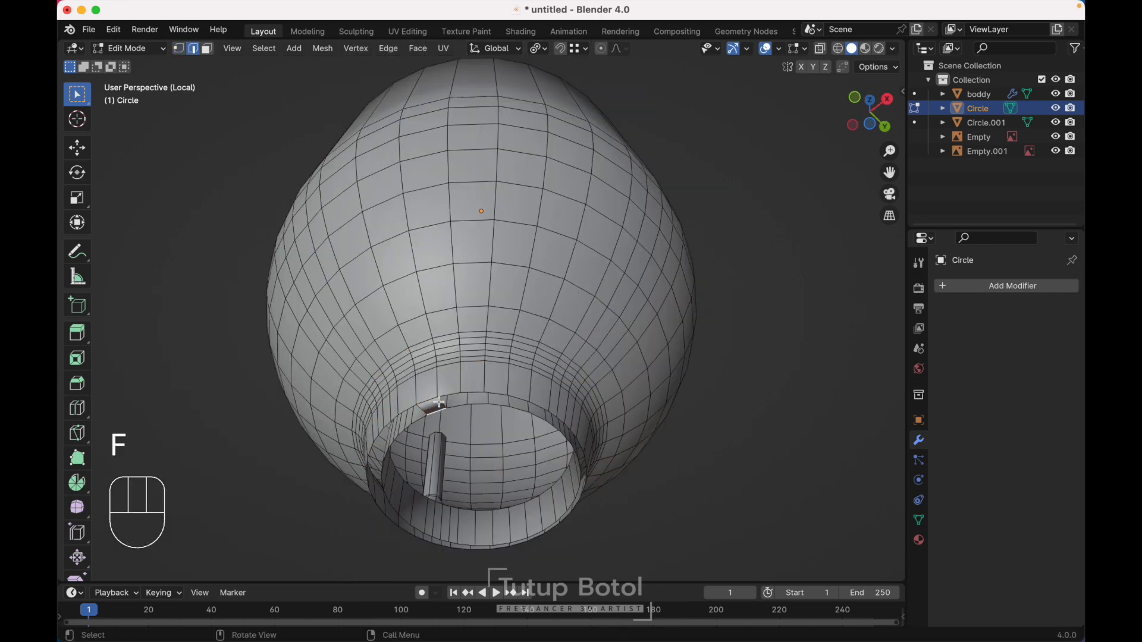
{"action": "key", "text": "f"}
{"action": "key", "text": "f"}
{"action": "key", "text": "f"}
{"action": "key", "text": "f"}
{"action": "key", "text": "f"}
{"action": "key", "text": "f"}
{"action": "key", "text": "f"}
{"action": "key", "text": "f"}
{"action": "key", "text": "f"}
{"action": "key", "text": "f"}
{"action": "key", "text": "f"}
{"action": "key", "text": "f"}
{"action": "key", "text": "f"}
{"action": "key", "text": "f"}
{"action": "key", "text": "f"}
{"action": "key", "text": "f"}
{"action": "key", "text": "f"}
{"action": "key", "text": "f"}
{"action": "key", "text": "f"}
{"action": "key", "text": "f"}
{"action": "key", "text": "f"}
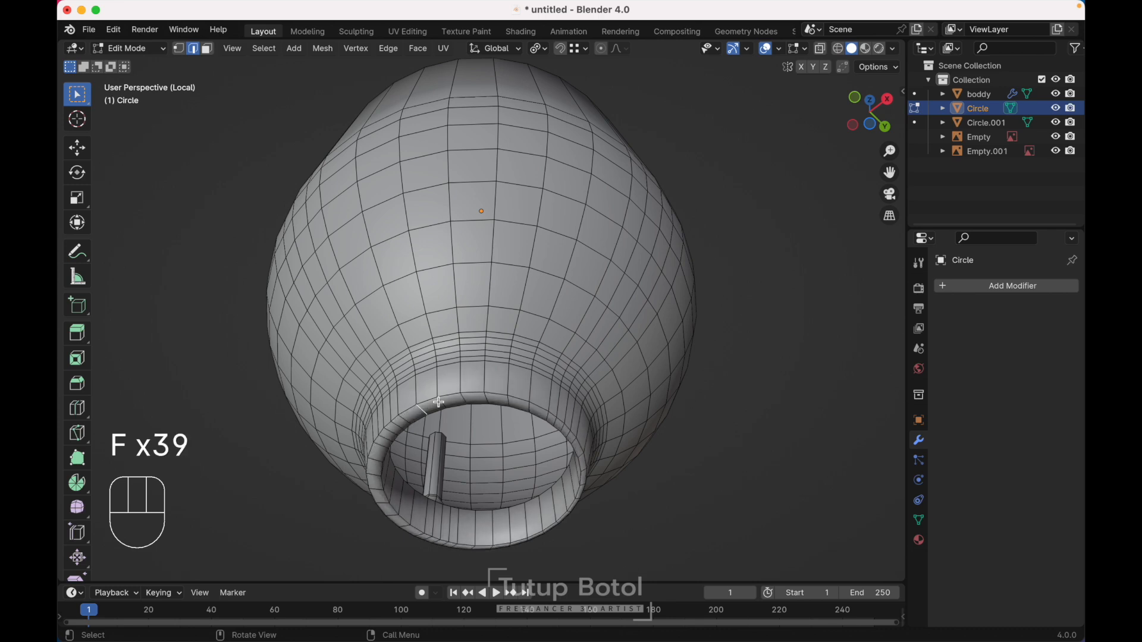
Bevel the edge loops of the neck's bottom rim and the hopper's upper rim with 5 segments, about 0.0023 m wide.
{"action": "left_click", "coordinate": [439, 403], "text": "alt"}
{"action": "left_click", "coordinate": [439, 410], "text": "alt+shift"}
{"action": "middle_click_drag", "start_coordinate": [438, 410], "coordinate": [264, 434]}
{"action": "left_click", "coordinate": [276, 423], "text": "alt+shift"}
{"action": "key", "text": "ctrl+b"}
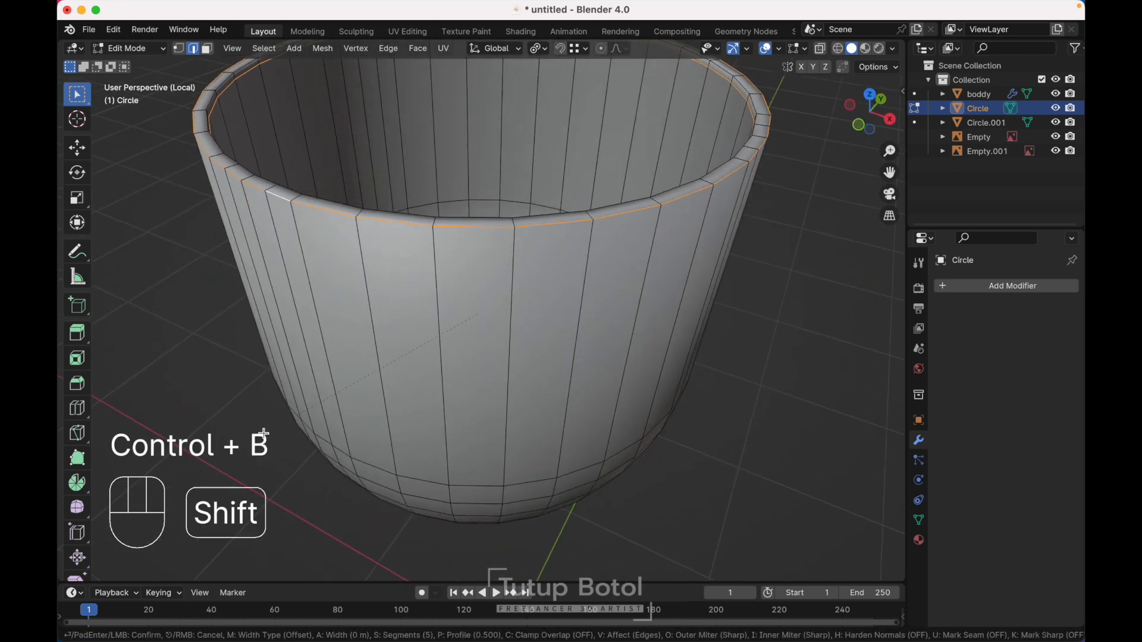
{"action": "key", "text": "shift"}
{"action": "left_click", "coordinate": [261, 442]}
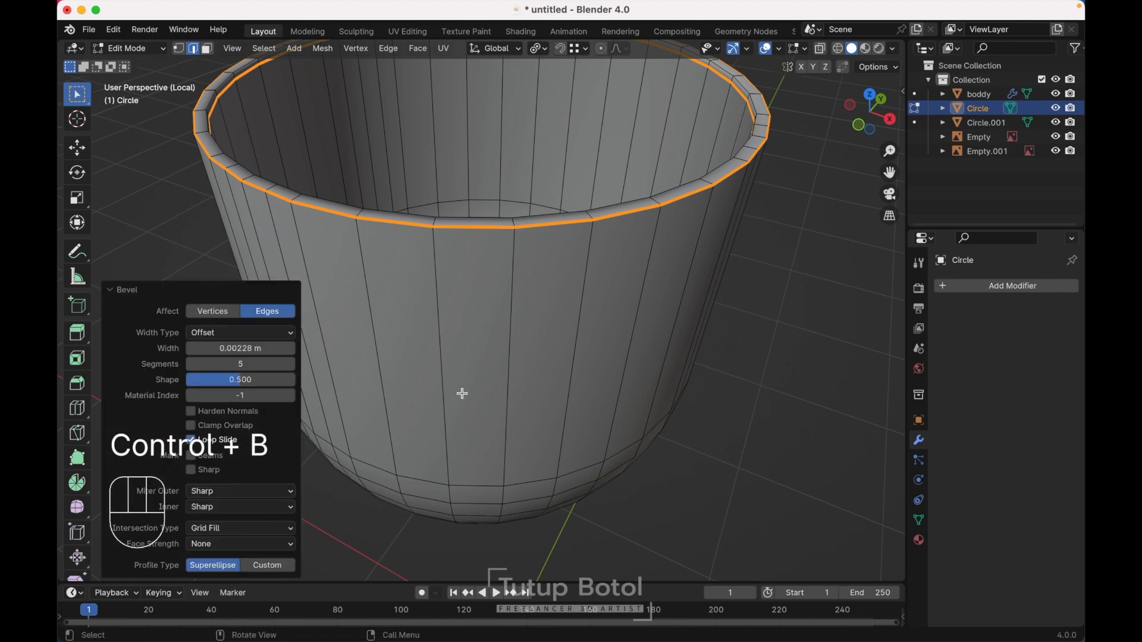
Add a level 2 Subdivision Surface to the hopper in Object Mode and leave local view.
{"action": "key", "text": "Tab"}
{"action": "scroll", "coordinate": [458, 291], "scroll_direction": "down", "scroll_amount": 2}
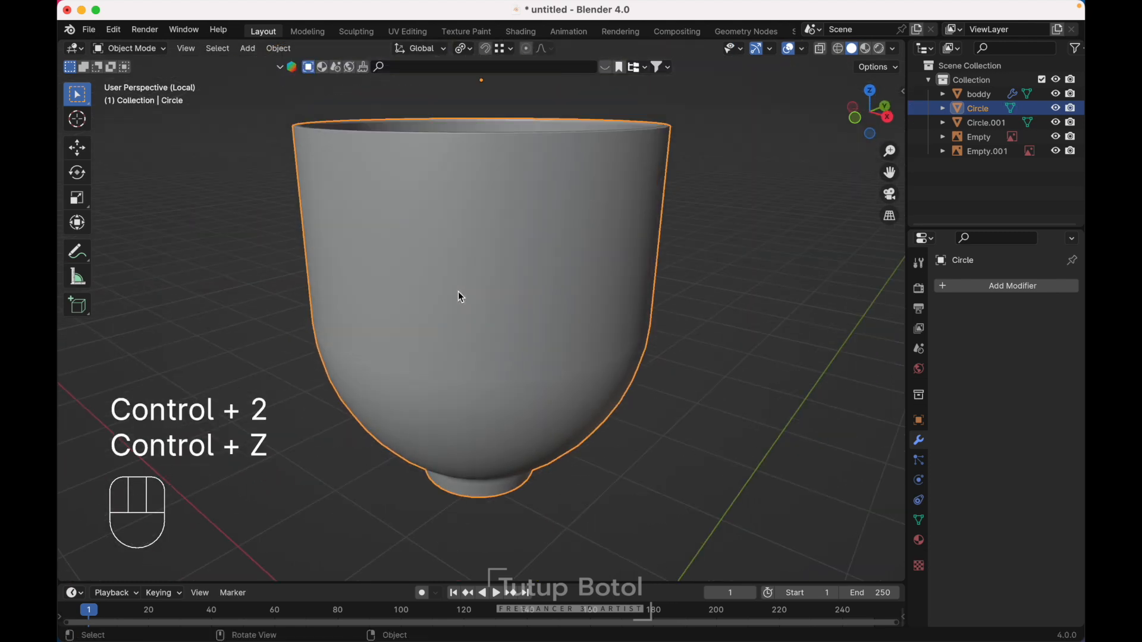
{"action": "key", "text": "ctrl"}
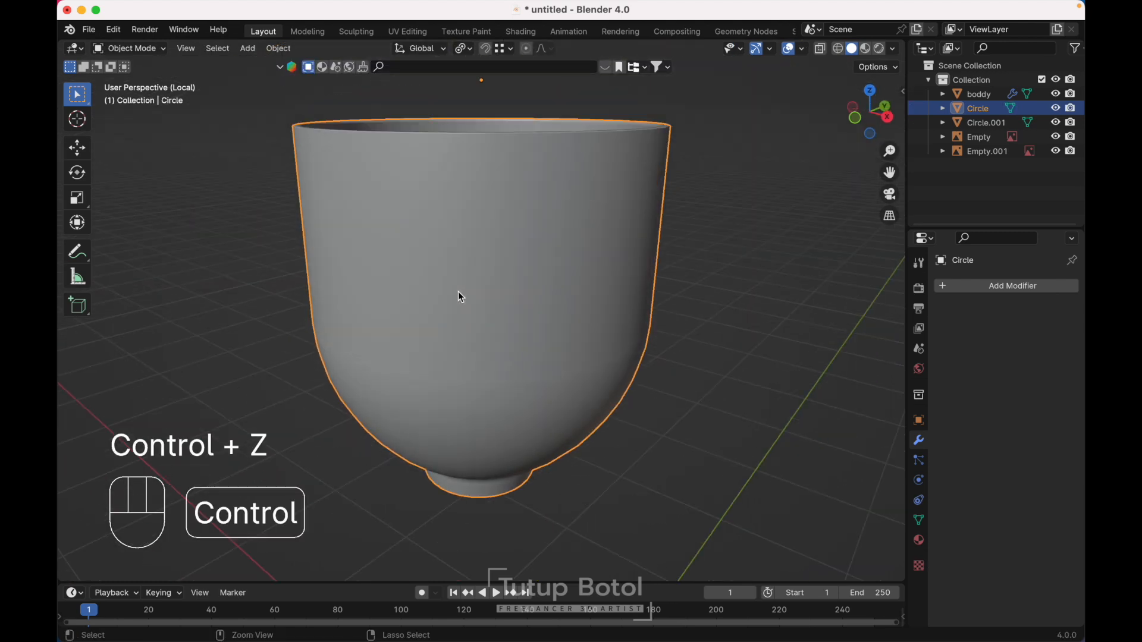
{"action": "key", "text": "ctrl+2"}
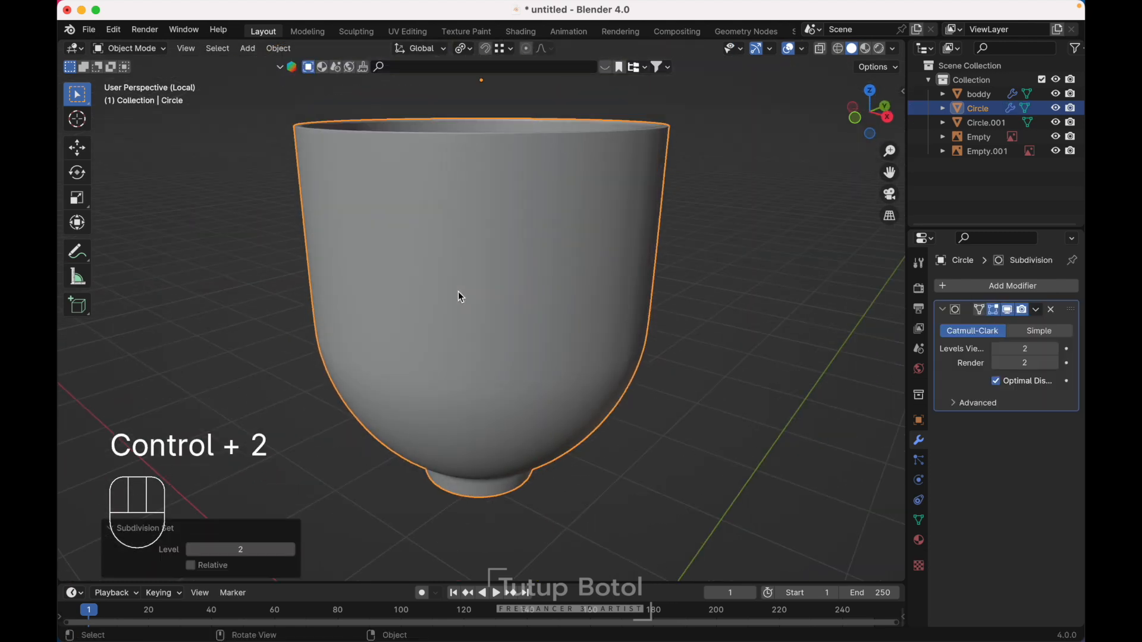
{"action": "key", "text": "KP_Divide"}
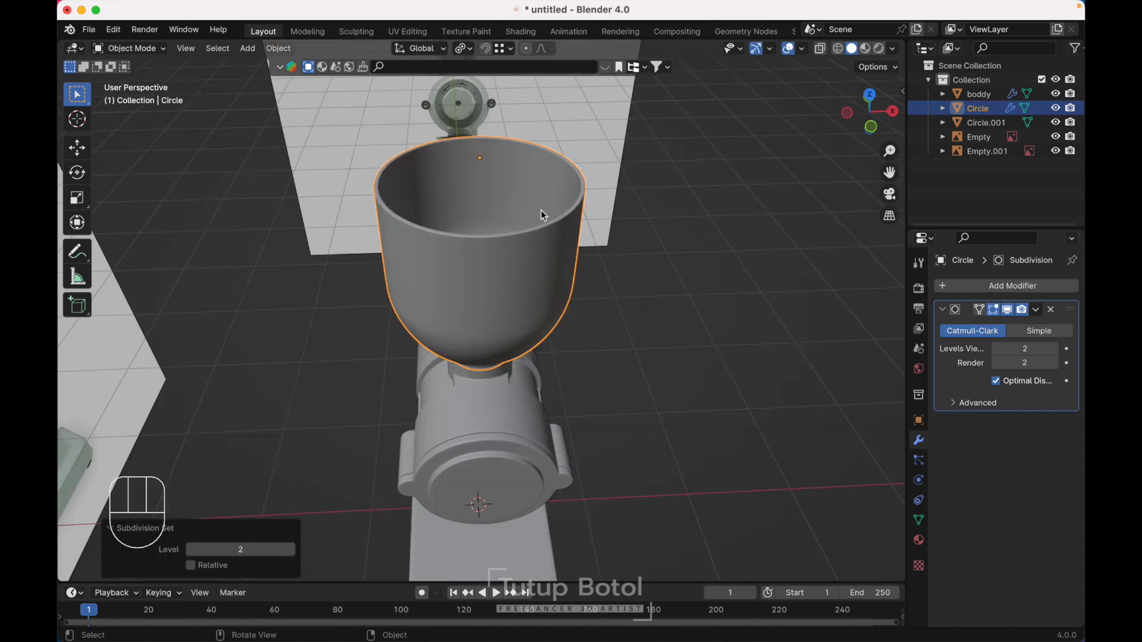
Add a mesh circle and raise it about 2.55 m along Z to the hopper's height.
{"action": "key", "text": "shift+a"}
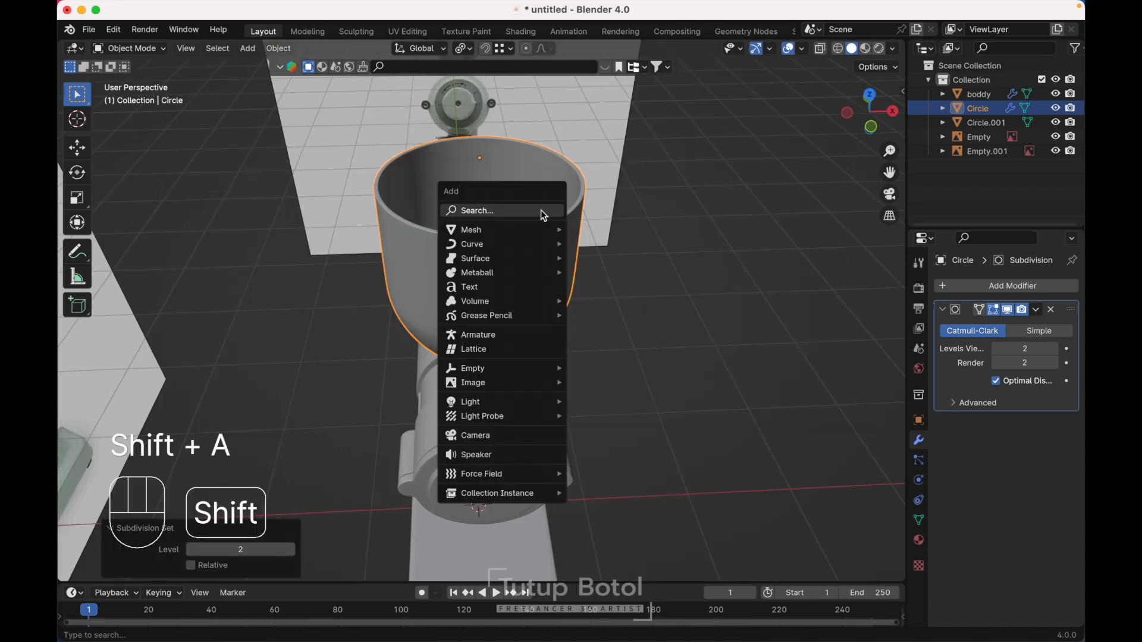
{"action": "mouse_move", "coordinate": [531, 232]}
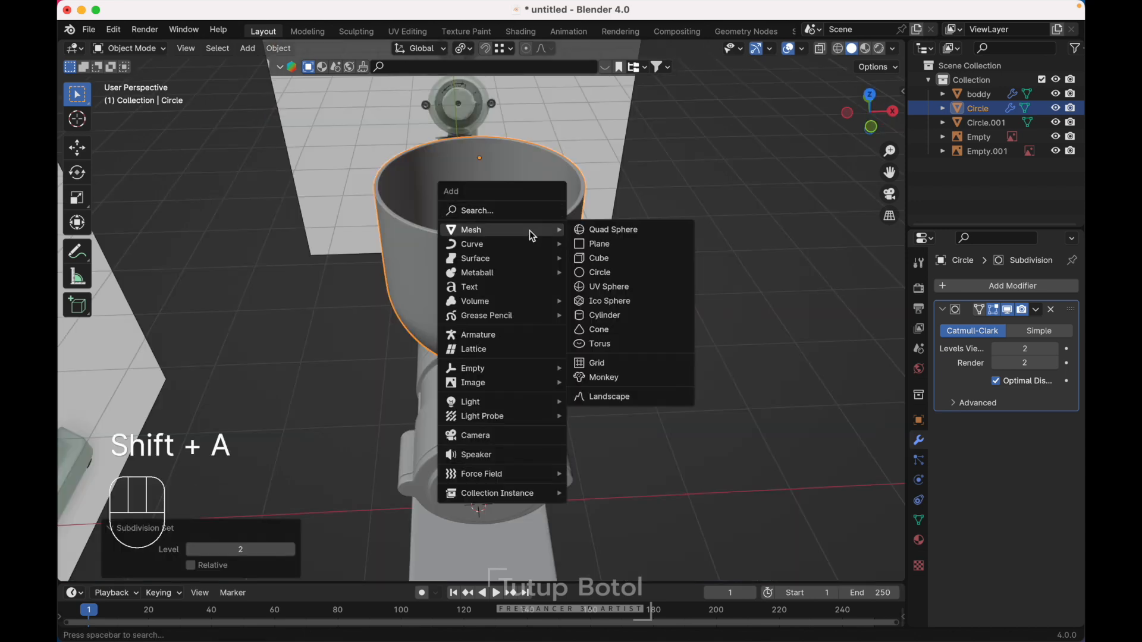
{"action": "left_click", "coordinate": [619, 268]}
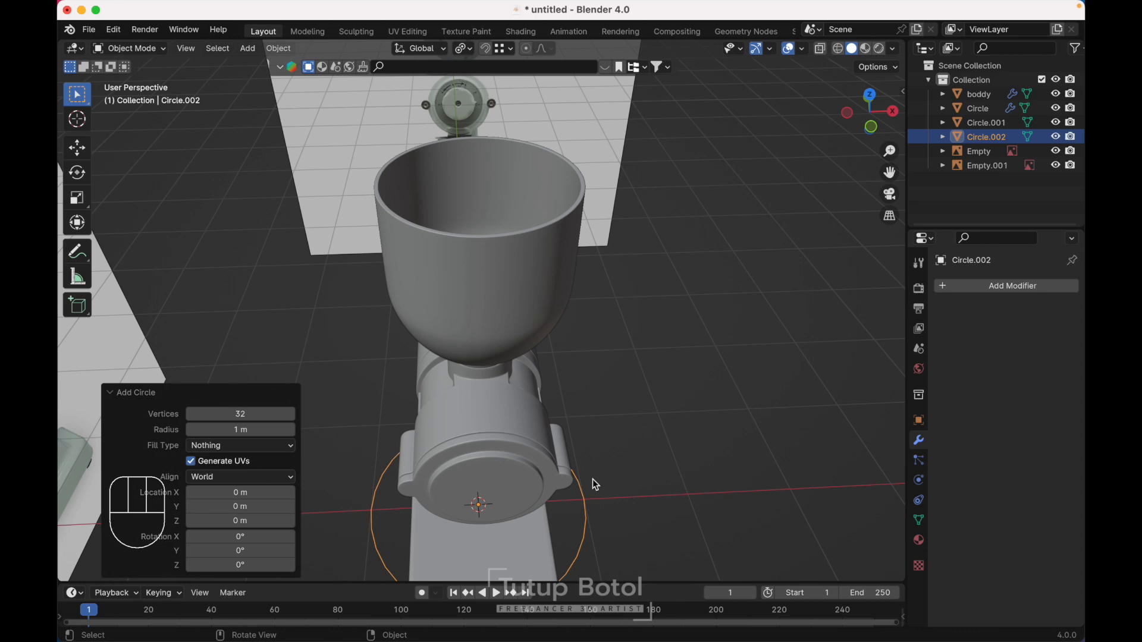
{"action": "key", "text": "g"}
{"action": "key", "text": "z"}
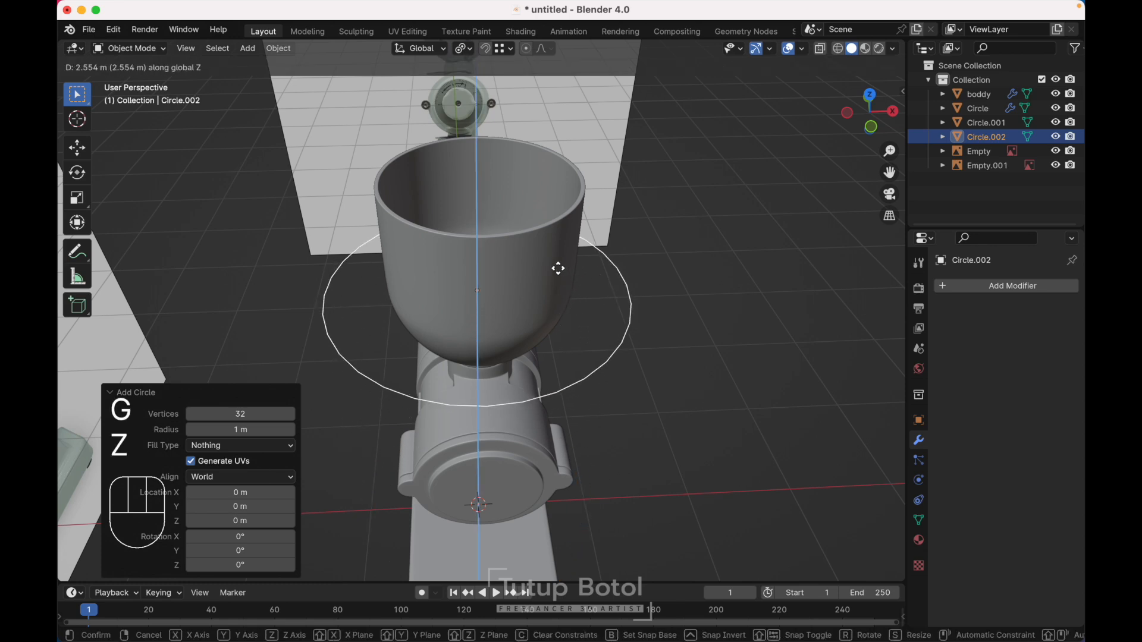
{"action": "left_click", "coordinate": [558, 268]}
Centre the new circle on the hopper by moving it about -0.32 m along Y, and scale its mesh to about 0.339.
{"action": "key", "text": "grave"}
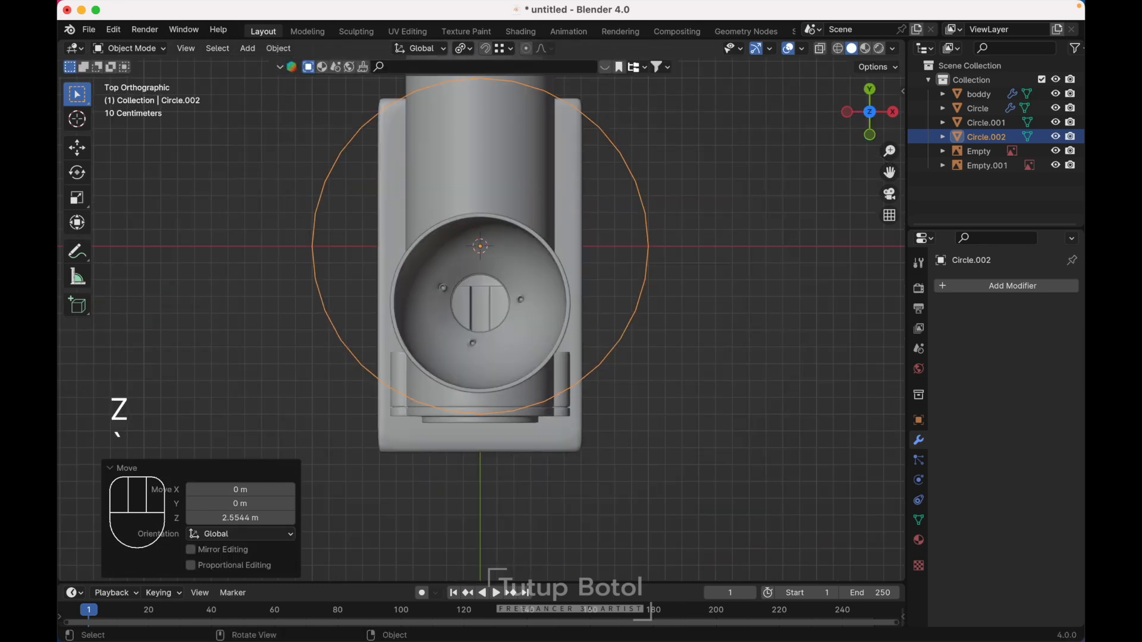
{"action": "key", "text": "g"}
{"action": "key", "text": "y"}
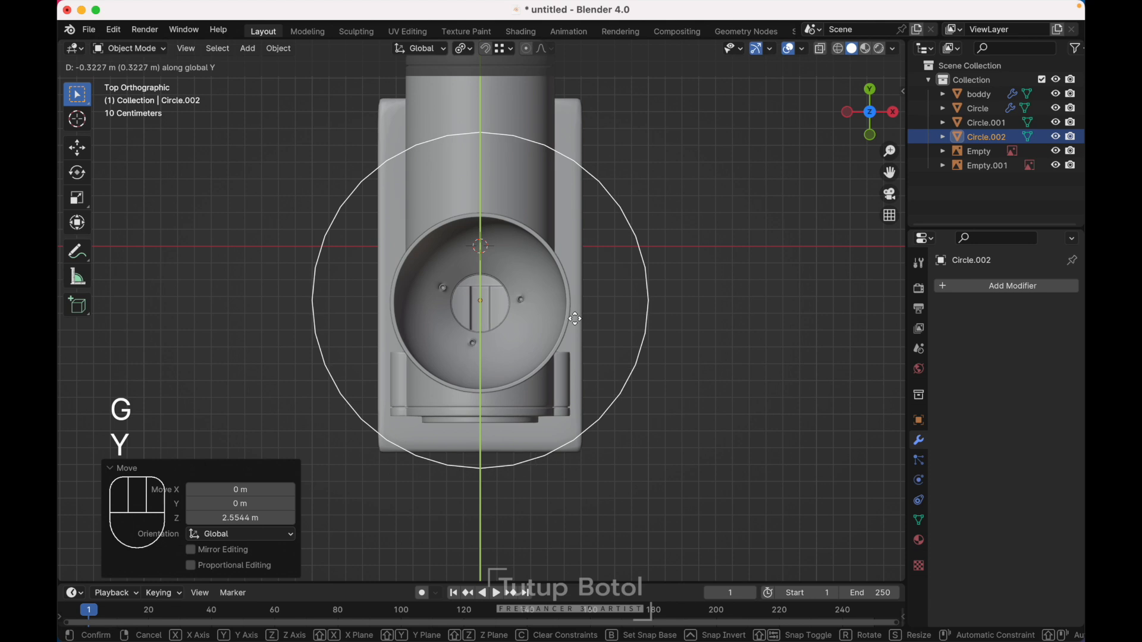
{"action": "left_click", "coordinate": [573, 316]}
{"action": "key", "text": "Tab"}
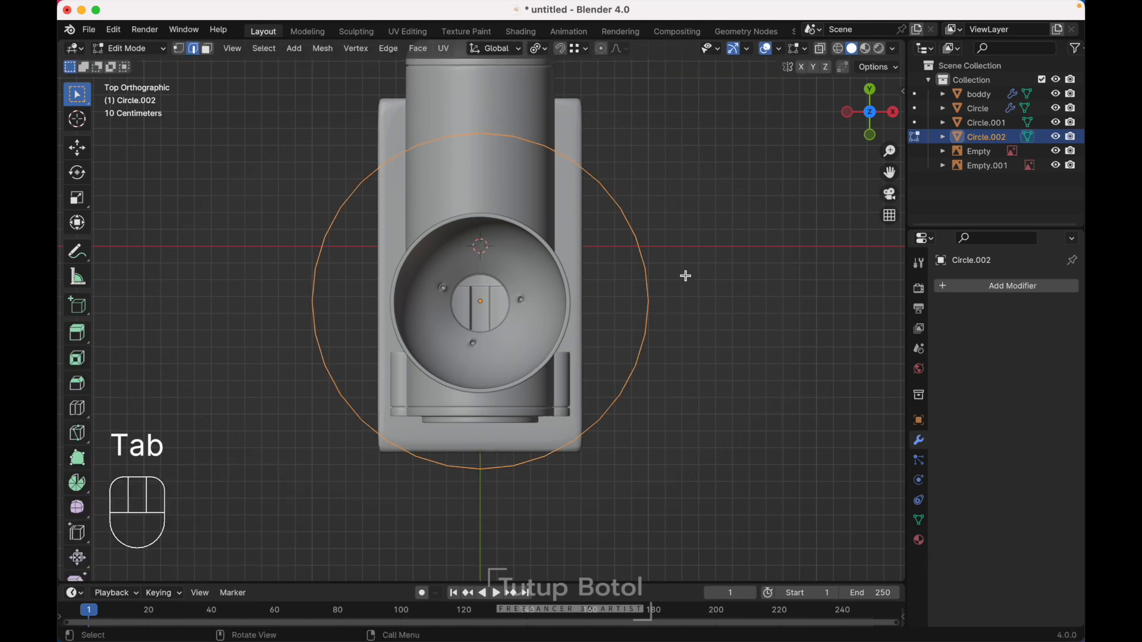
{"action": "key", "text": "s"}
{"action": "left_click", "coordinate": [554, 347]}
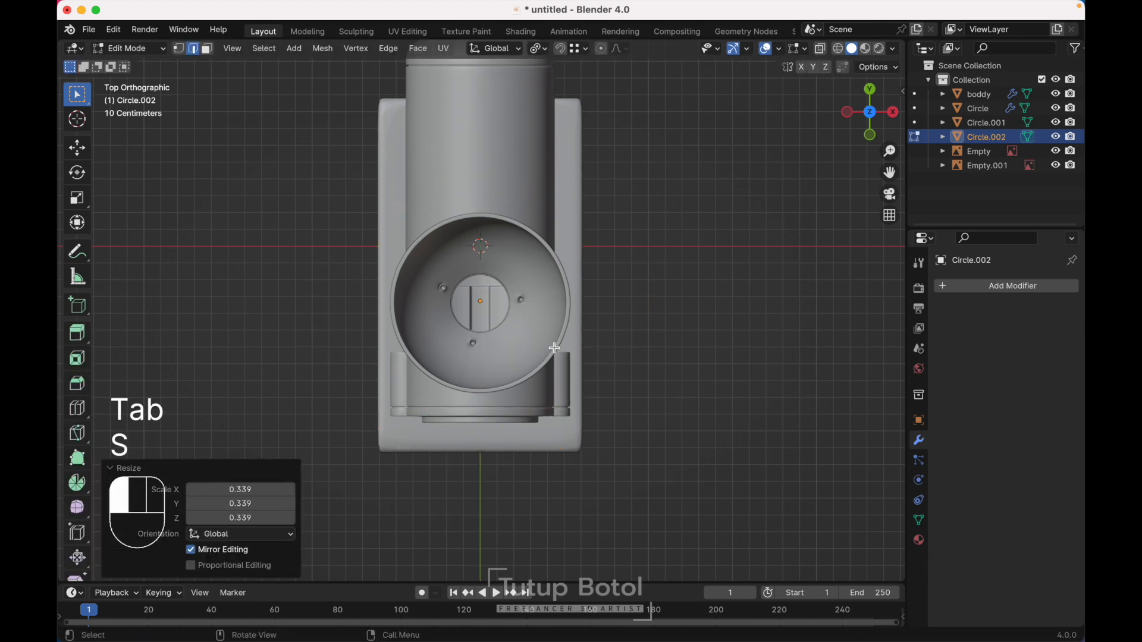
Raise the new circle about 0.281 m along Z toward the cone-shaped cap in the front reference.
{"action": "key", "text": "alt+z"}
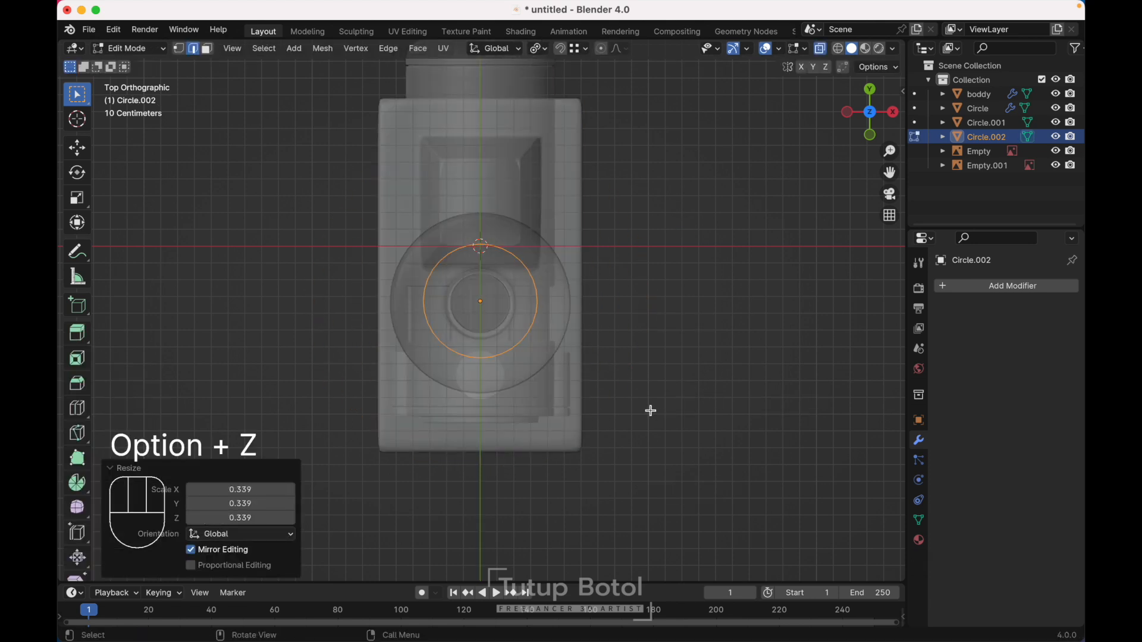
{"action": "key", "text": "alt+z"}
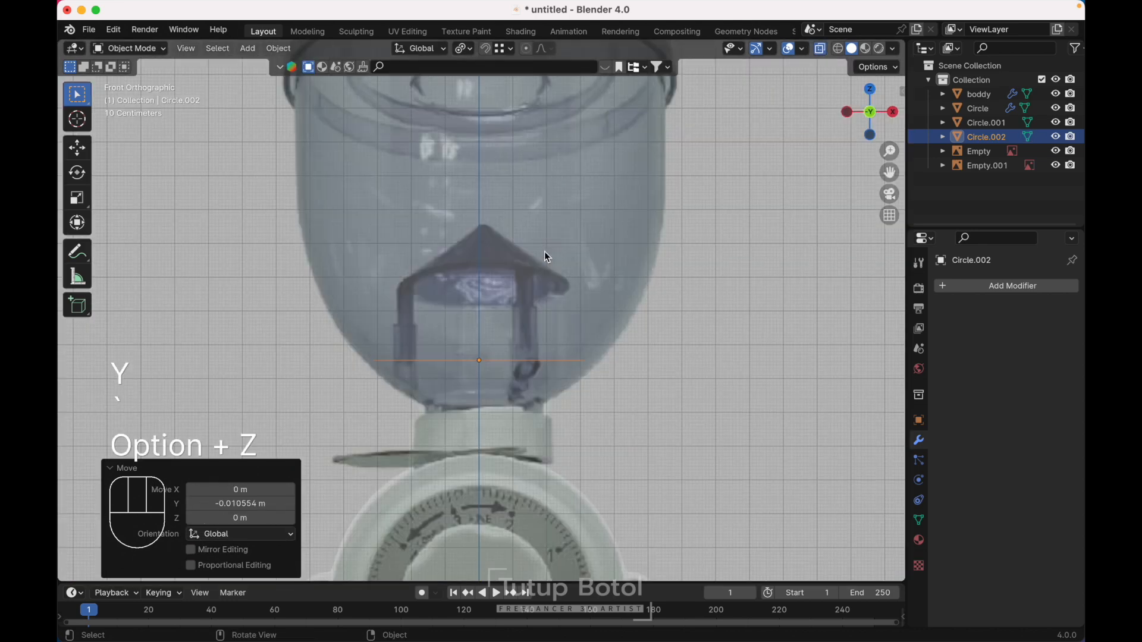
{"action": "key", "text": "g"}
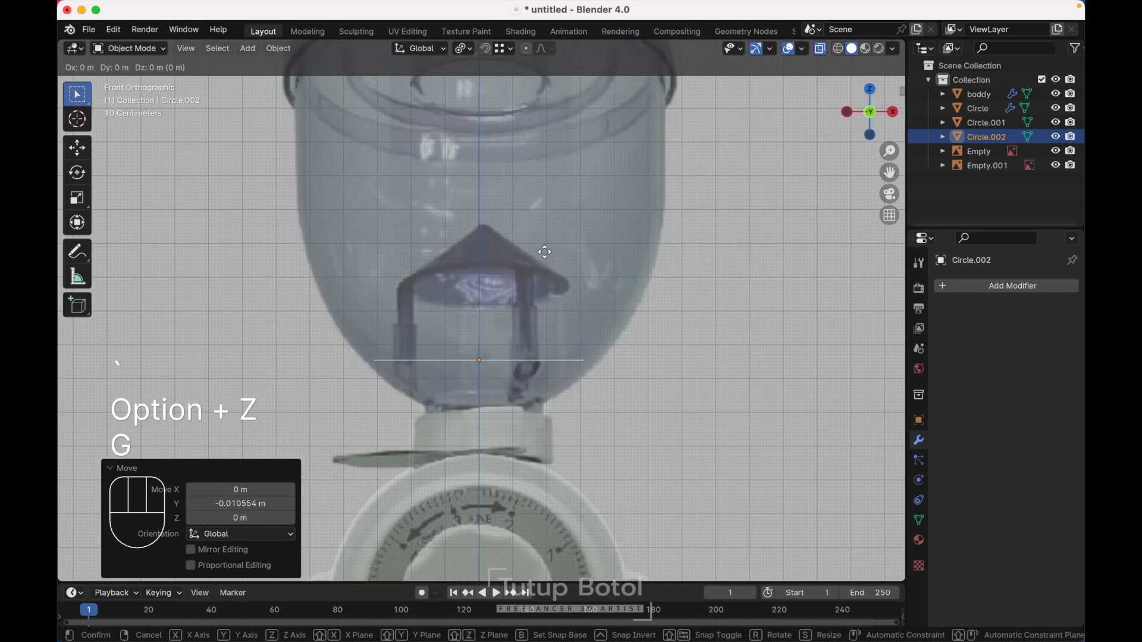
{"action": "key", "text": "z"}
{"action": "left_click", "coordinate": [521, 157]}
{"action": "key", "text": "alt+z"}
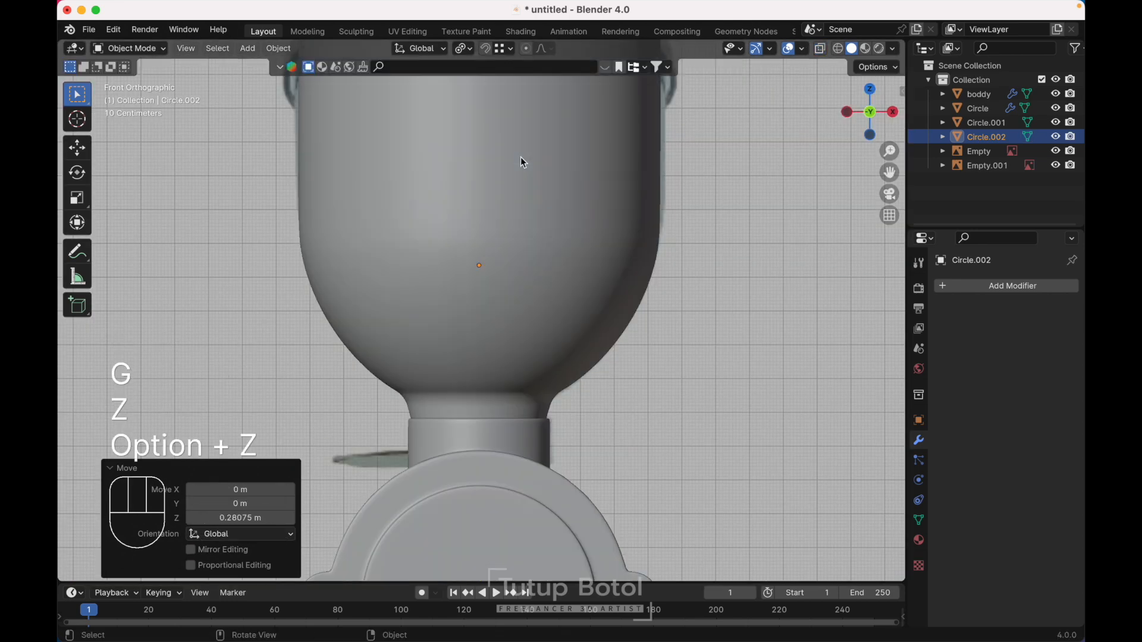
Scale the circle's mesh to about 0.865 so it reaches the three small posts inside the hopper.
{"action": "scroll", "coordinate": [520, 158], "scroll_direction": "down", "scroll_amount": 10}
{"action": "key", "text": "grave"}
{"action": "left_click", "coordinate": [548, 202]}
{"action": "key", "text": "Tab"}
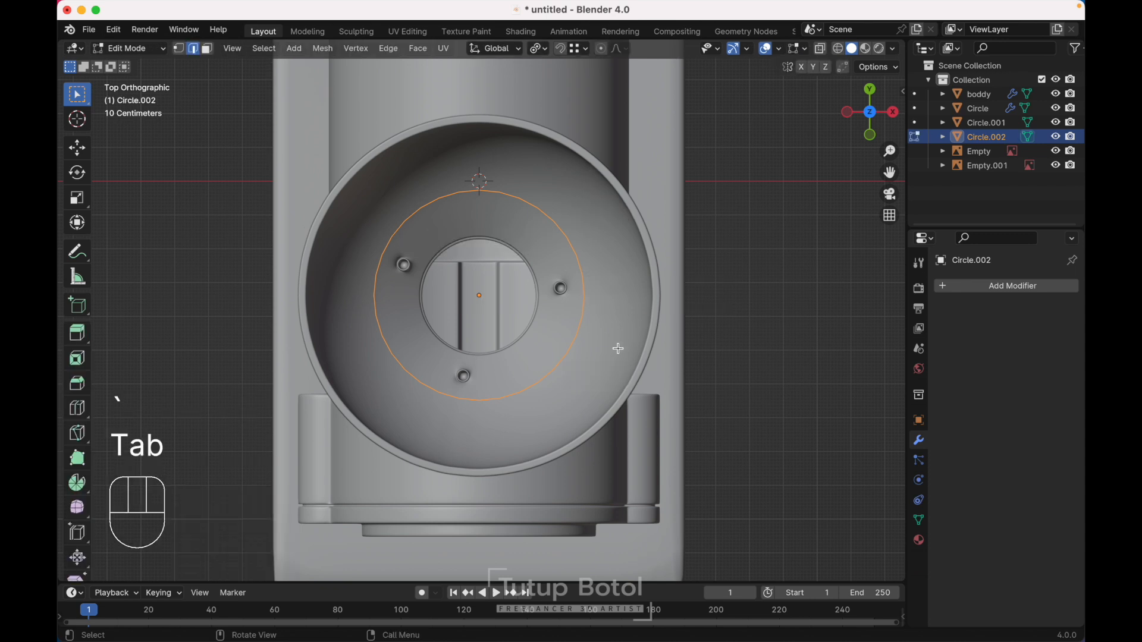
{"action": "key", "text": "s"}
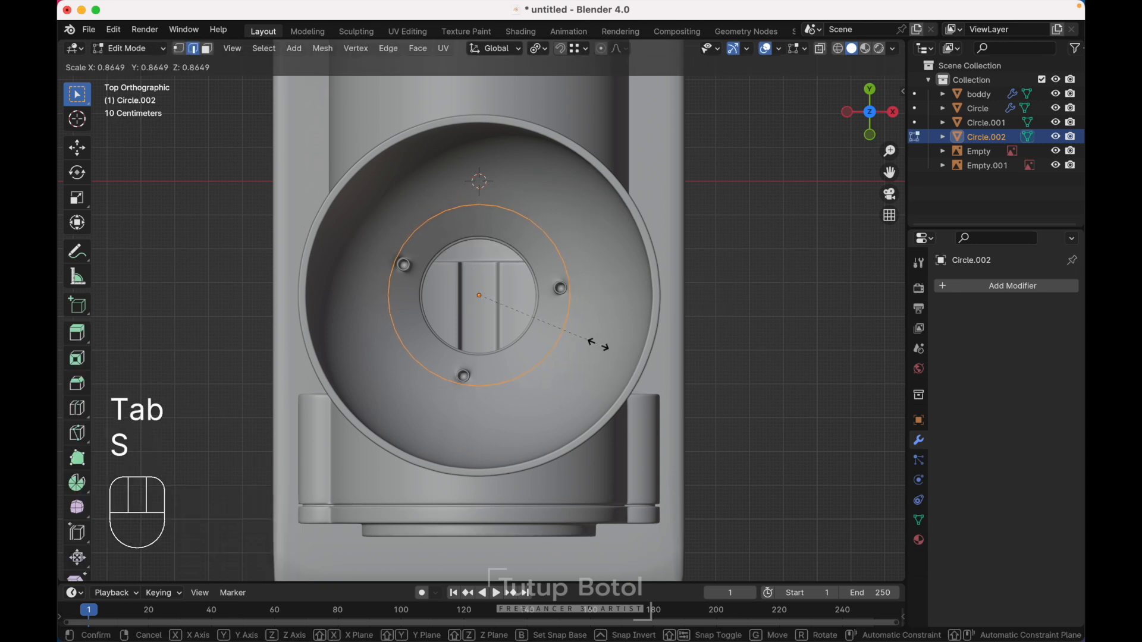
{"action": "left_click", "coordinate": [597, 344]}
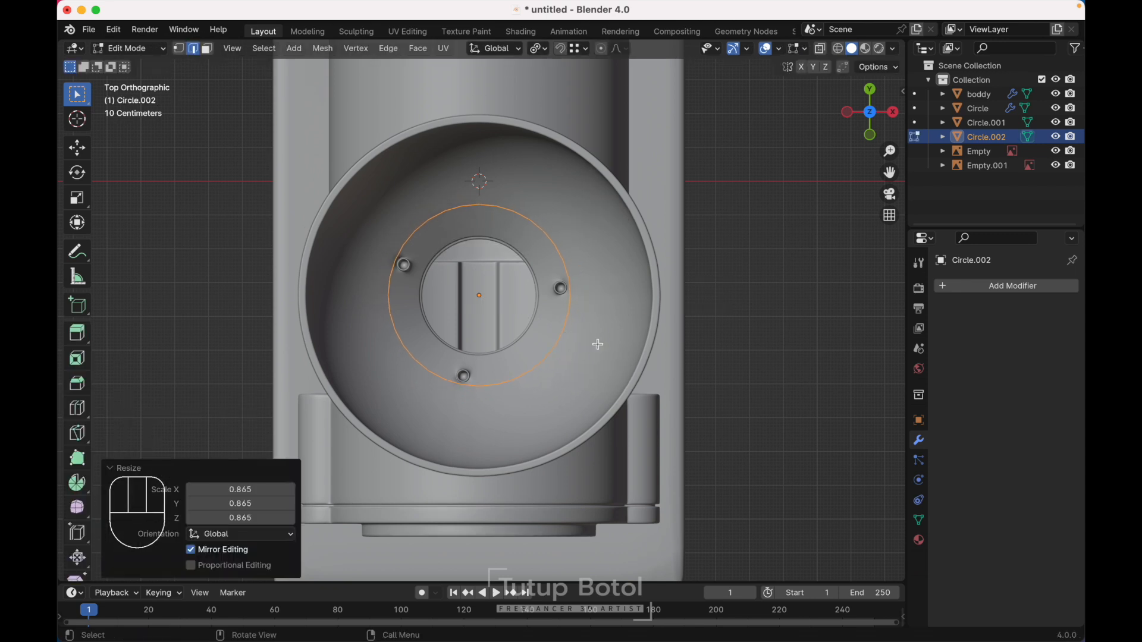
Extrude the circle inward to a scale of about 0.097 and raise the inner ring about 0.217 m along Z to form a cone.
{"action": "key", "text": "e"}
{"action": "key", "text": "s"}
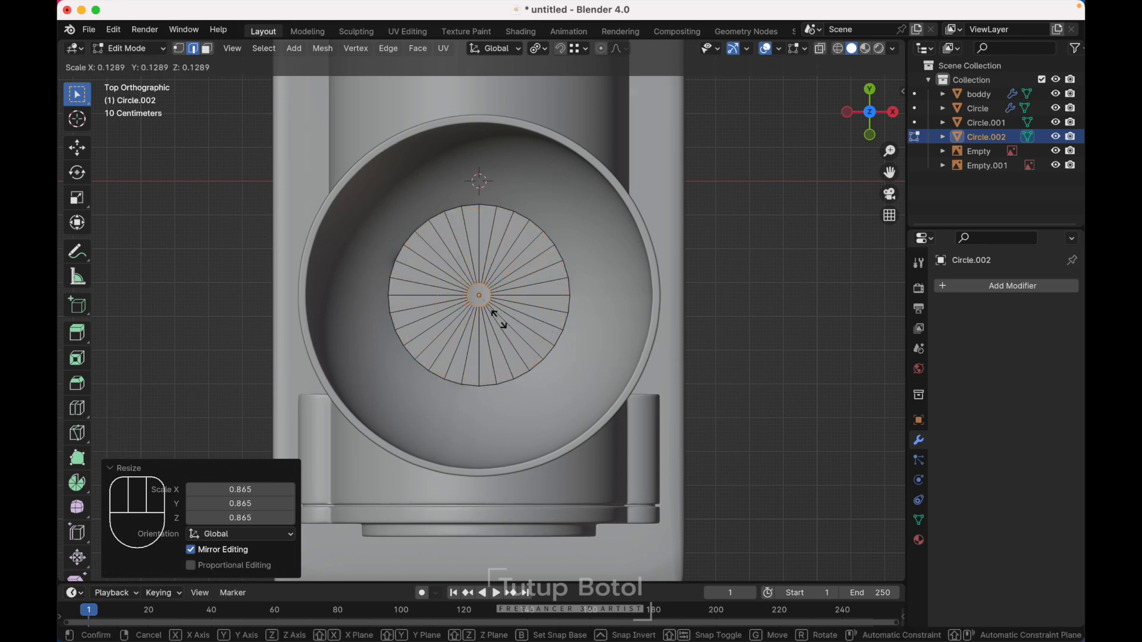
{"action": "left_click", "coordinate": [492, 313]}
{"action": "scroll", "coordinate": [493, 314], "scroll_direction": "down", "scroll_amount": 5}
{"action": "key", "text": "g"}
{"action": "key", "text": "z"}
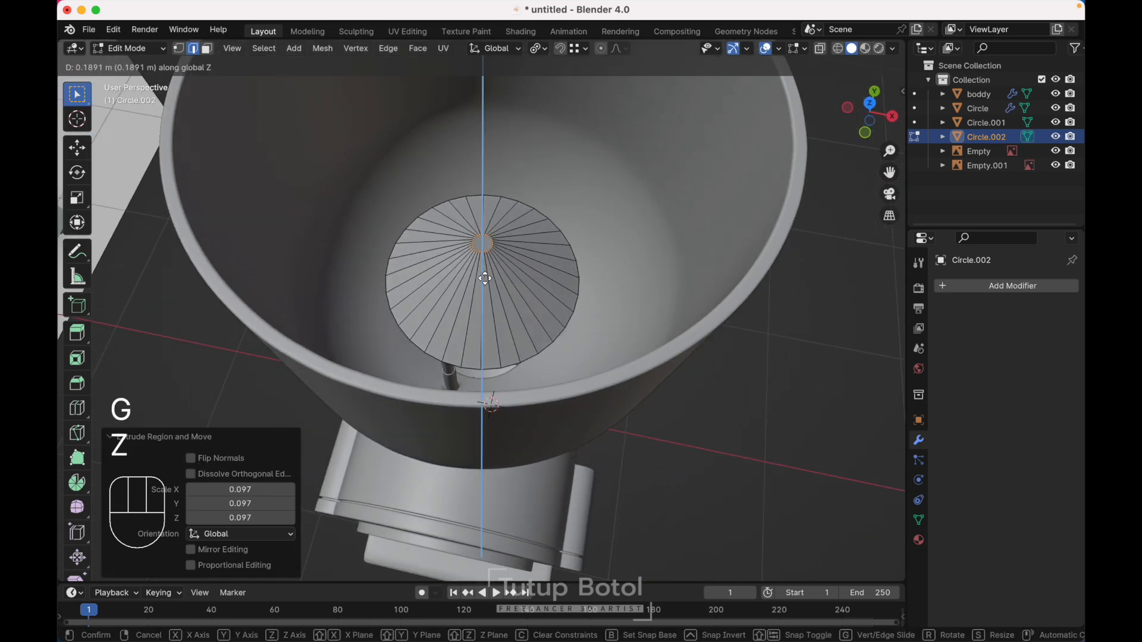
{"action": "left_click", "coordinate": [482, 274]}
Lower the cone's tip ring about 0.078 m along Z to match the cap's slope in the front reference.
{"action": "key", "text": "grave"}
{"action": "left_click", "coordinate": [407, 204]}
{"action": "key", "text": "alt+z"}
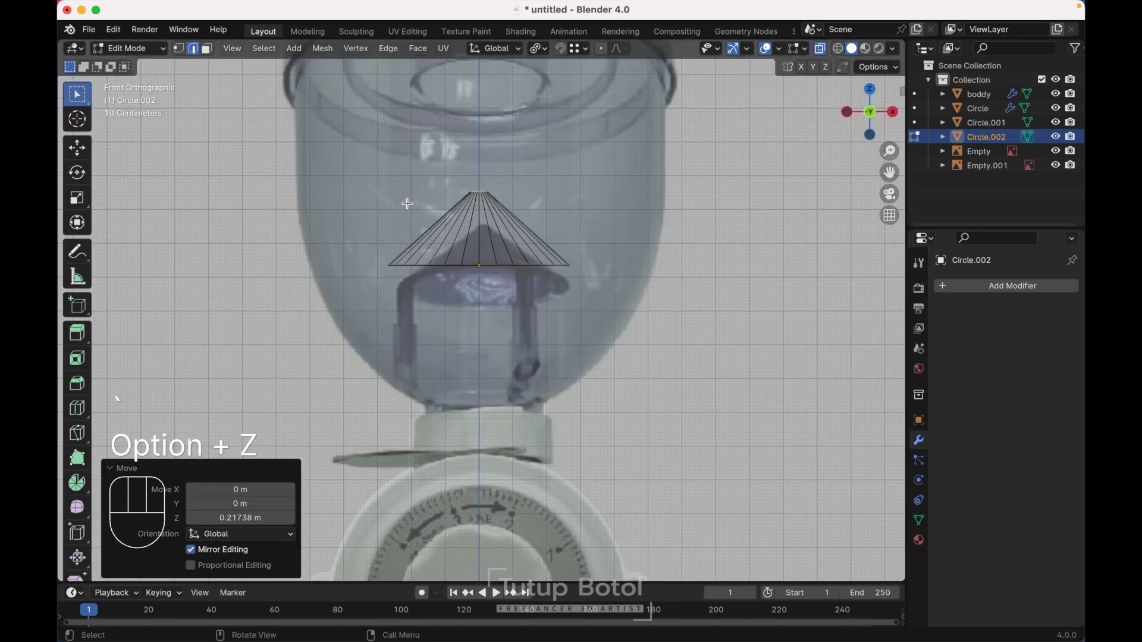
{"action": "key", "text": "Escape"}
{"action": "key", "text": "g"}
{"action": "key", "text": "z"}
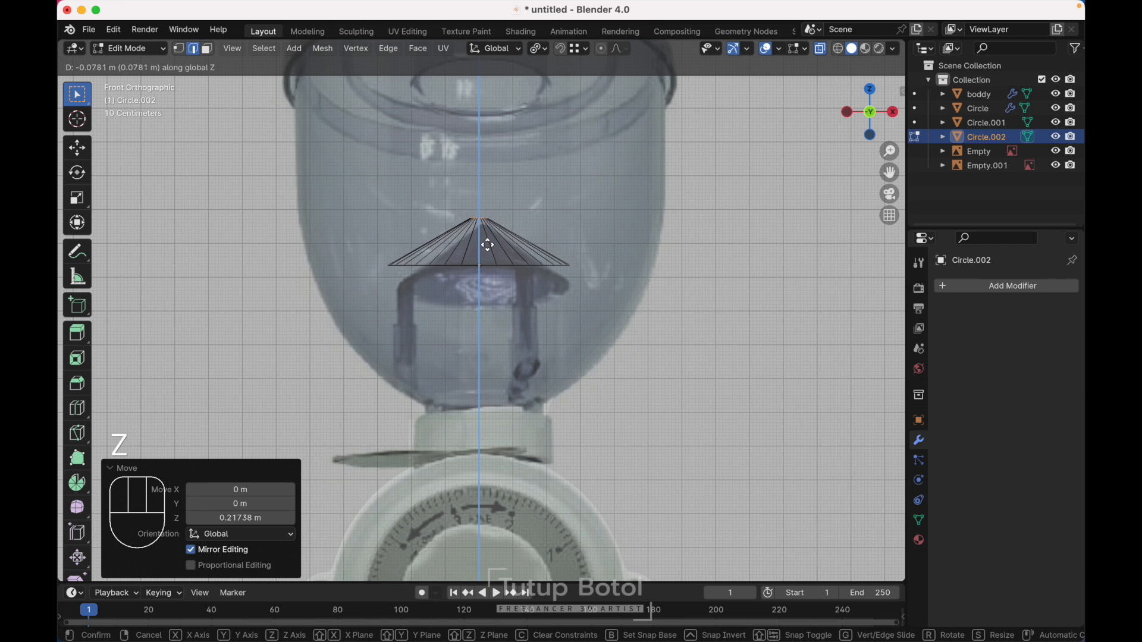
{"action": "left_click", "coordinate": [488, 245]}
Shrink the cone's tip ring slightly and fill it with a face.
{"action": "key", "text": "s"}
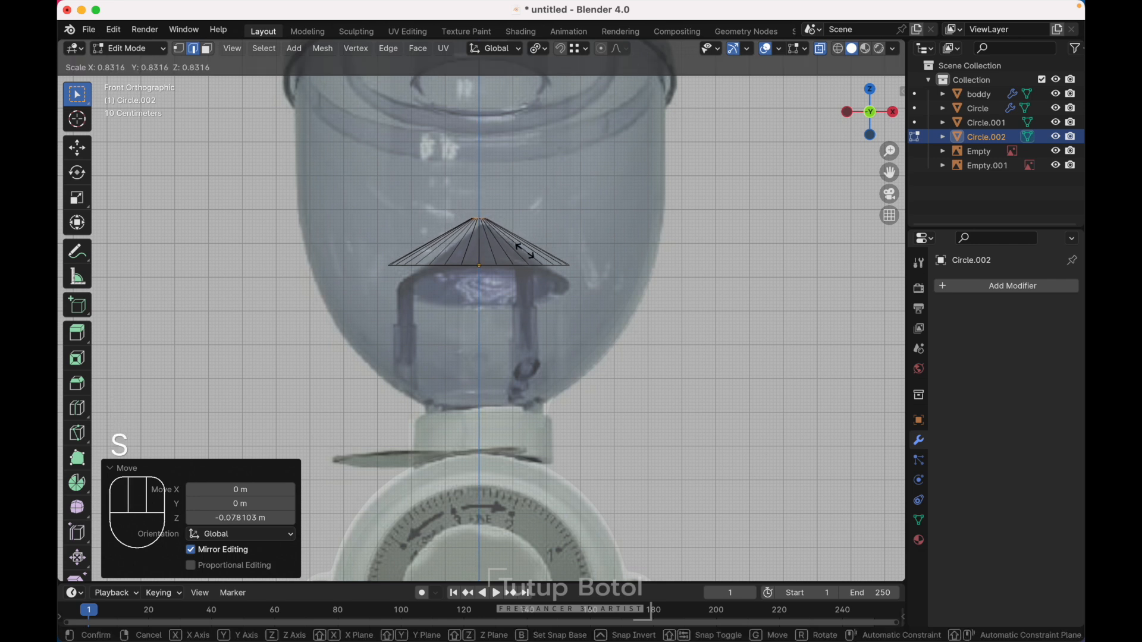
{"action": "left_click", "coordinate": [509, 245]}
{"action": "key", "text": "f"}
Smooth the cone in Object Mode with a level 2 Subdivision Surface and smooth shading, and adjust its height along Z.
{"action": "key", "text": "Tab"}
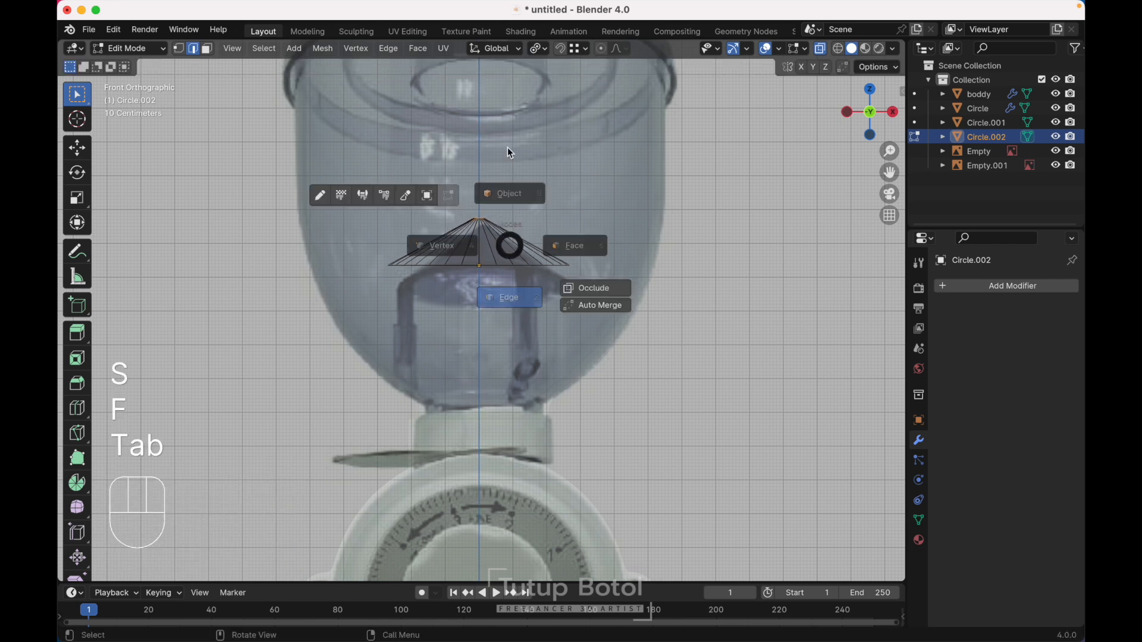
{"action": "scroll", "coordinate": [506, 143], "scroll_direction": "up", "scroll_amount": 5}
{"action": "key", "text": "shift+z"}
{"action": "key", "text": "g"}
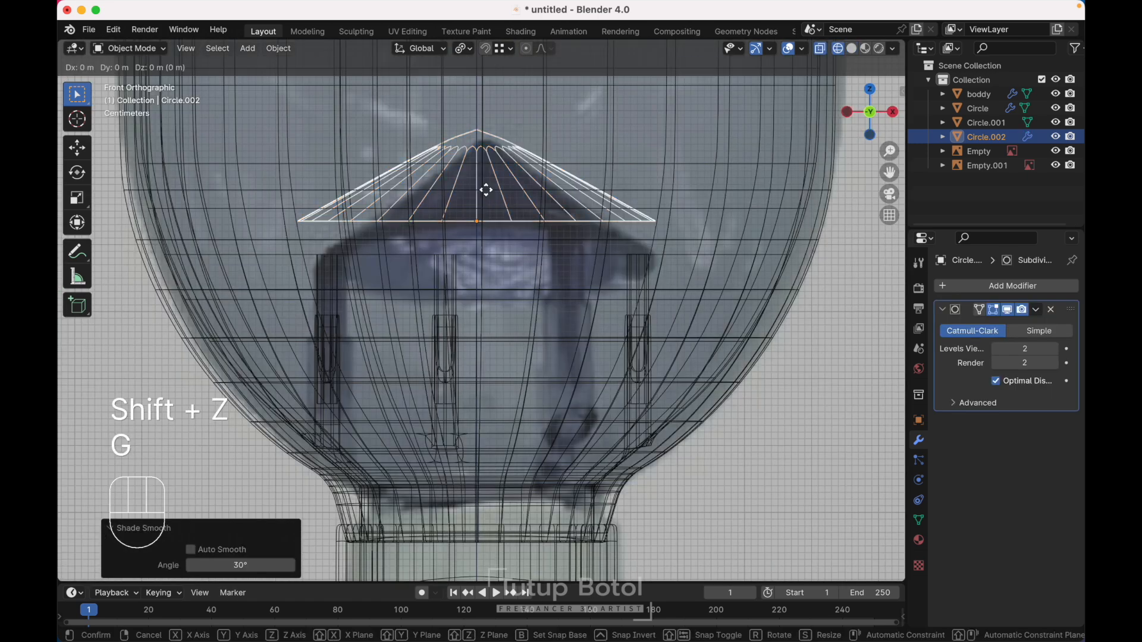
{"action": "key", "text": "z"}
Add a mesh circle with 16 vertices and a 1 m radius.
{"action": "key", "text": "grave"}
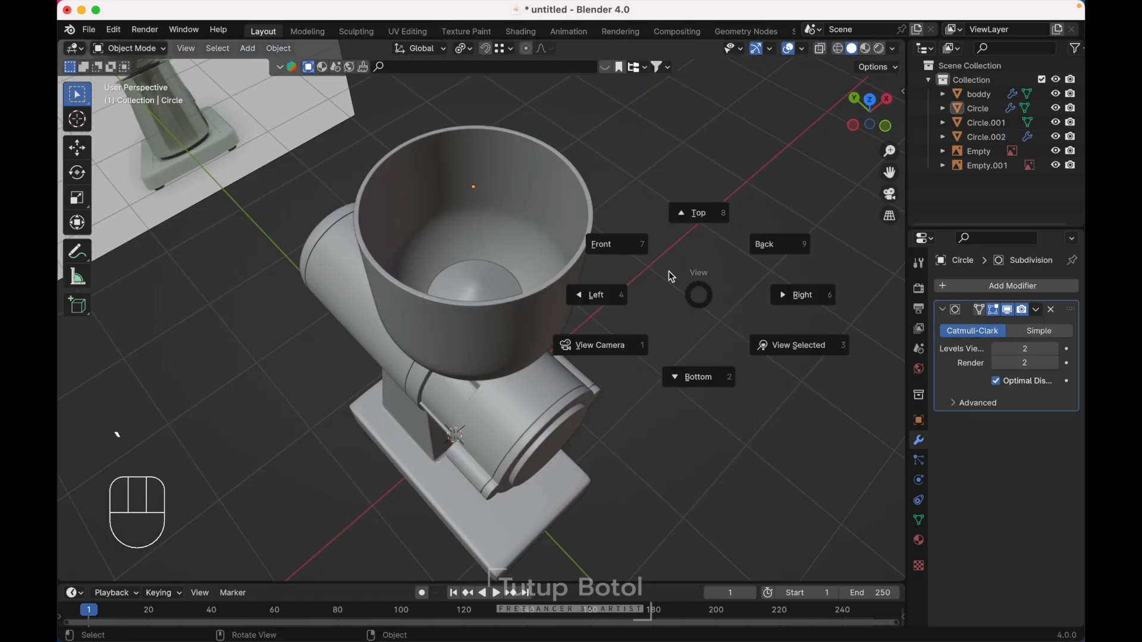
{"action": "left_click", "coordinate": [619, 233]}
{"action": "key", "text": "shift+a"}
{"action": "mouse_move", "coordinate": [619, 233]}
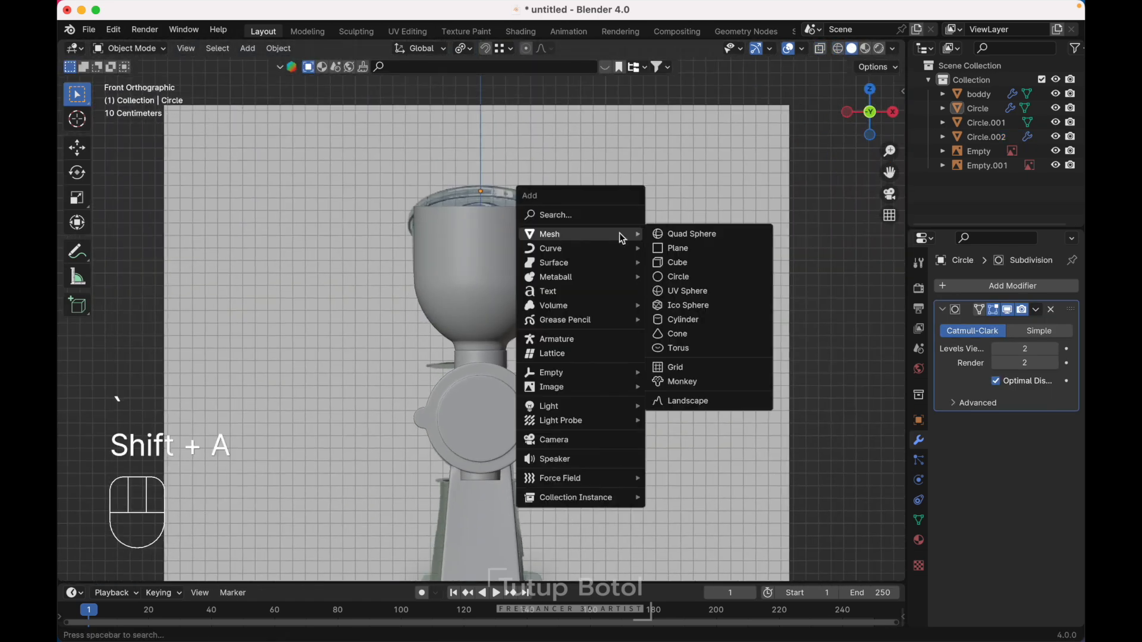
{"action": "left_click", "coordinate": [681, 277]}
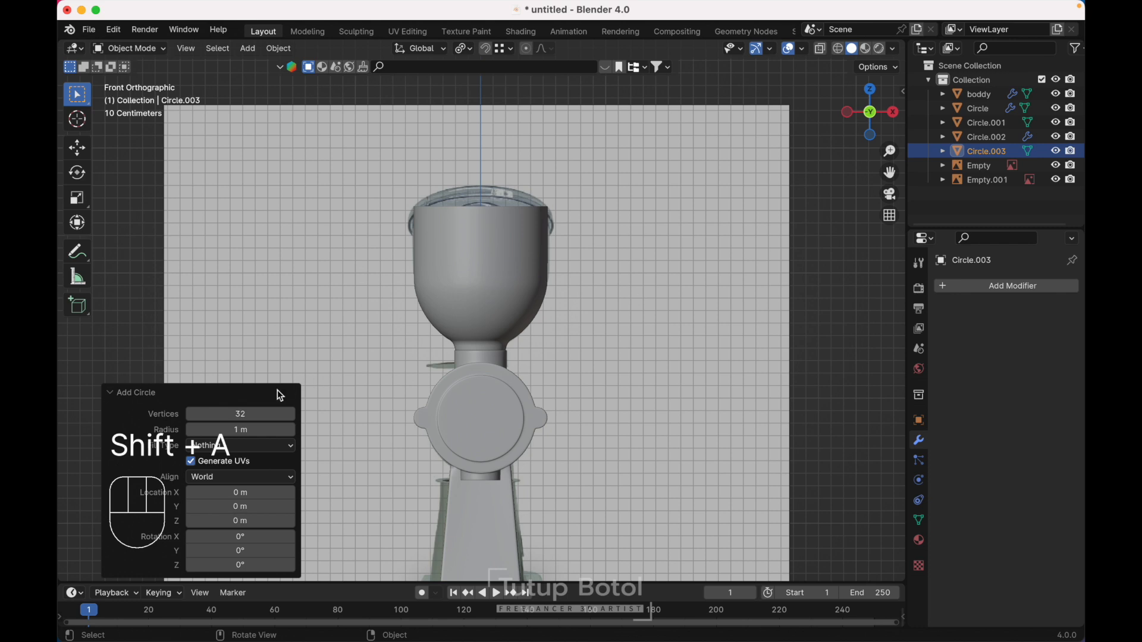
{"action": "left_click", "coordinate": [254, 409]}
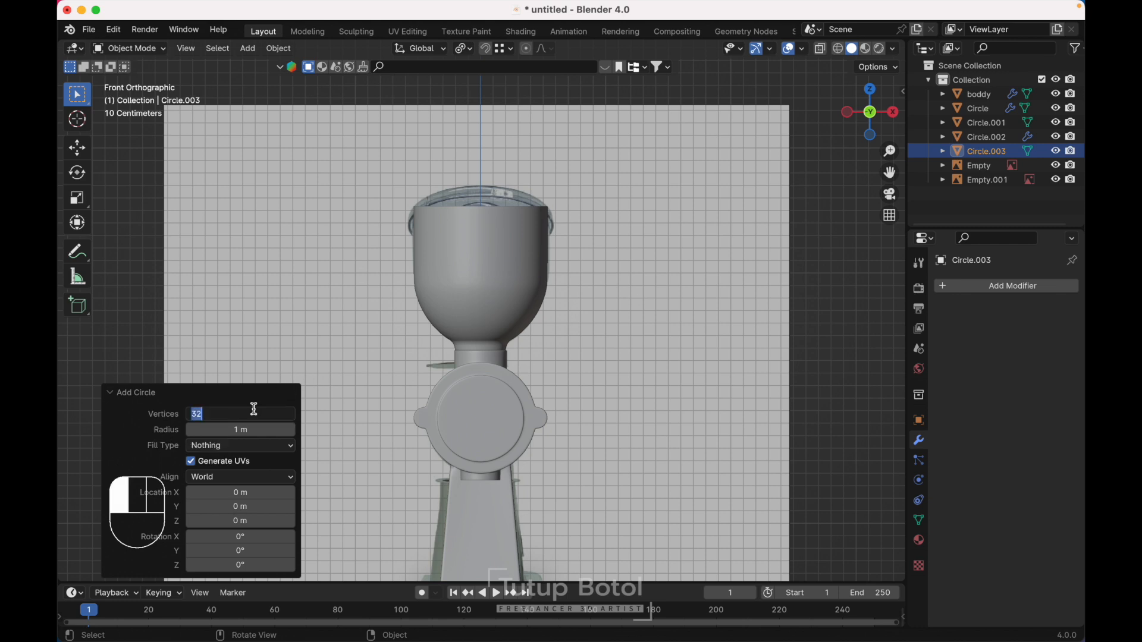
{"action": "key", "text": "Return"}
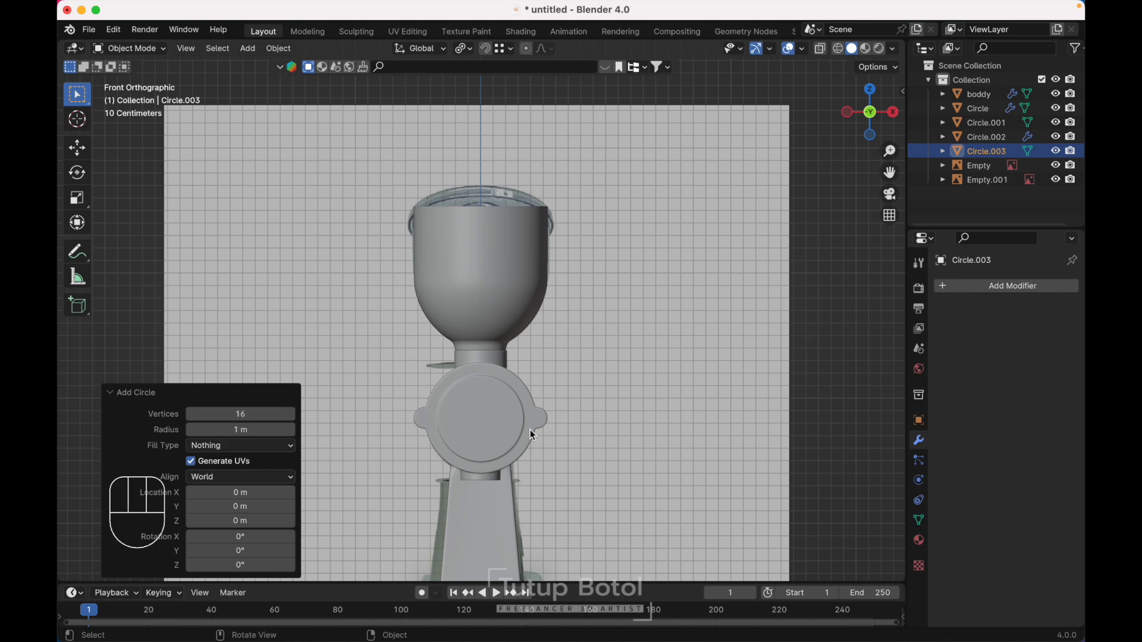
Rotate the circle 90° about X and raise it about 1.8 m along Z to the centre of the grinder's round front cover.
{"action": "type", "text": "rx90"}
{"action": "key", "text": "Return"}
{"action": "key", "text": "g"}
{"action": "key", "text": "z"}
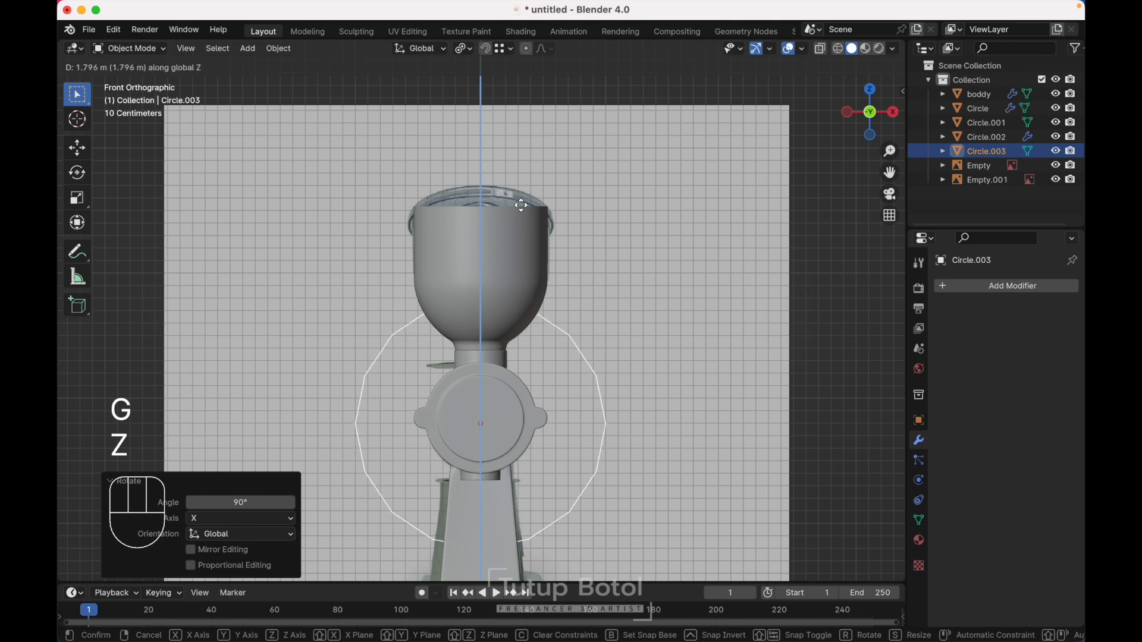
{"action": "left_click", "coordinate": [563, 217]}
Scale the circle's mesh down to suit the dial on the round front cover, using the front reference.
{"action": "key", "text": "Tab"}
{"action": "key", "text": "s"}
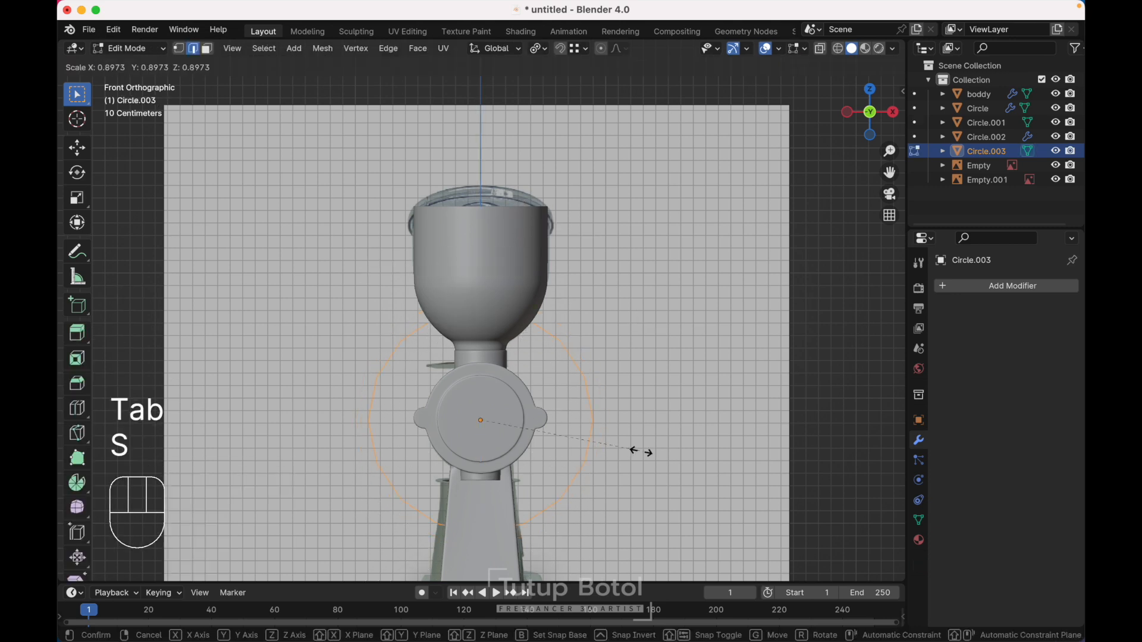
{"action": "left_click", "coordinate": [553, 433]}
{"action": "key", "text": "alt+z"}
{"action": "key", "text": "s"}
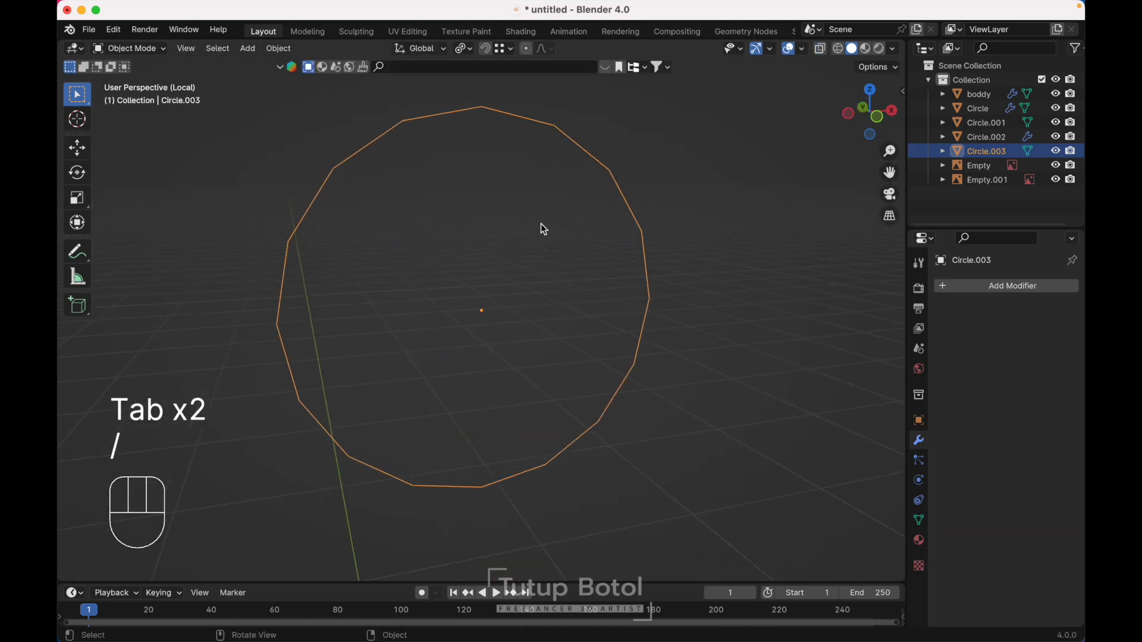
Deselect every other vertex of the isolated circle with Checker Deselect.
{"action": "scroll", "coordinate": [540, 223], "scroll_direction": "down", "scroll_amount": 2}
{"action": "key", "text": "1"}
{"action": "key", "text": "Tab"}
{"action": "key", "text": "1"}
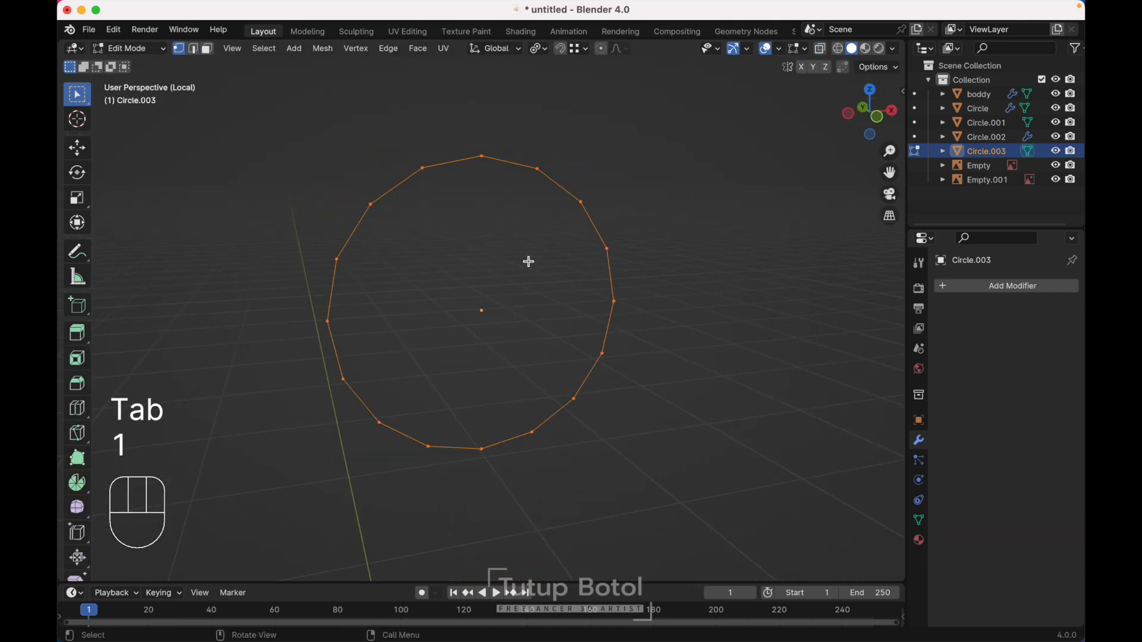
{"action": "left_click", "coordinate": [264, 49]}
{"action": "left_click", "coordinate": [324, 176]}
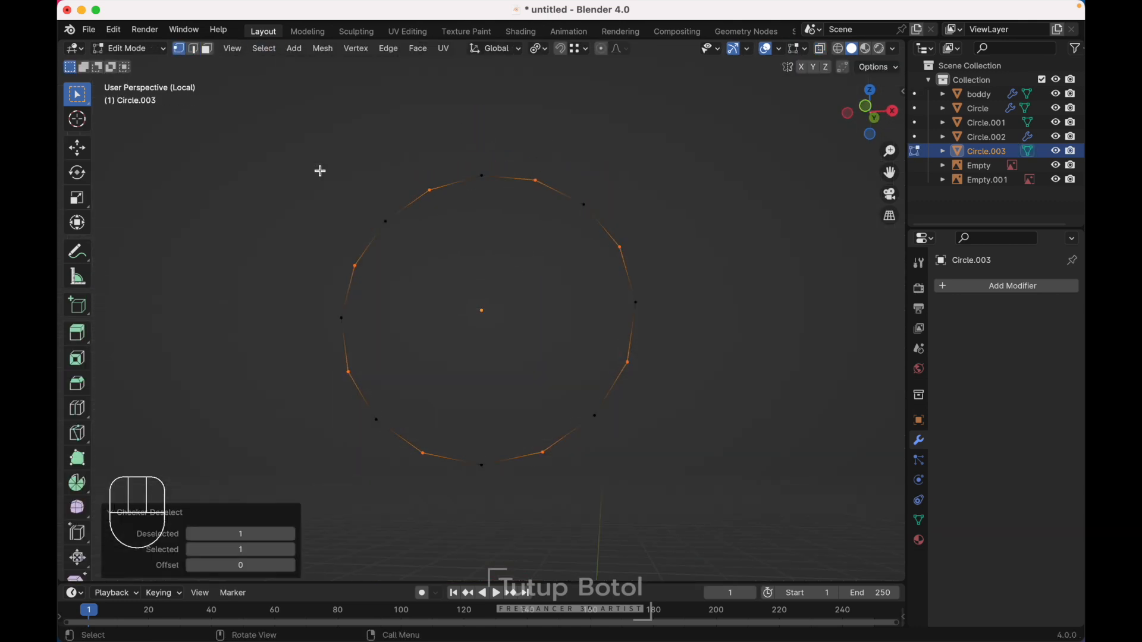
Set the transform pivot to Median Point and scale the alternate vertices to about 0.616 to make a star outline.
{"action": "left_click", "coordinate": [541, 48]}
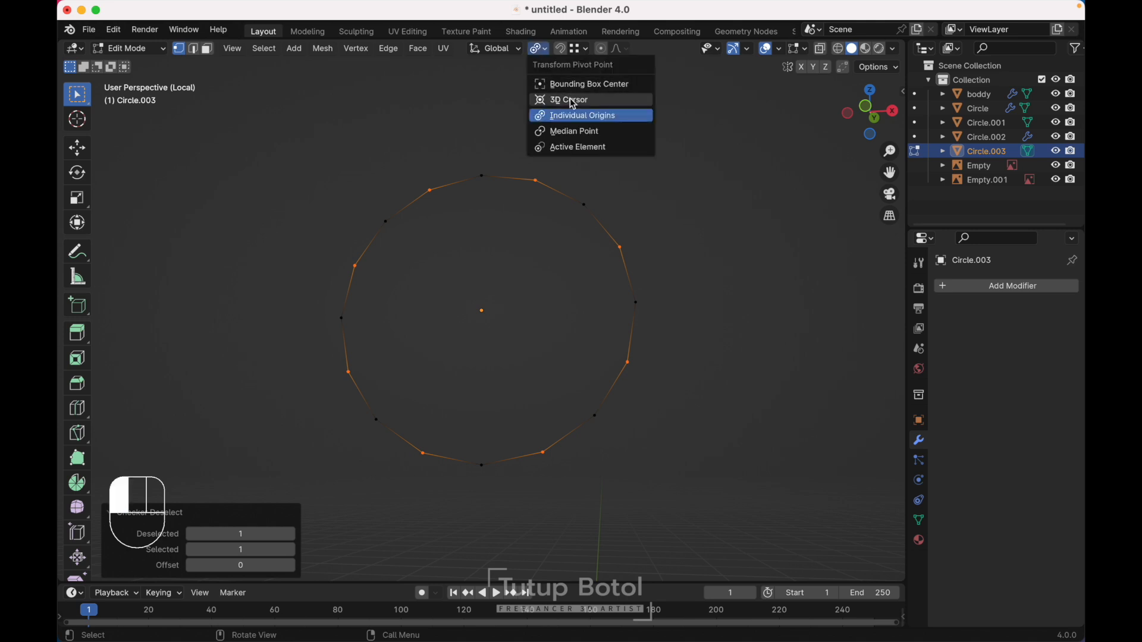
{"action": "left_click", "coordinate": [582, 132]}
{"action": "key", "text": "s"}
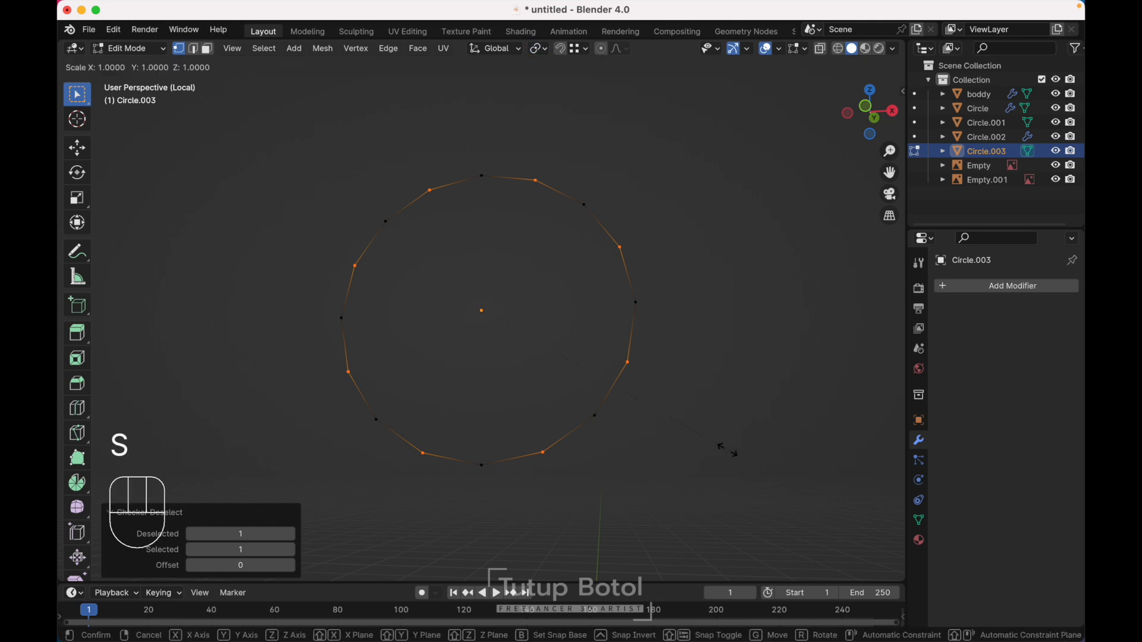
{"action": "left_click", "coordinate": [623, 411]}
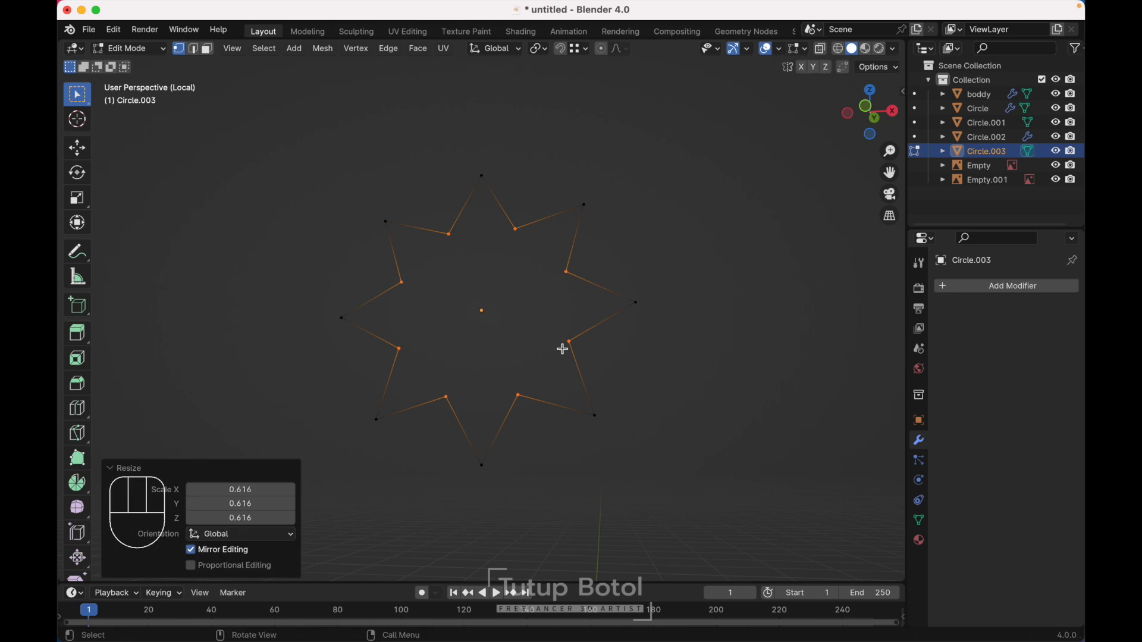
Bevel the star's inner vertices with 1 segment, about 0.041 m wide.
{"action": "key", "text": "ctrl+shift+b"}
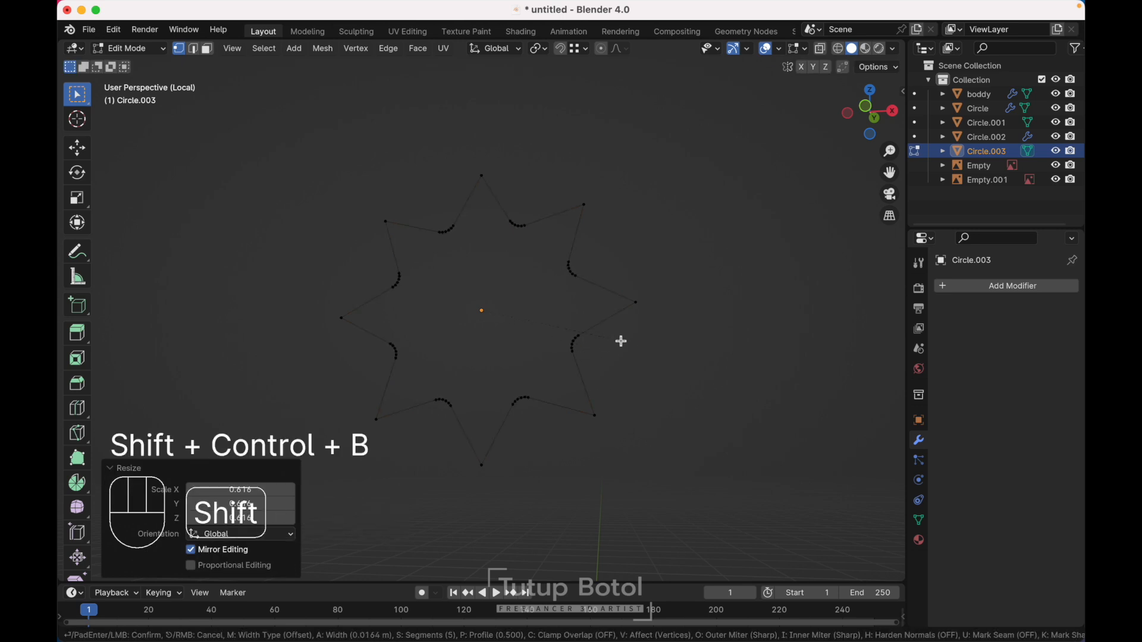
{"action": "scroll", "coordinate": [651, 336], "scroll_direction": "down", "scroll_amount": 4}
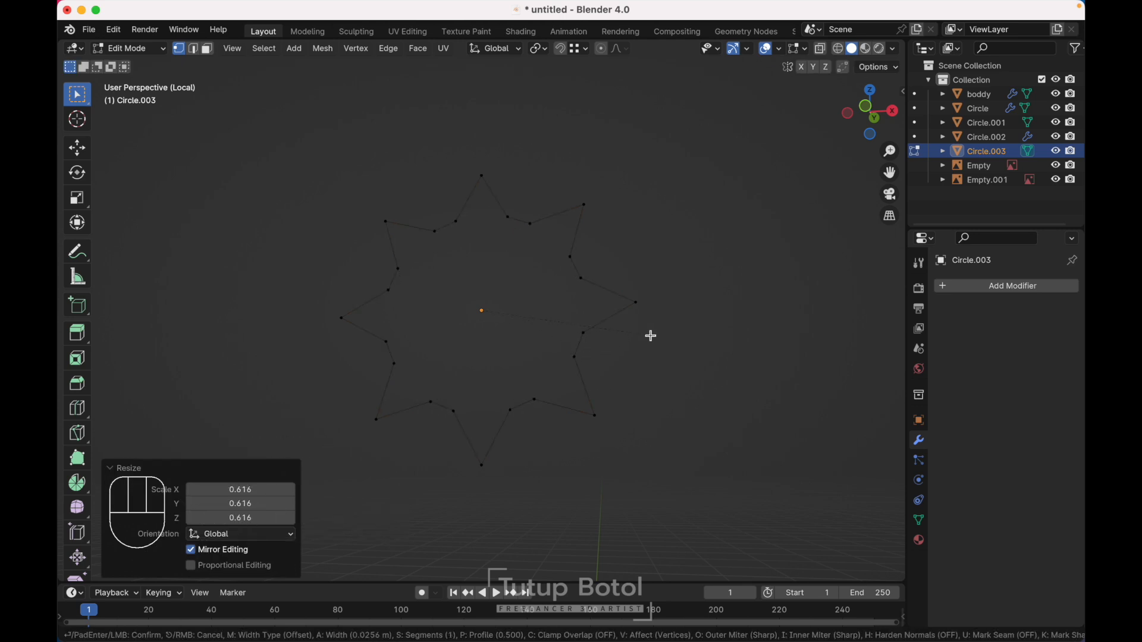
{"action": "key", "text": "shift"}
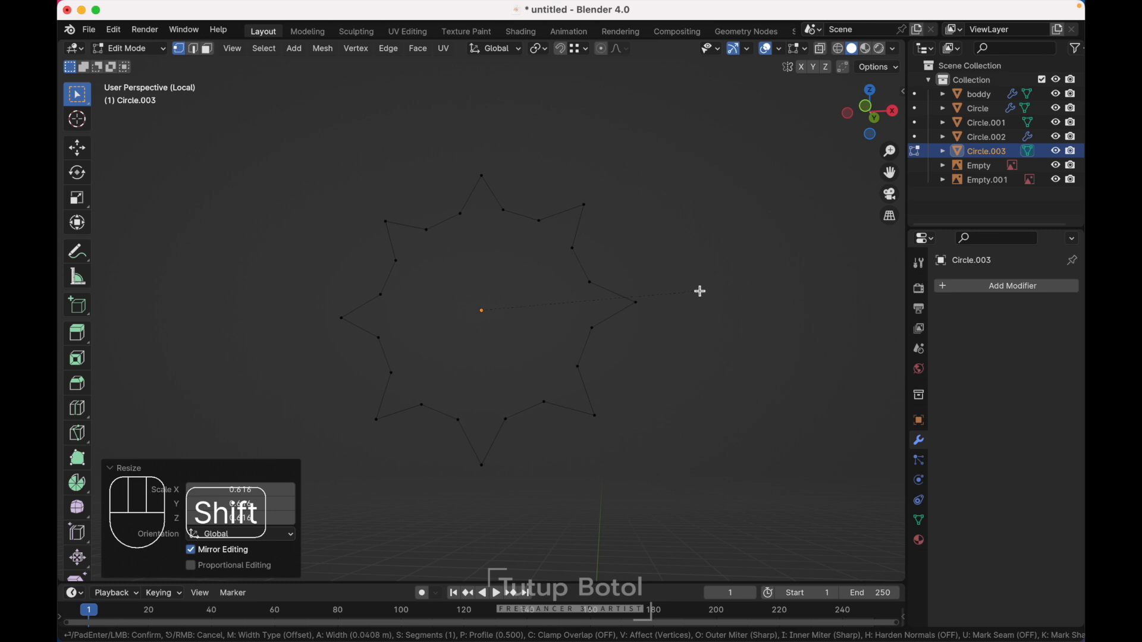
{"action": "left_click", "coordinate": [702, 291]}
Select all the star's outer tip vertices and bevel them with 1 segment, about 0.0431 m wide.
{"action": "left_click", "coordinate": [596, 207], "text": "shift"}
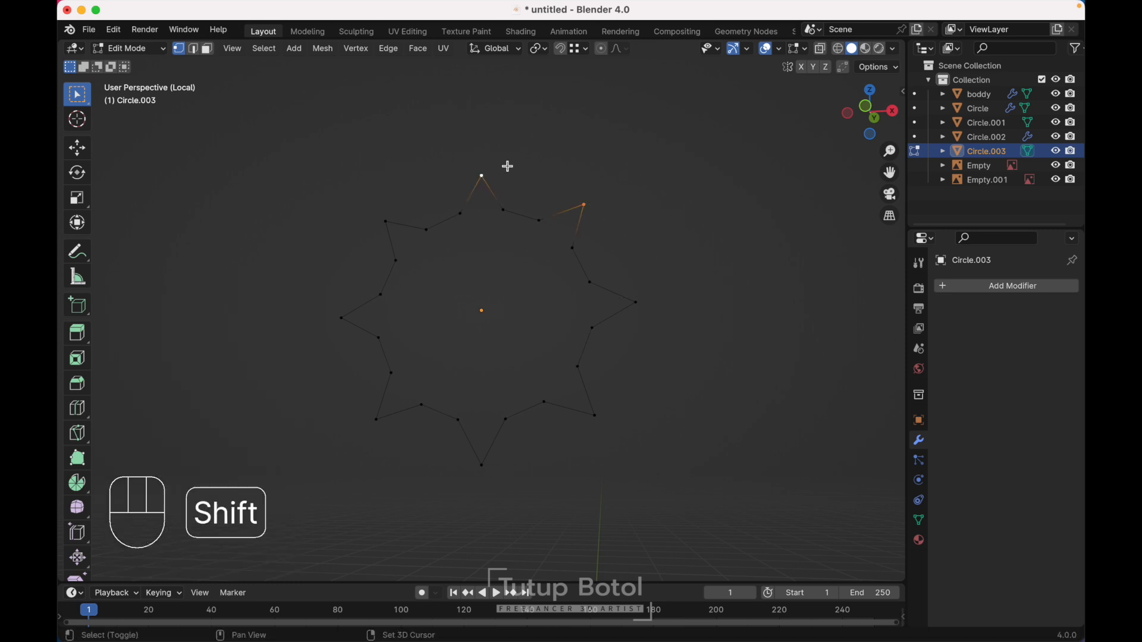
{"action": "key", "text": "ctrl+shift+b"}
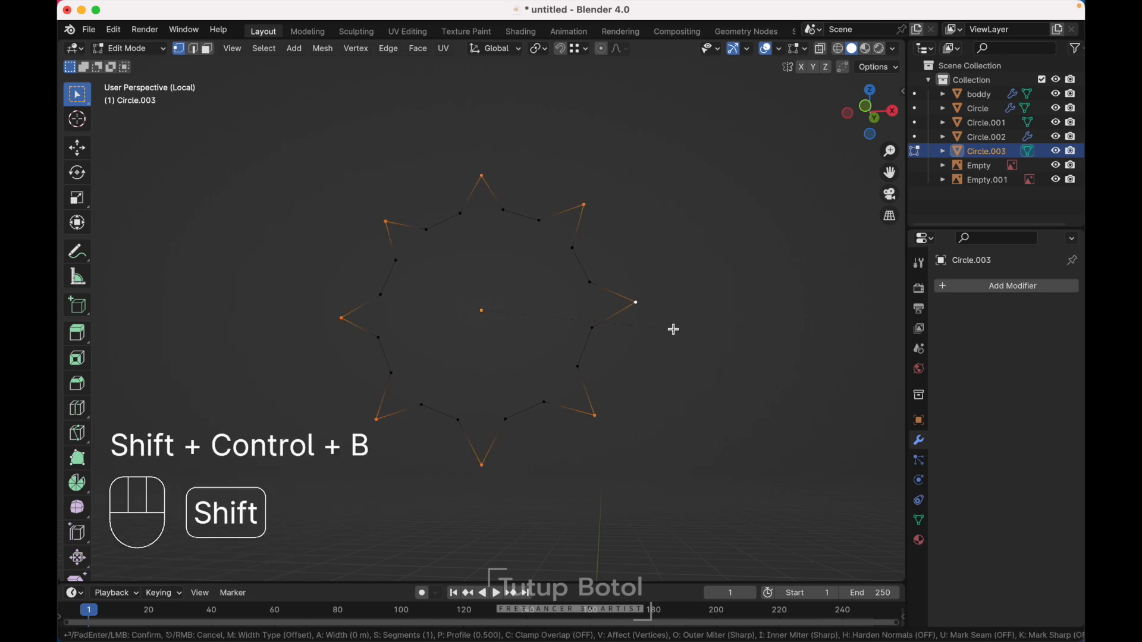
{"action": "left_click", "coordinate": [798, 400]}
{"action": "scroll", "coordinate": [634, 322], "scroll_direction": "right", "scroll_amount": 5}
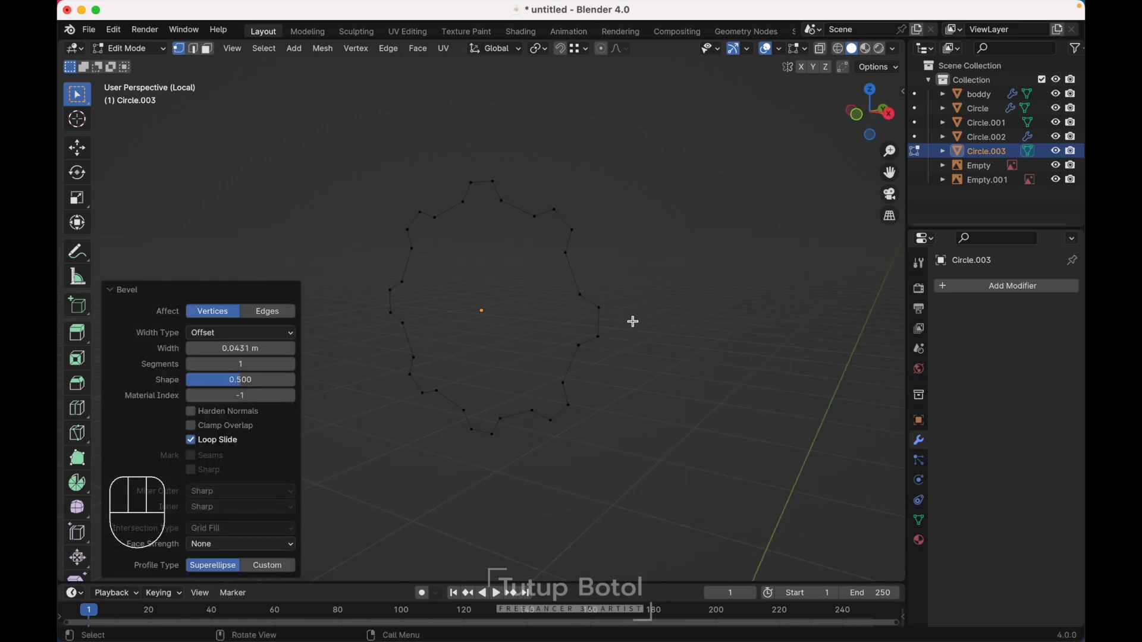
Extrude the whole toothed outline about -0.106 m along the Y axis to form the dial's side walls.
{"action": "key", "text": "a"}
{"action": "key", "text": "e"}
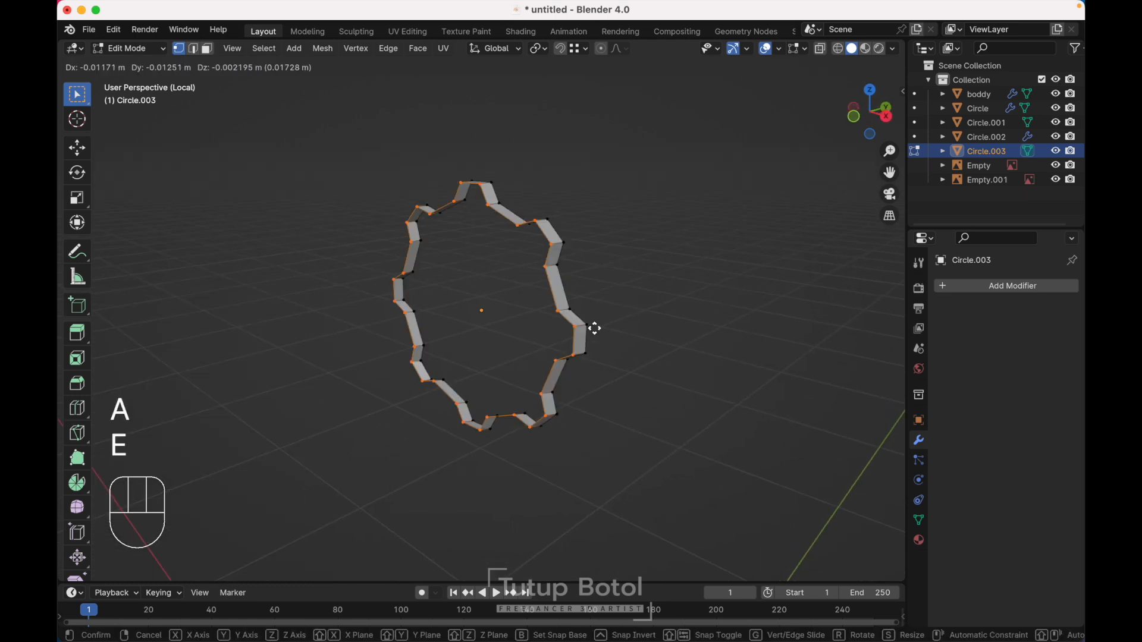
{"action": "key", "text": "y"}
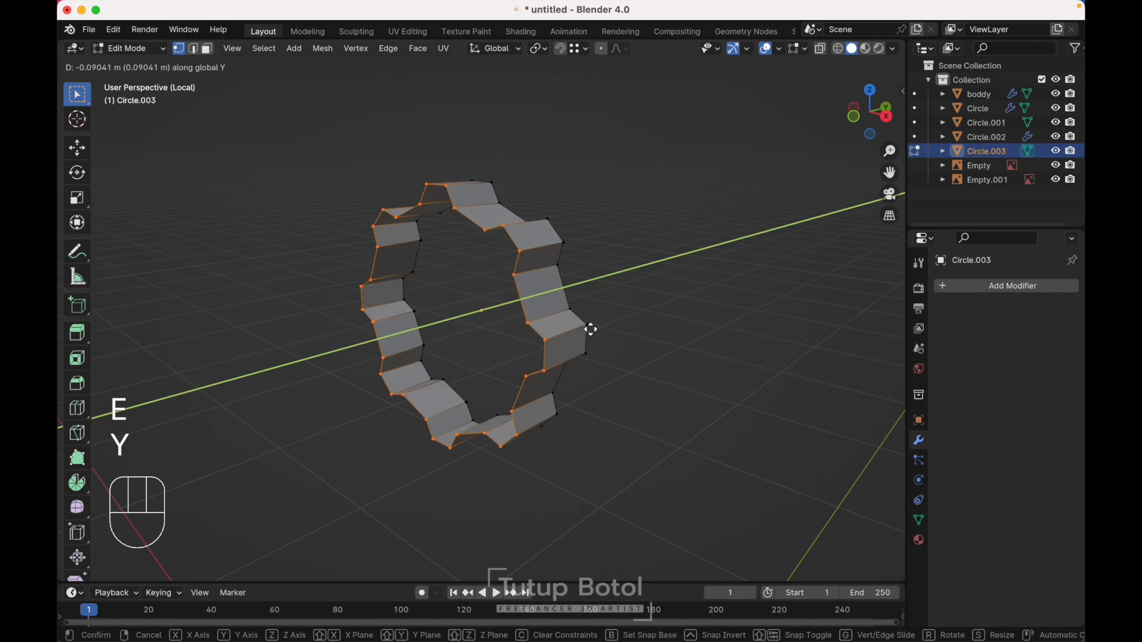
{"action": "left_click", "coordinate": [588, 330]}
{"action": "scroll", "coordinate": [583, 333], "scroll_direction": "right", "scroll_amount": 3}
{"action": "scroll", "coordinate": [582, 334], "scroll_direction": "right", "scroll_amount": 2}
Extrude the front toothed edge inward as two concentric rings, scaling the second to about 0.700.
{"action": "key", "text": "e"}
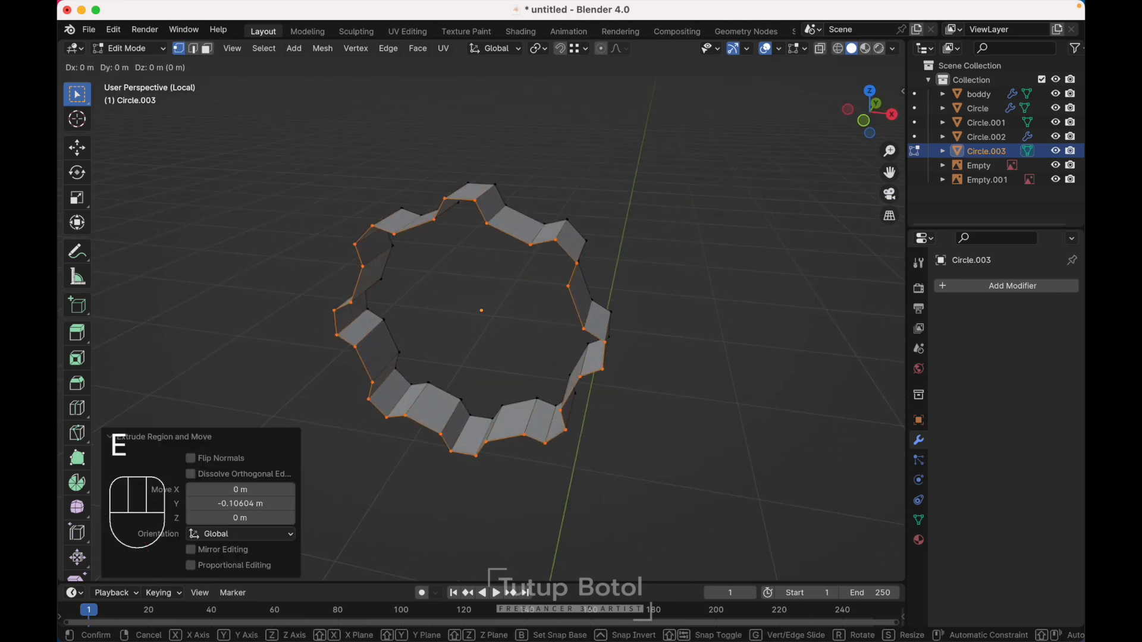
{"action": "key", "text": "s"}
{"action": "left_click", "coordinate": [665, 448]}
{"action": "key", "text": "e"}
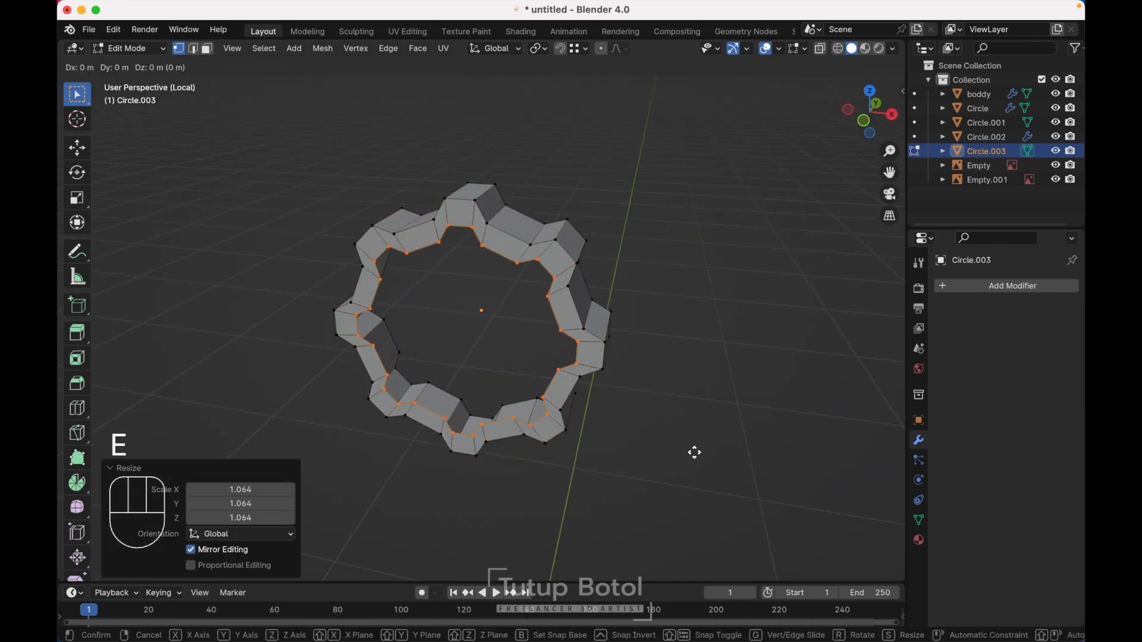
{"action": "key", "text": "s"}
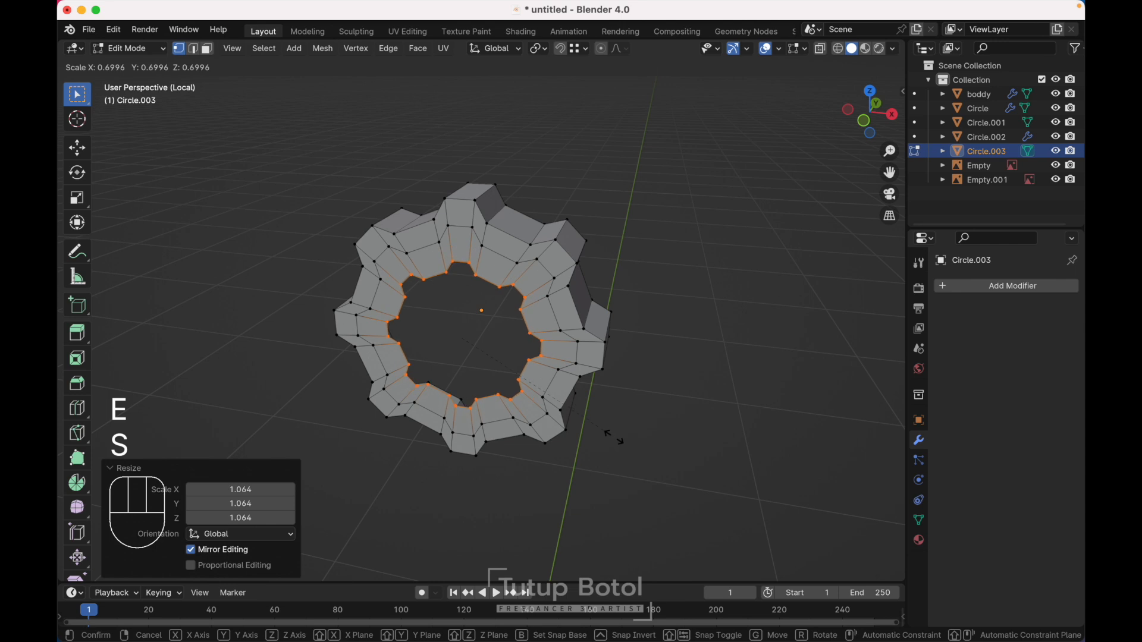
{"action": "left_click", "coordinate": [615, 437]}
Make the front face's inner loop circular with LoopTools Circle and rotate it about -5.88° in front view.
{"action": "right_click", "coordinate": [614, 437]}
{"action": "mouse_move", "coordinate": [577, 269]}
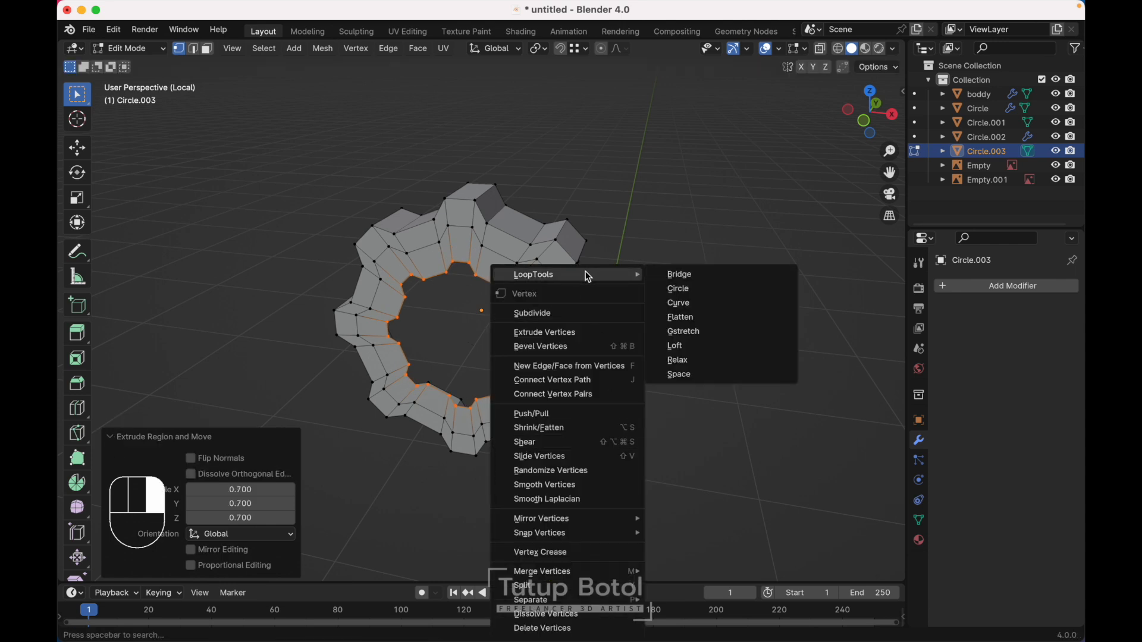
{"action": "left_click", "coordinate": [681, 291]}
{"action": "key", "text": "KP_1"}
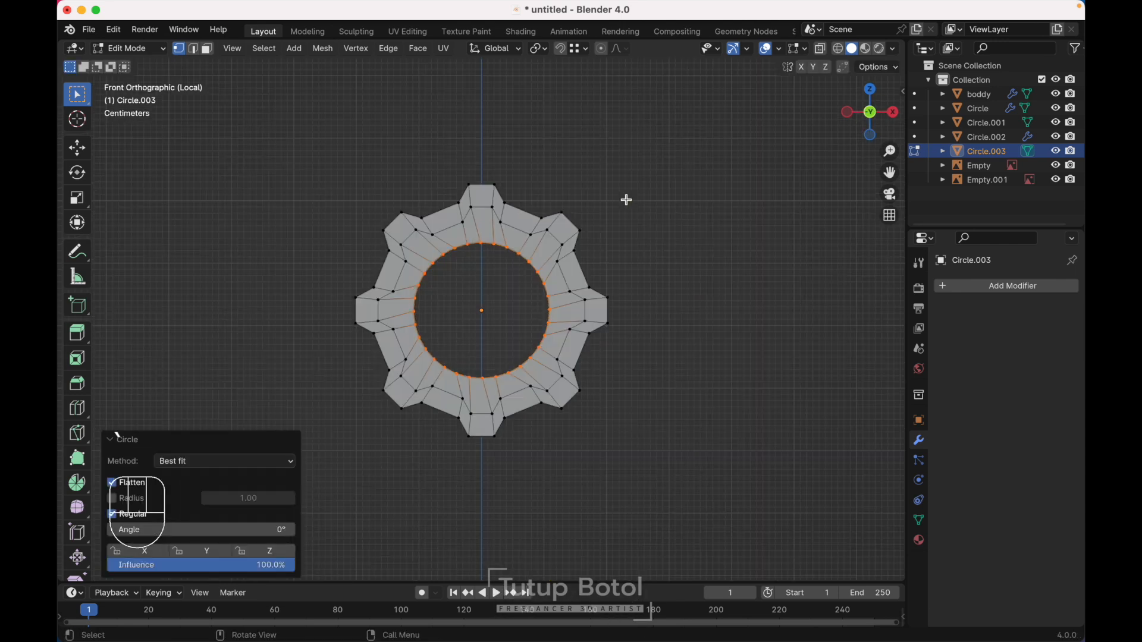
{"action": "key", "text": "r"}
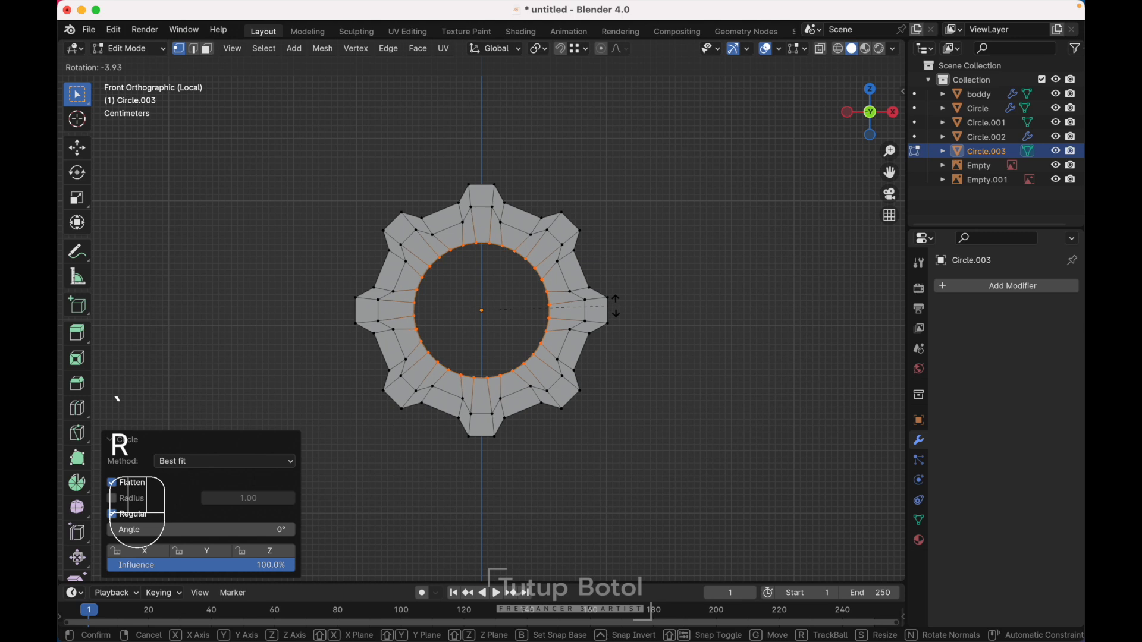
{"action": "left_click", "coordinate": [612, 302]}
Fill the circular opening in the dial's front with a face and inset that face.
{"action": "scroll", "coordinate": [610, 302], "scroll_direction": "up", "scroll_amount": 3}
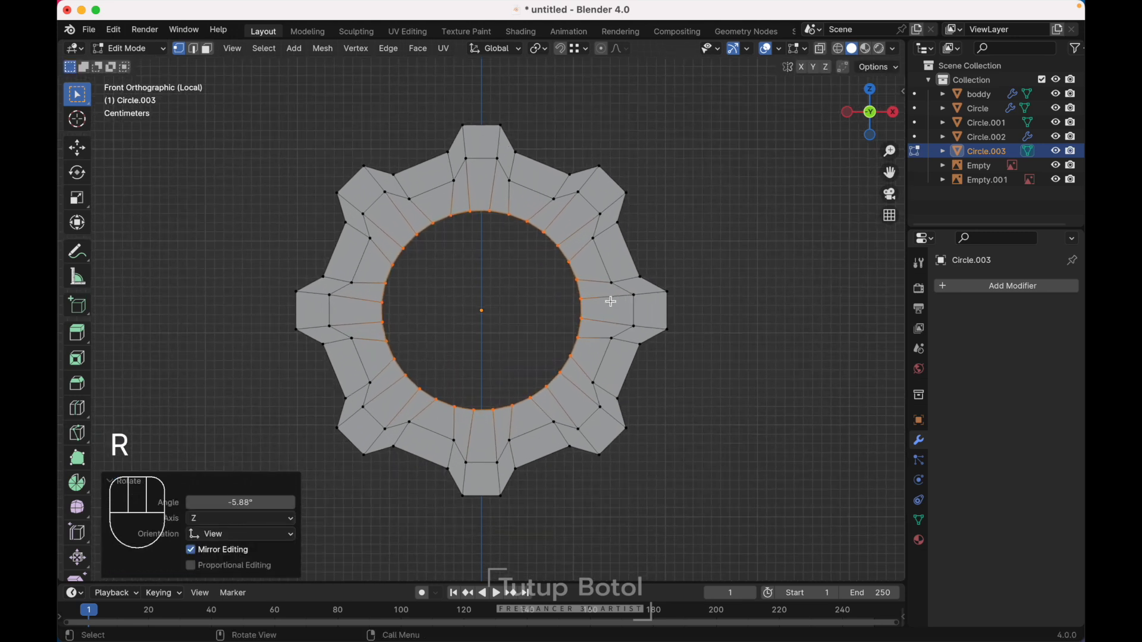
{"action": "scroll", "coordinate": [610, 302], "scroll_direction": "right", "scroll_amount": 5}
{"action": "key", "text": "f"}
{"action": "key", "text": "i"}
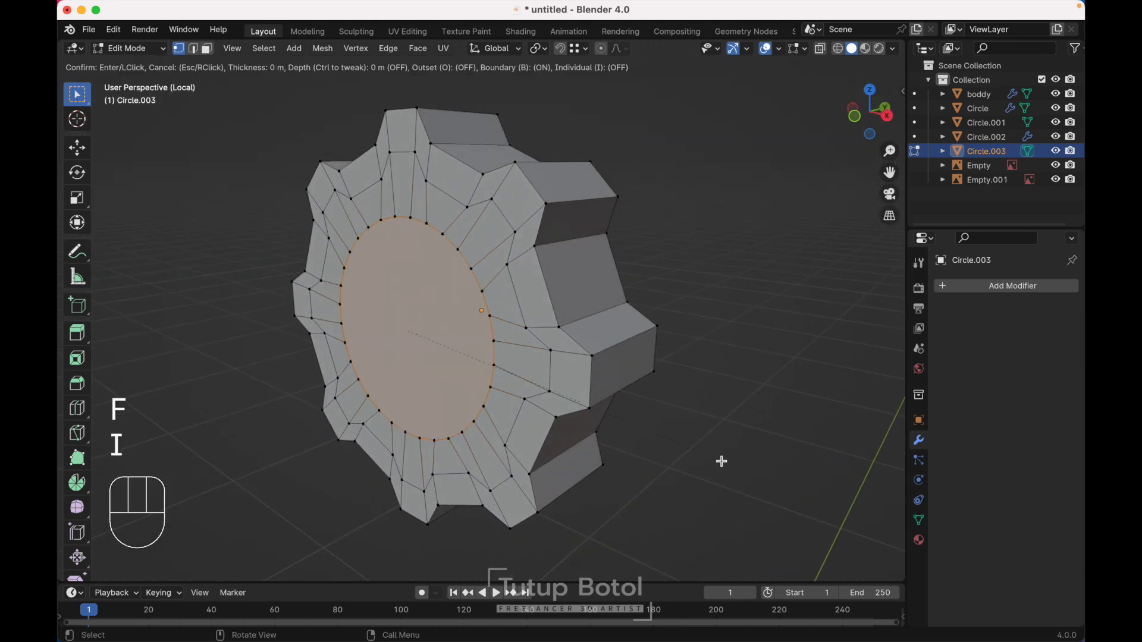
{"action": "left_click", "coordinate": [696, 455]}
Extrude the dial's rear toothed edge loop about 0.014 m along the Y axis.
{"action": "middle_click_drag", "start_coordinate": [693, 454], "coordinate": [517, 190]}
{"action": "key", "text": "e"}
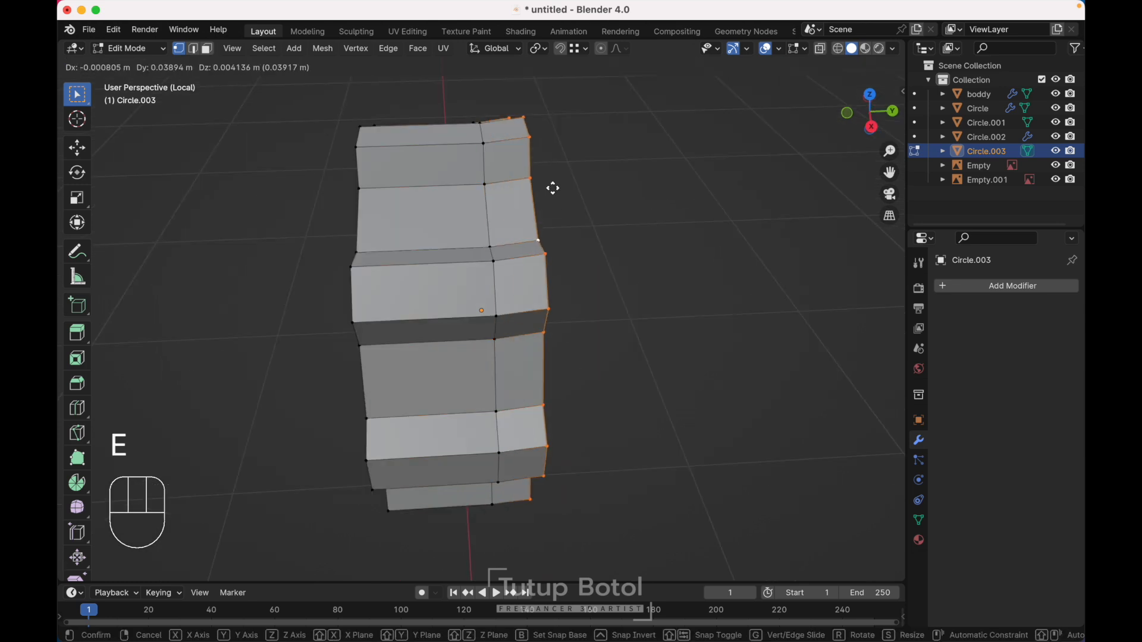
{"action": "key", "text": "y"}
{"action": "left_click", "coordinate": [541, 190]}
Make the extruded rear loop circular with LoopTools Circle and scale it to about 1.067 to reach the teeth tips.
{"action": "key", "text": "grave"}
{"action": "left_click", "coordinate": [576, 193]}
{"action": "key", "text": "grave"}
{"action": "left_click", "coordinate": [644, 164]}
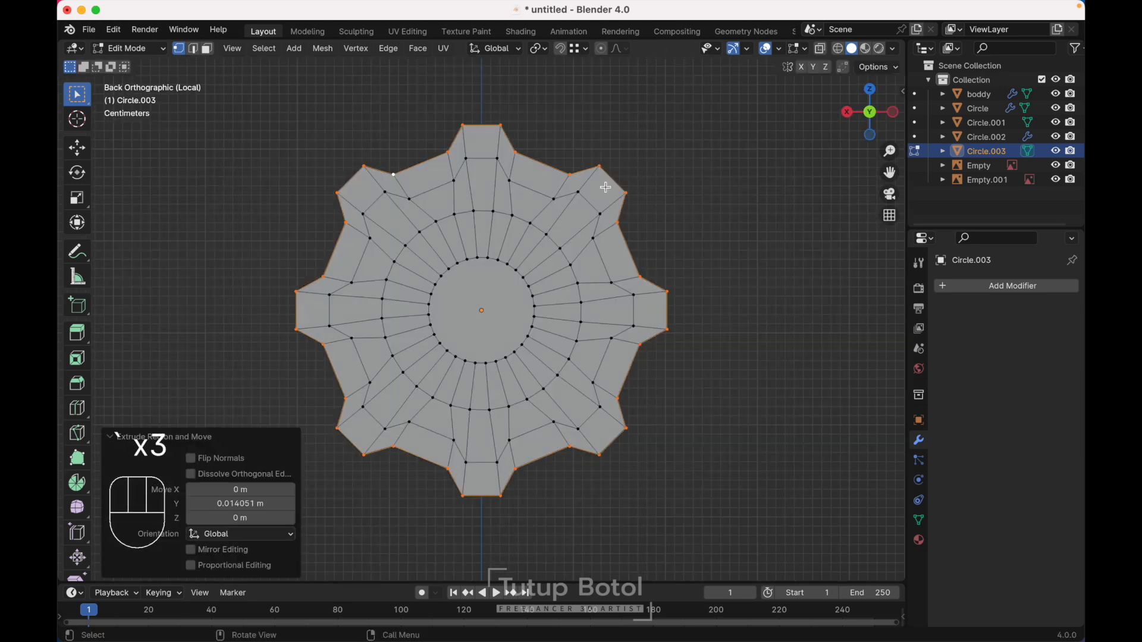
{"action": "right_click", "coordinate": [490, 258]}
{"action": "left_click", "coordinate": [557, 269]}
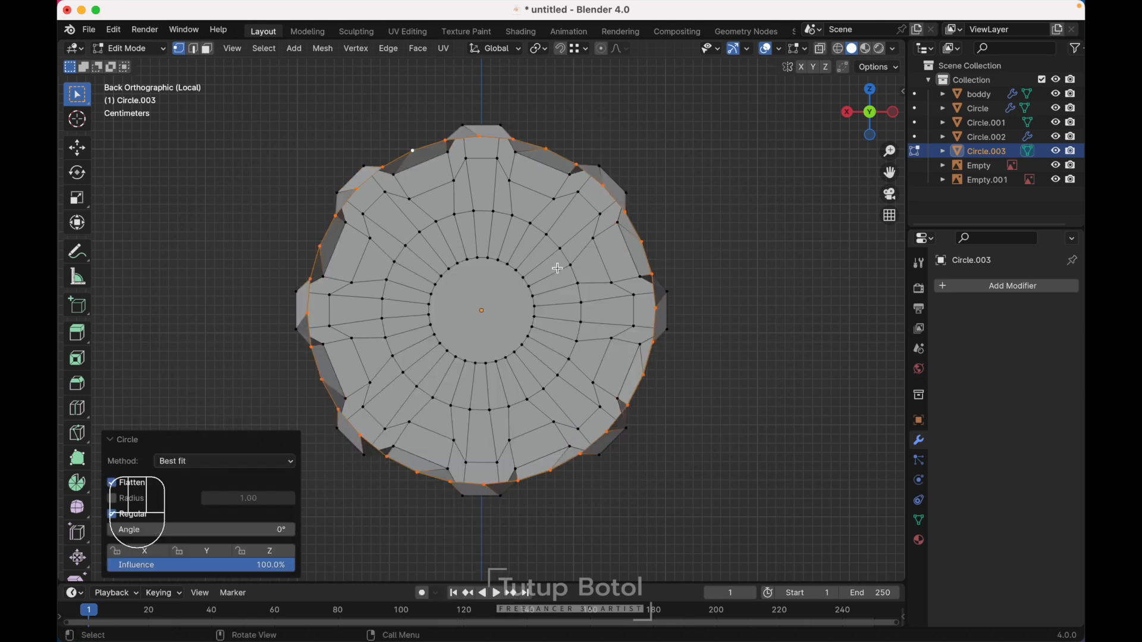
{"action": "key", "text": "alt+z"}
{"action": "key", "text": "s"}
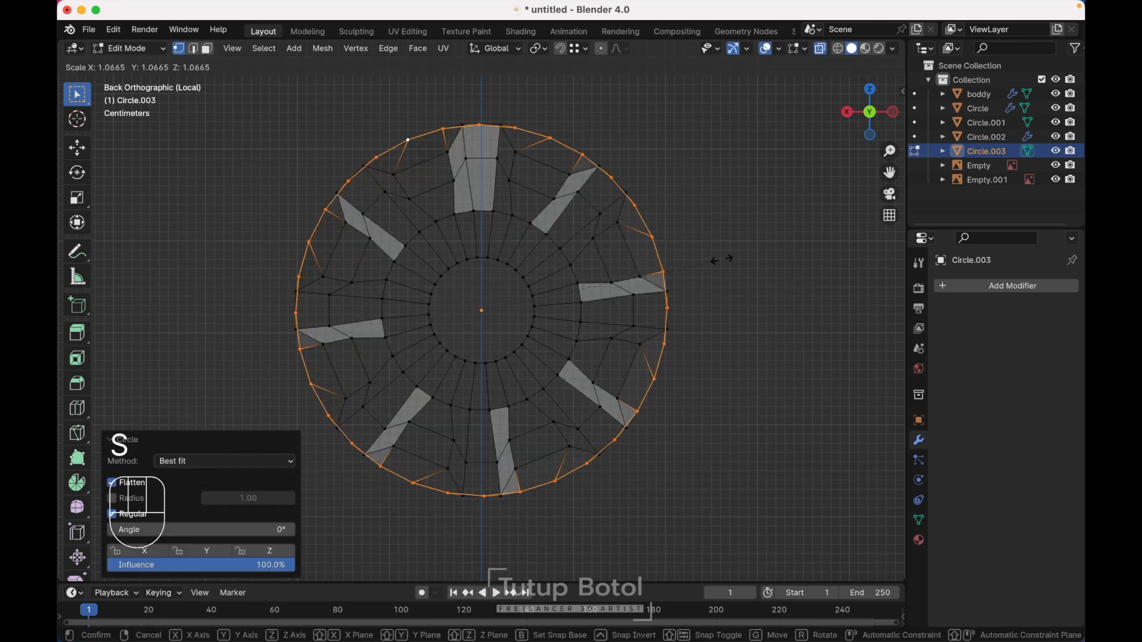
{"action": "left_click", "coordinate": [722, 260]}
Extrude the circular rear loop backward along the Y axis and rotate it about 4.59°.
{"action": "middle_click_drag", "start_coordinate": [722, 261], "coordinate": [610, 249]}
{"action": "key", "text": "e"}
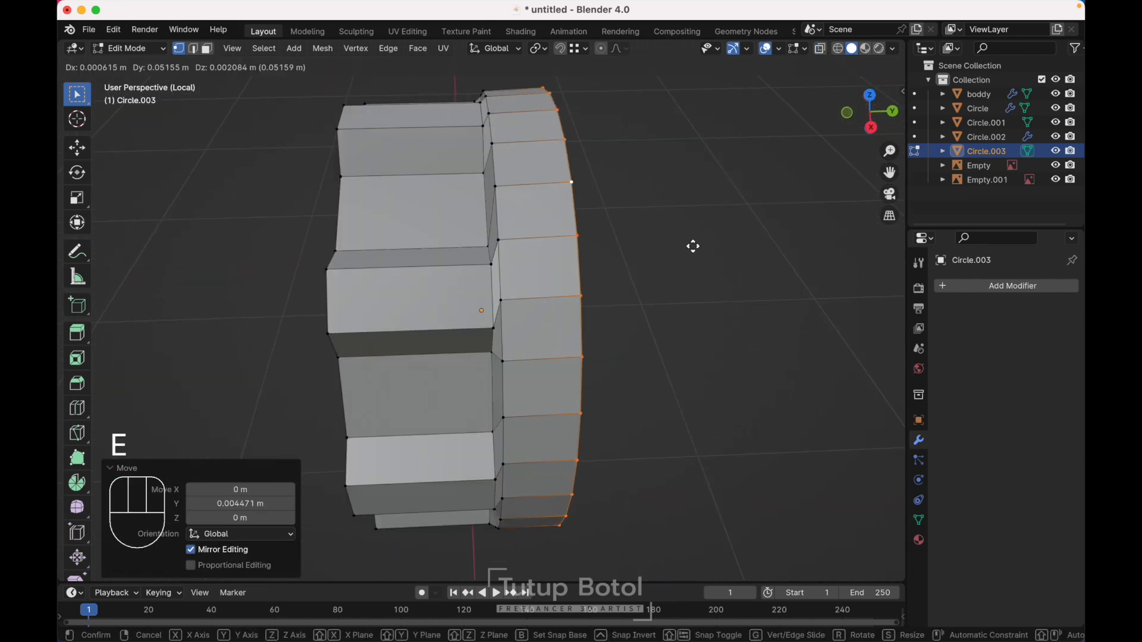
{"action": "key", "text": "y"}
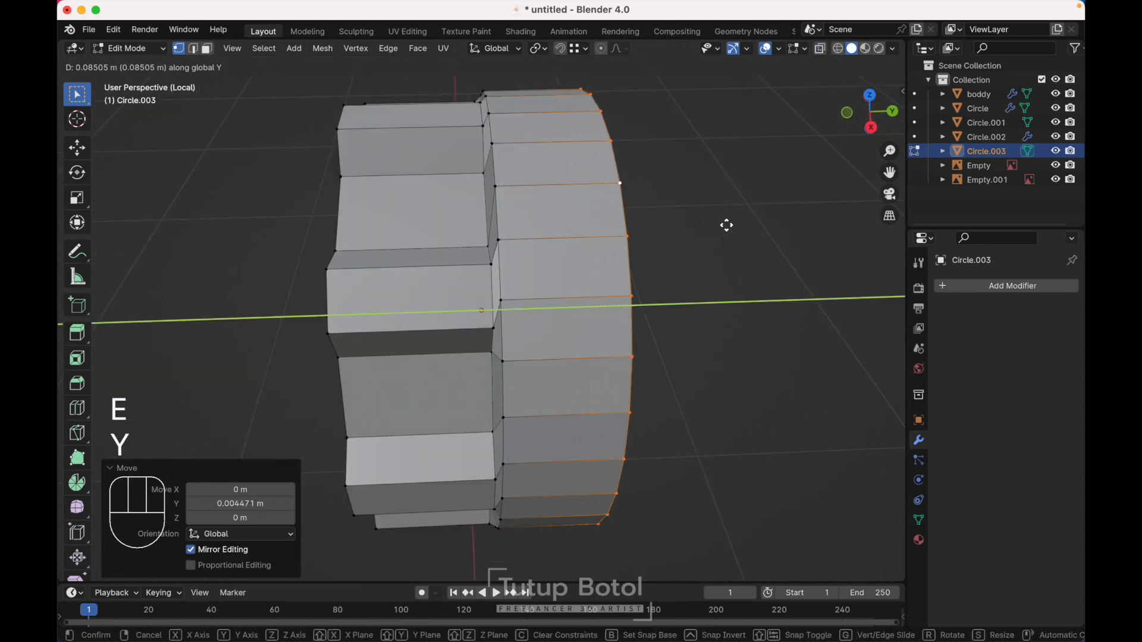
{"action": "left_click", "coordinate": [747, 224]}
Return the dial to Object Mode and add a level 2 Subdivision Surface modifier.
{"action": "key", "text": "Tab"}
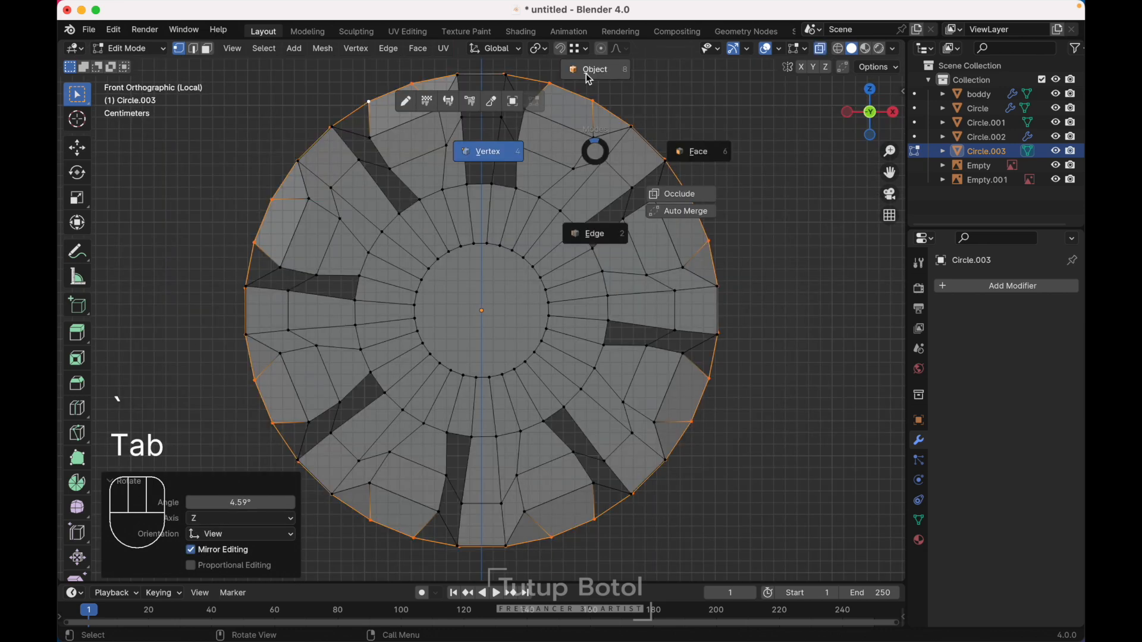
{"action": "left_click", "coordinate": [586, 74]}
{"action": "middle_click_drag", "start_coordinate": [522, 204], "coordinate": [522, 205]}
{"action": "key", "text": "ctrl+2"}
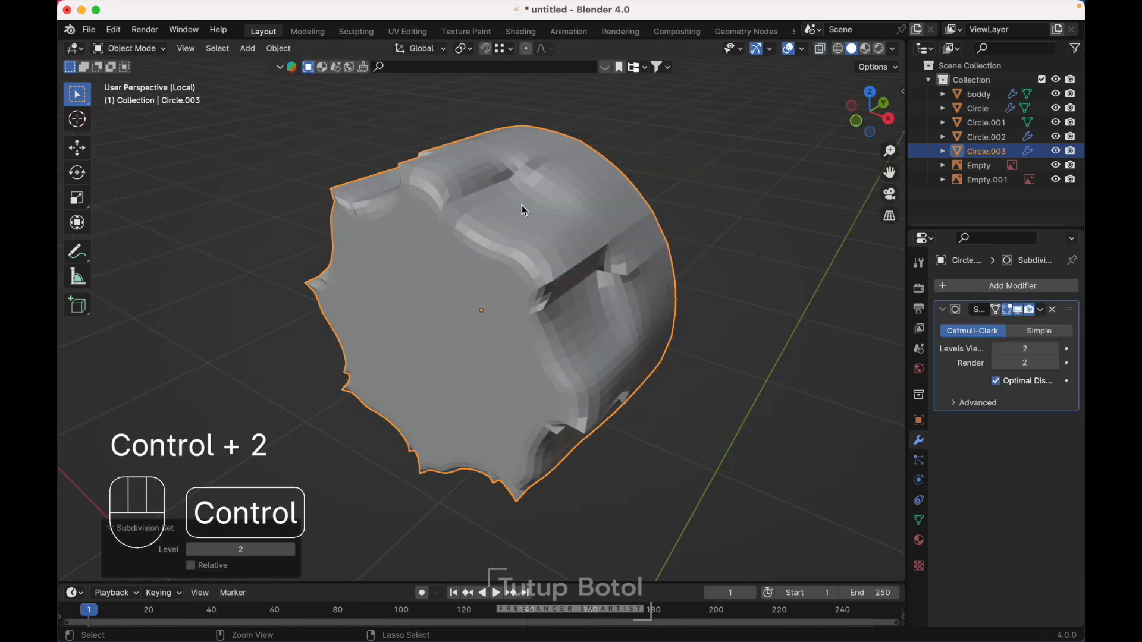
{"action": "middle_click_drag", "start_coordinate": [522, 205], "coordinate": [595, 196]}
Recalculate the normals of the dial's entire mesh, showing the Face Orientation overlay only while doing so.
{"action": "left_click", "coordinate": [803, 49]}
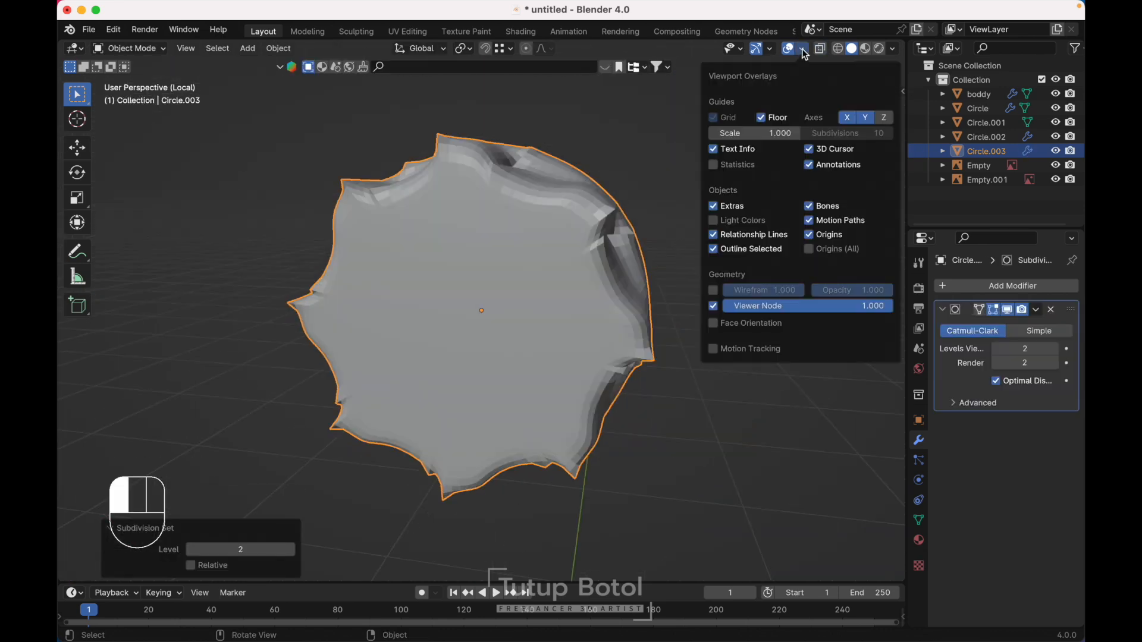
{"action": "left_click", "coordinate": [716, 322]}
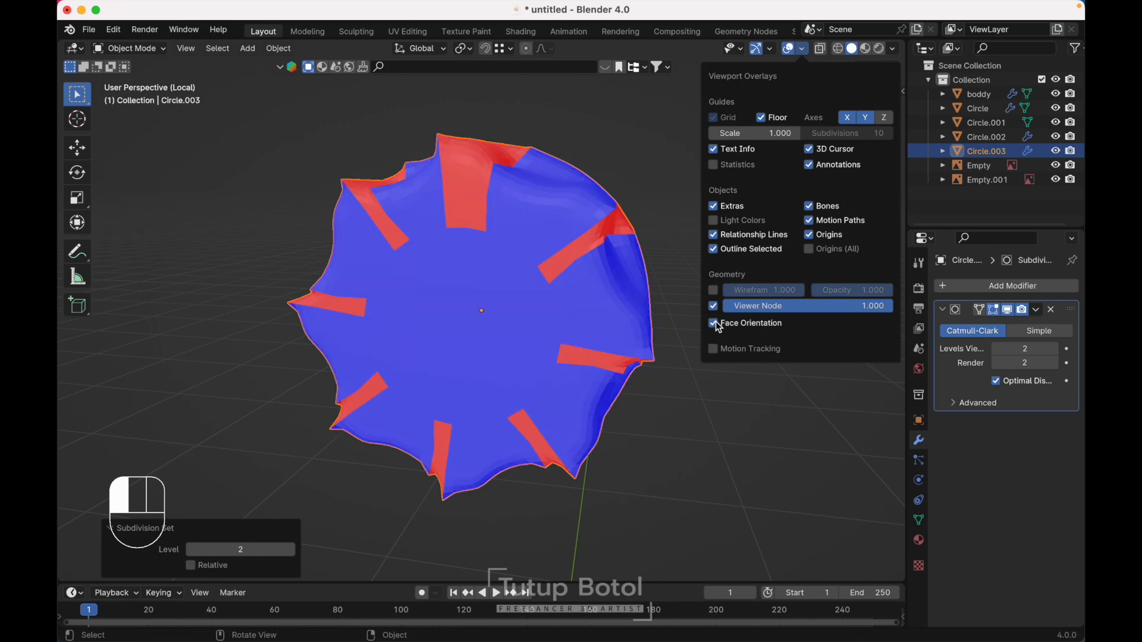
{"action": "key", "text": "Tab"}
{"action": "left_click", "coordinate": [537, 149]}
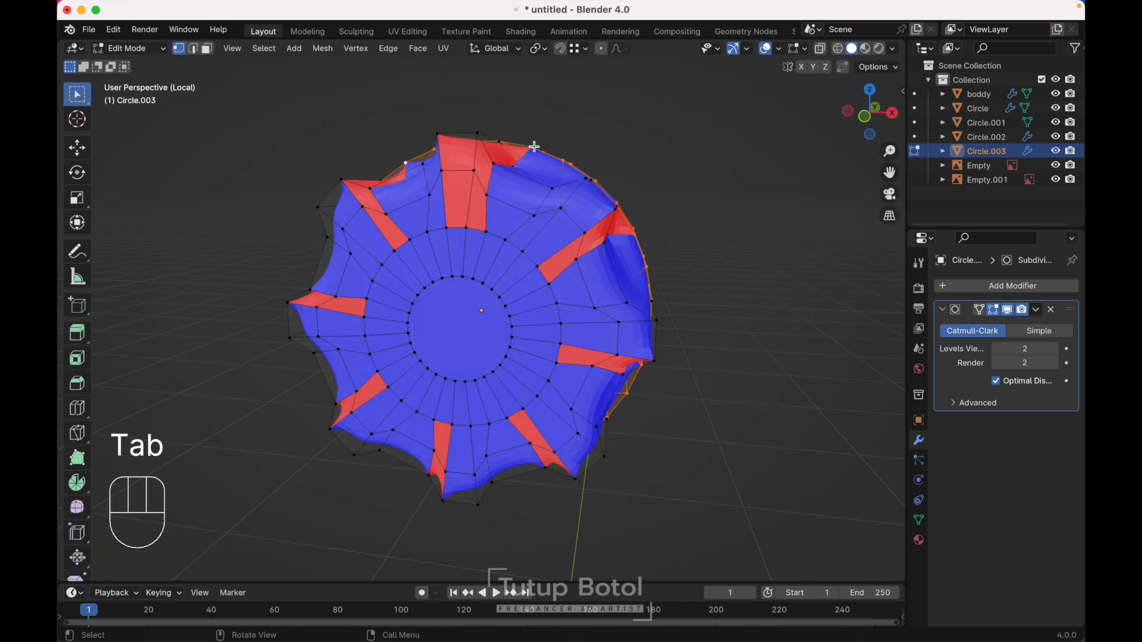
{"action": "key", "text": "a"}
{"action": "middle_click_drag", "start_coordinate": [535, 146], "coordinate": [535, 146]}
{"action": "key", "text": "shift+n"}
{"action": "key", "text": "Tab"}
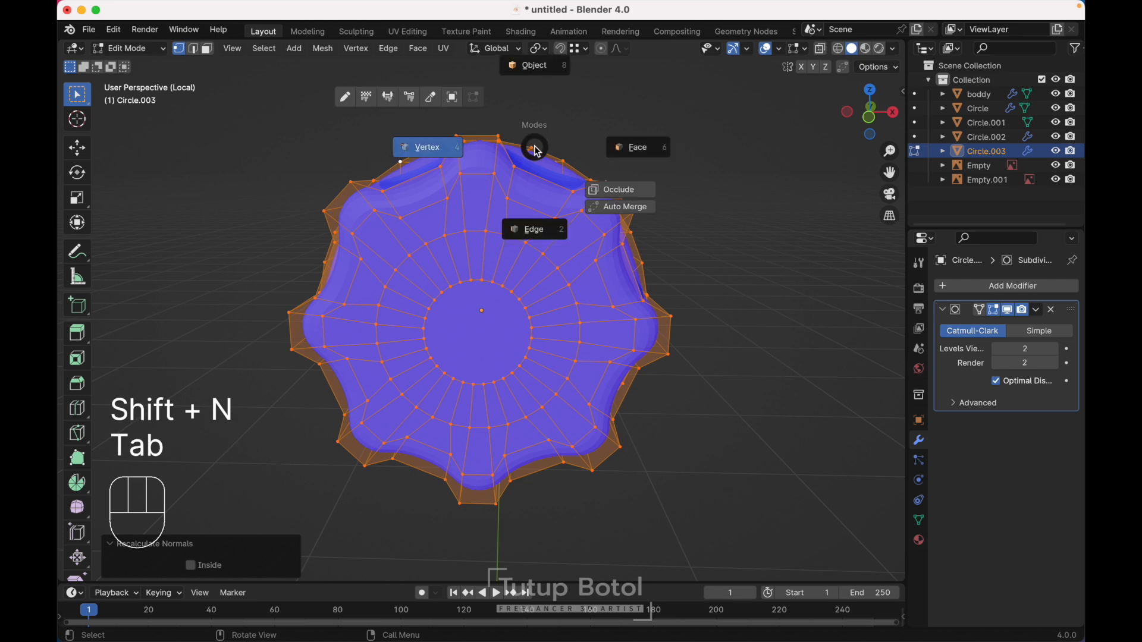
{"action": "left_click", "coordinate": [785, 50]}
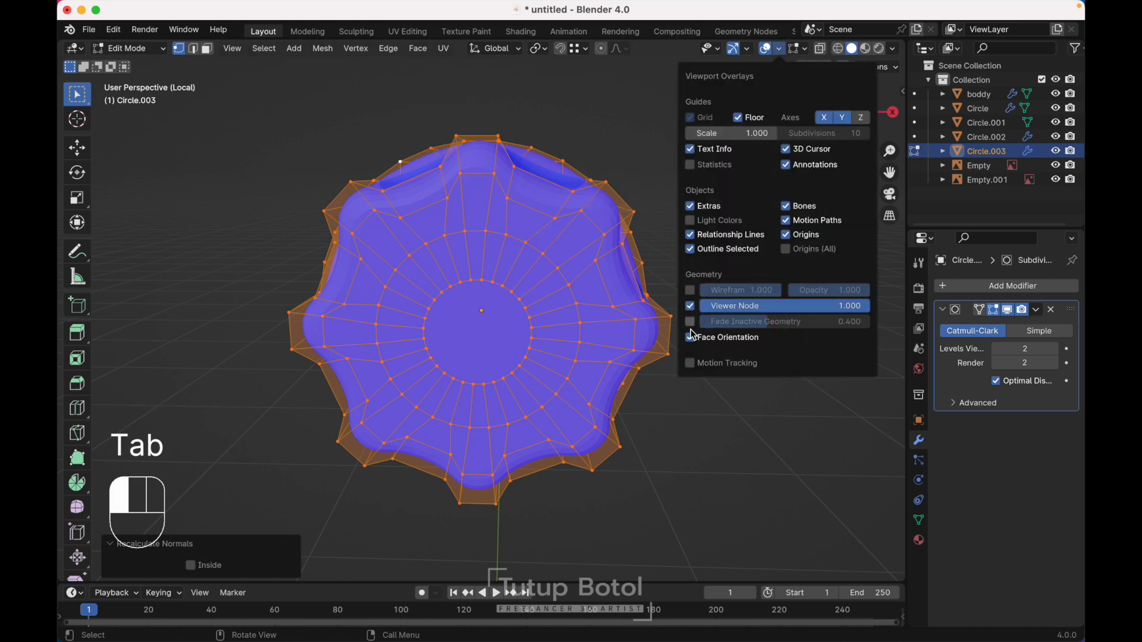
{"action": "left_click", "coordinate": [700, 344]}
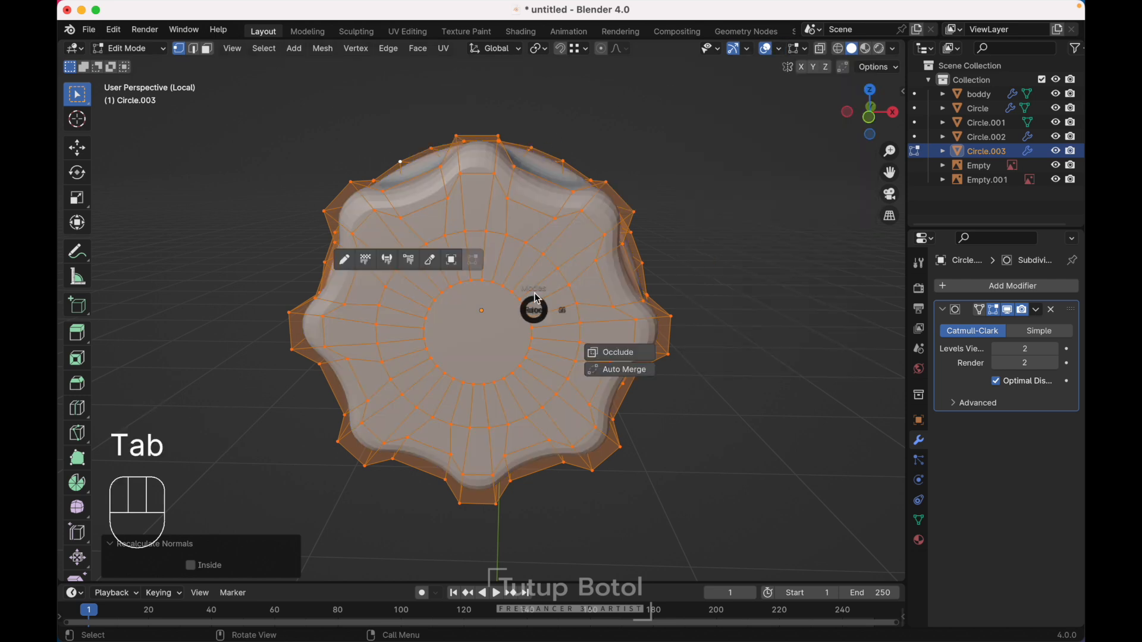
Shade the dial smooth in Object Mode and leave local view to show the whole grinder.
{"action": "key", "text": "Tab"}
{"action": "middle_click_drag", "start_coordinate": [522, 197], "coordinate": [522, 196]}
{"action": "right_click", "coordinate": [522, 196]}
{"action": "left_click", "coordinate": [522, 197]}
{"action": "key", "text": "/"}
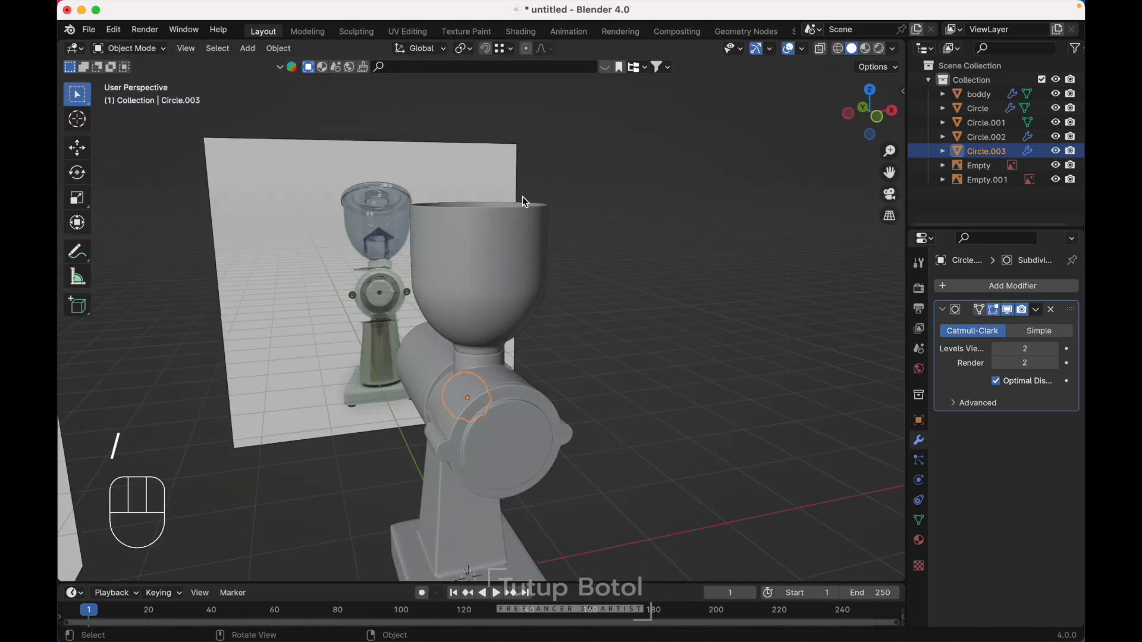
Move the dial about -1.151 m along the Y axis onto the front of the round cover.
{"action": "key", "text": "g"}
{"action": "key", "text": "y"}
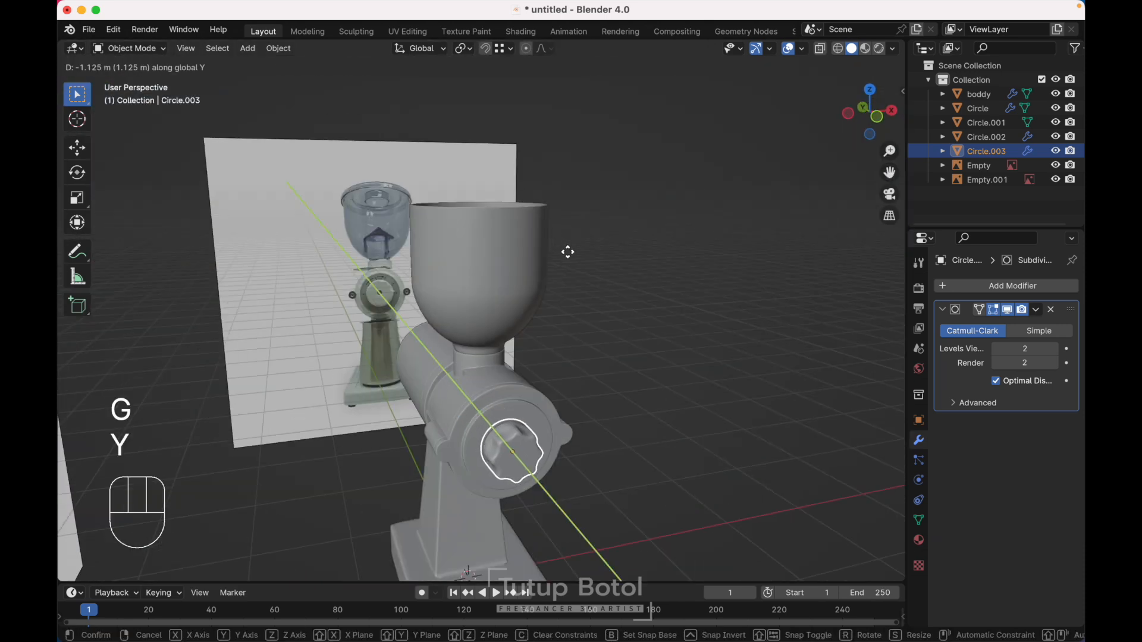
{"action": "left_click", "coordinate": [569, 253]}
{"action": "key", "text": "KP_3"}
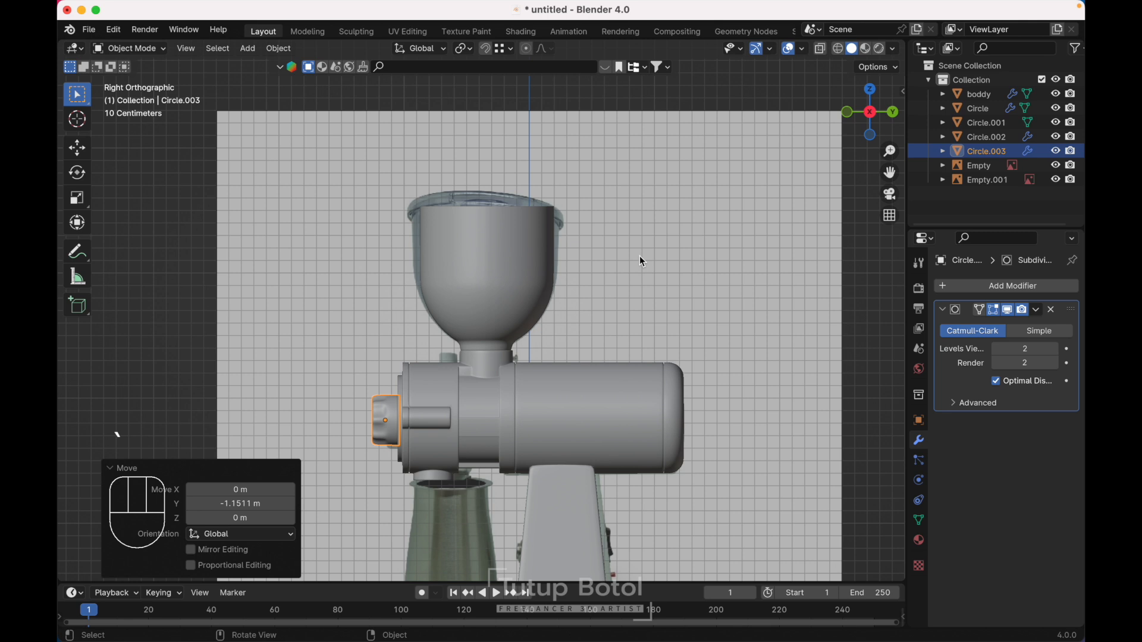
{"action": "key", "text": "KP_1"}
Add a 32-vertex mesh circle and raise it along Z to about 3.48 m at the hopper's rim.
{"action": "left_click", "coordinate": [504, 302]}
{"action": "key", "text": "shift+a"}
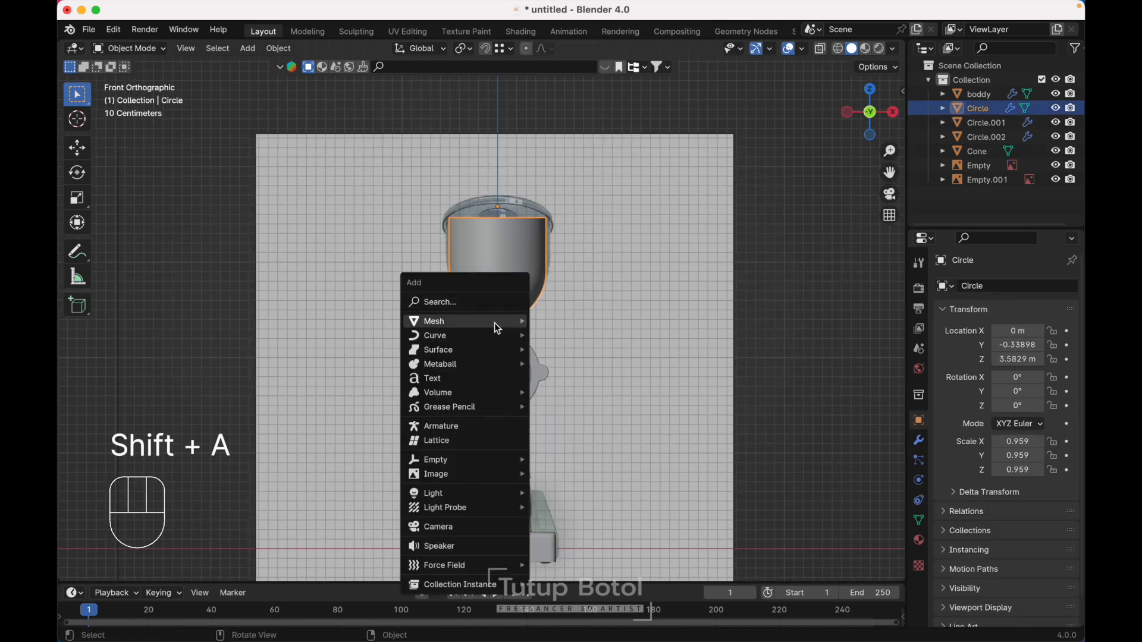
{"action": "mouse_move", "coordinate": [497, 322]}
{"action": "left_click", "coordinate": [556, 364]}
{"action": "key", "text": "g"}
{"action": "key", "text": "z"}
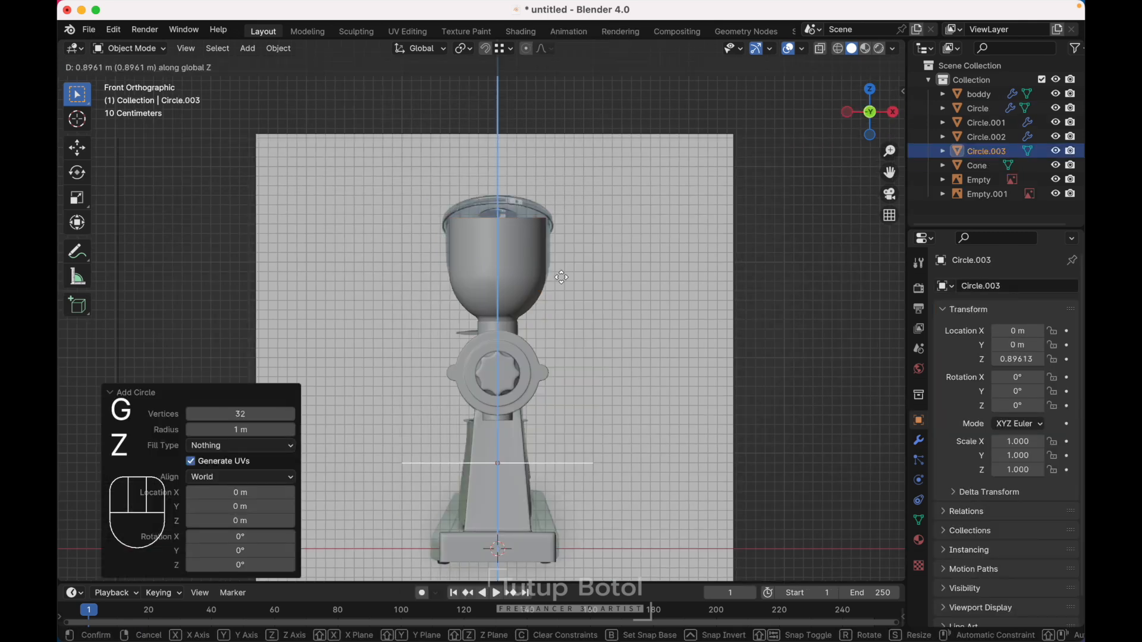
{"action": "left_click", "coordinate": [549, 110]}
Fit the circle just outside the hopper's rim at about Y -0.344 m and merge its duplicate vertices by distance.
{"action": "key", "text": "Tab"}
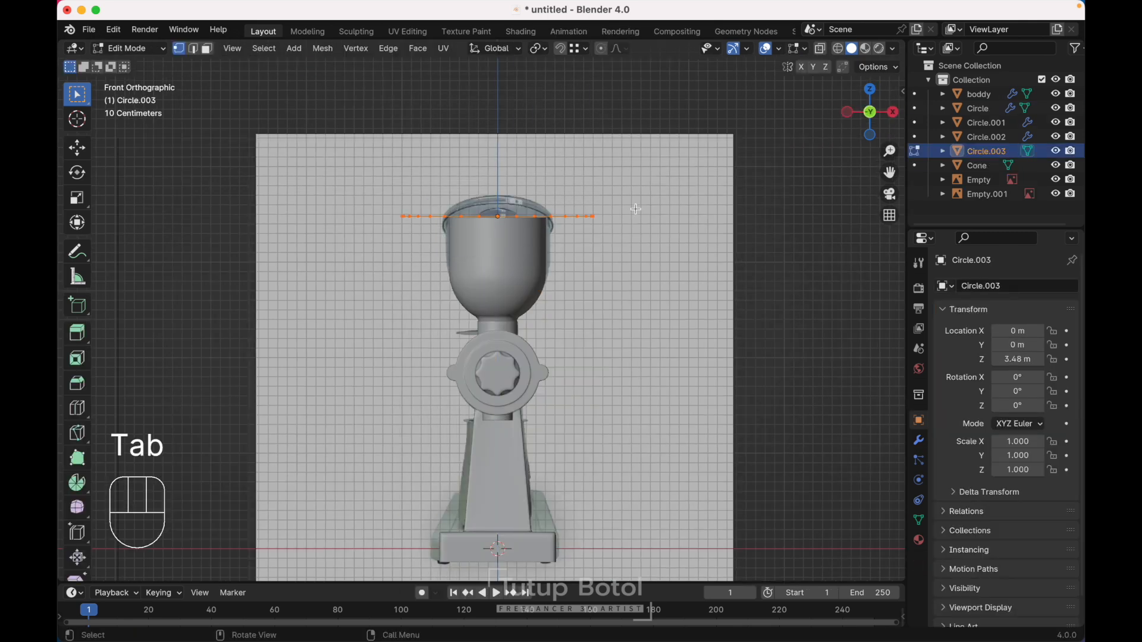
{"action": "key", "text": "s"}
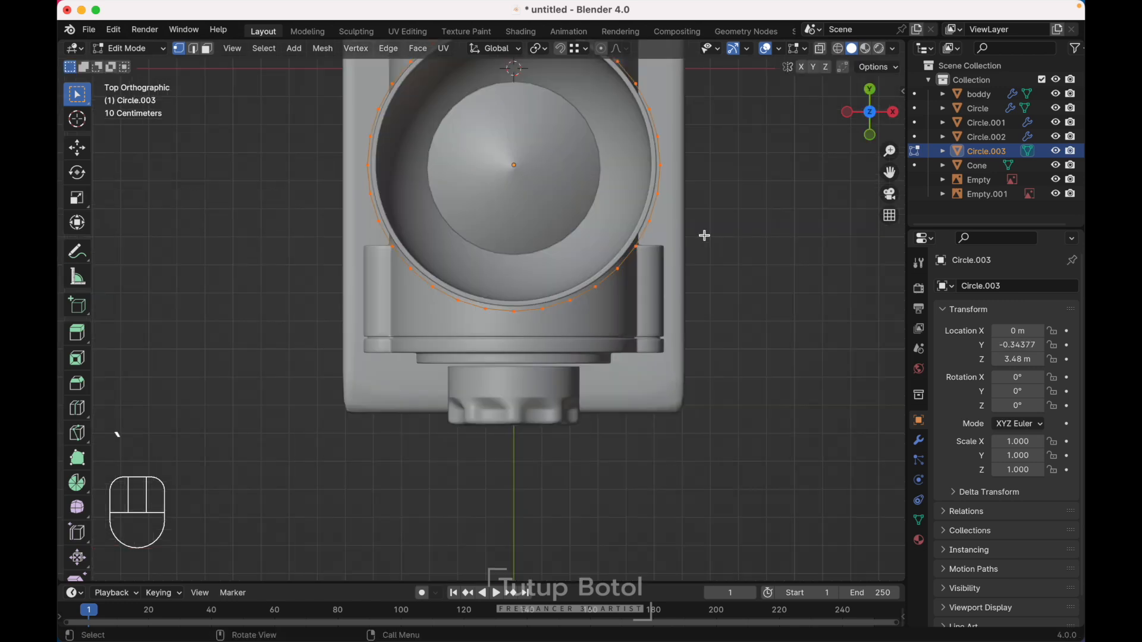
{"action": "scroll", "coordinate": [704, 235], "scroll_direction": "up", "scroll_amount": 3, "text": "shift"}
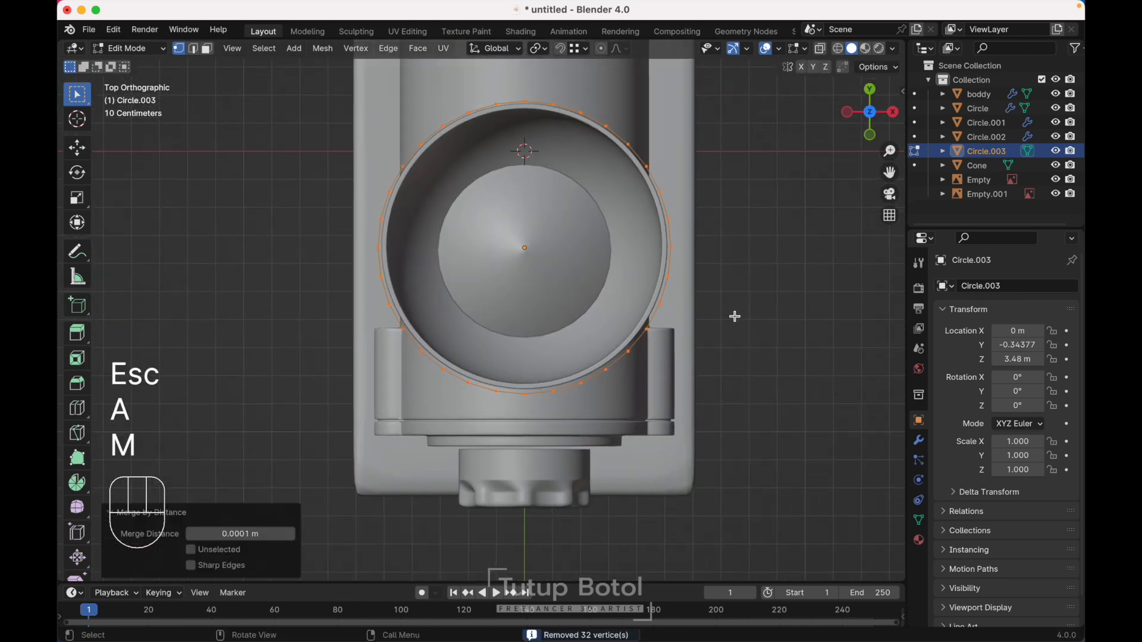
Fill the rim circle with a face and inset it twice, by about 0.101 m and 0.166 m.
{"action": "key", "text": "f"}
{"action": "key", "text": "i"}
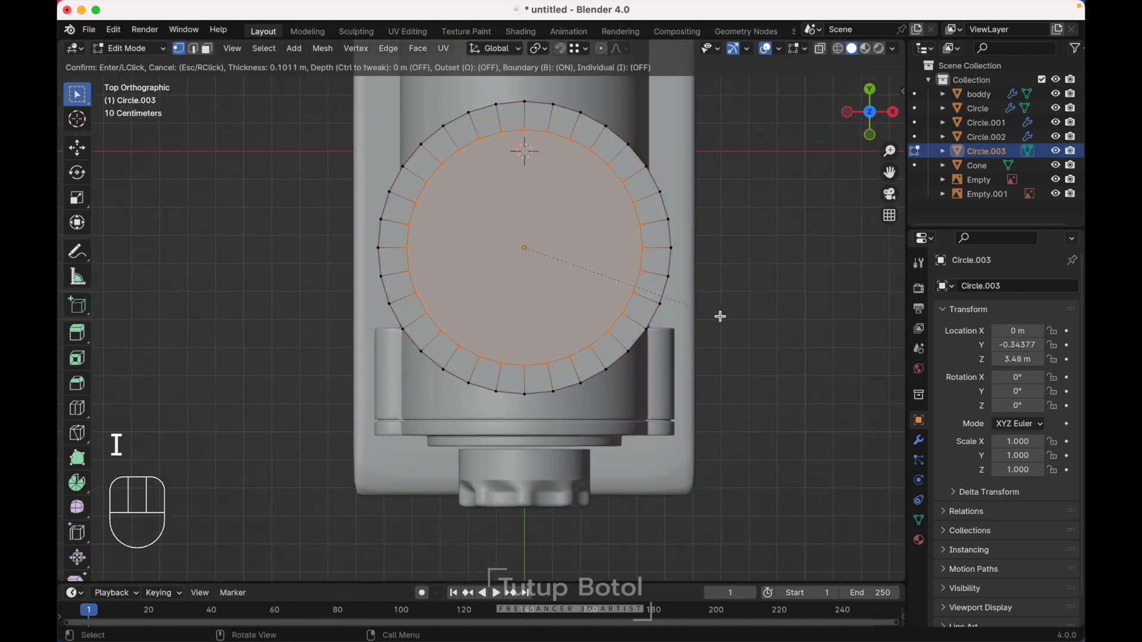
{"action": "left_click", "coordinate": [718, 316]}
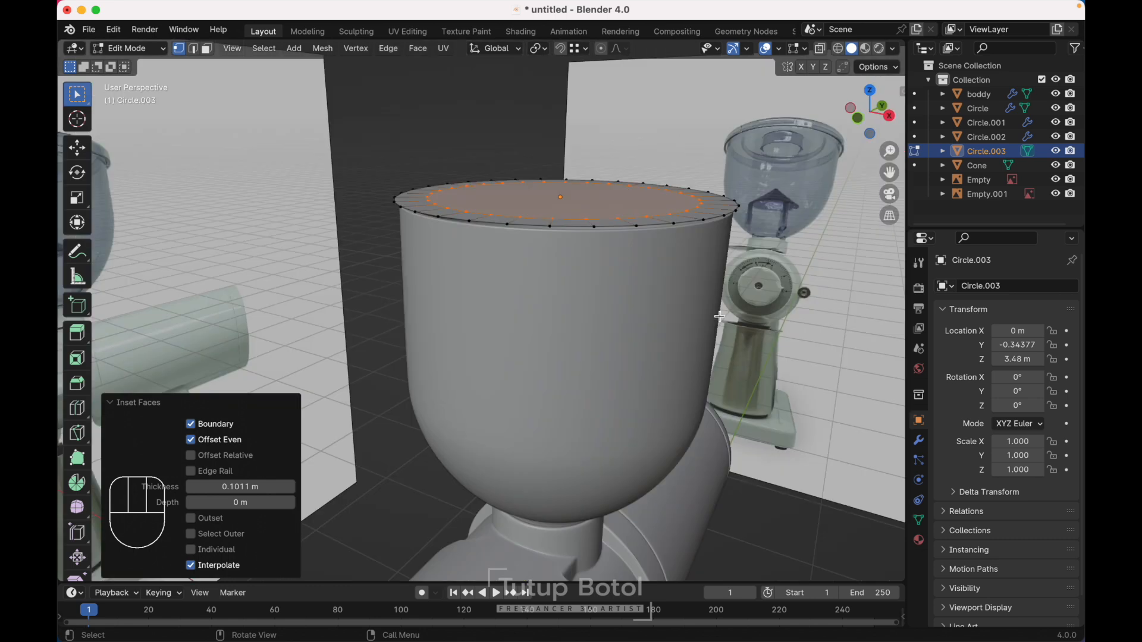
{"action": "key", "text": "i"}
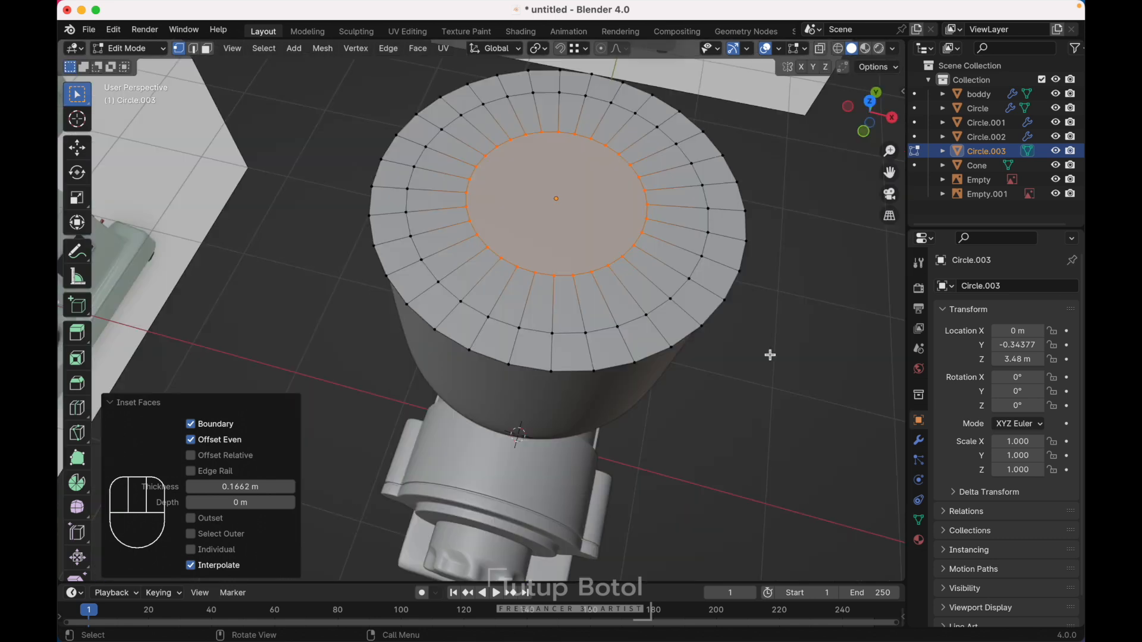
Inset the lid's centre face a third time and extrude it upward along its normal by about 0.07 m as a knob.
{"action": "key", "text": "i"}
{"action": "key", "text": "Escape"}
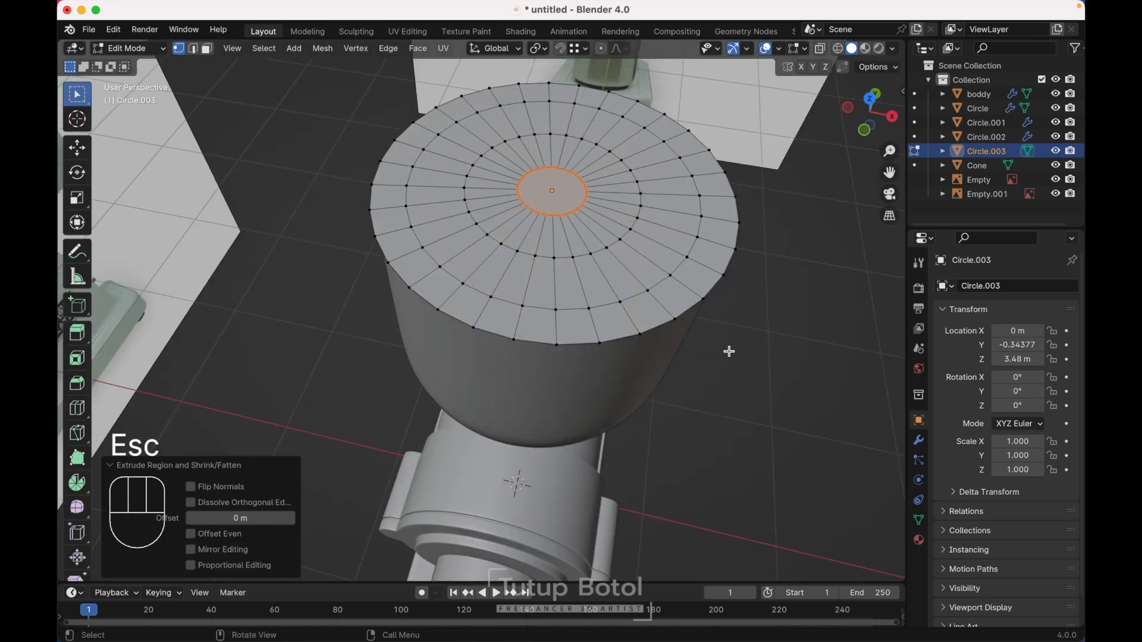
{"action": "key", "text": "alt+e"}
{"action": "left_click", "coordinate": [729, 351]}
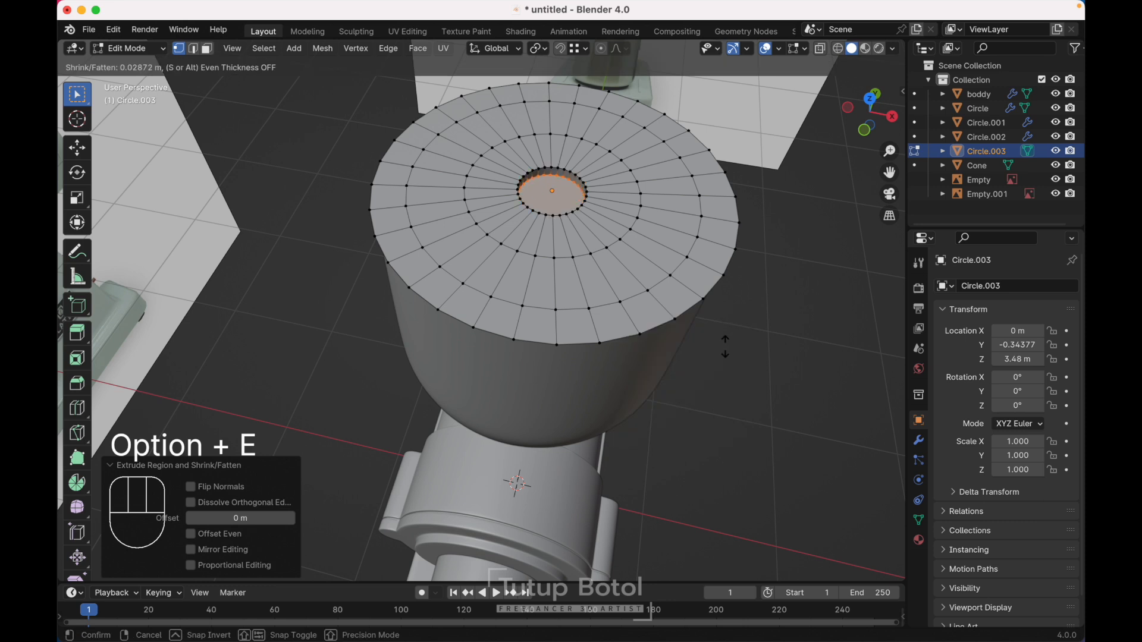
{"action": "left_click", "coordinate": [726, 364]}
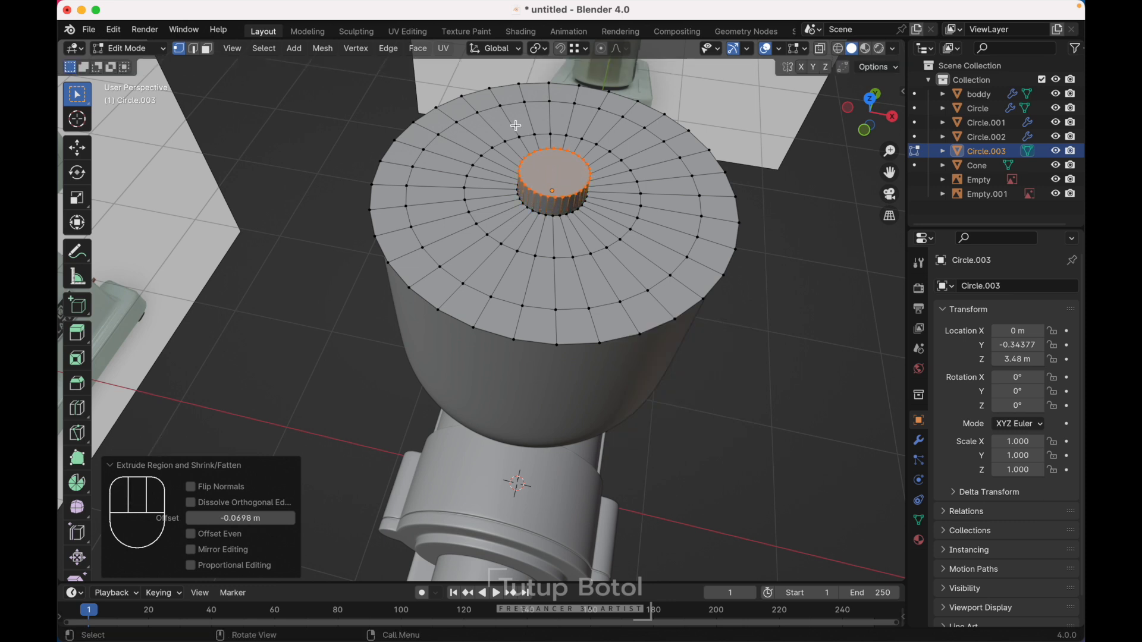
Extrude the lid's middle face ring inward along its normals by about 0.03 m to form a recessed groove.
{"action": "key", "text": "3"}
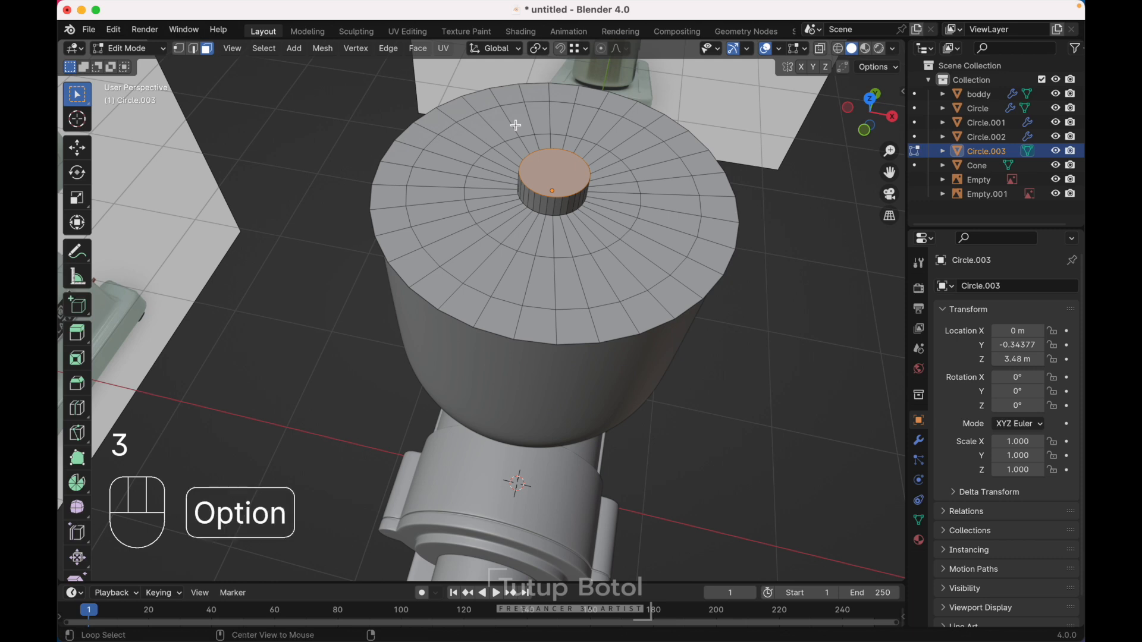
{"action": "left_click", "coordinate": [517, 125], "text": "alt"}
{"action": "scroll", "coordinate": [517, 126], "scroll_direction": "up", "scroll_amount": 2}
{"action": "middle_click_drag", "start_coordinate": [641, 196], "coordinate": [615, 152]}
{"action": "key", "text": "alt+e"}
{"action": "left_click", "coordinate": [616, 152]}
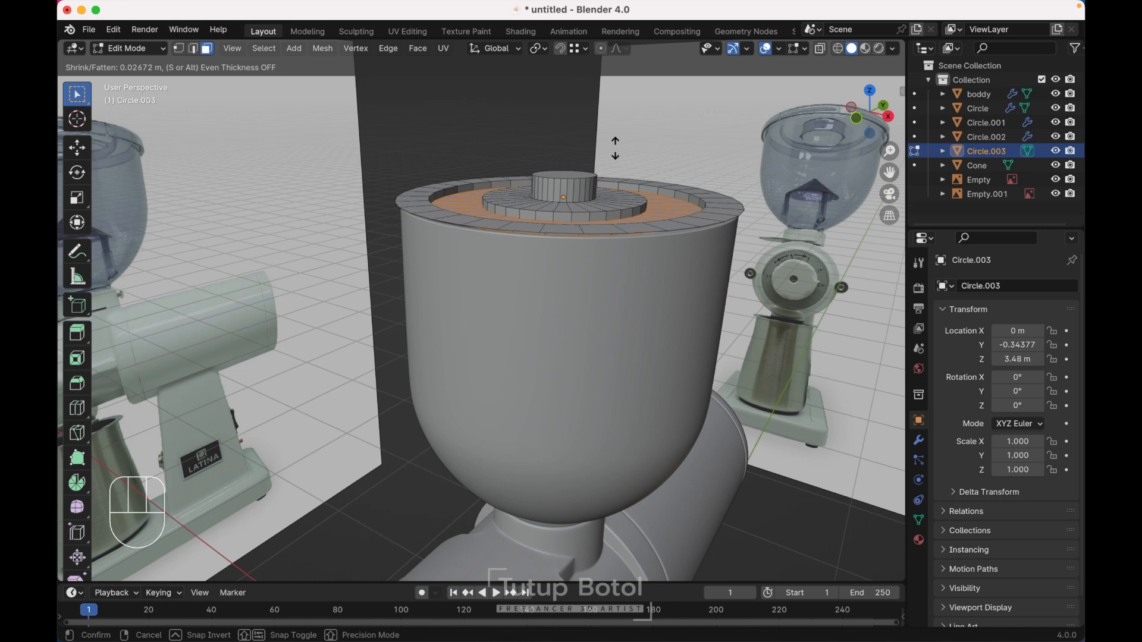
{"action": "left_click", "coordinate": [616, 148]}
Extrude the lid's outermost edge loop downward along Z to form a short skirt over the hopper's rim.
{"action": "middle_click_drag", "start_coordinate": [614, 148], "coordinate": [690, 219]}
{"action": "key", "text": "2"}
{"action": "key", "text": "alt"}
{"action": "left_click", "coordinate": [714, 253], "text": "alt"}
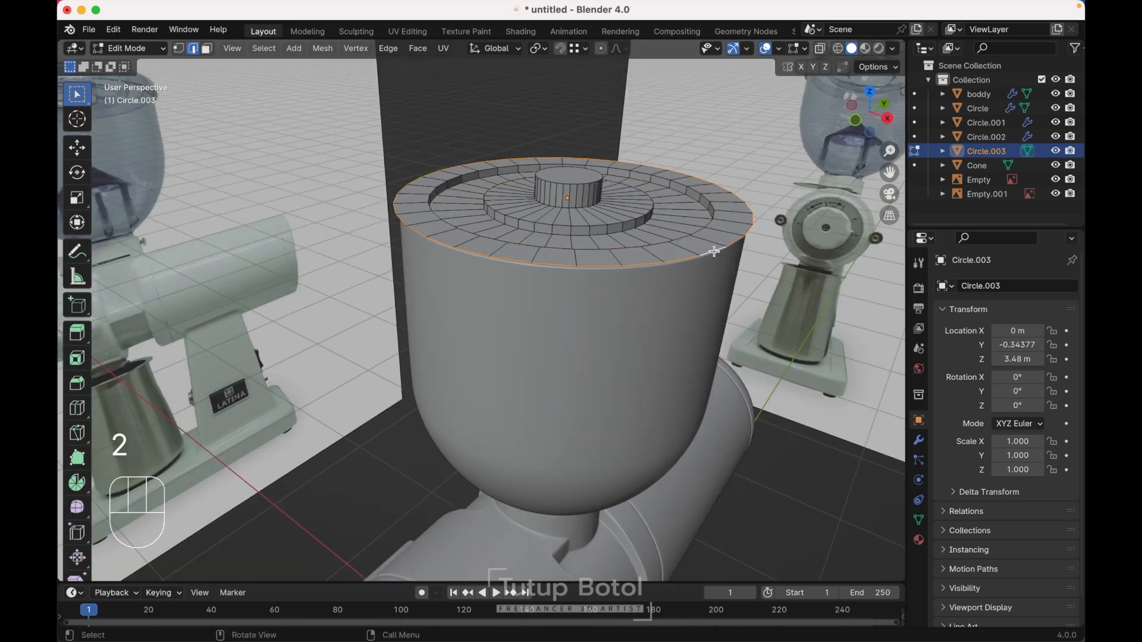
{"action": "key", "text": "e"}
{"action": "key", "text": "z"}
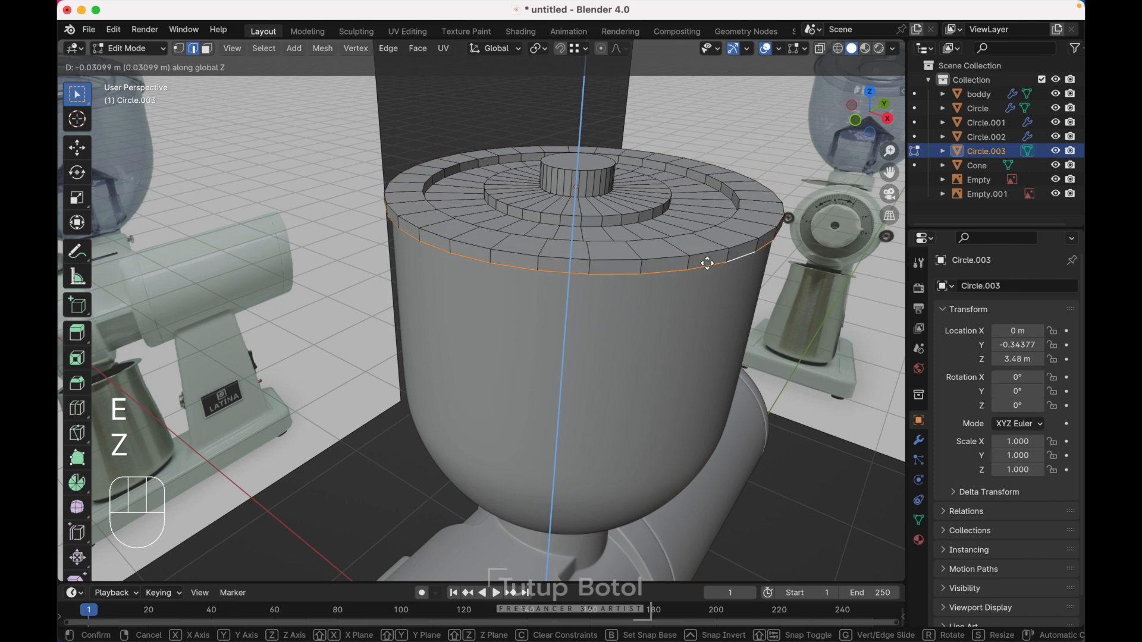
{"action": "left_click", "coordinate": [706, 270]}
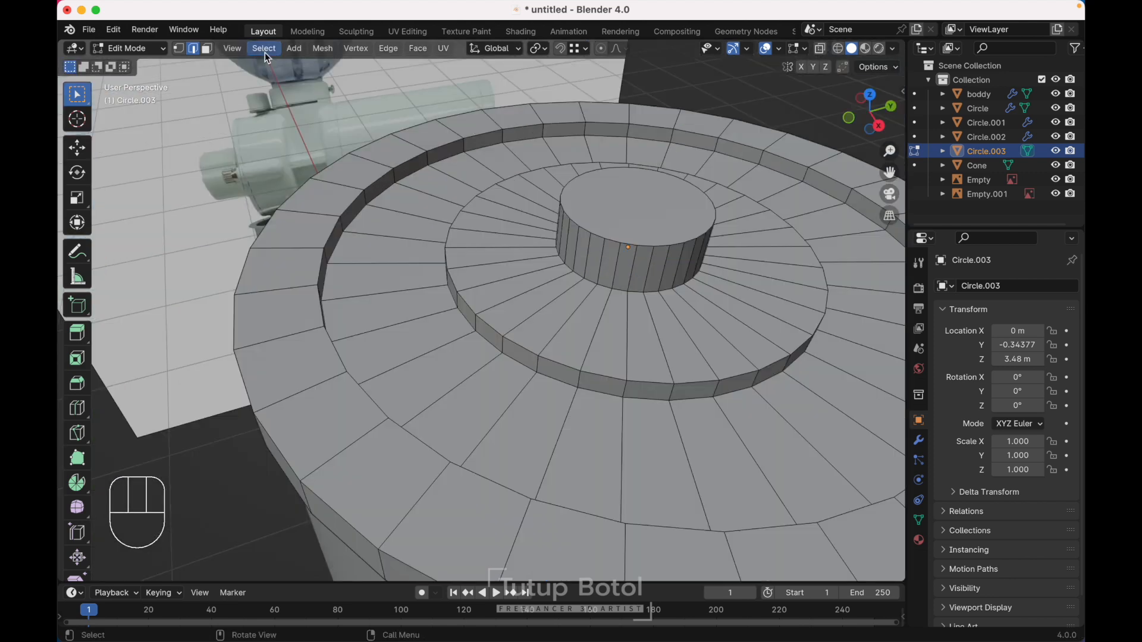
Select all the lid's sharp edges at 30° and bevel them about 0.006 m with 2 segments.
{"action": "left_click", "coordinate": [266, 51]}
{"action": "left_click", "coordinate": [354, 195]}
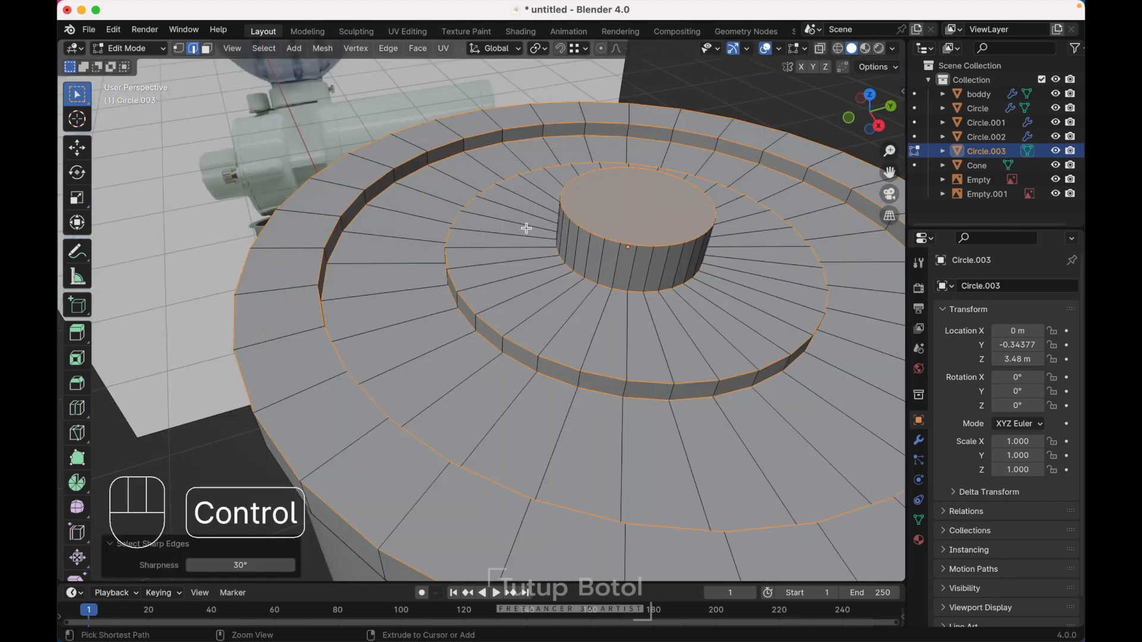
{"action": "key", "text": "ctrl+b"}
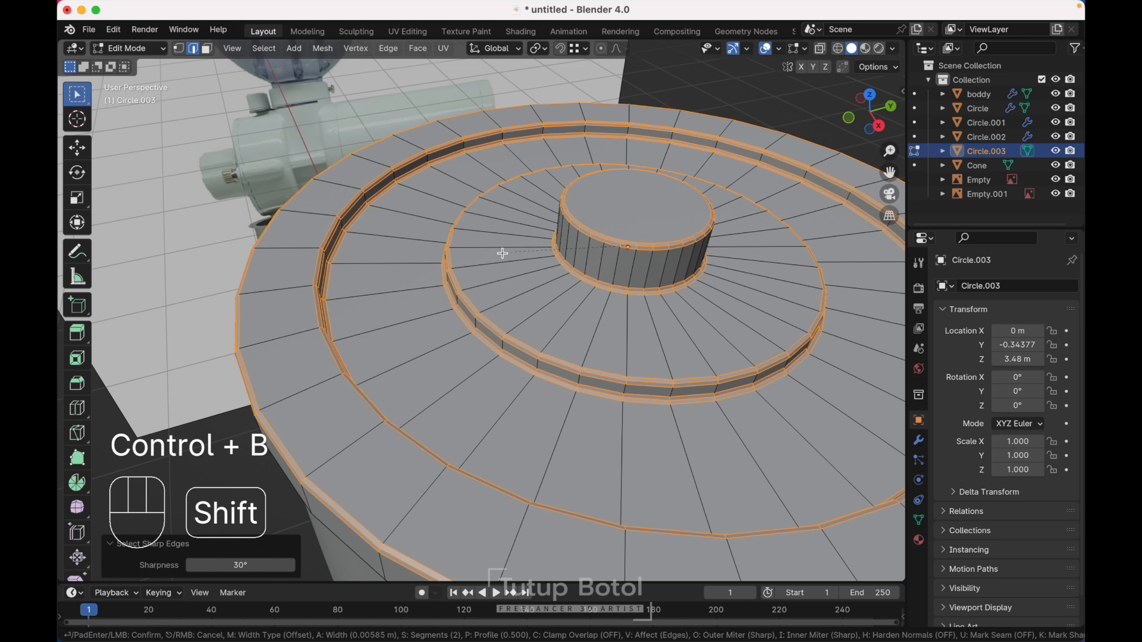
{"action": "left_click", "coordinate": [504, 251]}
Return to Object Mode, shade the lid smooth and give it a level 2 subdivision surface.
{"action": "key", "text": "Tab"}
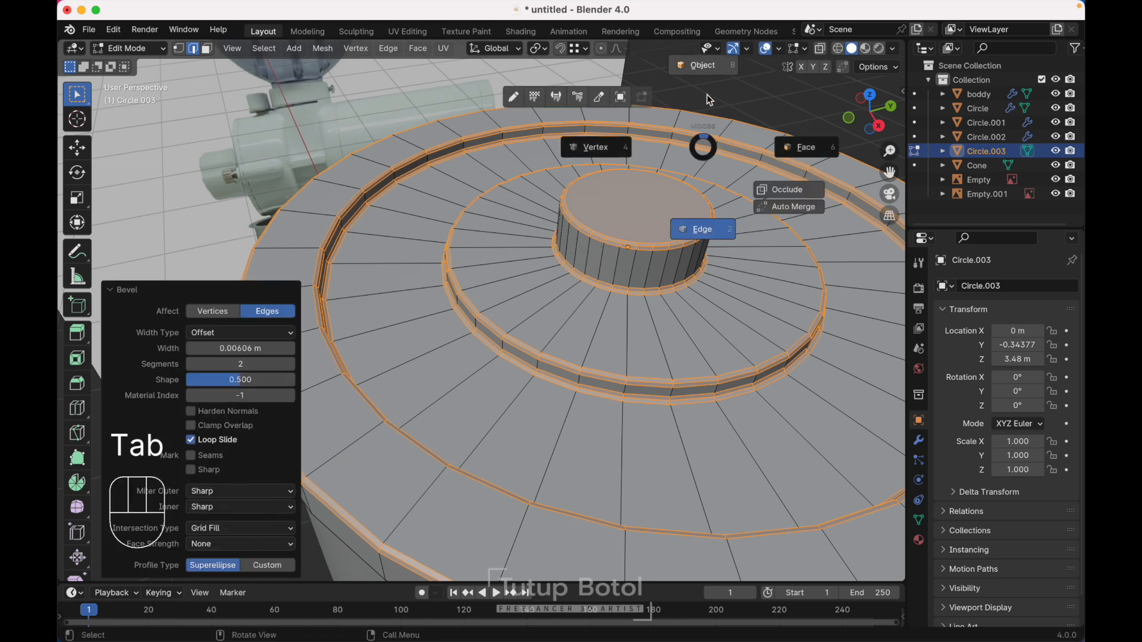
{"action": "right_click", "coordinate": [605, 248]}
{"action": "left_click", "coordinate": [605, 249]}
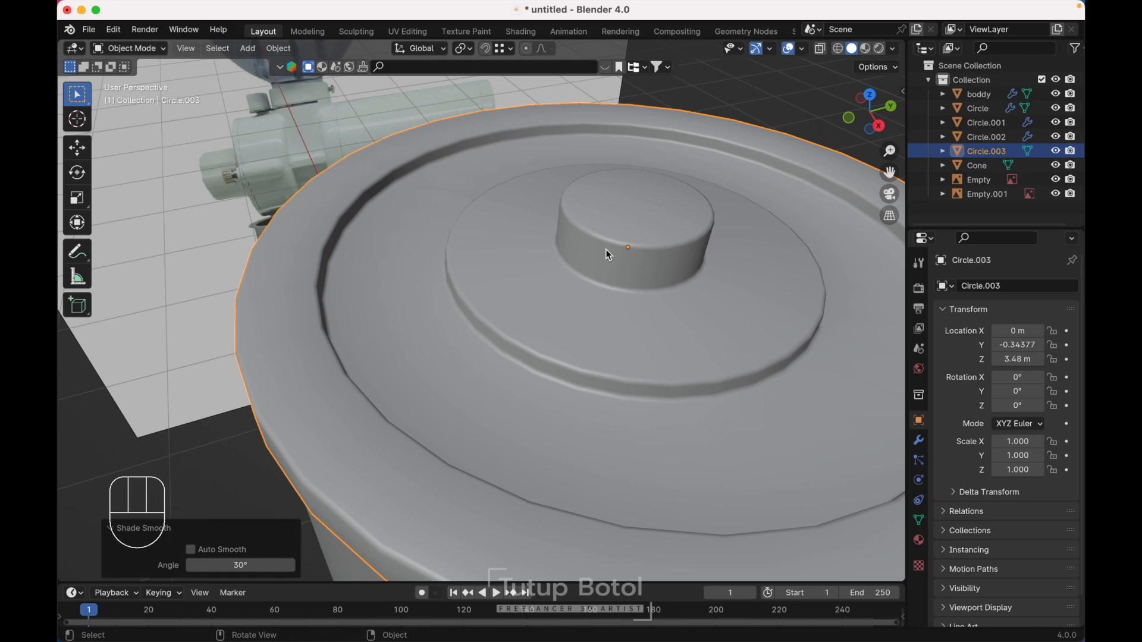
{"action": "key", "text": "ctrl+2"}
{"action": "scroll", "coordinate": [609, 255], "scroll_direction": "down", "scroll_amount": 2}
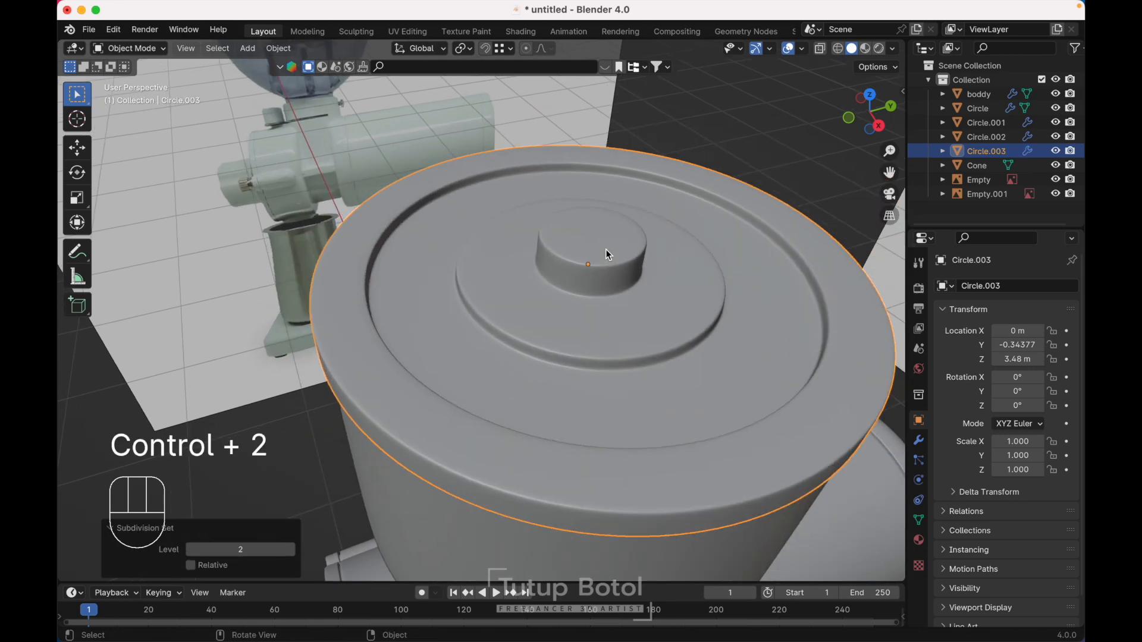
{"action": "scroll", "coordinate": [605, 250], "scroll_direction": "down", "scroll_amount": 5}
{"action": "scroll", "coordinate": [605, 249], "scroll_direction": "up", "scroll_amount": 2}
Add a Solidify modifier to the lid.
{"action": "left_click", "coordinate": [919, 441]}
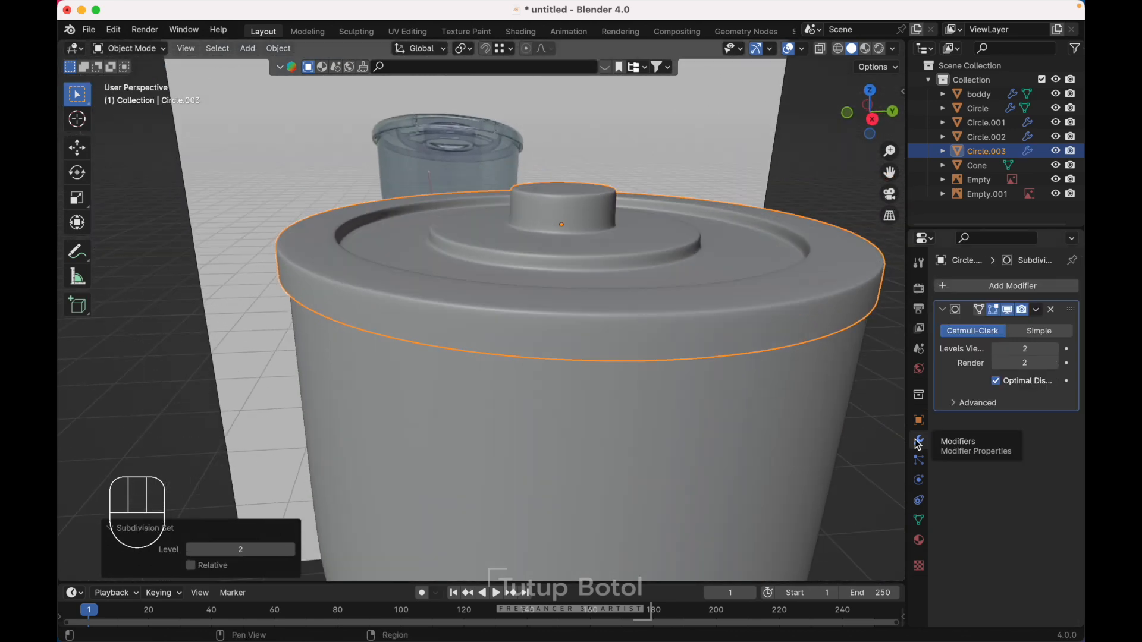
{"action": "left_click", "coordinate": [977, 289]}
{"action": "mouse_move", "coordinate": [928, 340]}
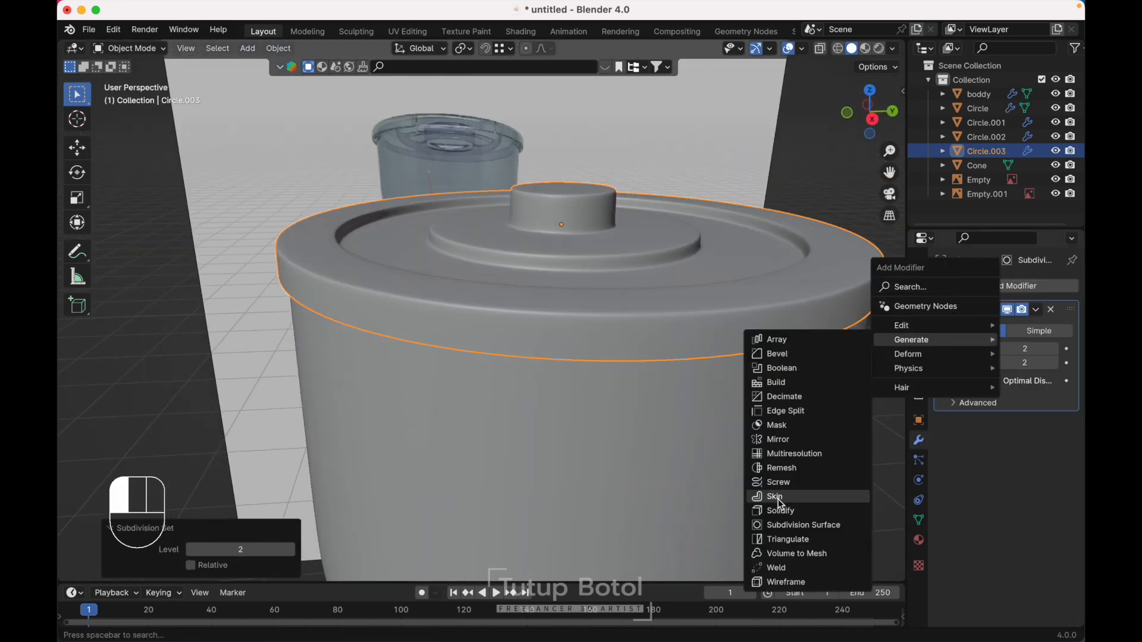
{"action": "left_click", "coordinate": [778, 511]}
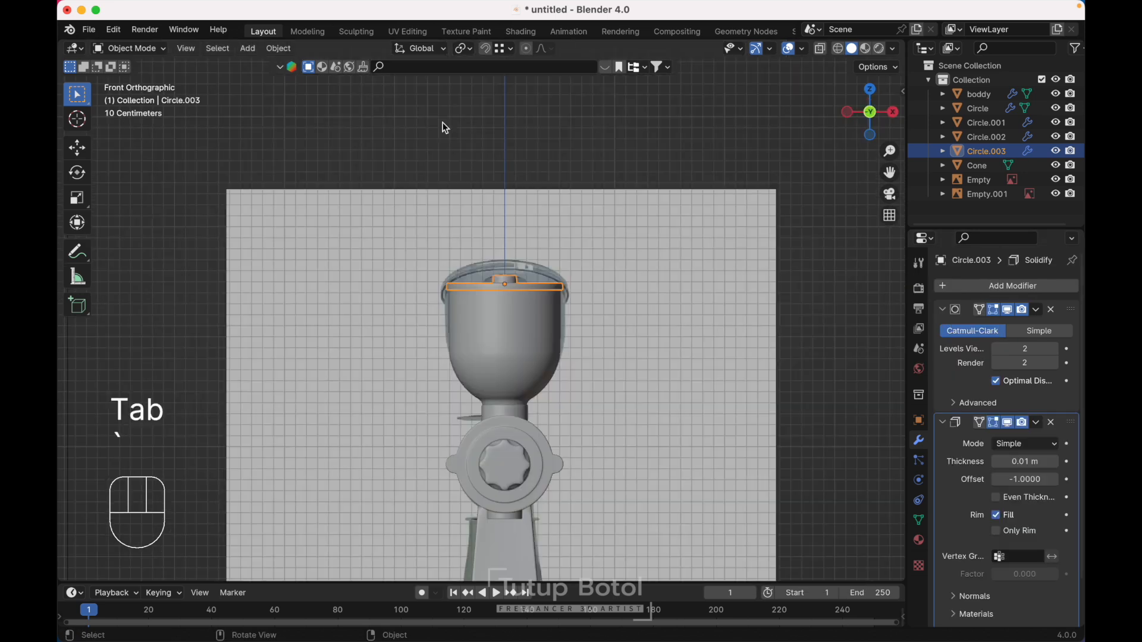
{"action": "left_click", "coordinate": [622, 248]}
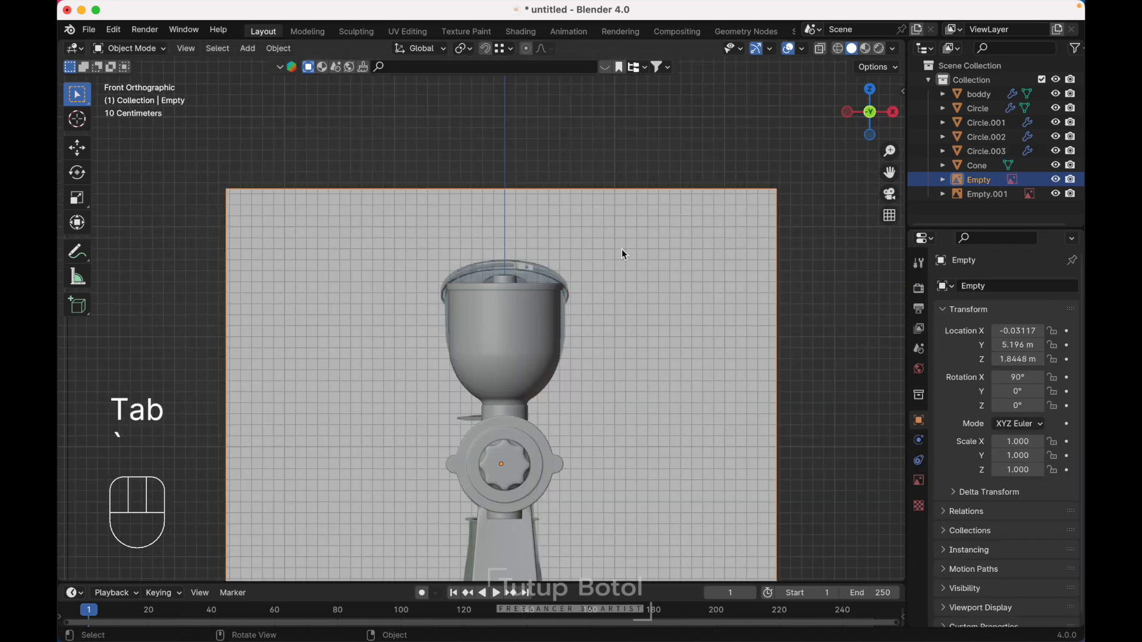
Add a 32-vertex mesh circle with a 1 m radius, isolate it in local view and edit it from the top.
{"action": "key", "text": "shift+a"}
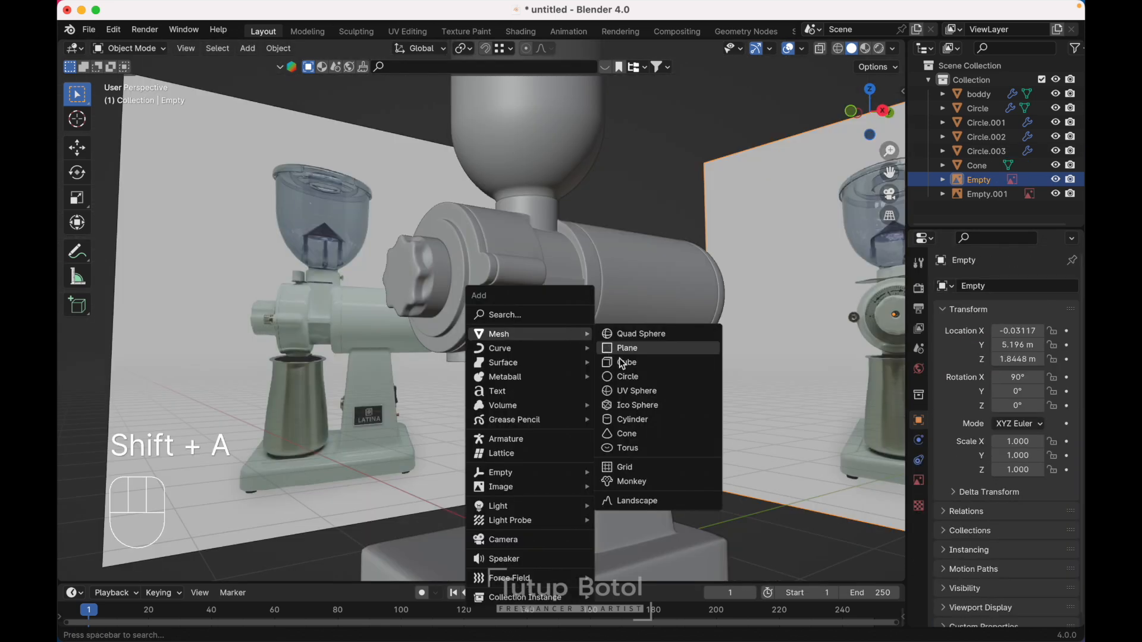
{"action": "left_click", "coordinate": [624, 377]}
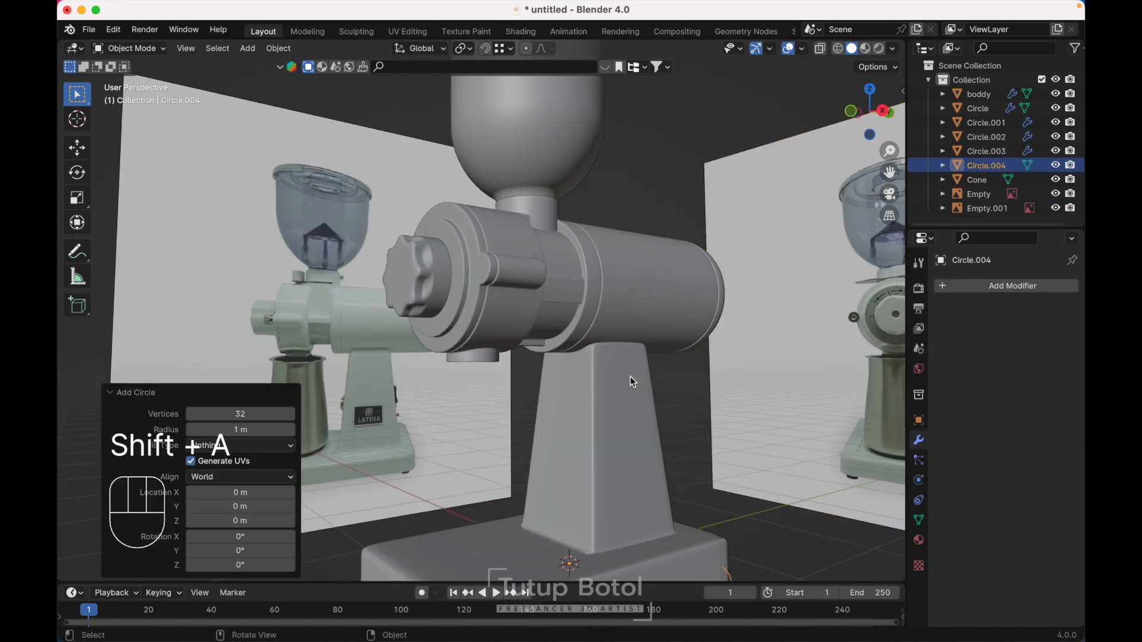
{"action": "key", "text": "slash"}
{"action": "key", "text": "grave"}
{"action": "left_click", "coordinate": [706, 388]}
{"action": "key", "text": "Tab"}
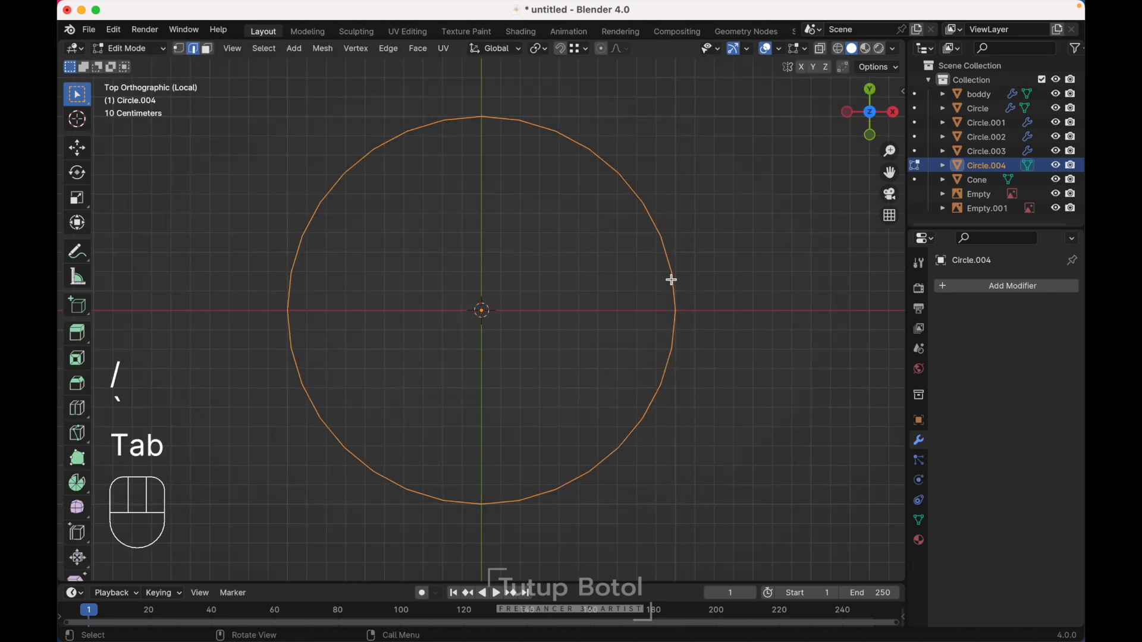
Extrude the circle inward twice, scaling by about 0.813 and 0.898, and fill the inner loop with a face.
{"action": "key", "text": "e"}
{"action": "key", "text": "s"}
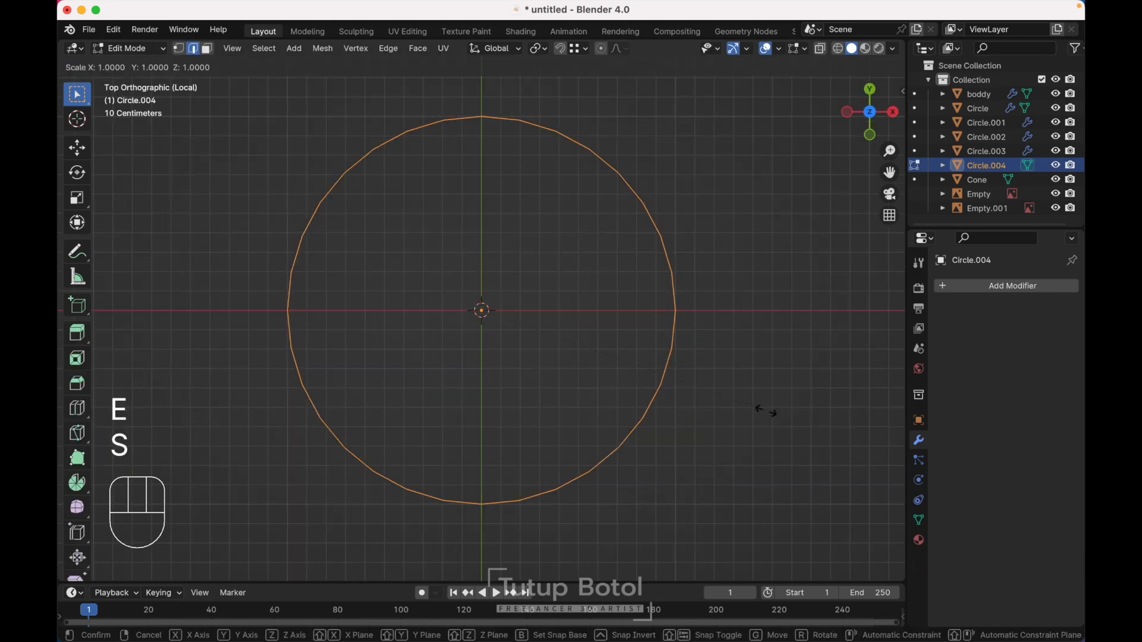
{"action": "left_click", "coordinate": [707, 404]}
{"action": "key", "text": "e"}
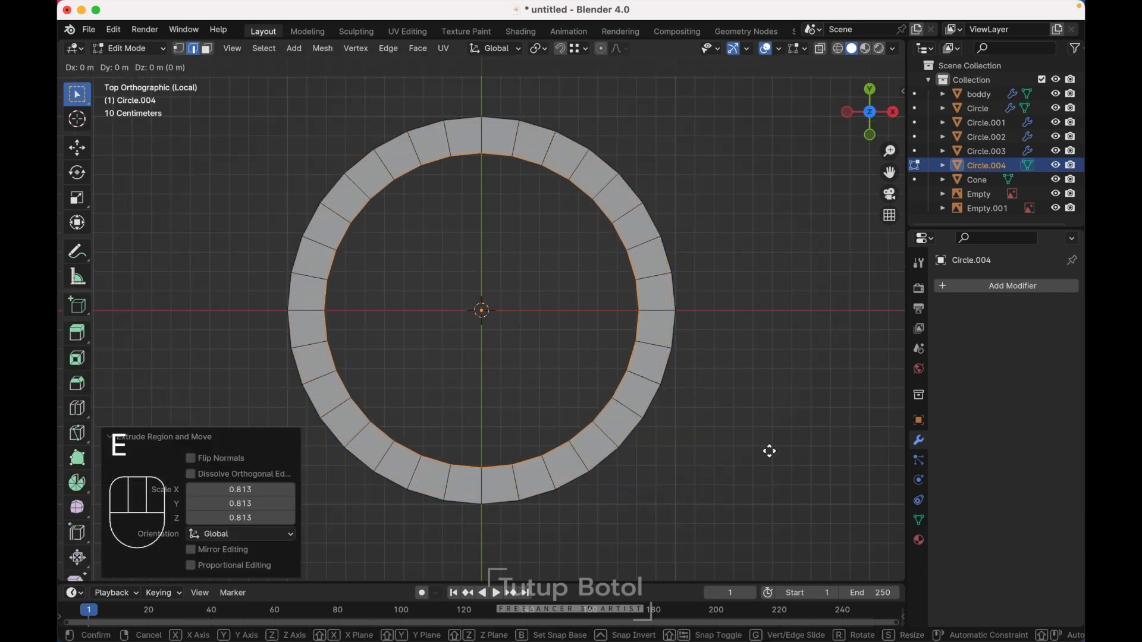
{"action": "key", "text": "s"}
{"action": "left_click", "coordinate": [736, 448]}
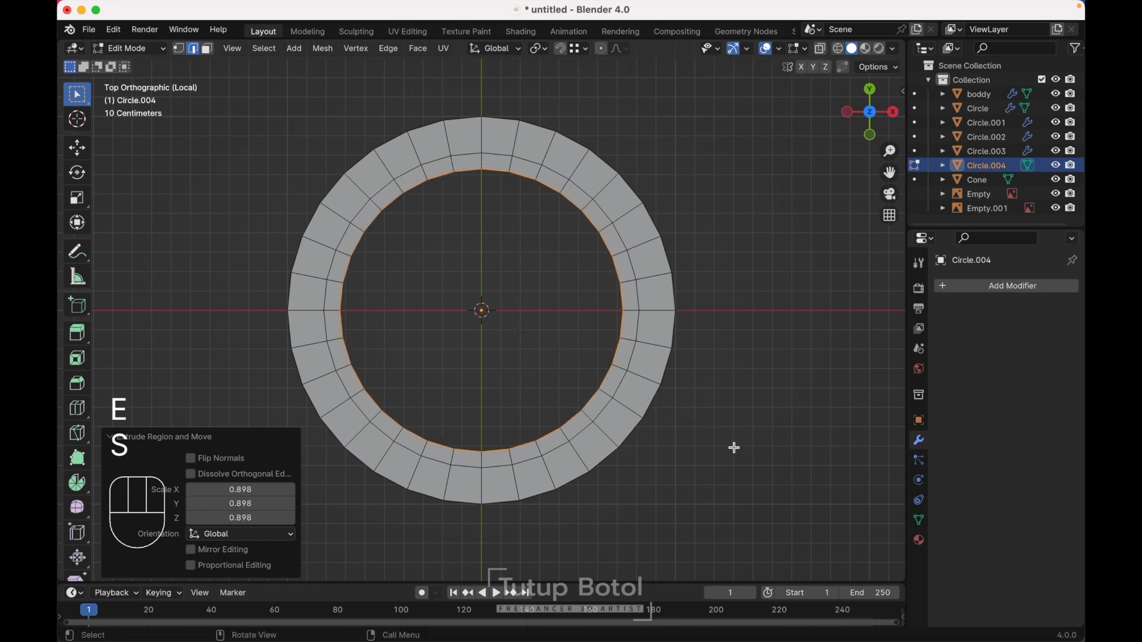
{"action": "key", "text": "f"}
Extrude the narrow inner face ring downward along its normals by about 0.265 m to form a channel.
{"action": "middle_click_drag", "start_coordinate": [734, 447], "coordinate": [703, 431]}
{"action": "key", "text": "3"}
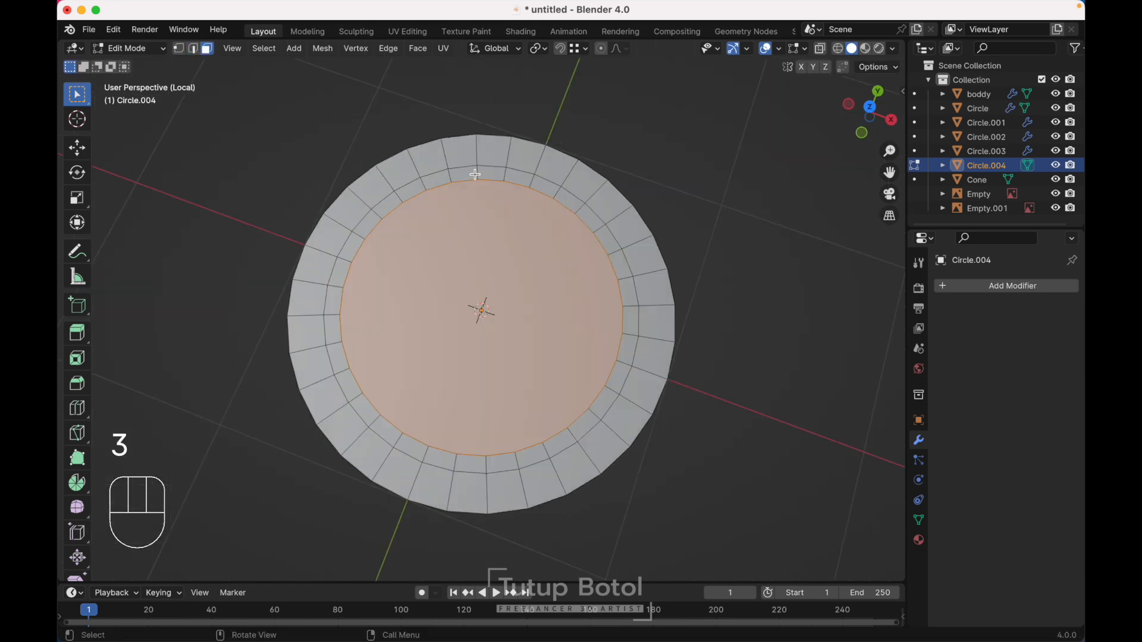
{"action": "left_click", "coordinate": [475, 174], "text": "alt"}
{"action": "scroll", "coordinate": [476, 174], "scroll_direction": "down", "scroll_amount": 5}
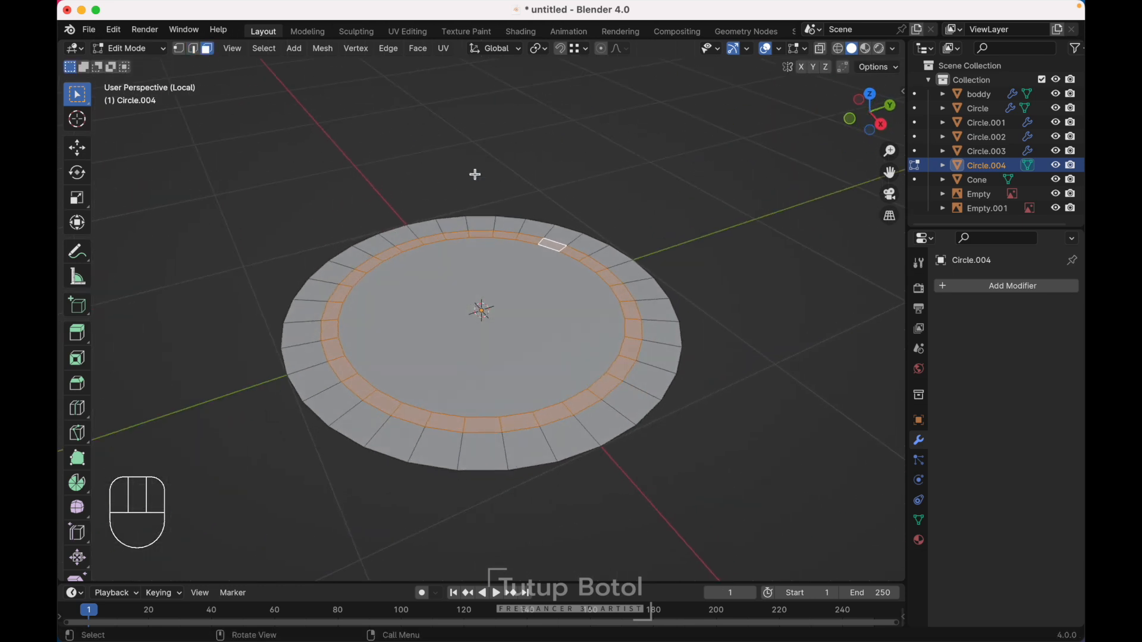
{"action": "key", "text": "alt+e"}
{"action": "left_click", "coordinate": [476, 173]}
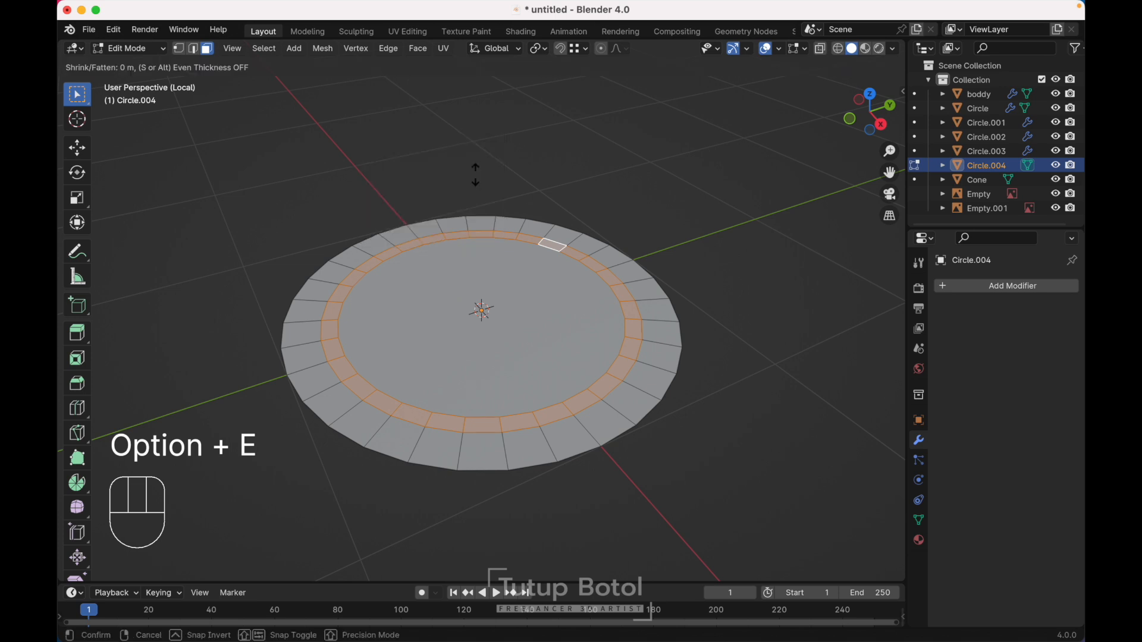
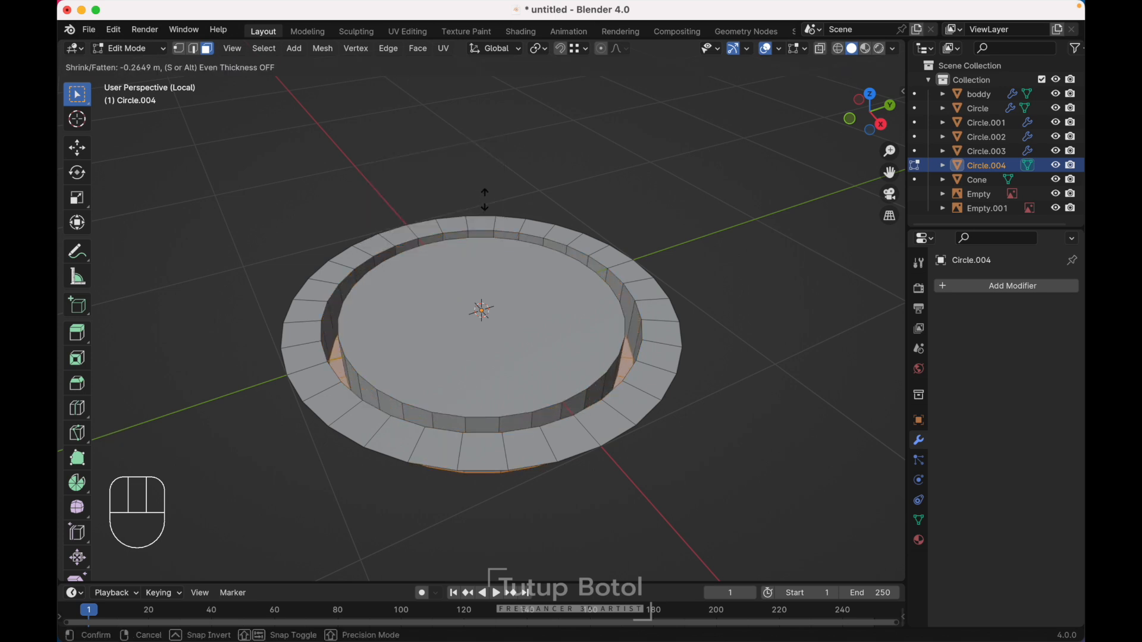
{"action": "left_click", "coordinate": [486, 201]}
Raise the round centre face along Z by about 0.219 m.
{"action": "key", "text": "g"}
{"action": "key", "text": "z"}
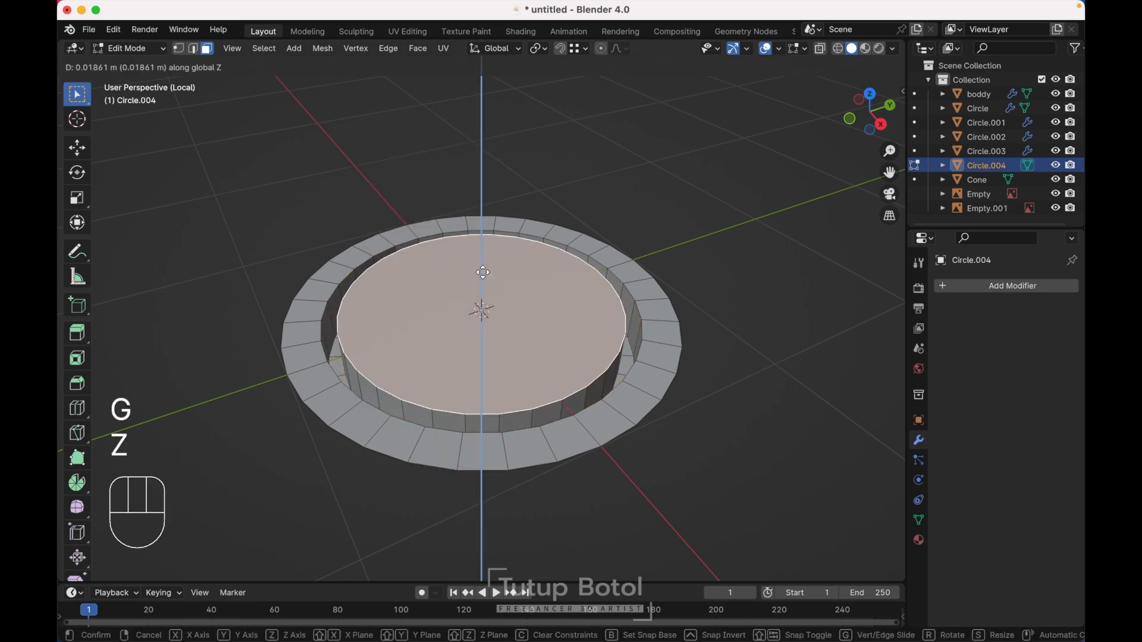
{"action": "left_click", "coordinate": [478, 245]}
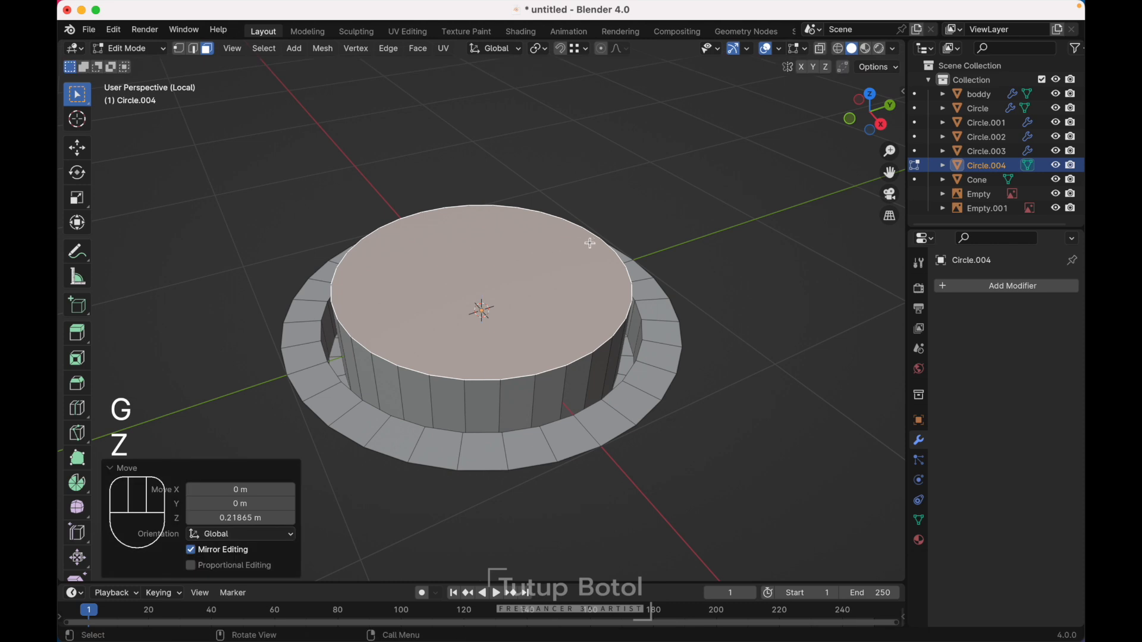
Extrude the disc's outermost edge loop downward along Z by about 0.231 m.
{"action": "key", "text": "2"}
{"action": "left_click", "coordinate": [645, 262], "text": "alt"}
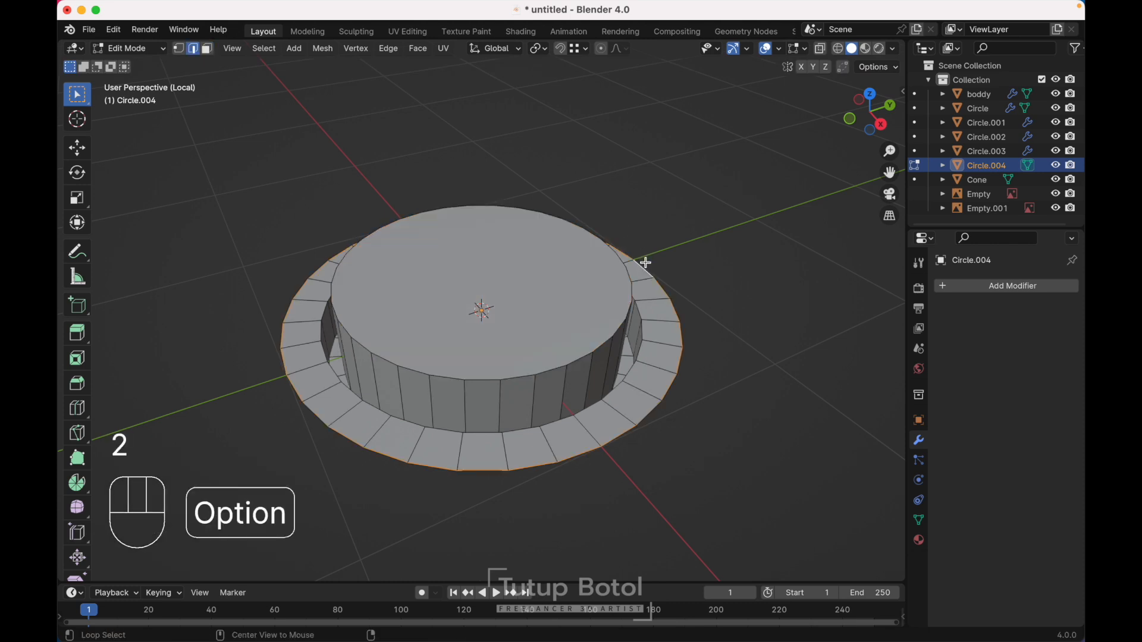
{"action": "scroll", "coordinate": [645, 262], "scroll_direction": "down", "scroll_amount": 5}
{"action": "scroll", "coordinate": [645, 263], "scroll_direction": "down", "scroll_amount": 5}
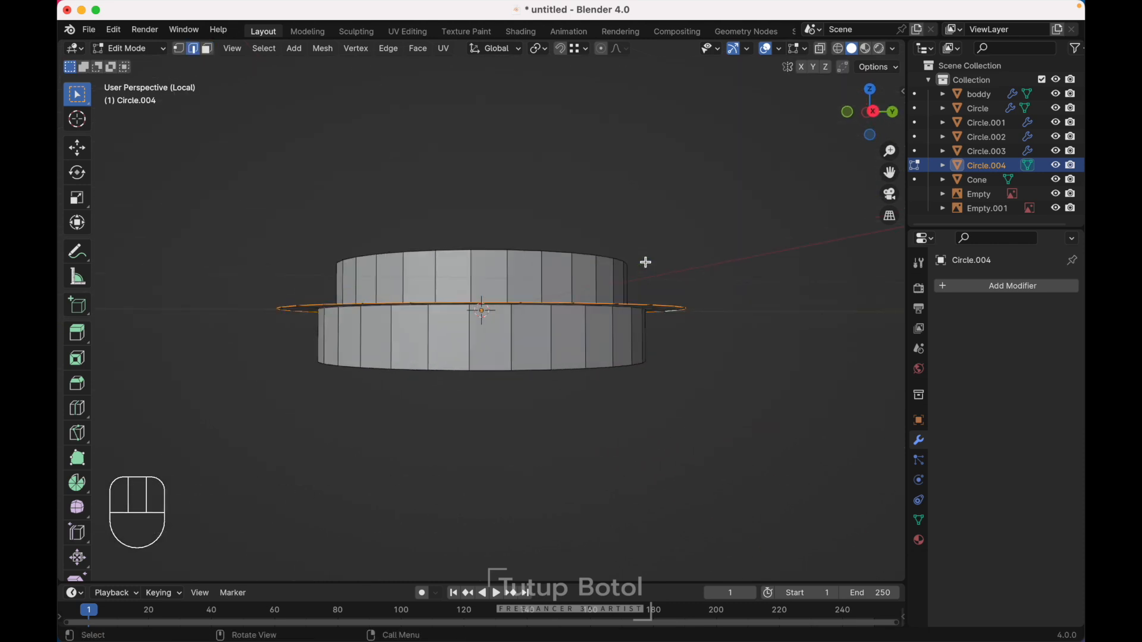
{"action": "key", "text": "e"}
{"action": "key", "text": "z"}
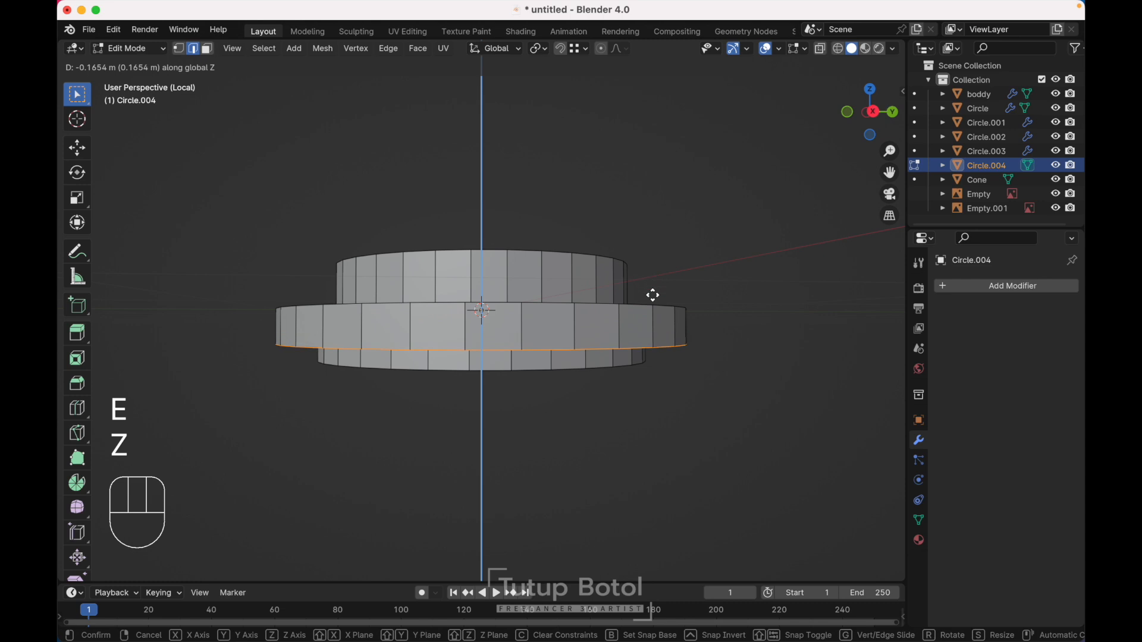
{"action": "left_click", "coordinate": [650, 305]}
Bevel the upper outer edge loop of the rim by about 0.139 m with 2 segments.
{"action": "middle_click_drag", "start_coordinate": [650, 306], "coordinate": [611, 339]}
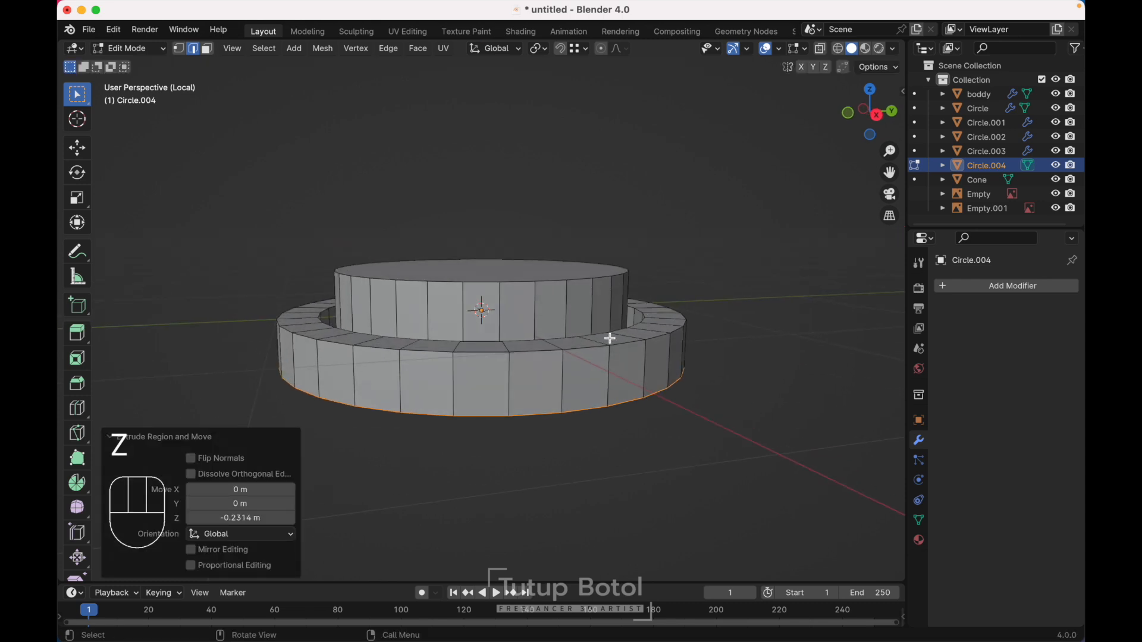
{"action": "left_click", "coordinate": [576, 351], "text": "alt"}
{"action": "key", "text": "ctrl+b"}
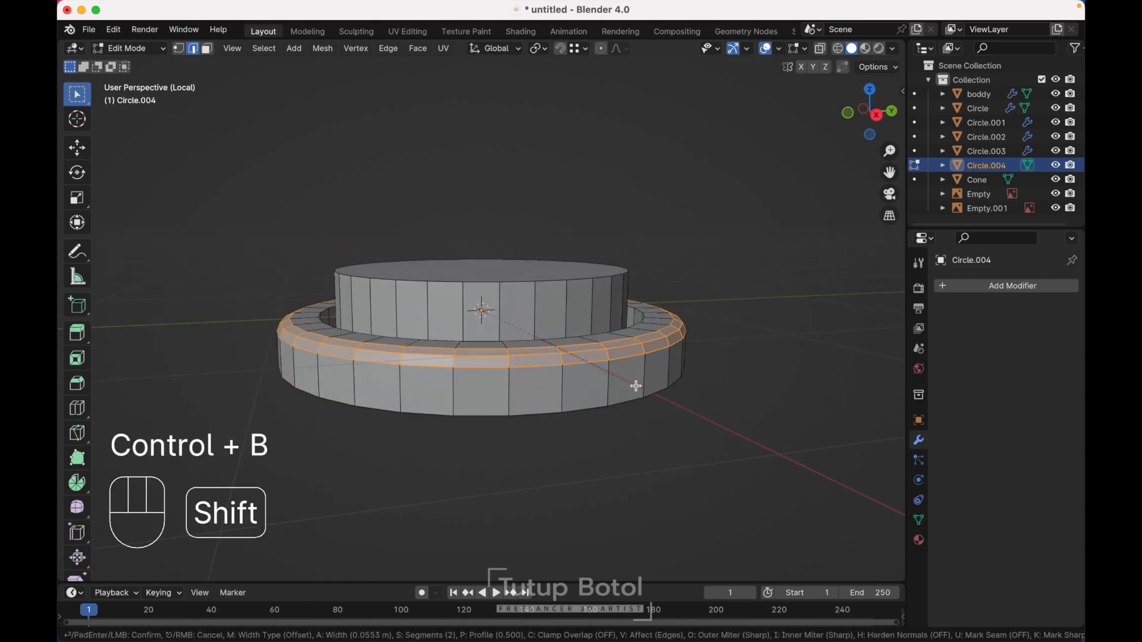
{"action": "left_click", "coordinate": [699, 416]}
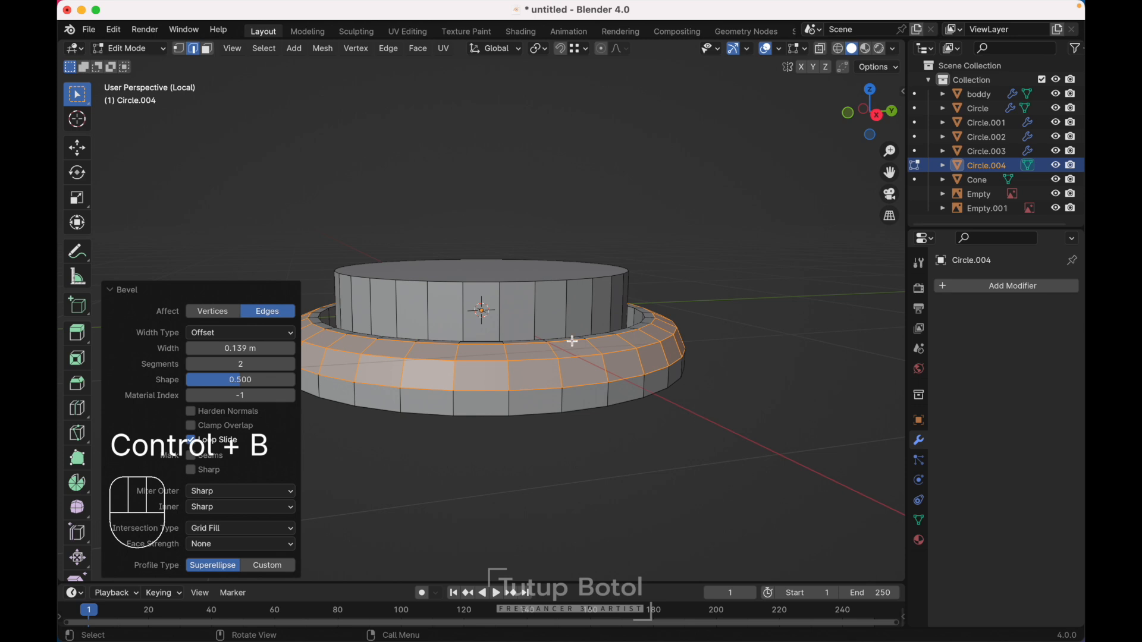
Bevel the top edge loop of the raised round centre with 2 segments.
{"action": "left_click", "coordinate": [478, 281], "text": "alt"}
{"action": "key", "text": "ctrl+b"}
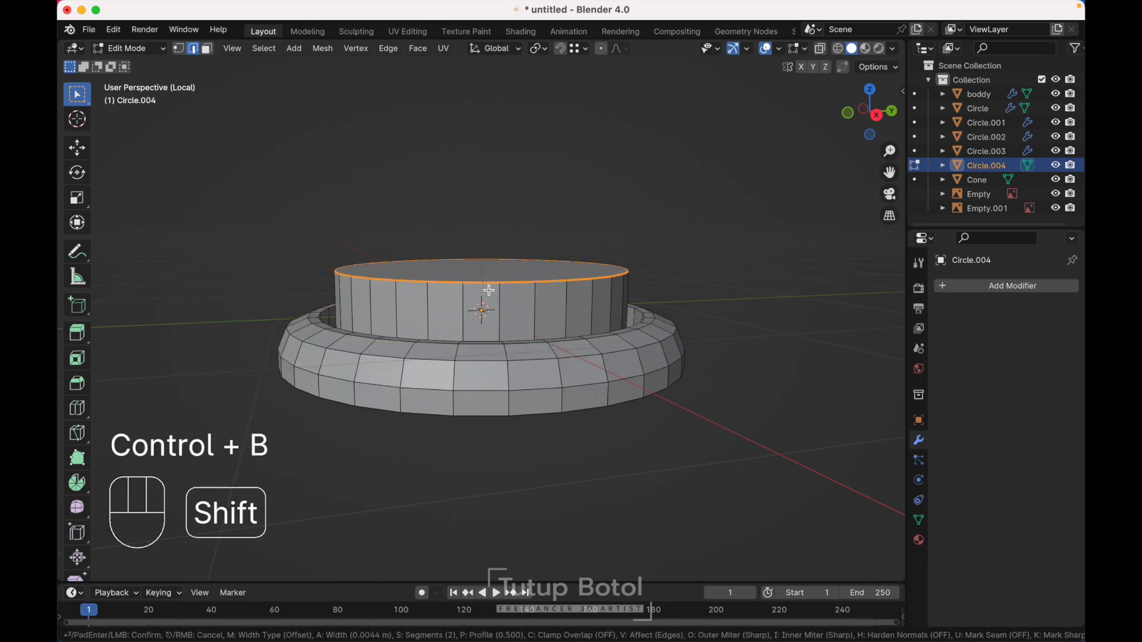
{"action": "left_click", "coordinate": [498, 299]}
Bevel two more neighbouring edge loops of the round stepped part together.
{"action": "middle_click_drag", "start_coordinate": [495, 298], "coordinate": [518, 184]}
{"action": "left_click", "coordinate": [528, 177], "text": "alt"}
{"action": "left_click", "coordinate": [515, 195], "text": "alt+shift"}
{"action": "key", "text": "ctrl+b"}
{"action": "left_click", "coordinate": [518, 184]}
Shade the finished round part smooth, add a level 2 subdivision surface to it, and return to the full model.
{"action": "key", "text": "Tab"}
{"action": "middle_click_drag", "start_coordinate": [512, 105], "coordinate": [472, 358]}
{"action": "right_click", "coordinate": [486, 362]}
{"action": "left_click", "coordinate": [486, 362]}
{"action": "key", "text": "ctrl+2"}
{"action": "key", "text": "KP_Divide"}
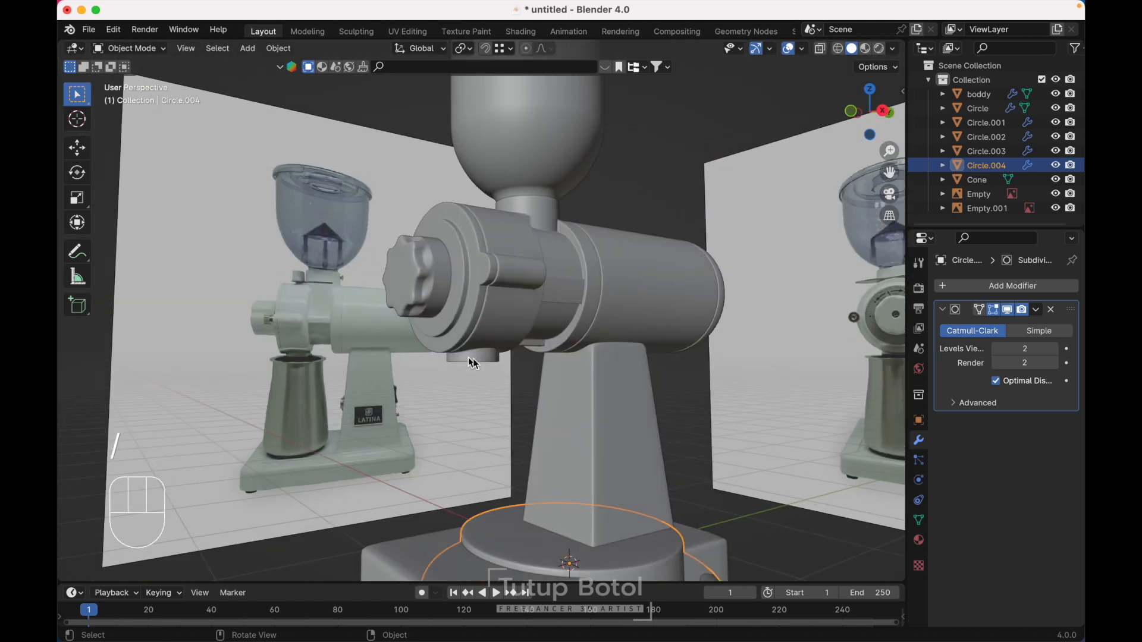
Rotate the round part 90° about the X axis in the right side view.
{"action": "key", "text": "KP_3"}
{"action": "key", "text": "r"}
{"action": "key", "text": "x"}
{"action": "key", "text": "9"}
{"action": "key", "text": "0"}
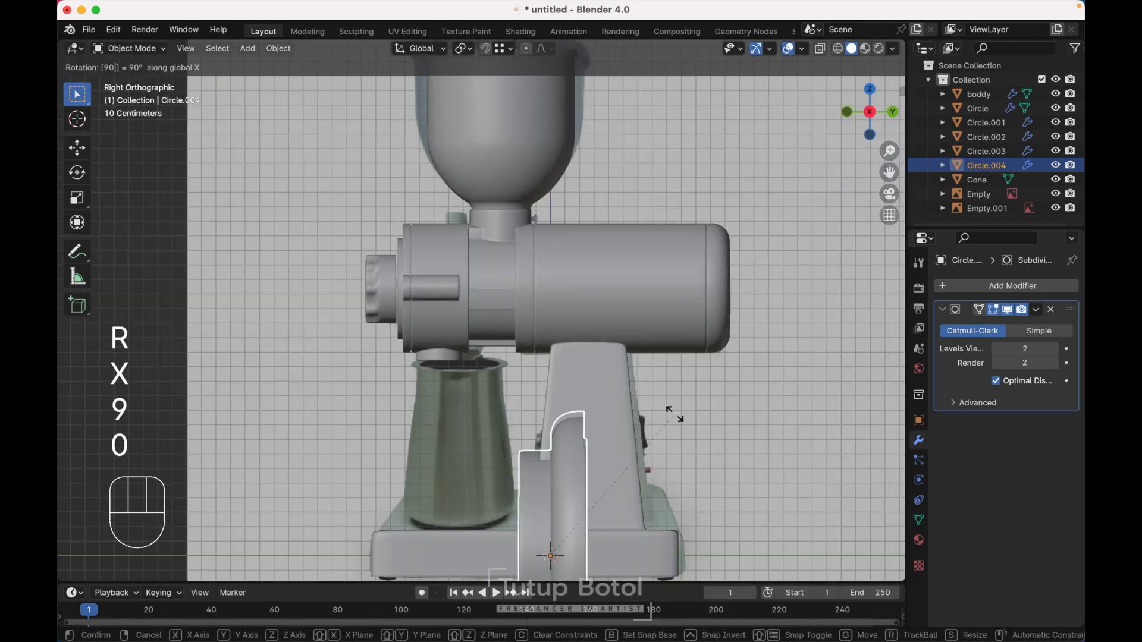
{"action": "key", "text": "Return"}
Shrink the round part, move it to the front of the support column, and scale it again by about 0.516.
{"action": "key", "text": "s"}
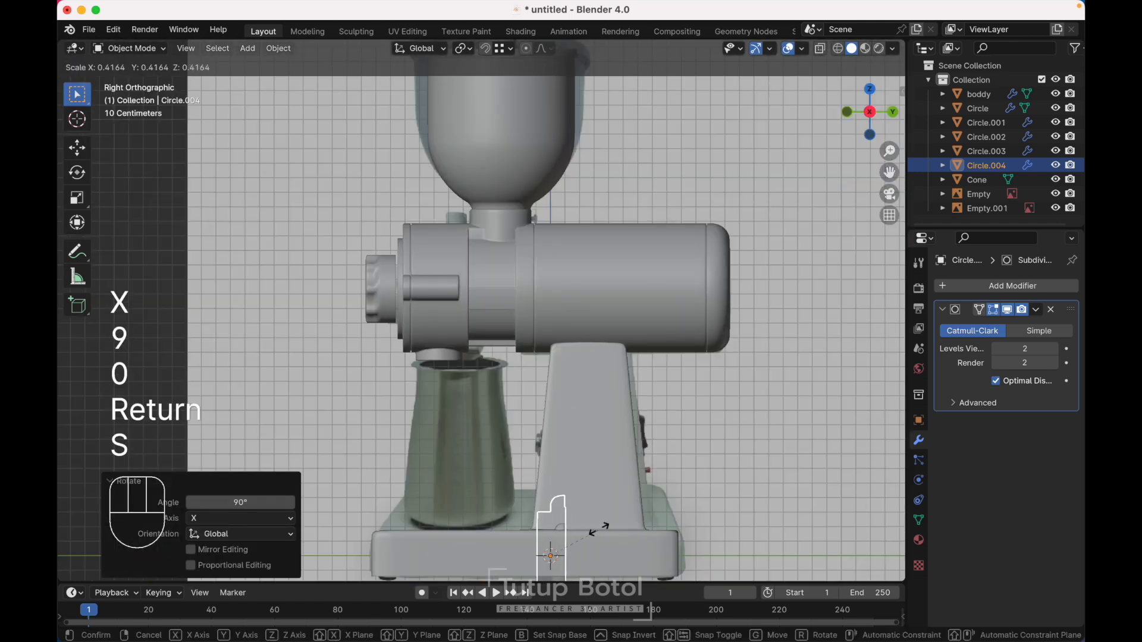
{"action": "left_click", "coordinate": [582, 529]}
{"action": "key", "text": "g"}
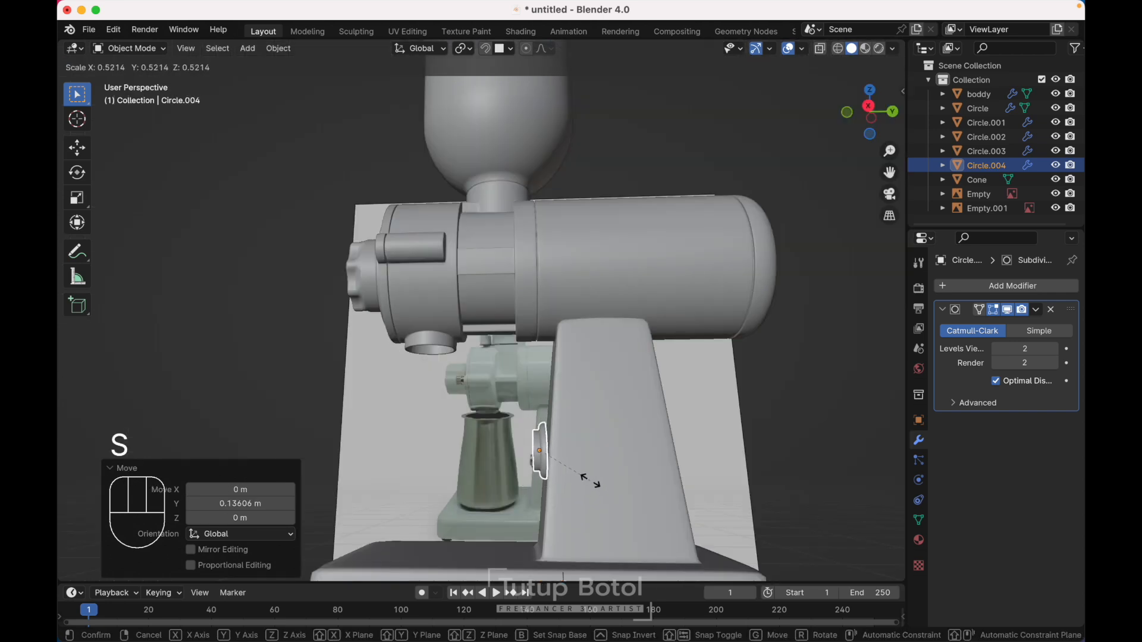
{"action": "left_click", "coordinate": [590, 480]}
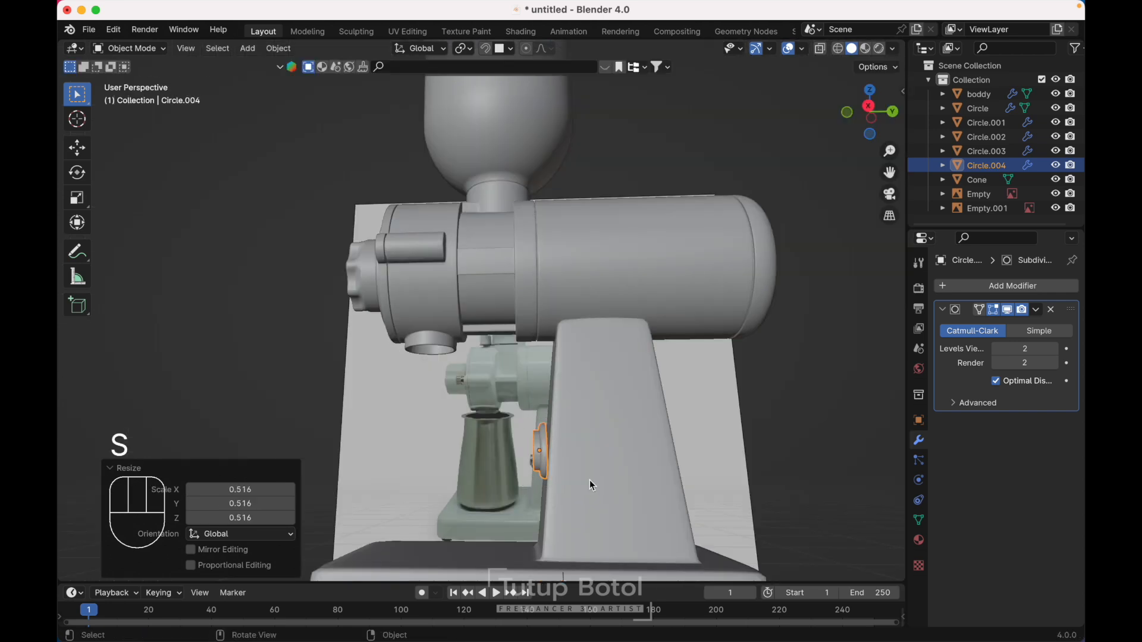
Scale the round part by about 0.573 and raise it about 0.044 m along Z to match the reference.
{"action": "scroll", "coordinate": [590, 480], "scroll_direction": "up", "scroll_amount": 4}
{"action": "scroll", "coordinate": [590, 480], "scroll_direction": "left", "scroll_amount": 5}
{"action": "scroll", "coordinate": [590, 480], "scroll_direction": "left", "scroll_amount": 3}
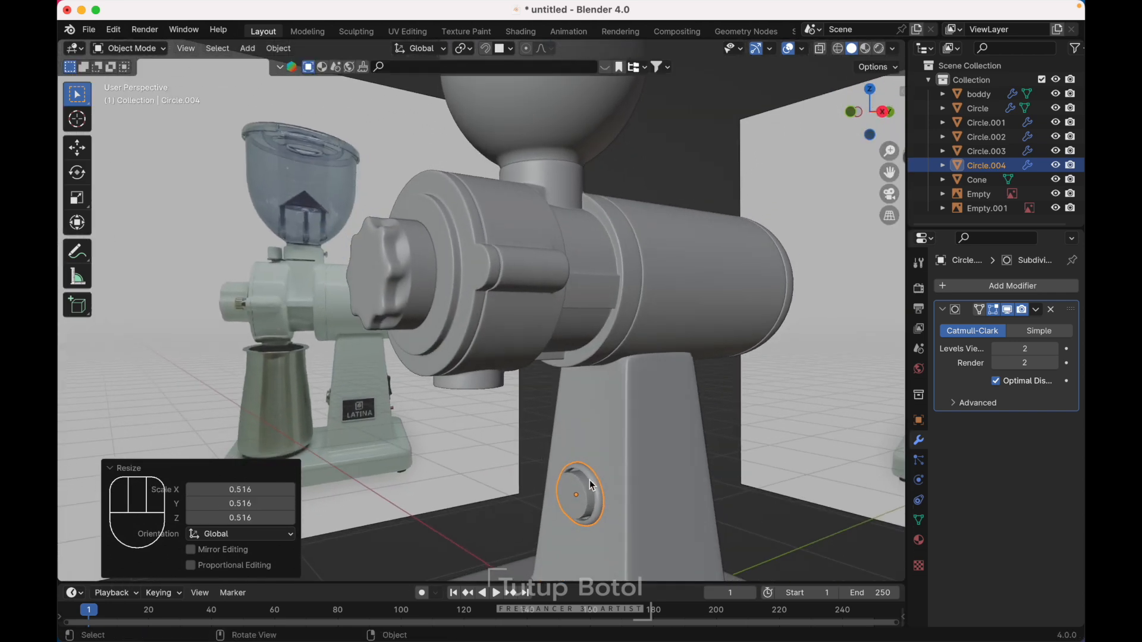
{"action": "key", "text": "grave"}
{"action": "left_click", "coordinate": [529, 424]}
{"action": "scroll", "coordinate": [529, 424], "scroll_direction": "up", "scroll_amount": 3}
{"action": "scroll", "coordinate": [598, 480], "scroll_direction": "down", "scroll_amount": 5, "text": "shift"}
{"action": "key", "text": "s"}
{"action": "left_click", "coordinate": [593, 469]}
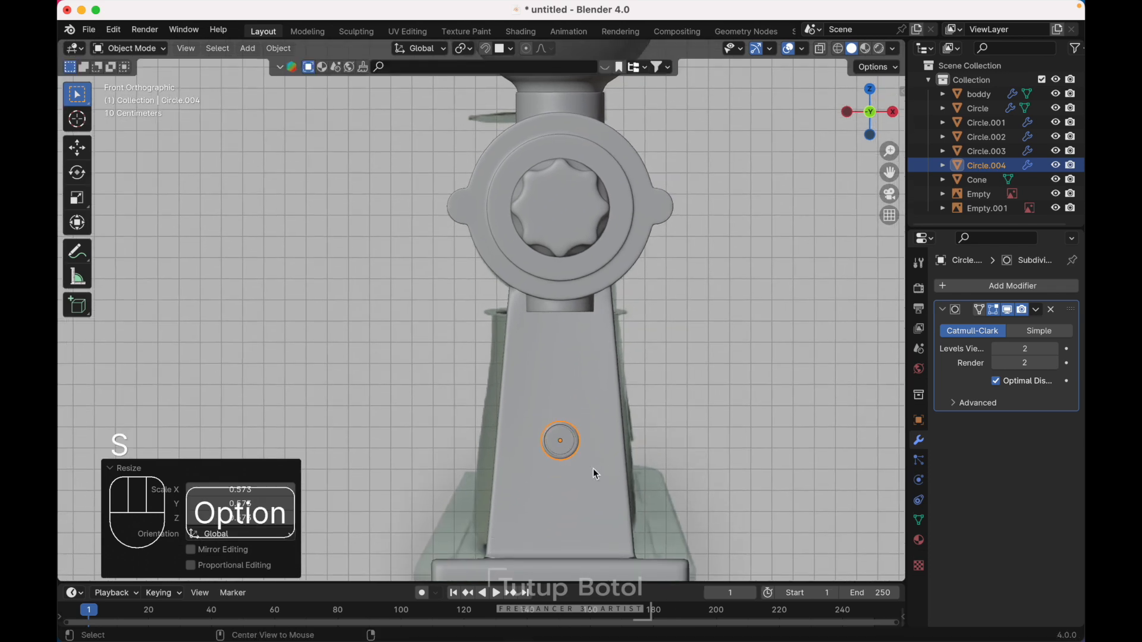
{"action": "key", "text": "alt+z"}
{"action": "scroll", "coordinate": [593, 469], "scroll_direction": "down", "scroll_amount": 1}
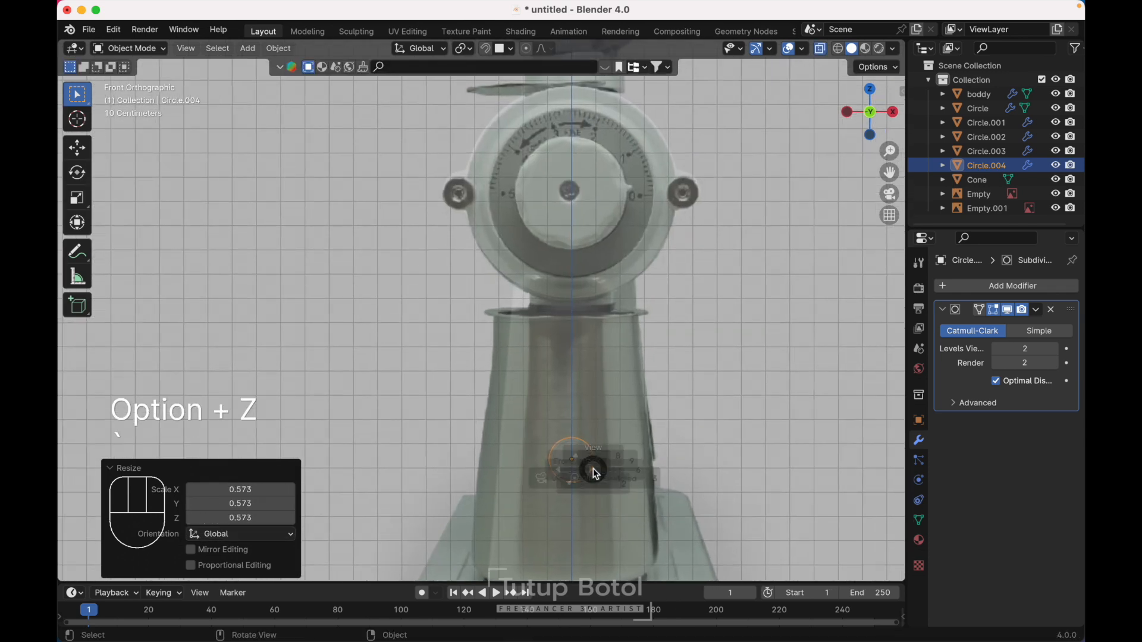
{"action": "key", "text": "grave"}
{"action": "left_click", "coordinate": [626, 464]}
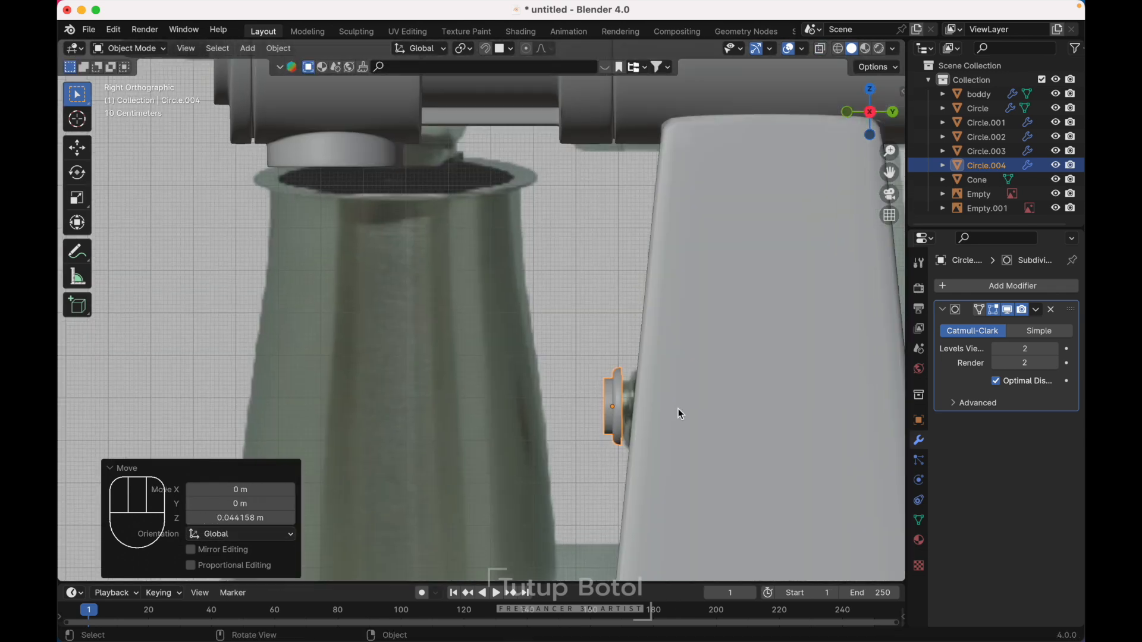
Tilt the round part about 6.55° in the side view and move it about 0.03 m along Y against the column.
{"action": "scroll", "coordinate": [678, 408], "scroll_direction": "up", "scroll_amount": 1}
{"action": "key", "text": "r"}
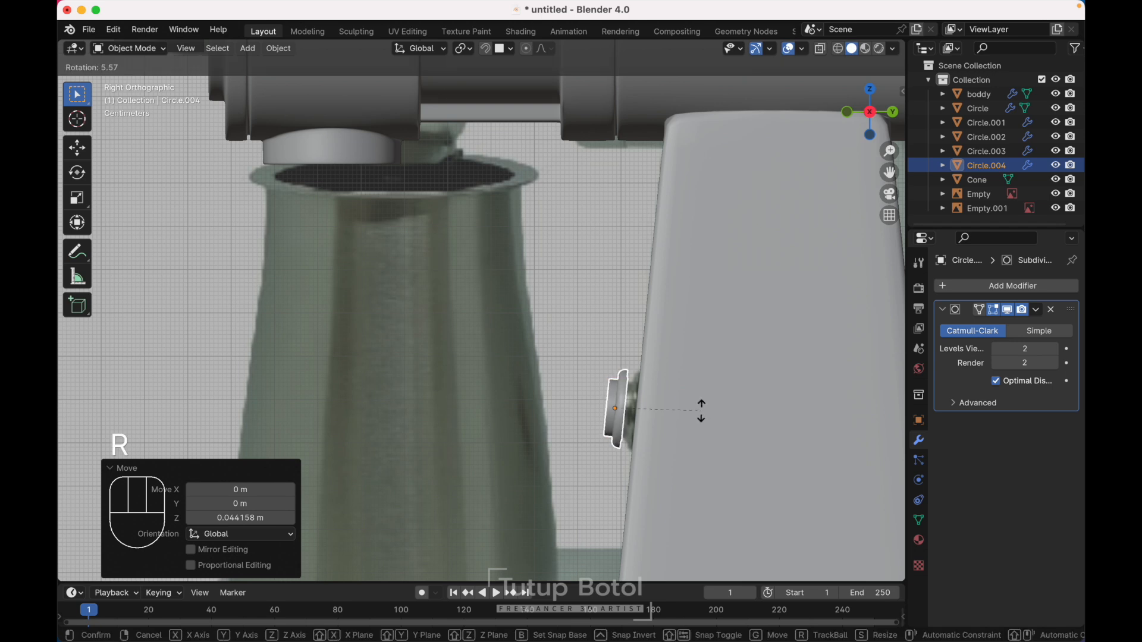
{"action": "left_click", "coordinate": [702, 412]}
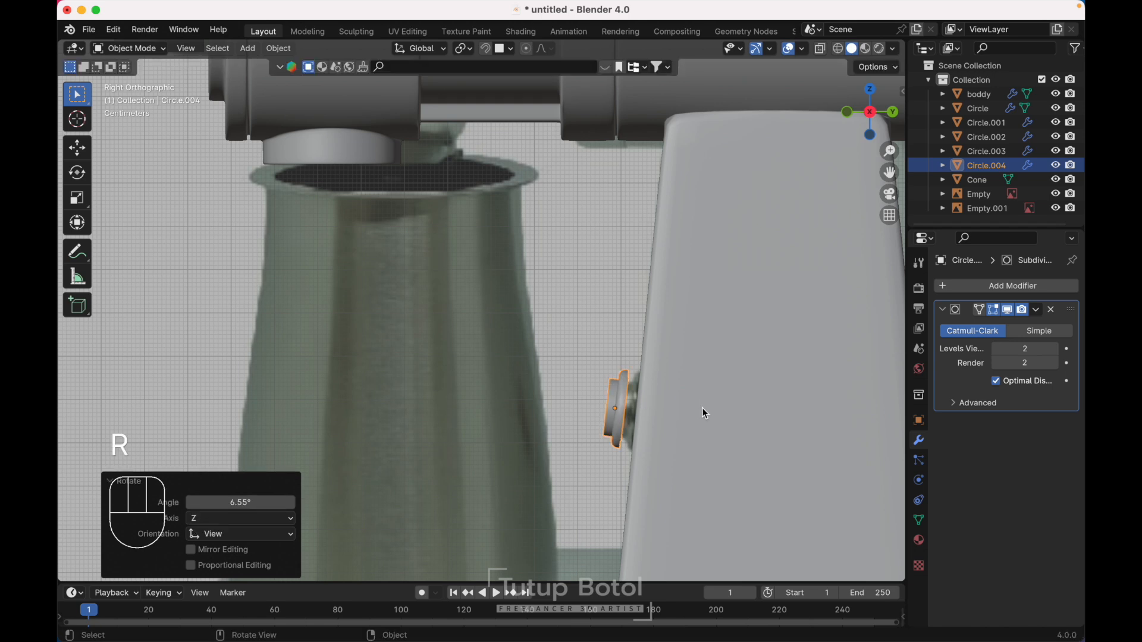
{"action": "key", "text": "g"}
{"action": "key", "text": "y"}
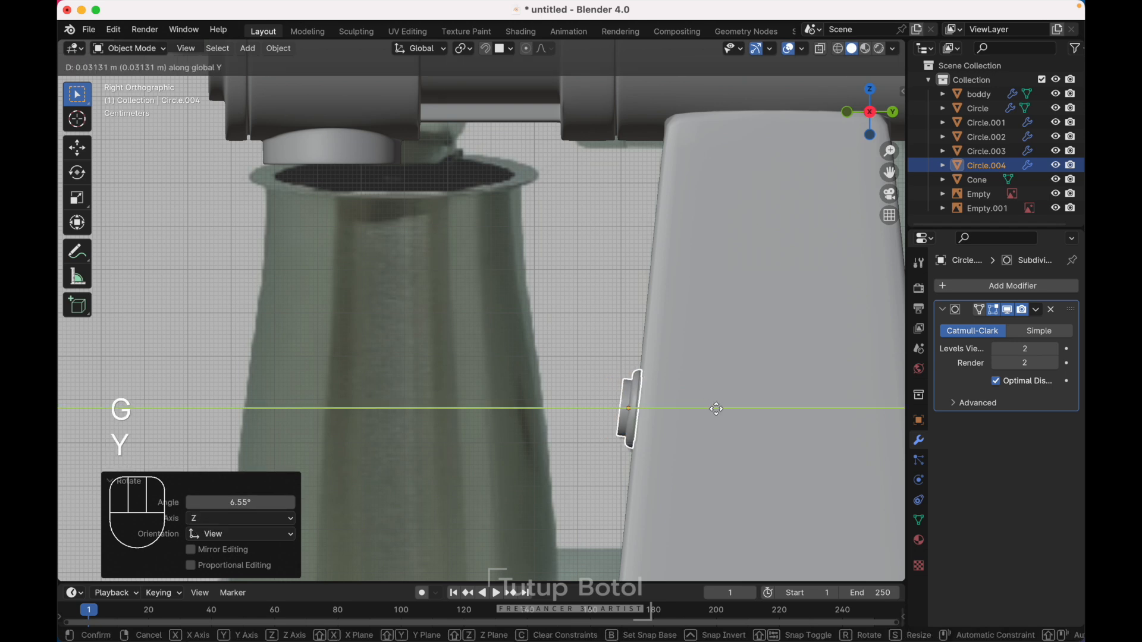
{"action": "left_click", "coordinate": [715, 408]}
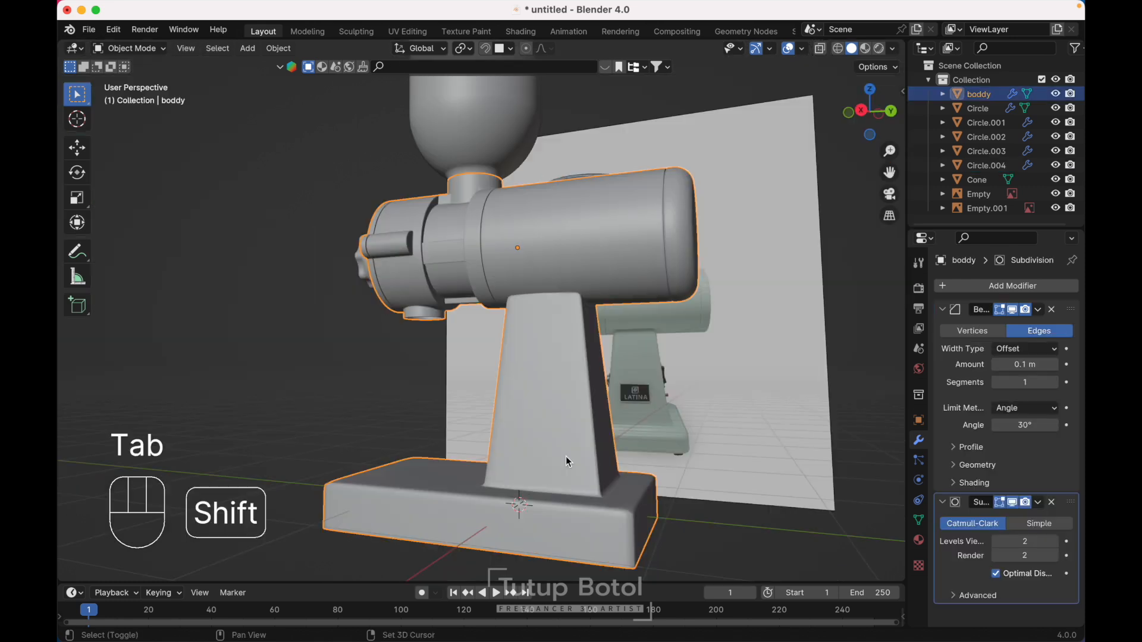
Add a plane at the world origin and rotate it 90° about the X axis.
{"action": "key", "text": "shift+a"}
{"action": "left_click", "coordinate": [622, 380]}
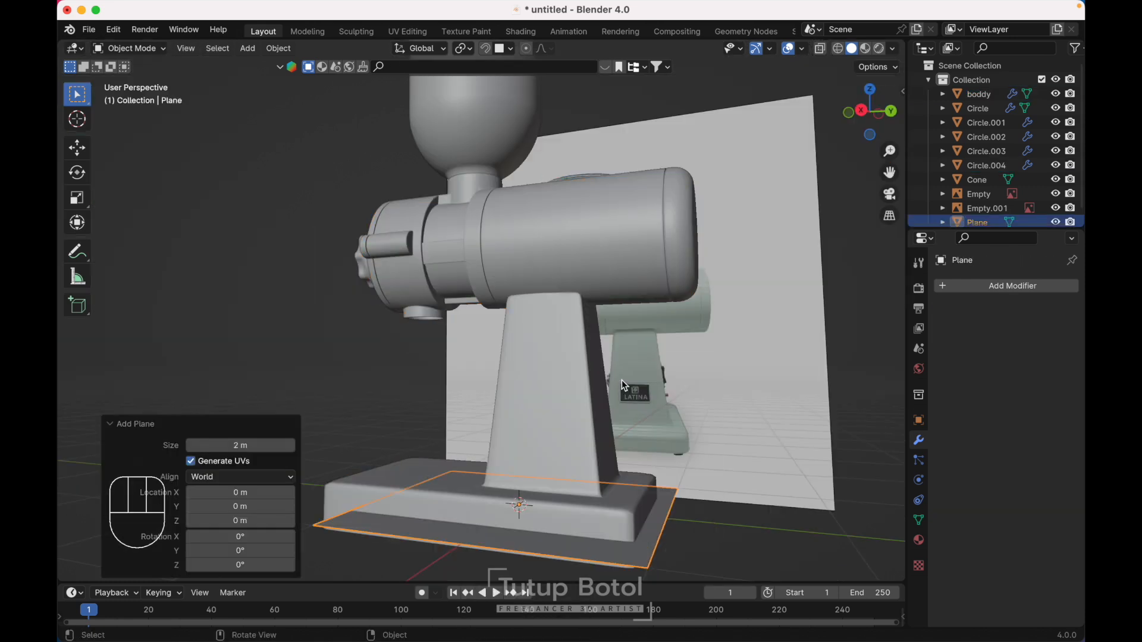
{"action": "type", "text": "rx90"}
{"action": "key", "text": "Return"}
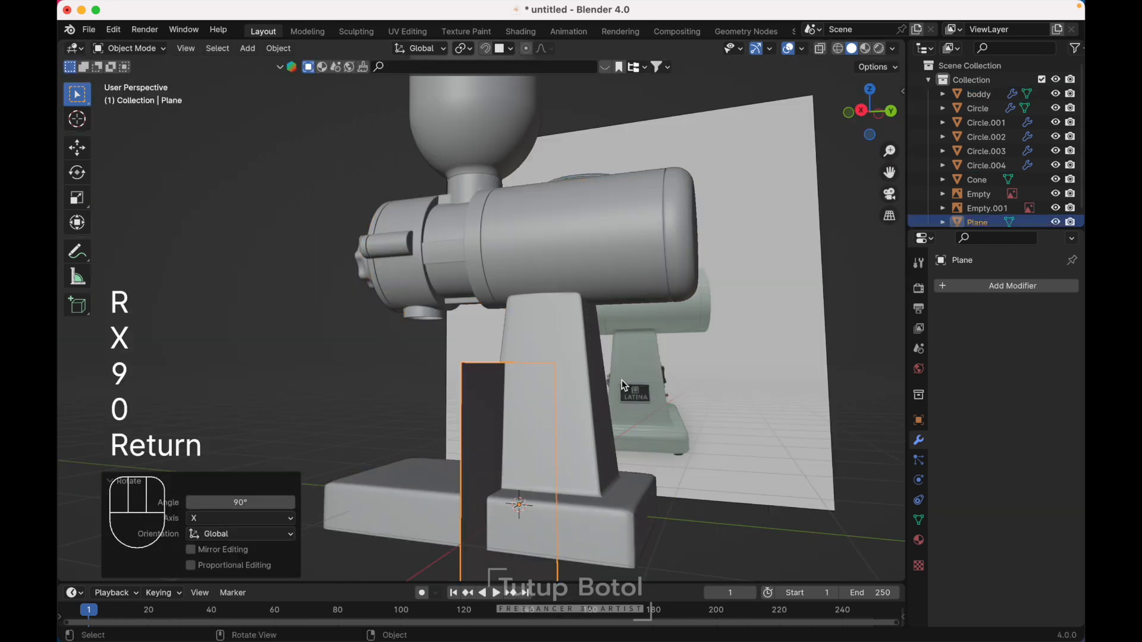
Isolate the upright plane and extrude it along its normal into a thick block.
{"action": "key", "text": "KP_3"}
{"action": "key", "text": "KP_Divide"}
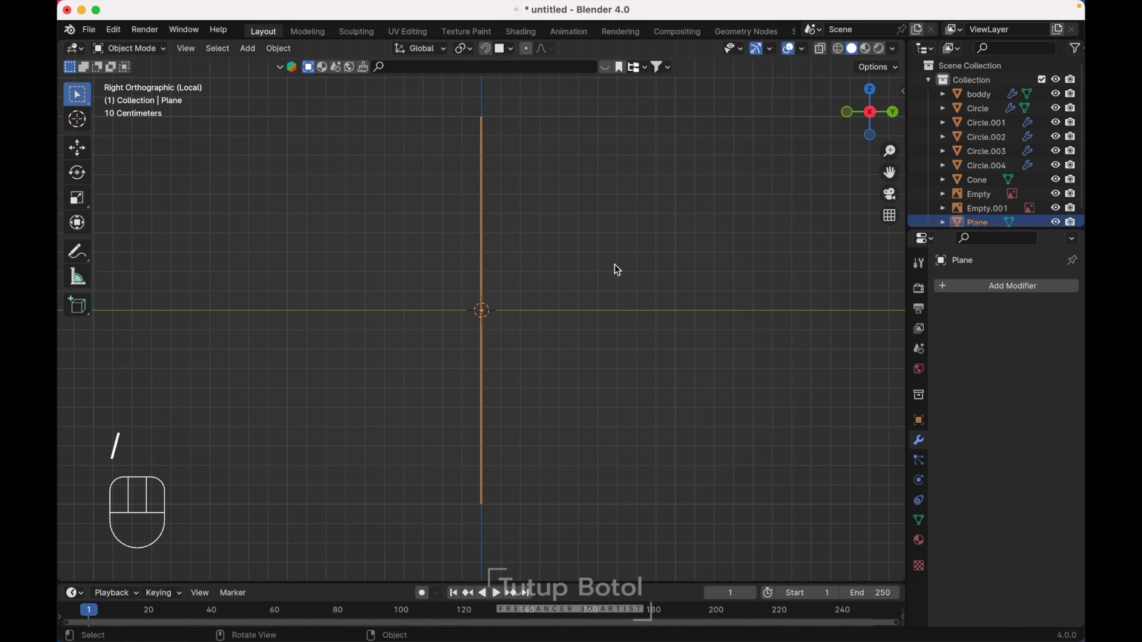
{"action": "key", "text": "grave"}
{"action": "key", "text": "grave"}
{"action": "key", "text": "Tab"}
{"action": "key", "text": "e"}
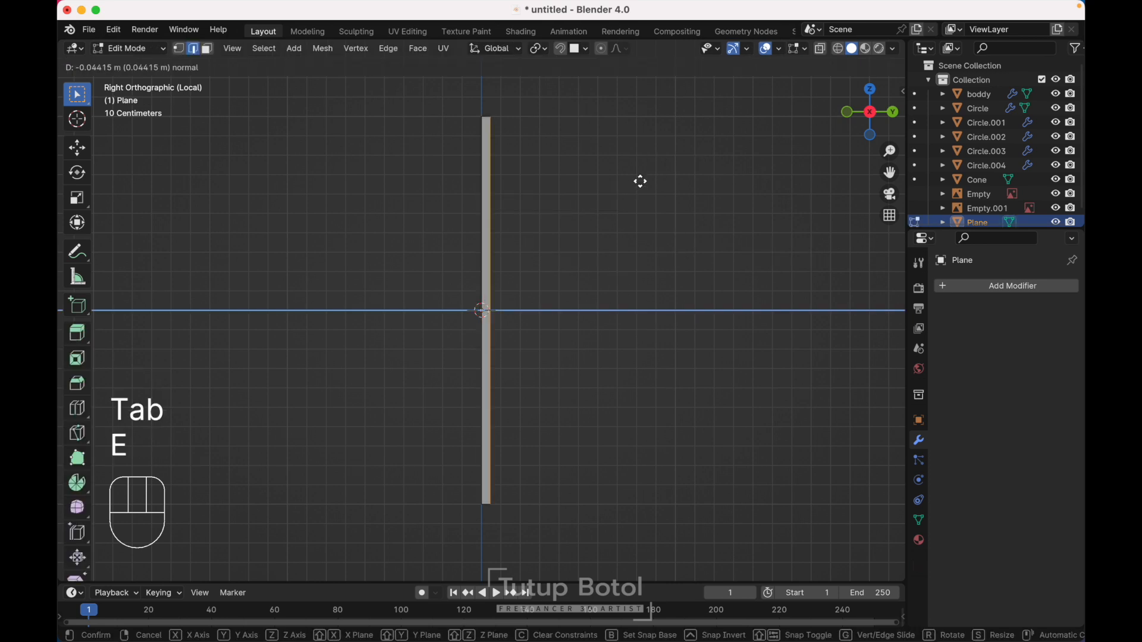
{"action": "left_click", "coordinate": [734, 168]}
Narrow the whole block by scaling it along the X axis.
{"action": "middle_click_drag", "start_coordinate": [734, 168], "coordinate": [734, 168]}
{"action": "key", "text": "x"}
{"action": "key", "text": "Escape"}
{"action": "key", "text": "a"}
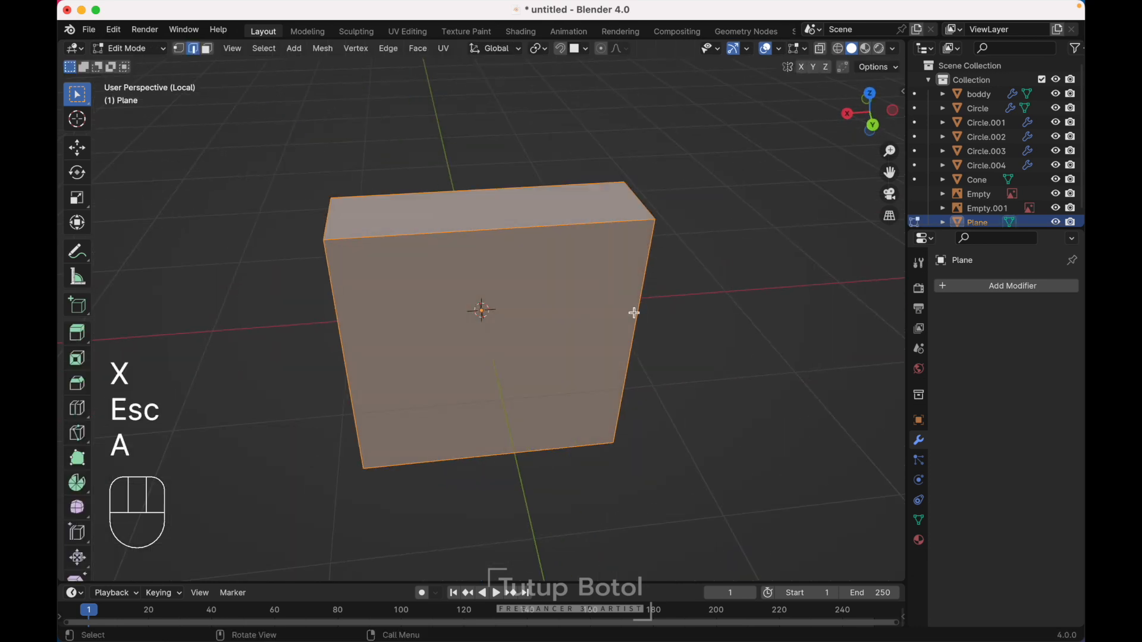
{"action": "key", "text": "s"}
{"action": "key", "text": "x"}
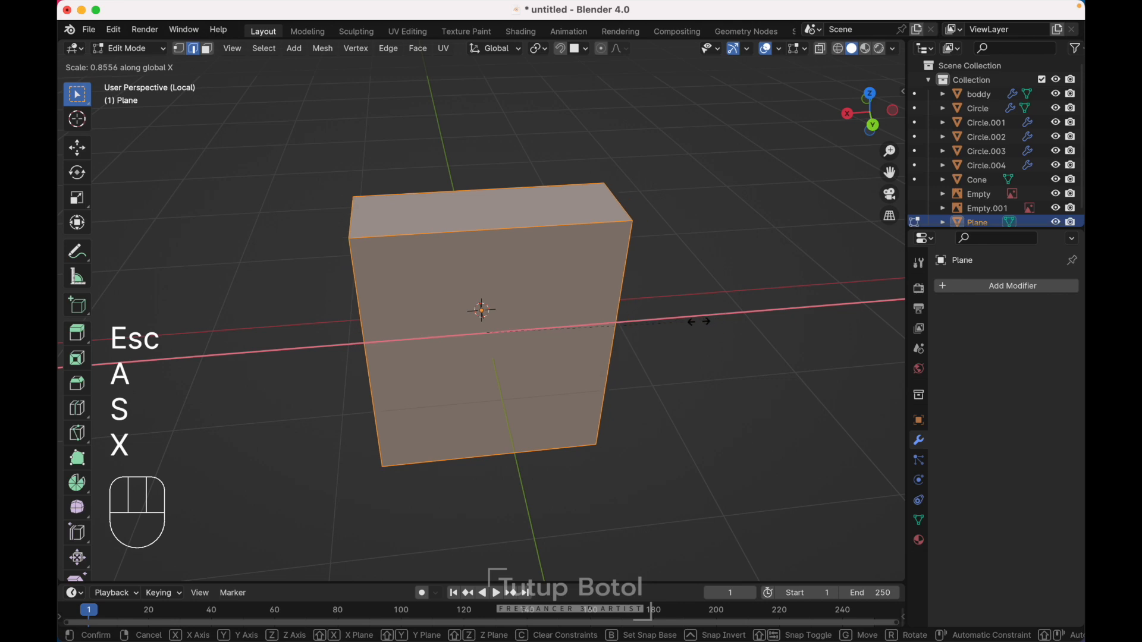
{"action": "left_click", "coordinate": [600, 341]}
Add one centred horizontal loop cut around the block at mid-height.
{"action": "middle_click_drag", "start_coordinate": [598, 339], "coordinate": [564, 311]}
{"action": "key", "text": "ctrl+r"}
{"action": "left_click", "coordinate": [580, 314]}
{"action": "key", "text": "Escape"}
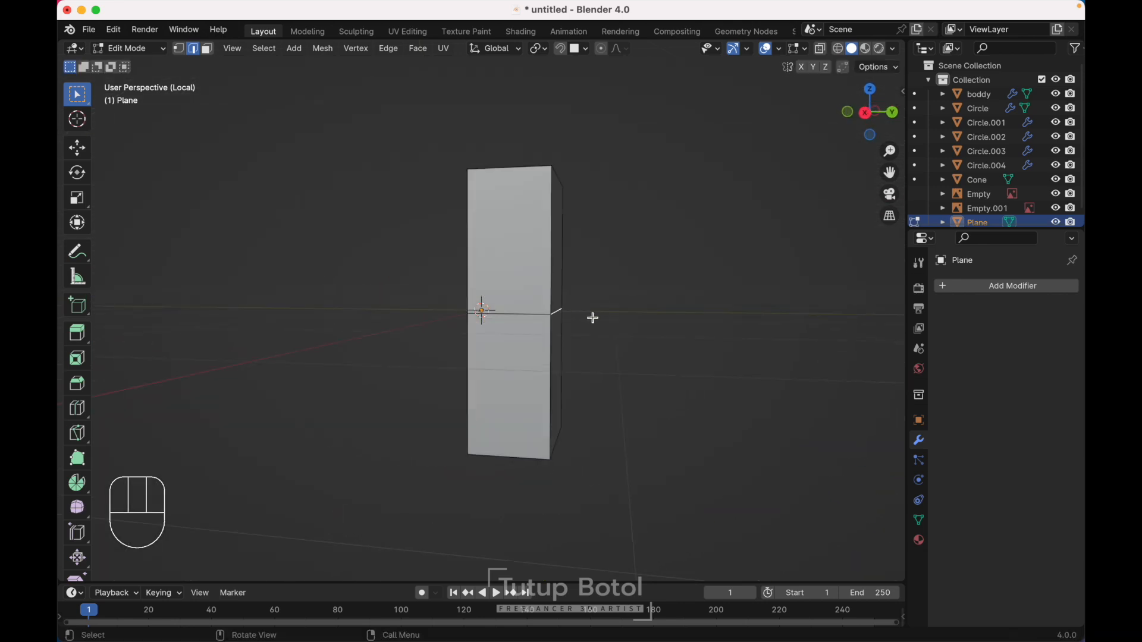
Move the block's middle front edge inward along Y by about 0.24 m to form a V-shaped rocker face.
{"action": "key", "text": "grave"}
{"action": "key", "text": "grave"}
{"action": "key", "text": "g"}
{"action": "key", "text": "x"}
{"action": "key", "text": "Escape"}
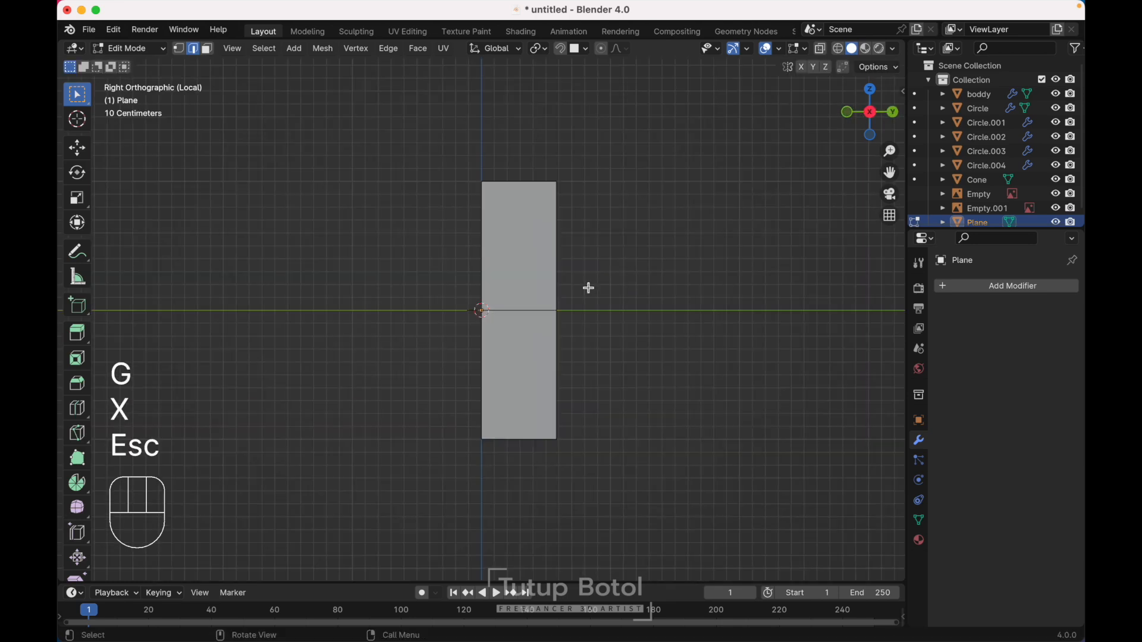
{"action": "key", "text": "g"}
{"action": "key", "text": "y"}
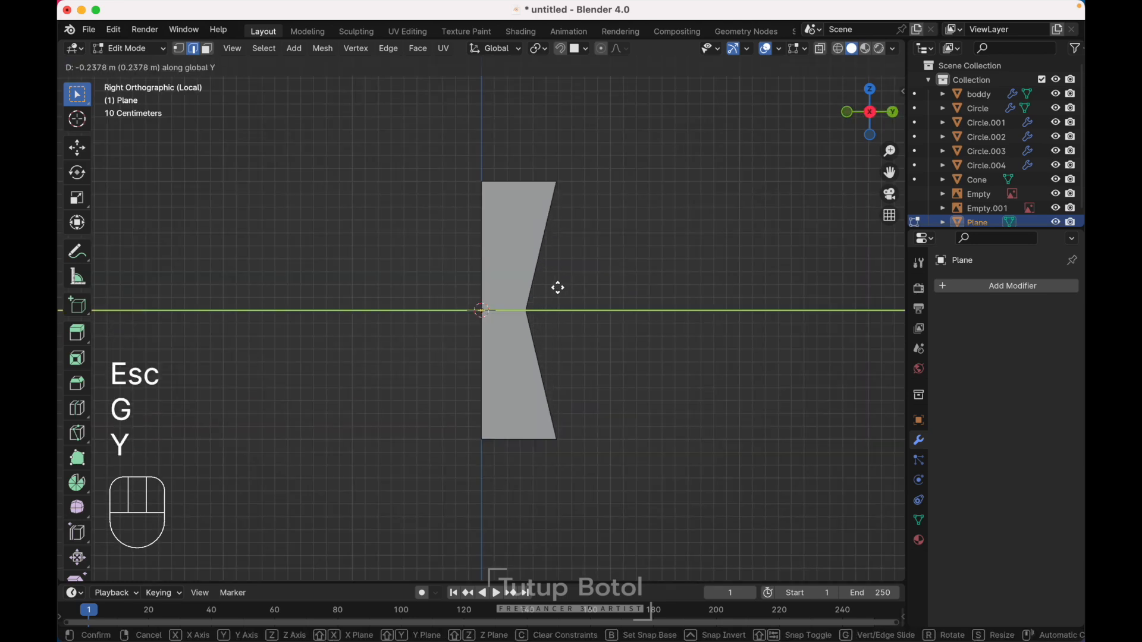
Round the upper and lower protruding edges of the rocker block with a 5-segment bevel.
{"action": "left_click", "coordinate": [487, 191]}
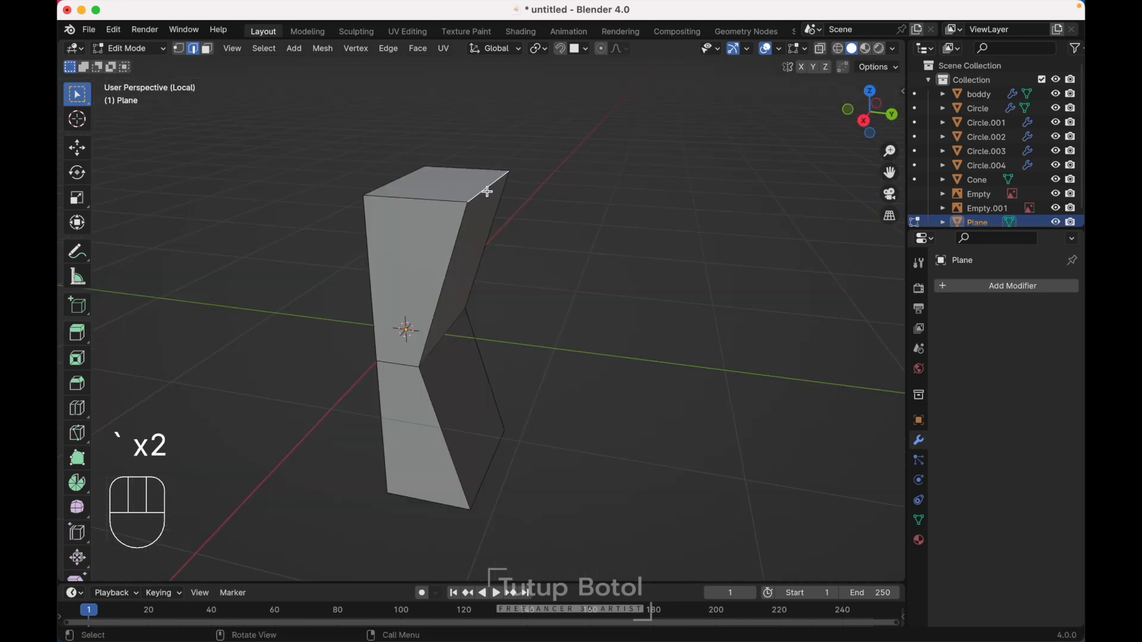
{"action": "middle_click_drag", "start_coordinate": [487, 191], "coordinate": [495, 478]}
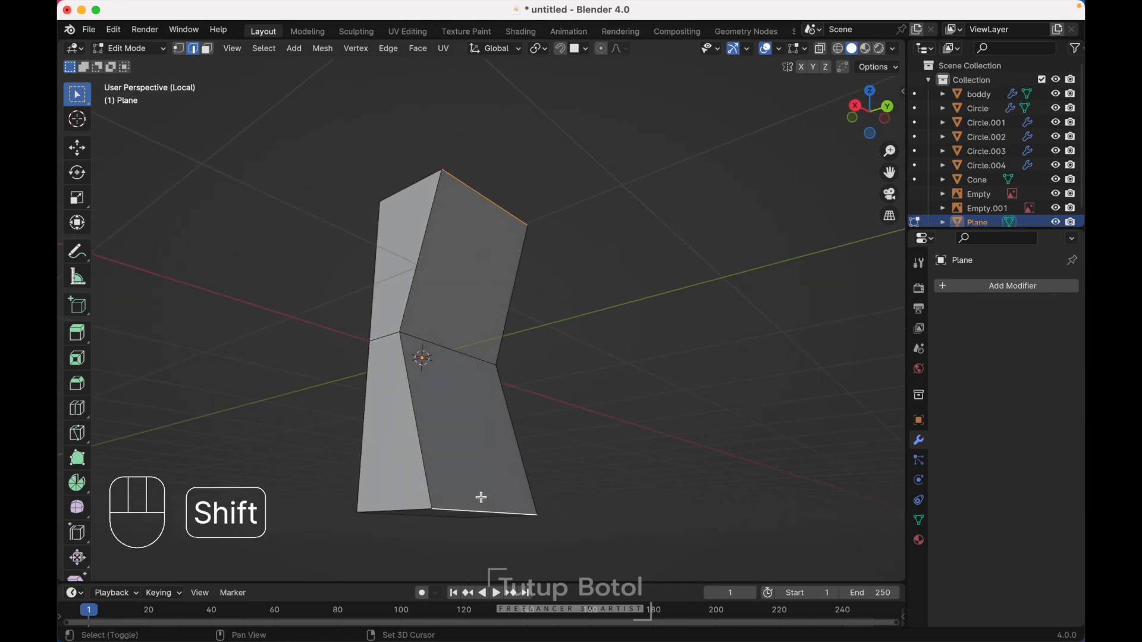
{"action": "scroll", "coordinate": [481, 497], "scroll_direction": "left", "scroll_amount": 5}
{"action": "key", "text": "ctrl+b"}
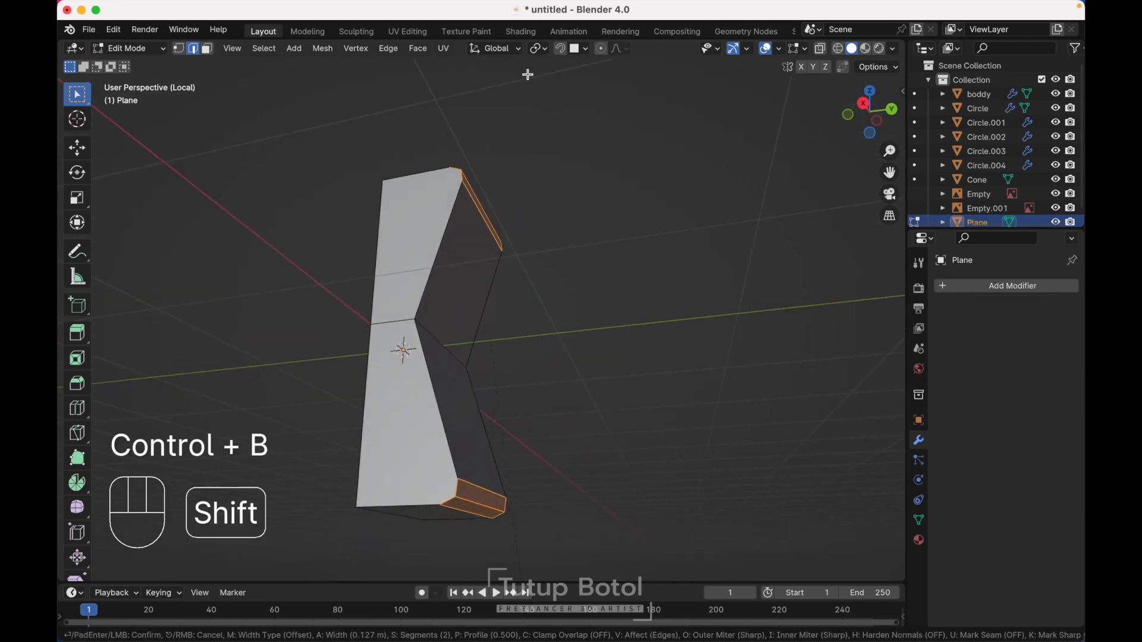
{"action": "scroll", "coordinate": [572, 212], "scroll_direction": "up", "scroll_amount": 2}
{"action": "left_click", "coordinate": [572, 212]}
Select the rocker block's sharp edges and bevel them by about 0.029 m with 5 segments.
{"action": "left_click", "coordinate": [264, 48]}
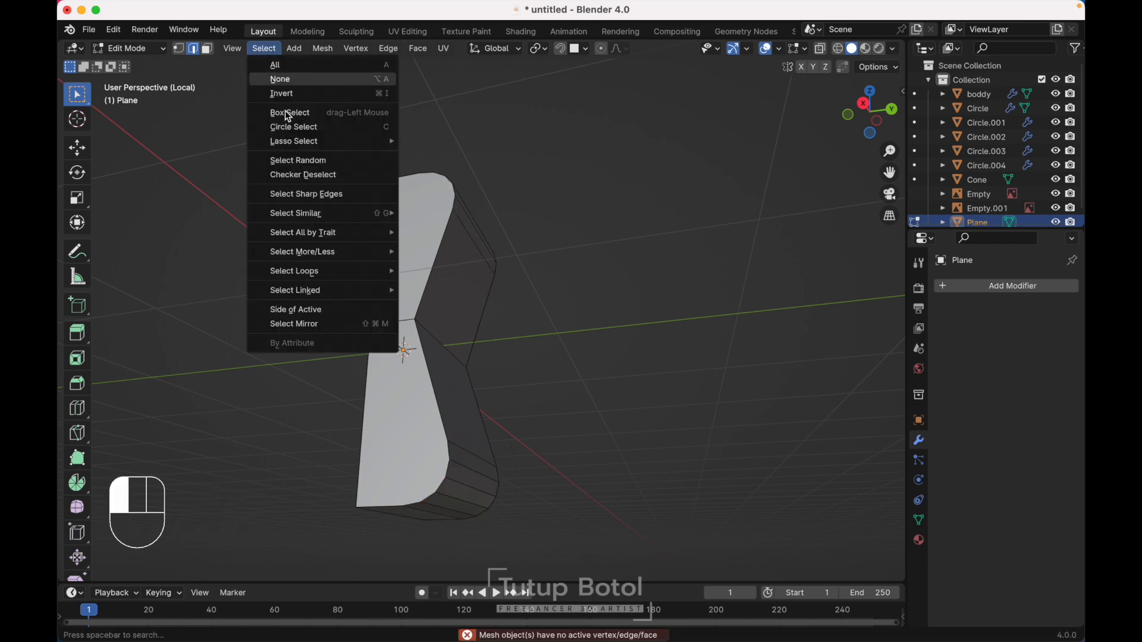
{"action": "left_click", "coordinate": [329, 190]}
{"action": "key", "text": "ctrl+b"}
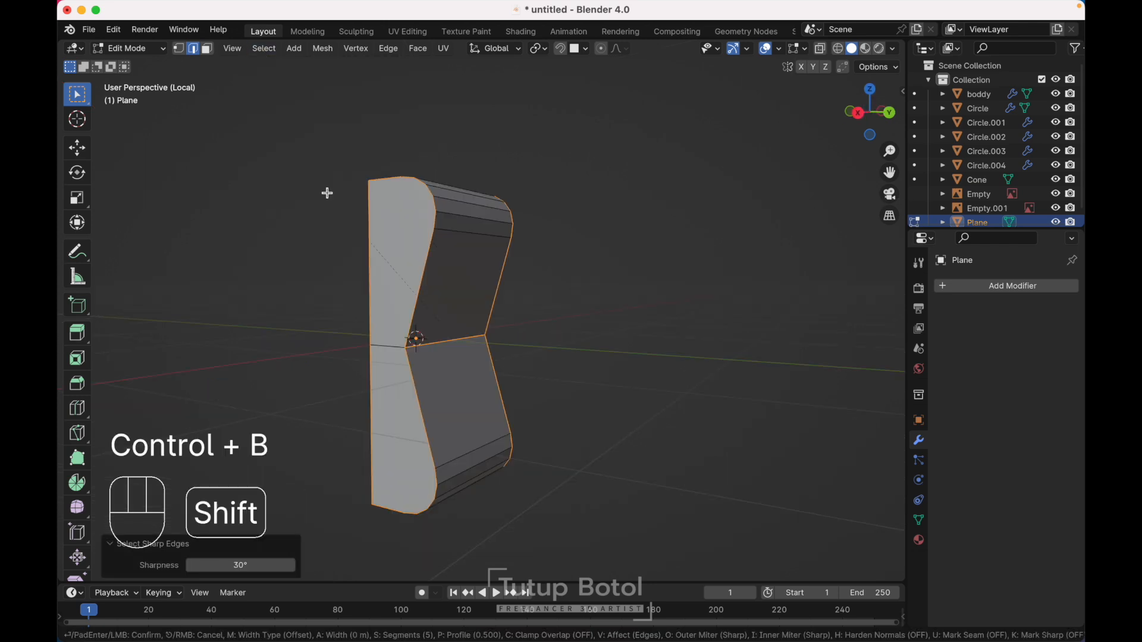
{"action": "left_click", "coordinate": [310, 177]}
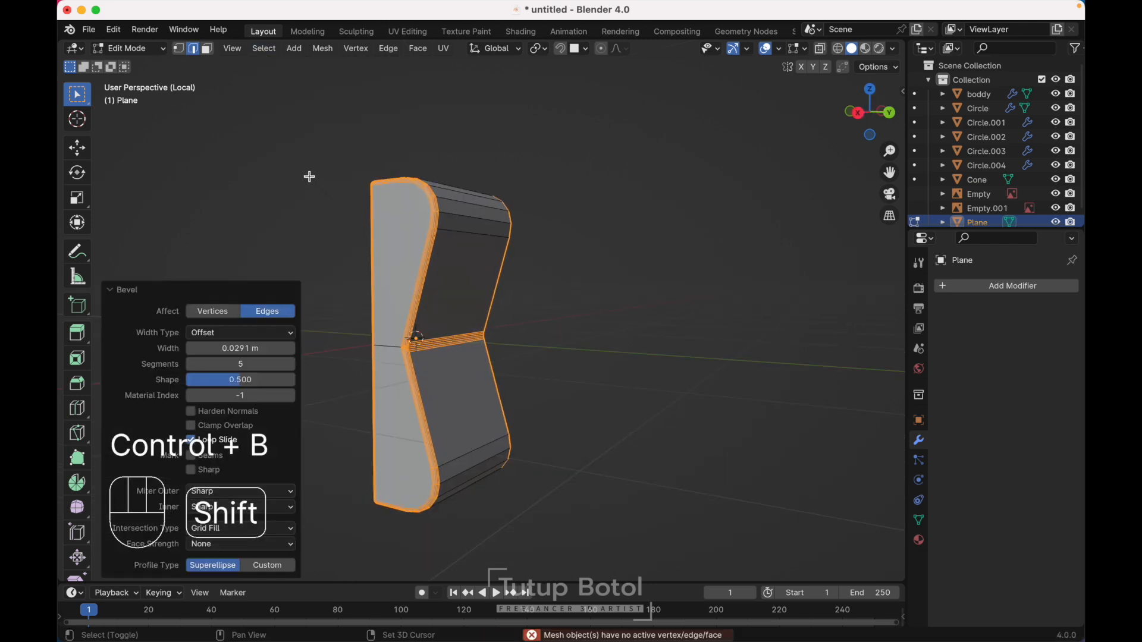
Return to the full model, shrink the rocker block, and move it about 0.56 m along Y and 0.80 m along Z.
{"action": "left_click", "coordinate": [604, 250]}
{"action": "key", "text": "slash"}
{"action": "key", "text": "Tab"}
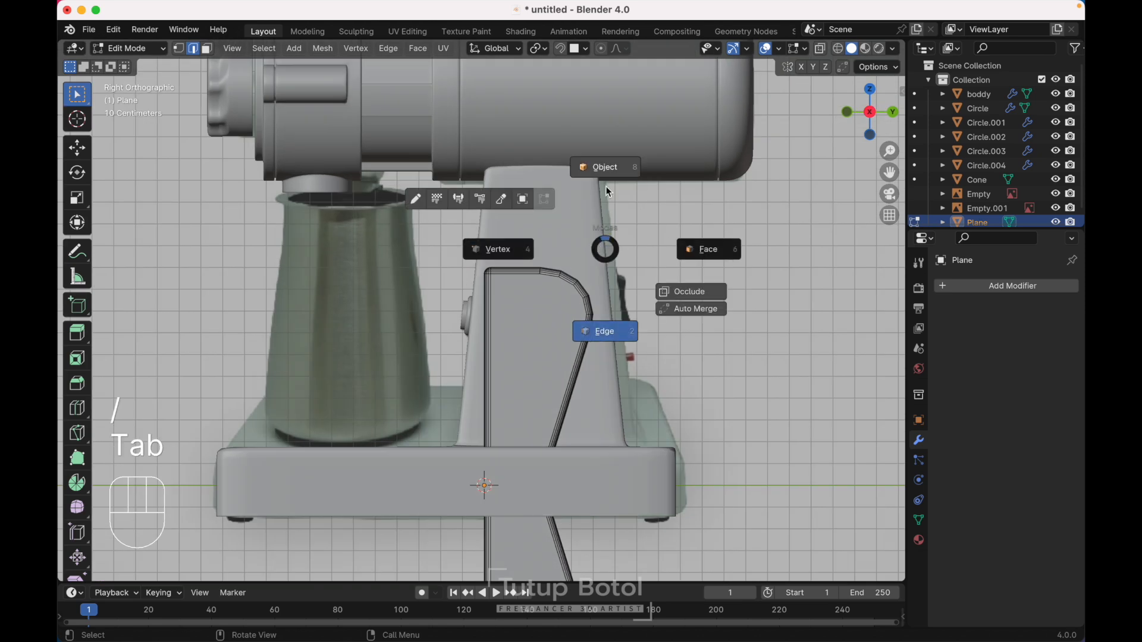
{"action": "left_click", "coordinate": [604, 179]}
{"action": "key", "text": "s"}
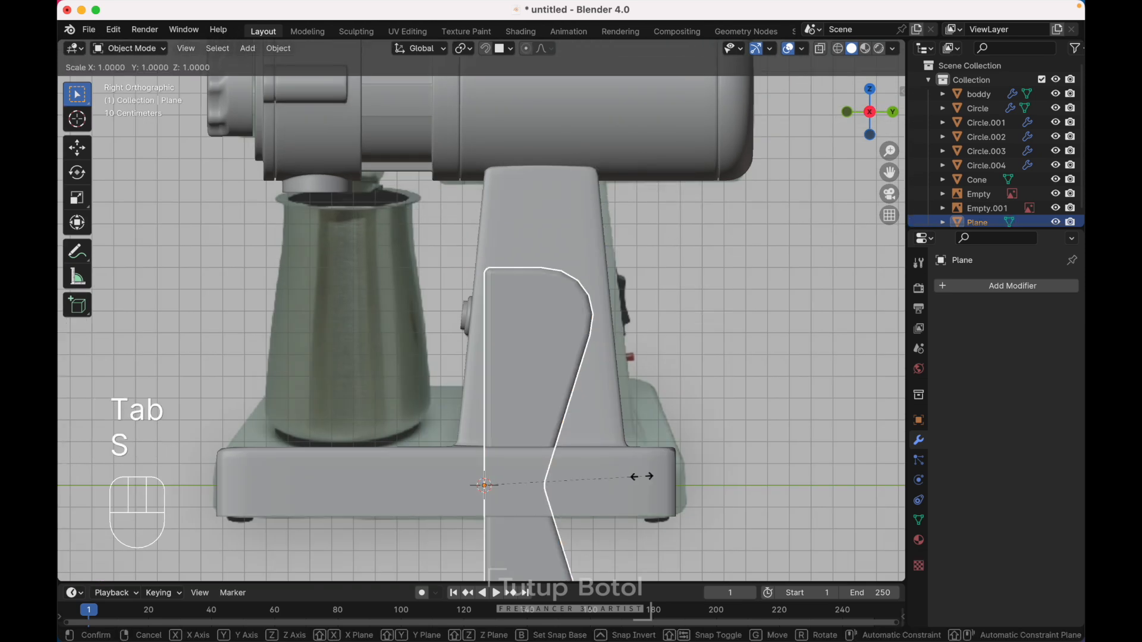
{"action": "left_click", "coordinate": [516, 479]}
{"action": "key", "text": "g"}
{"action": "left_click", "coordinate": [637, 304]}
Scale the rocker block by about 0.634 and raise it about 0.013 m along Z on the column's rear face.
{"action": "key", "text": "s"}
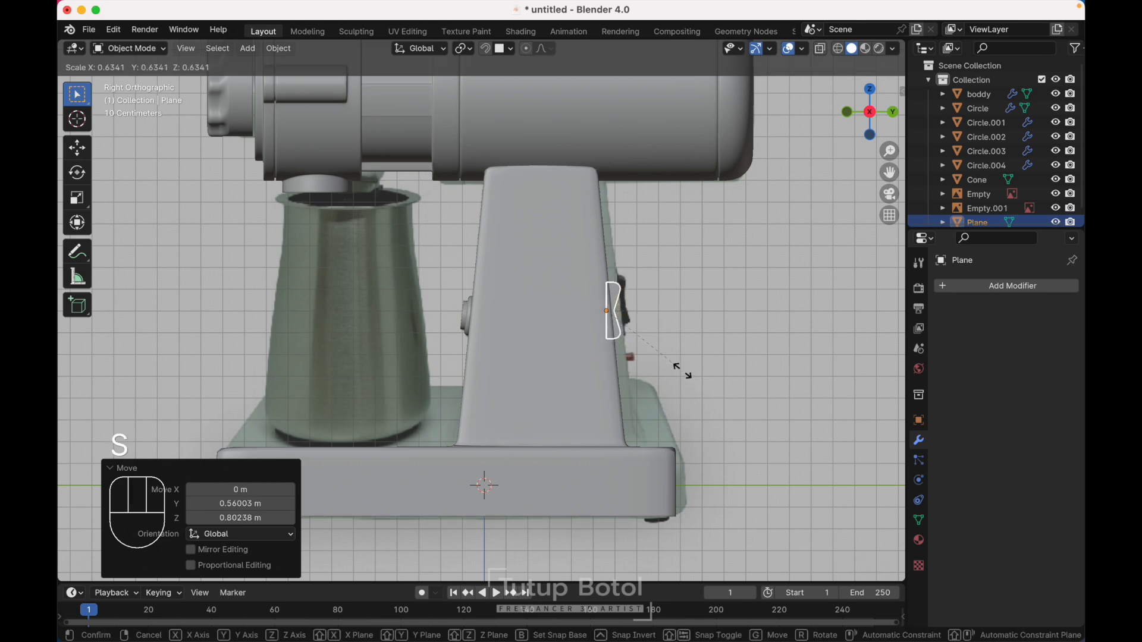
{"action": "left_click", "coordinate": [684, 372]}
{"action": "key", "text": "g"}
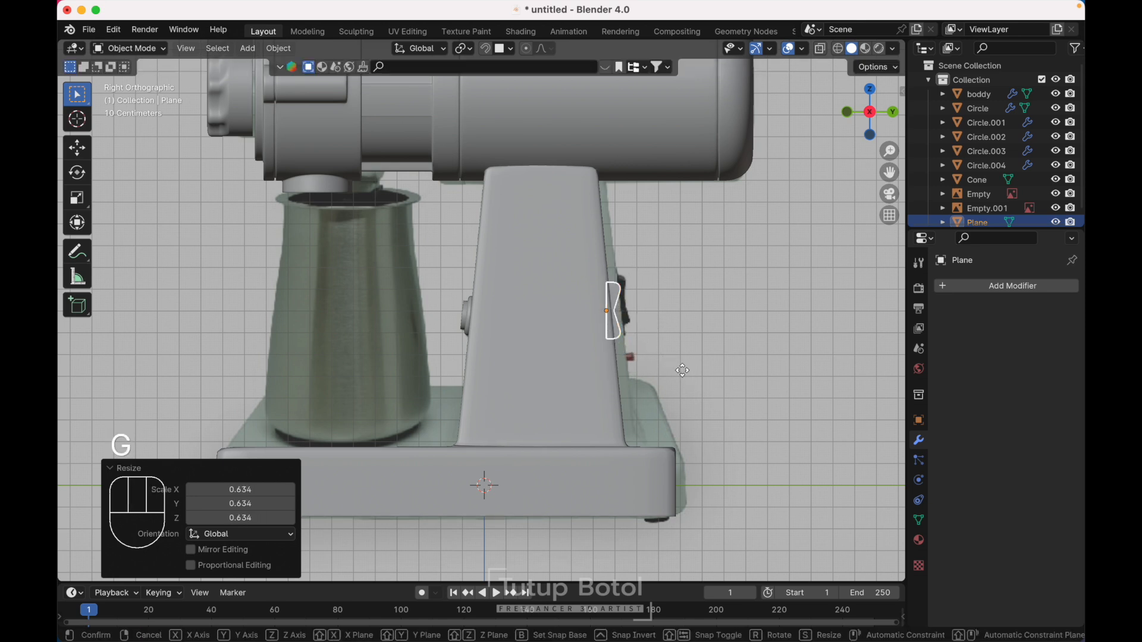
{"action": "key", "text": "z"}
{"action": "left_click", "coordinate": [681, 368]}
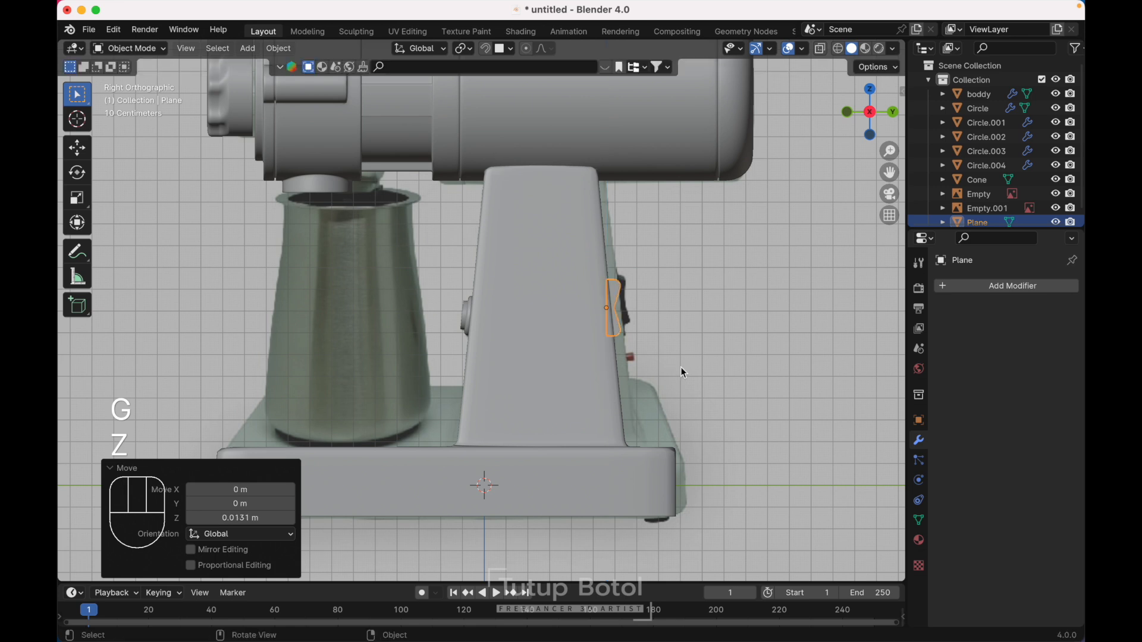
{"action": "scroll", "coordinate": [681, 368], "scroll_direction": "right", "scroll_amount": 10}
{"action": "key", "text": "grave"}
{"action": "scroll", "coordinate": [735, 360], "scroll_direction": "right", "scroll_amount": 10}
{"action": "right_click", "coordinate": [576, 315]}
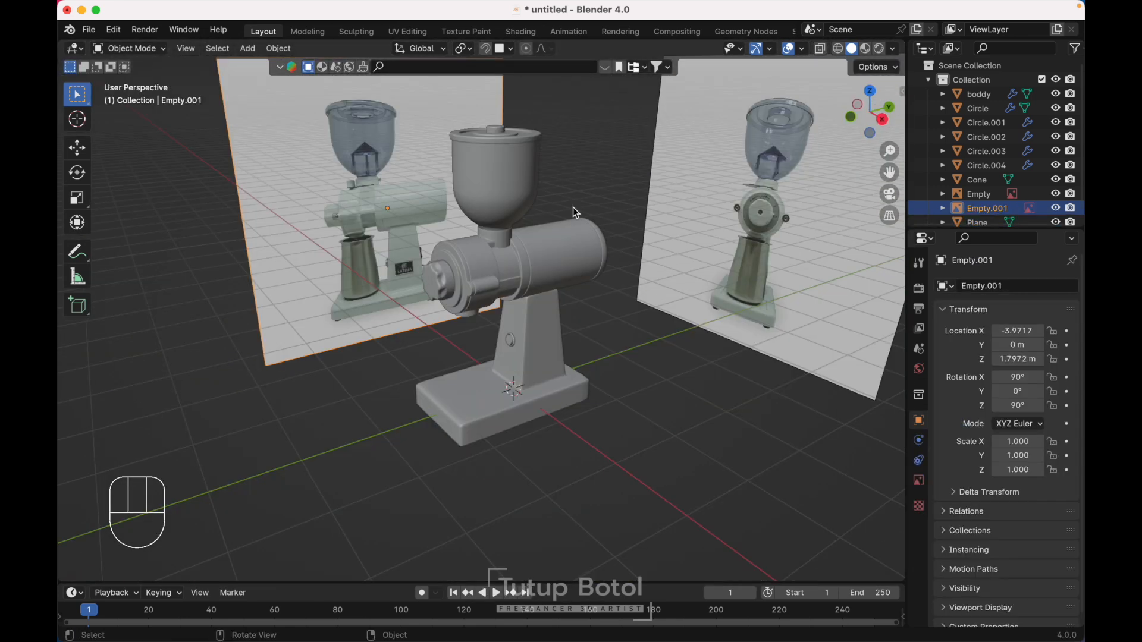
Add a mesh circle, isolate it in local view, and enter Edit Mode with its vertices selected.
{"action": "scroll", "coordinate": [573, 207], "scroll_direction": "up", "scroll_amount": 3}
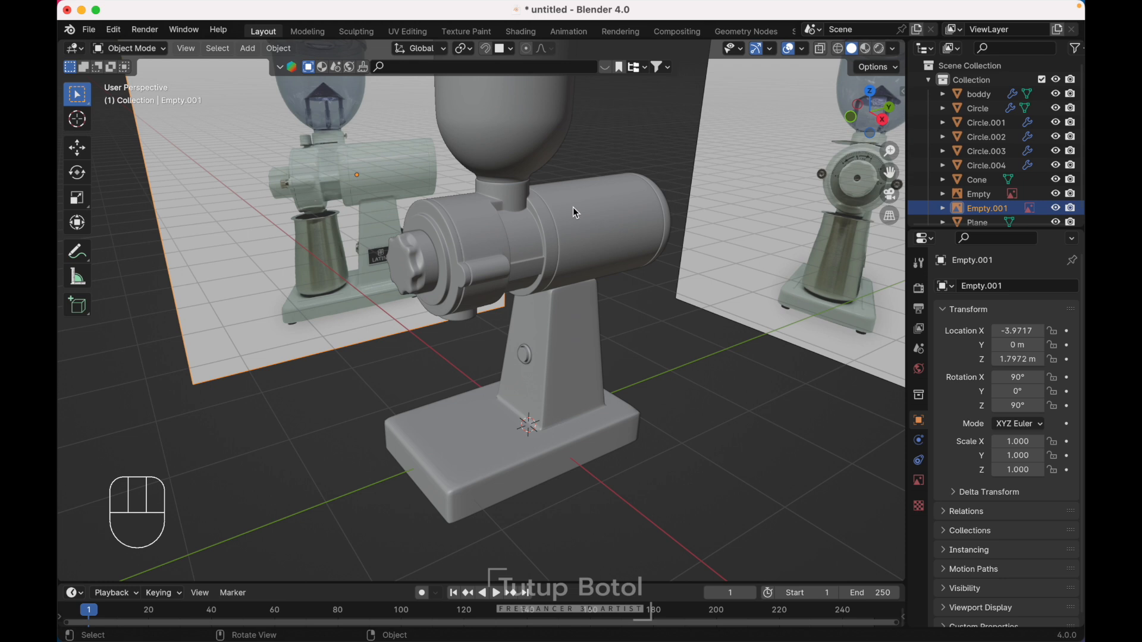
{"action": "scroll", "coordinate": [576, 212], "scroll_direction": "right", "scroll_amount": 10}
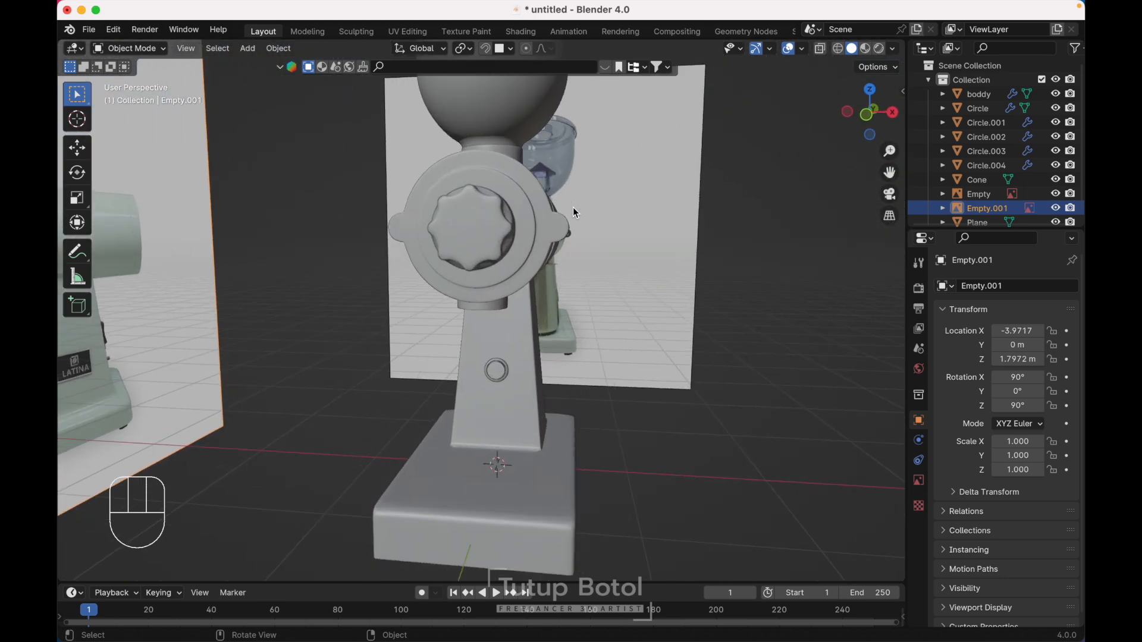
{"action": "scroll", "coordinate": [575, 212], "scroll_direction": "up", "scroll_amount": 2}
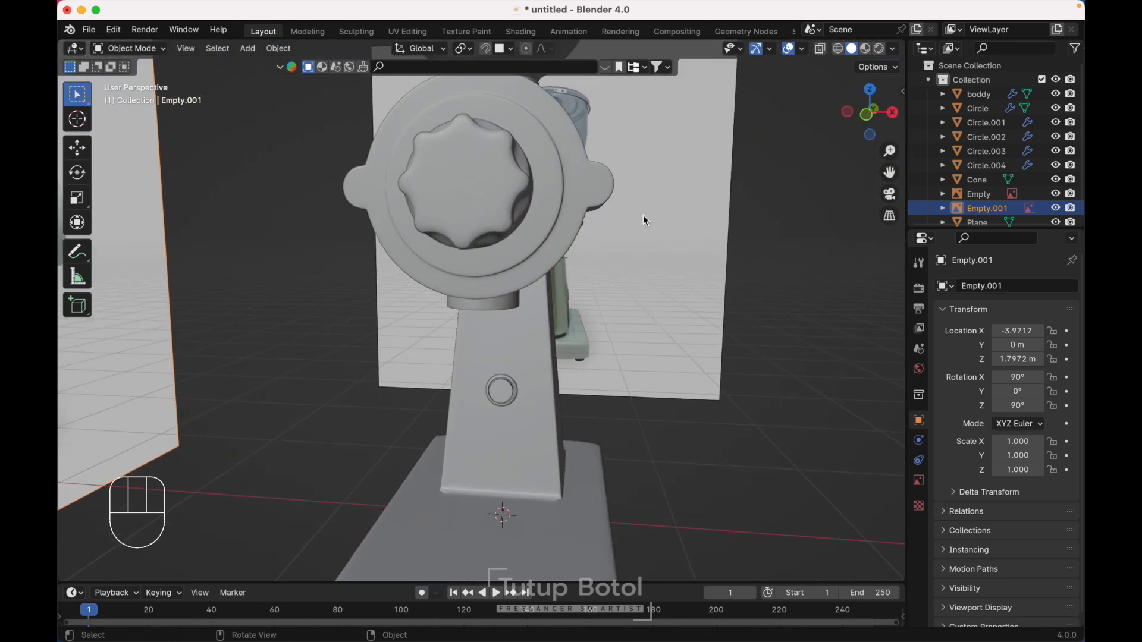
{"action": "key", "text": "shift+a"}
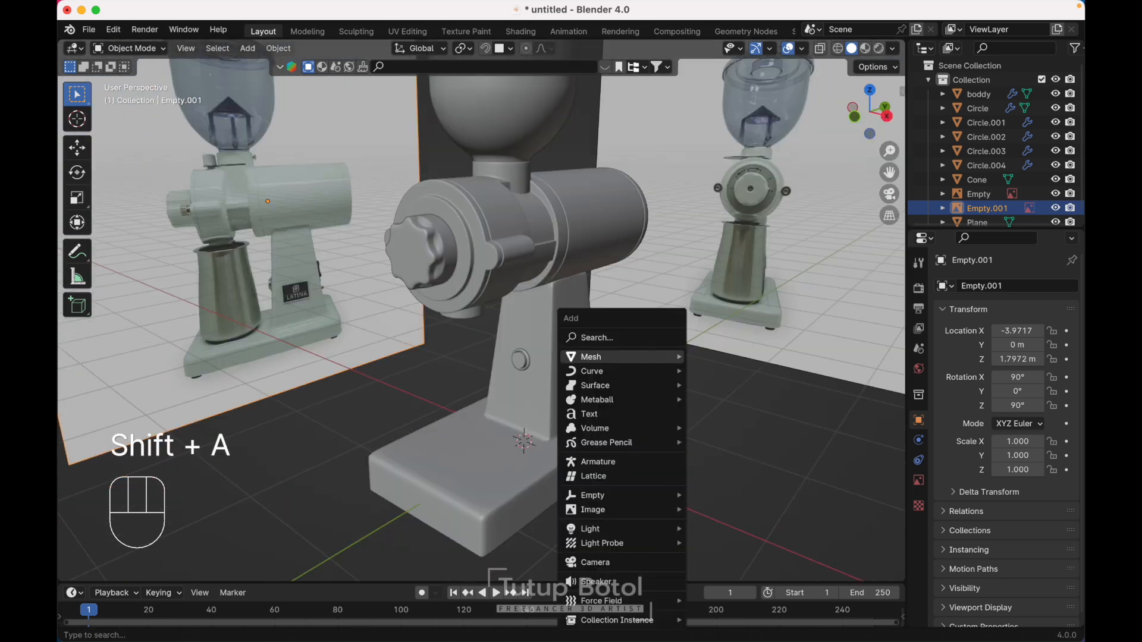
{"action": "mouse_move", "coordinate": [661, 355]}
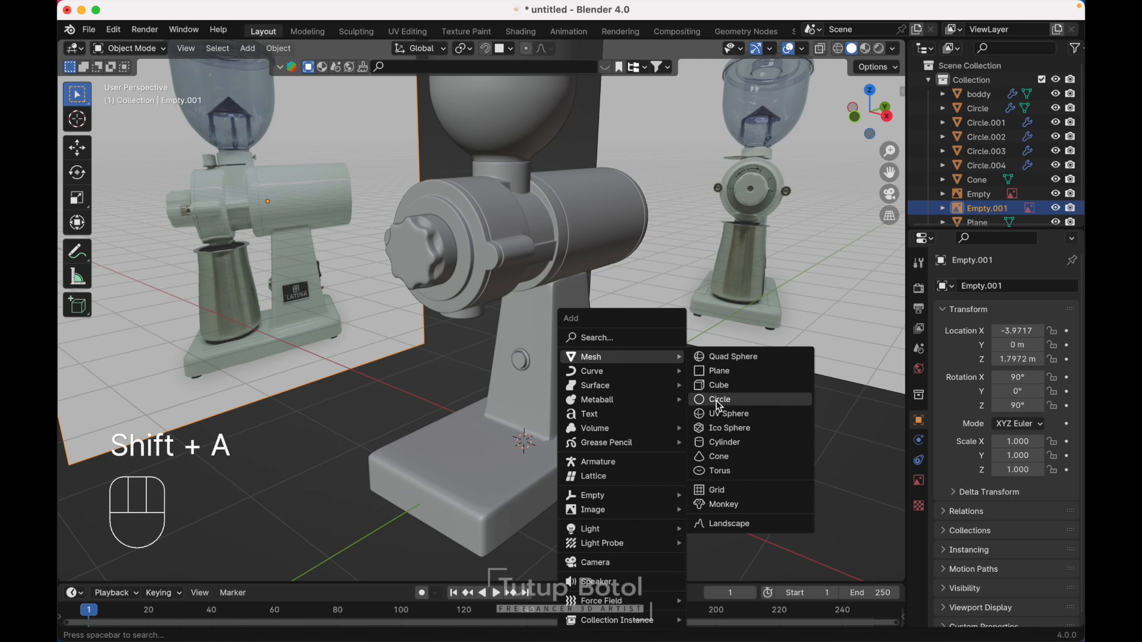
{"action": "left_click", "coordinate": [716, 399]}
{"action": "key", "text": "slash"}
{"action": "key", "text": "grave"}
{"action": "left_click", "coordinate": [661, 339]}
{"action": "key", "text": "Tab"}
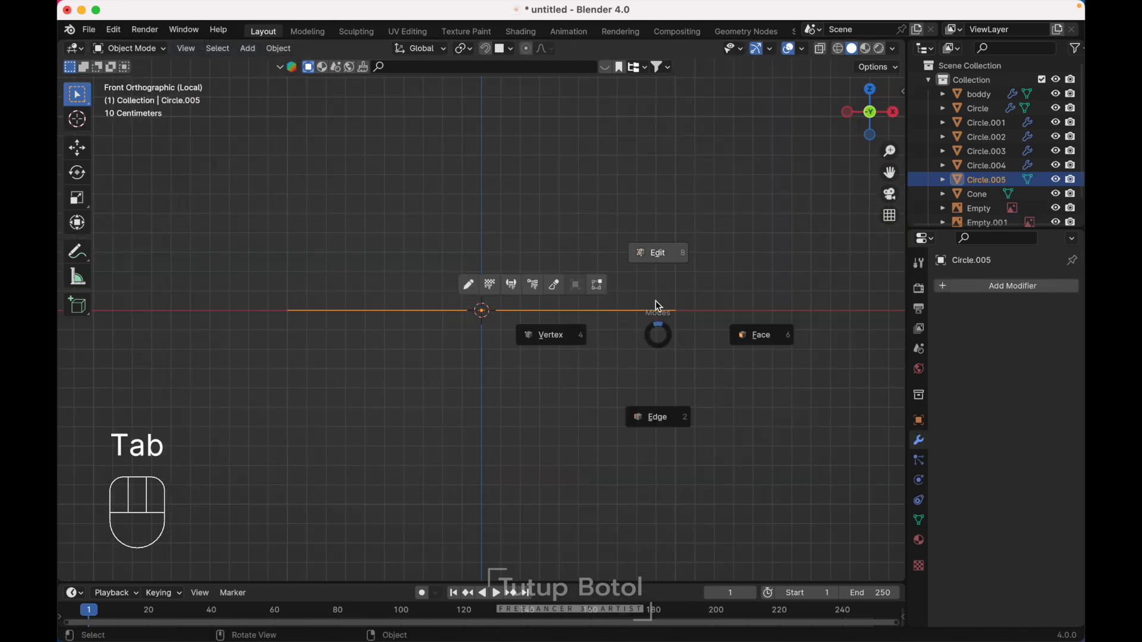
{"action": "left_click", "coordinate": [658, 257]}
{"action": "middle_click_drag", "start_coordinate": [658, 256], "coordinate": [732, 378]}
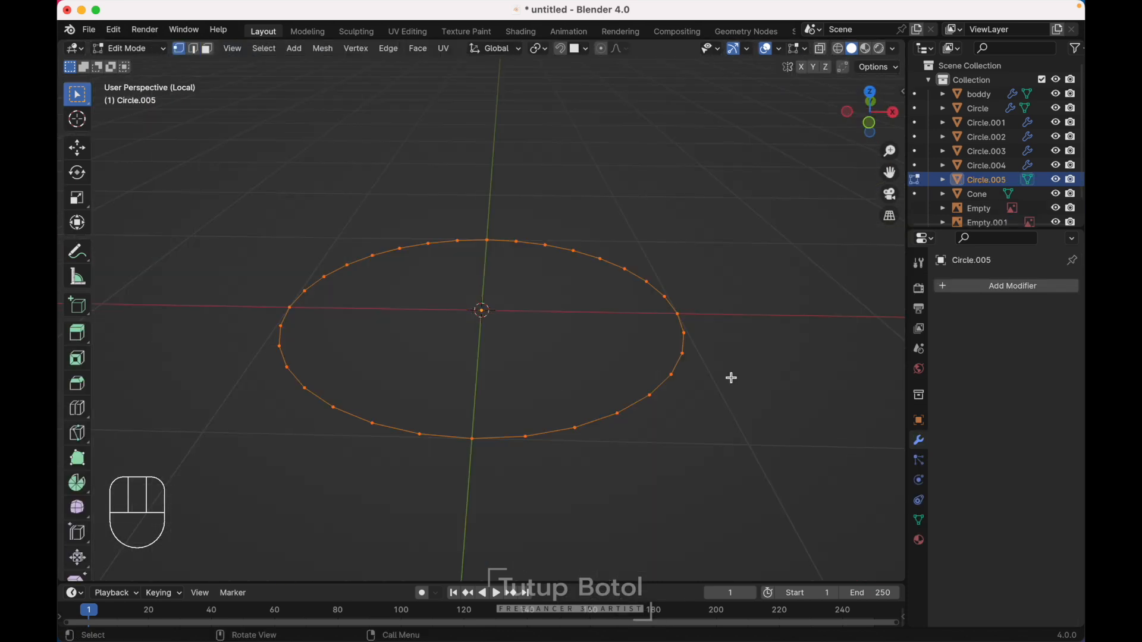
Extrude the circle about 0.916 m up along Z, and extrude its rim another 0.061 m or so up.
{"action": "key", "text": "e"}
{"action": "key", "text": "z"}
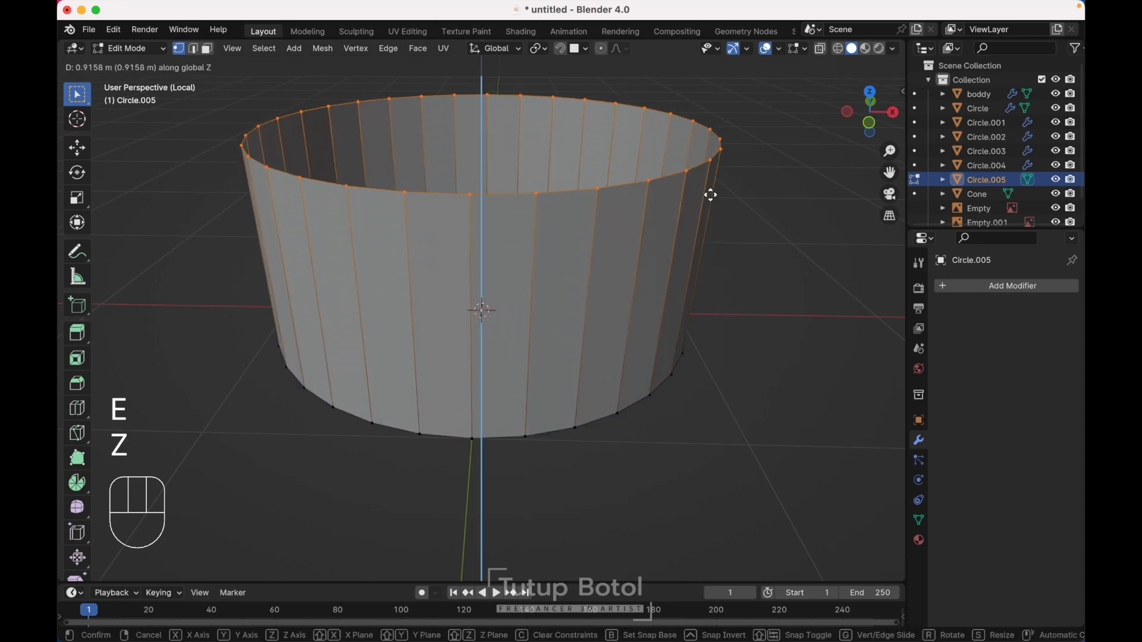
{"action": "left_click", "coordinate": [571, 230]}
{"action": "key", "text": "e"}
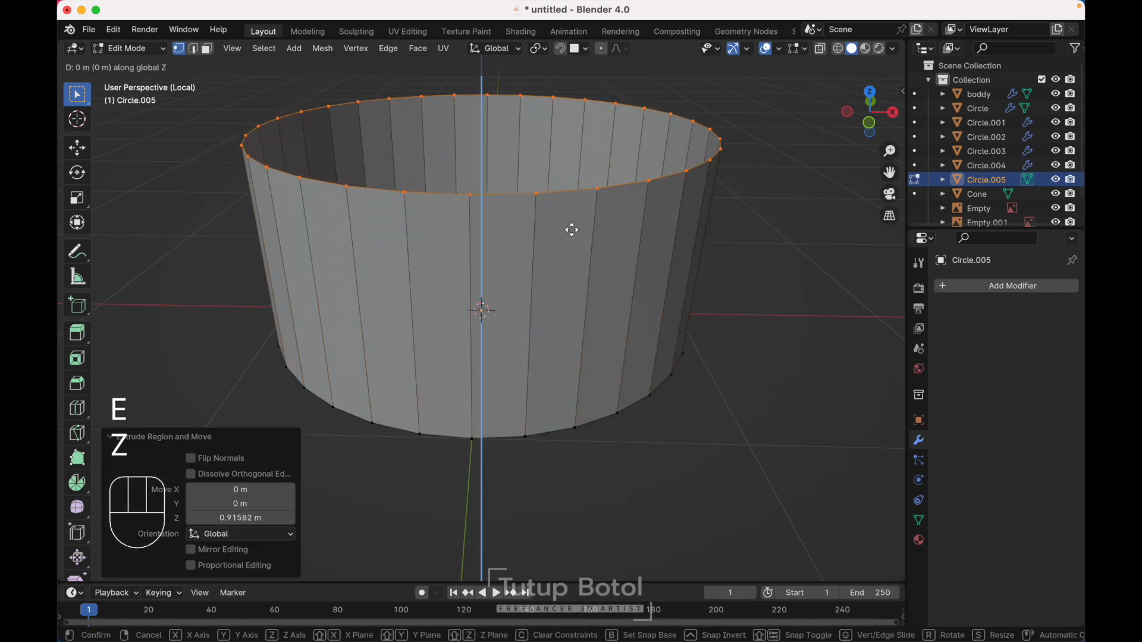
{"action": "key", "text": "z"}
{"action": "left_click", "coordinate": [570, 216]}
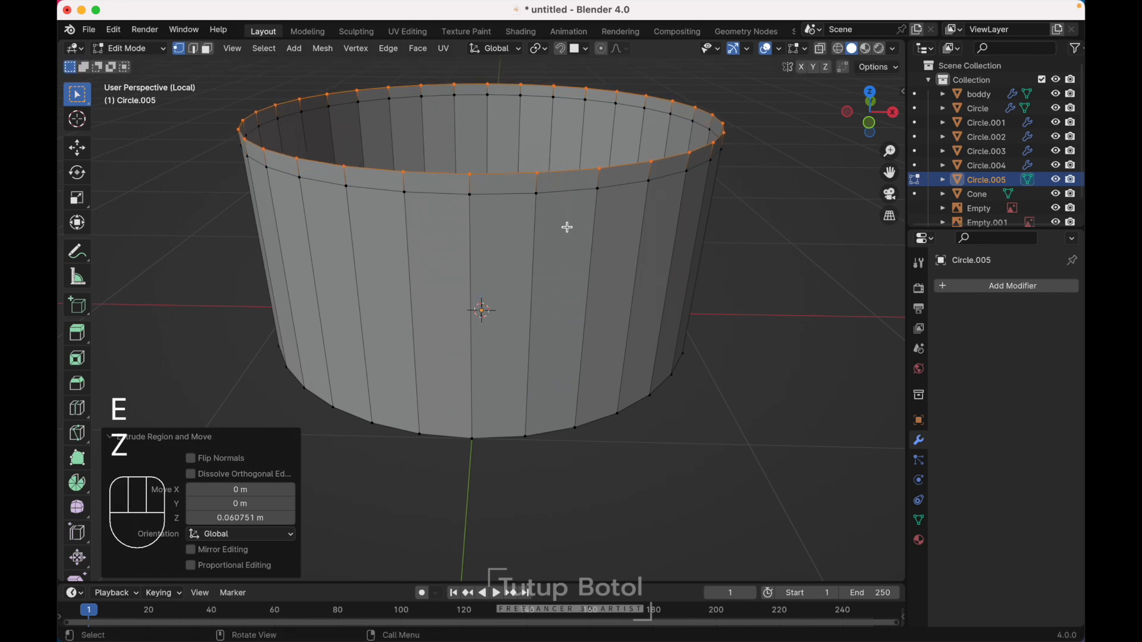
Add a loop cut close to the cylinder's bottom edge and hide the outermost upper and lower rims.
{"action": "key", "text": "ctrl+r"}
{"action": "left_click", "coordinate": [527, 377]}
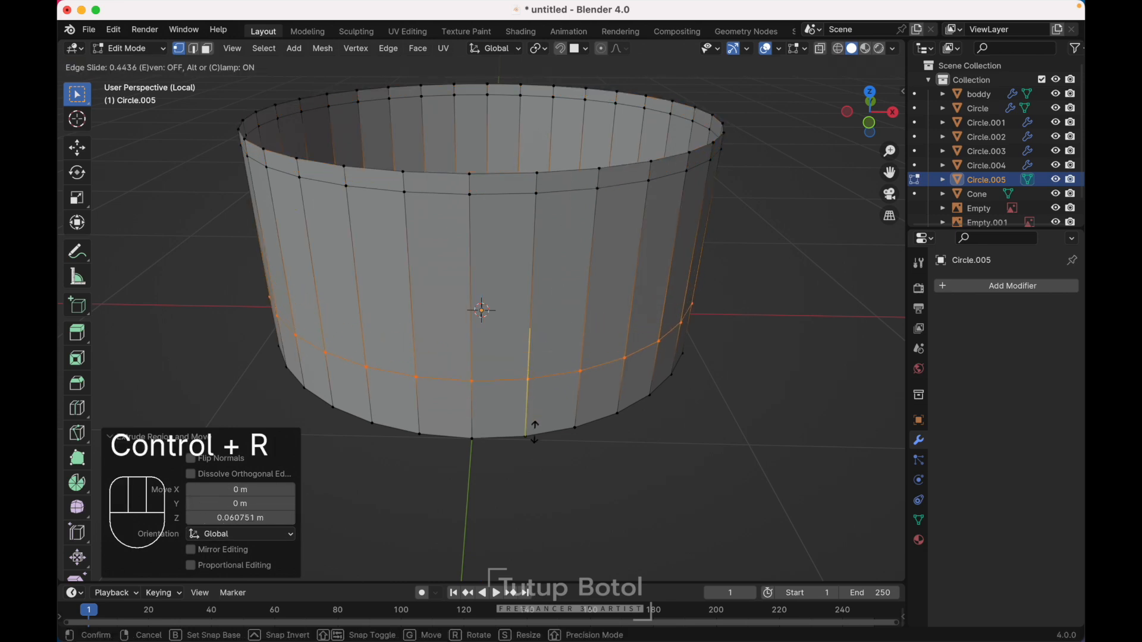
{"action": "left_click", "coordinate": [536, 471]}
{"action": "left_click", "coordinate": [448, 447], "text": "alt"}
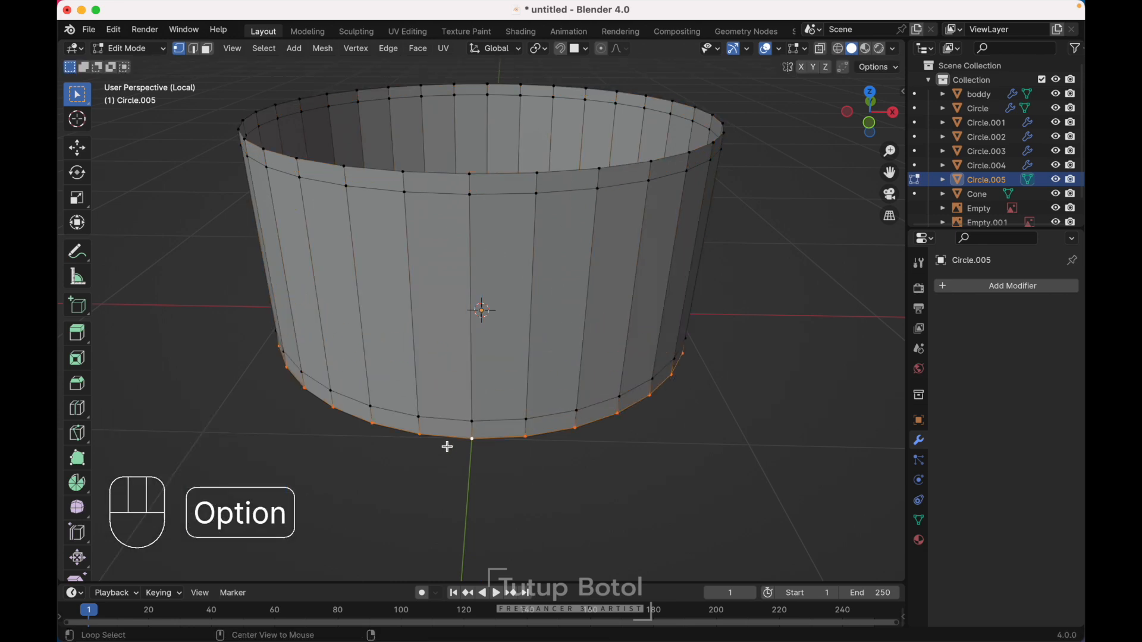
{"action": "left_click", "coordinate": [421, 176], "text": "alt+shift"}
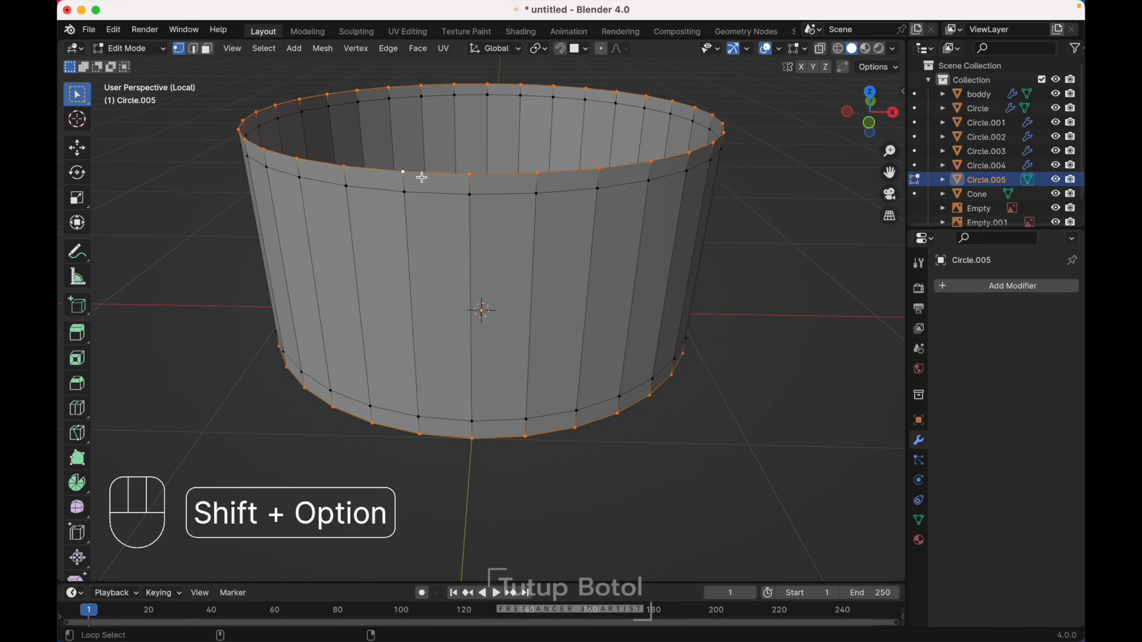
{"action": "key", "text": "h"}
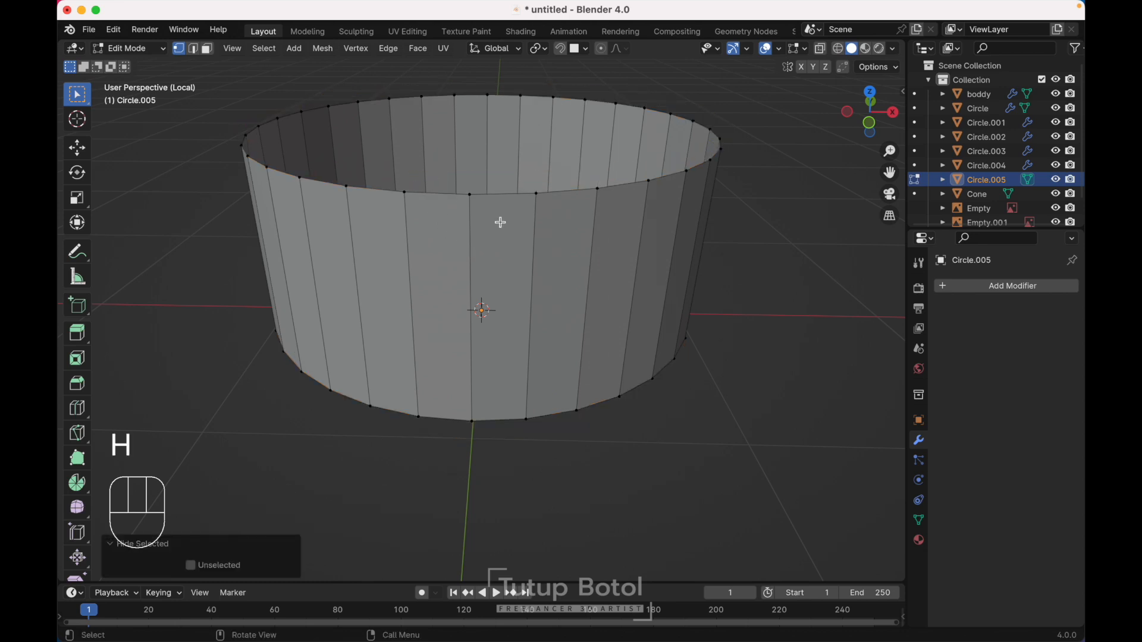
Subdivide the visible cylinder wall and dissolve the horizontal edge loop around its middle.
{"action": "key", "text": "a"}
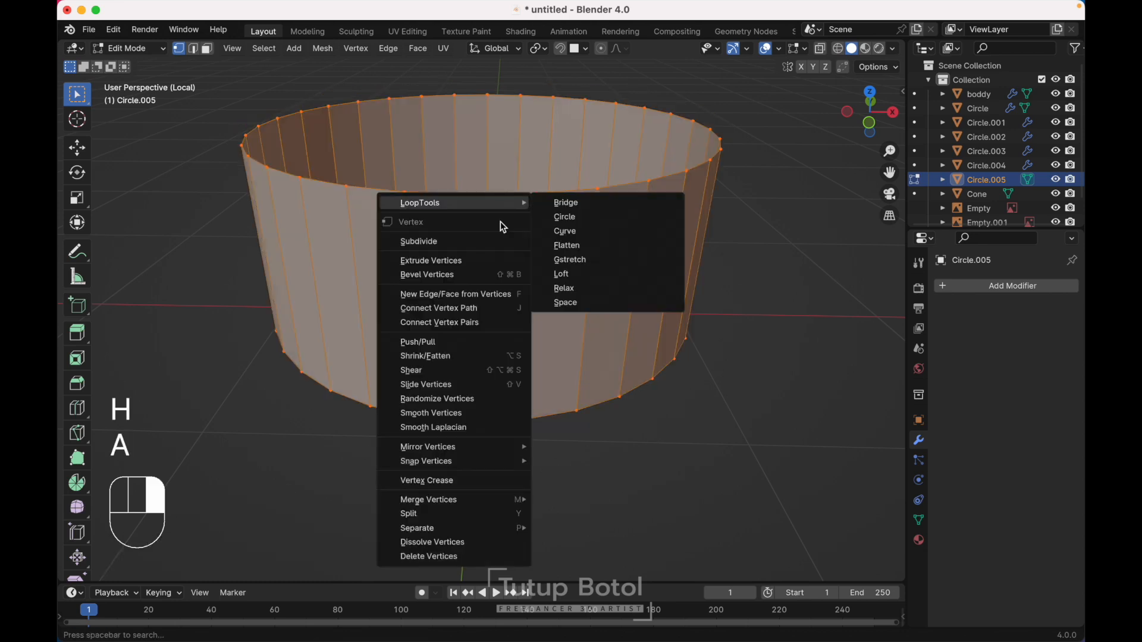
{"action": "left_click", "coordinate": [472, 239]}
{"action": "left_click", "coordinate": [807, 322]}
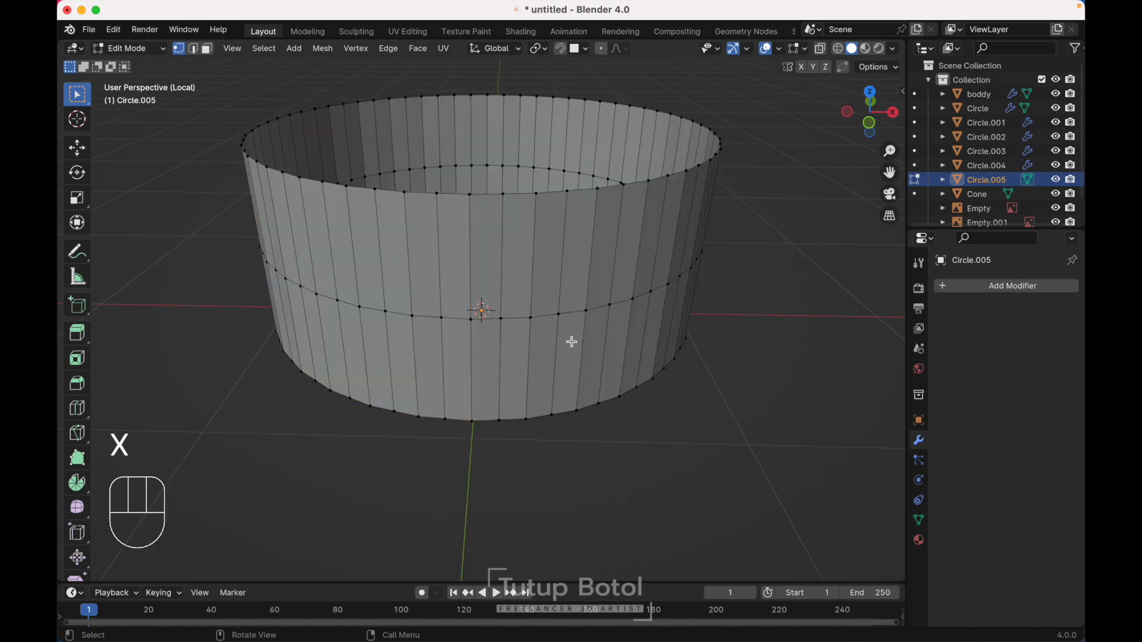
{"action": "left_click", "coordinate": [538, 315], "text": "alt"}
{"action": "key", "text": "x"}
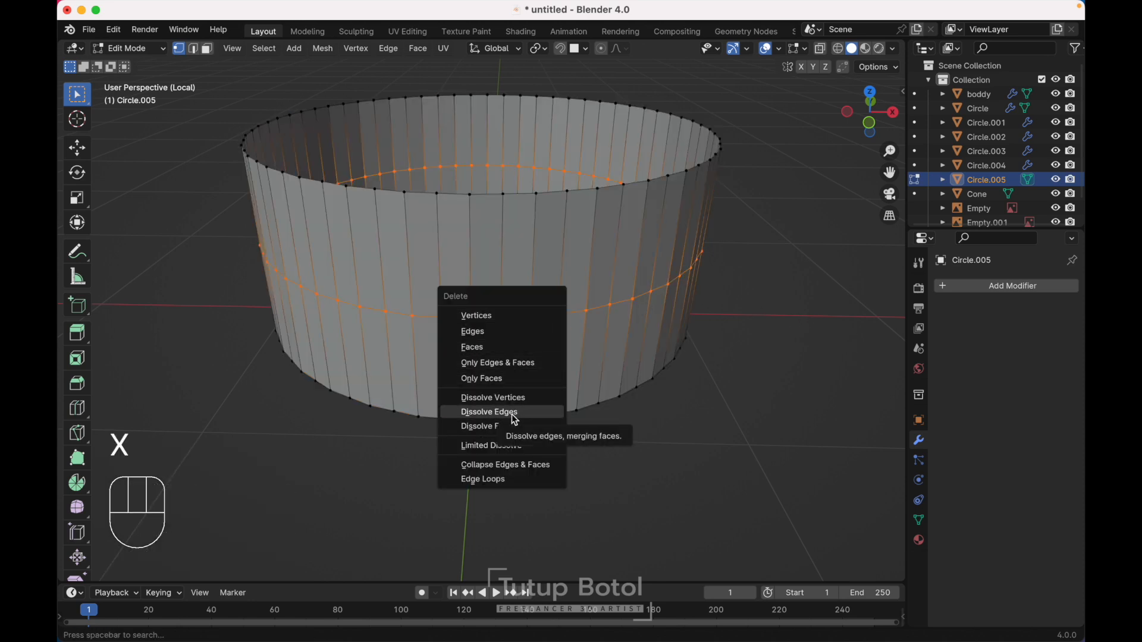
{"action": "left_click", "coordinate": [514, 420]}
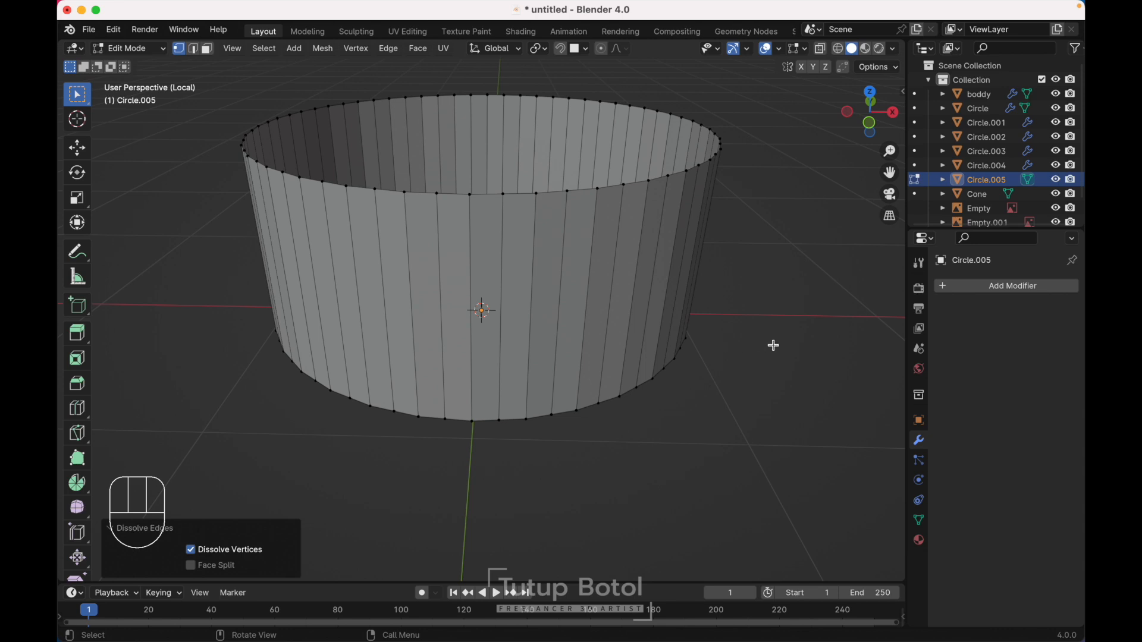
Inset all the wall faces individually with a thickness of about 0.031 m.
{"action": "key", "text": "3"}
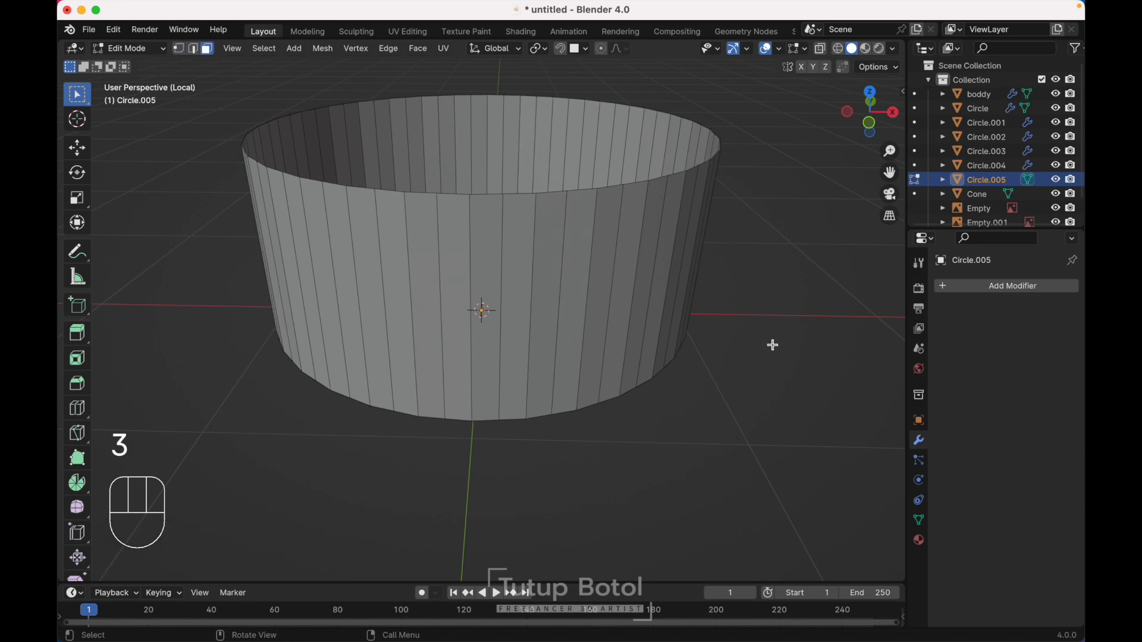
{"action": "key", "text": "a"}
{"action": "key", "text": "a"}
{"action": "key", "text": "a"}
{"action": "key", "text": "Escape"}
{"action": "key", "text": "i"}
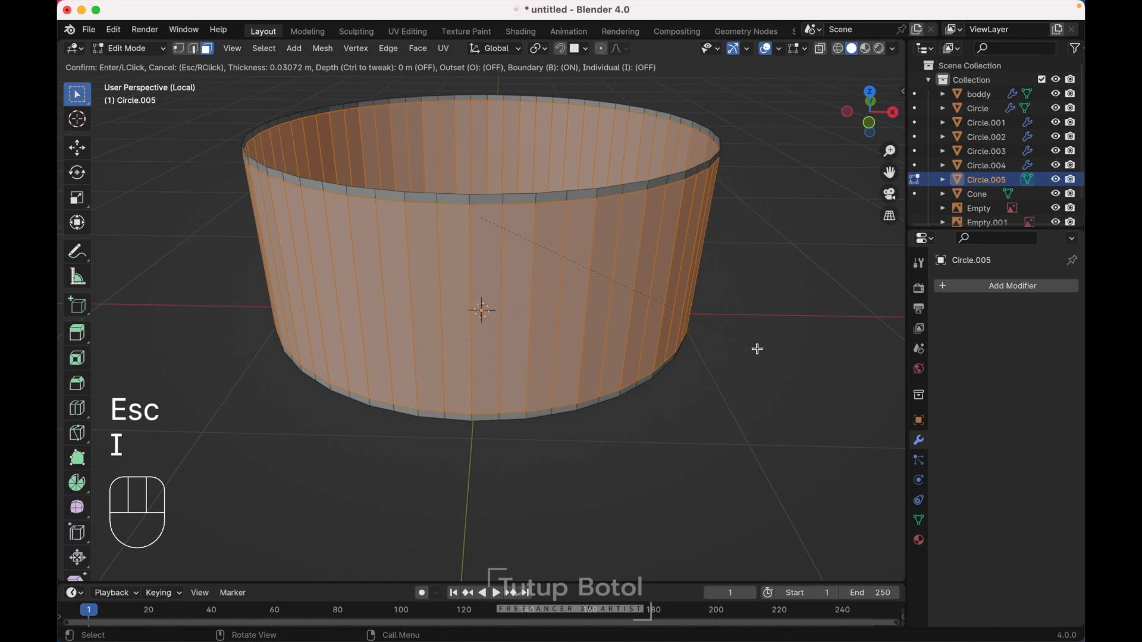
{"action": "key", "text": "i"}
{"action": "key", "text": "shift"}
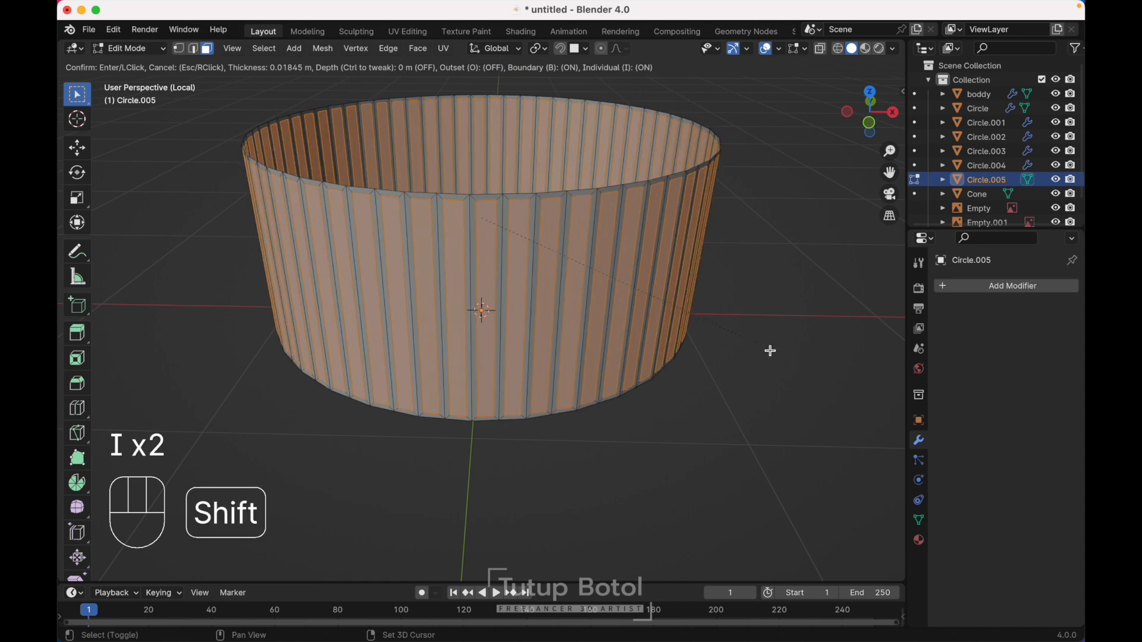
{"action": "left_click", "coordinate": [756, 351], "text": "shift"}
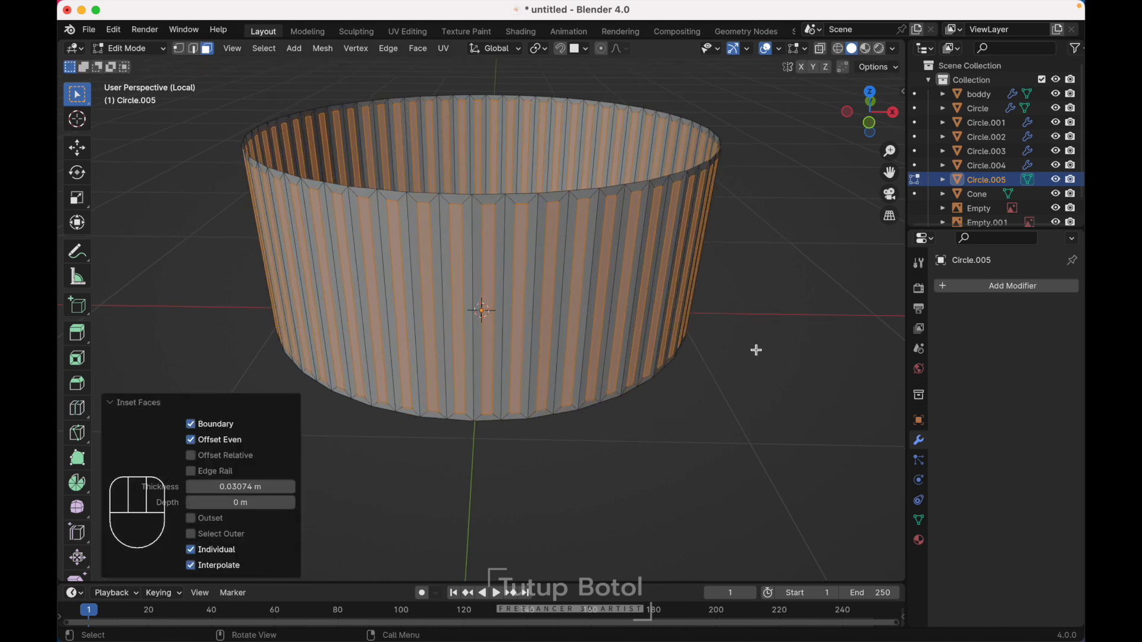
Extrude the inset faces about 0.035 m outward along their normals to form vertical ribs.
{"action": "scroll", "coordinate": [755, 351], "scroll_direction": "left", "scroll_amount": 4}
{"action": "key", "text": "alt+e"}
{"action": "left_click", "coordinate": [757, 349]}
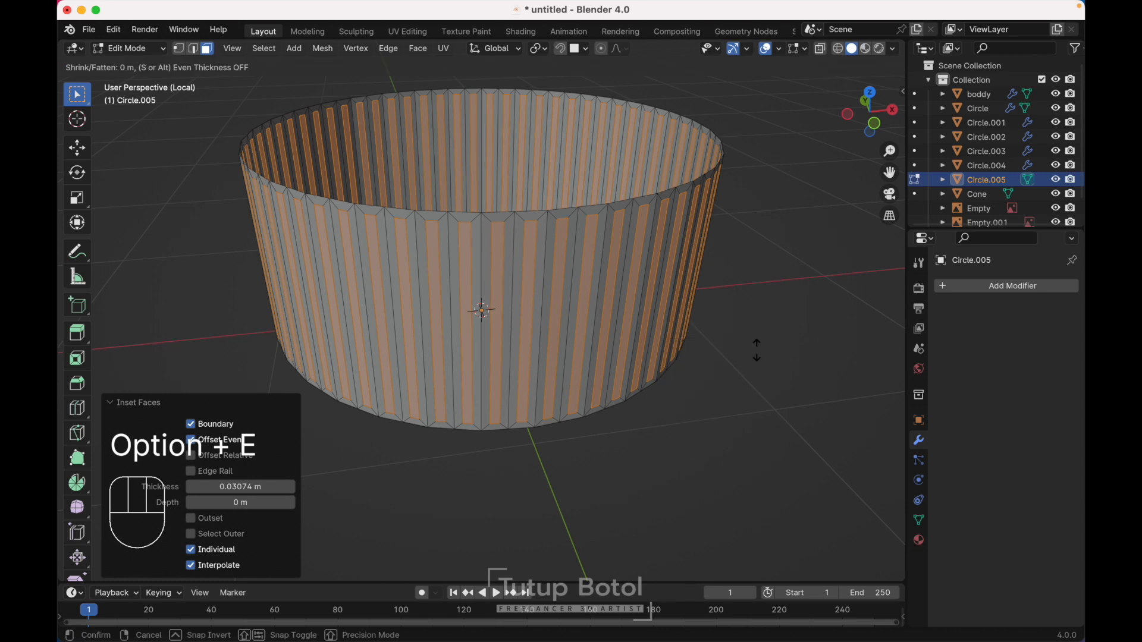
{"action": "key", "text": "shift"}
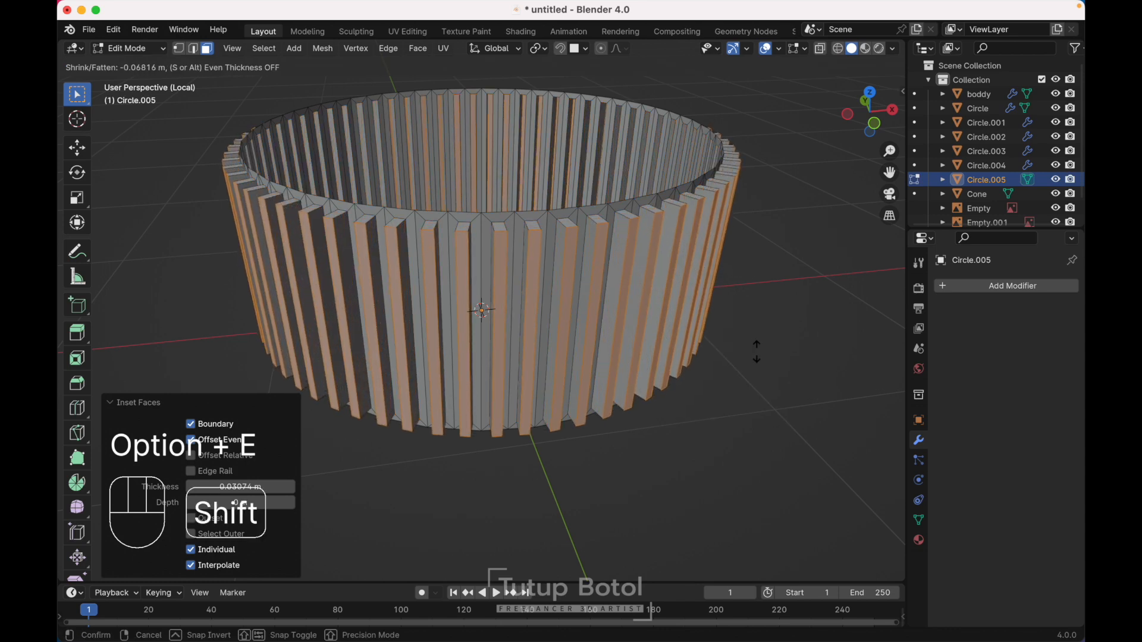
{"action": "left_click", "coordinate": [714, 315]}
Add loop cuts around the ribs near their upper and lower ends, with slide factors of about 0.934 and -0.954.
{"action": "scroll", "coordinate": [714, 316], "scroll_direction": "up", "scroll_amount": 5}
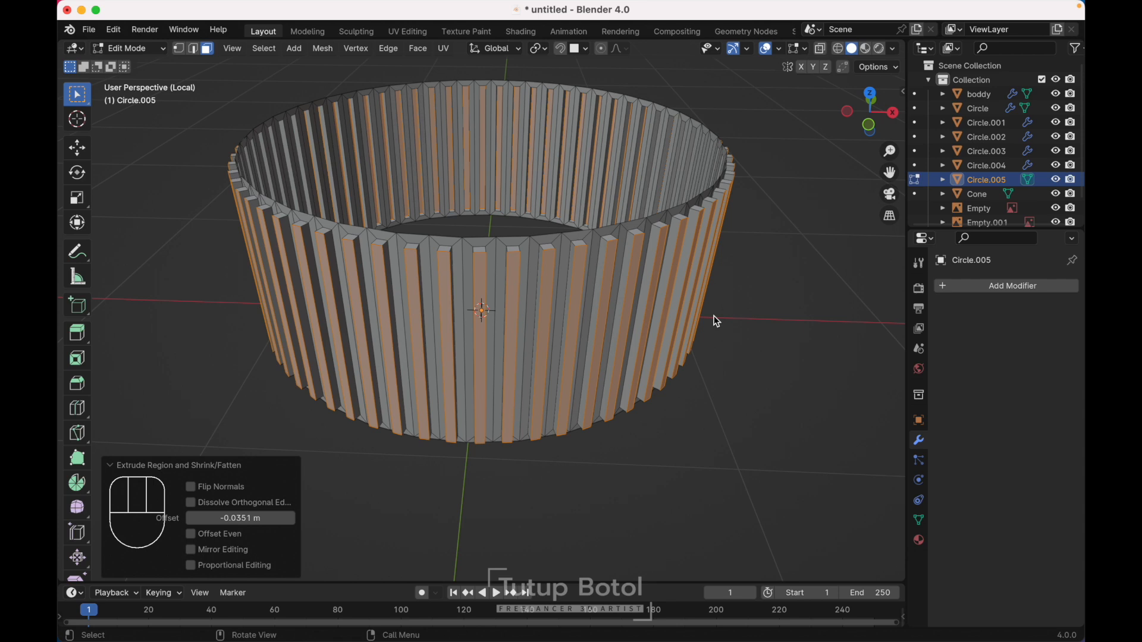
{"action": "scroll", "coordinate": [714, 317], "scroll_direction": "up", "scroll_amount": 1}
{"action": "key", "text": "ctrl+r"}
{"action": "left_click", "coordinate": [660, 316]}
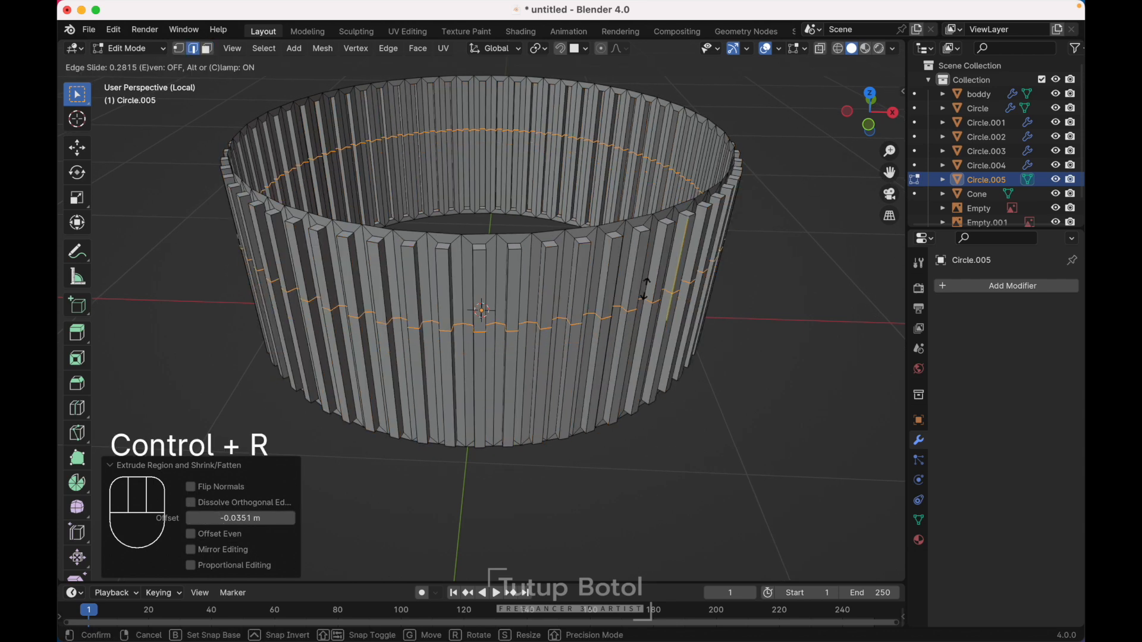
{"action": "left_click", "coordinate": [616, 220]}
{"action": "key", "text": "ctrl+r"}
{"action": "left_click", "coordinate": [608, 334]}
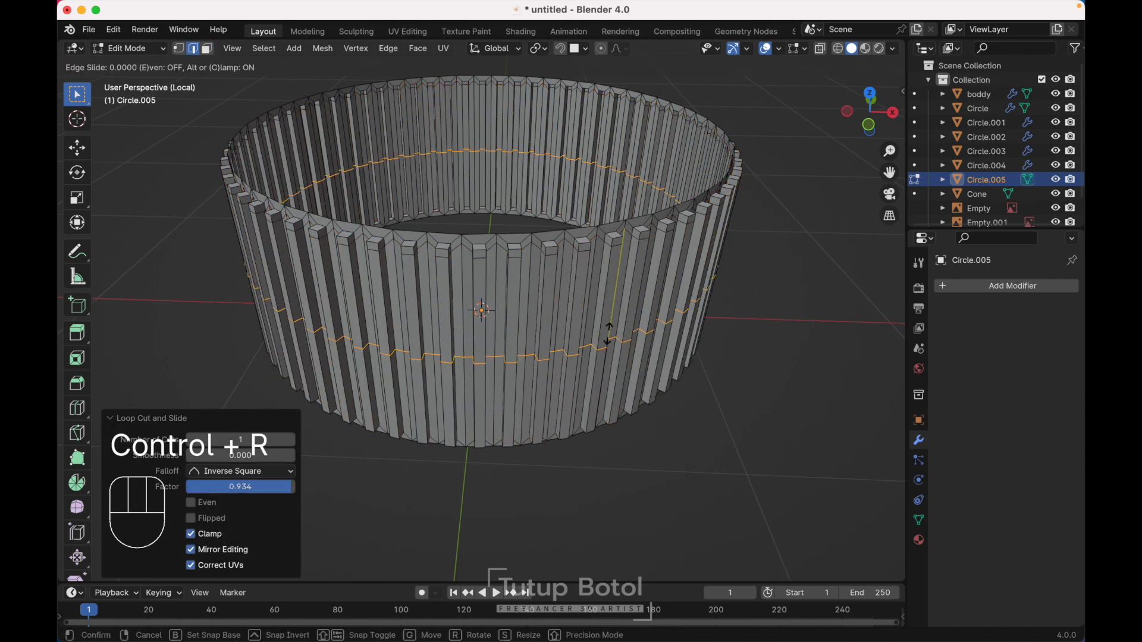
{"action": "left_click", "coordinate": [625, 427]}
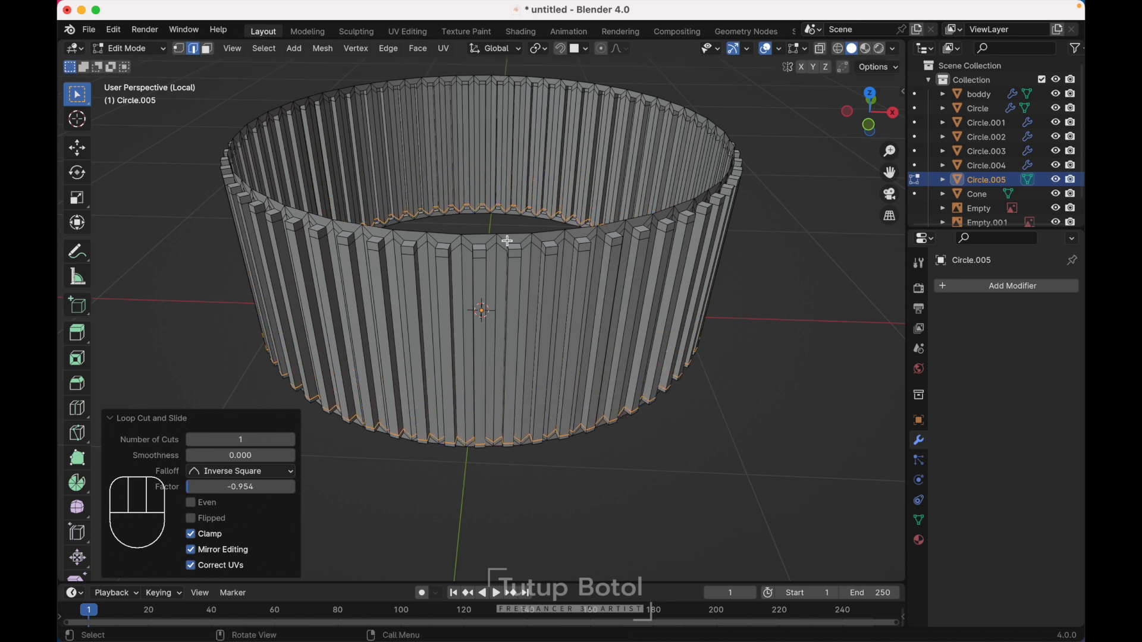
Reveal the hidden rims, lower the top rim about 0.047 m along Z, and extrude it inward by scaling.
{"action": "left_click", "coordinate": [493, 213], "text": "alt"}
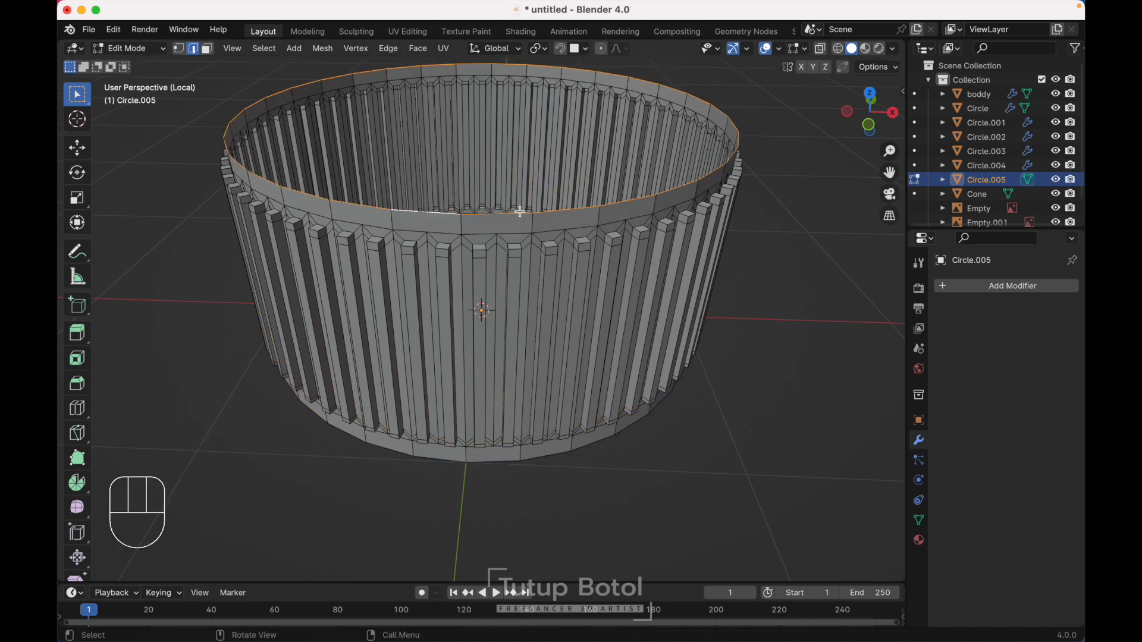
{"action": "key", "text": "g"}
{"action": "key", "text": "z"}
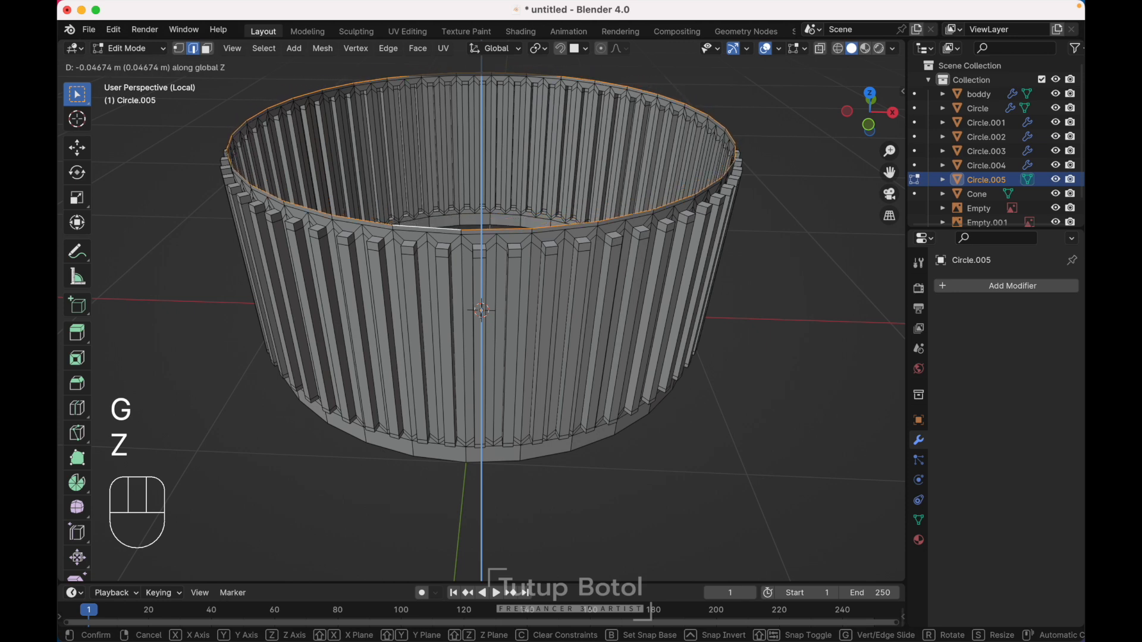
{"action": "left_click", "coordinate": [522, 223]}
{"action": "key", "text": "e"}
{"action": "key", "text": "s"}
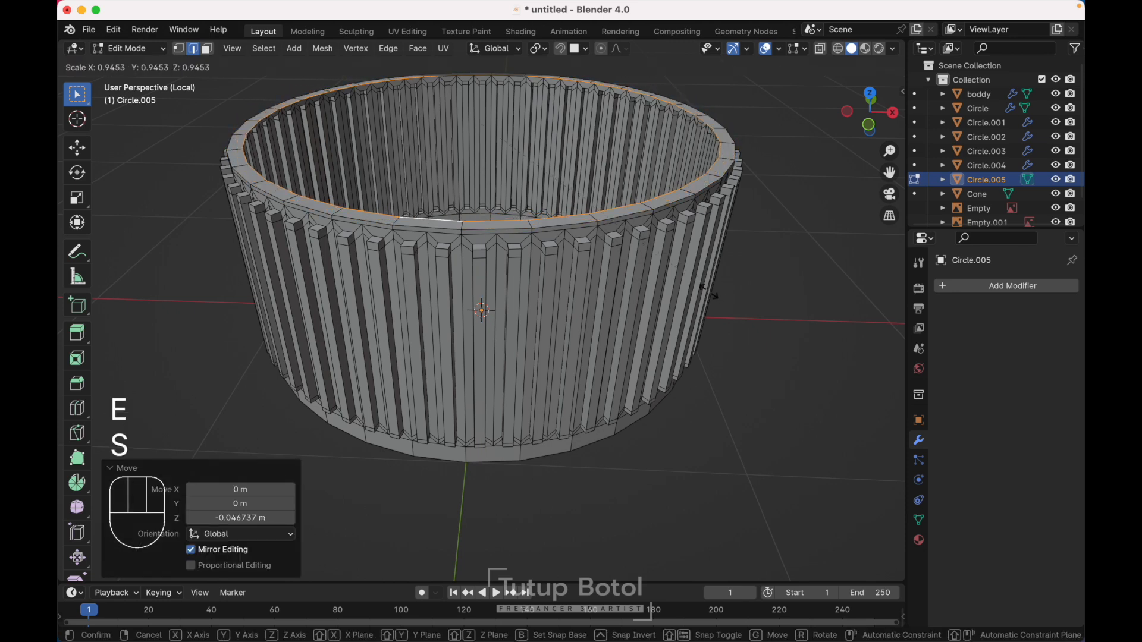
{"action": "left_click", "coordinate": [642, 265]}
Add a level 2 Subdivision modifier and grid-fill the top opening with span 8 and offset 4.
{"action": "key", "text": "grave"}
{"action": "left_click", "coordinate": [635, 205]}
{"action": "key", "text": "ctrl+2"}
{"action": "key", "text": "ctrl+f"}
{"action": "left_click", "coordinate": [540, 505]}
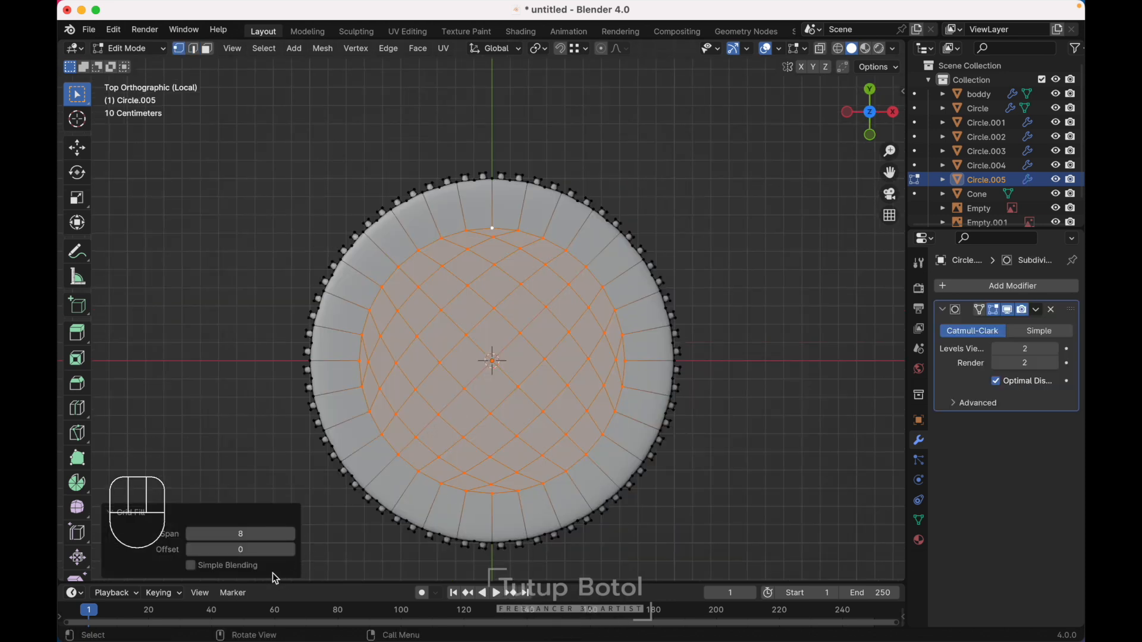
{"action": "double_click", "coordinate": [290, 548]}
{"action": "double_click", "coordinate": [291, 548]}
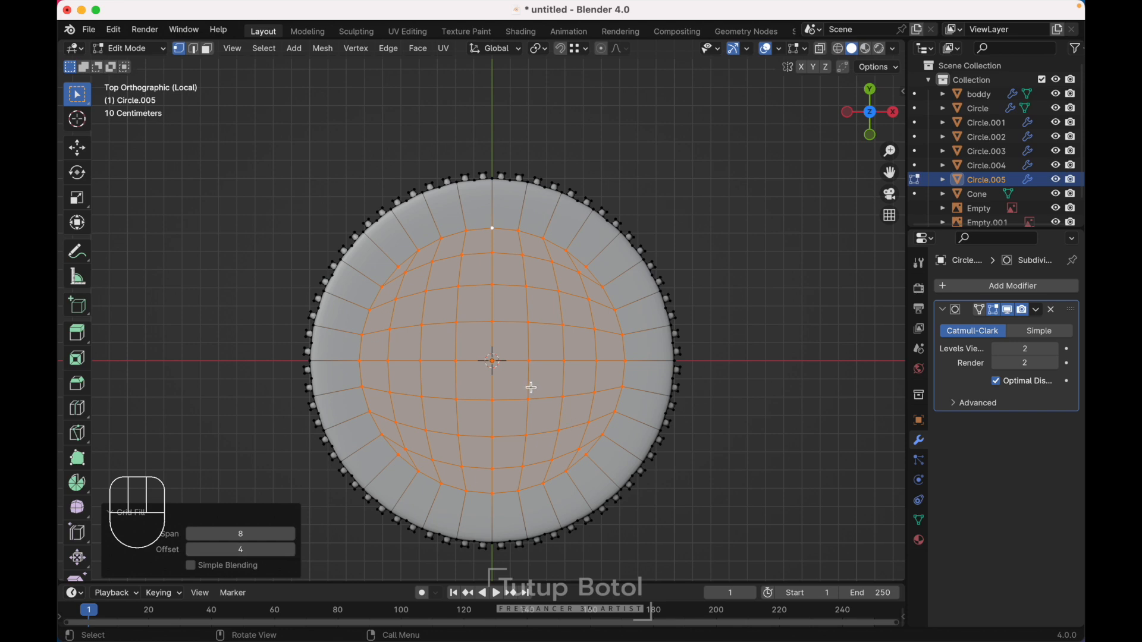
Bevel the two perpendicular centre edge lines of the knob's top grid about 0.055 m wide with 1 segment, forming a cross.
{"action": "key", "text": "alt+a"}
{"action": "key", "text": "2"}
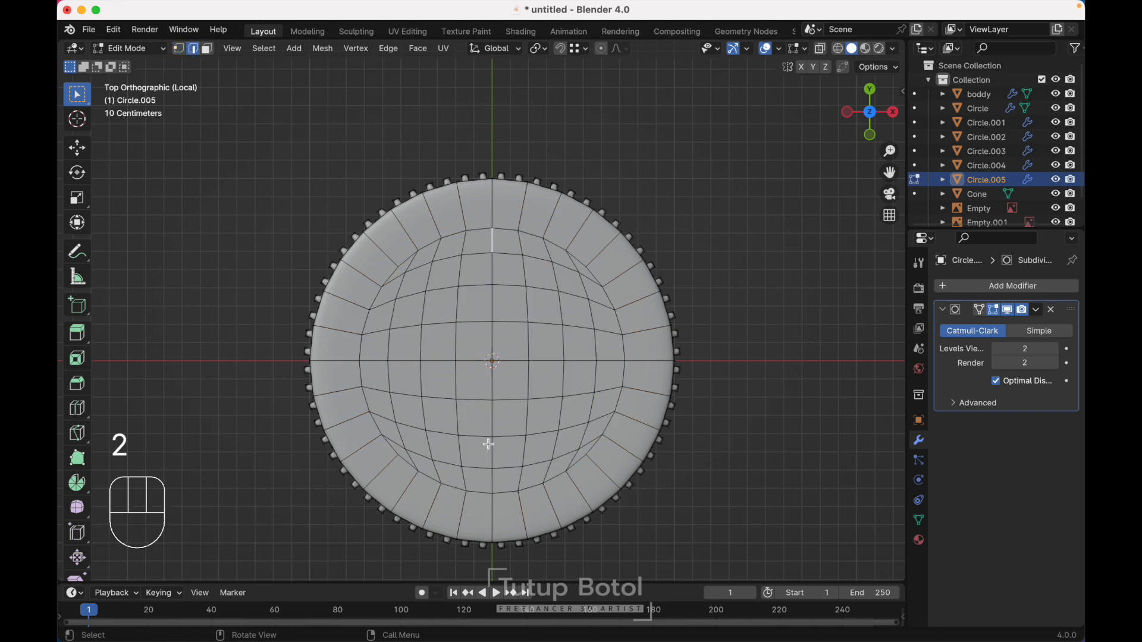
{"action": "left_click", "coordinate": [493, 485], "text": "ctrl"}
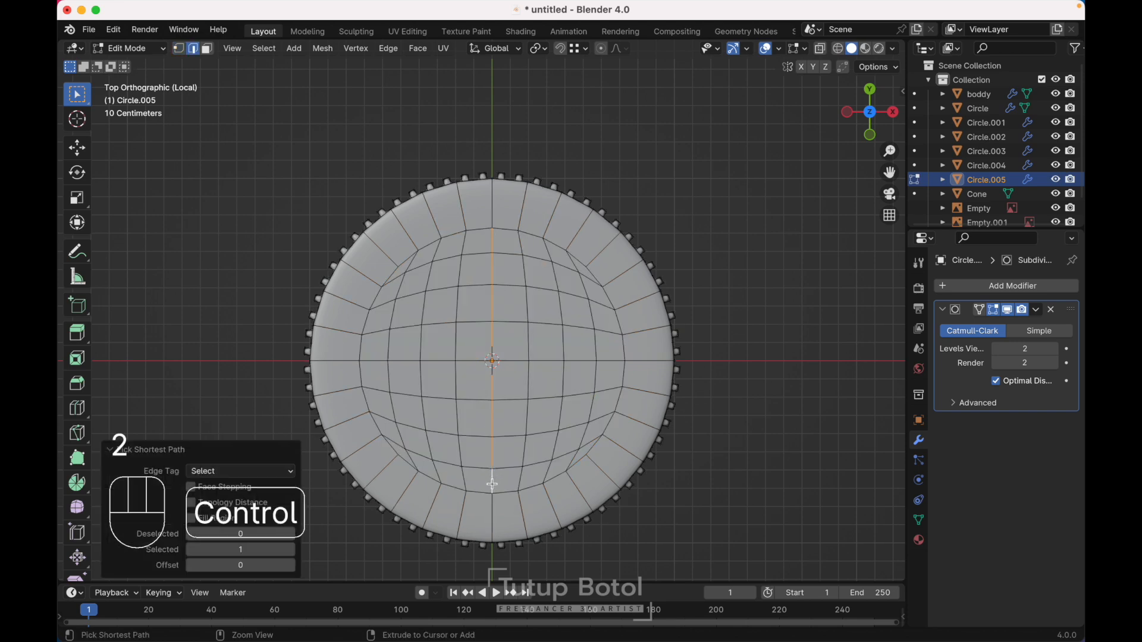
{"action": "left_click", "coordinate": [371, 358], "text": "shift"}
{"action": "left_click", "coordinate": [610, 359], "text": "ctrl"}
{"action": "key", "text": "ctrl+b"}
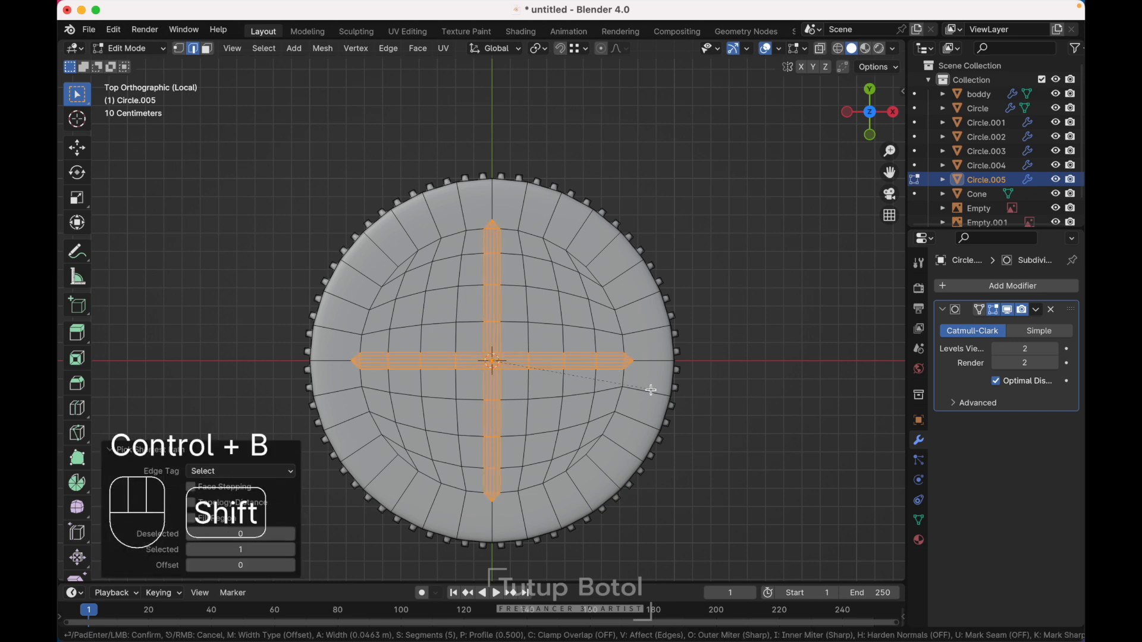
{"action": "scroll", "coordinate": [650, 390], "scroll_direction": "down", "scroll_amount": 6}
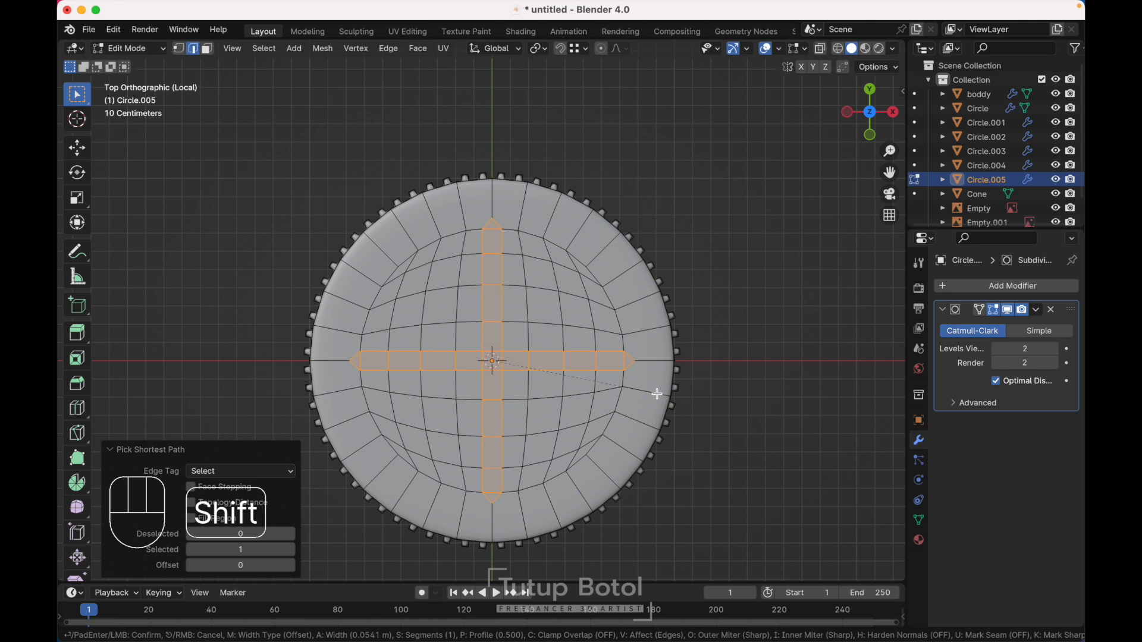
{"action": "left_click", "coordinate": [657, 394]}
Extrude the cross-shaped face strips on the knob's top along their normals with an offset of 0.25 m to sink a cross slot.
{"action": "scroll", "coordinate": [658, 394], "scroll_direction": "up", "scroll_amount": 6}
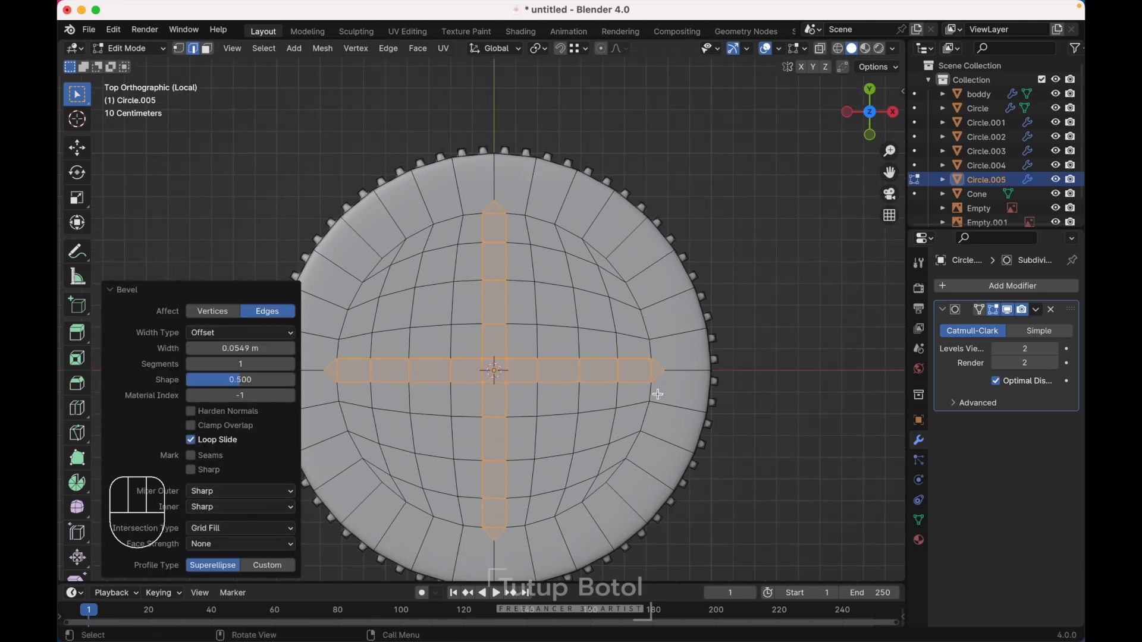
{"action": "middle_click_drag", "start_coordinate": [658, 394], "coordinate": [658, 394]}
{"action": "key", "text": "3"}
{"action": "scroll", "coordinate": [658, 394], "scroll_direction": "down", "scroll_amount": 2}
{"action": "left_click", "coordinate": [690, 345]}
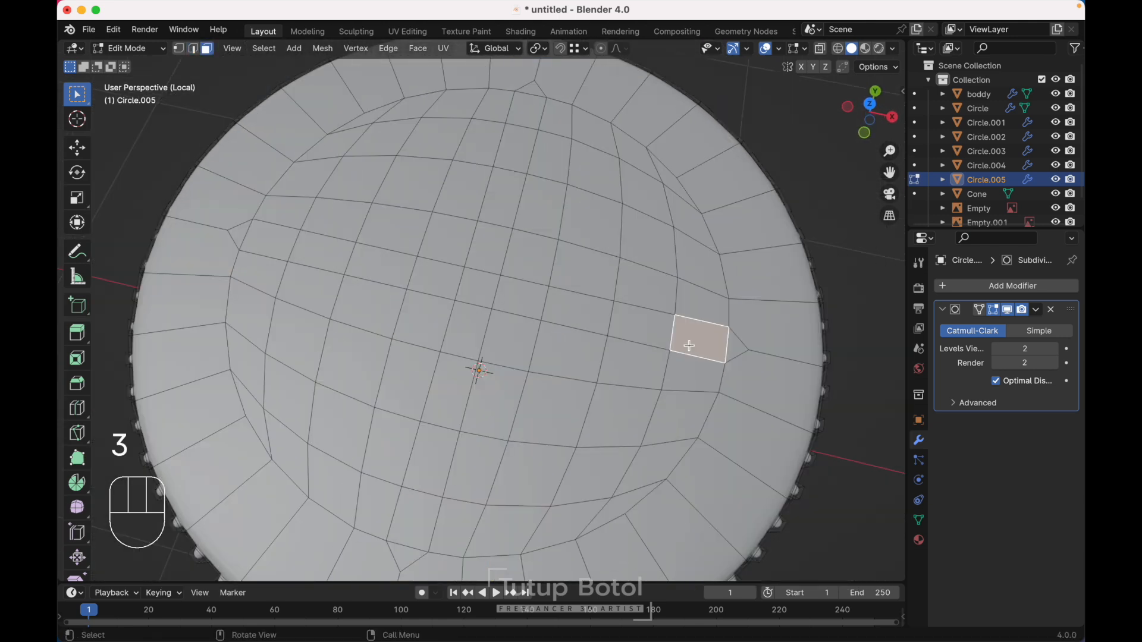
{"action": "left_click", "coordinate": [249, 241], "text": "ctrl"}
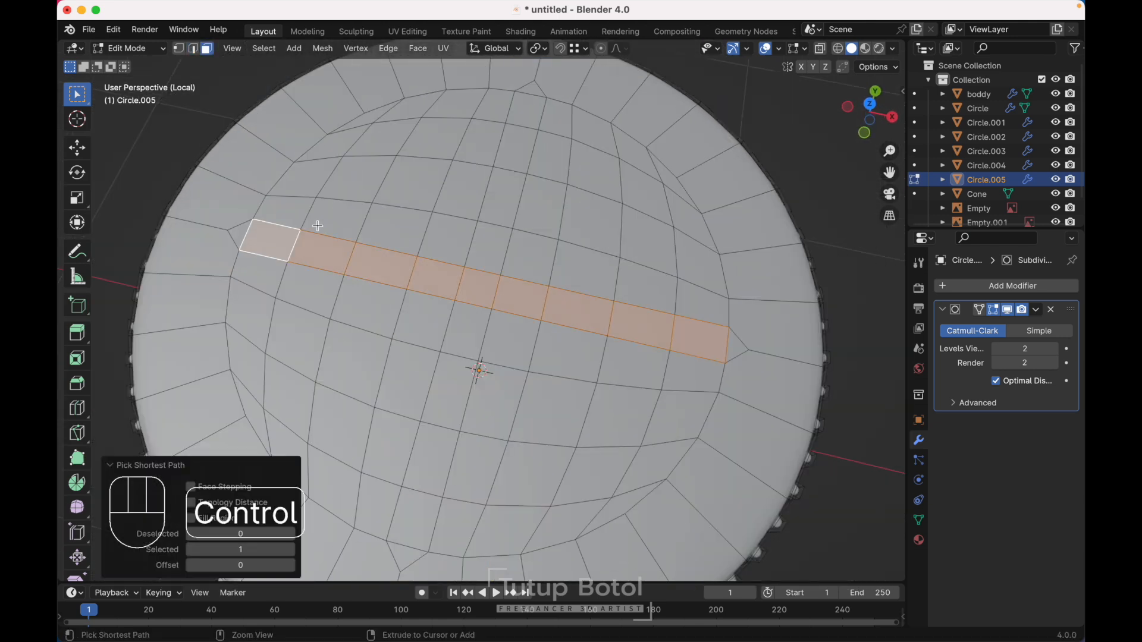
{"action": "left_click", "coordinate": [525, 110], "text": "shift"}
{"action": "left_click", "coordinate": [417, 521], "text": "ctrl"}
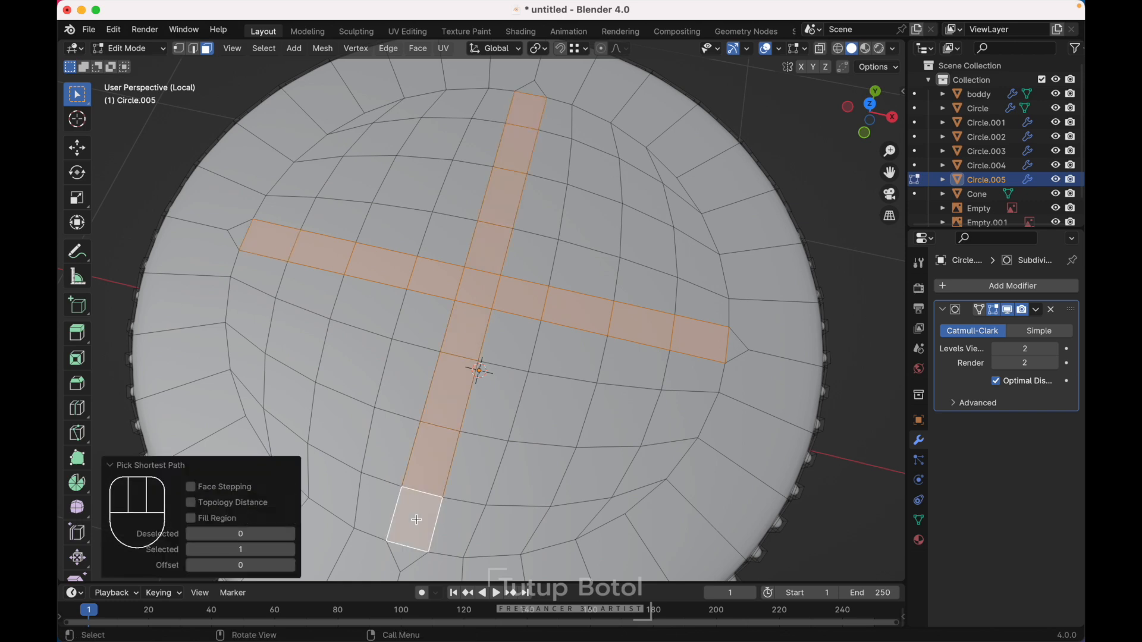
{"action": "key", "text": "alt+e"}
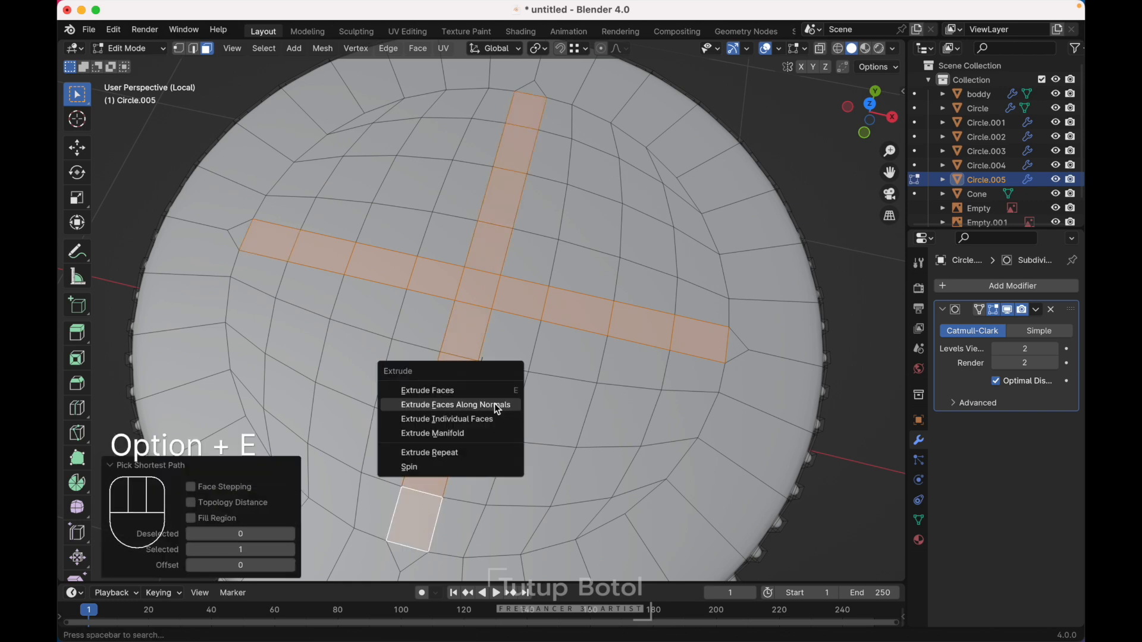
{"action": "left_click", "coordinate": [494, 403]}
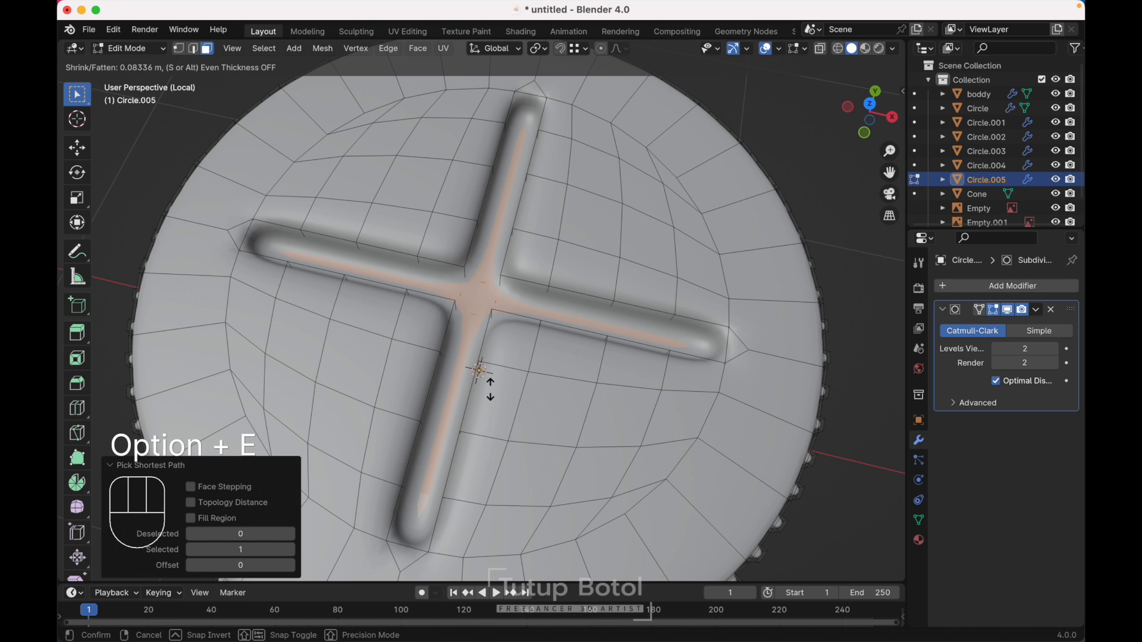
{"action": "left_click", "coordinate": [474, 356]}
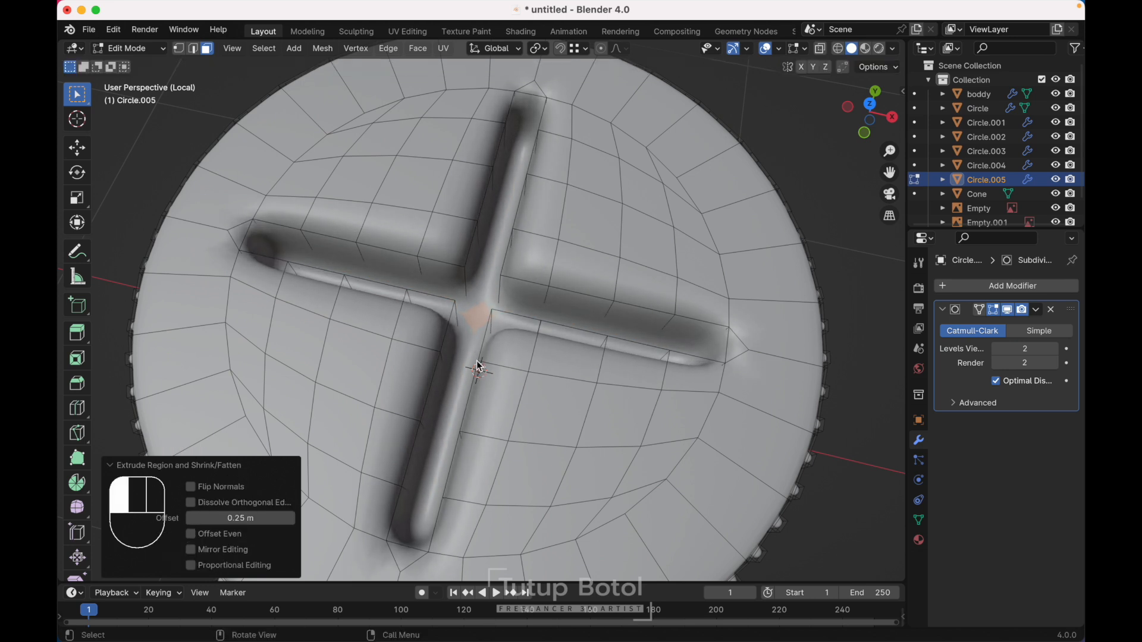
Raise the four faces around the slot's centre about 0.082 m along Z with smooth proportional editing to dome the knob's top.
{"action": "middle_click_drag", "start_coordinate": [473, 356], "coordinate": [479, 365]}
{"action": "scroll", "coordinate": [476, 360], "scroll_direction": "down", "scroll_amount": 10}
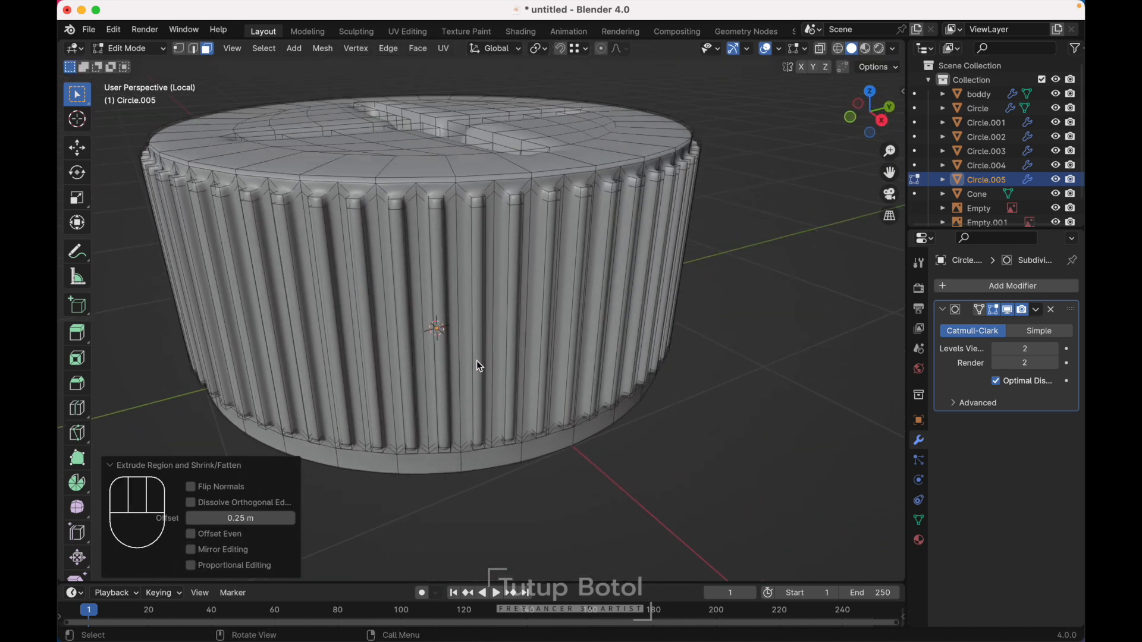
{"action": "scroll", "coordinate": [476, 360], "scroll_direction": "up", "scroll_amount": 10}
{"action": "scroll", "coordinate": [476, 360], "scroll_direction": "right", "scroll_amount": 10}
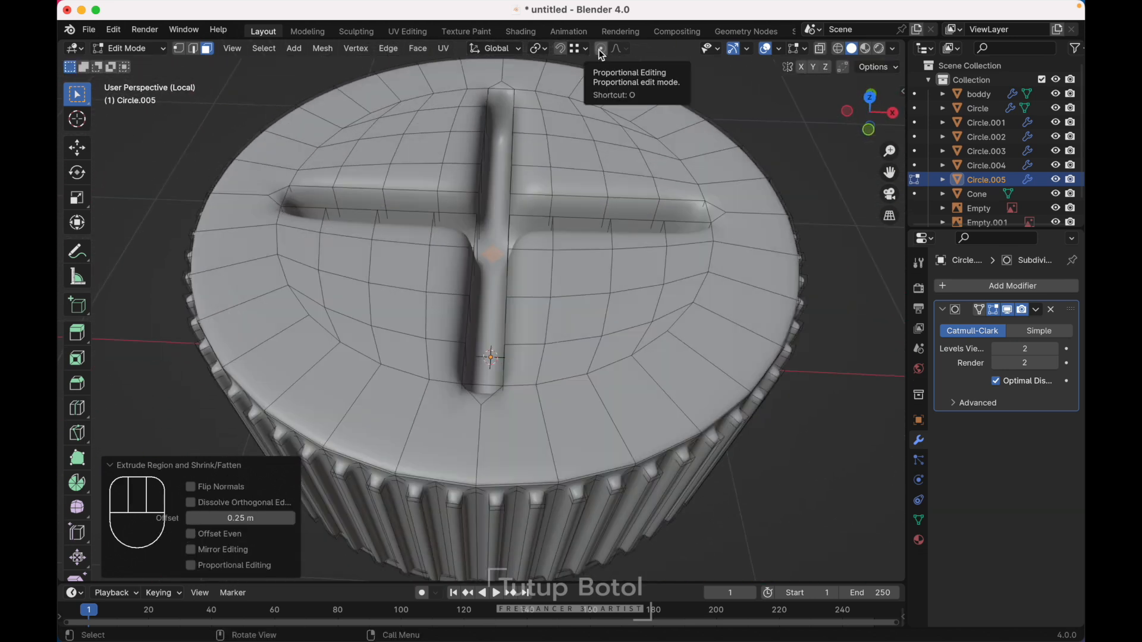
{"action": "left_click", "coordinate": [601, 48]}
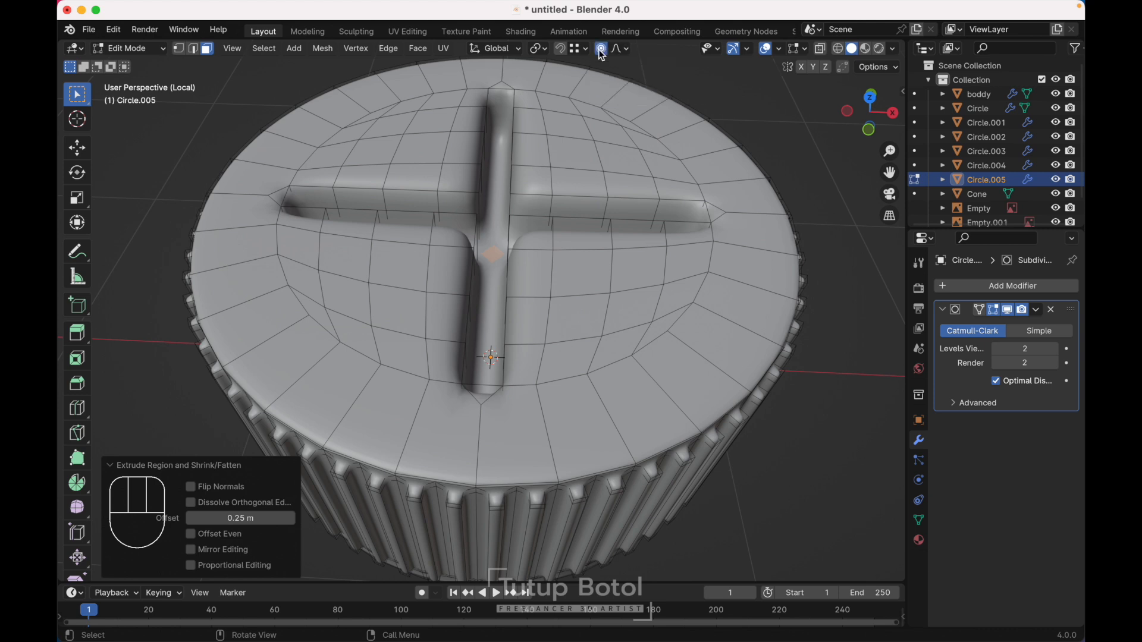
{"action": "left_click", "coordinate": [457, 177]}
{"action": "left_click", "coordinate": [526, 181], "text": "shift"}
{"action": "left_click", "coordinate": [527, 231], "text": "shift"}
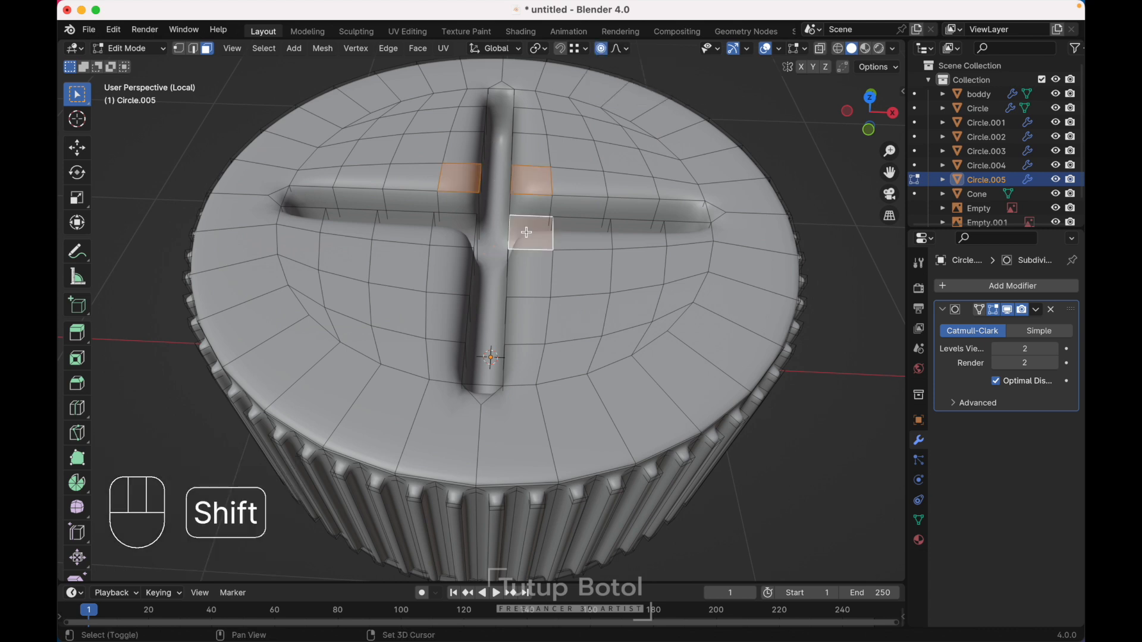
{"action": "left_click", "coordinate": [455, 230], "text": "shift"}
{"action": "key", "text": "Tab"}
{"action": "key", "text": "Tab"}
{"action": "scroll", "coordinate": [476, 178], "scroll_direction": "down", "scroll_amount": 5}
{"action": "key", "text": "g"}
{"action": "key", "text": "z"}
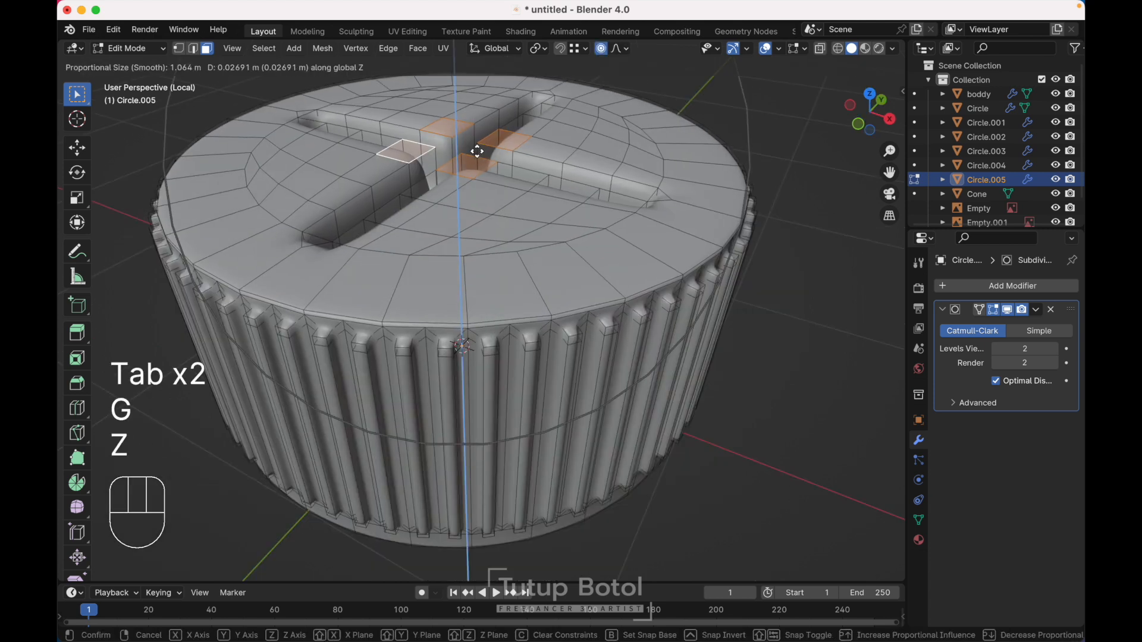
{"action": "left_click", "coordinate": [473, 135]}
Leave local view in Object Mode, scale the knob to 0.209, and rotate it 90° about X.
{"action": "key", "text": "Tab"}
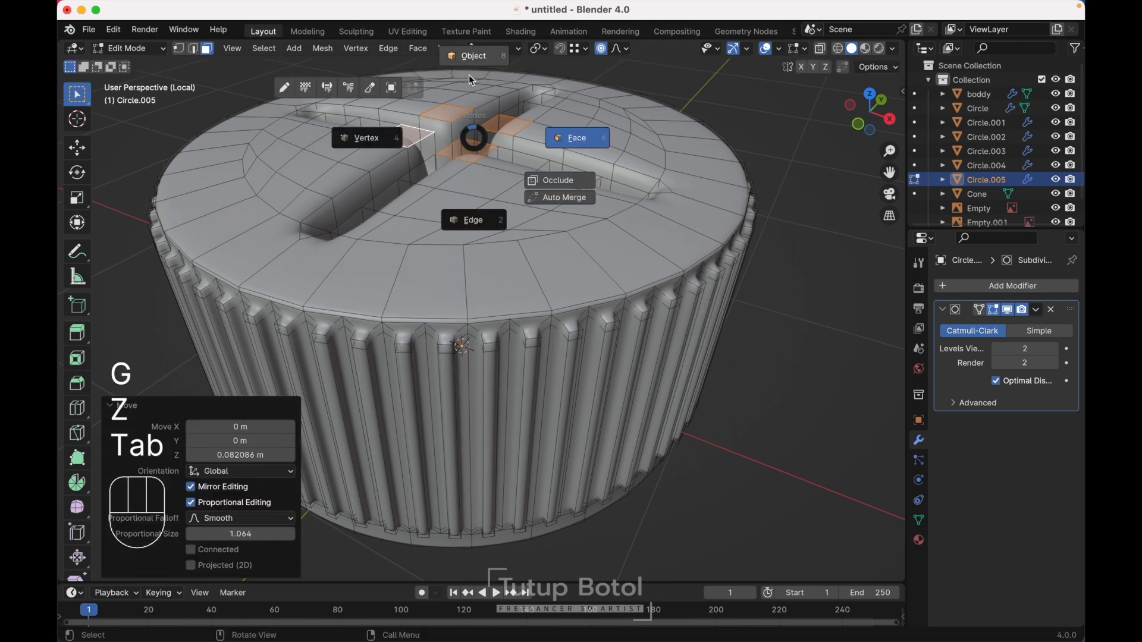
{"action": "key", "text": "slash"}
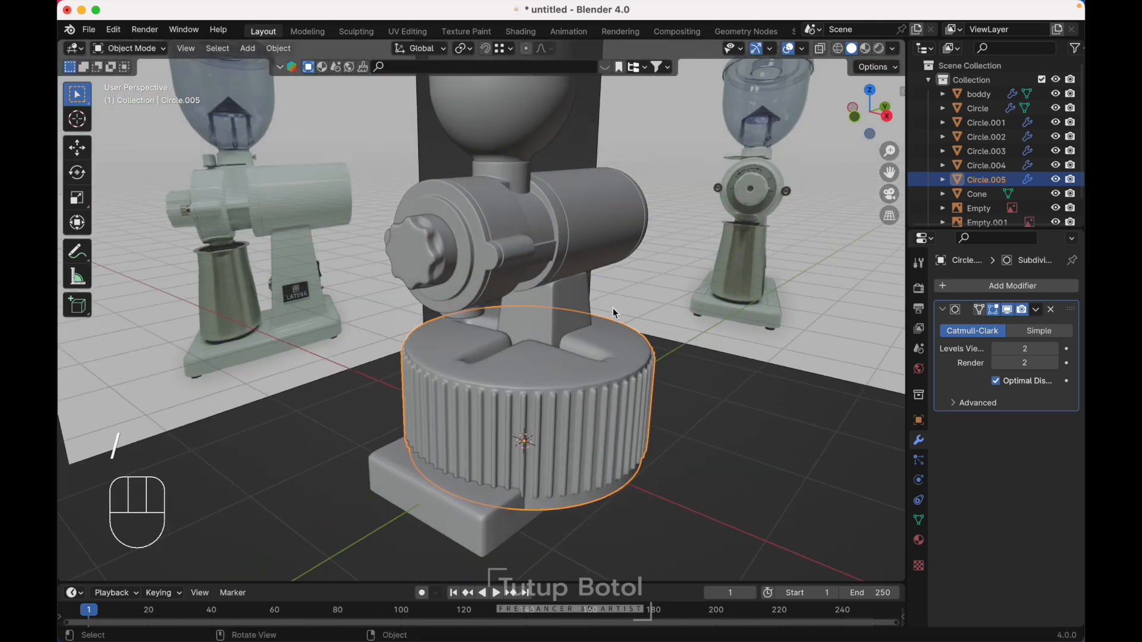
{"action": "key", "text": "s"}
{"action": "left_click", "coordinate": [559, 425]}
{"action": "key", "text": "grave"}
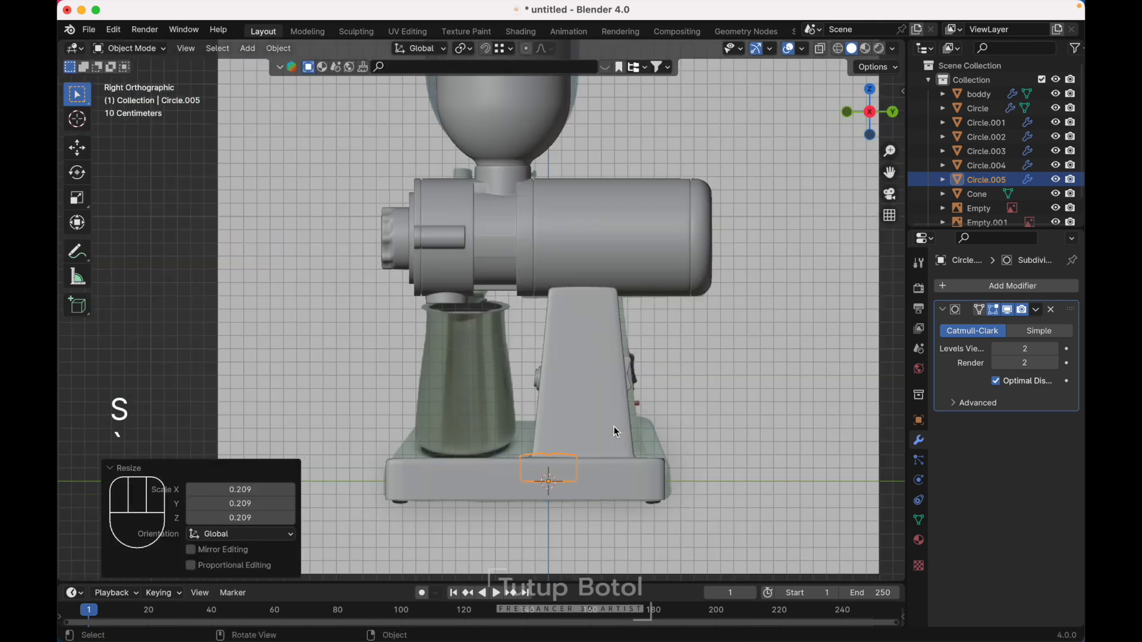
{"action": "key", "text": "r"}
{"action": "key", "text": "x"}
{"action": "key", "text": "9"}
{"action": "key", "text": "0"}
{"action": "key", "text": "Return"}
Move the knob in side view to the front of the housing at lug height and scale it to 0.277.
{"action": "key", "text": "g"}
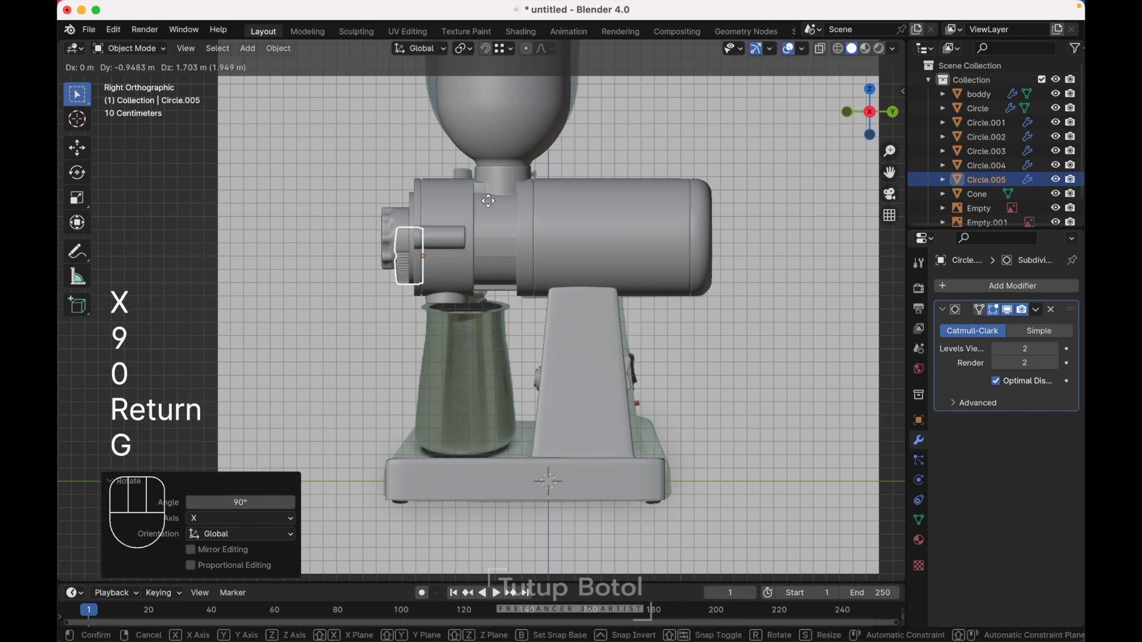
{"action": "left_click", "coordinate": [477, 182]}
{"action": "key", "text": "s"}
{"action": "left_click", "coordinate": [417, 286]}
Move the knob about 0.468 m along X onto the housing's side lug.
{"action": "key", "text": "grave"}
{"action": "left_click", "coordinate": [366, 241]}
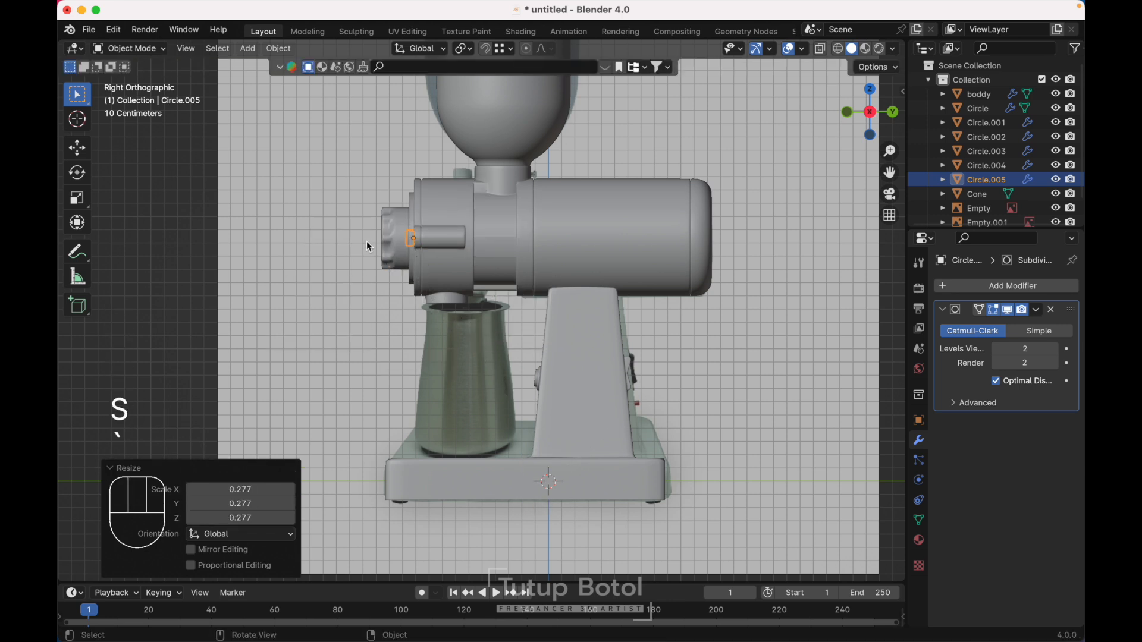
{"action": "key", "text": "g"}
{"action": "key", "text": "x"}
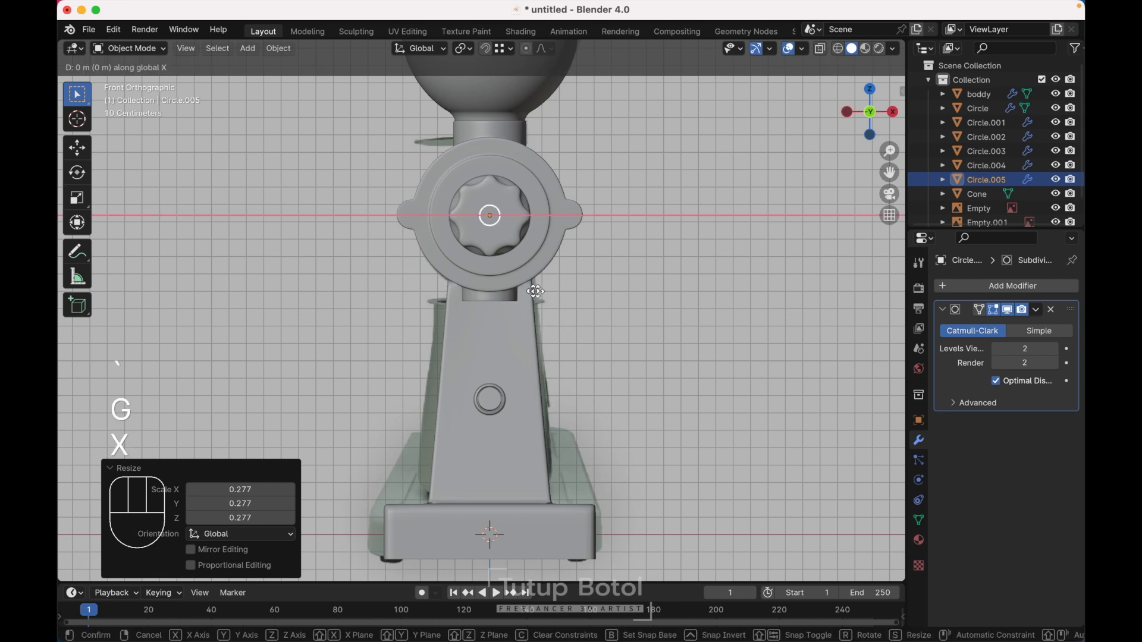
{"action": "left_click", "coordinate": [611, 287]}
{"action": "scroll", "coordinate": [611, 288], "scroll_direction": "up", "scroll_amount": 2}
{"action": "scroll", "coordinate": [612, 288], "scroll_direction": "right", "scroll_amount": 10}
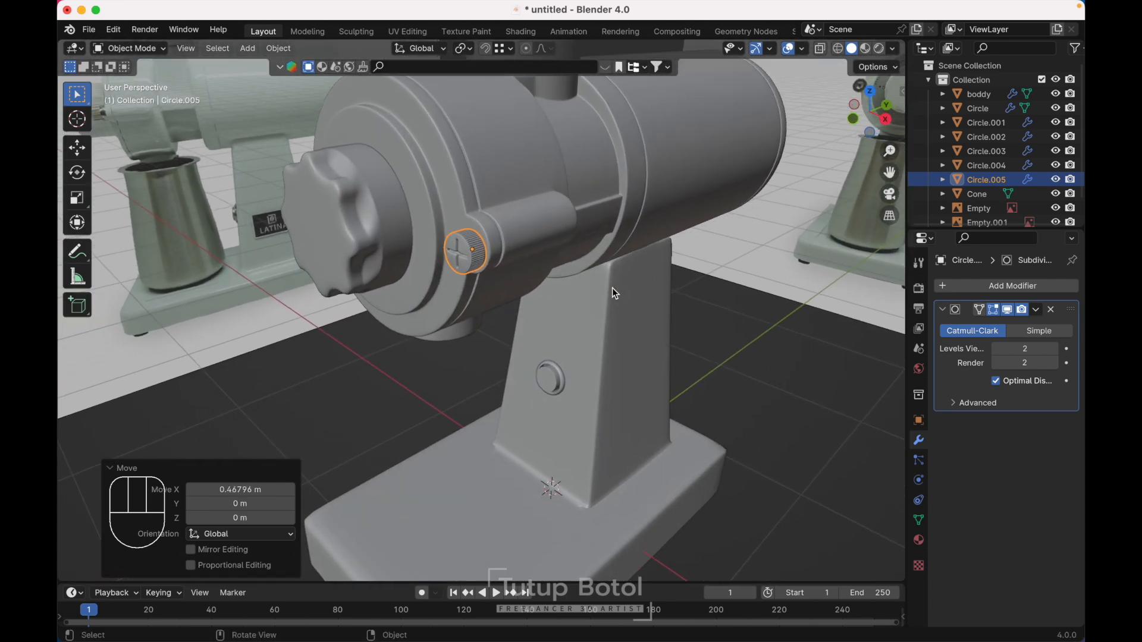
Shift the knob about 0.005 m along Y in top view to seat it against the lug's front face.
{"action": "scroll", "coordinate": [612, 287], "scroll_direction": "up", "scroll_amount": 1}
{"action": "key", "text": "grave"}
{"action": "key", "text": "grave"}
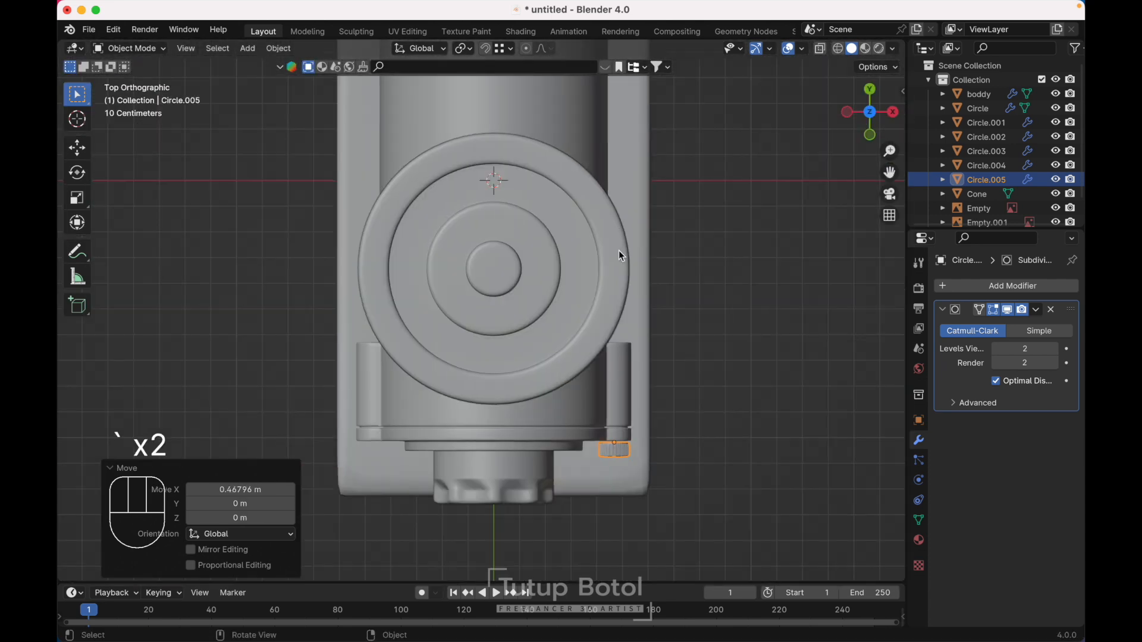
{"action": "scroll", "coordinate": [618, 251], "scroll_direction": "up", "scroll_amount": 2}
{"action": "scroll", "coordinate": [618, 251], "scroll_direction": "down", "scroll_amount": 4, "text": "shift"}
{"action": "scroll", "coordinate": [619, 251], "scroll_direction": "up", "scroll_amount": 3}
{"action": "scroll", "coordinate": [618, 251], "scroll_direction": "right", "scroll_amount": 4, "text": "shift"}
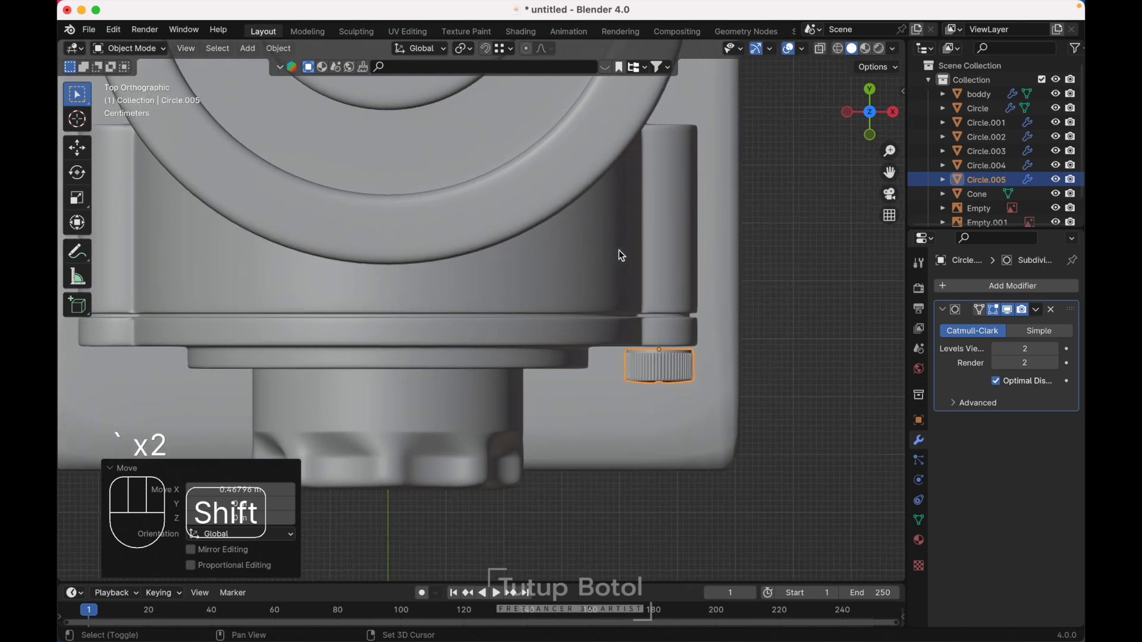
{"action": "key", "text": "g"}
{"action": "key", "text": "y"}
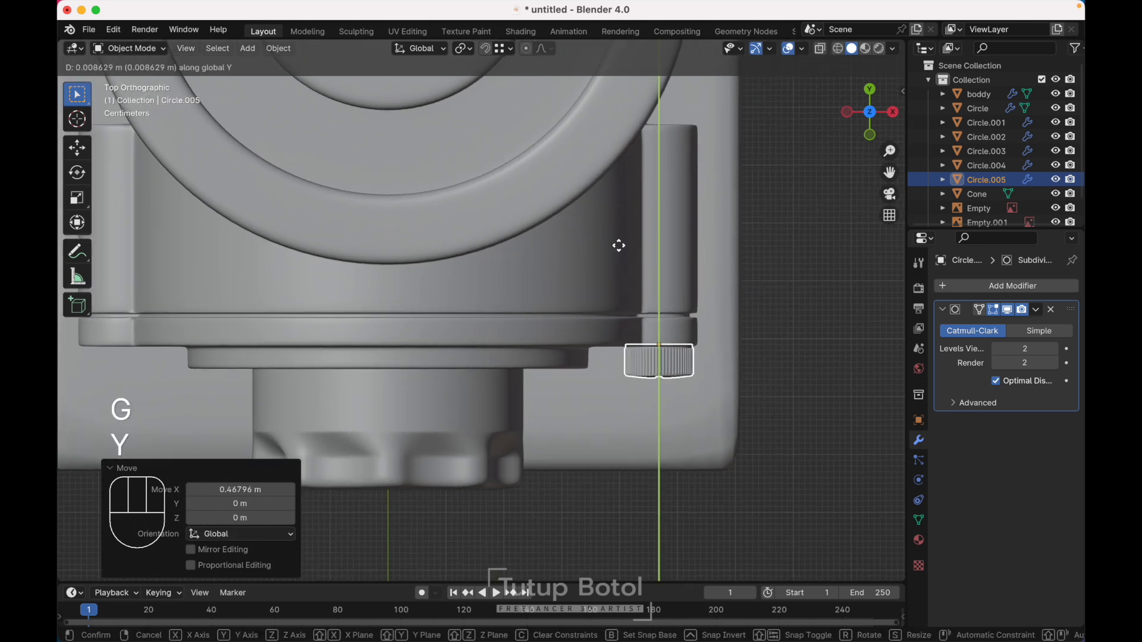
{"action": "left_click", "coordinate": [618, 247]}
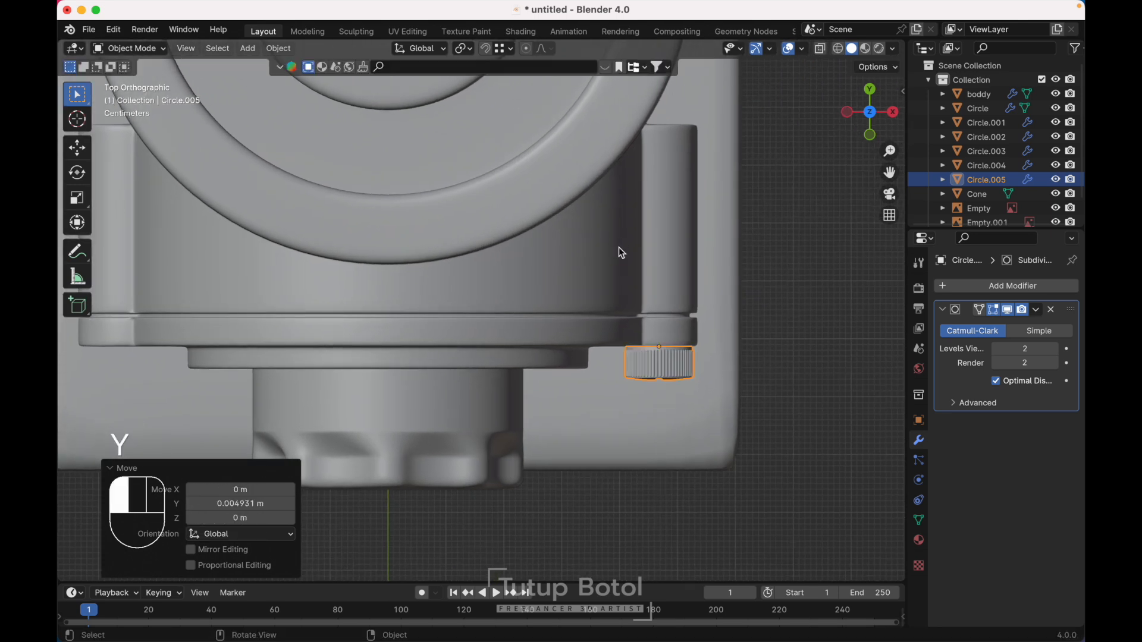
Examine the knob's placement from the front and around the grinder against the reference images.
{"action": "scroll", "coordinate": [619, 247], "scroll_direction": "down", "scroll_amount": 2}
{"action": "scroll", "coordinate": [618, 248], "scroll_direction": "down", "scroll_amount": 5}
{"action": "key", "text": "grave"}
{"action": "left_click", "coordinate": [555, 152]}
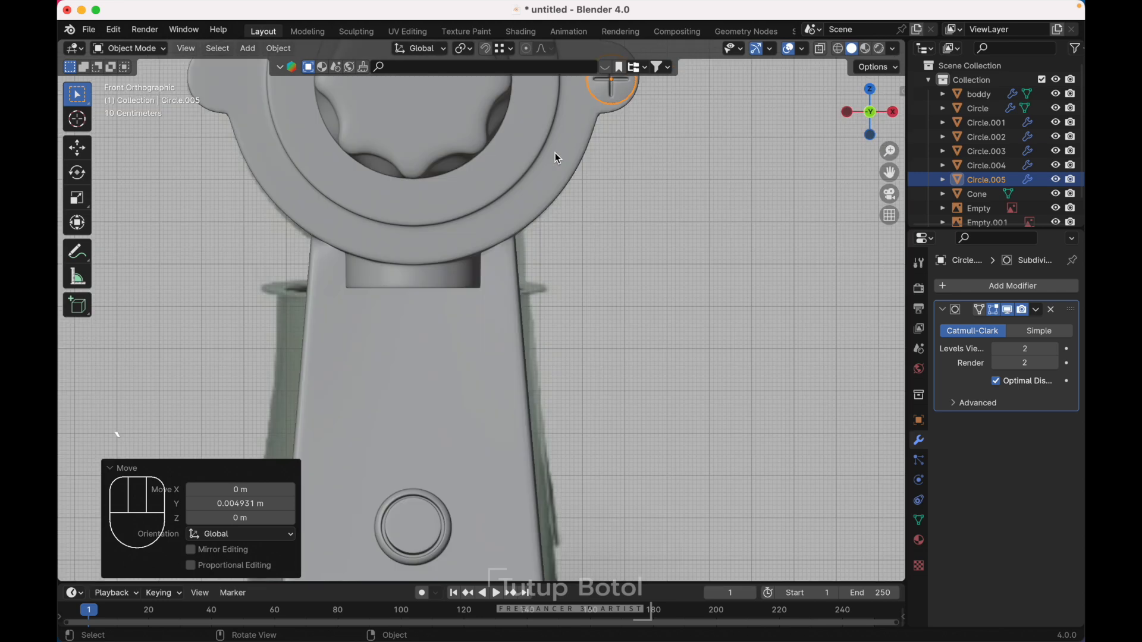
{"action": "scroll", "coordinate": [694, 249], "scroll_direction": "down", "scroll_amount": 2}
{"action": "left_click", "coordinate": [695, 248]}
{"action": "scroll", "coordinate": [694, 249], "scroll_direction": "right", "scroll_amount": 3}
{"action": "key", "text": "grave"}
{"action": "scroll", "coordinate": [695, 247], "scroll_direction": "right", "scroll_amount": 10}
{"action": "scroll", "coordinate": [694, 247], "scroll_direction": "up", "scroll_amount": 5}
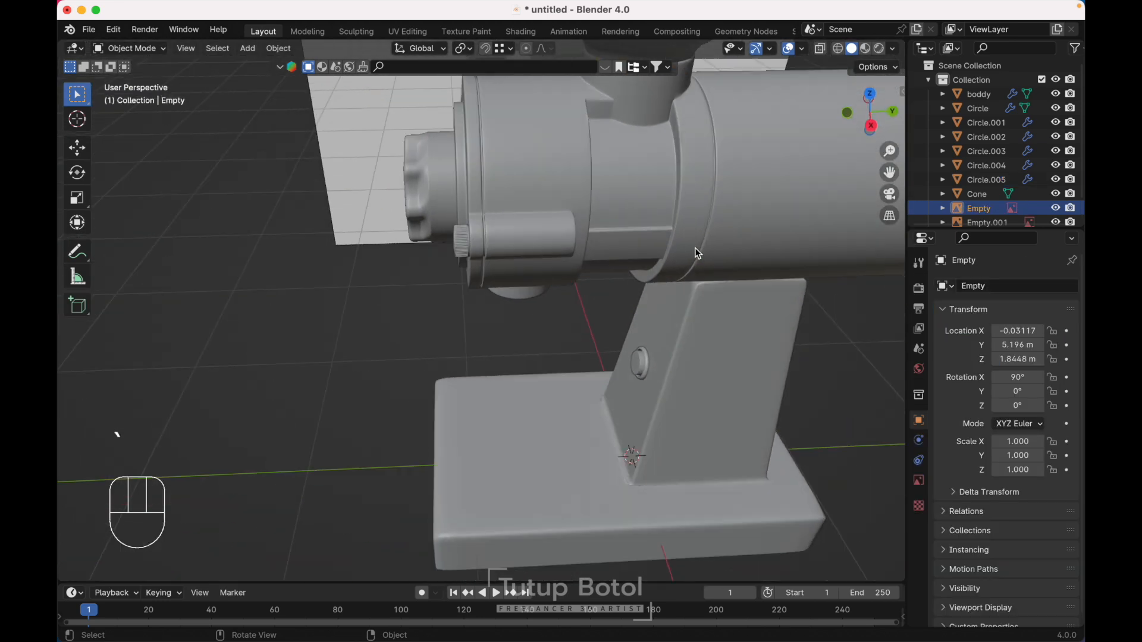
{"action": "scroll", "coordinate": [695, 247], "scroll_direction": "down", "scroll_amount": 5}
{"action": "scroll", "coordinate": [695, 247], "scroll_direction": "left", "scroll_amount": 10}
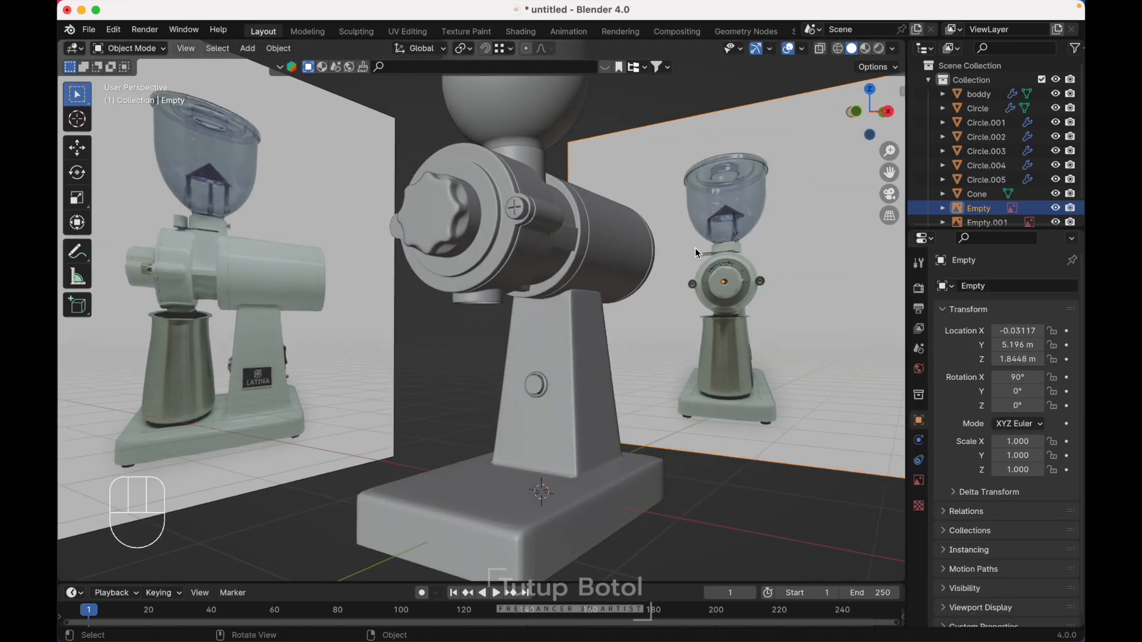
{"action": "scroll", "coordinate": [626, 236], "scroll_direction": "left", "scroll_amount": 2}
Add a Mirror modifier on X above the knob's Subdivision, with the grinder's stand body as mirror object, and save the file.
{"action": "left_click", "coordinate": [531, 219]}
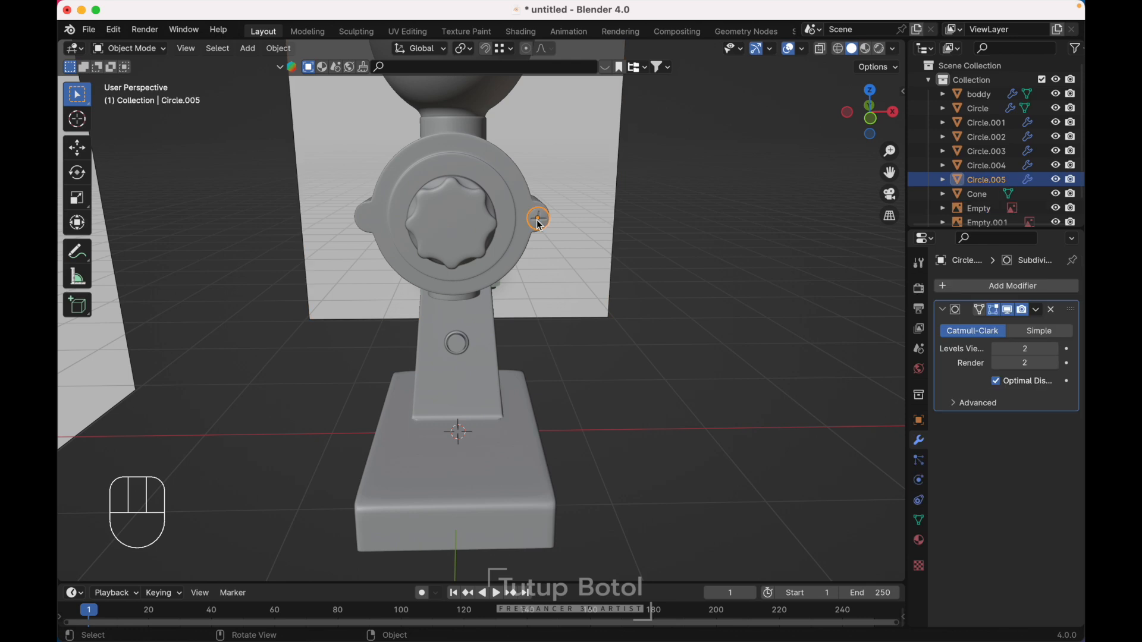
{"action": "left_click", "coordinate": [1000, 288]}
{"action": "left_click_drag", "start_coordinate": [991, 284], "coordinate": [799, 384]}
{"action": "left_click_drag", "start_coordinate": [1068, 424], "coordinate": [1033, 291]}
{"action": "left_click", "coordinate": [1053, 384]}
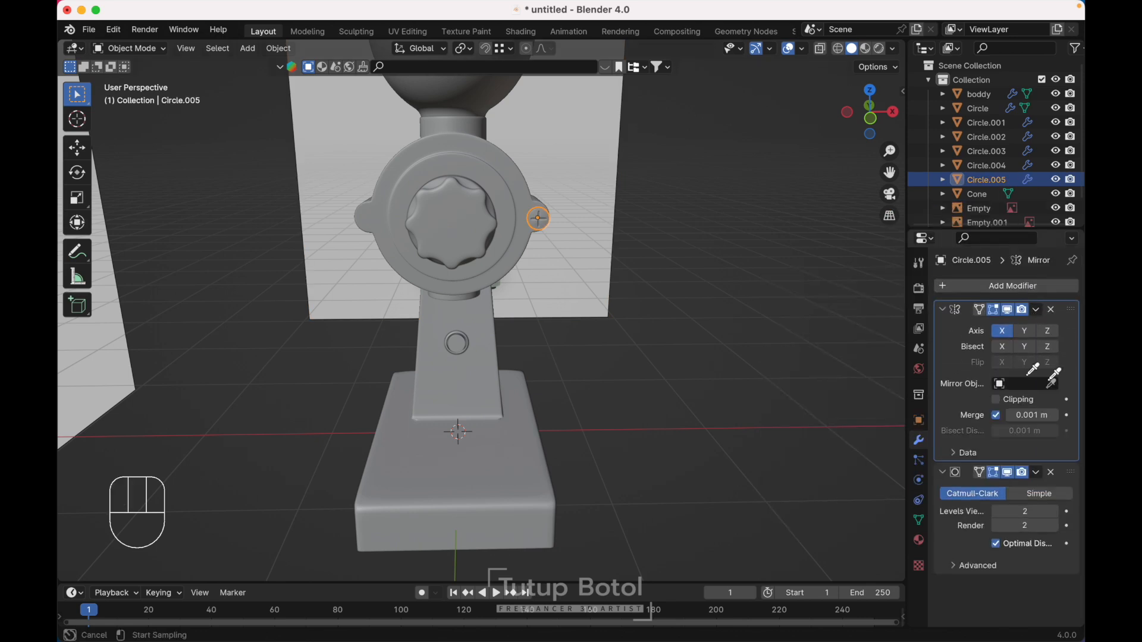
{"action": "left_click", "coordinate": [474, 375]}
{"action": "middle_click_drag", "start_coordinate": [470, 376], "coordinate": [532, 359]}
{"action": "scroll", "coordinate": [534, 364], "scroll_direction": "up", "scroll_amount": 4}
{"action": "key", "text": "ctrl+s"}
Add a cylinder with 16 vertices, 1 m radius and 2 m depth at the world origin.
{"action": "scroll", "coordinate": [531, 359], "scroll_direction": "down", "scroll_amount": 4}
{"action": "key", "text": "shift+a"}
{"action": "mouse_move", "coordinate": [557, 300]}
{"action": "left_click", "coordinate": [619, 386]}
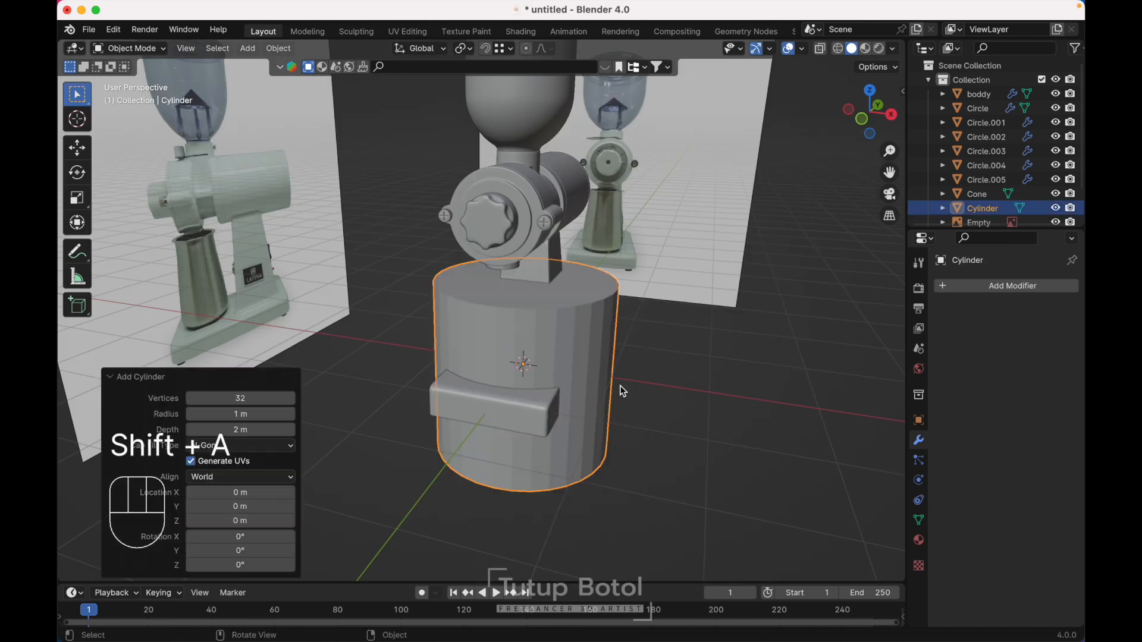
{"action": "left_click", "coordinate": [246, 398]}
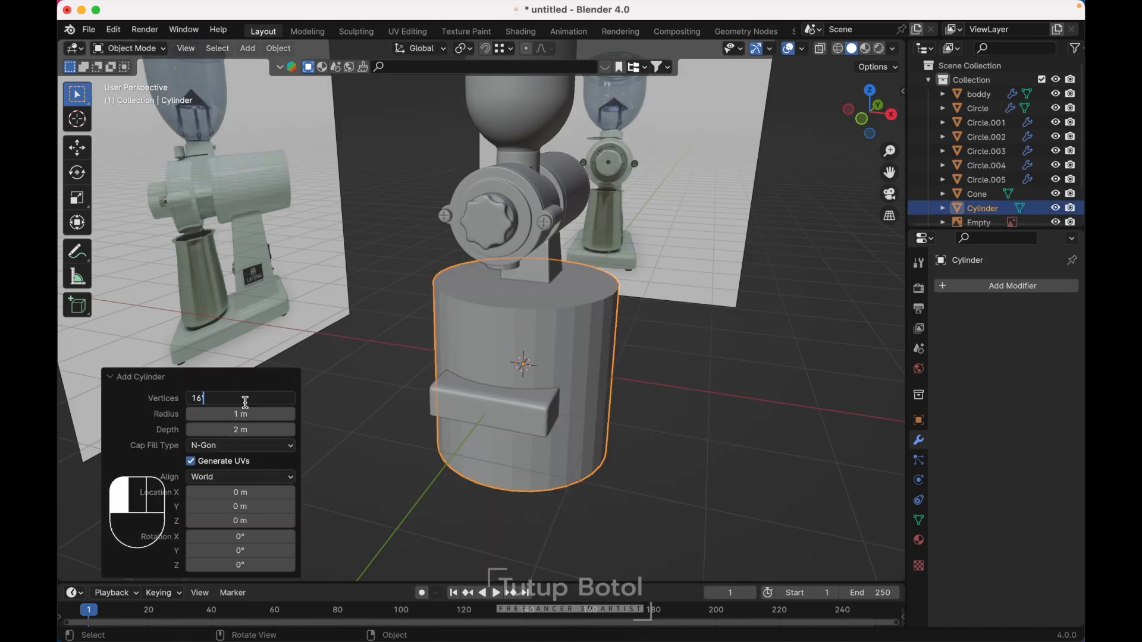
{"action": "key", "text": "Return"}
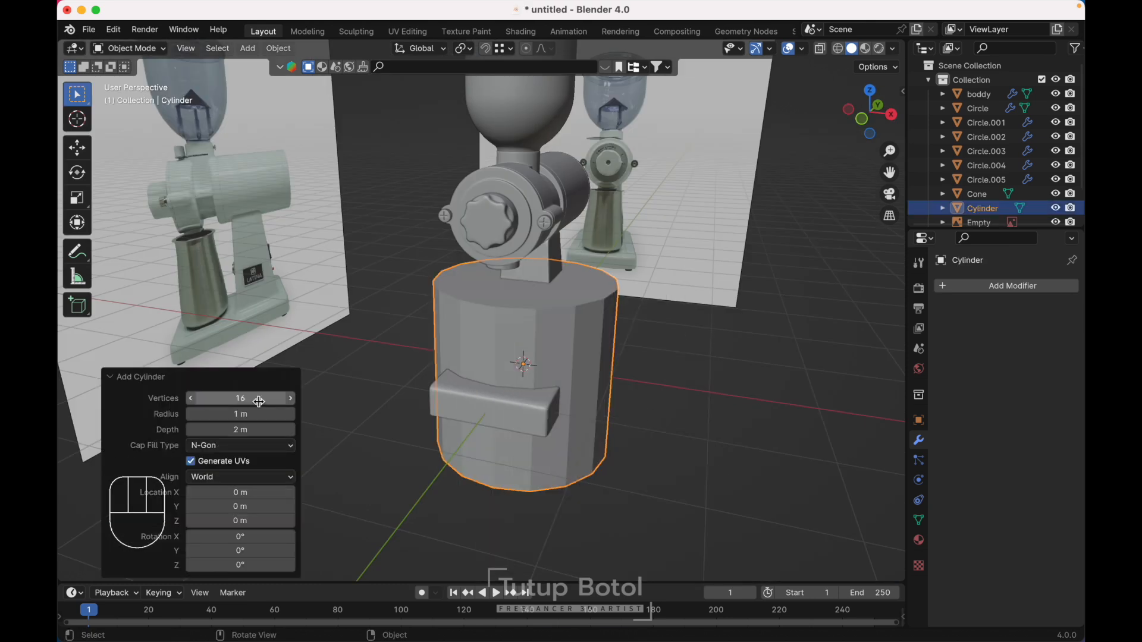
Shade the cylinder auto smooth and scale it down uniformly to about 0.08 in front view.
{"action": "right_click", "coordinate": [518, 337]}
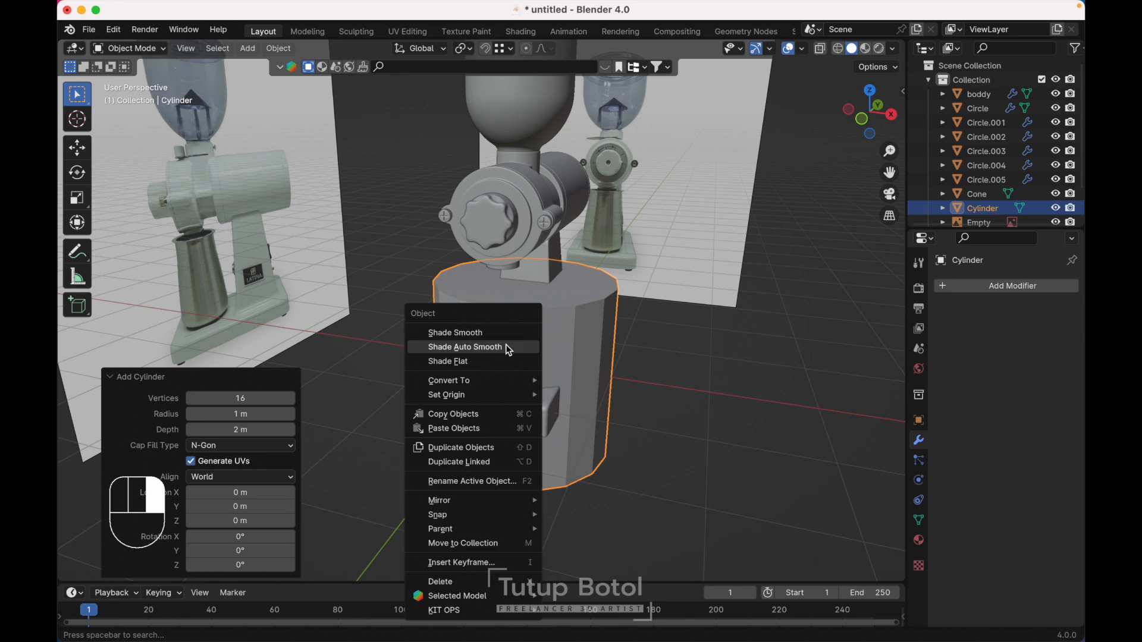
{"action": "left_click", "coordinate": [507, 348]}
{"action": "key", "text": "grave"}
{"action": "left_click", "coordinate": [630, 303]}
{"action": "key", "text": "s"}
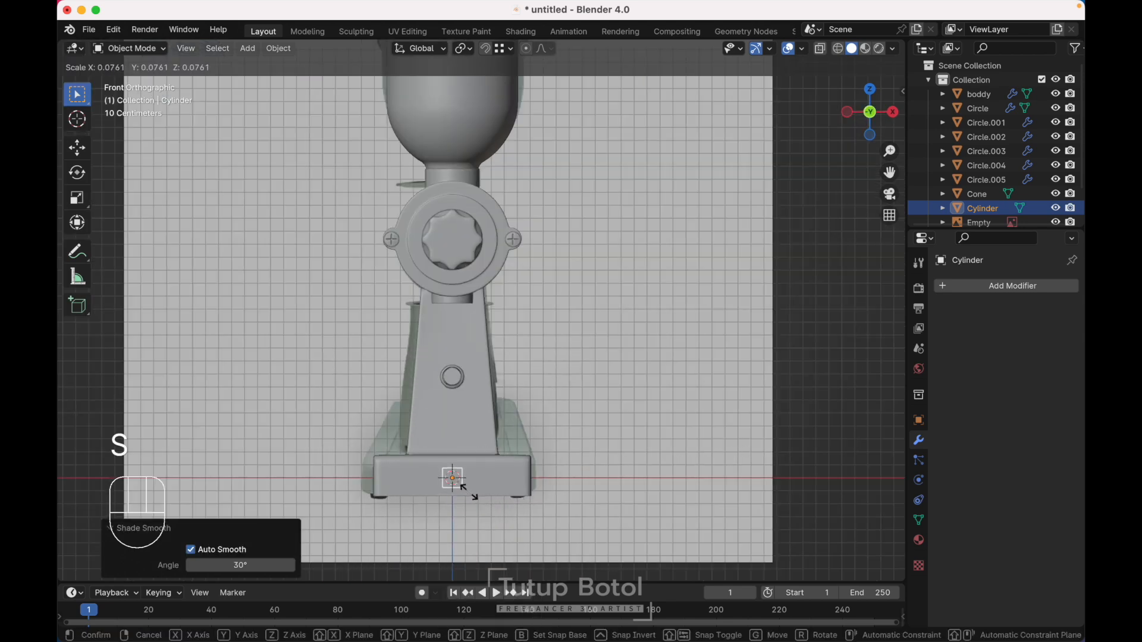
{"action": "left_click", "coordinate": [463, 486]}
Move the small cylinder to the base's lower right corner as a foot and scale it by 0.819.
{"action": "key", "text": "g"}
{"action": "left_click", "coordinate": [535, 506]}
{"action": "key", "text": "s"}
{"action": "left_click", "coordinate": [565, 511]}
Move the foot along Y in right view to the foot position under the base's front end.
{"action": "key", "text": "grave"}
{"action": "left_click", "coordinate": [619, 510]}
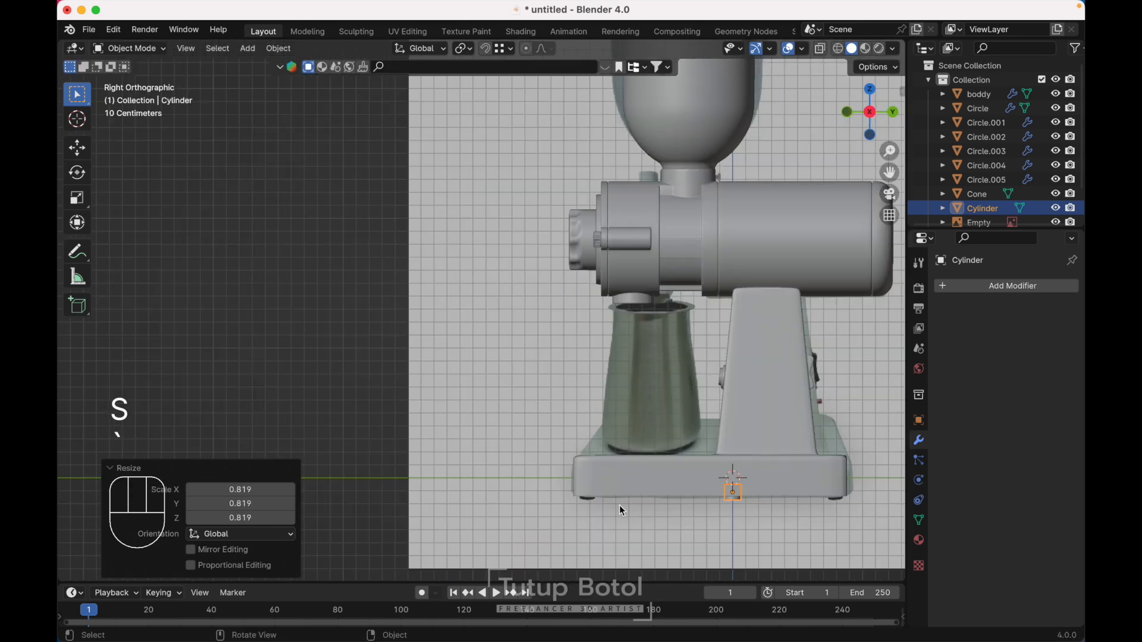
{"action": "key", "text": "g"}
{"action": "key", "text": "y"}
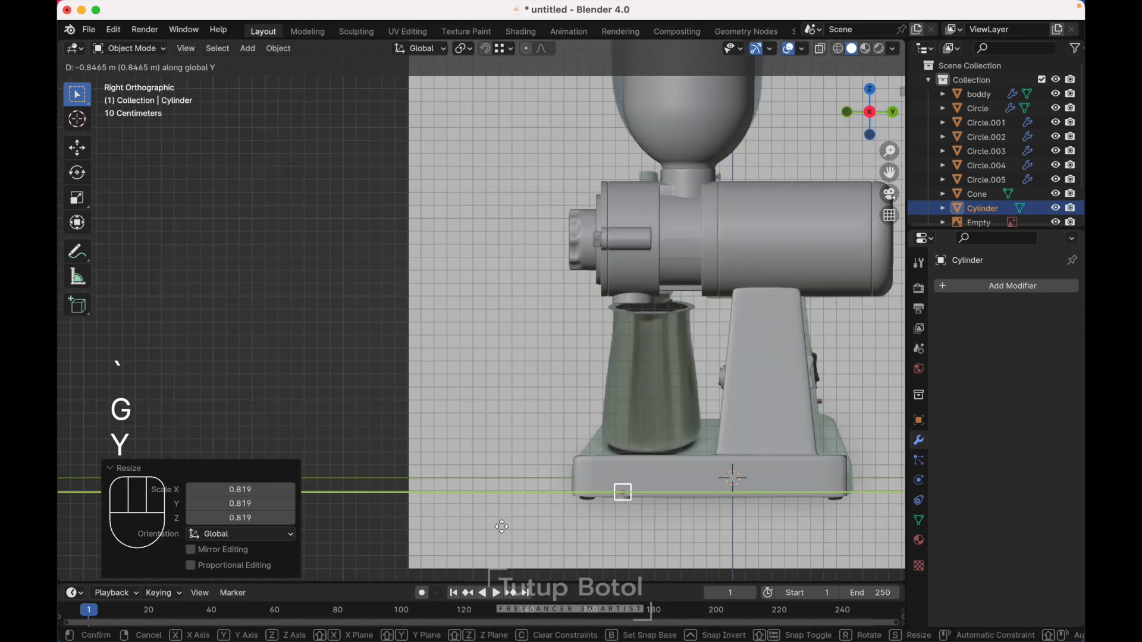
{"action": "left_click", "coordinate": [472, 528]}
{"action": "left_click", "coordinate": [530, 494]}
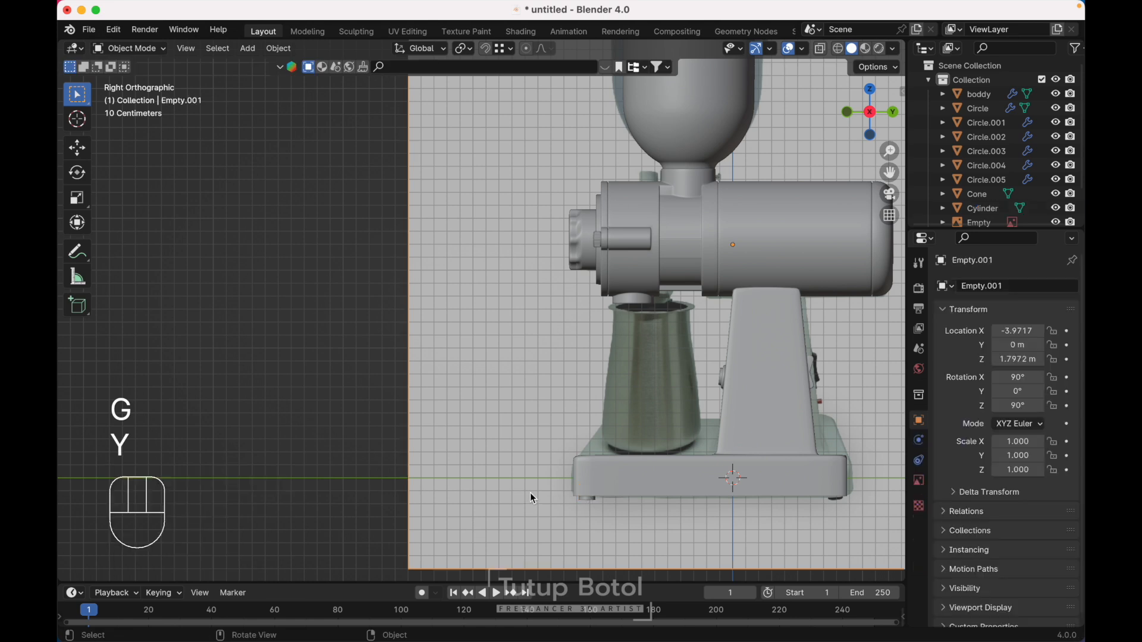
Add a Mirror modifier on X to the foot cylinder, with boddy as the mirror object.
{"action": "scroll", "coordinate": [530, 492], "scroll_direction": "left", "scroll_amount": 5}
{"action": "key", "text": "grave"}
{"action": "left_click", "coordinate": [494, 440]}
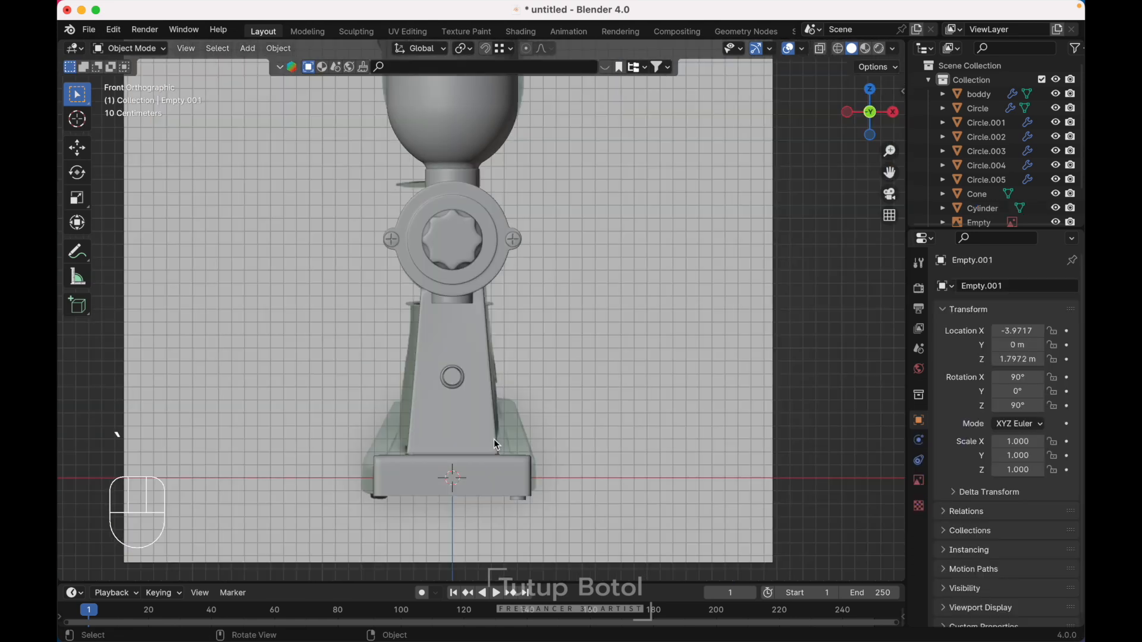
{"action": "left_click", "coordinate": [498, 483]}
{"action": "left_click", "coordinate": [515, 500]}
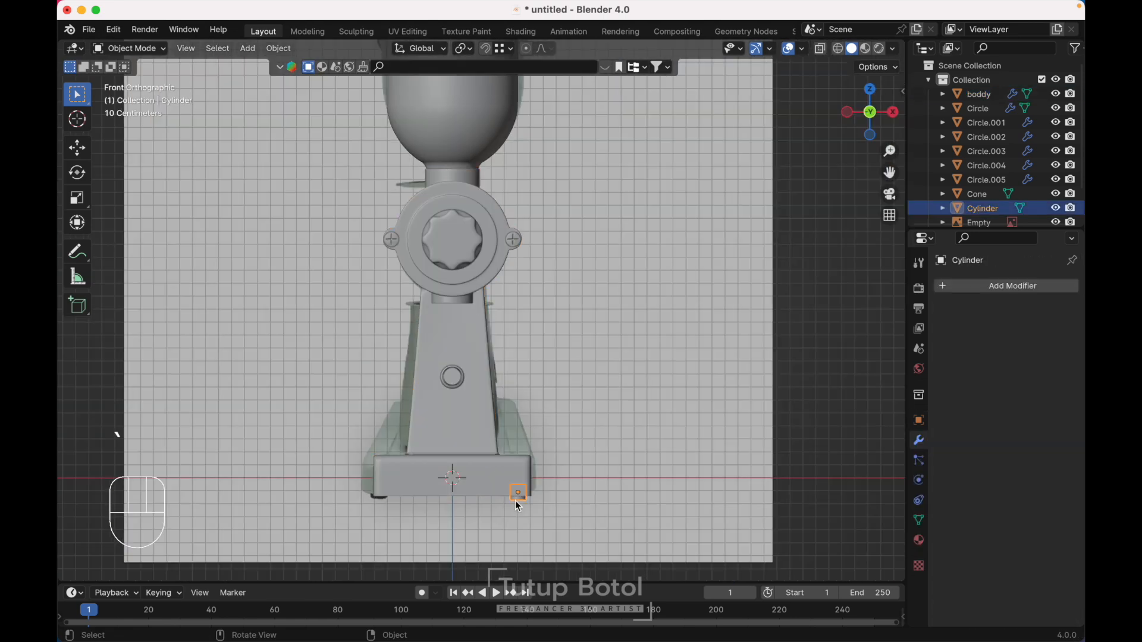
{"action": "left_click", "coordinate": [988, 285]}
{"action": "mouse_move", "coordinate": [990, 286]}
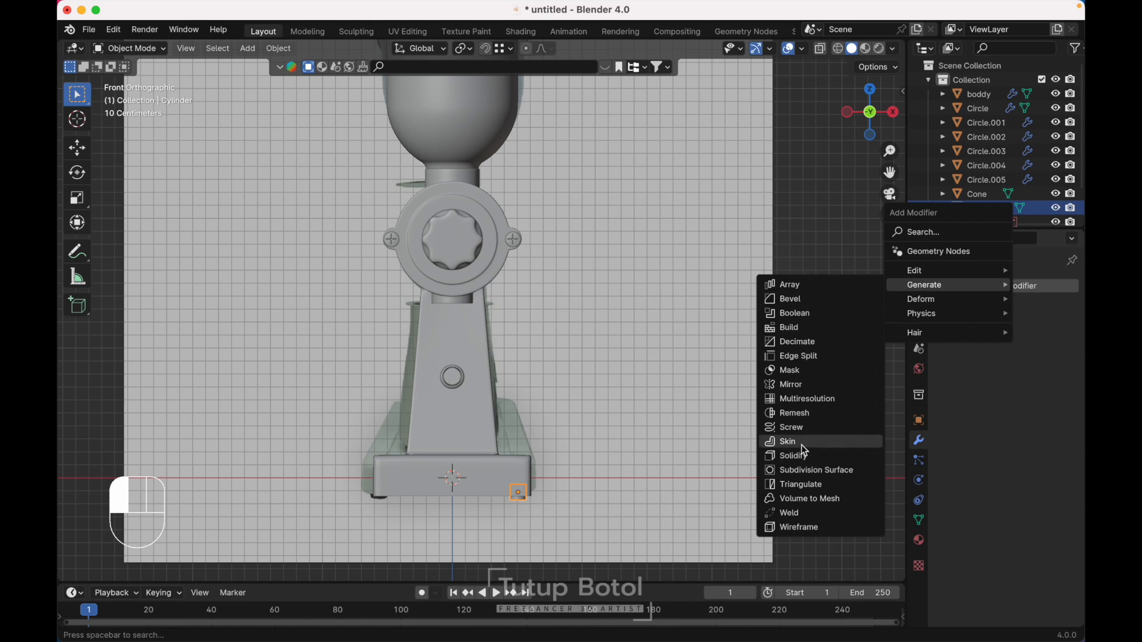
{"action": "left_click", "coordinate": [791, 384]}
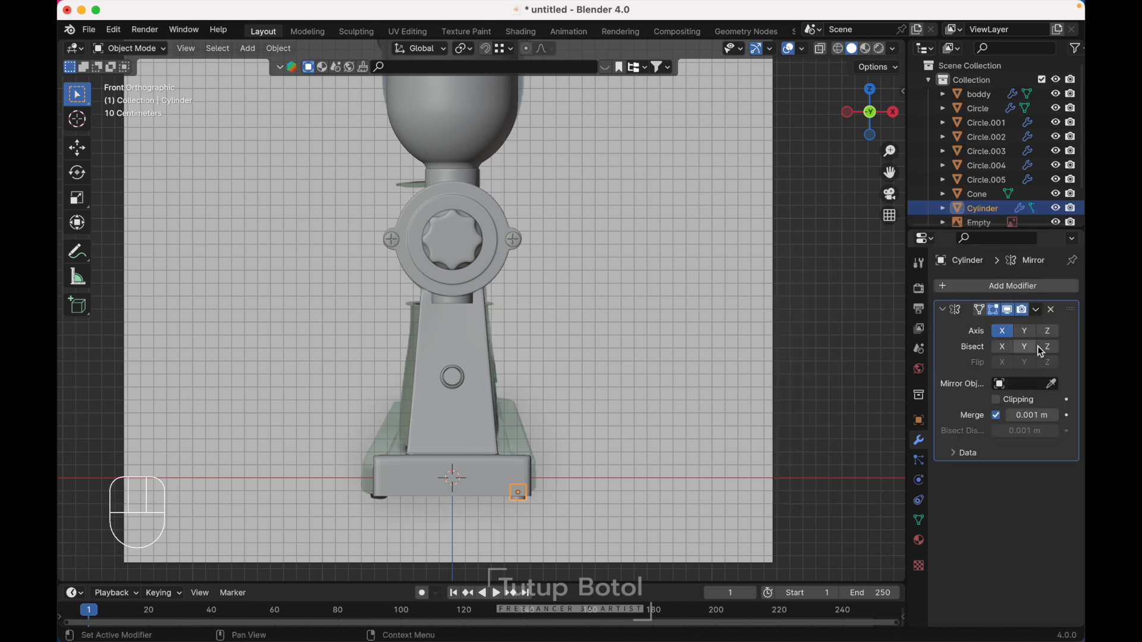
{"action": "left_click", "coordinate": [1056, 384]}
{"action": "left_click", "coordinate": [450, 475]}
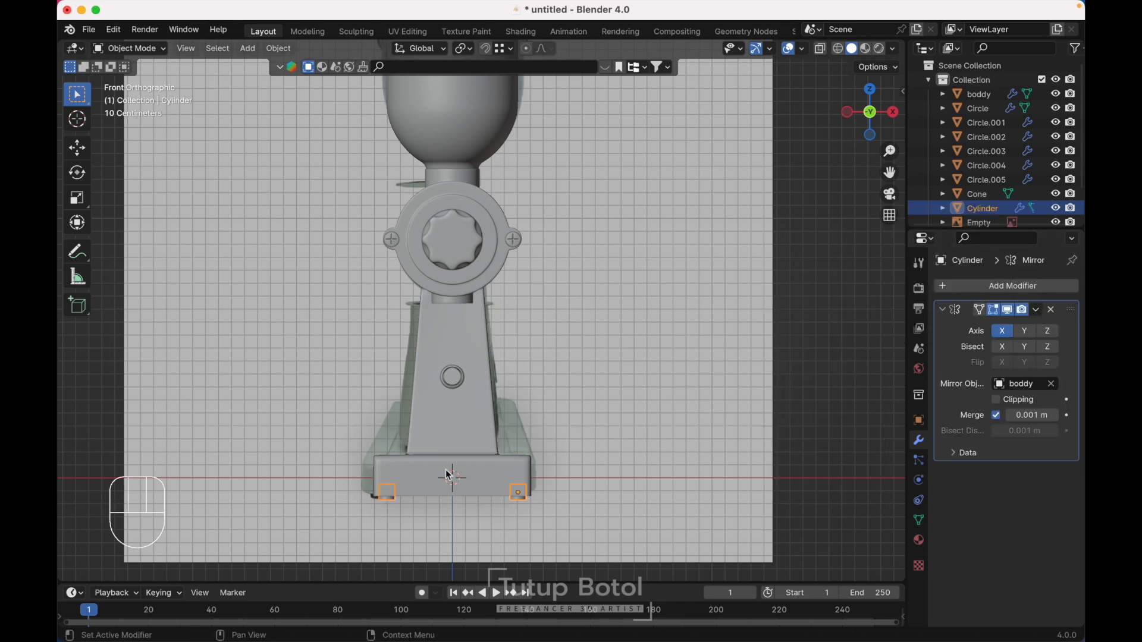
Add an Array modifier with a count of 2 to the foot and place it above the Mirror modifier.
{"action": "middle_click_drag", "start_coordinate": [619, 453], "coordinate": [617, 448]}
{"action": "left_click", "coordinate": [1036, 286]}
{"action": "mouse_move", "coordinate": [1035, 286]}
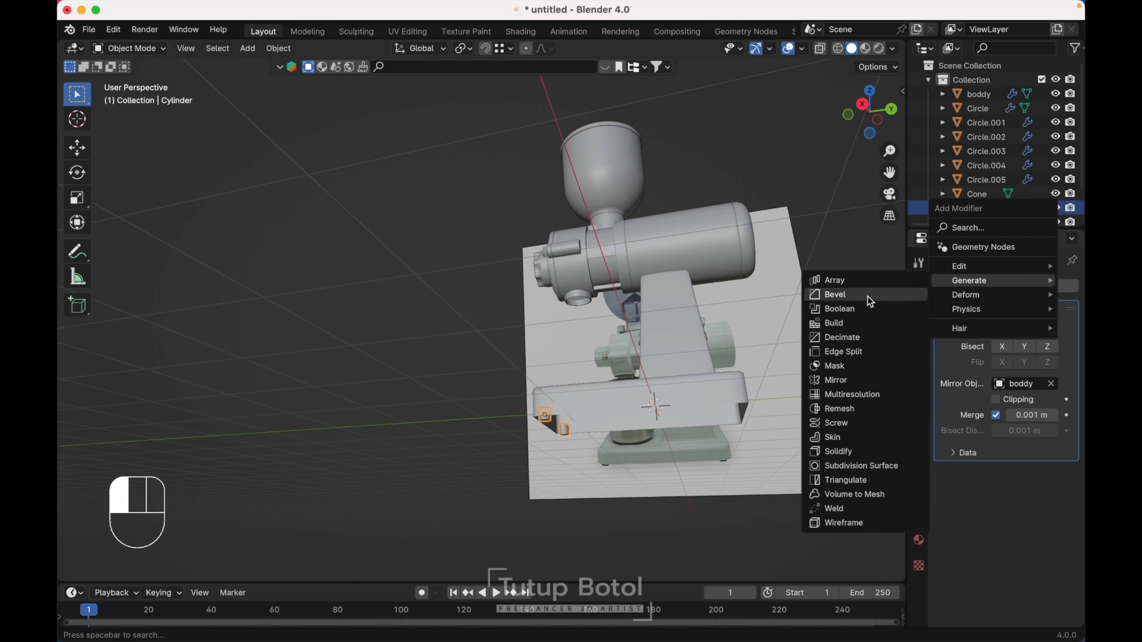
{"action": "left_click", "coordinate": [855, 283]}
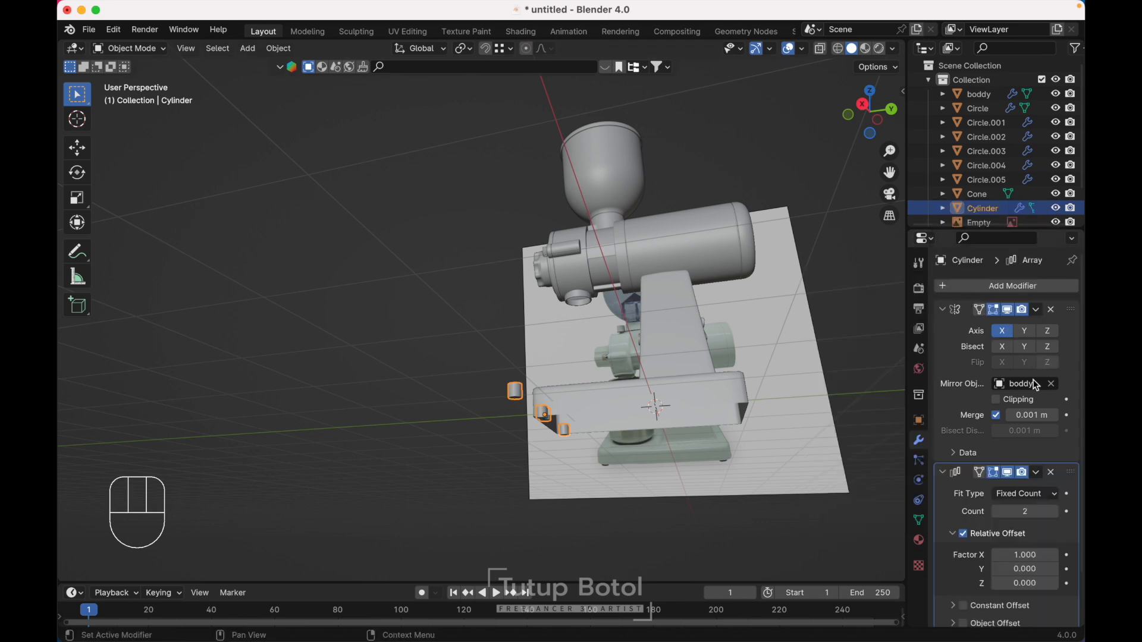
{"action": "left_click_drag", "start_coordinate": [1070, 476], "coordinate": [1065, 297]}
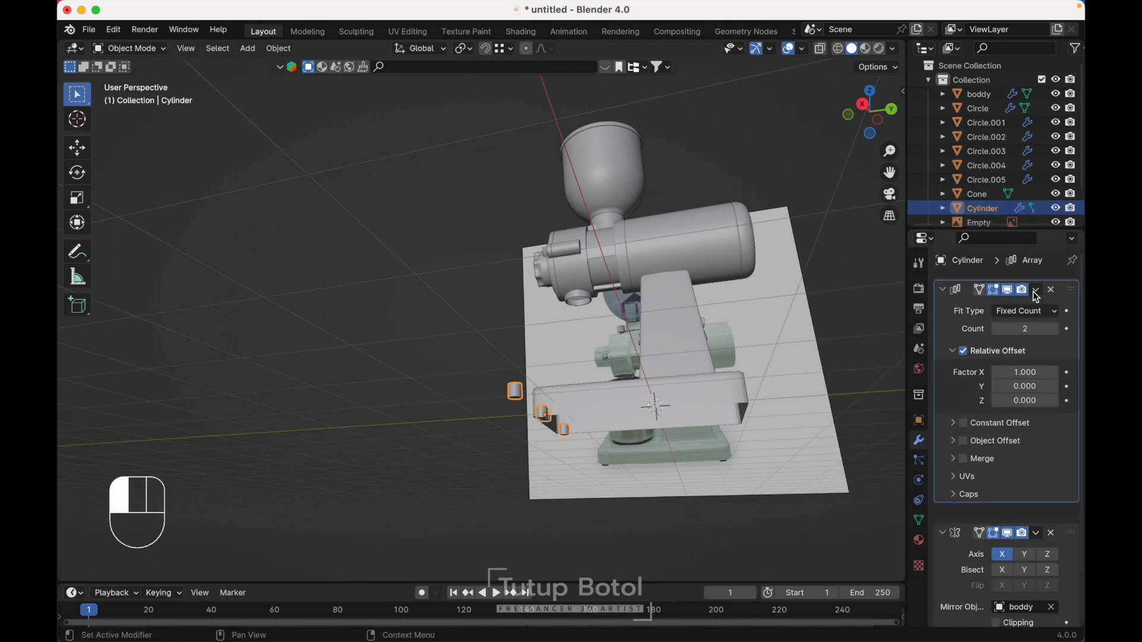
Set the foot array's relative offset to 0 on X and 15.6 on Y.
{"action": "middle_click_drag", "start_coordinate": [719, 348], "coordinate": [729, 351]}
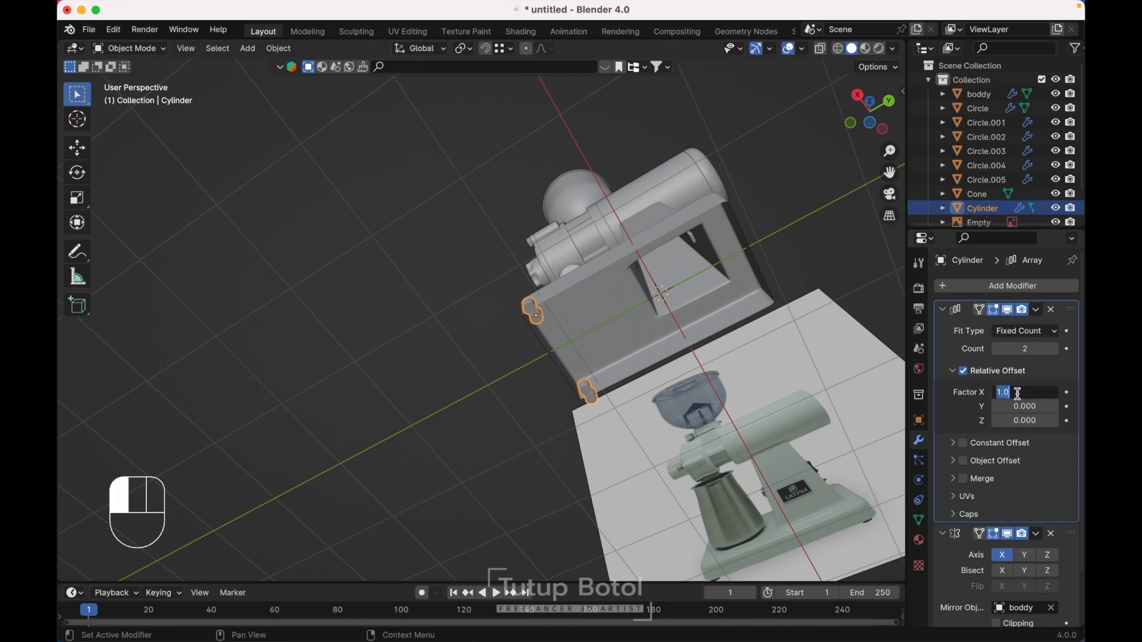
{"action": "type", "text": "0"}
{"action": "key", "text": "Return"}
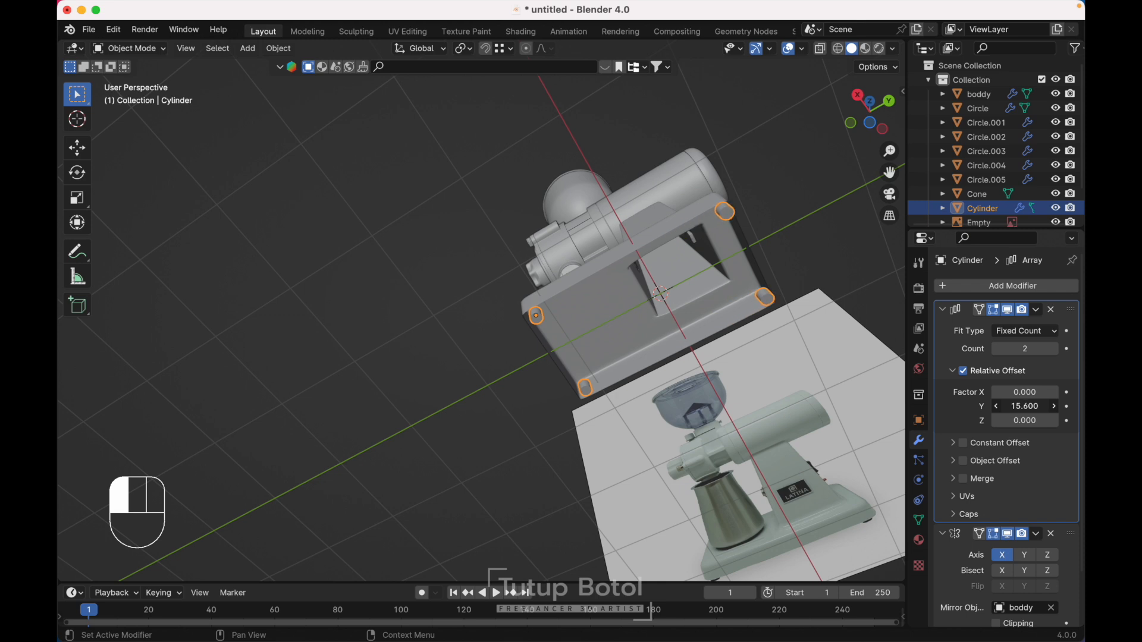
Check the feet from below the base and set the array's relative Y offset to 15.
{"action": "left_click", "coordinate": [741, 321]}
{"action": "scroll", "coordinate": [740, 321], "scroll_direction": "right", "scroll_amount": 10}
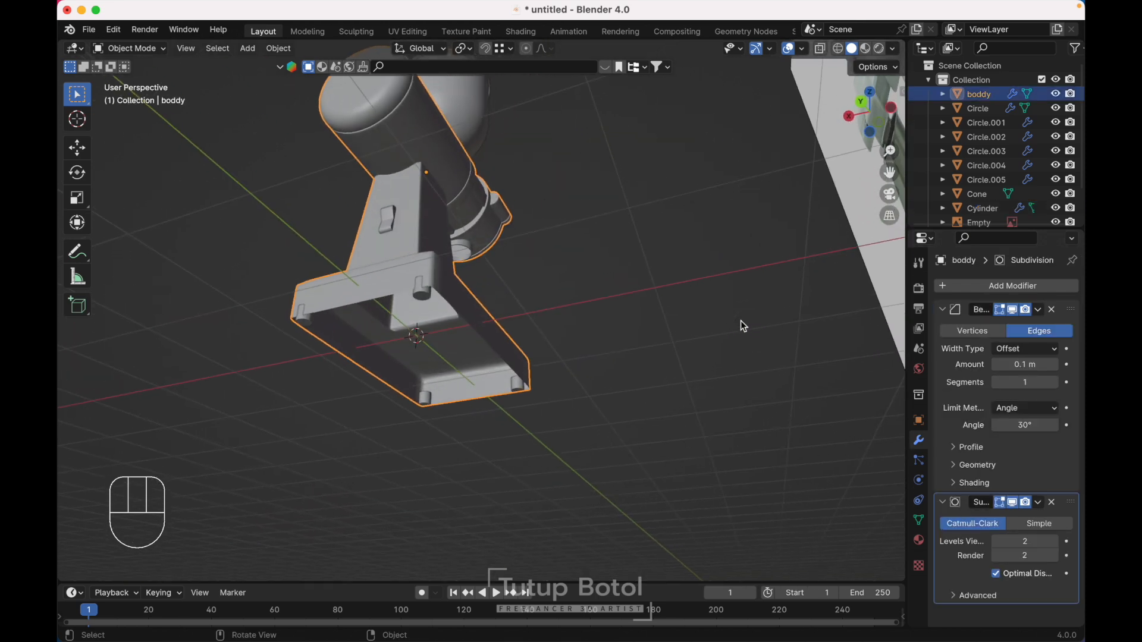
{"action": "left_click", "coordinate": [424, 294]}
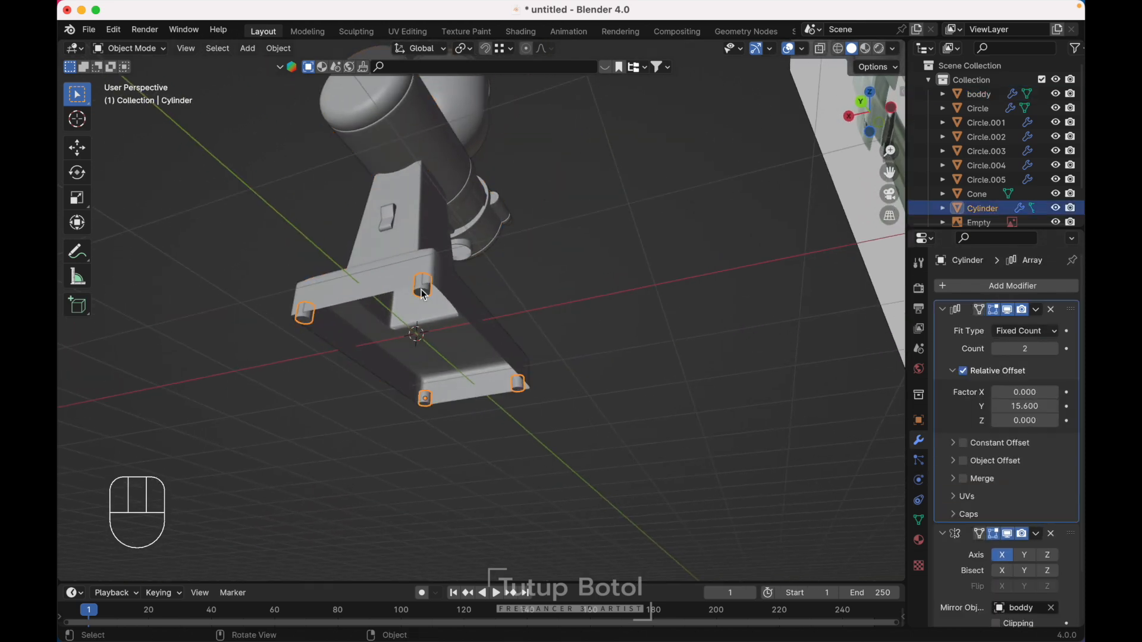
{"action": "left_click", "coordinate": [1039, 411]}
{"action": "type", "text": "15"}
{"action": "key", "text": "Return"}
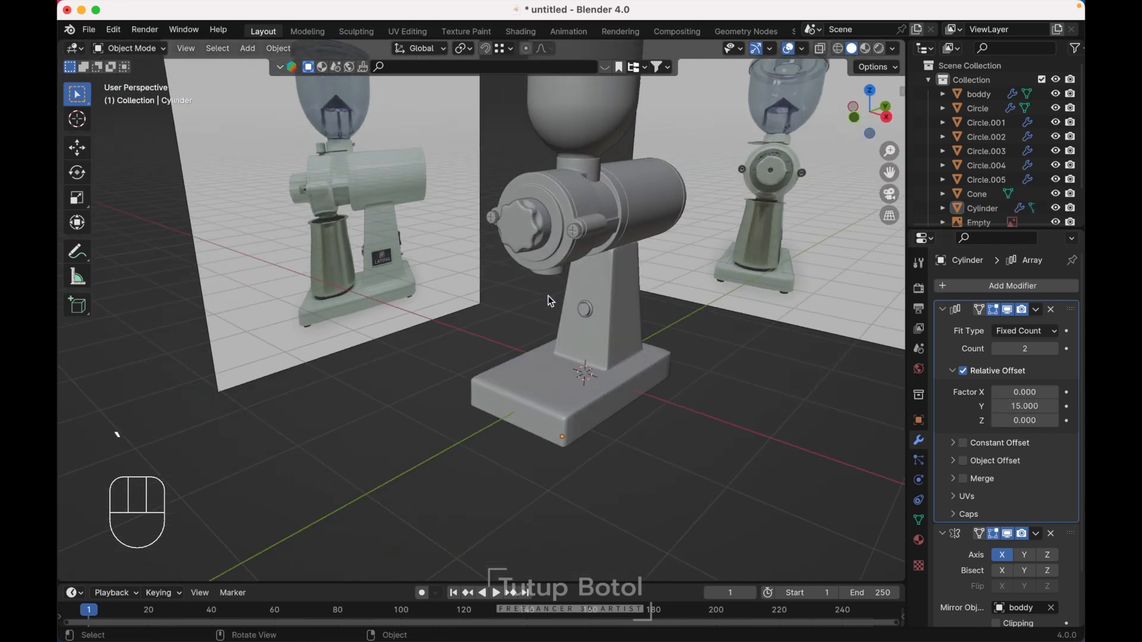
Add a 32-vertex circle of 1 m radius and move it about -0.664 m in Y and 0.189 m in Z to the cup's bottom.
{"action": "key", "text": "shift+a"}
{"action": "mouse_move", "coordinate": [548, 295]}
{"action": "left_click", "coordinate": [616, 339]}
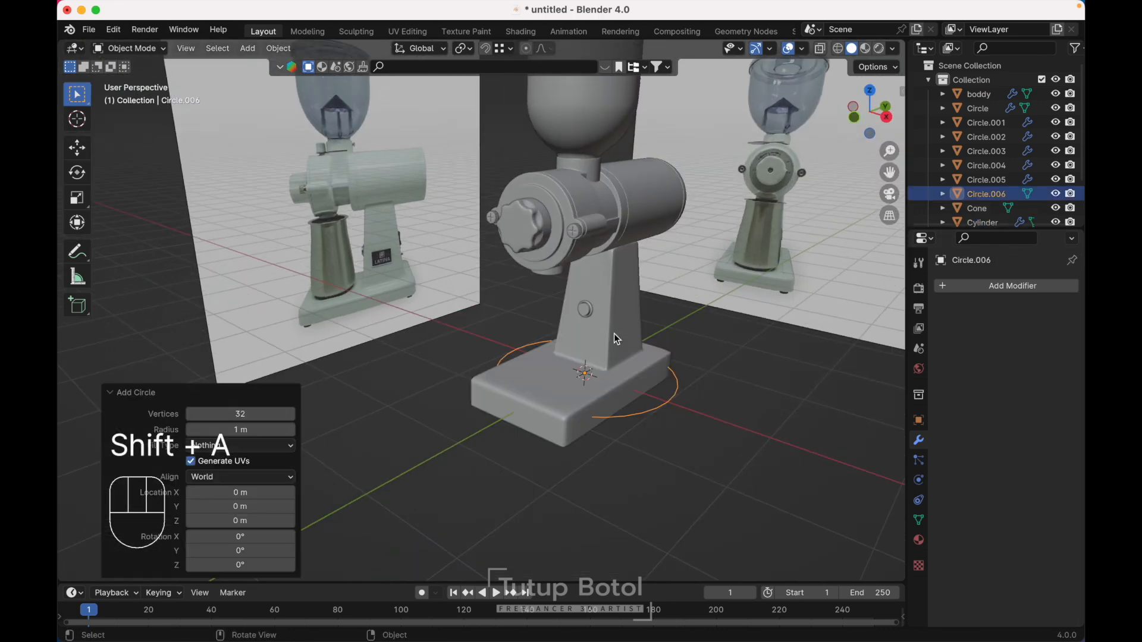
{"action": "key", "text": "grave"}
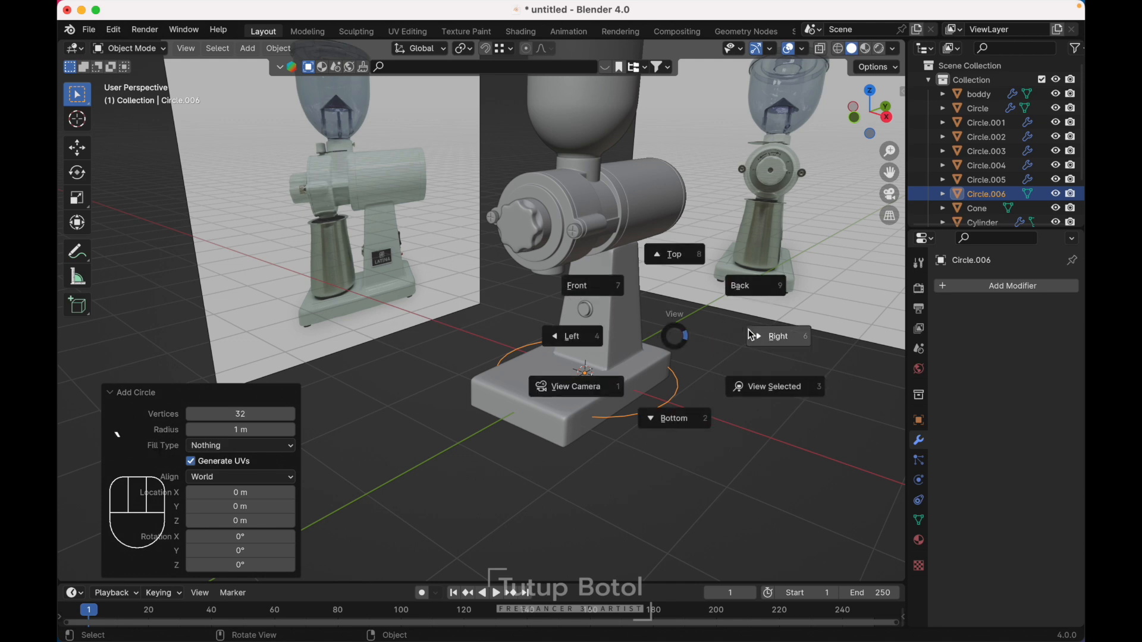
{"action": "left_click", "coordinate": [751, 334]}
{"action": "key", "text": "g"}
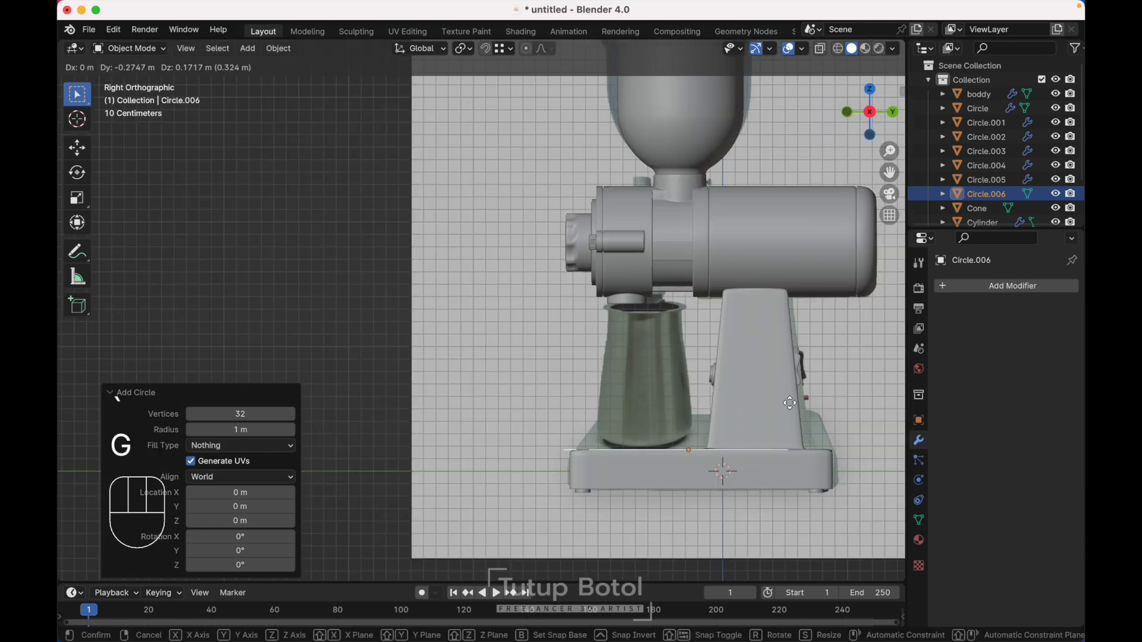
{"action": "left_click", "coordinate": [750, 409]}
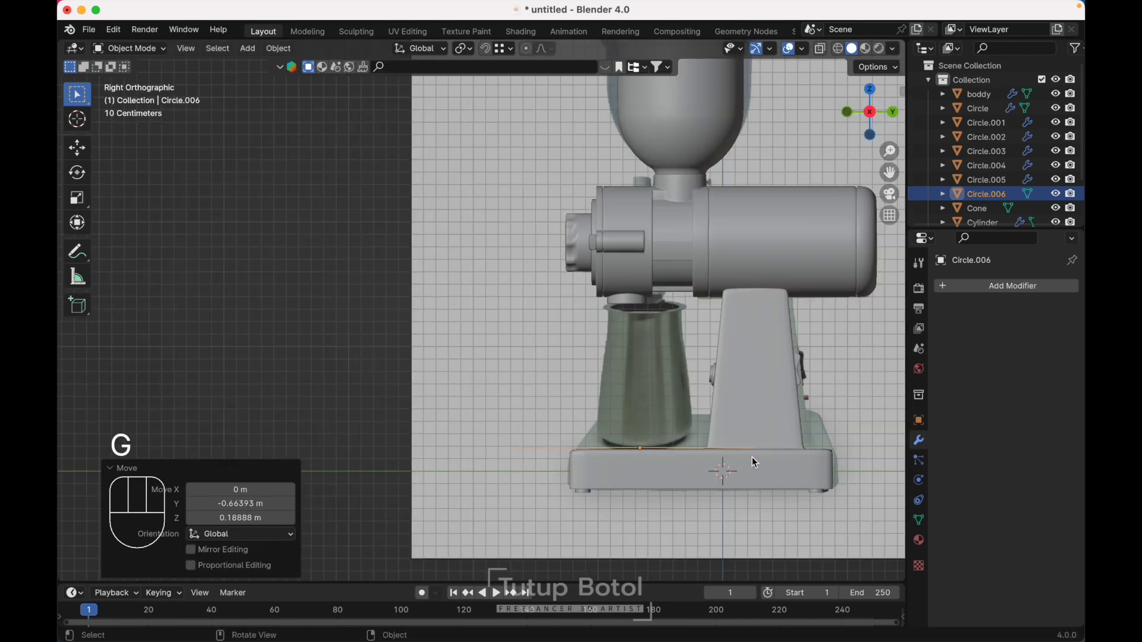
Turn off proportional editing in Edit Mode and scale the circle's vertices by 0.362 to match the reference cup's bottom.
{"action": "key", "text": "Tab"}
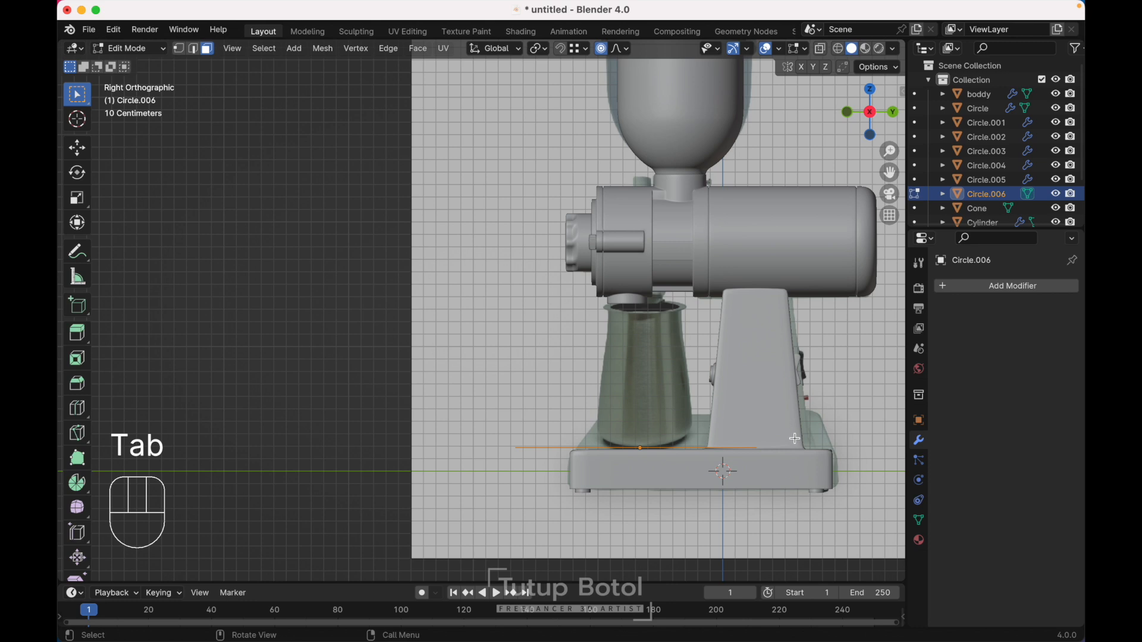
{"action": "key", "text": "1"}
{"action": "key", "text": "s"}
{"action": "key", "text": "Escape"}
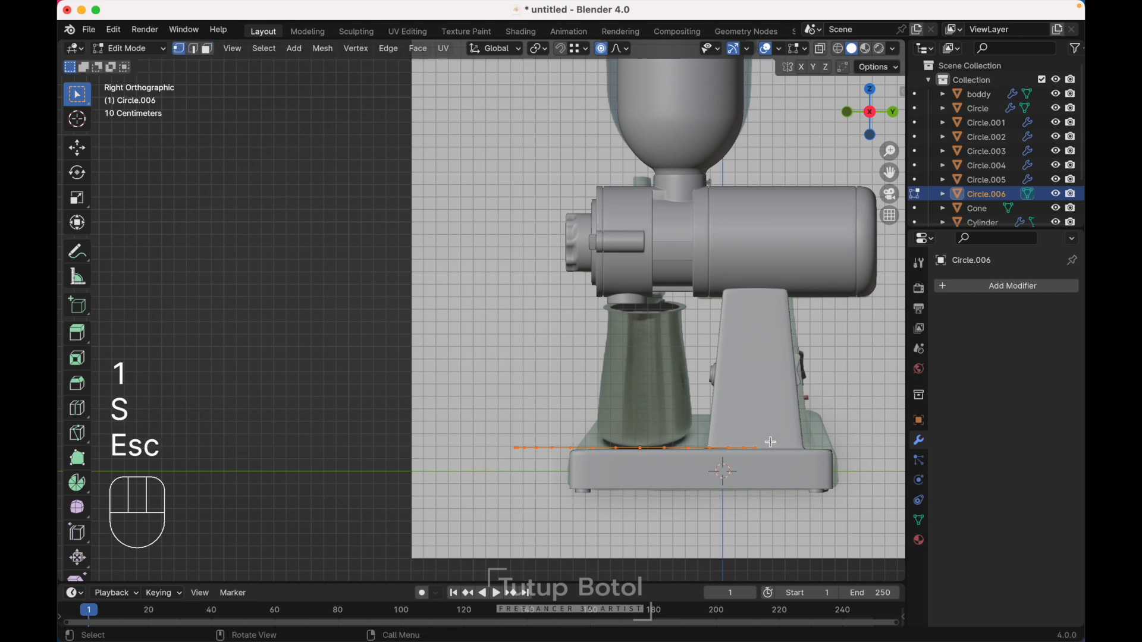
{"action": "key", "text": "o"}
{"action": "key", "text": "s"}
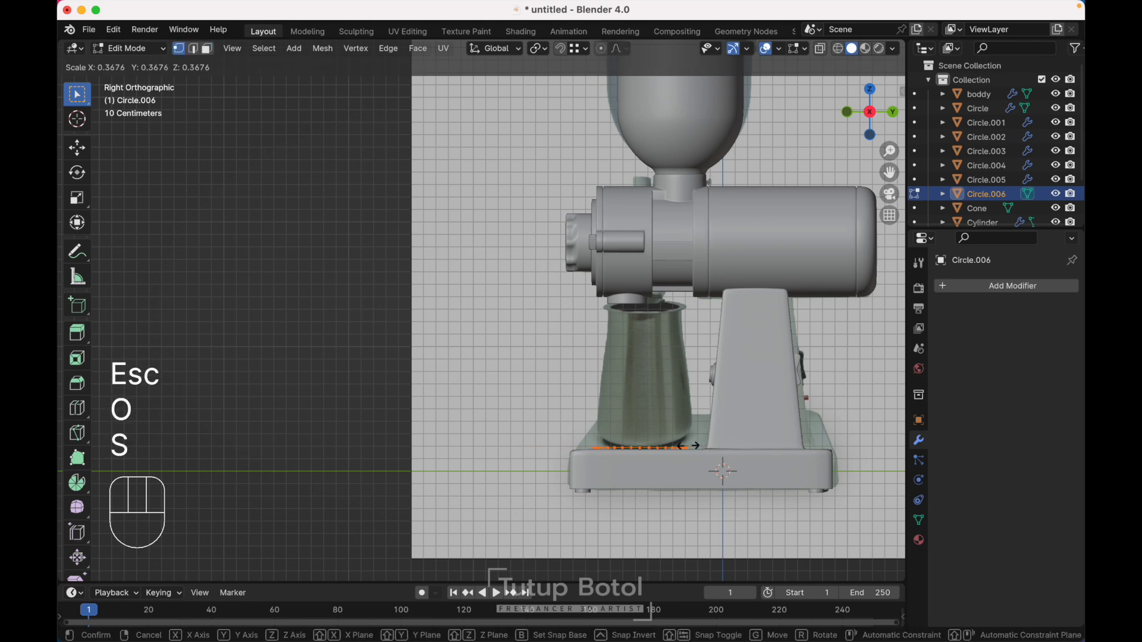
{"action": "left_click", "coordinate": [687, 446]}
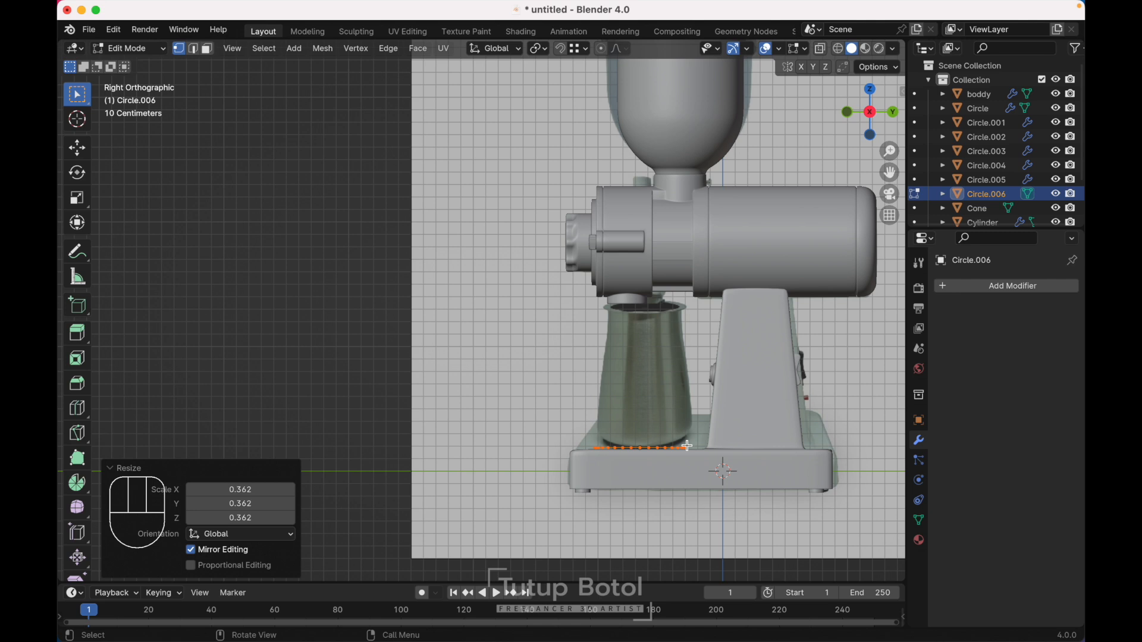
Extrude the circle up about 0.652 m along Z to form the lower wall of the cup.
{"action": "key", "text": "e"}
{"action": "key", "text": "z"}
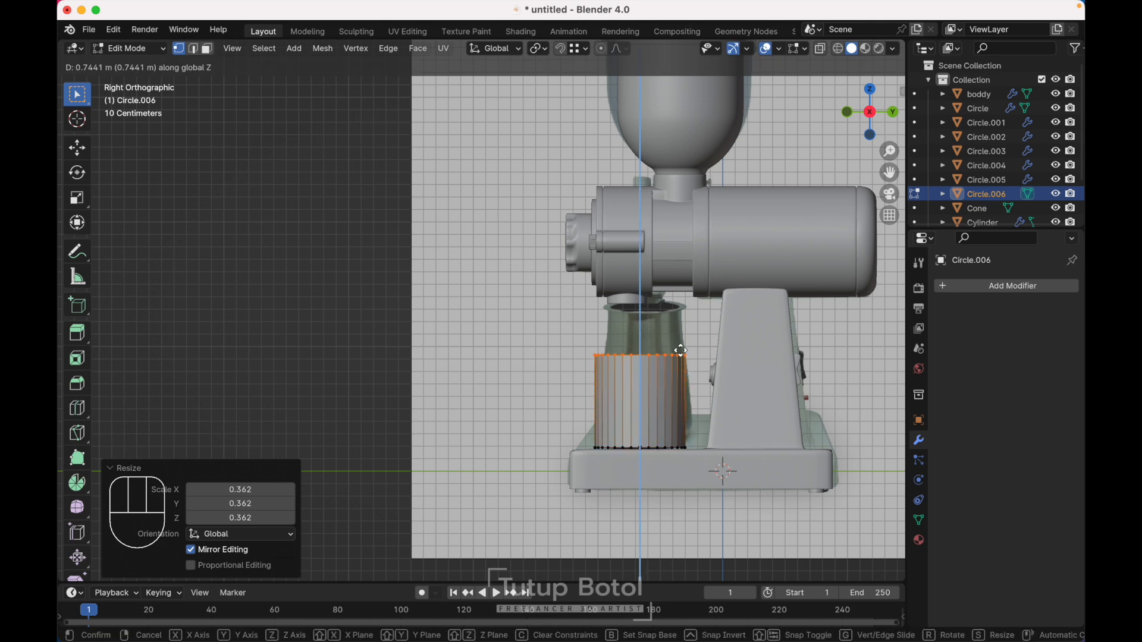
{"action": "left_click", "coordinate": [682, 368]}
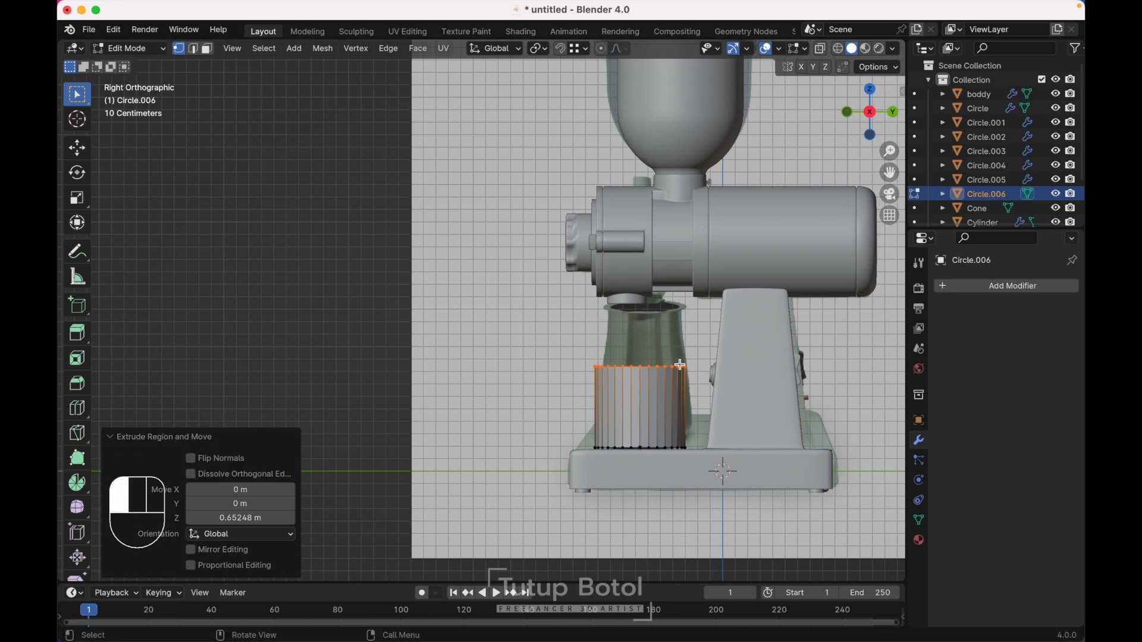
Extrude the cup wall about 0.406 m further up to the rim and scale the top loop to about 0.72.
{"action": "key", "text": "e"}
{"action": "key", "text": "z"}
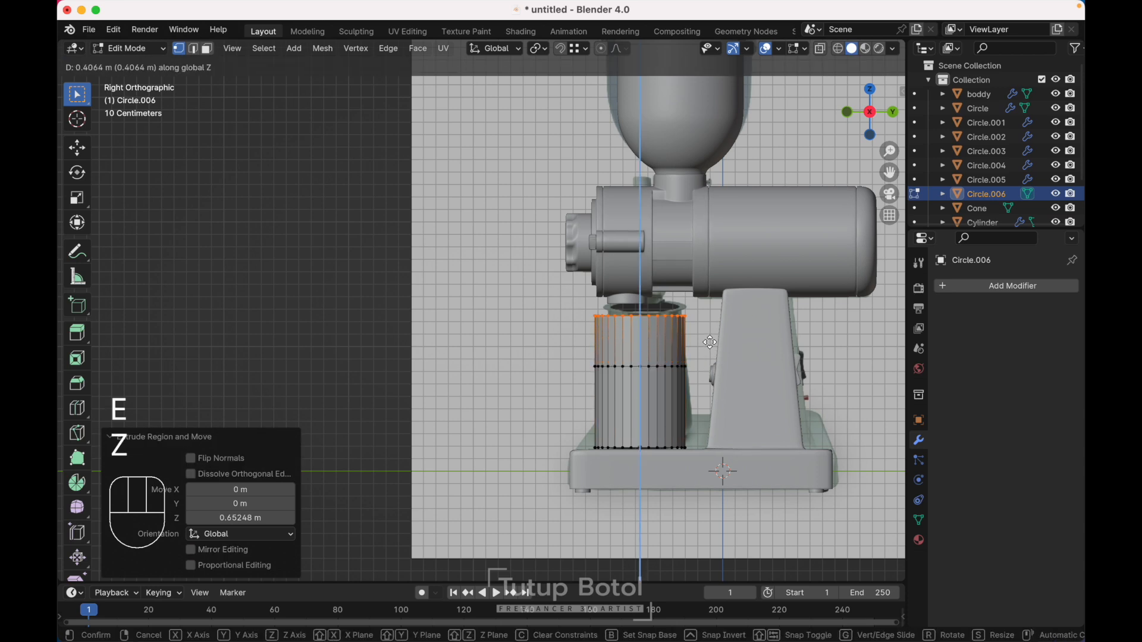
{"action": "left_click", "coordinate": [678, 317]}
{"action": "key", "text": "s"}
{"action": "left_click", "coordinate": [691, 336]}
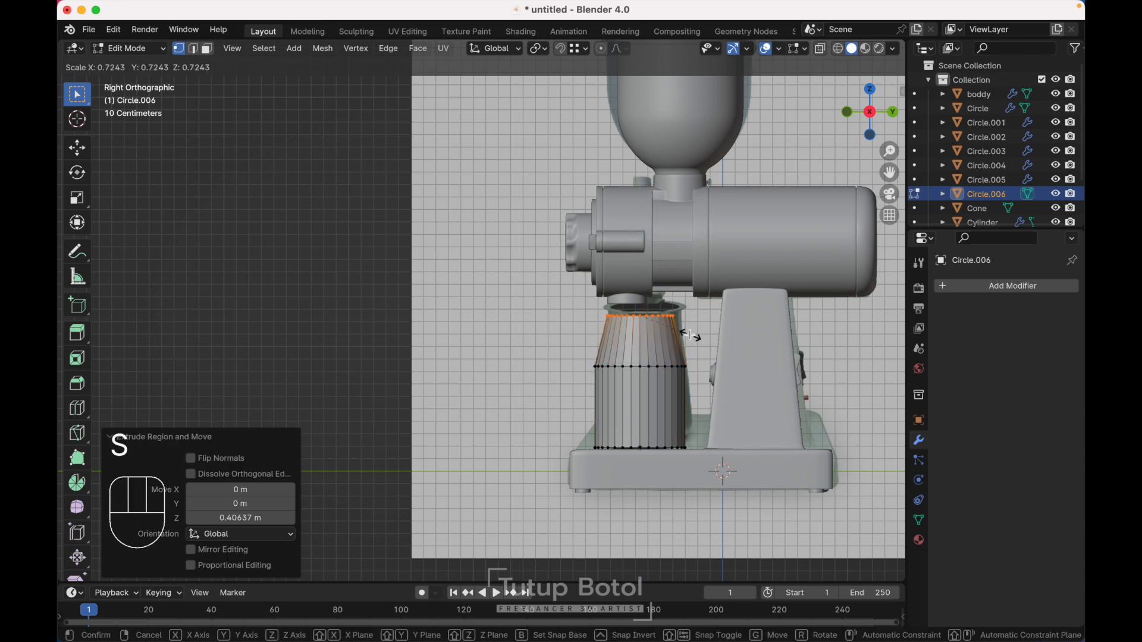
Bevel the cup's middle edge loop with a width of 0.207 m and 4 segments.
{"action": "left_click", "coordinate": [659, 367], "text": "alt"}
{"action": "key", "text": "ctrl+b"}
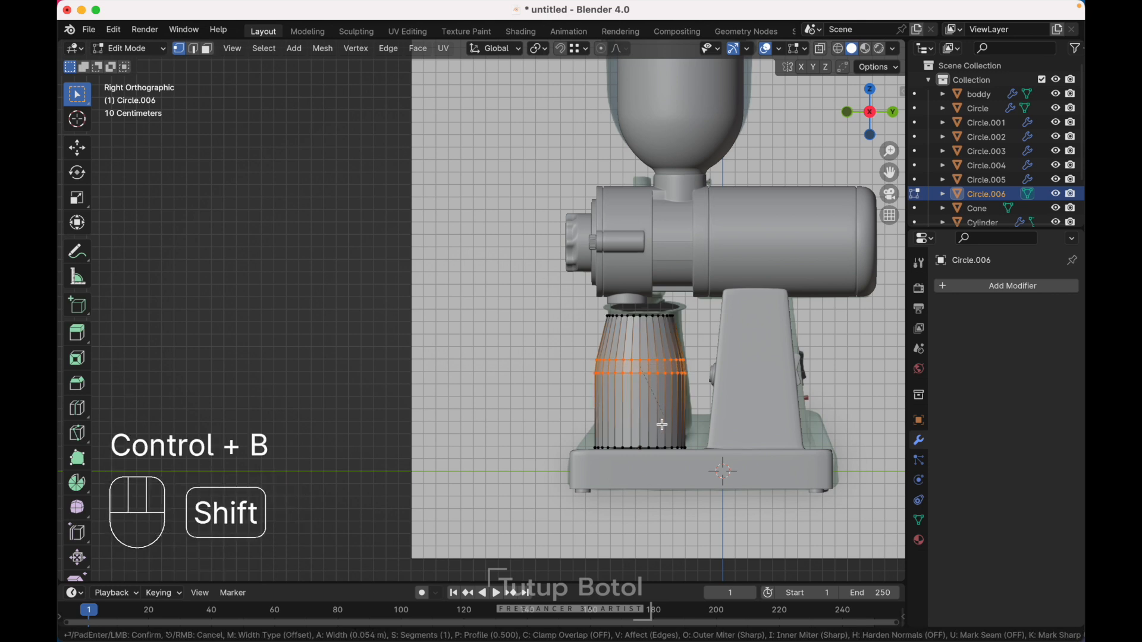
{"action": "scroll", "coordinate": [656, 442], "scroll_direction": "up", "scroll_amount": 2}
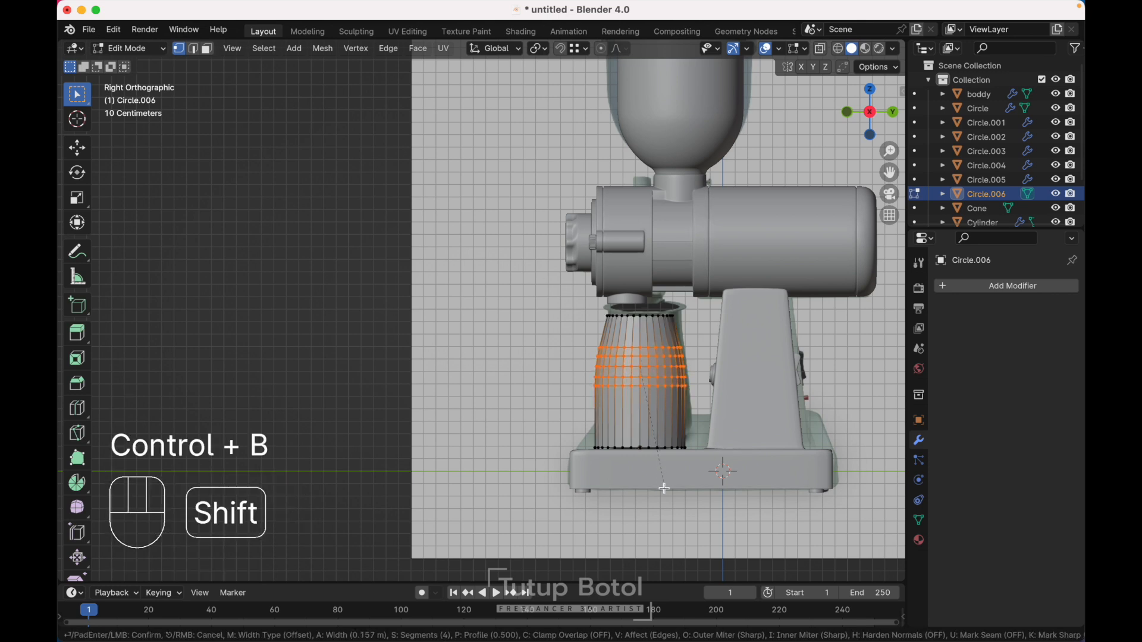
{"action": "left_click", "coordinate": [663, 514]}
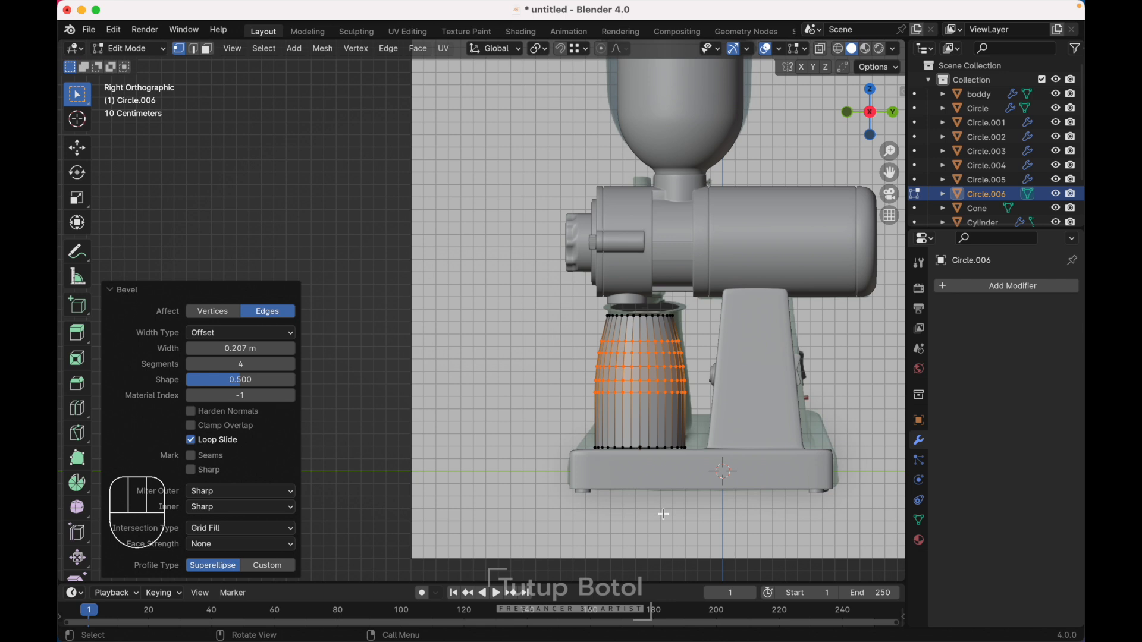
Select the cup's bottom edge loop and fill it with a face.
{"action": "scroll", "coordinate": [663, 514], "scroll_direction": "up", "scroll_amount": 2}
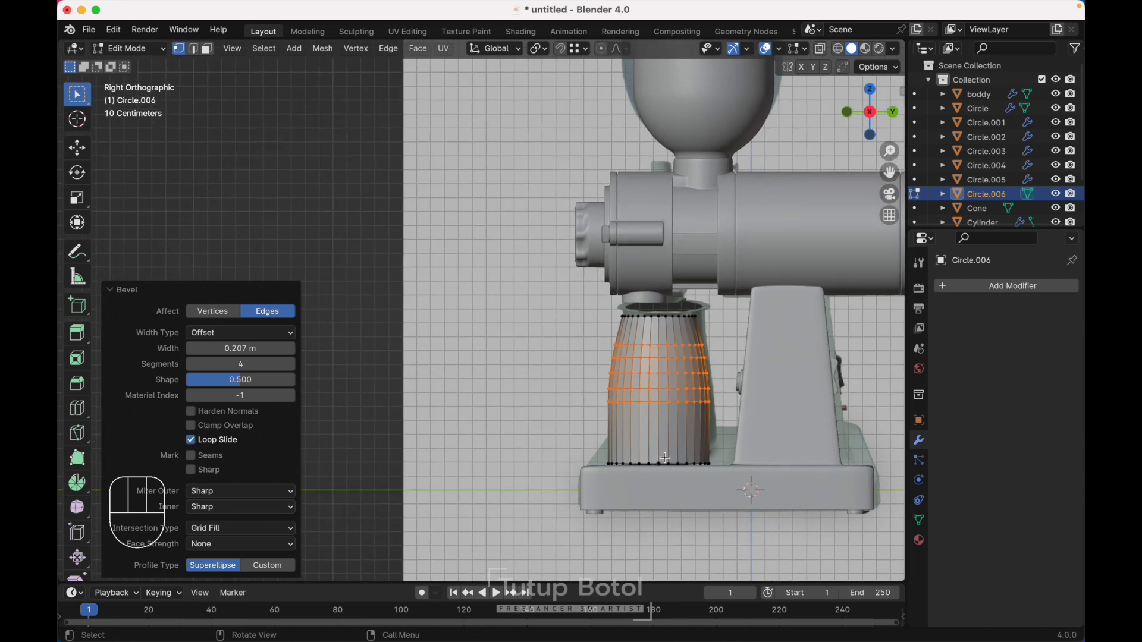
{"action": "left_click", "coordinate": [662, 464], "text": "alt"}
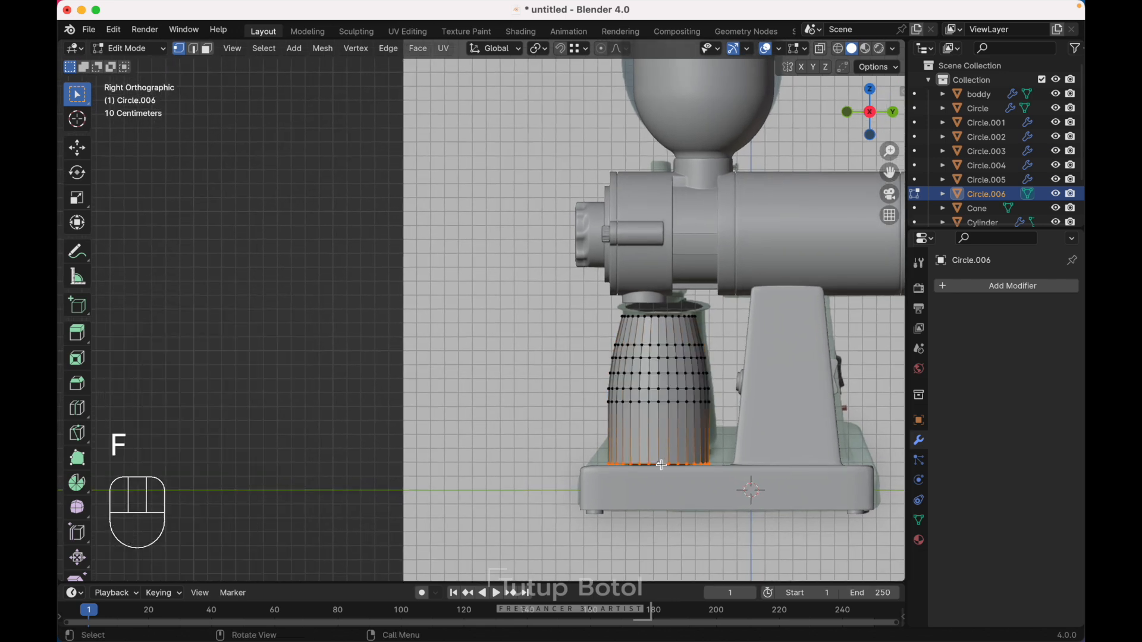
Bevel the cup's bottom edge loop to round off its base.
{"action": "key", "text": "ctrl+b"}
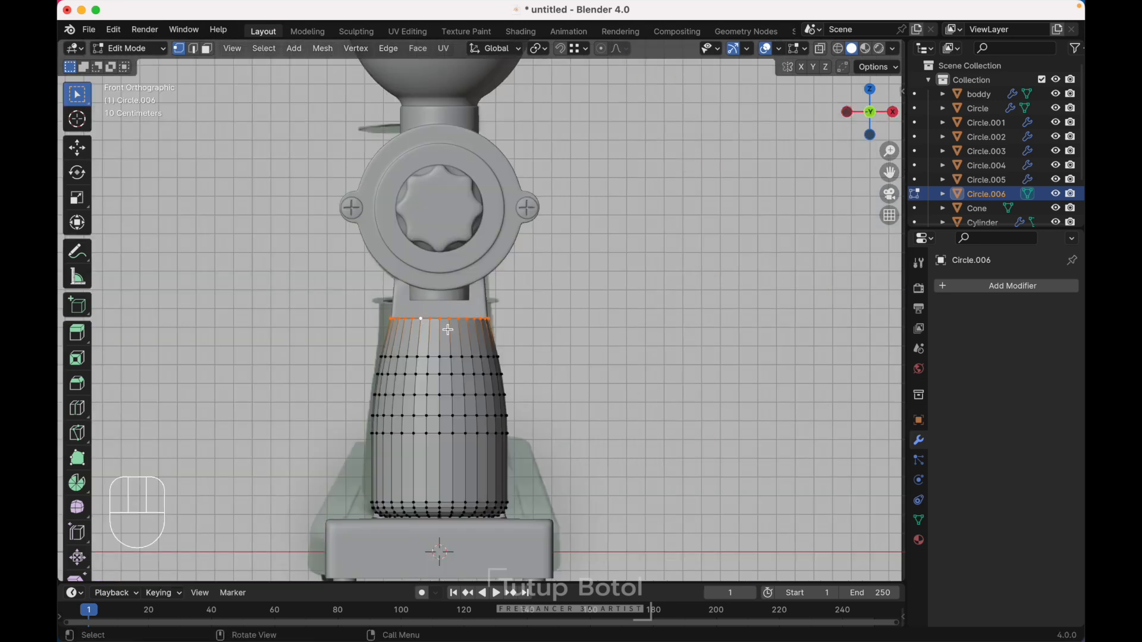
Extrude the cup's top edge loop about 0.061 m up along Z and scale it to about 1.076.
{"action": "scroll", "coordinate": [448, 329], "scroll_direction": "up", "scroll_amount": 2}
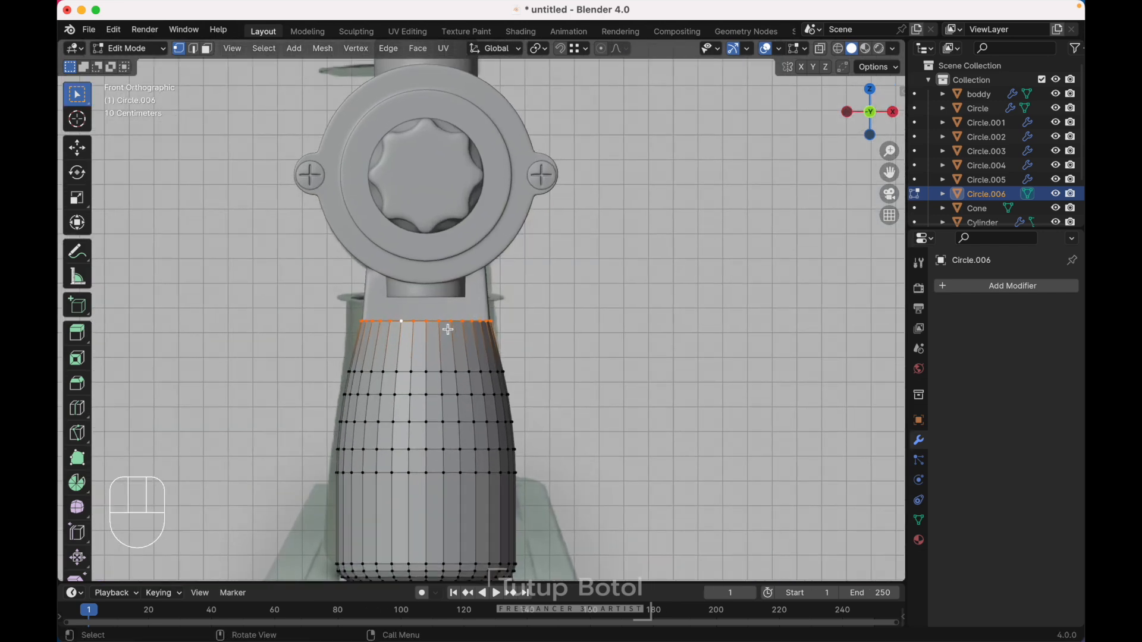
{"action": "key", "text": "e"}
{"action": "key", "text": "z"}
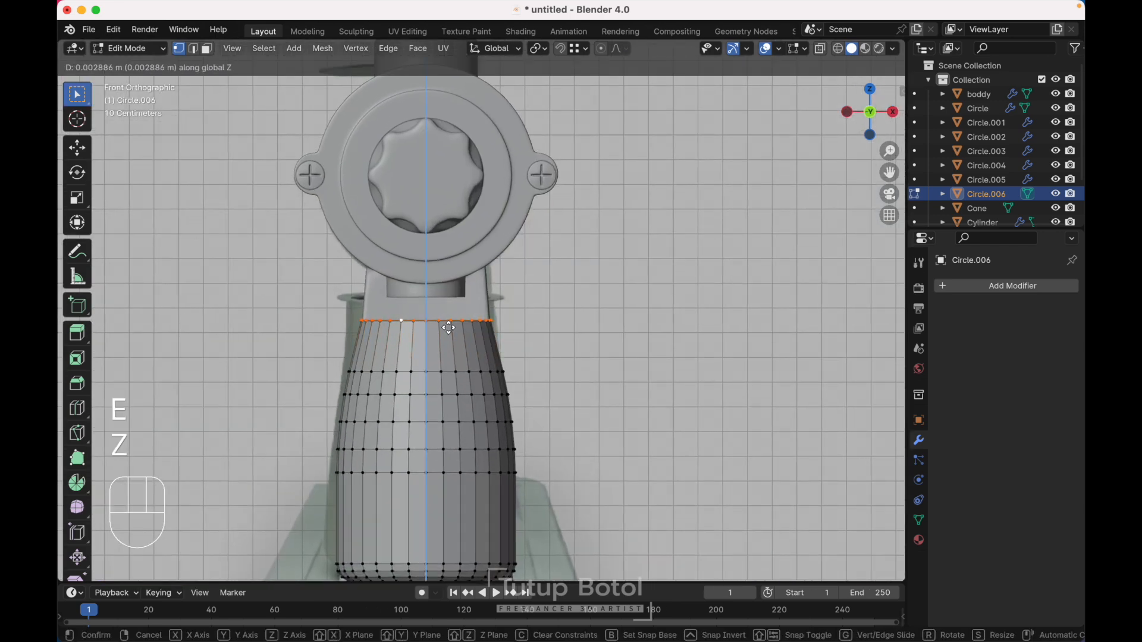
{"action": "left_click", "coordinate": [448, 316]}
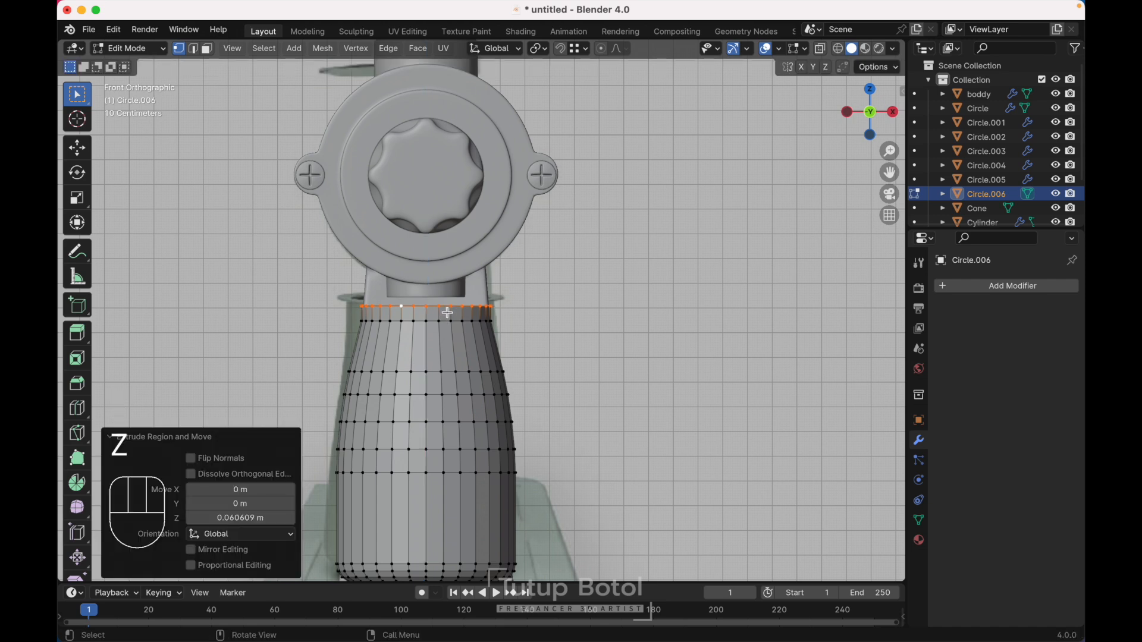
{"action": "key", "text": "s"}
{"action": "left_click", "coordinate": [513, 320]}
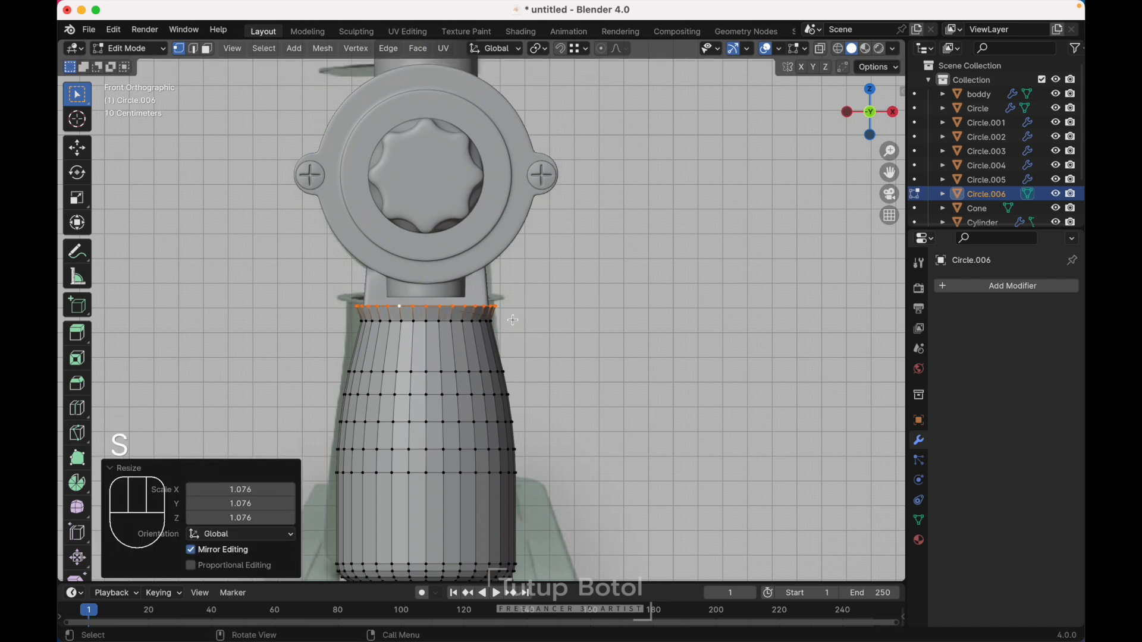
Bevel the cup's neck edge loop just below the rim with a width of about 0.026 m and 4 segments.
{"action": "left_click", "coordinate": [439, 324], "text": "alt"}
{"action": "left_click", "coordinate": [422, 321], "text": "alt"}
{"action": "key", "text": "ctrl+b"}
{"action": "left_click", "coordinate": [428, 360]}
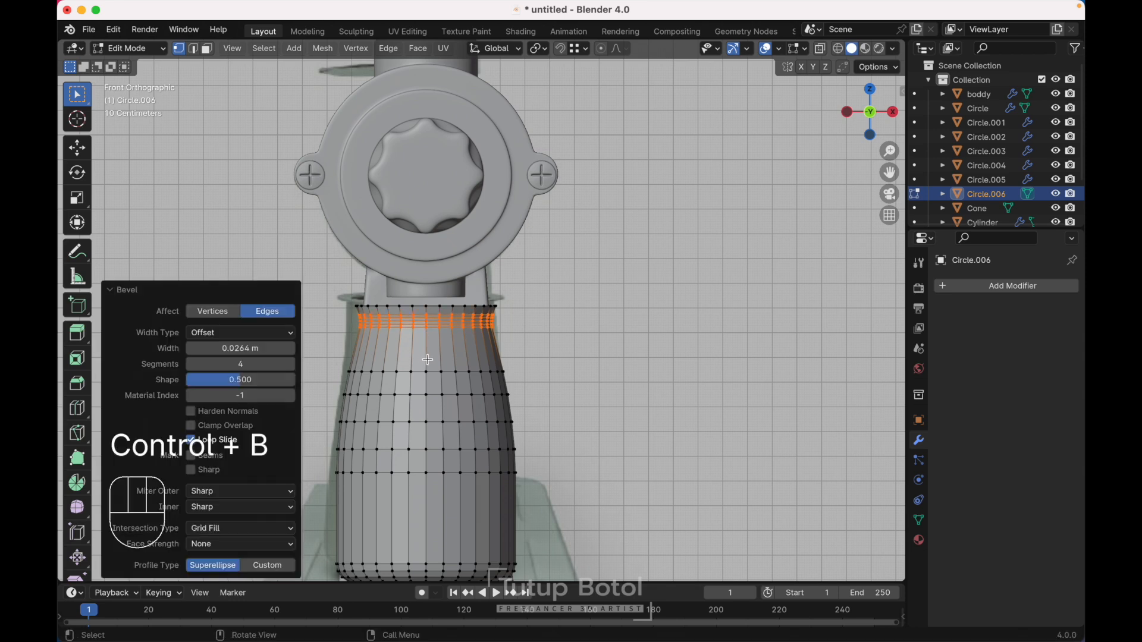
Extrude the cup's top edge loop outward by scaling it to about 1.15 to form a lip, and return to Object Mode.
{"action": "left_click", "coordinate": [398, 306], "text": "alt"}
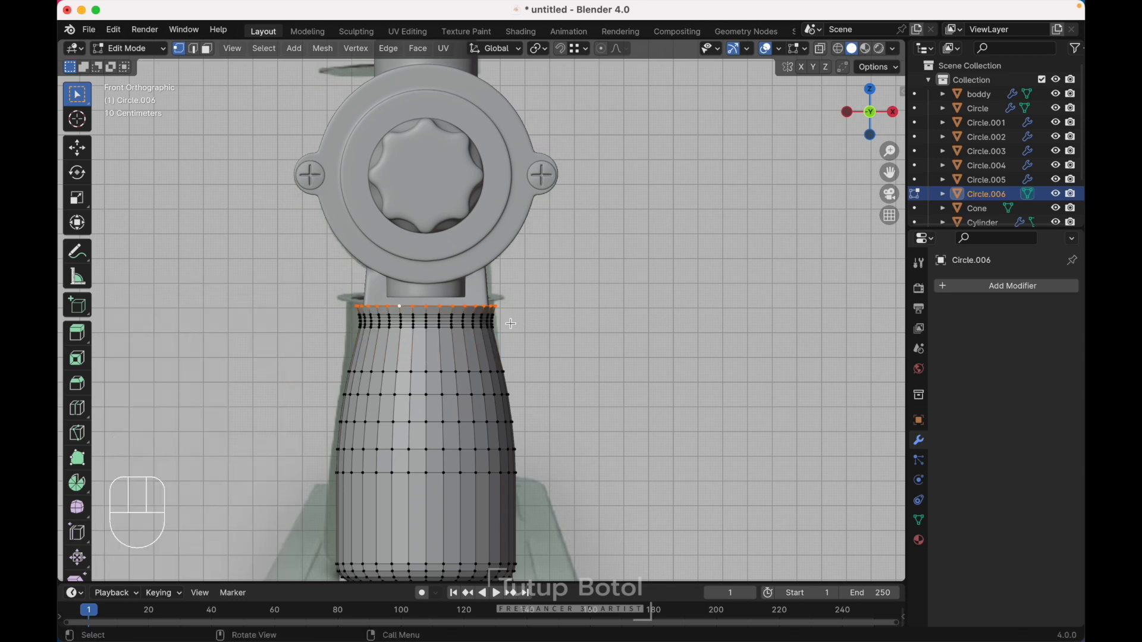
{"action": "key", "text": "e"}
{"action": "key", "text": "s"}
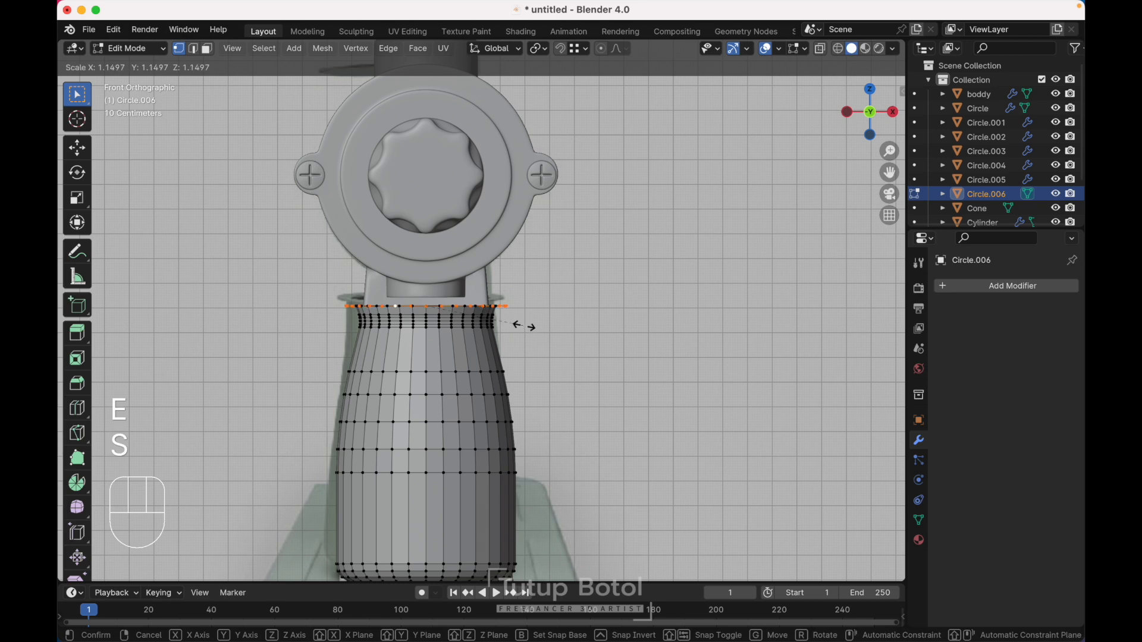
{"action": "left_click", "coordinate": [528, 327]}
{"action": "key", "text": "Tab"}
{"action": "left_click", "coordinate": [527, 220]}
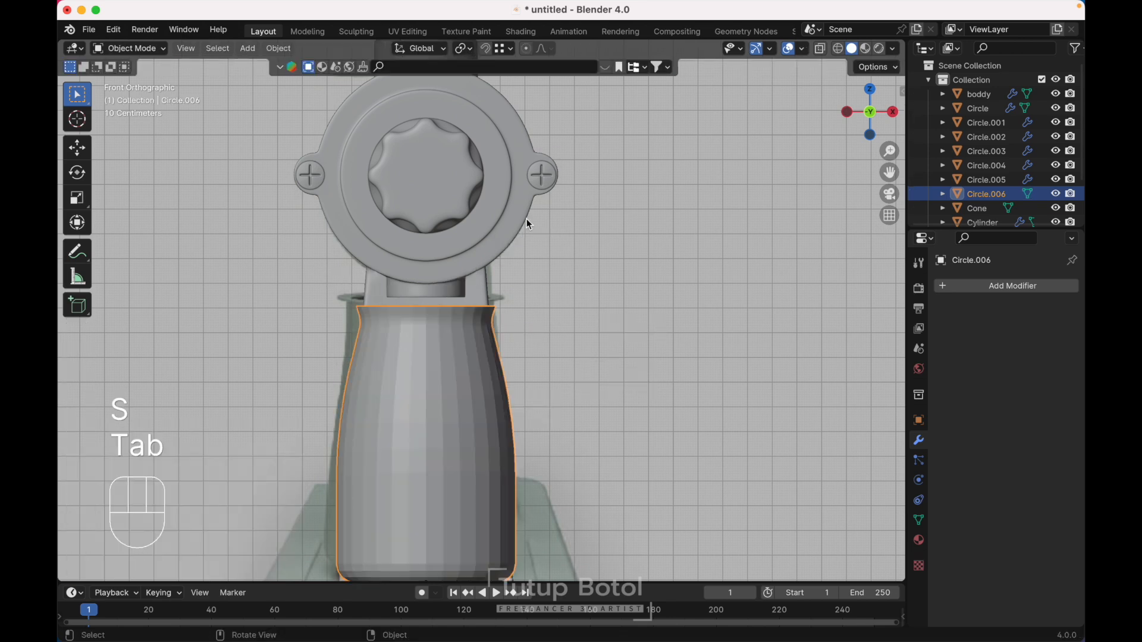
Add a Solidify modifier to the cup and shade the cup smooth with Auto Smooth.
{"action": "scroll", "coordinate": [526, 219], "scroll_direction": "up", "scroll_amount": 8}
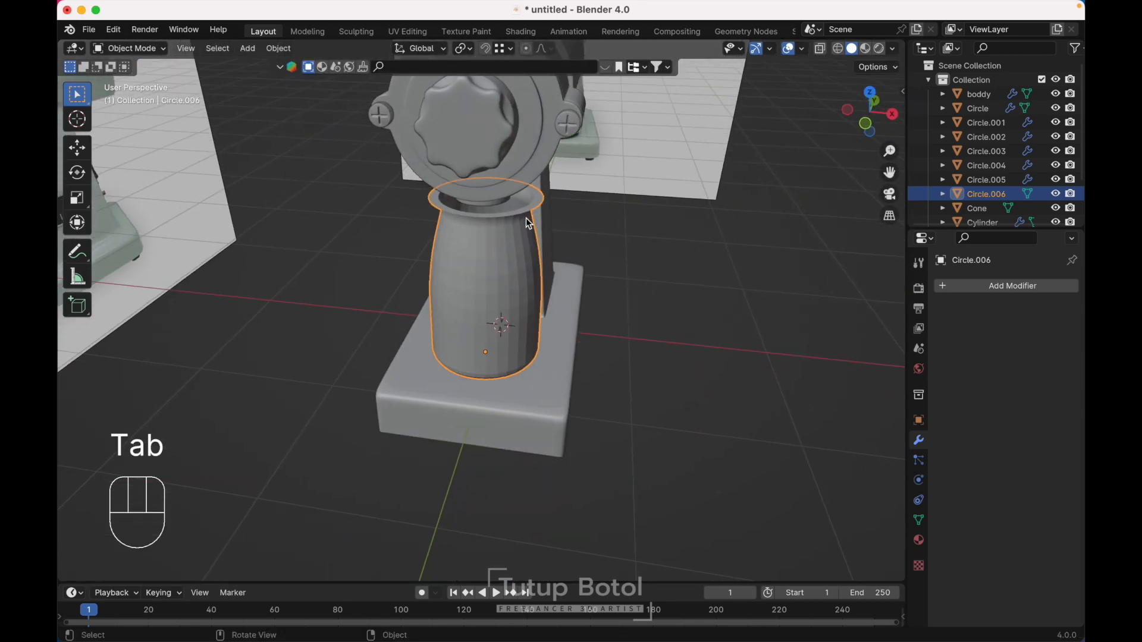
{"action": "left_click", "coordinate": [961, 288]}
{"action": "mouse_move", "coordinate": [961, 288]}
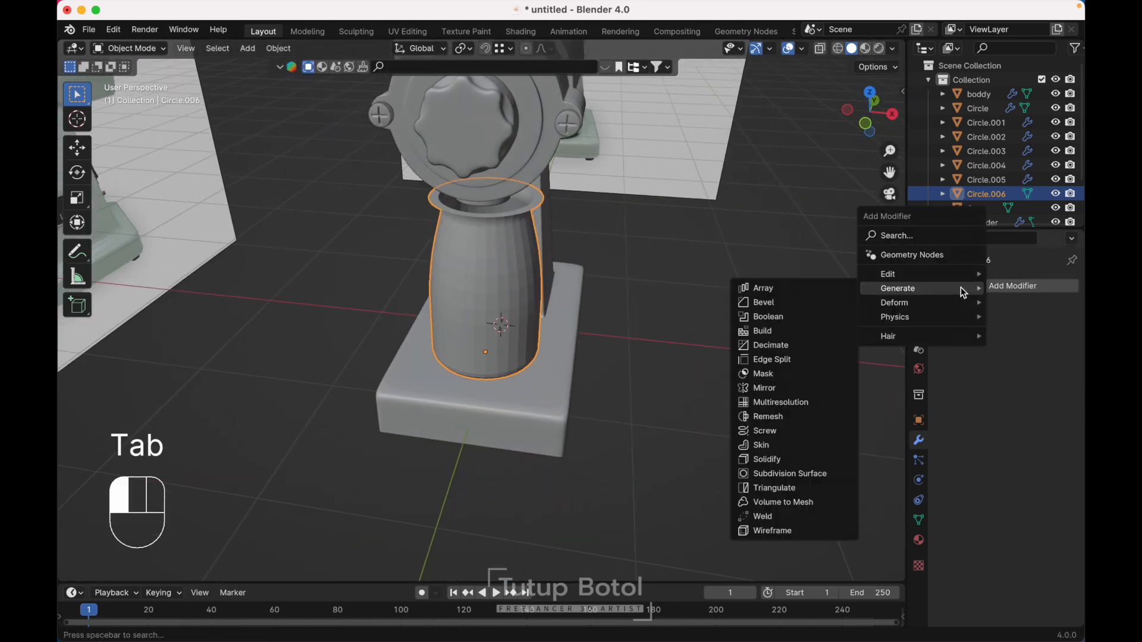
{"action": "left_click", "coordinate": [768, 461]}
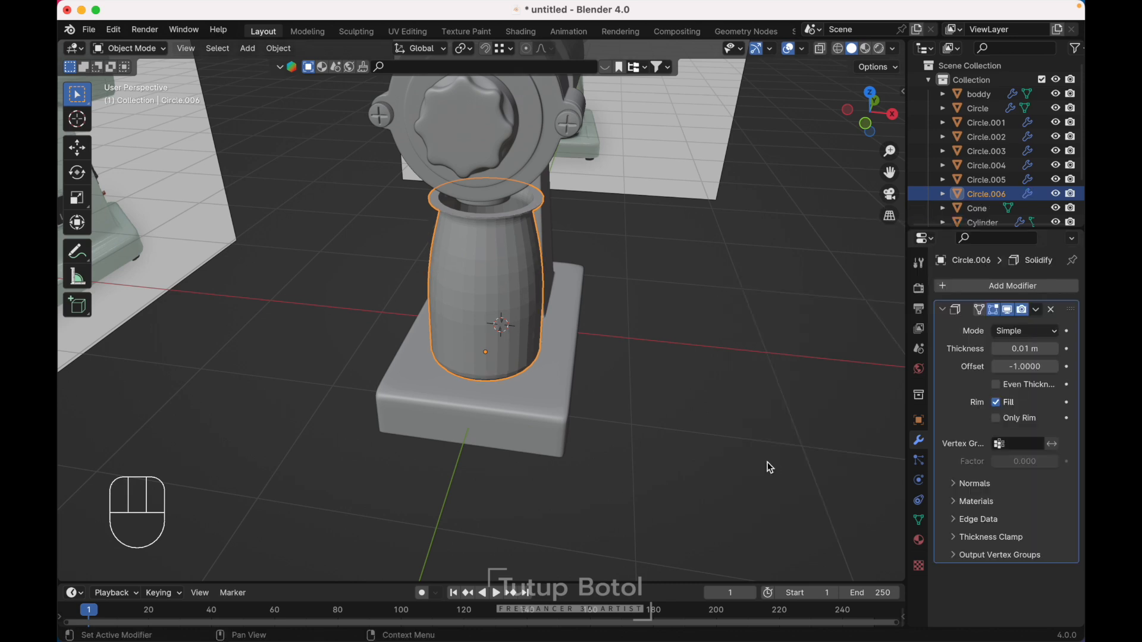
{"action": "right_click", "coordinate": [499, 300]}
{"action": "left_click", "coordinate": [497, 296]}
{"action": "scroll", "coordinate": [497, 295], "scroll_direction": "down", "scroll_amount": 5}
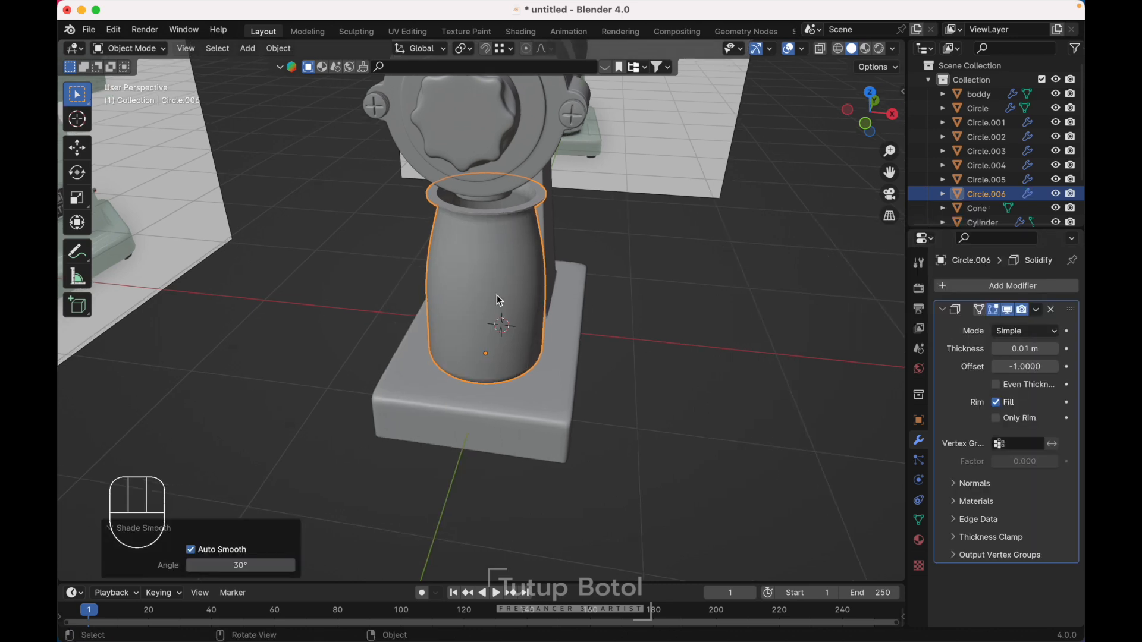
Set the cup's Solidify thickness to 0.028 m and save the file.
{"action": "key", "text": "grave"}
{"action": "left_click", "coordinate": [480, 296]}
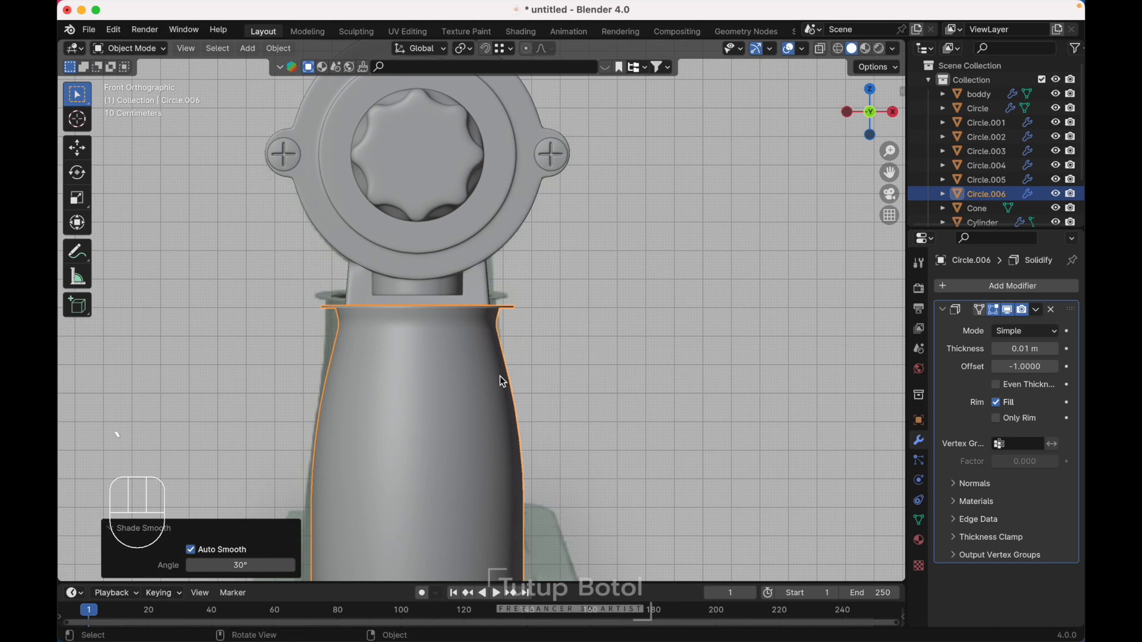
{"action": "mouse_move", "coordinate": [1025, 349]}
{"action": "left_mouse_down", "text": "shift"}
{"action": "mouse_move", "coordinate": [1007, 349]}
{"action": "mouse_move", "coordinate": [1047, 348]}
{"action": "left_mouse_up", "text": "shift"}
{"action": "scroll", "coordinate": [724, 340], "scroll_direction": "down", "scroll_amount": 5}
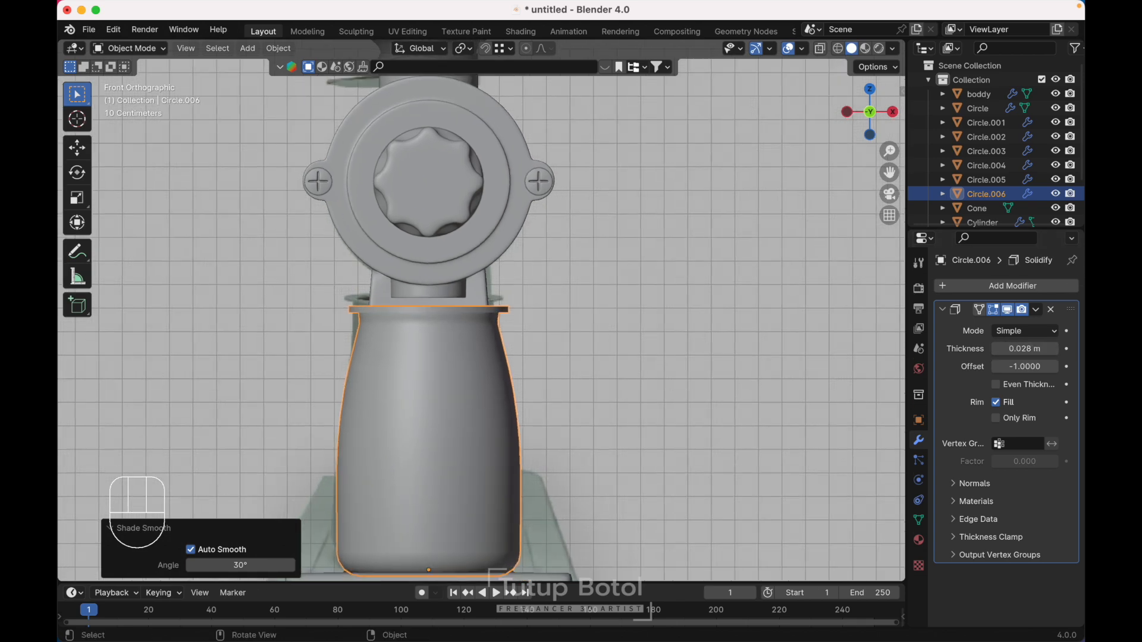
{"action": "middle_click_drag", "start_coordinate": [725, 340], "coordinate": [672, 351]}
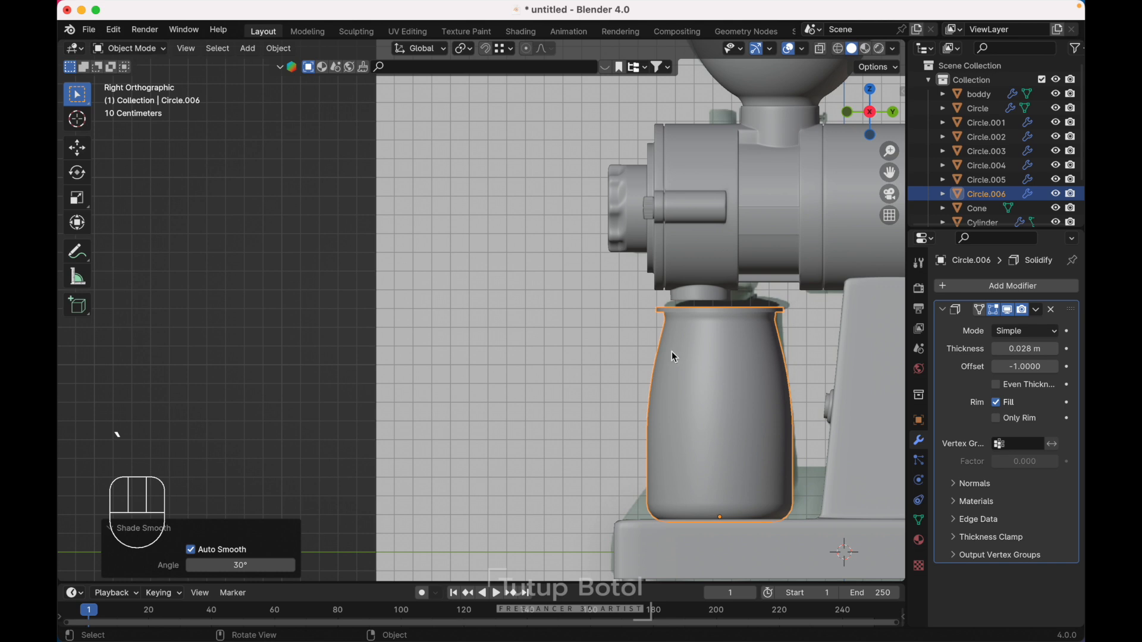
{"action": "key", "text": "super+s"}
Examine the Principled BSDF settings of the yellow material on the grinder body.
{"action": "key", "text": "grave"}
{"action": "key", "text": "grave"}
{"action": "scroll", "coordinate": [353, 178], "scroll_direction": "down", "scroll_amount": 3}
{"action": "middle_click_drag", "start_coordinate": [351, 181], "coordinate": [351, 182]}
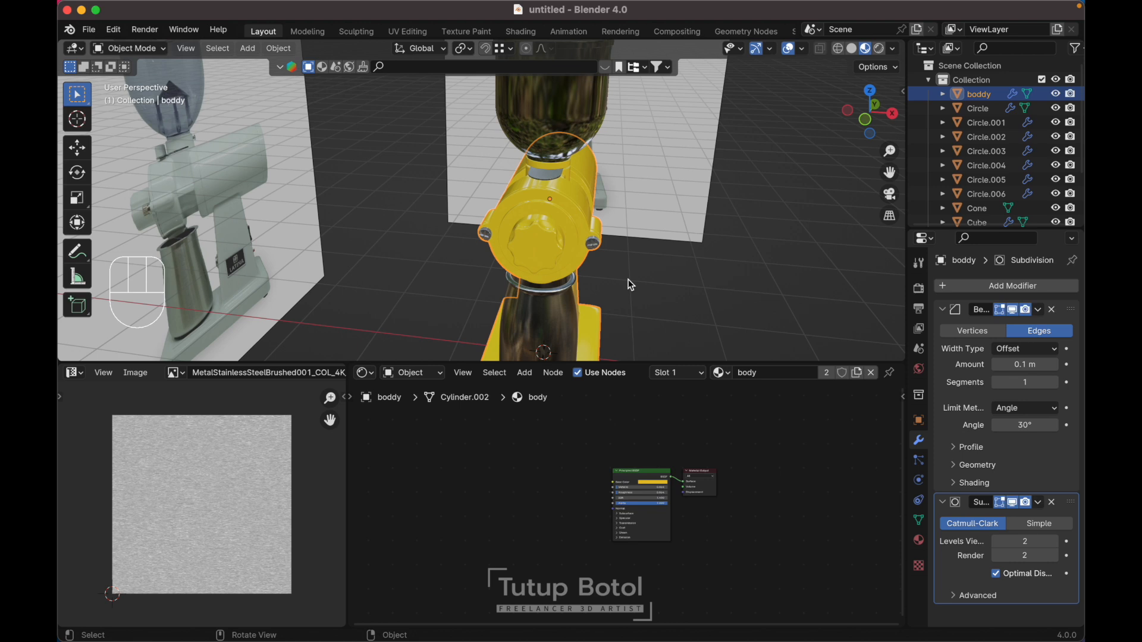
{"action": "middle_click_drag", "start_coordinate": [628, 280], "coordinate": [630, 242]}
{"action": "left_click", "coordinate": [628, 280]}
{"action": "left_click", "coordinate": [631, 242]}
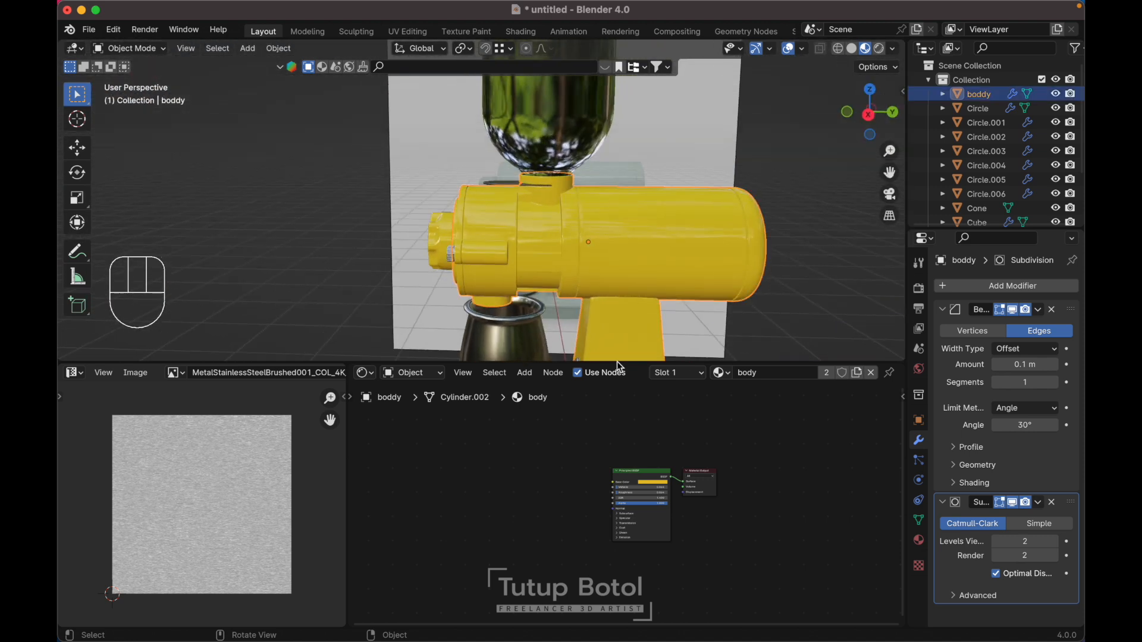
{"action": "scroll", "coordinate": [612, 453], "scroll_direction": "up", "scroll_amount": 6}
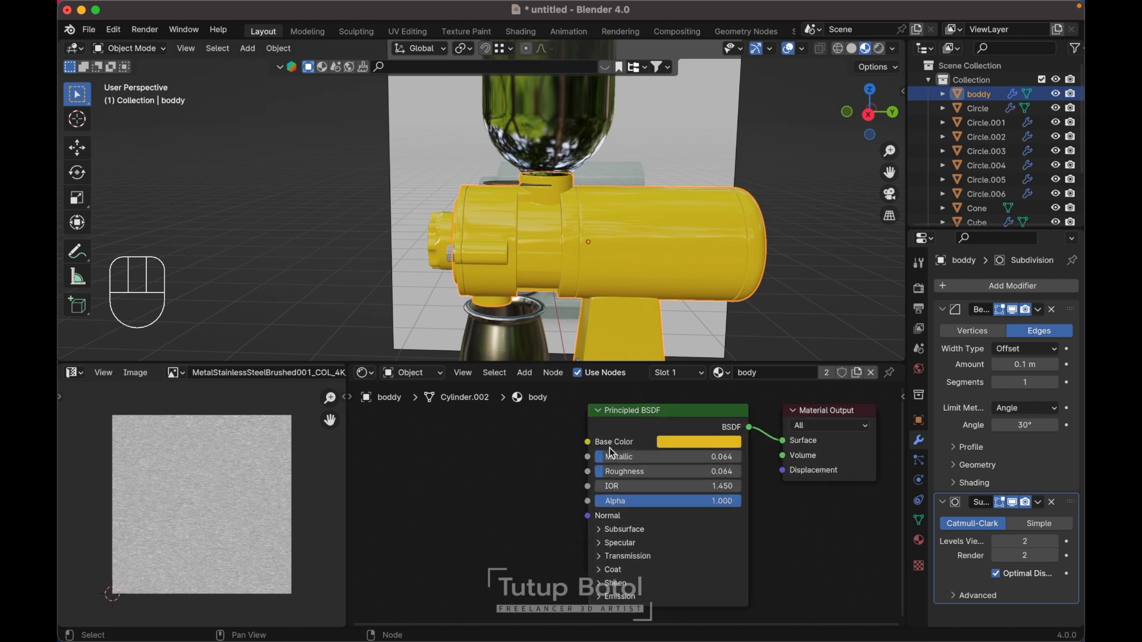
{"action": "scroll", "coordinate": [609, 447], "scroll_direction": "right", "scroll_amount": 3}
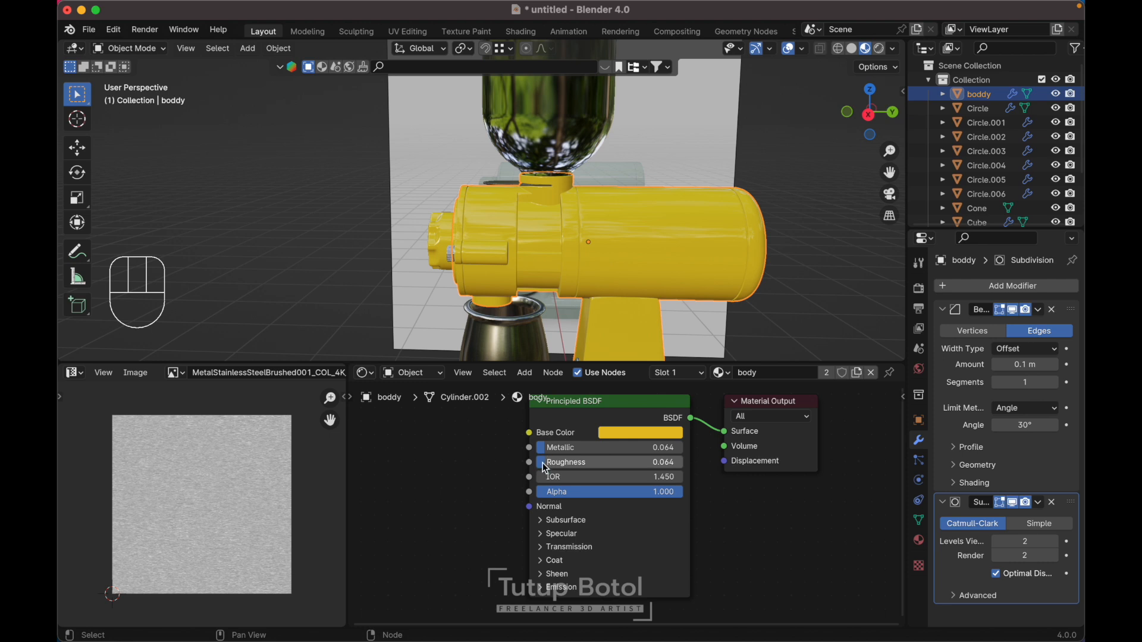
Select the hopper and examine the Principled BSDF settings of its plastict material, including the base color.
{"action": "left_click", "coordinate": [558, 140]}
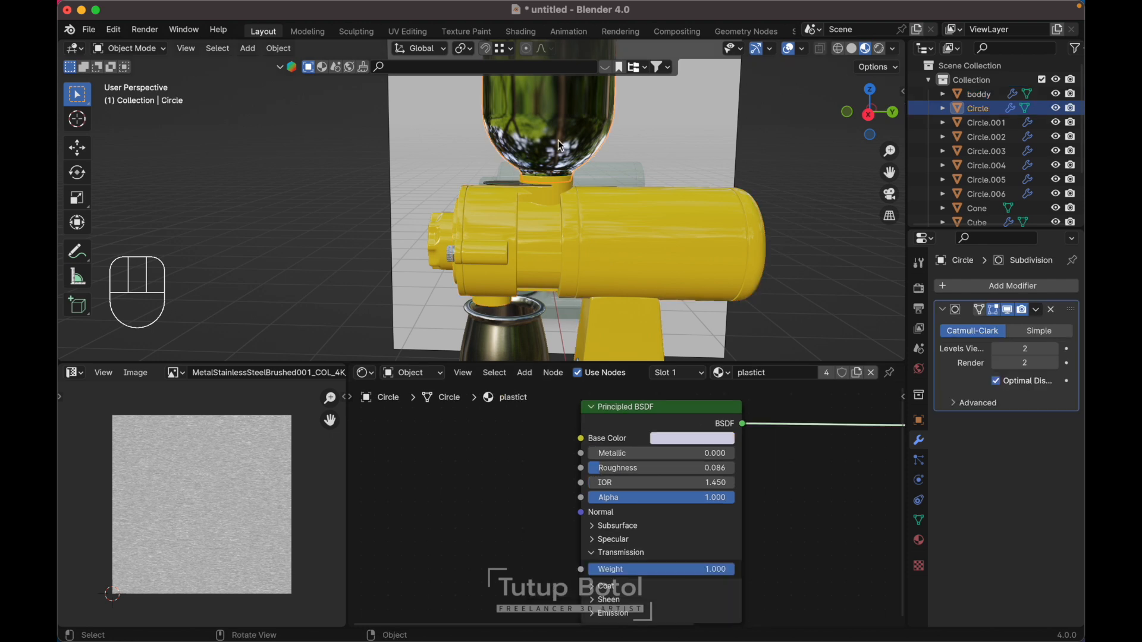
{"action": "scroll", "coordinate": [558, 140], "scroll_direction": "down", "scroll_amount": 4}
{"action": "key", "text": "g"}
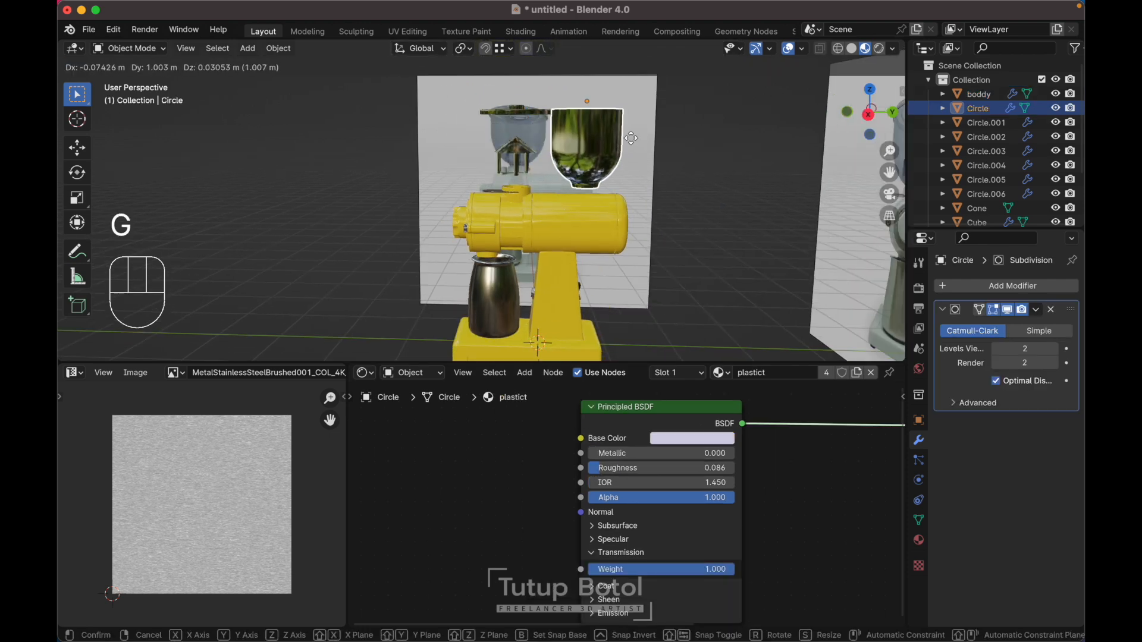
{"action": "key", "text": "Escape"}
{"action": "scroll", "coordinate": [634, 139], "scroll_direction": "up", "scroll_amount": 2}
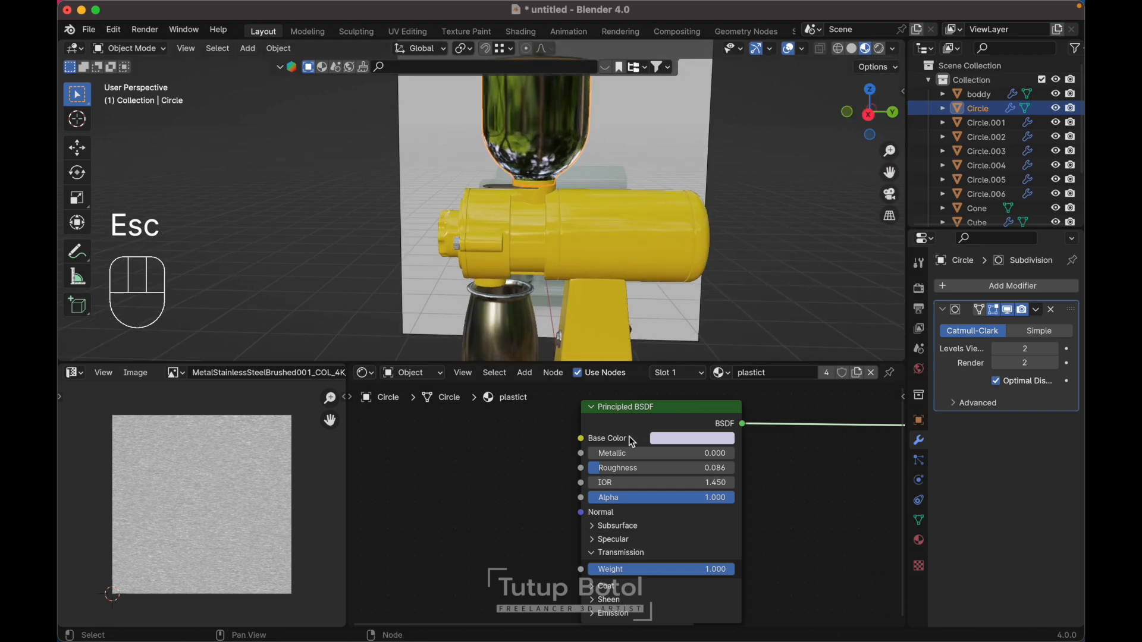
{"action": "scroll", "coordinate": [630, 440], "scroll_direction": "down", "scroll_amount": 2}
{"action": "scroll", "coordinate": [629, 437], "scroll_direction": "up", "scroll_amount": 3}
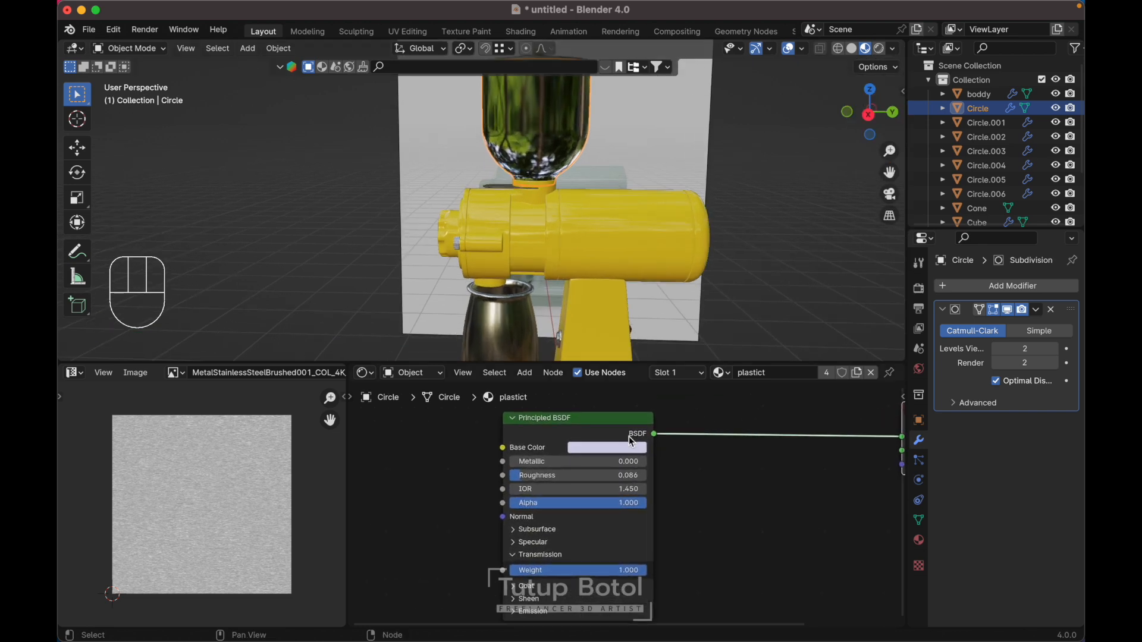
{"action": "scroll", "coordinate": [629, 436], "scroll_direction": "down", "scroll_amount": 1}
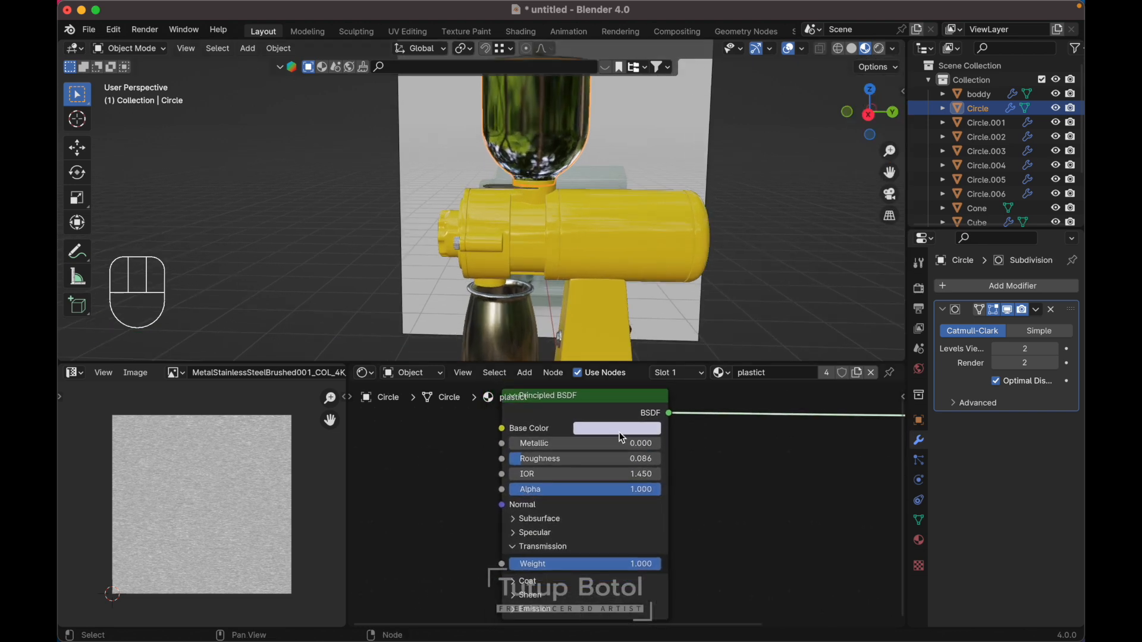
{"action": "left_click", "coordinate": [619, 430]}
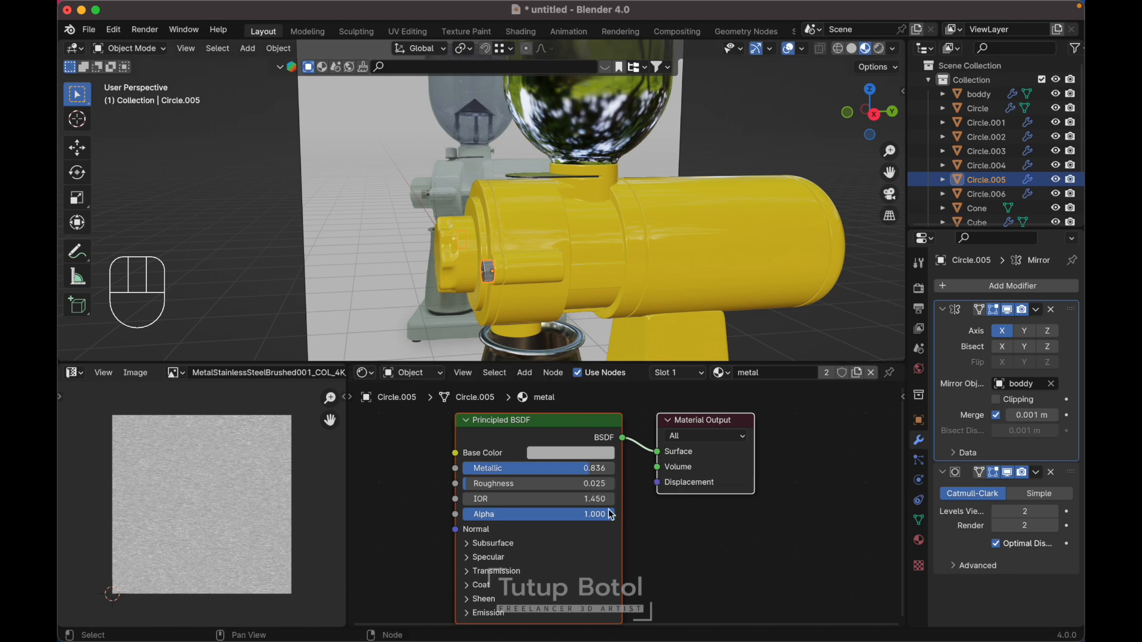
Switch the viewport to rendered shading to preview the whole grinder, and clear the selection.
{"action": "scroll", "coordinate": [639, 306], "scroll_direction": "left", "scroll_amount": 5}
{"action": "scroll", "coordinate": [625, 307], "scroll_direction": "down", "scroll_amount": 6}
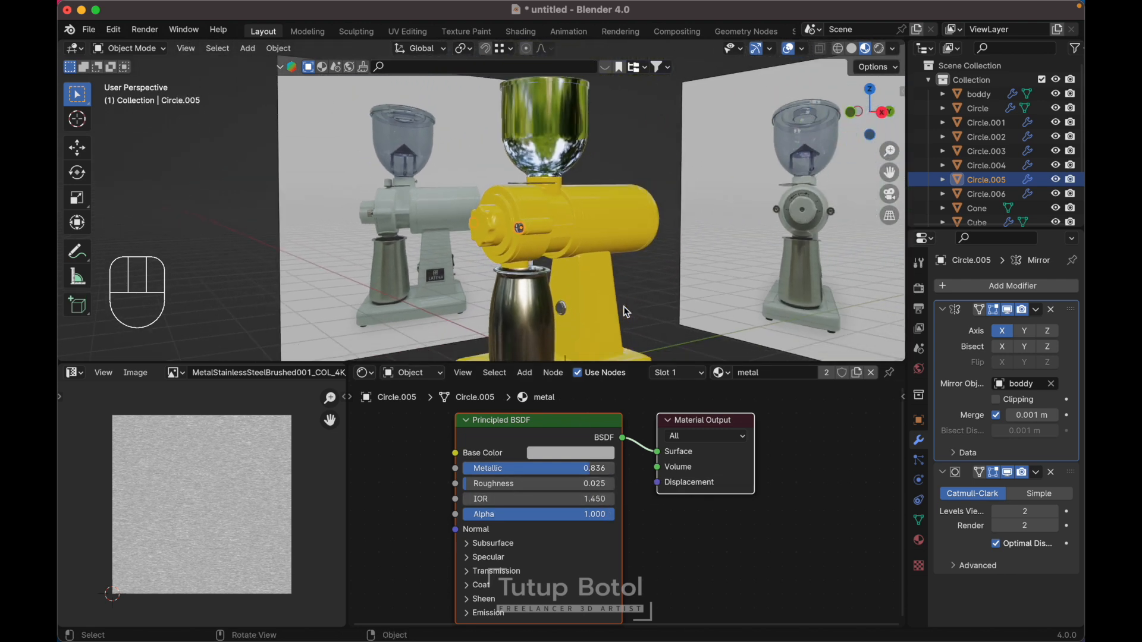
{"action": "left_click", "coordinate": [880, 50]}
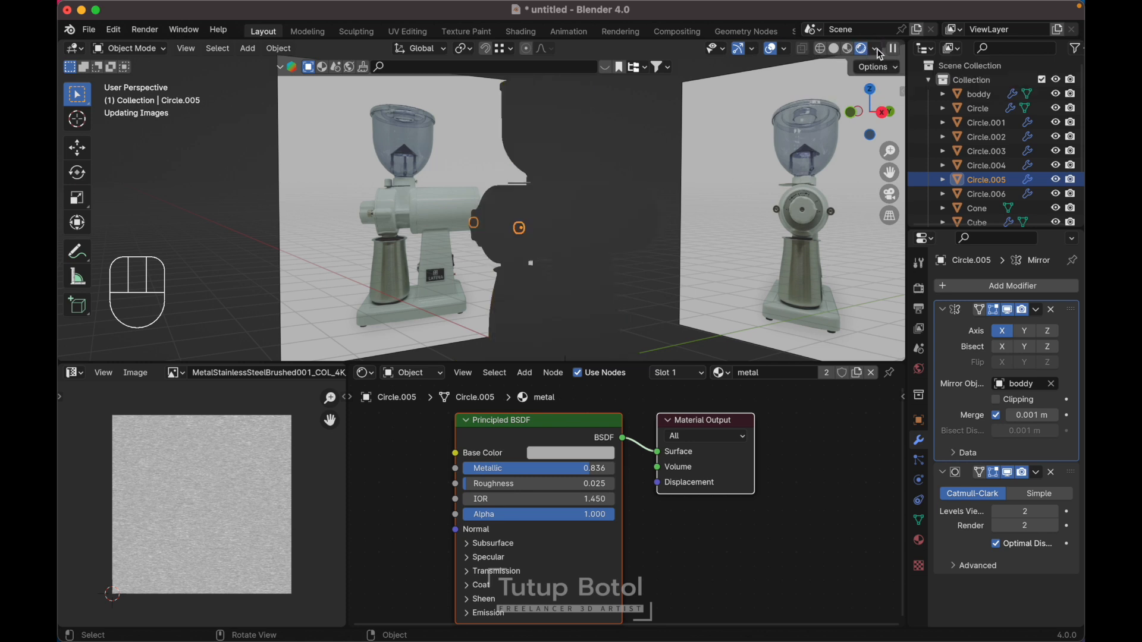
{"action": "left_click", "coordinate": [655, 156]}
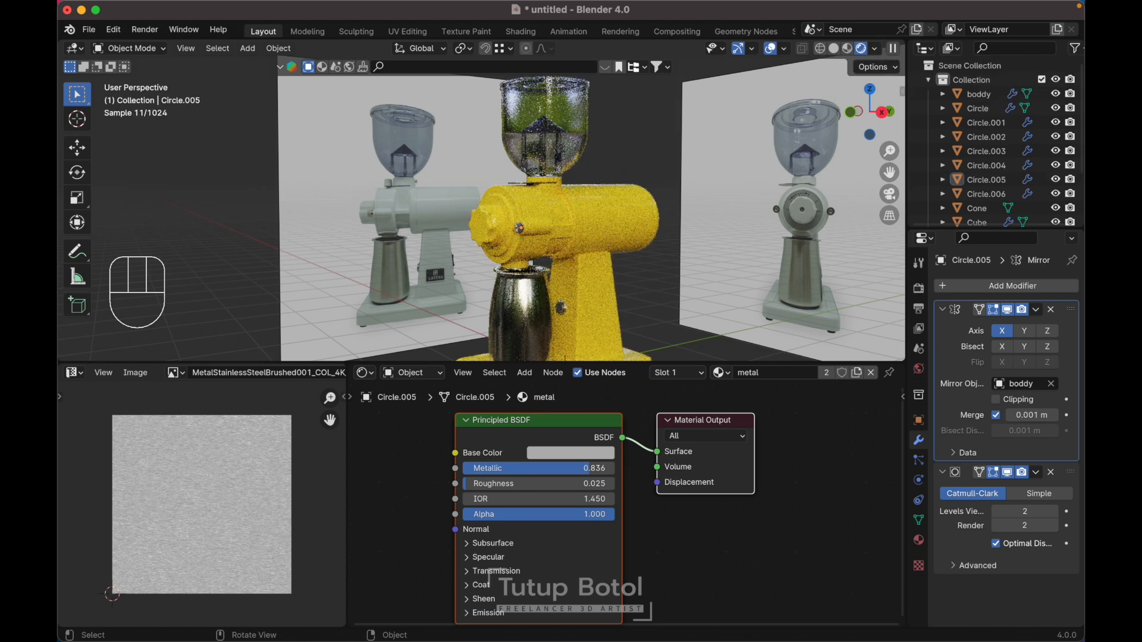
Examine the transparent hopper and the metal cup with their materials in the rendered view.
{"action": "left_click", "coordinate": [564, 129]}
{"action": "key", "text": "grave"}
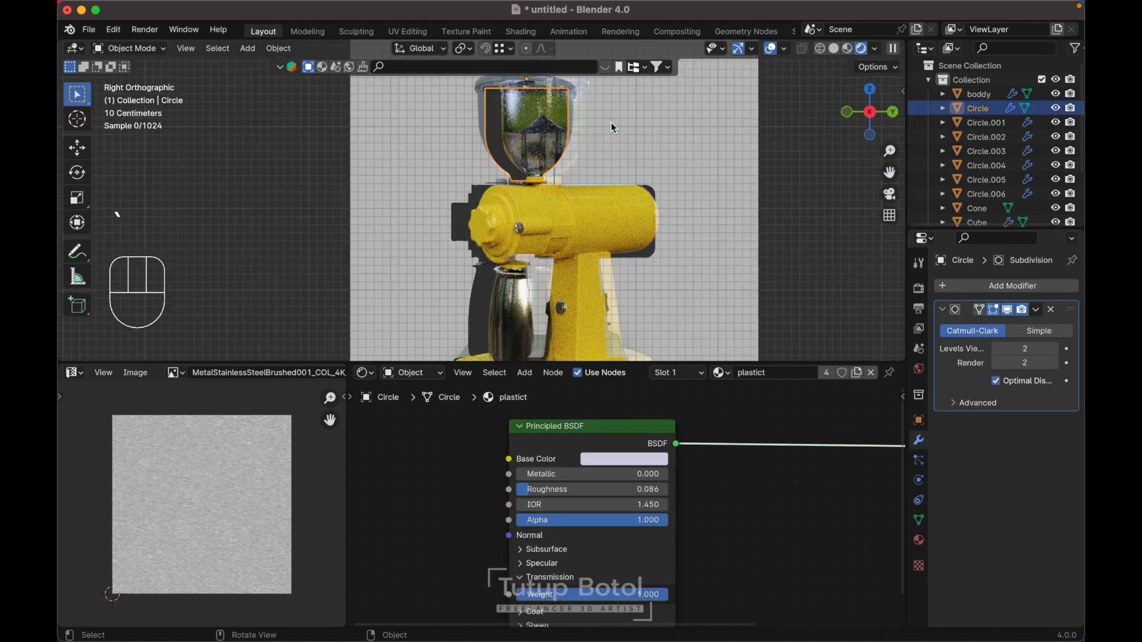
{"action": "scroll", "coordinate": [612, 122], "scroll_direction": "left", "scroll_amount": 3}
{"action": "scroll", "coordinate": [611, 121], "scroll_direction": "left", "scroll_amount": 5}
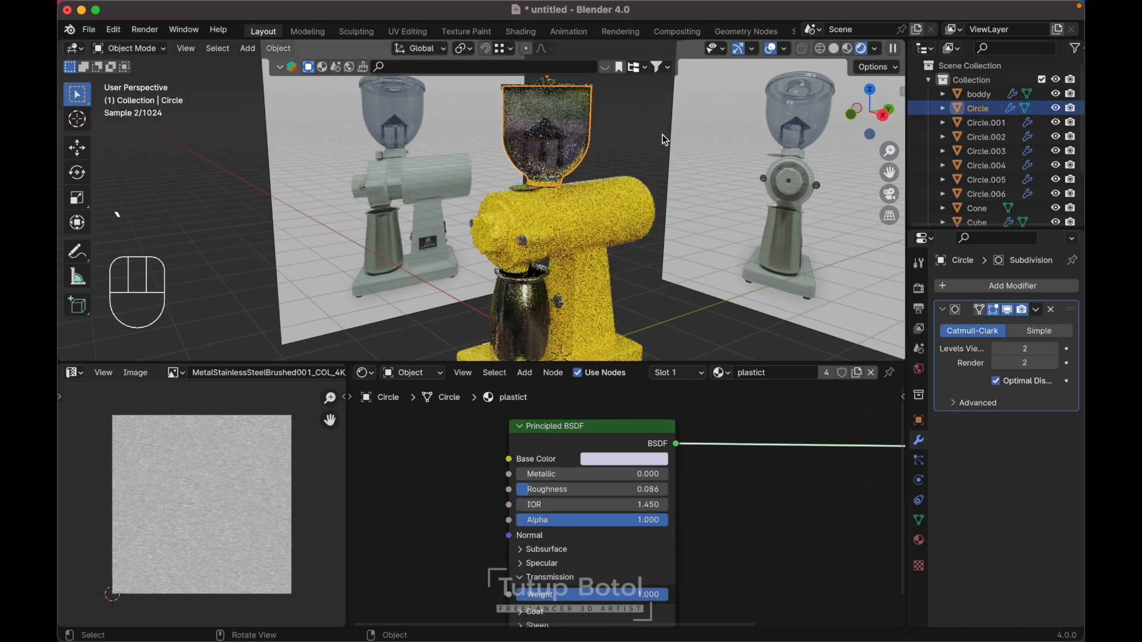
{"action": "left_click", "coordinate": [632, 146]}
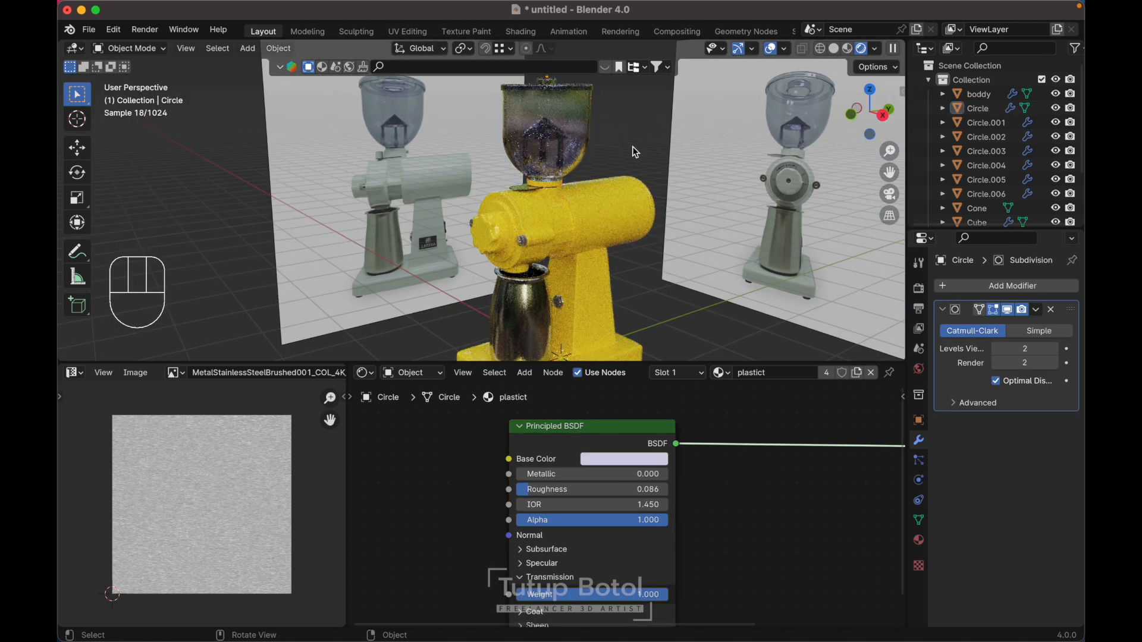
{"action": "scroll", "coordinate": [658, 492], "scroll_direction": "down", "scroll_amount": 2}
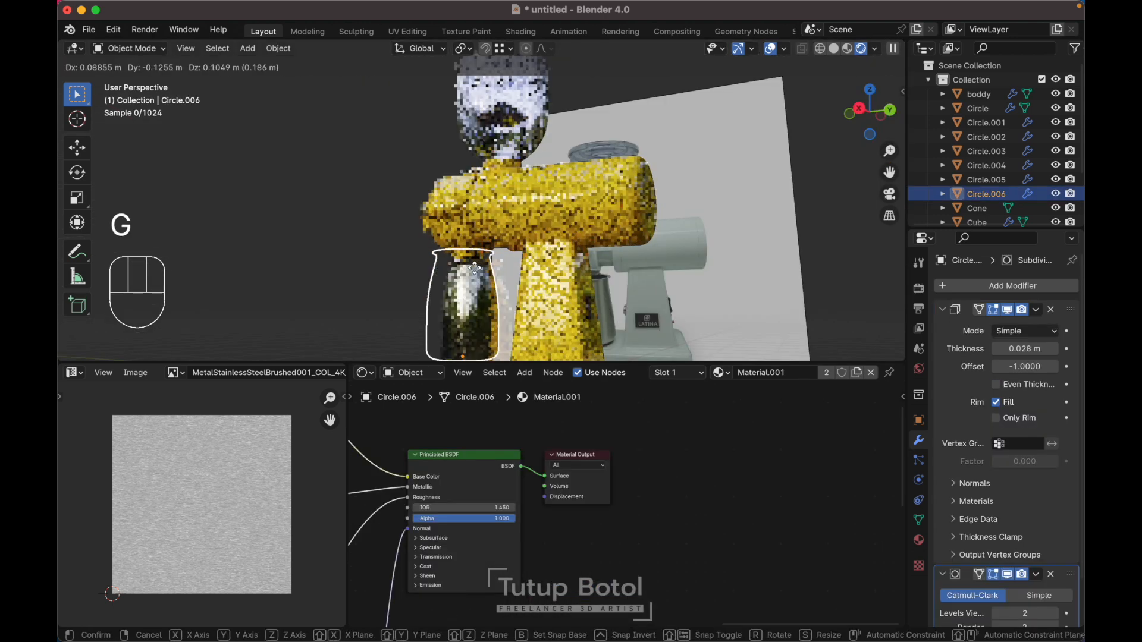
{"action": "scroll", "coordinate": [564, 433], "scroll_direction": "left", "scroll_amount": 5}
{"action": "scroll", "coordinate": [565, 433], "scroll_direction": "down", "scroll_amount": 3}
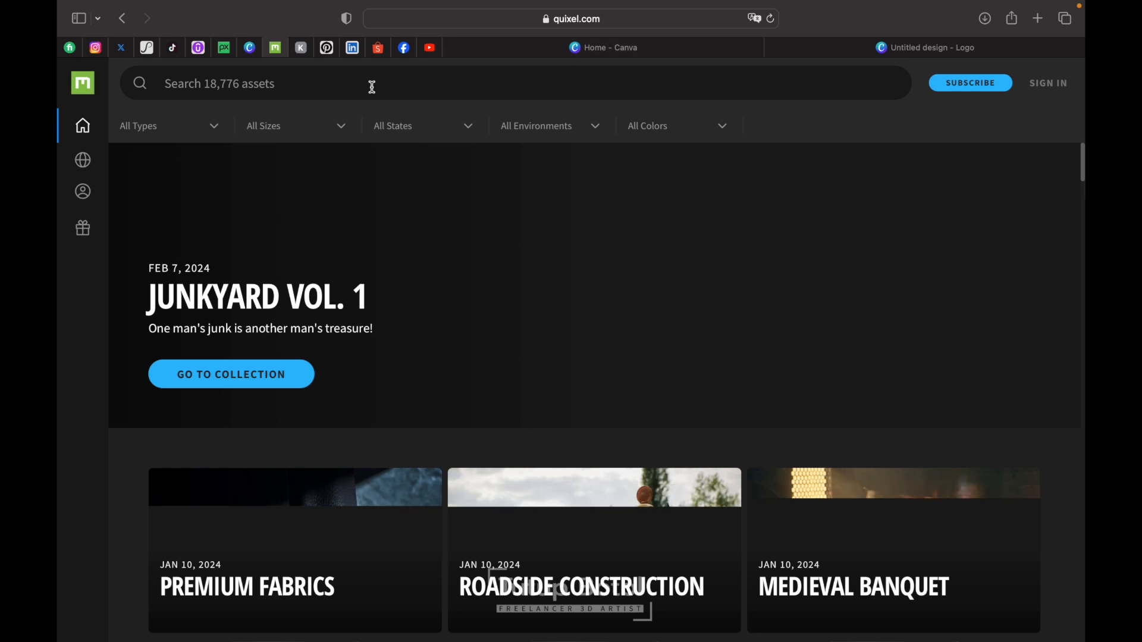
In the browser, search the Quixel asset library for Metal and view the Brushed Aluminum surface preview.
{"action": "left_click", "coordinate": [372, 86]}
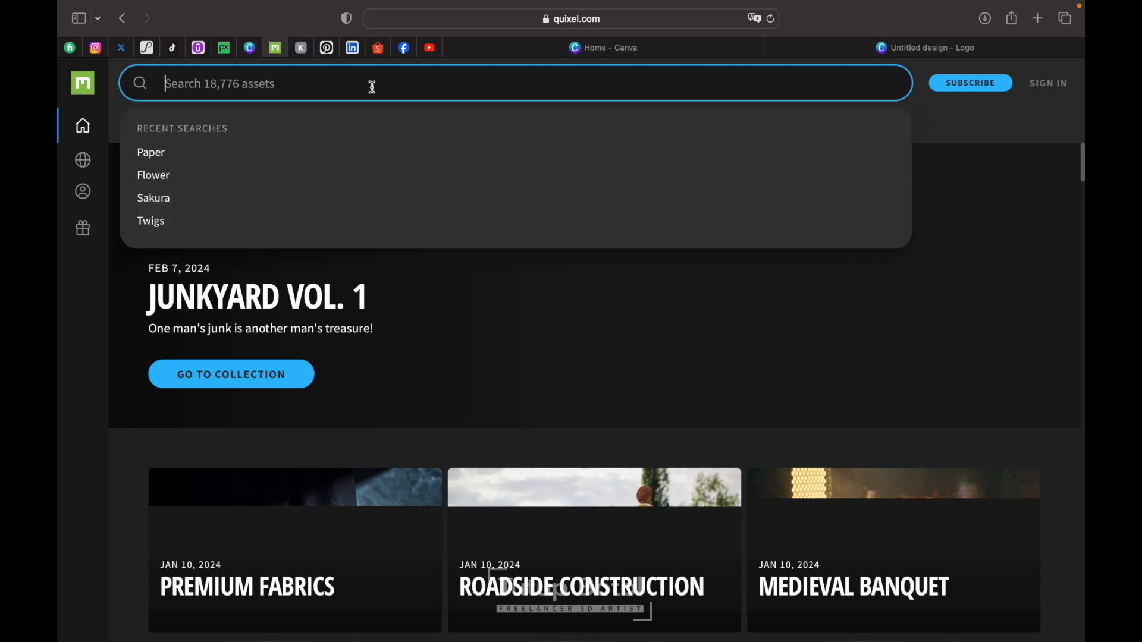
{"action": "type", "text": "m"}
{"action": "key", "text": "Return"}
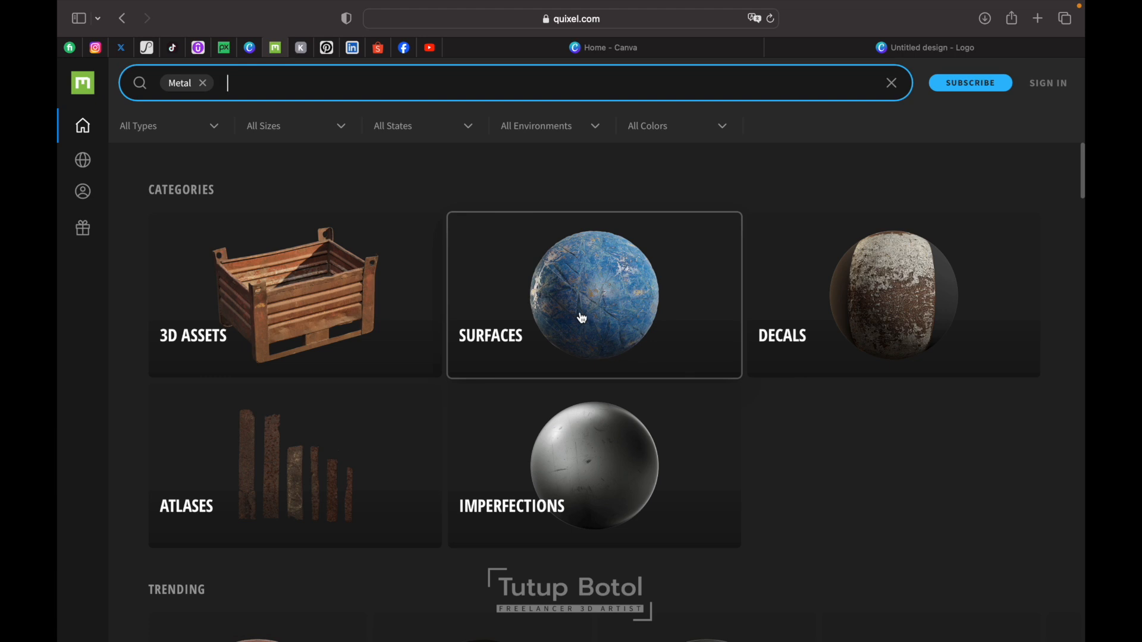
{"action": "scroll", "coordinate": [582, 318], "scroll_direction": "down", "scroll_amount": 8}
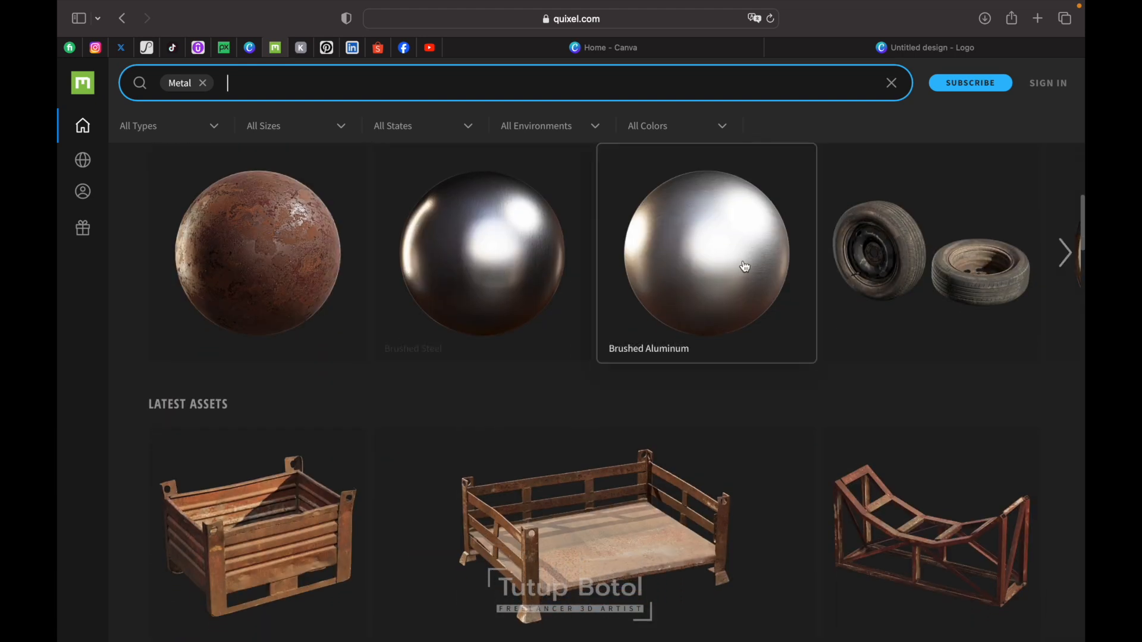
{"action": "left_click", "coordinate": [745, 266]}
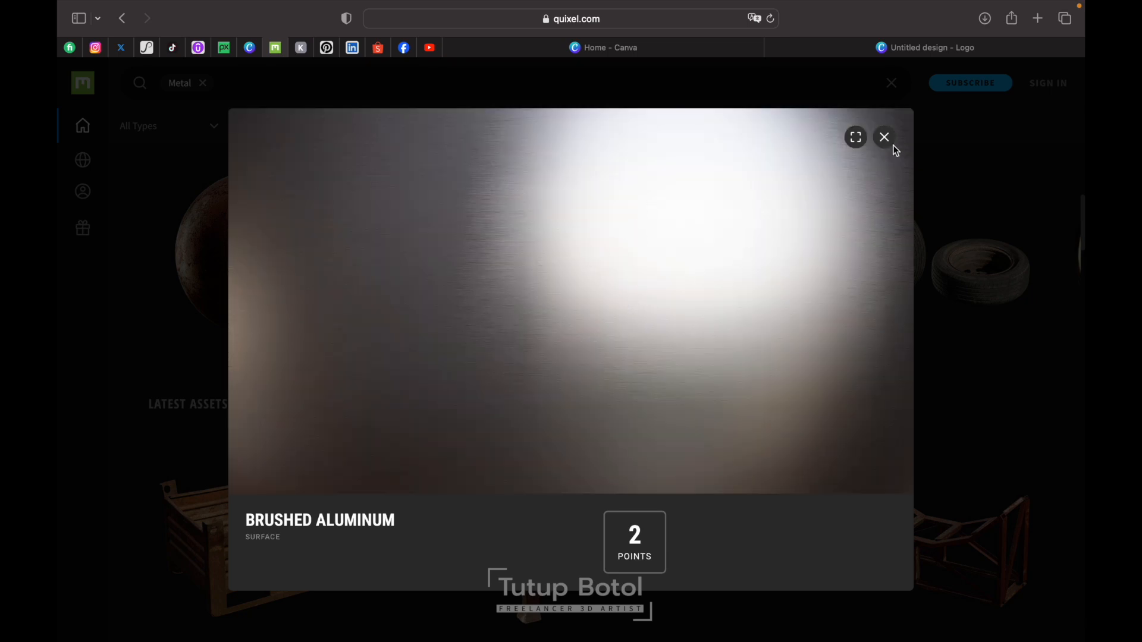
{"action": "left_click", "coordinate": [886, 139]}
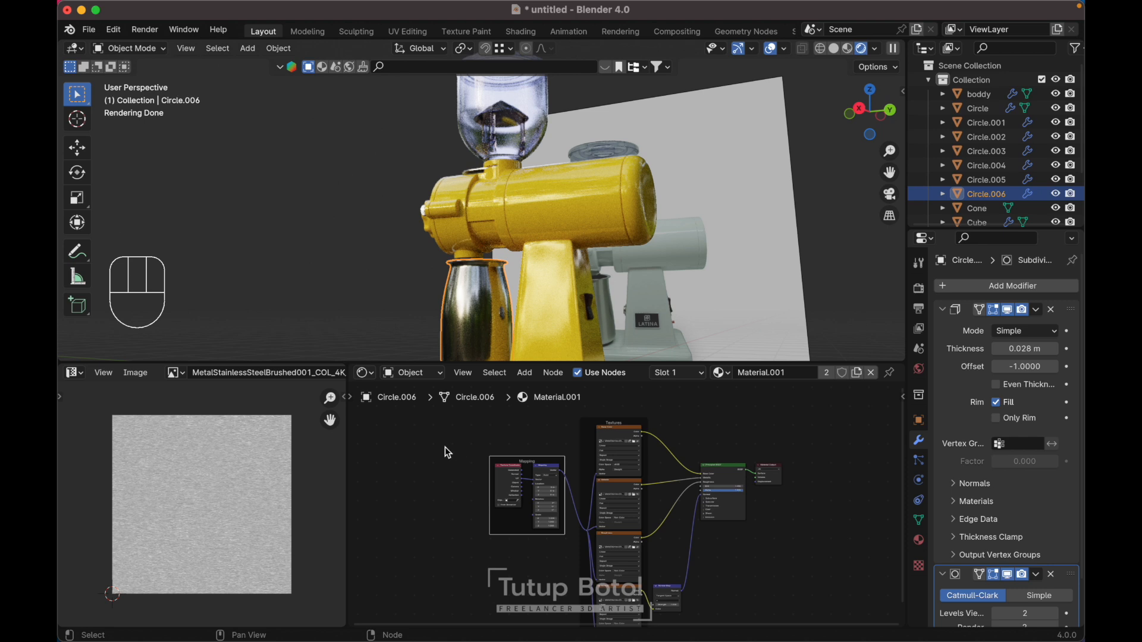
In Blender, delete the mapping and texture nodes from the metal cup's material, keeping the Principled BSDF and Material Output.
{"action": "left_click_drag", "start_coordinate": [436, 445], "coordinate": [664, 611]}
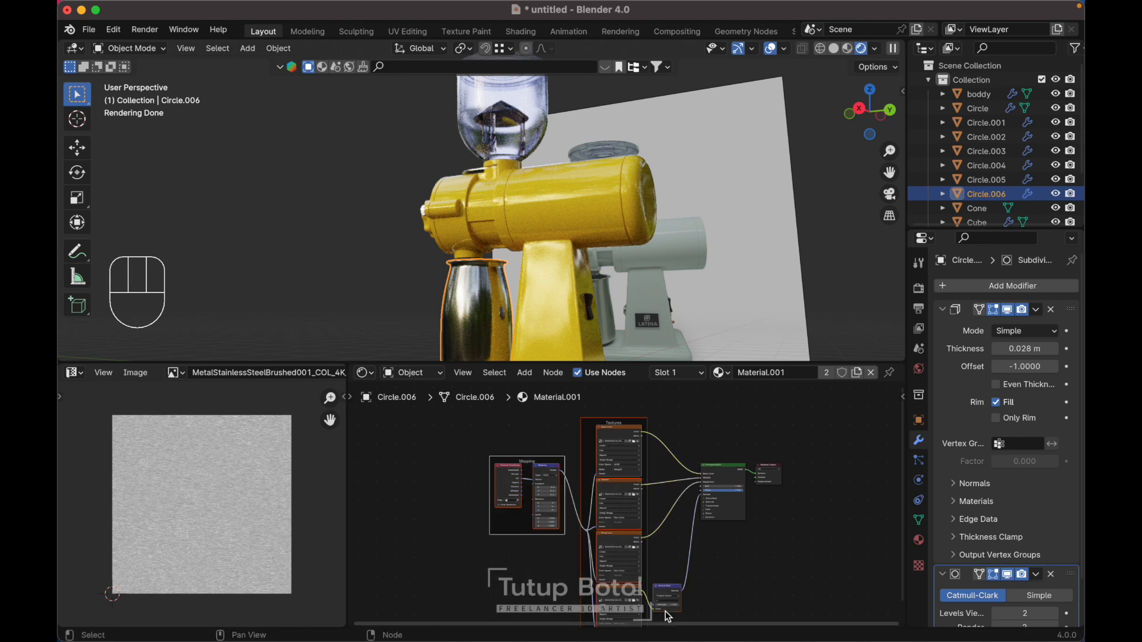
{"action": "key", "text": "x"}
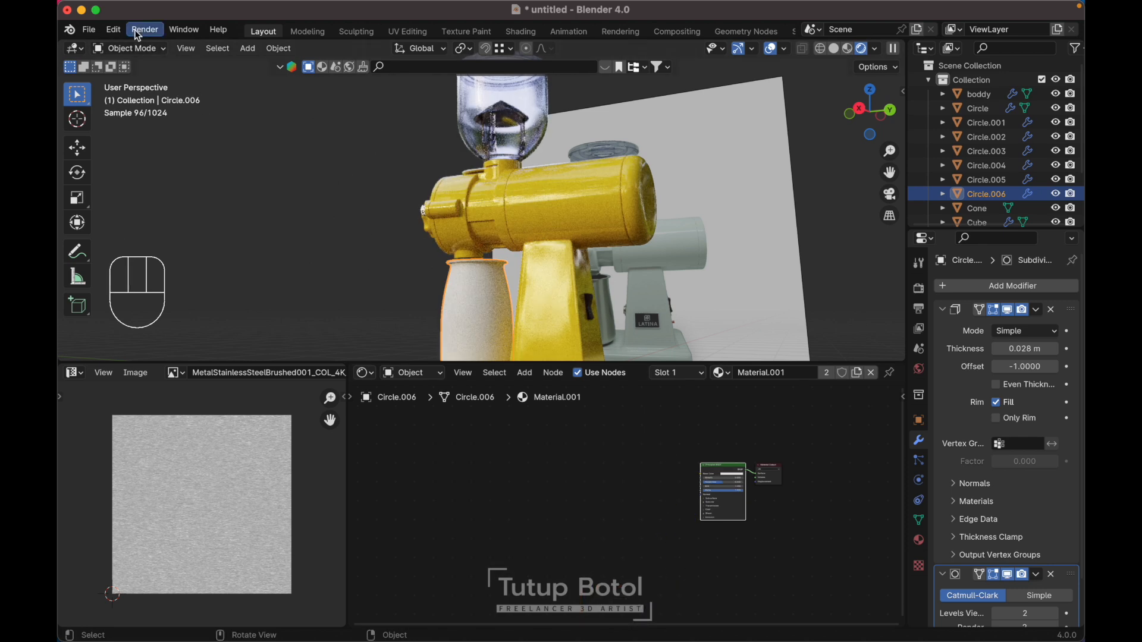
Look up the Node Wrangler add-on in the preferences by searching for "node", and close the preferences.
{"action": "left_click", "coordinate": [119, 32]}
{"action": "left_click", "coordinate": [156, 214]}
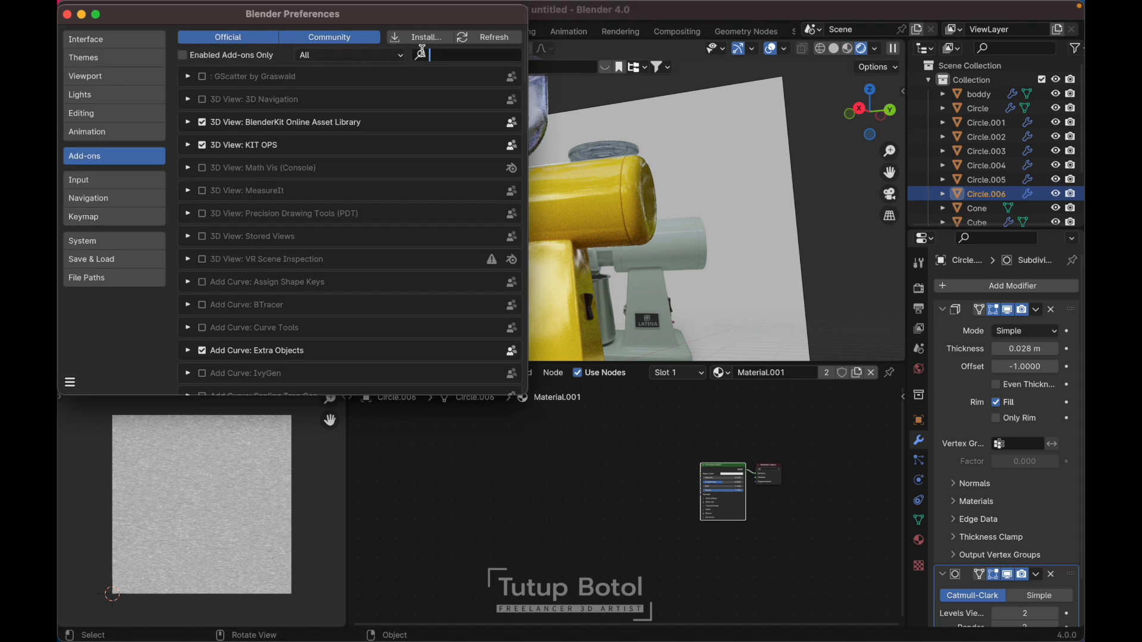
{"action": "type", "text": "node"}
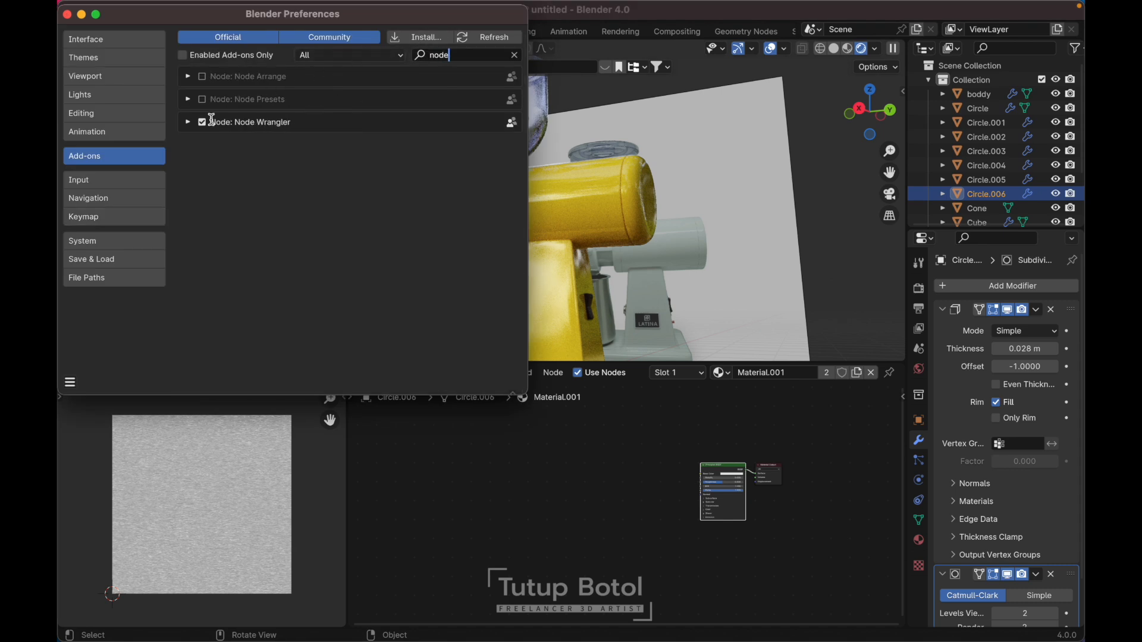
{"action": "key", "text": "Escape"}
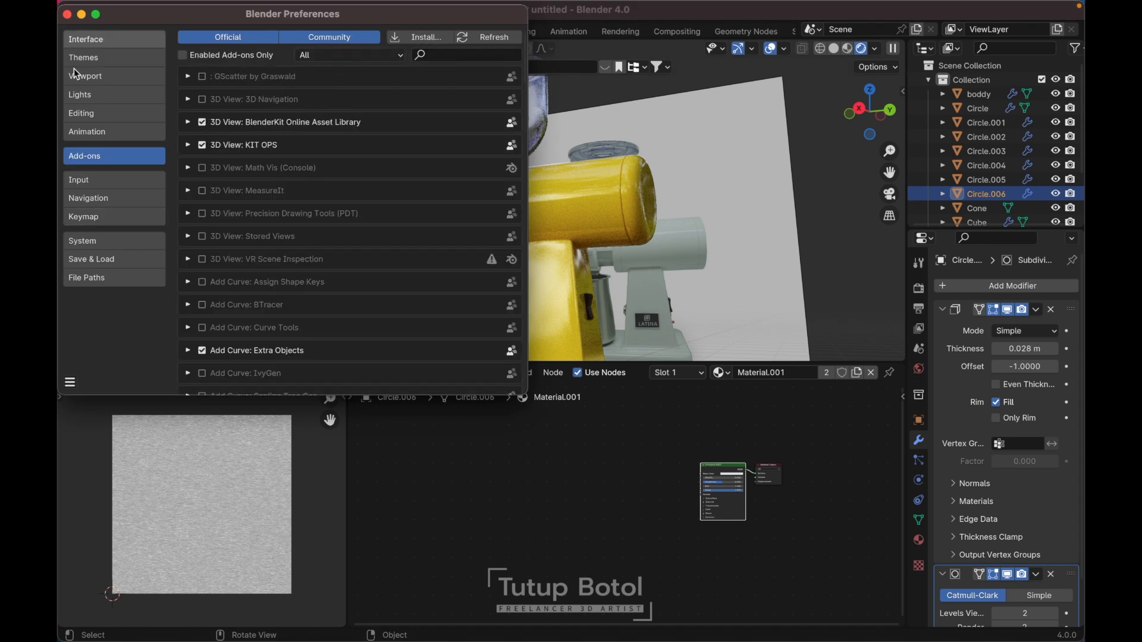
{"action": "left_click", "coordinate": [67, 14]}
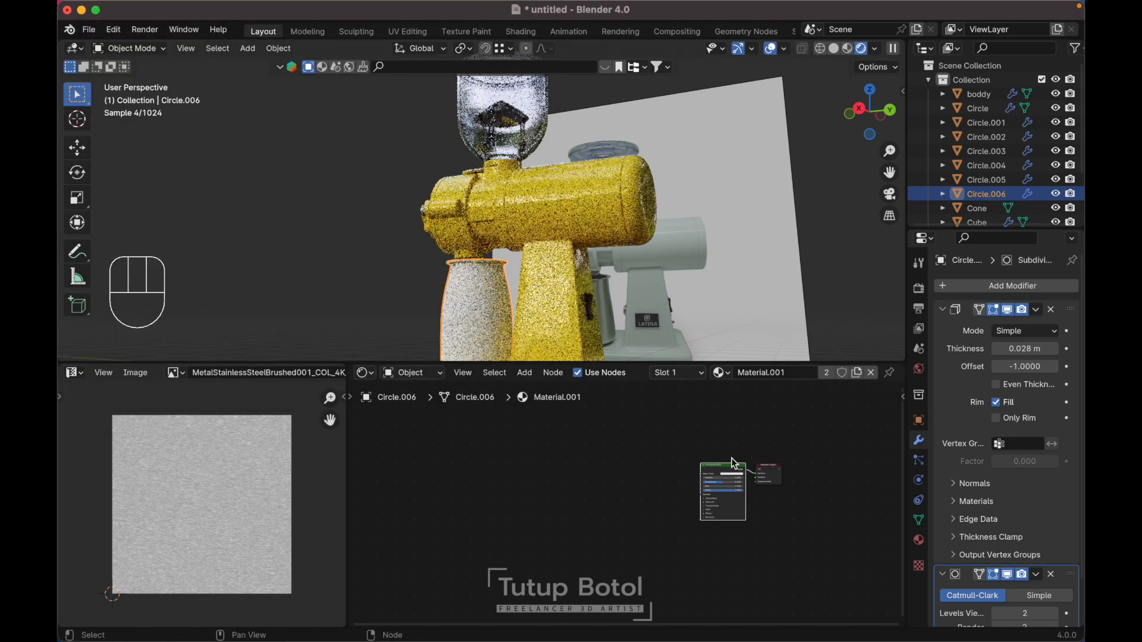
Run Node Wrangler's Principled Texture Setup on the cup's Principled BSDF with all the files in the MetalStainlessSteelBrushed001 folder.
{"action": "scroll", "coordinate": [713, 469], "scroll_direction": "up", "scroll_amount": 2}
{"action": "scroll", "coordinate": [713, 469], "scroll_direction": "up", "scroll_amount": 4}
{"action": "scroll", "coordinate": [712, 469], "scroll_direction": "right", "scroll_amount": 4}
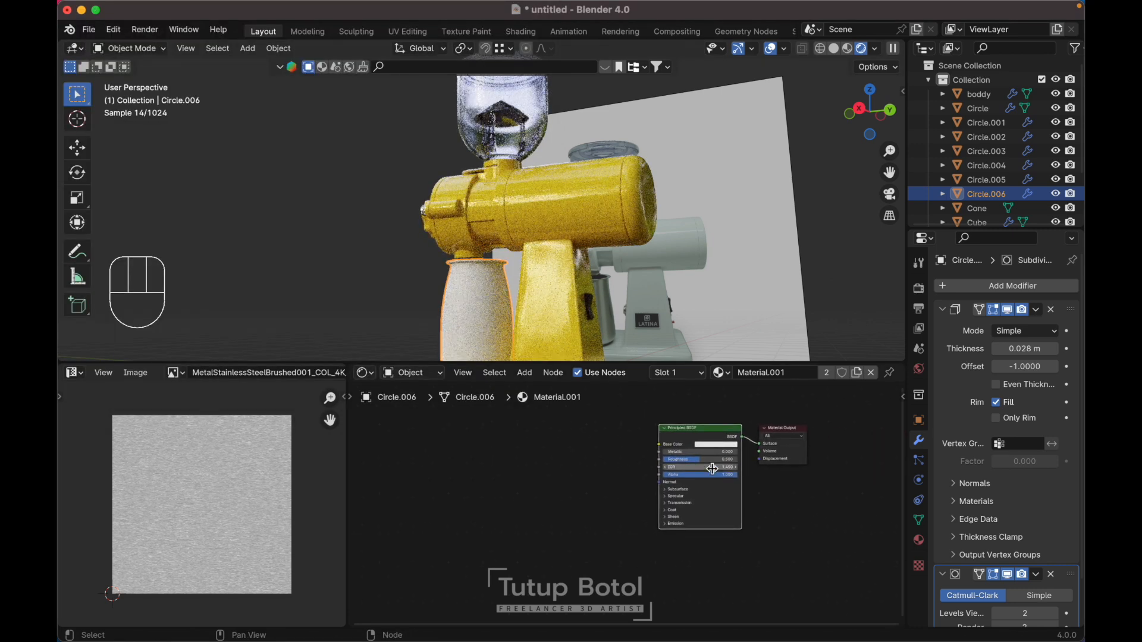
{"action": "scroll", "coordinate": [712, 469], "scroll_direction": "up", "scroll_amount": 1}
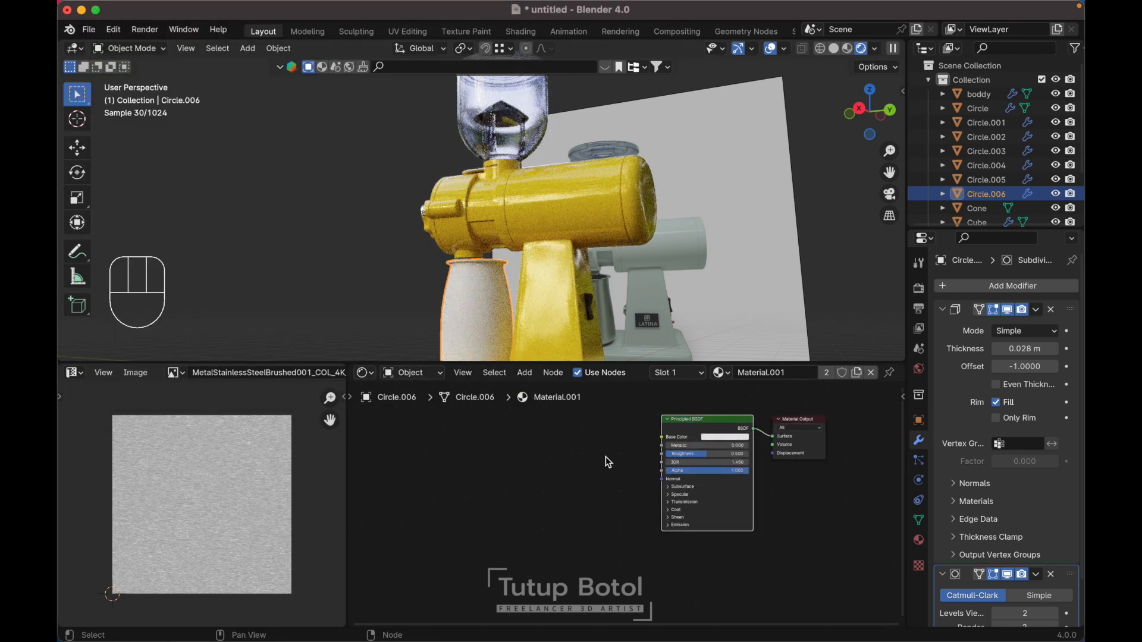
{"action": "key", "text": "ctrl+shift+t"}
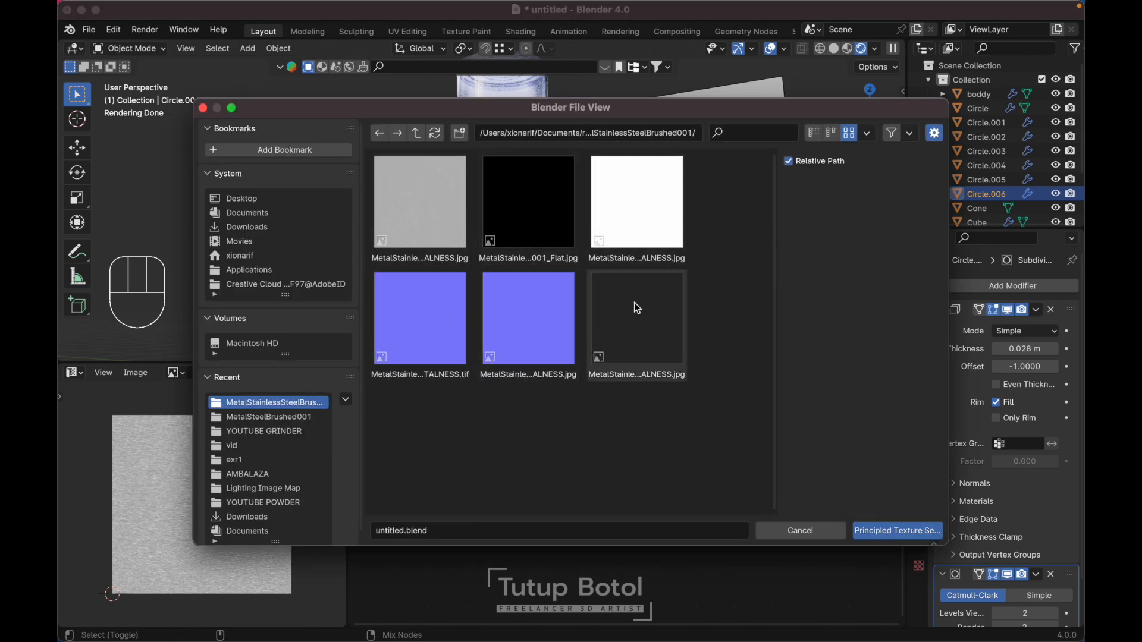
{"action": "key", "text": "a"}
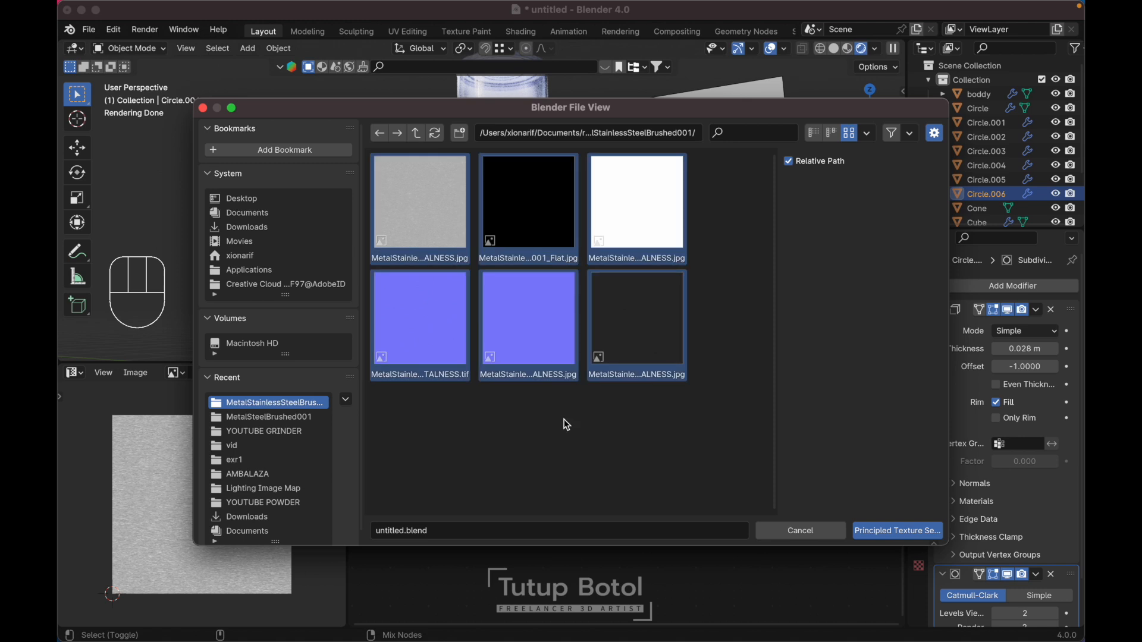
{"action": "left_click", "coordinate": [891, 536]}
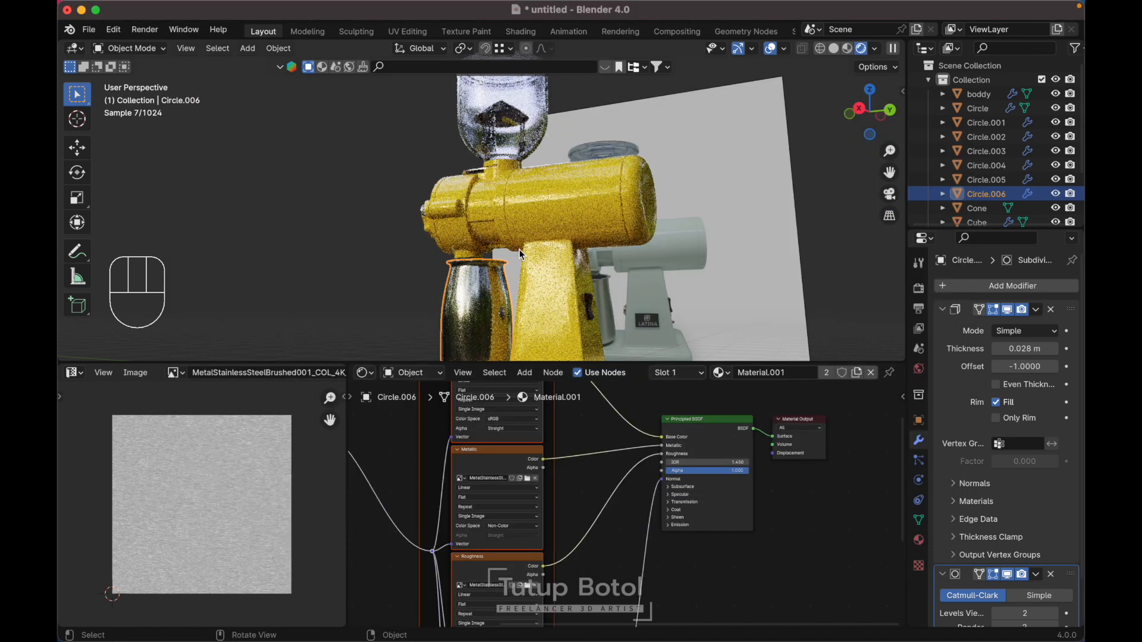
Examine the brushed metal cup from several sides in the rendered view.
{"action": "scroll", "coordinate": [484, 266], "scroll_direction": "up", "scroll_amount": 5}
{"action": "scroll", "coordinate": [484, 266], "scroll_direction": "left", "scroll_amount": 5}
{"action": "scroll", "coordinate": [484, 266], "scroll_direction": "up", "scroll_amount": 5}
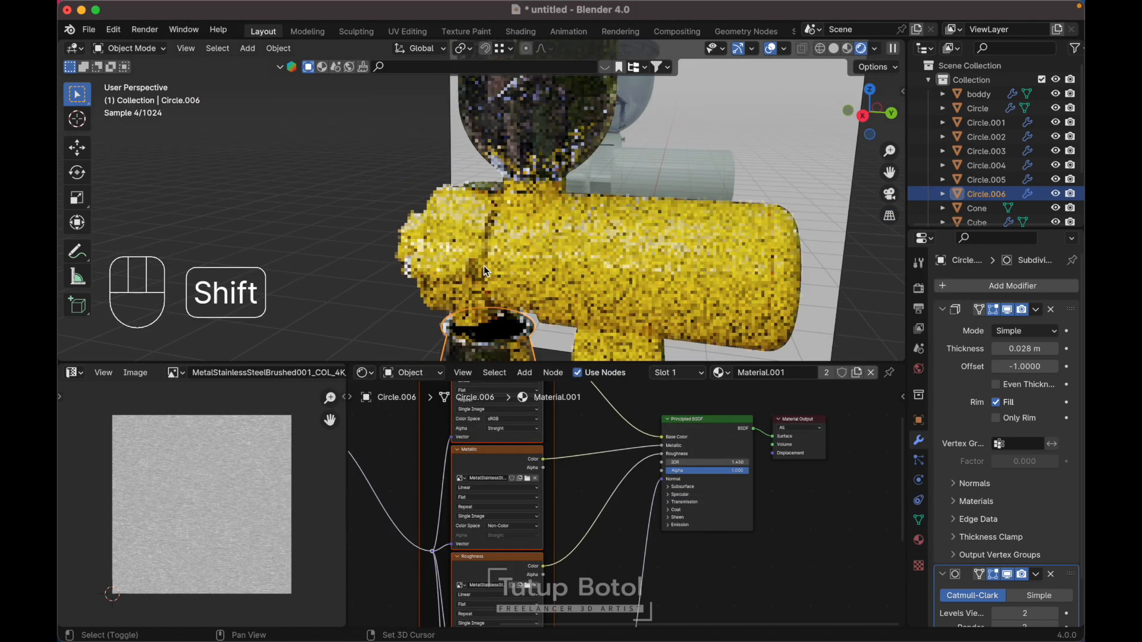
{"action": "scroll", "coordinate": [484, 266], "scroll_direction": "down", "scroll_amount": 4, "text": "shift"}
{"action": "scroll", "coordinate": [451, 188], "scroll_direction": "up", "scroll_amount": 5}
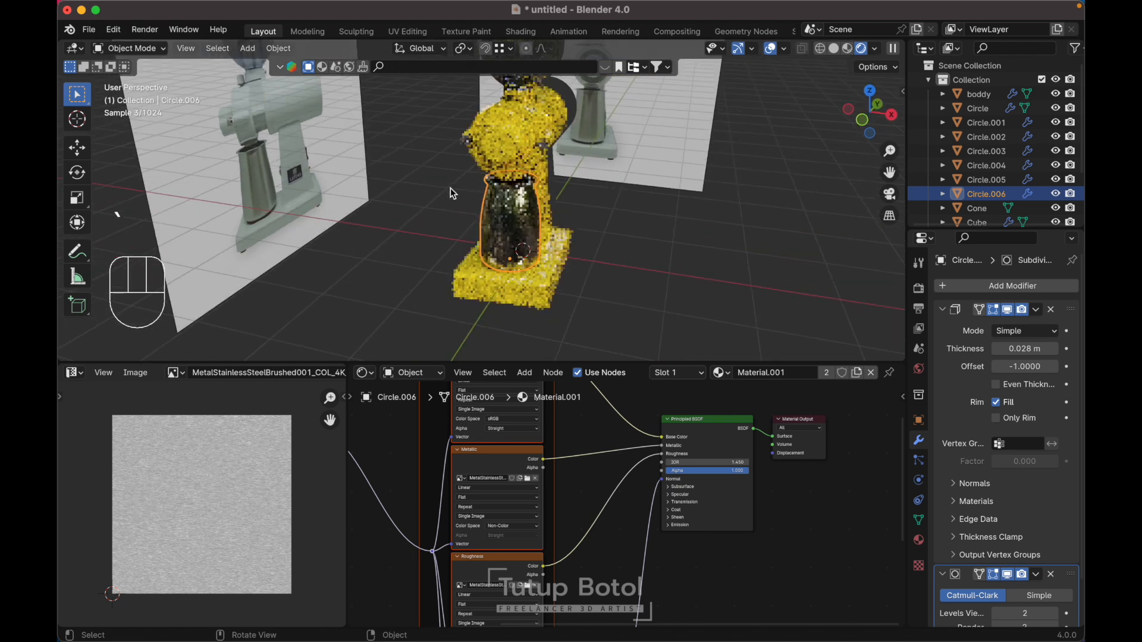
{"action": "scroll", "coordinate": [451, 188], "scroll_direction": "down", "scroll_amount": 5}
{"action": "scroll", "coordinate": [450, 188], "scroll_direction": "right", "scroll_amount": 5}
{"action": "scroll", "coordinate": [450, 188], "scroll_direction": "left", "scroll_amount": 5}
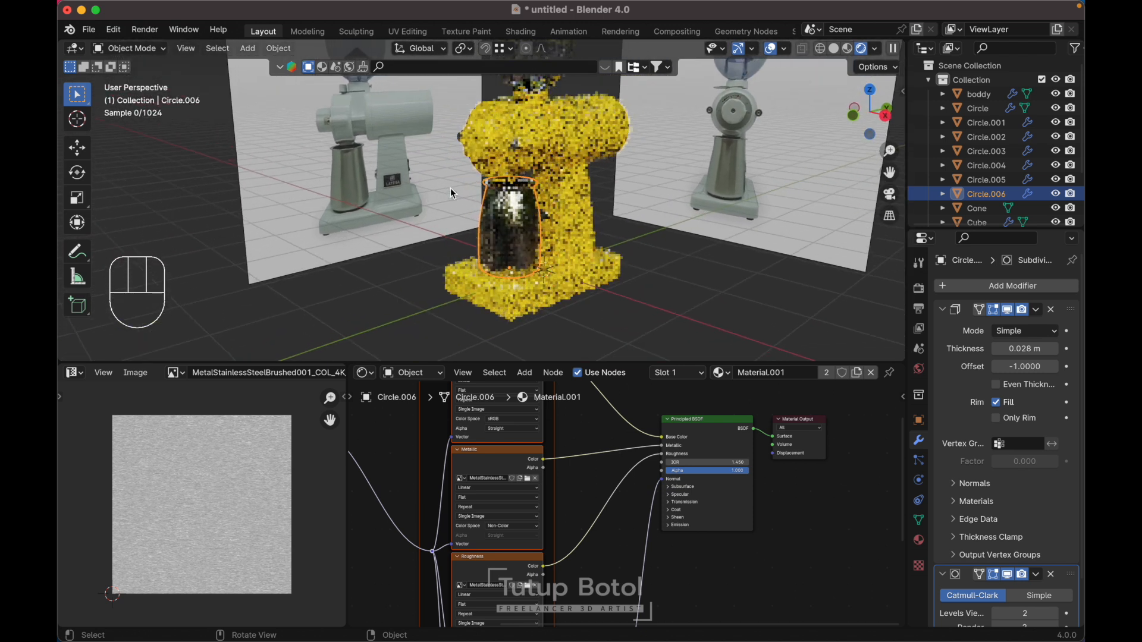
{"action": "scroll", "coordinate": [450, 188], "scroll_direction": "left", "scroll_amount": 5}
{"action": "scroll", "coordinate": [450, 188], "scroll_direction": "up", "scroll_amount": 2}
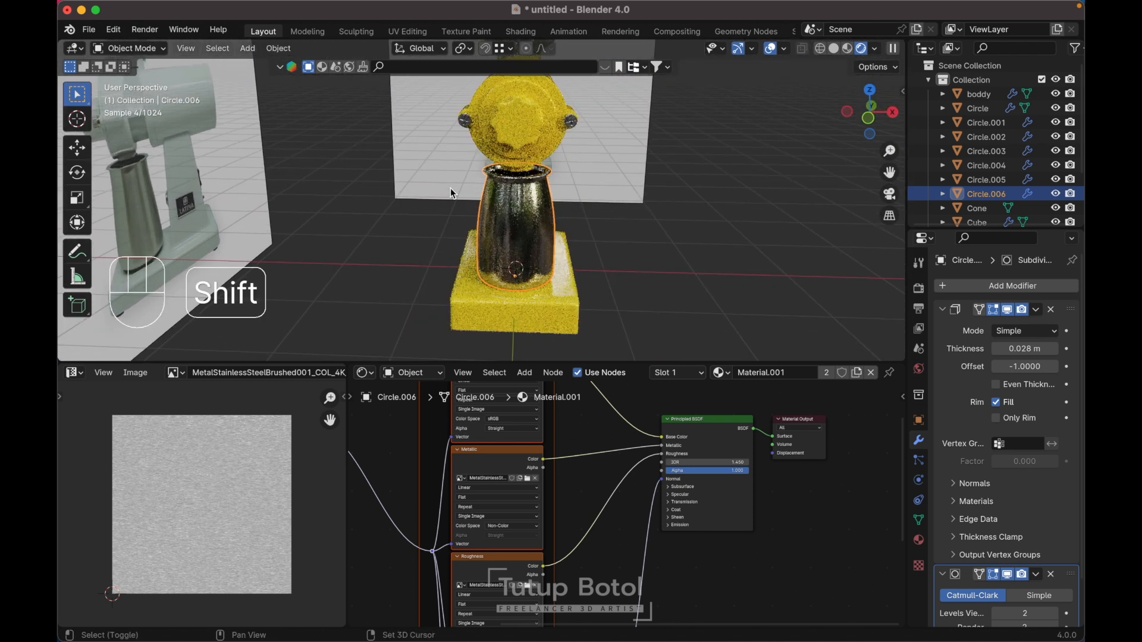
{"action": "scroll", "coordinate": [451, 188], "scroll_direction": "up", "scroll_amount": 5, "text": "shift"}
Select the yellow grinder body, switch the viewport to solid shading and enter Edit Mode with face selection.
{"action": "left_click", "coordinate": [504, 145]}
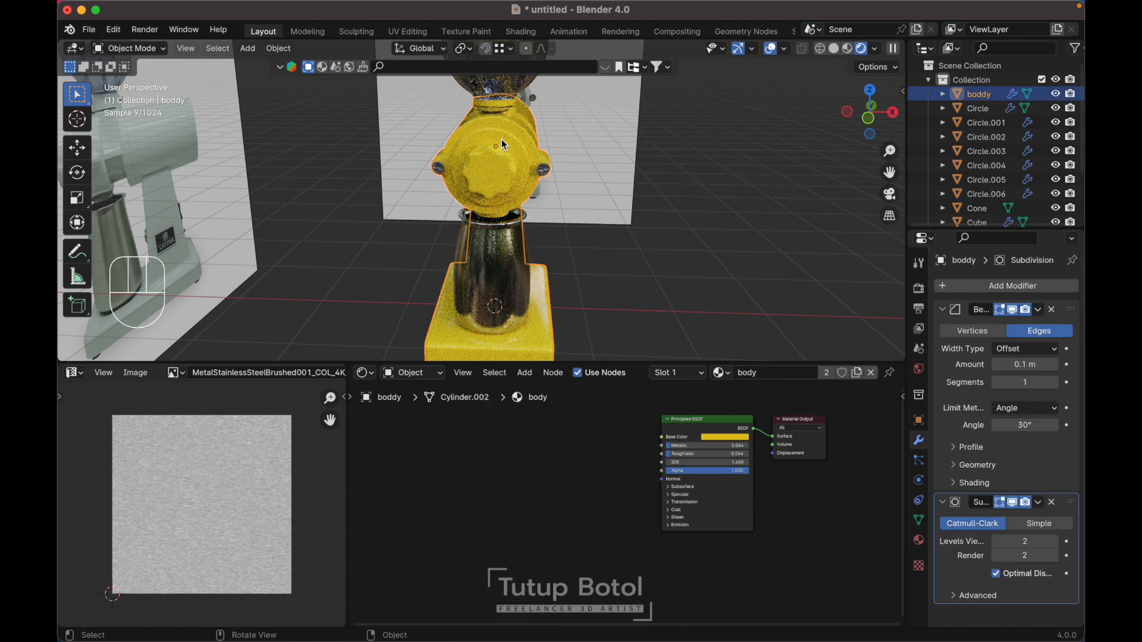
{"action": "scroll", "coordinate": [502, 141], "scroll_direction": "down", "scroll_amount": 5}
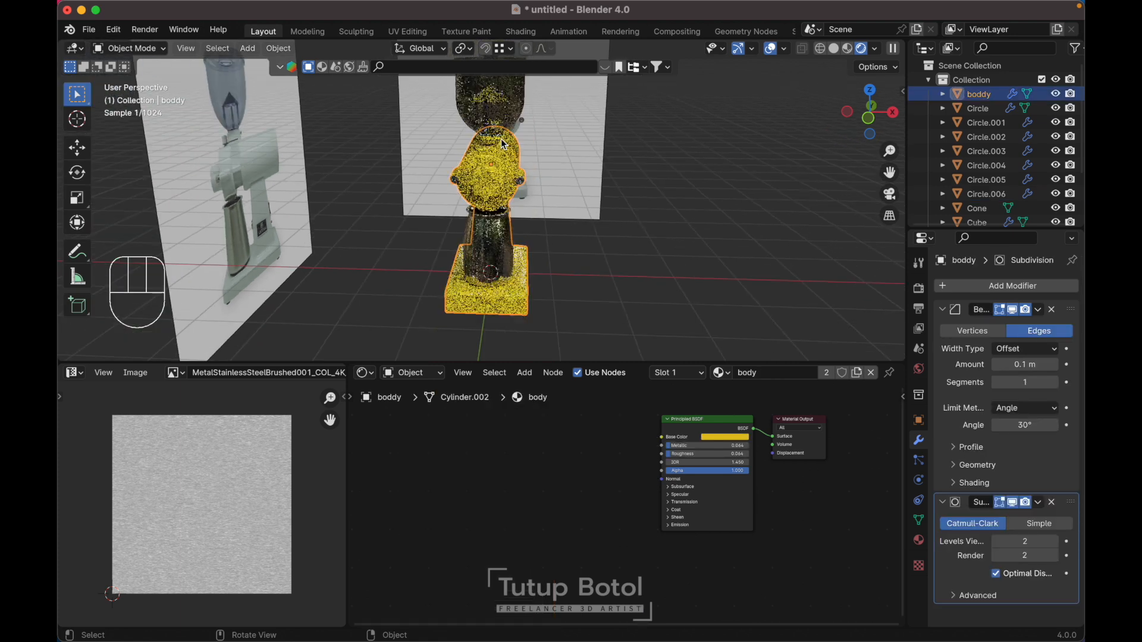
{"action": "middle_click_drag", "start_coordinate": [501, 138], "coordinate": [593, 152]}
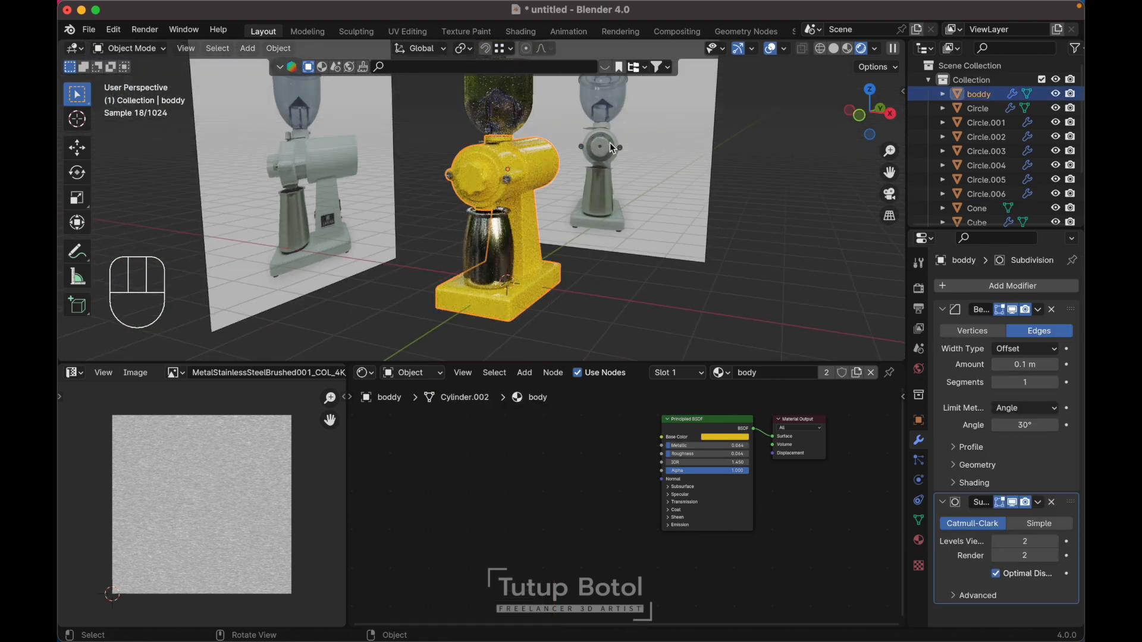
{"action": "scroll", "coordinate": [486, 171], "scroll_direction": "up", "scroll_amount": 2}
{"action": "left_click", "coordinate": [834, 48]}
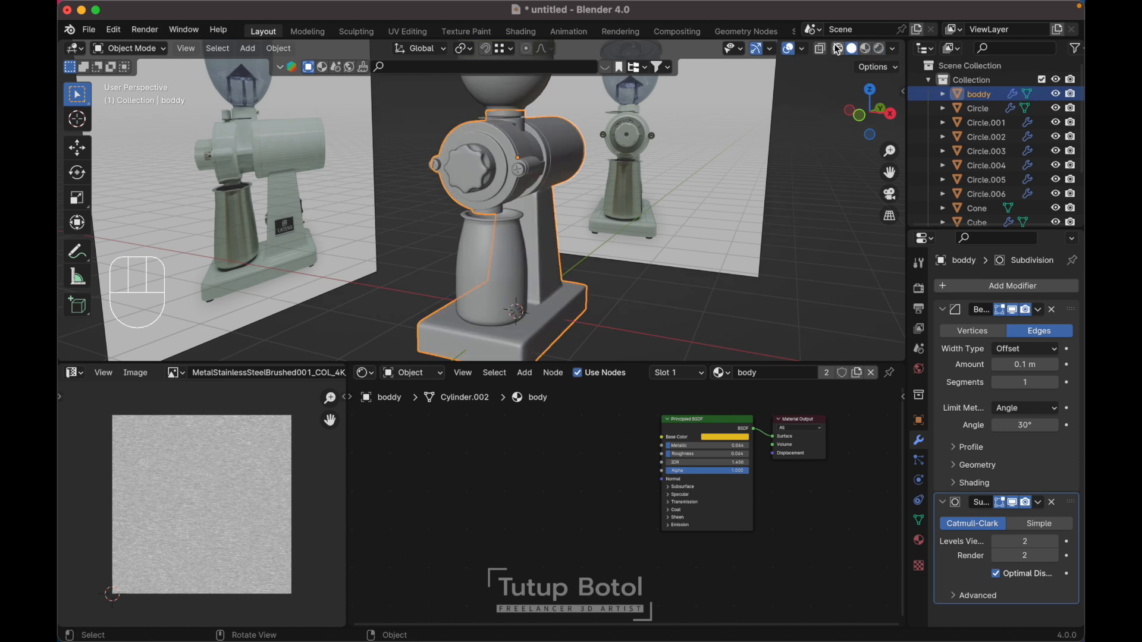
{"action": "key", "text": "g"}
{"action": "key", "text": "Escape"}
{"action": "key", "text": "Tab"}
{"action": "scroll", "coordinate": [529, 89], "scroll_direction": "up", "scroll_amount": 4}
{"action": "middle_click_drag", "start_coordinate": [529, 88], "coordinate": [545, 142], "text": "shift"}
{"action": "key", "text": "3"}
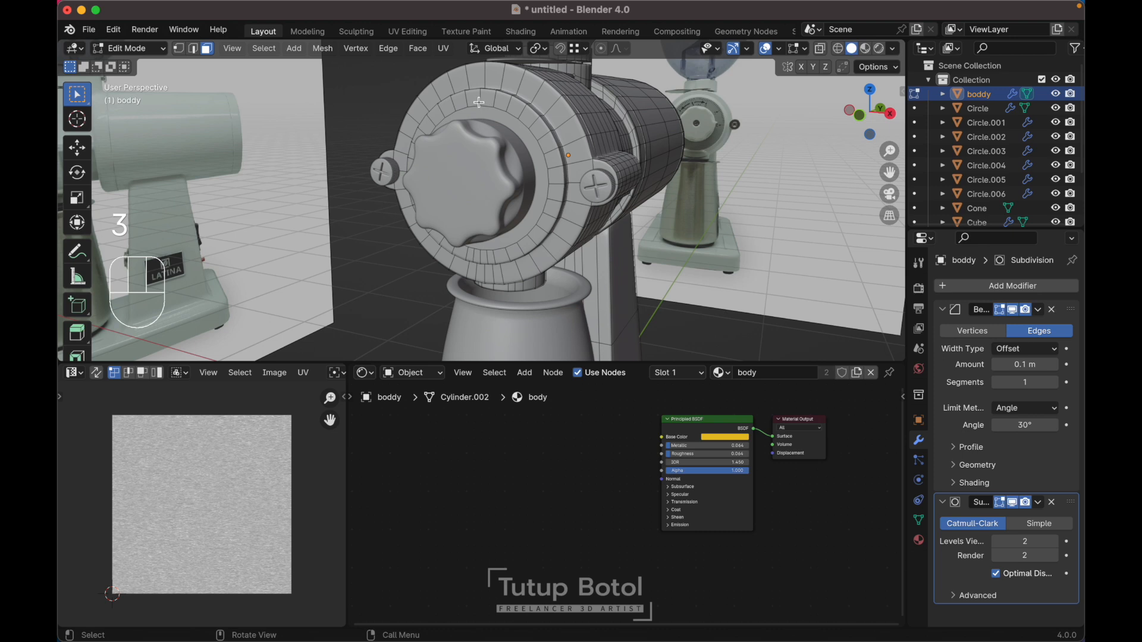
Duplicate the inner ring of front faces around the grind dial in place, separate it into its own object and return to Object Mode.
{"action": "left_click", "coordinate": [479, 102], "text": "alt+shift"}
{"action": "left_click", "coordinate": [496, 99], "text": "shift"}
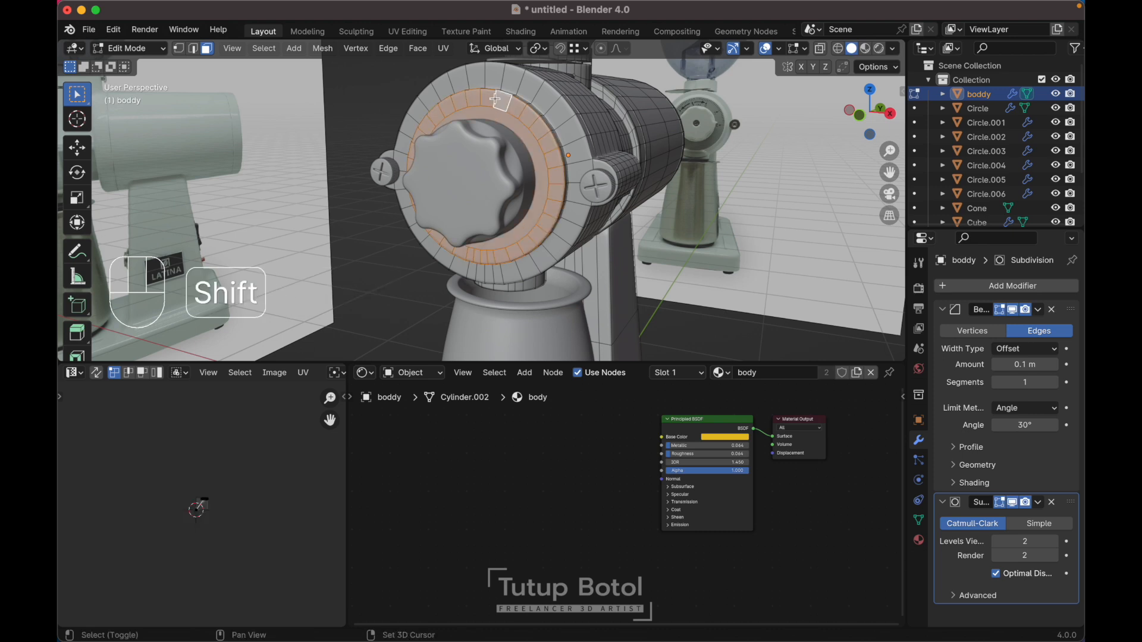
{"action": "key", "text": "shift+d"}
{"action": "key", "text": "Escape"}
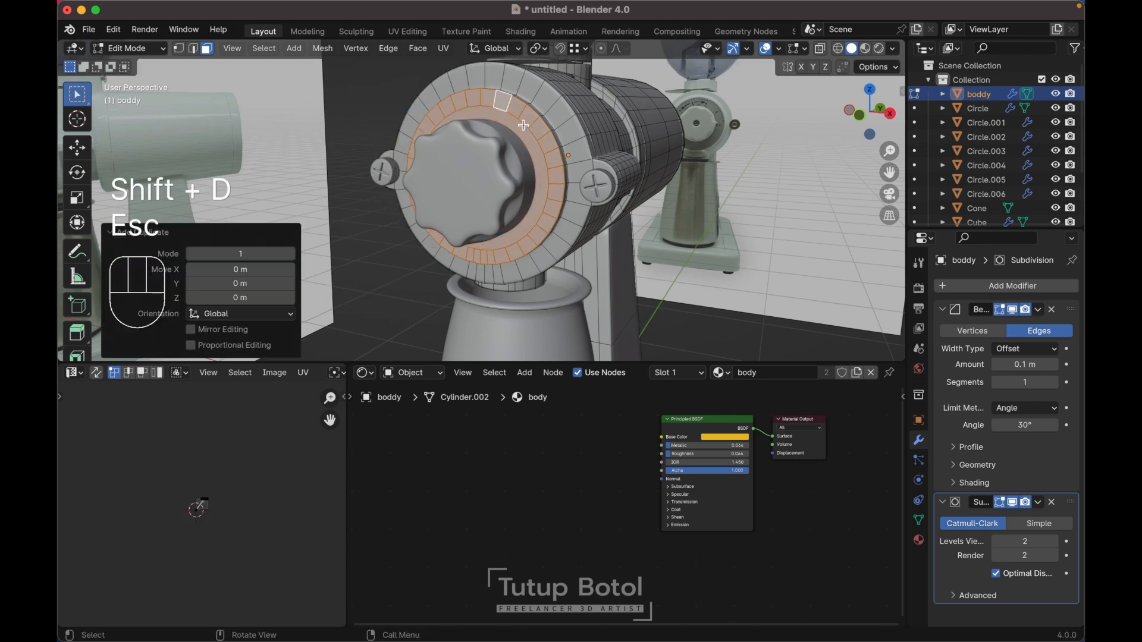
{"action": "key", "text": "p"}
{"action": "left_click", "coordinate": [526, 127]}
{"action": "key", "text": "Tab"}
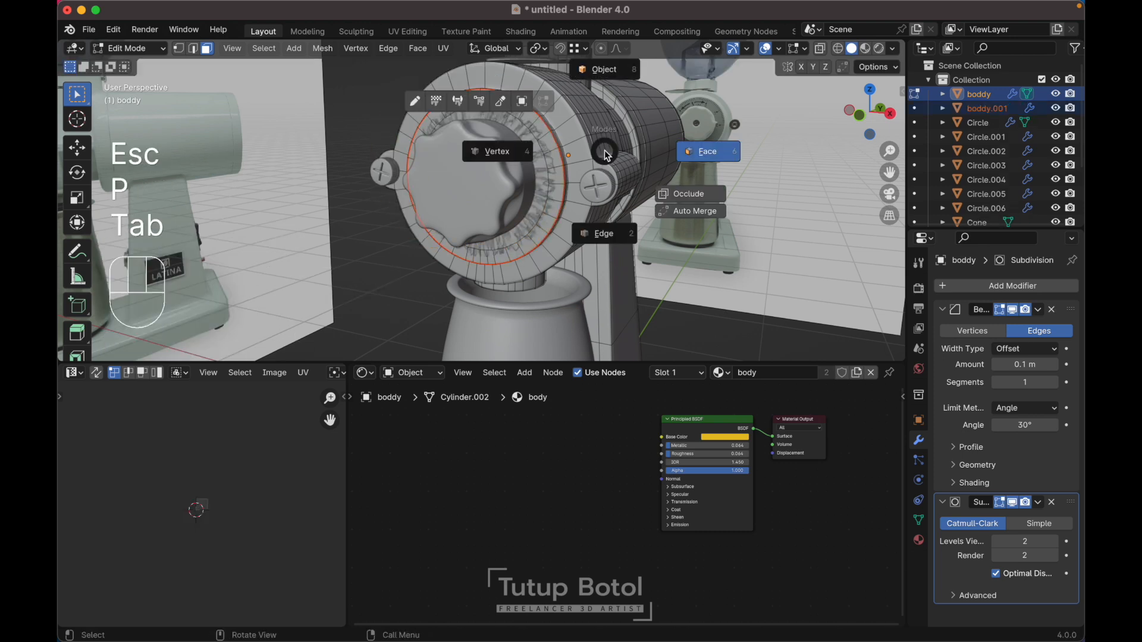
{"action": "left_click", "coordinate": [607, 87]}
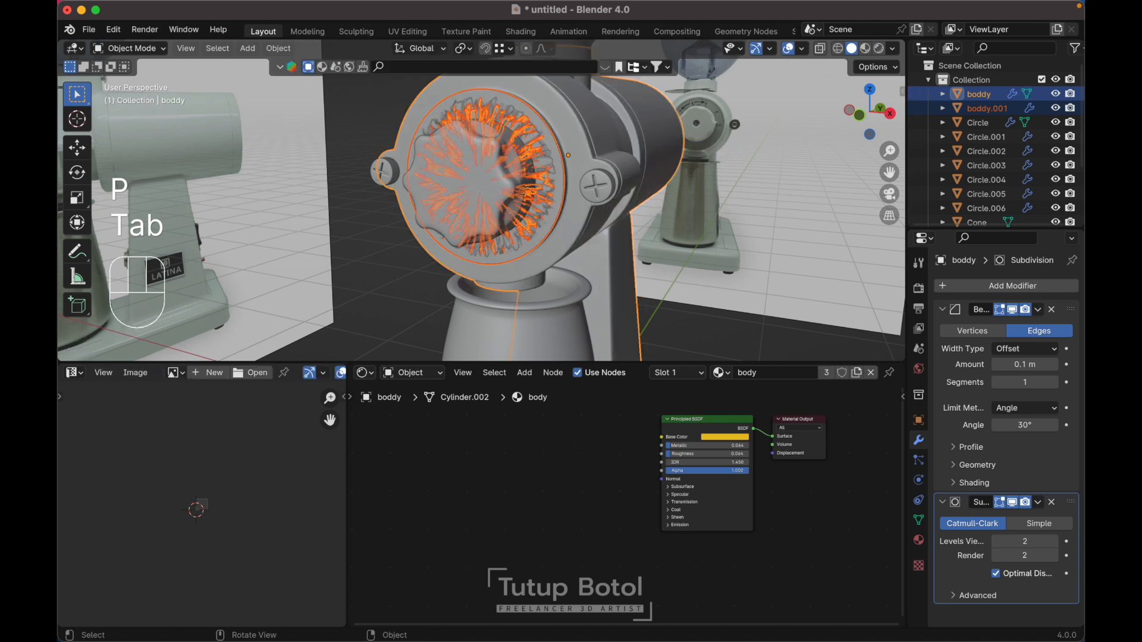
Select the separated ring around the dial and make its body material an independent copy.
{"action": "left_click", "coordinate": [548, 150]}
{"action": "key", "text": "g"}
{"action": "key", "text": "Escape"}
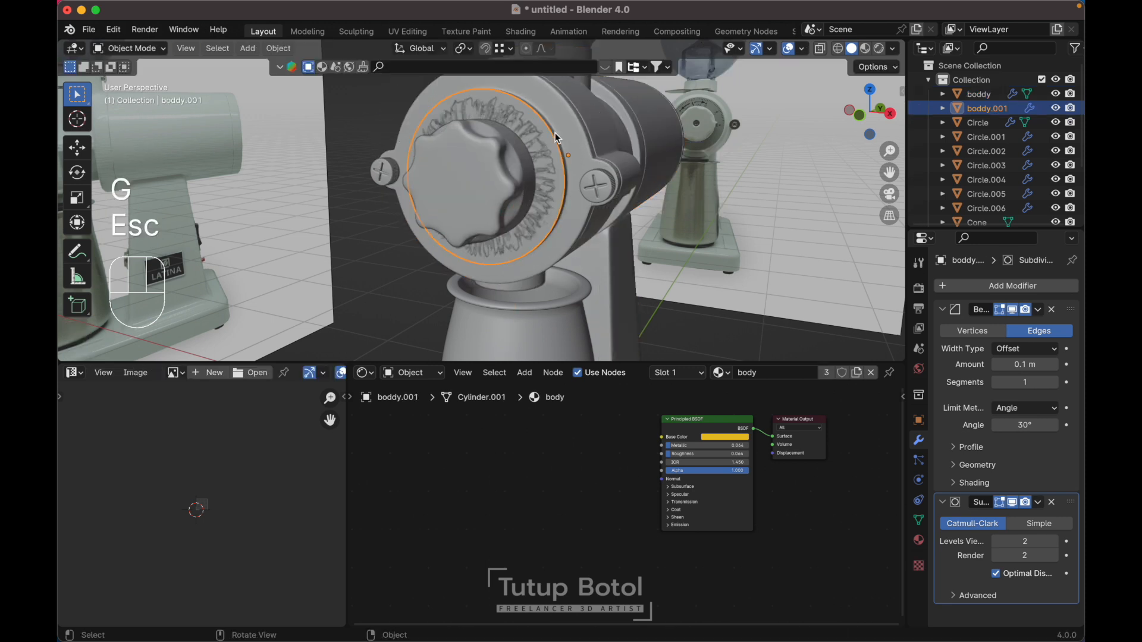
{"action": "left_click", "coordinate": [856, 374]}
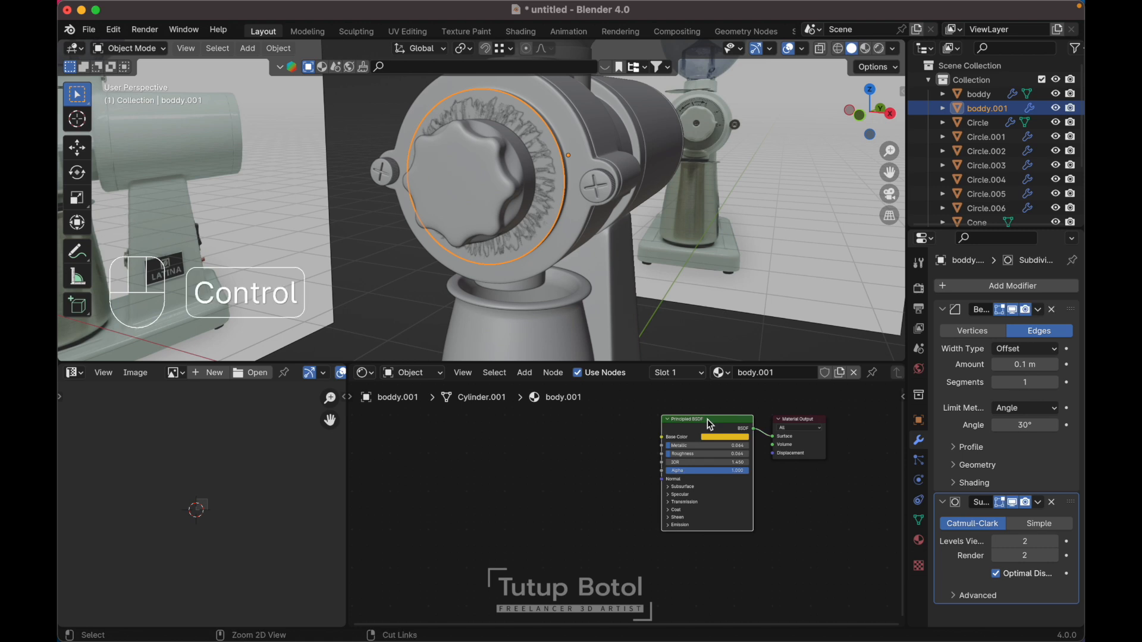
Add an image texture with mapping nodes to the ring material's base color and load Untitled design.png from the Downloads folder.
{"action": "key", "text": "ctrl+t"}
{"action": "left_click", "coordinate": [628, 464]}
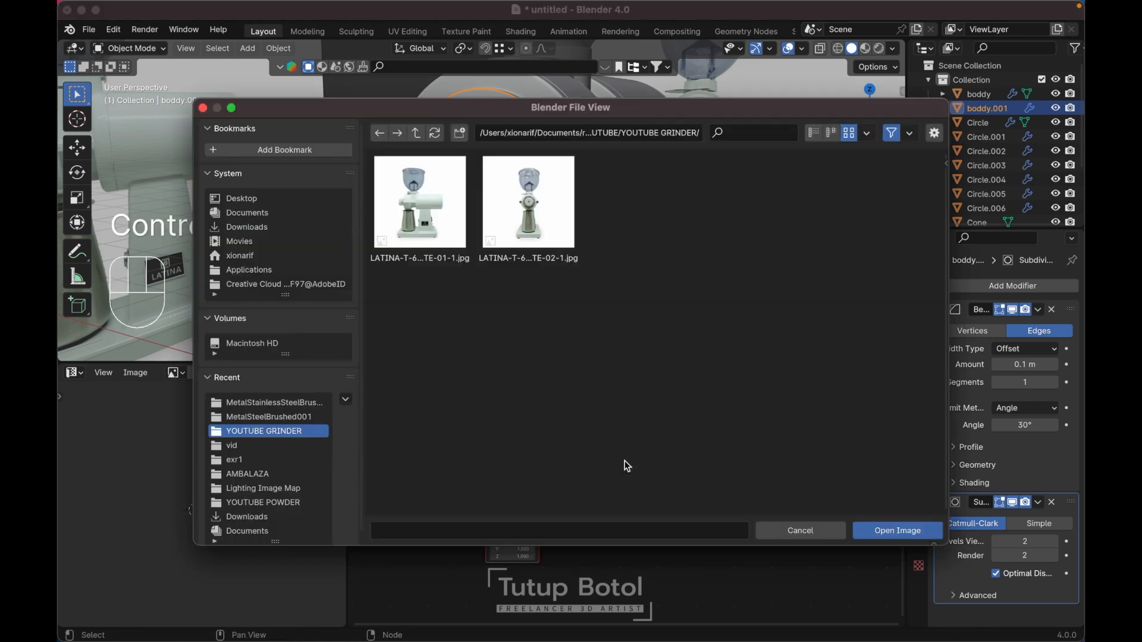
{"action": "left_click", "coordinate": [253, 227]}
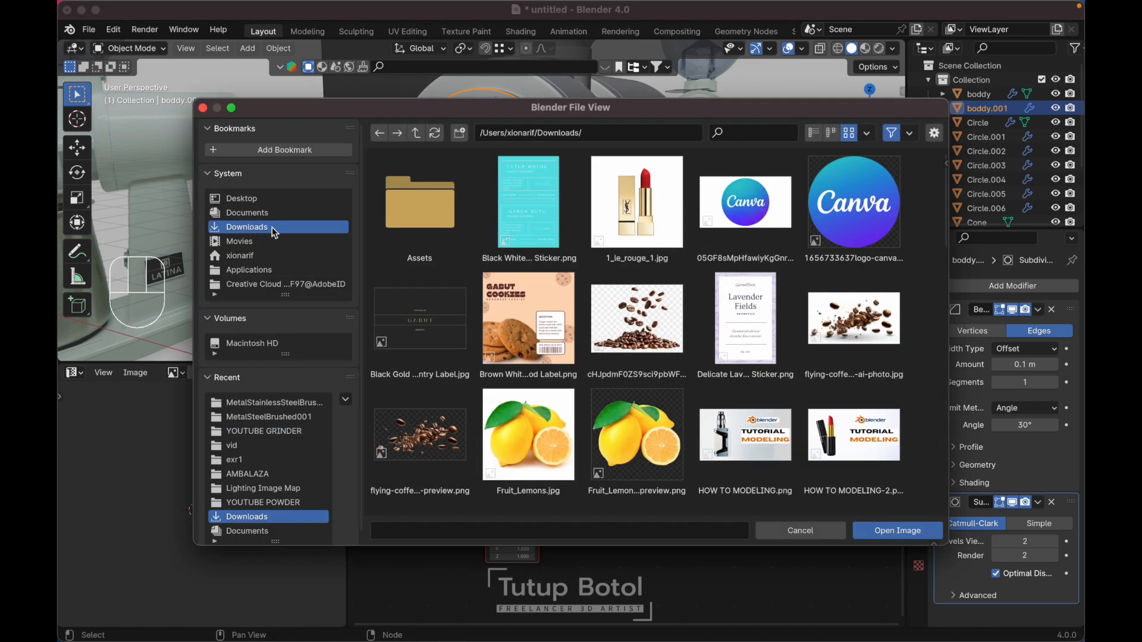
{"action": "scroll", "coordinate": [582, 263], "scroll_direction": "down", "scroll_amount": 10}
{"action": "scroll", "coordinate": [582, 263], "scroll_direction": "up", "scroll_amount": 3}
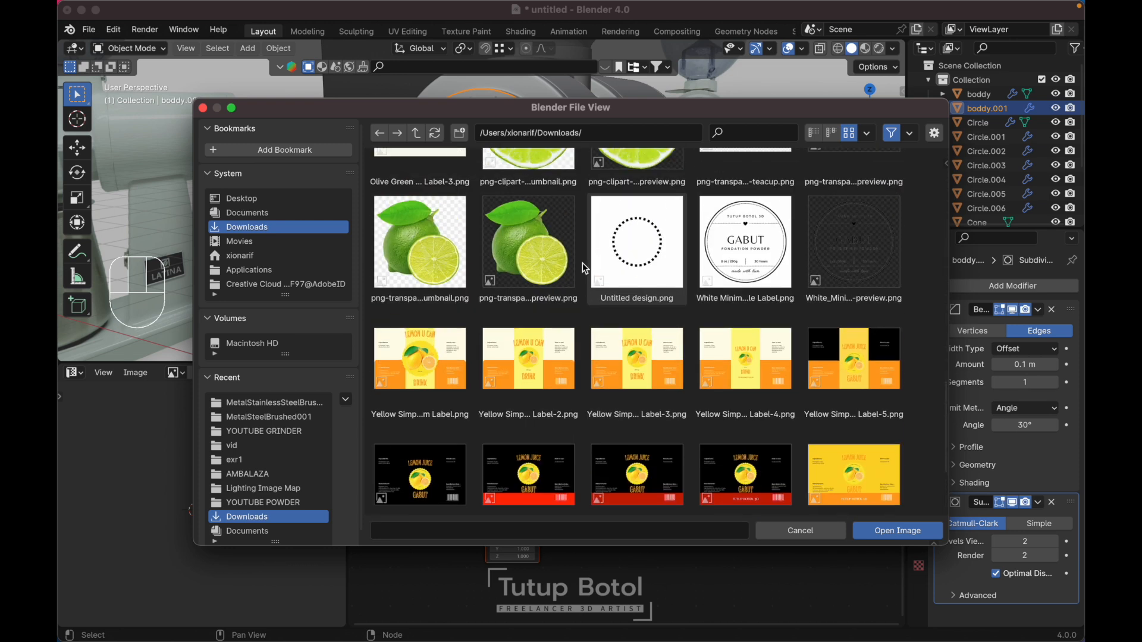
{"action": "double_click", "coordinate": [619, 263]}
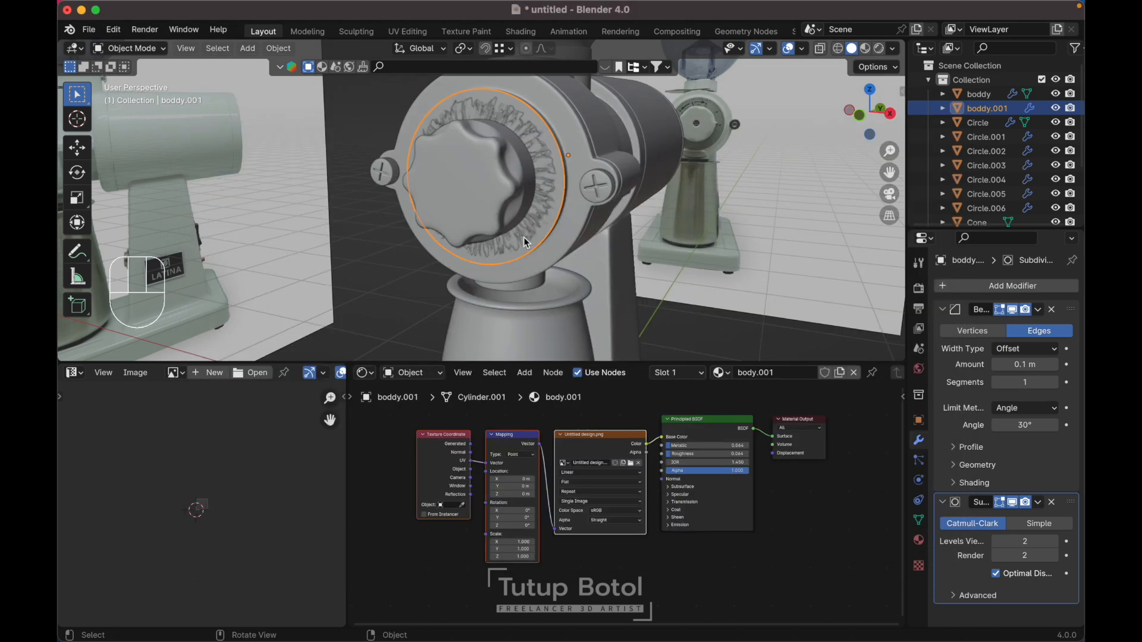
Switch the viewport to rendered shading and unwrap all faces of the dial ring in Edit Mode.
{"action": "left_click", "coordinate": [885, 50]}
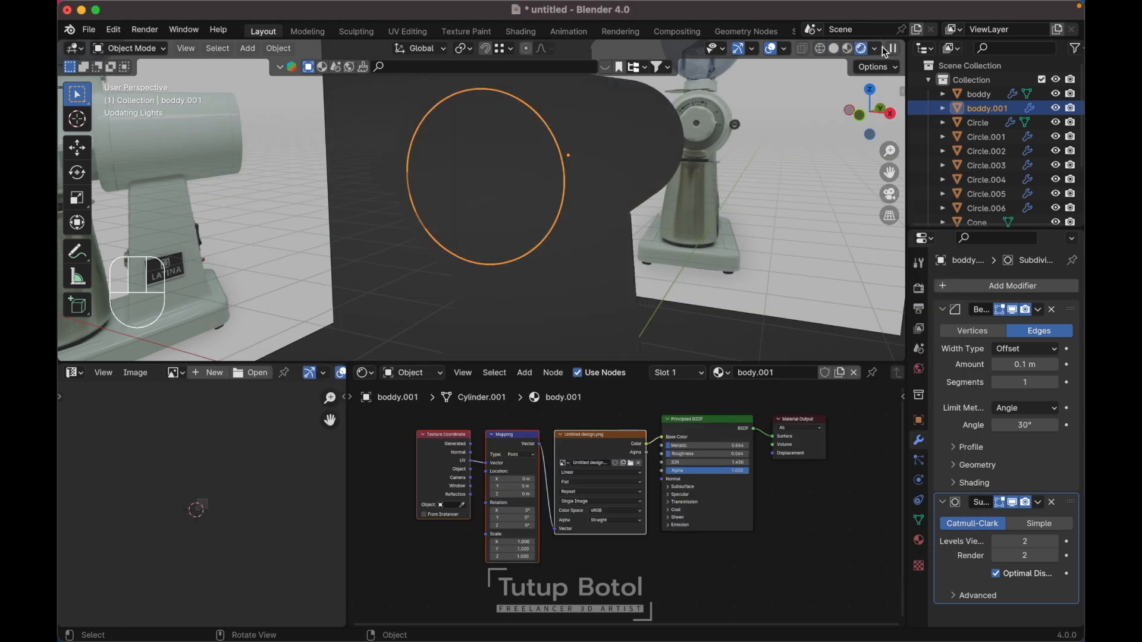
{"action": "key", "text": "Tab"}
{"action": "key", "text": "a"}
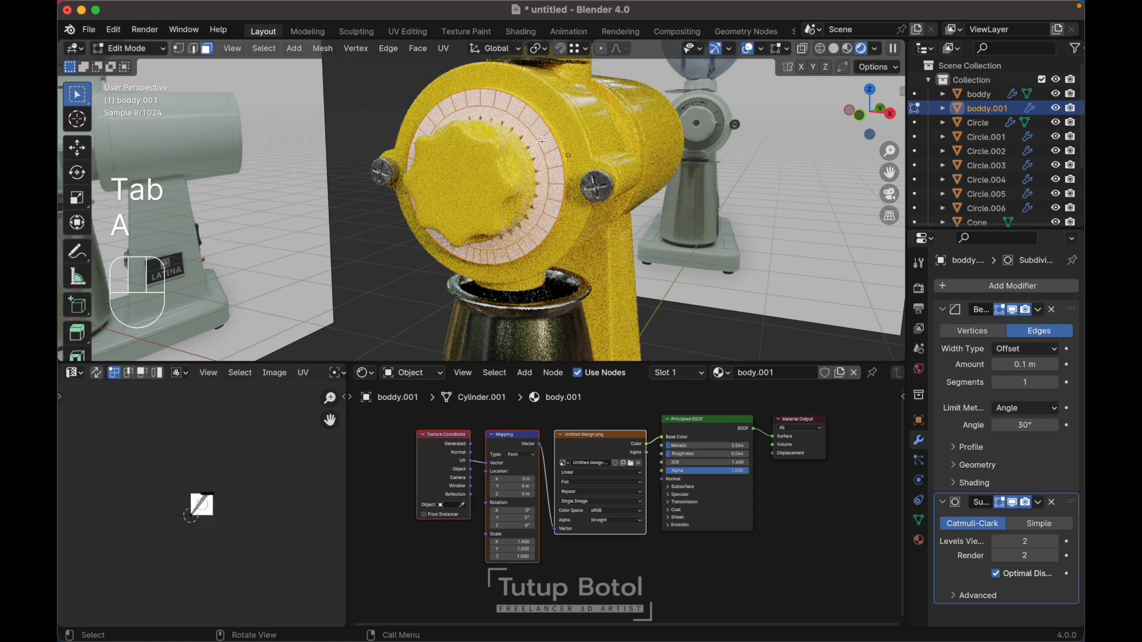
{"action": "key", "text": "u"}
{"action": "left_click", "coordinate": [542, 141]}
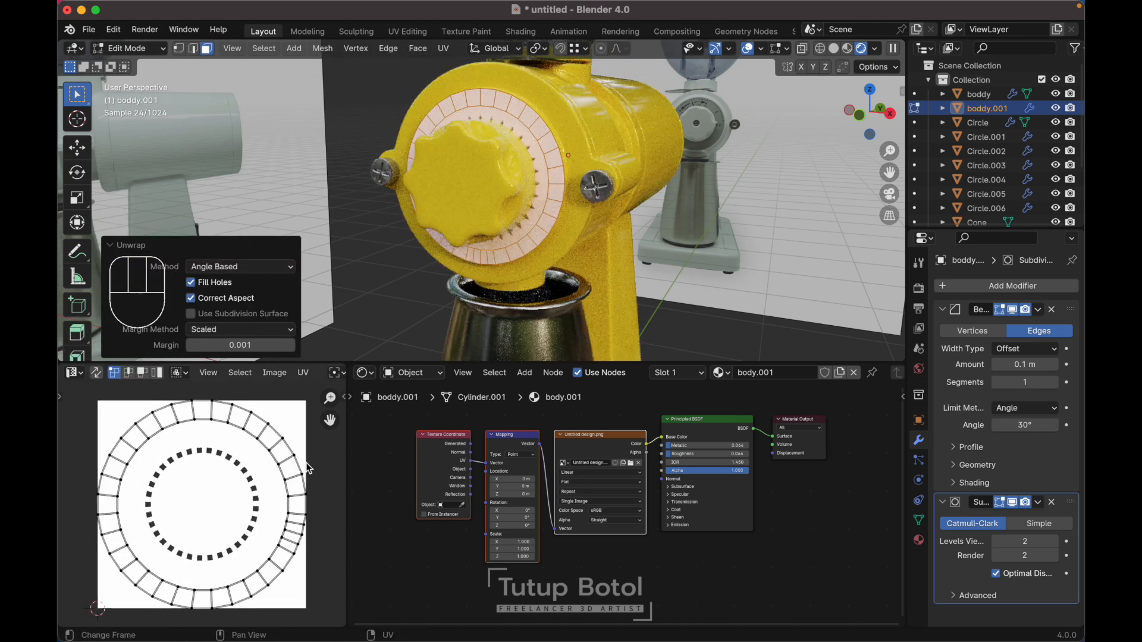
Scale the ring's entire UV layout to about 0.63 so it surrounds the dotted circle in the image.
{"action": "key", "text": "a"}
{"action": "key", "text": "s"}
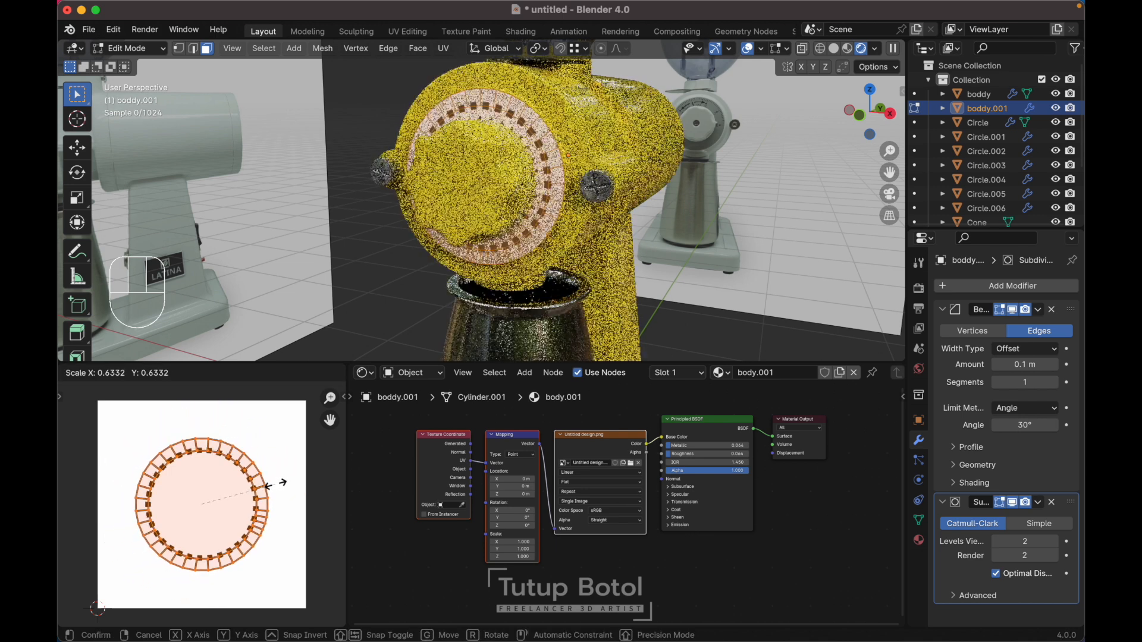
{"action": "left_click", "coordinate": [279, 481]}
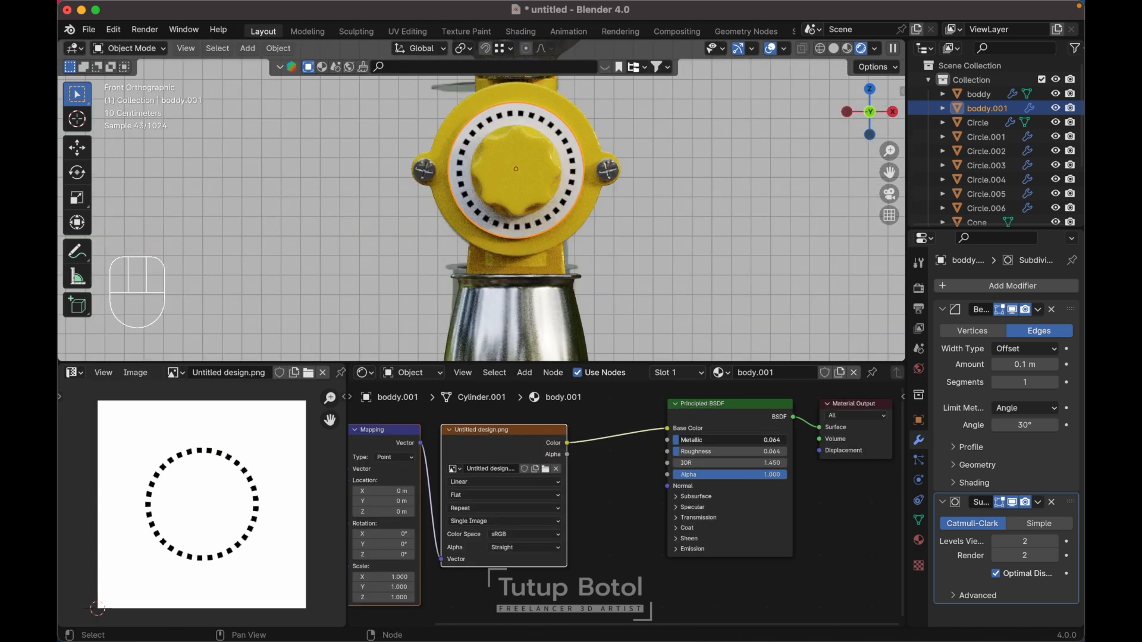
Set the dial ring material's Metallic to 0.832 and Roughness to 0.
{"action": "left_click_drag", "start_coordinate": [702, 440], "coordinate": [769, 441]}
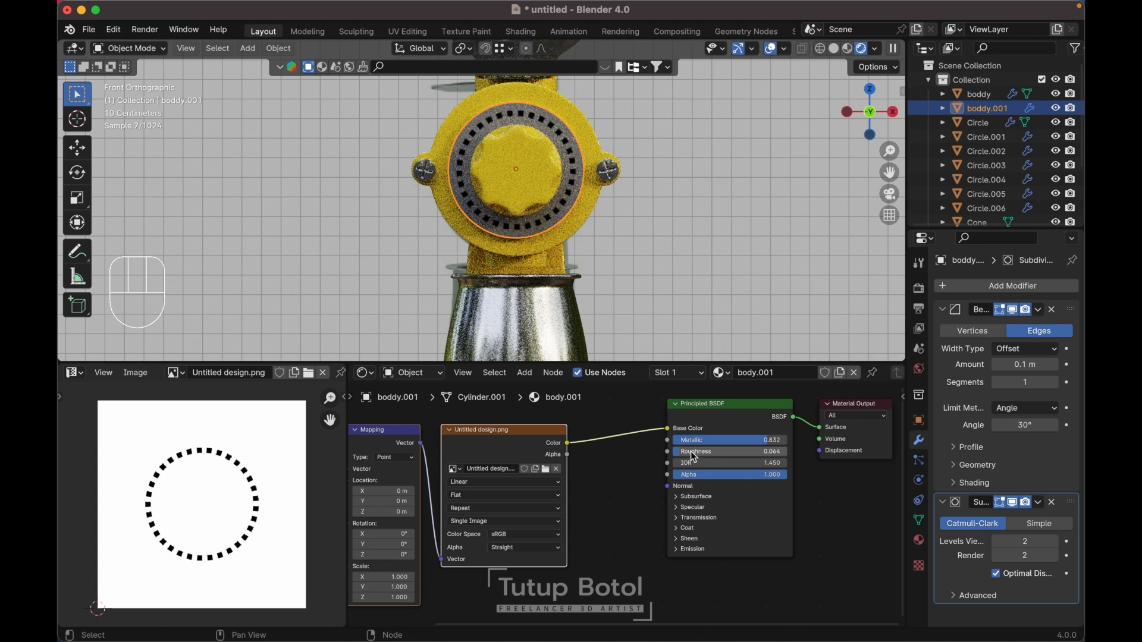
{"action": "left_click_drag", "start_coordinate": [685, 453], "coordinate": [672, 451]}
{"action": "middle_click_drag", "start_coordinate": [645, 198], "coordinate": [649, 204]}
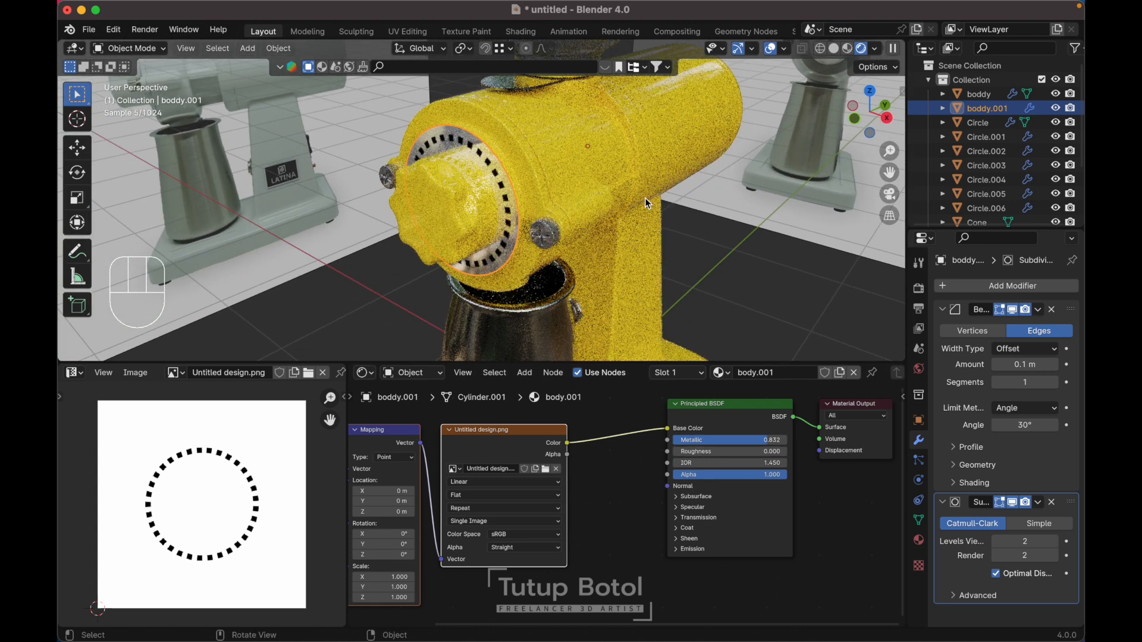
Select the front-view reference image behind the grinder.
{"action": "scroll", "coordinate": [672, 190], "scroll_direction": "down", "scroll_amount": 5}
{"action": "left_click", "coordinate": [651, 165]}
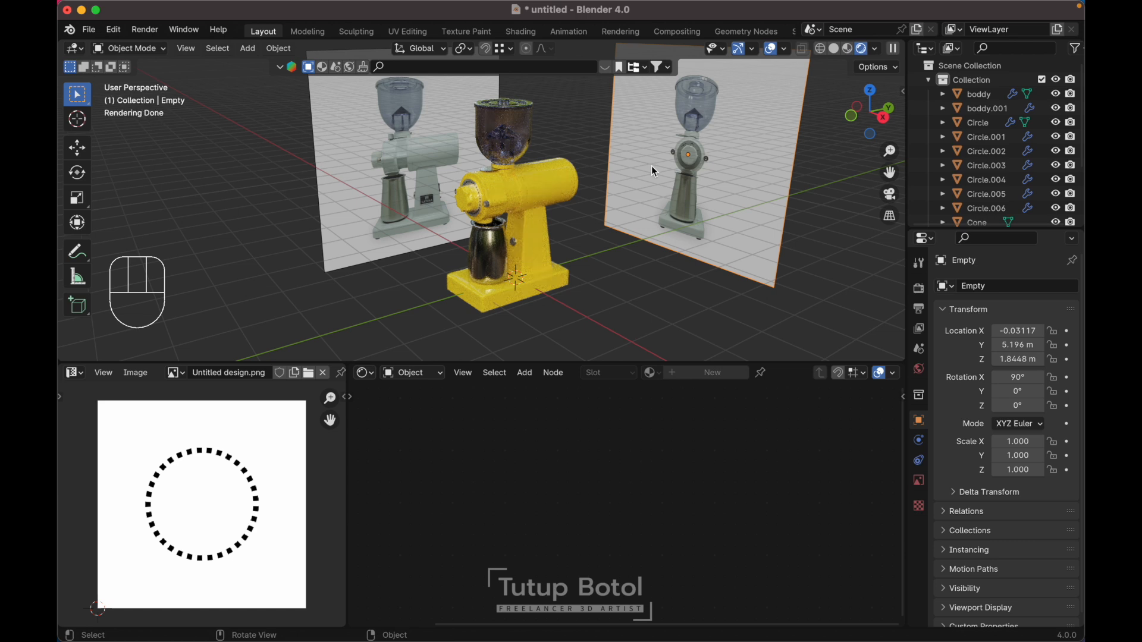
{"action": "key", "text": "shift+super"}
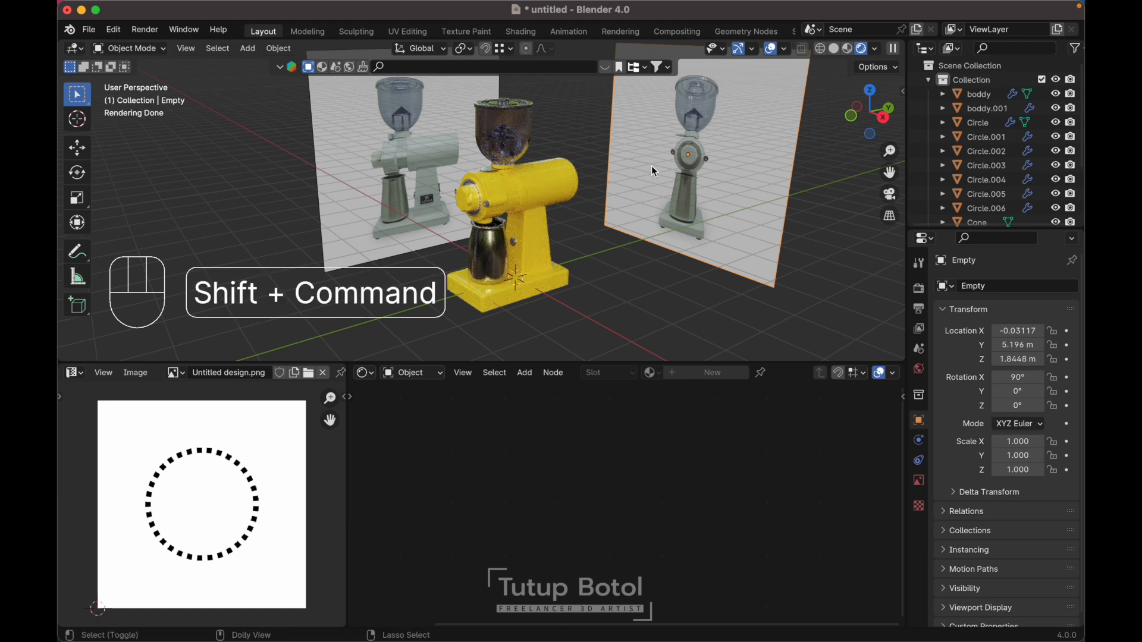